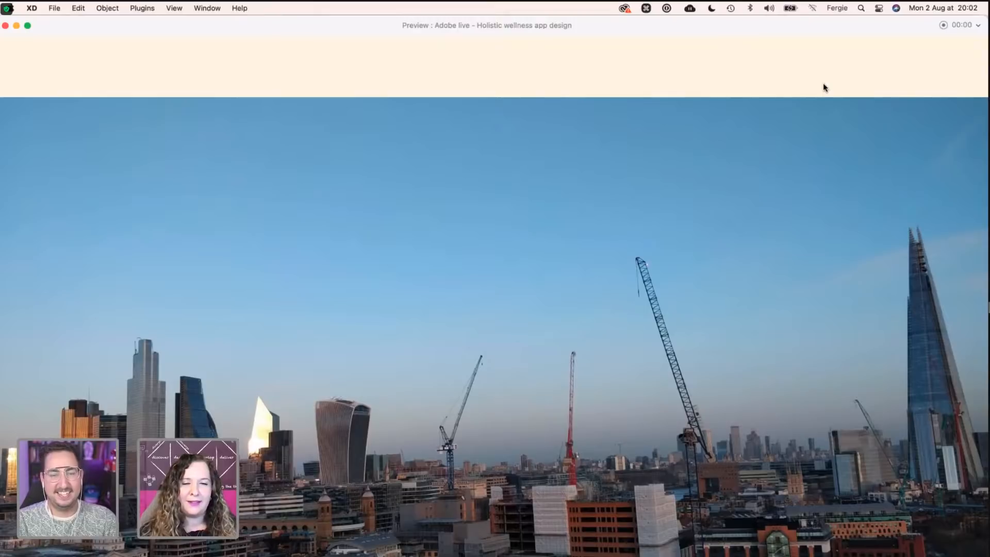
Step: Advance the preview through the intro slides to the Instagram and YouTube channels slide, then close the preview
left_click(832, 230)
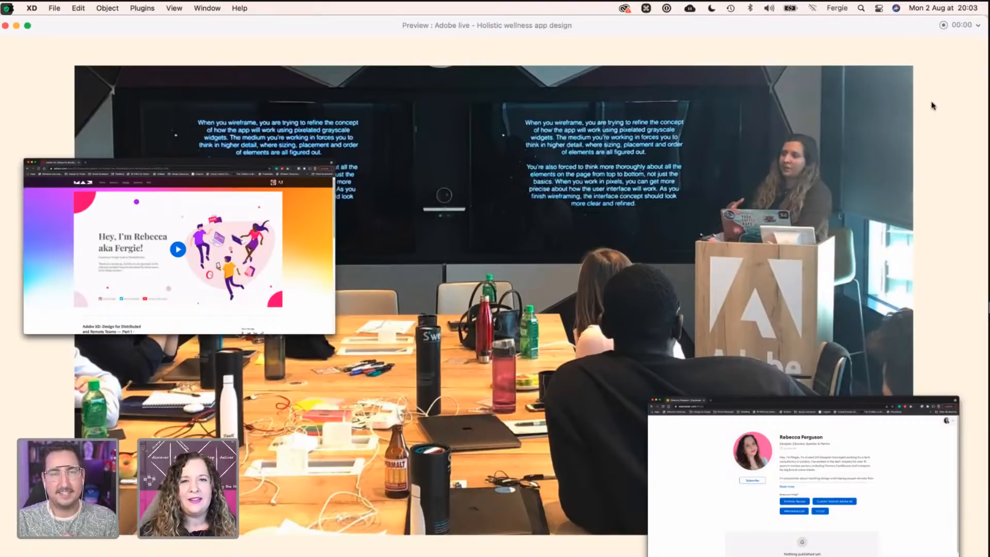
left_click(910, 138)
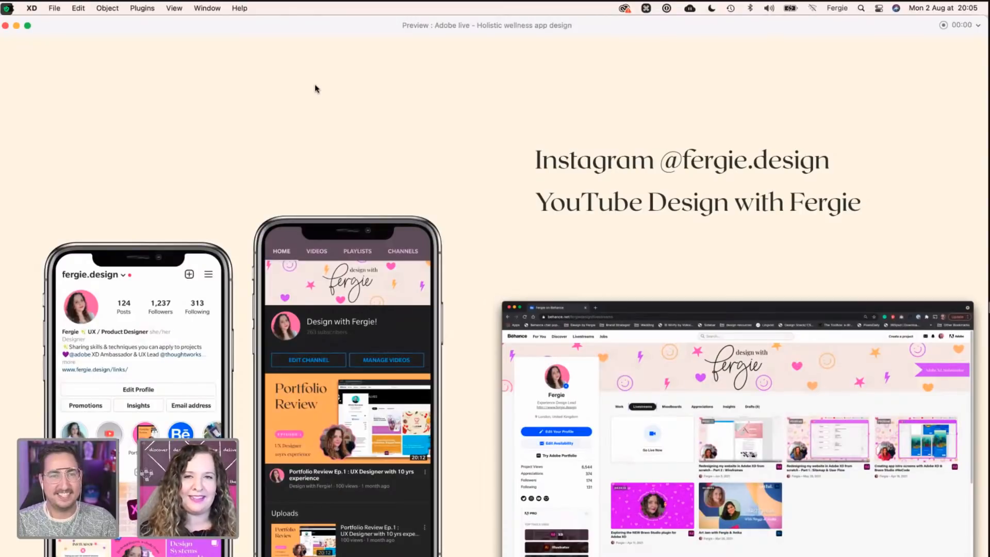
left_click(5, 27)
Step: Switch to Chrome and look through the project covers in the Work section of the Behance profile
key("ctrl+Right")
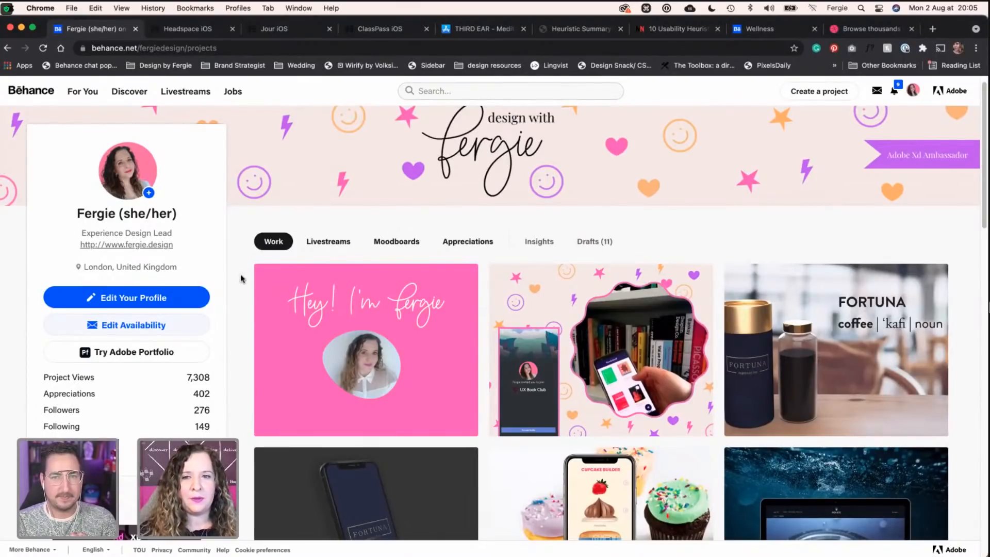
scroll(241, 277, "down", 4)
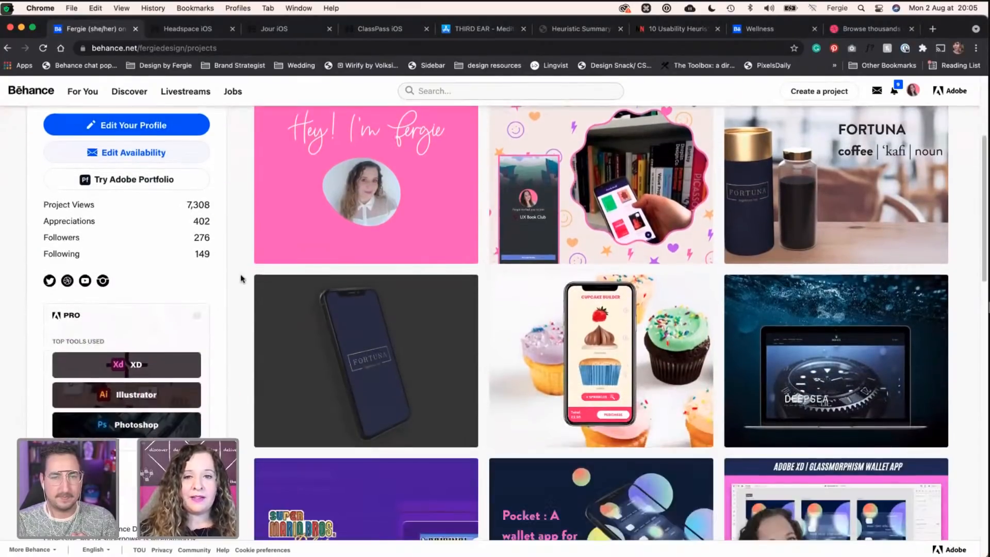
scroll(240, 279, "down", 5)
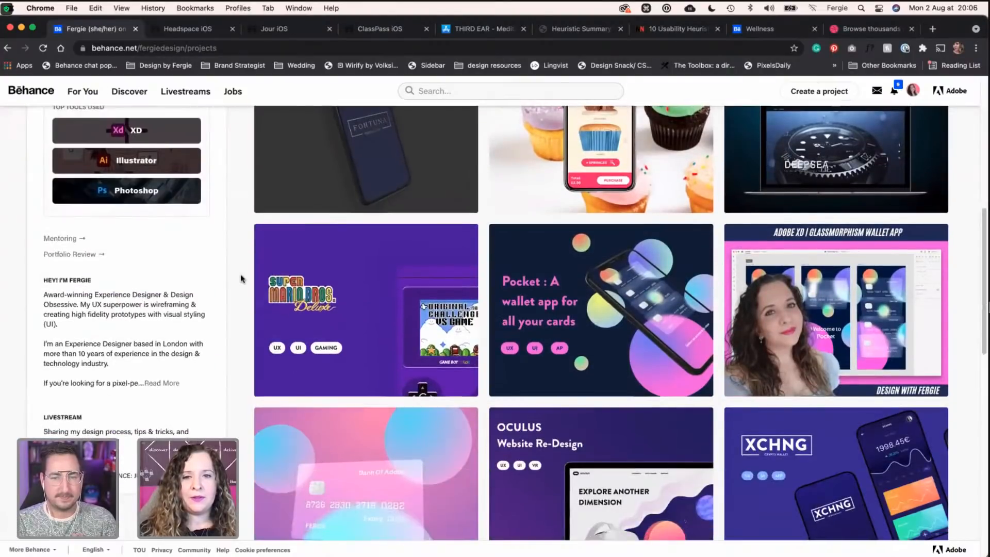
scroll(241, 279, "up", 9)
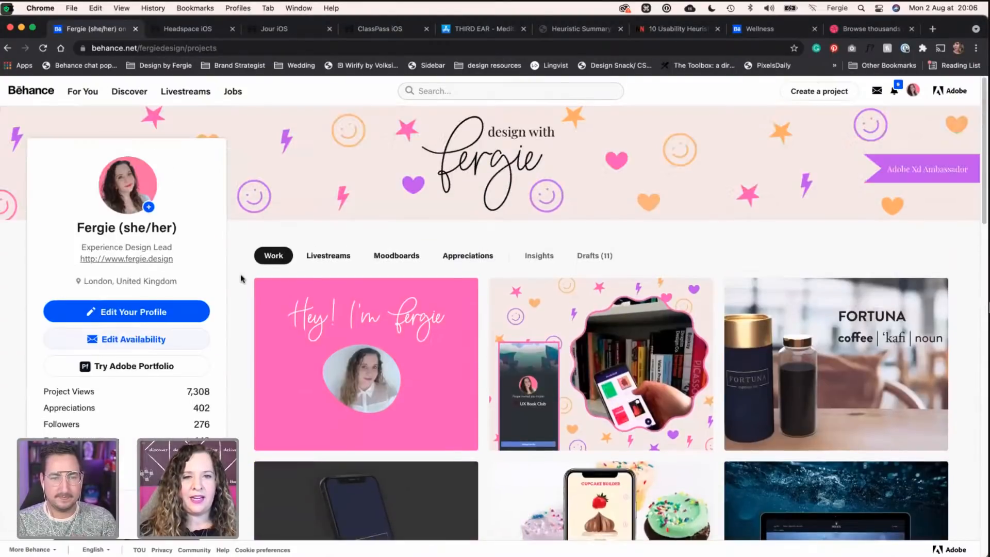
scroll(240, 279, "down", 1)
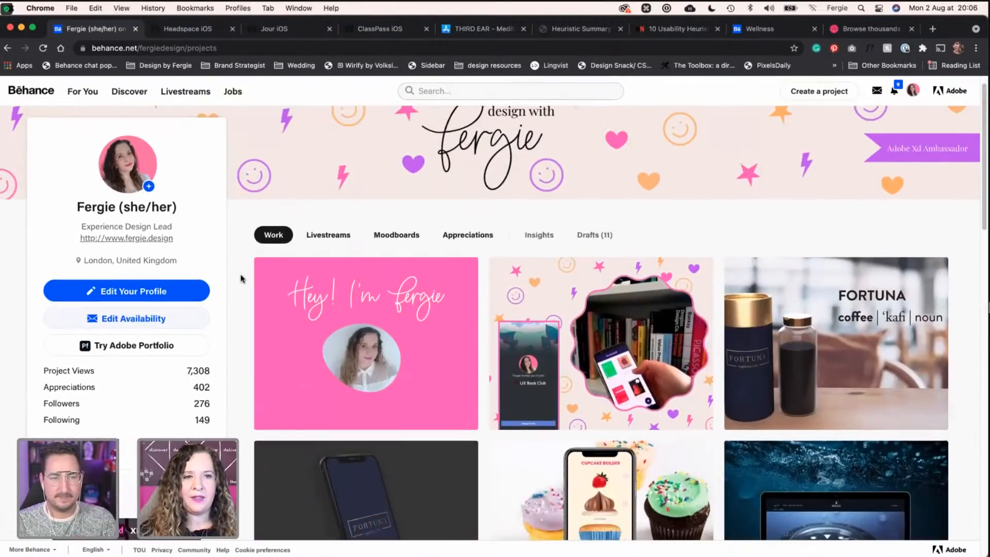
Step: Open the Showreel project, play its video, and return to the Behance profile
left_click(322, 316)
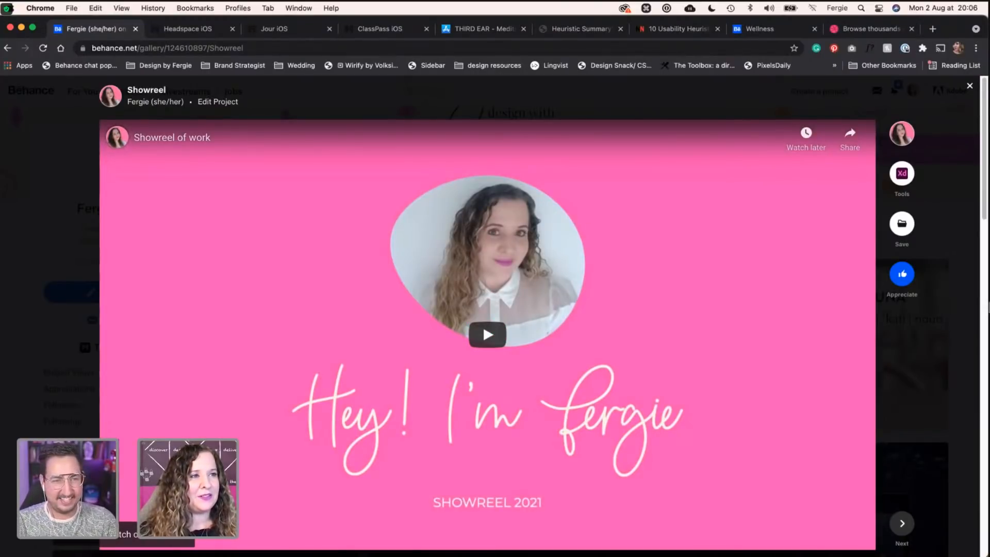
left_click(135, 239)
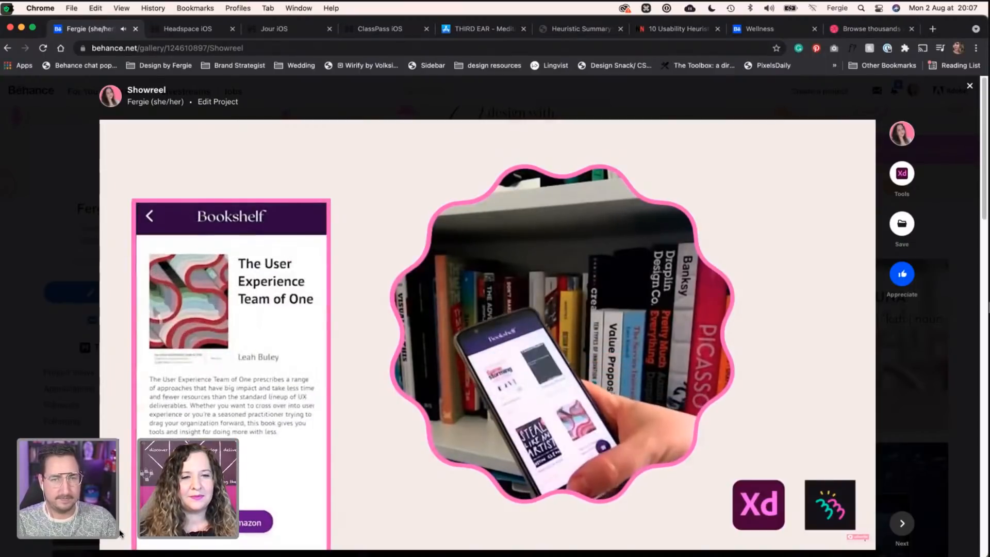
scroll(121, 534, "down", 1)
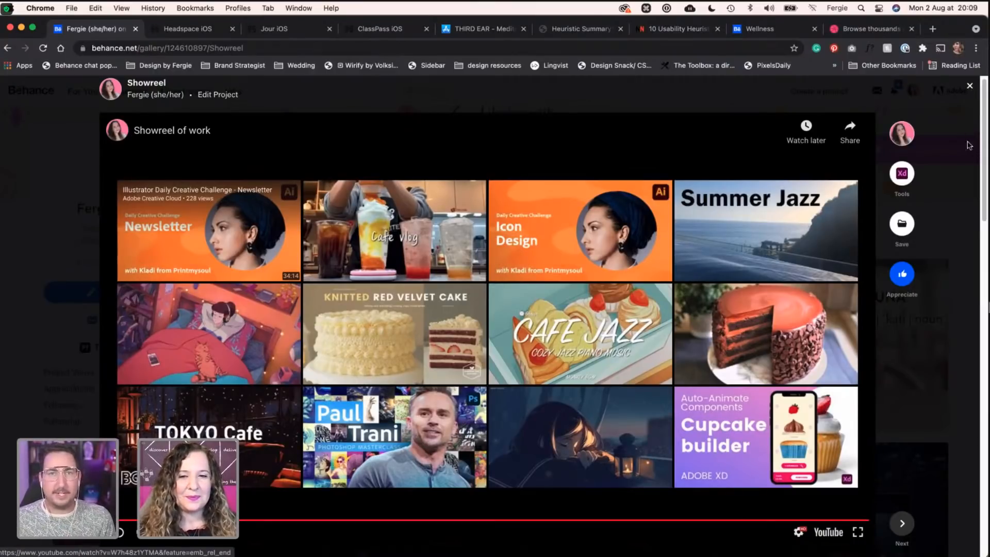
left_click(958, 229)
Step: Open the UX Bookclub project, examine its description and app screenshots, and close it
scroll(983, 204, "down", 1)
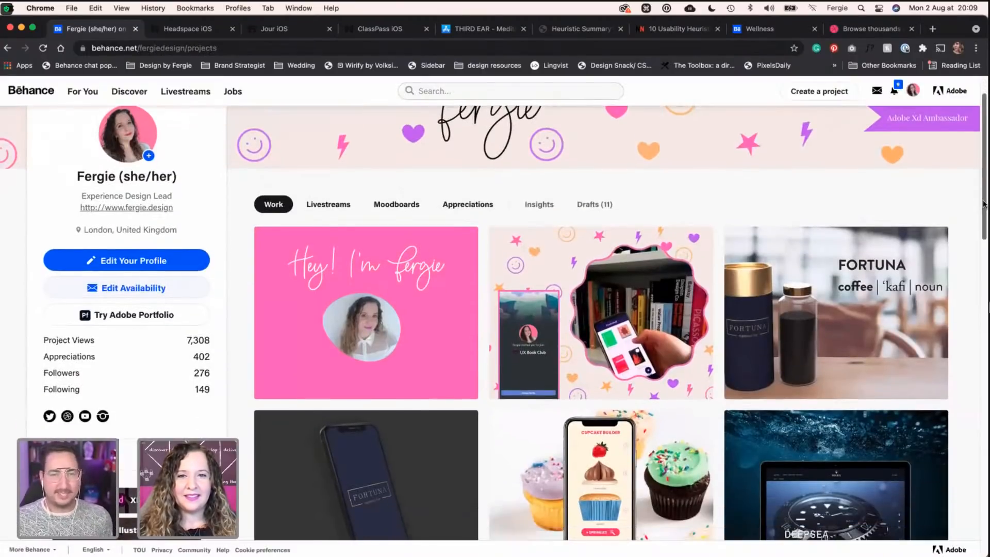
scroll(983, 186, "up", 1)
scroll(984, 184, "up", 1)
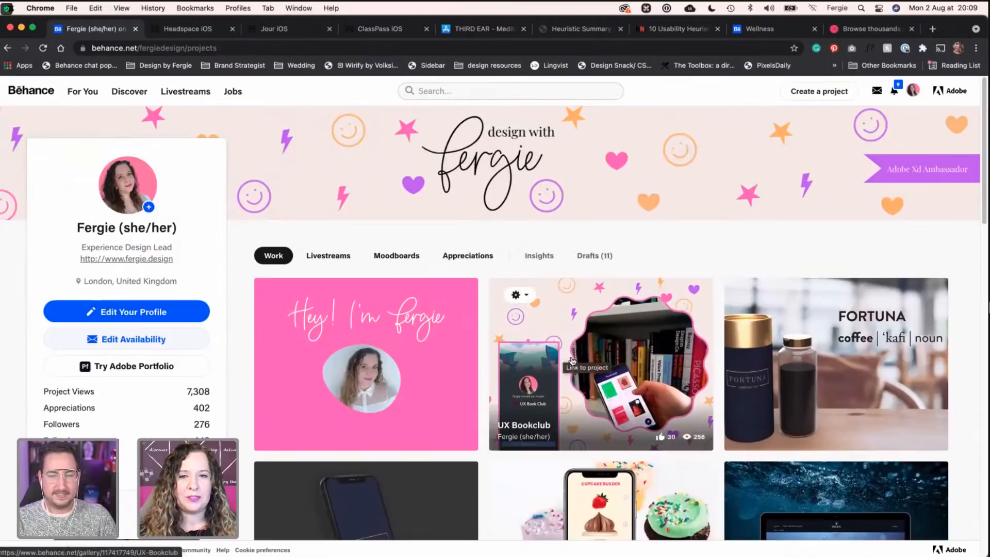
left_click(571, 359)
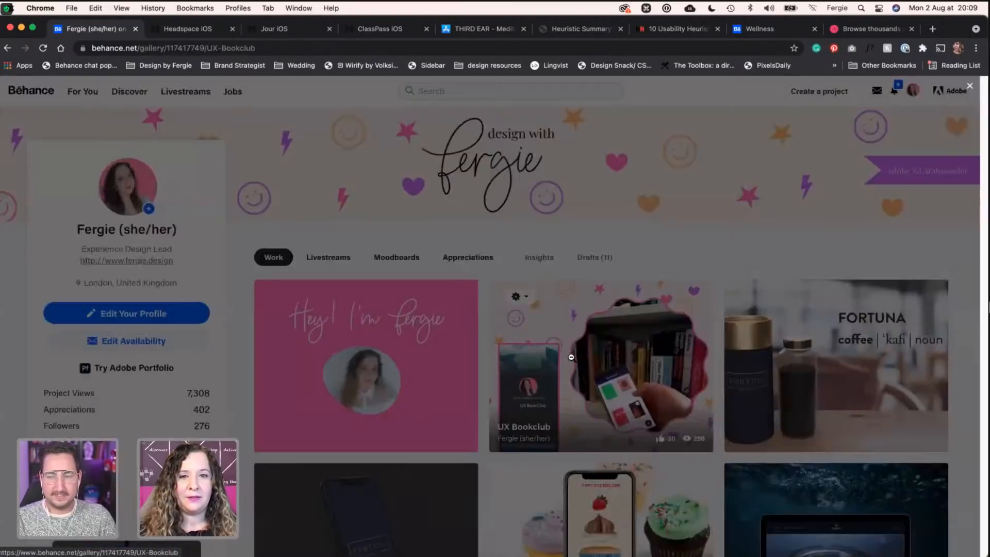
scroll(845, 335, "down", 3)
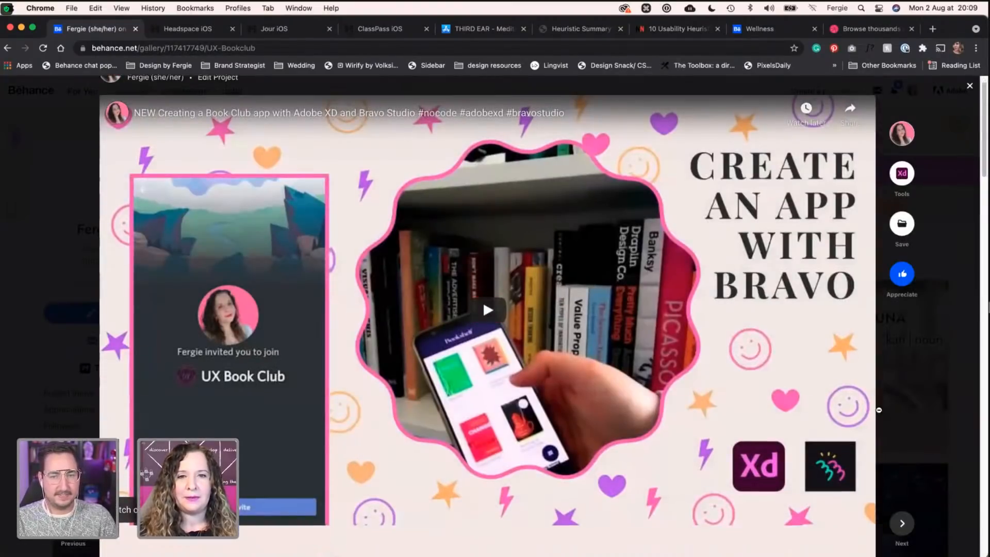
scroll(879, 410, "down", 5)
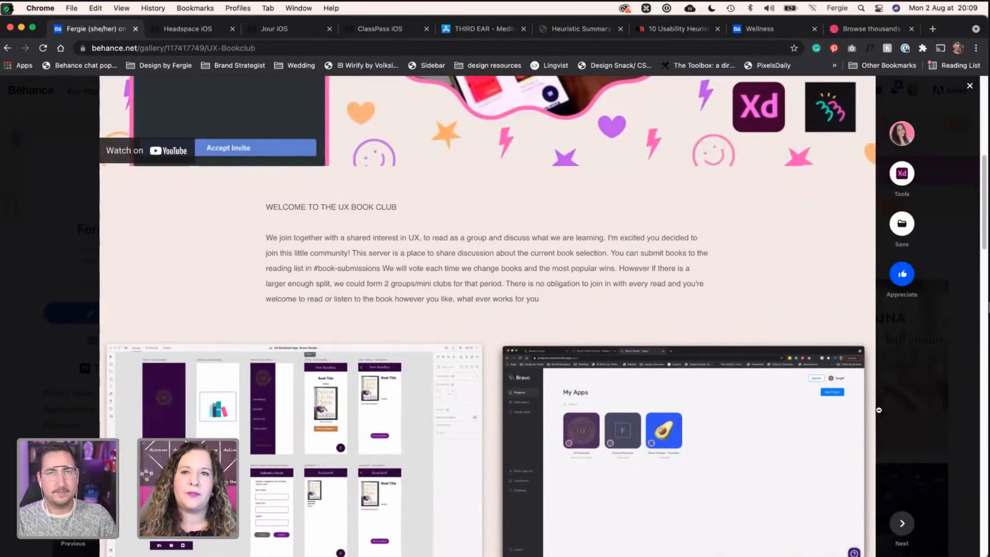
mouse_move(750, 407)
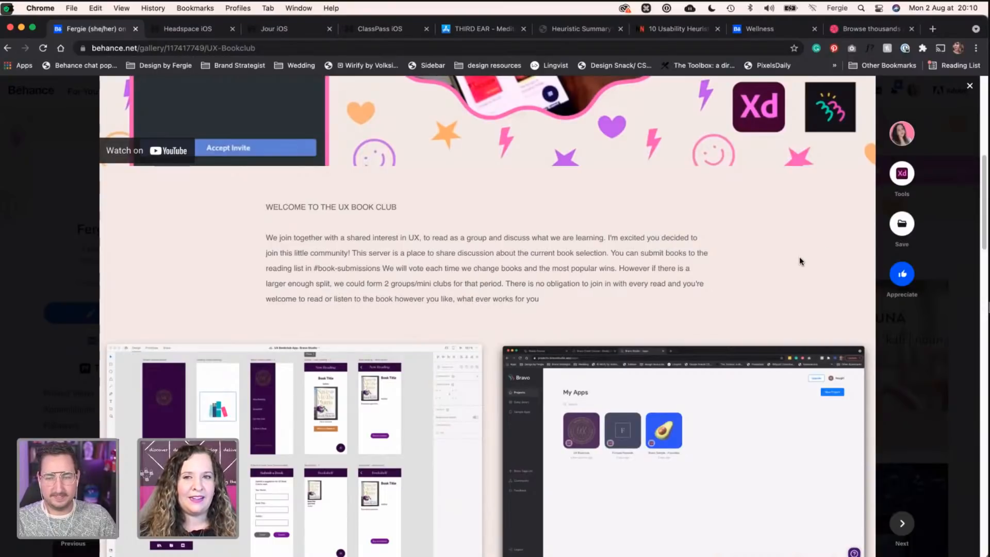
scroll(800, 260, "down", 5)
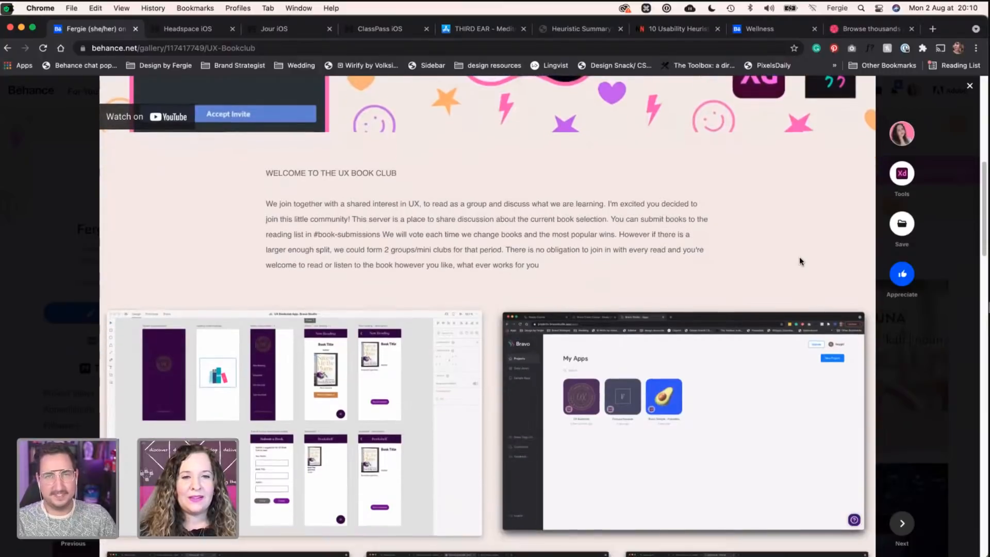
scroll(799, 260, "down", 4)
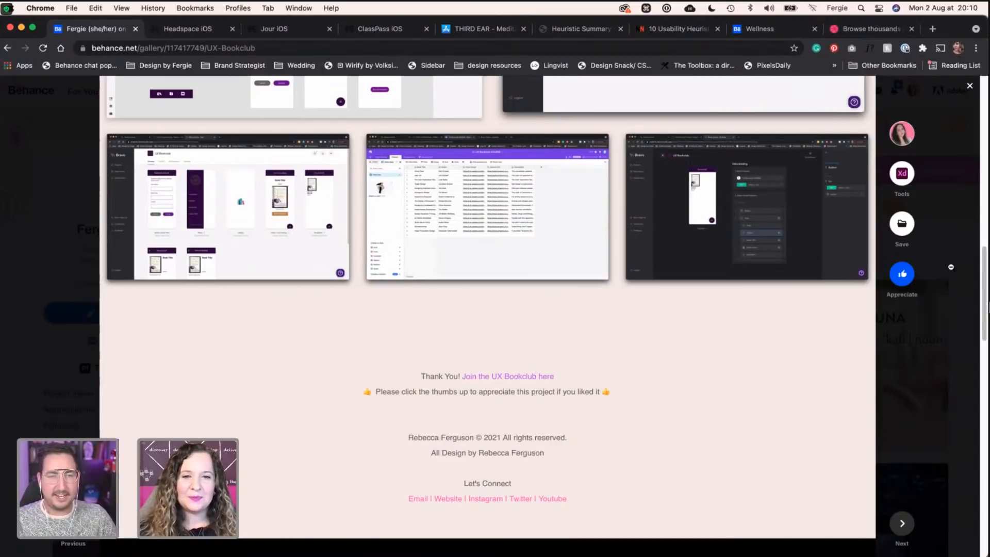
scroll(844, 409, "up", 3)
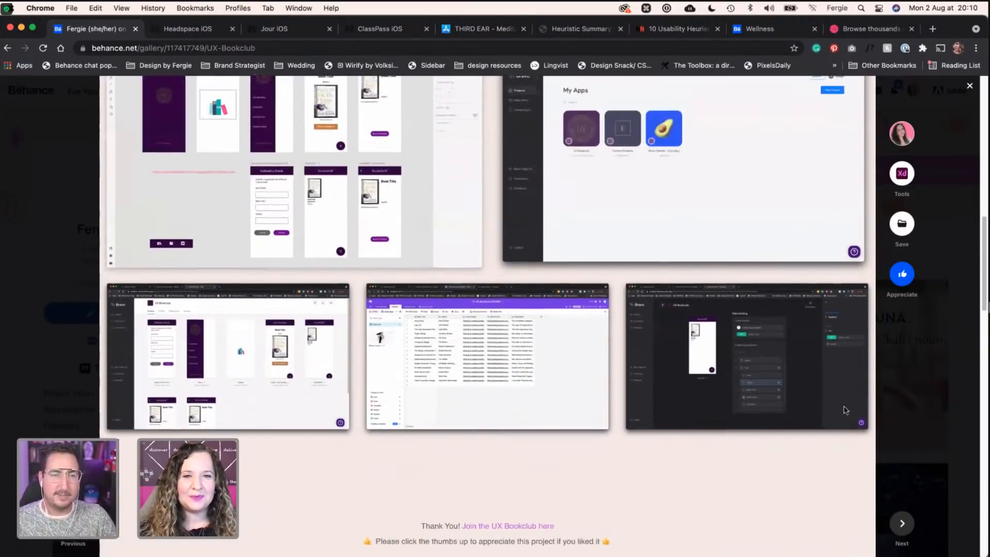
scroll(846, 410, "up", 10)
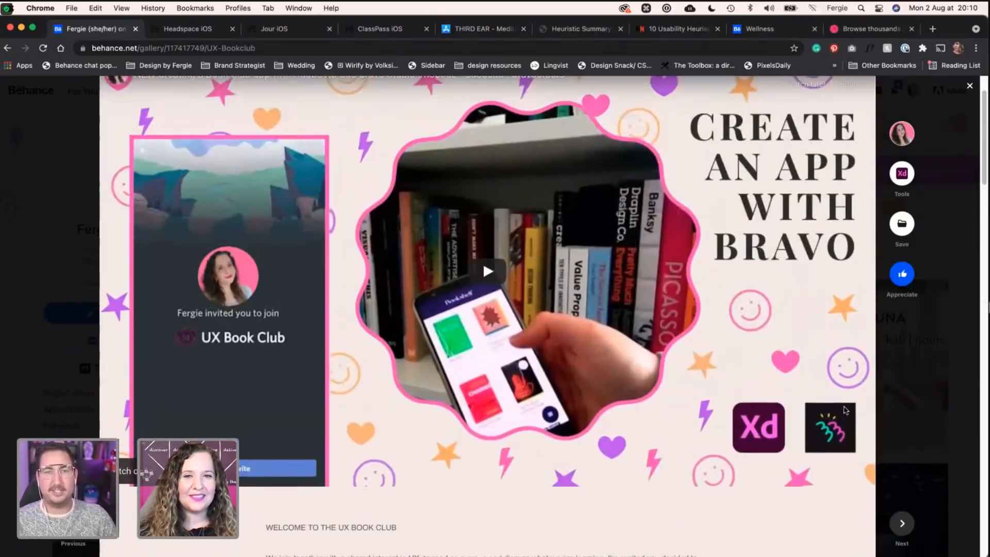
scroll(845, 411, "up", 2)
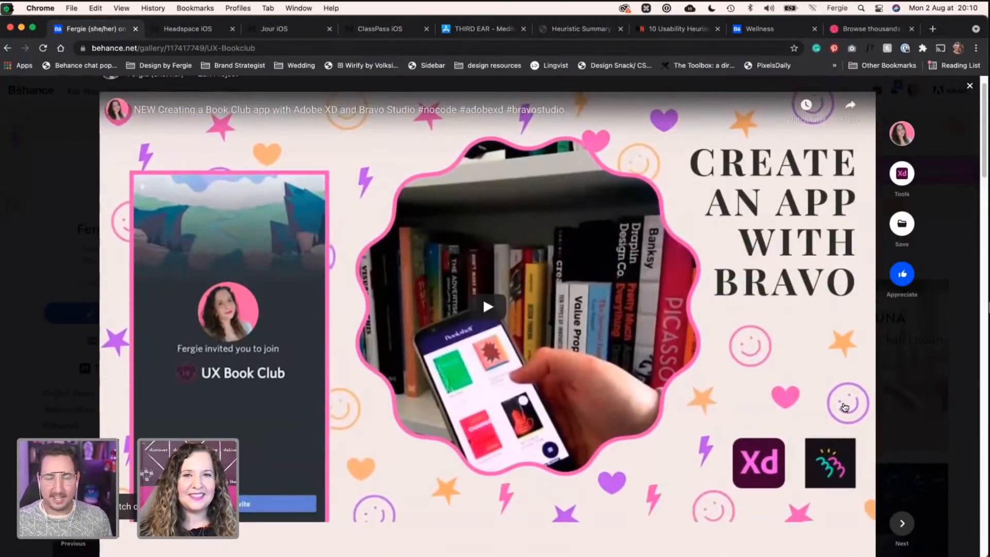
key("Escape")
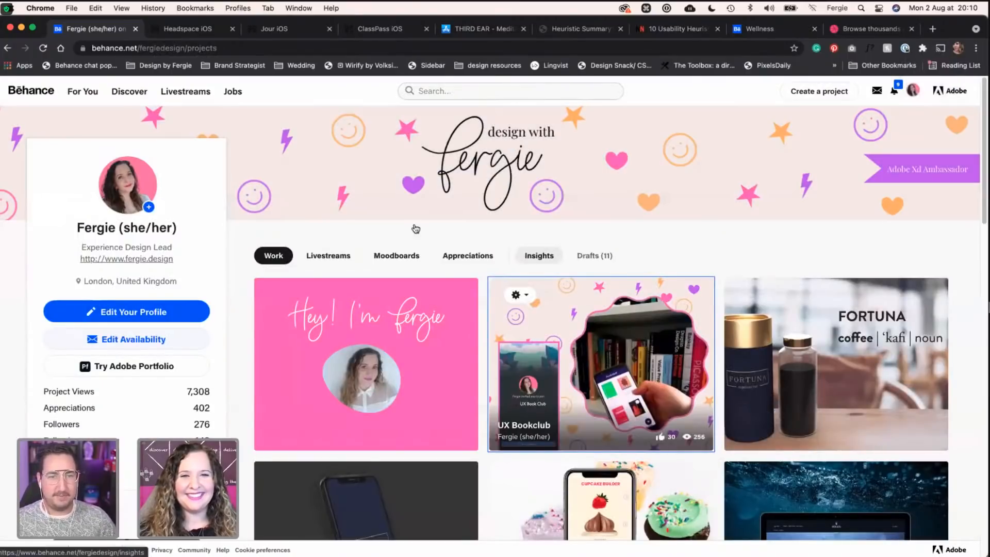
Step: Switch to Adobe XD, preview the dark meditation artboard below the intro artboards, and advance to the Our Goal slide
key("ctrl+Left")
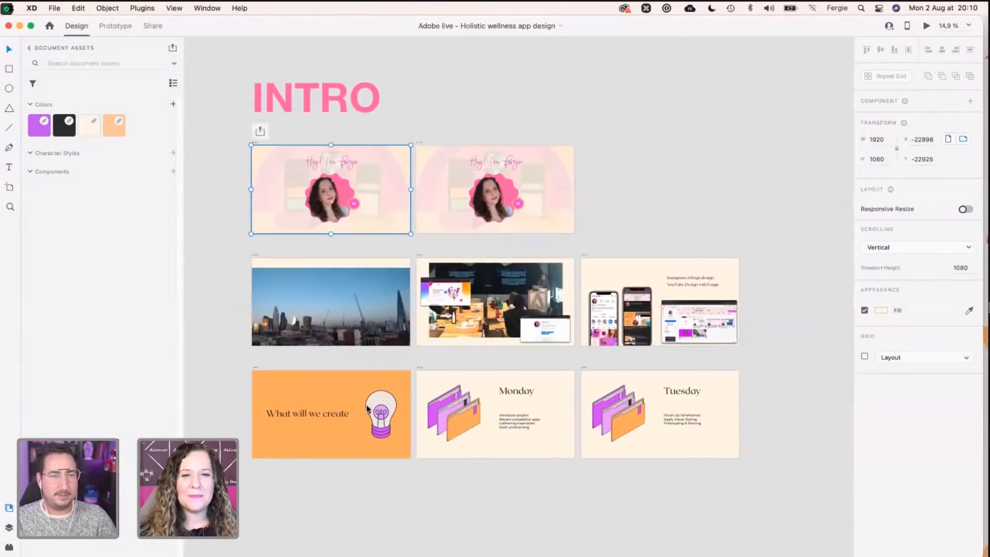
scroll(368, 408, "down", 5)
scroll(366, 408, "down", 2)
left_click(366, 394)
key("super+Return")
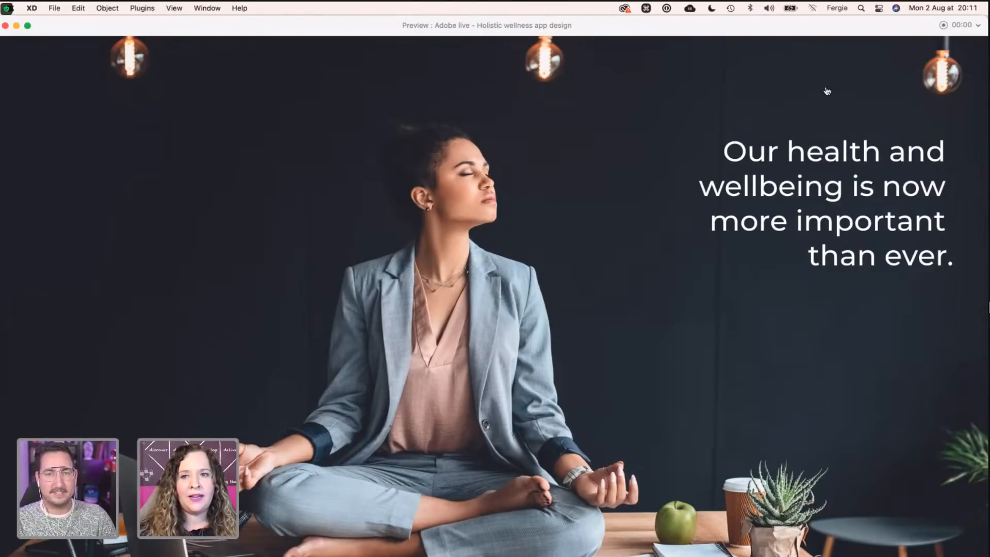
left_click(863, 97)
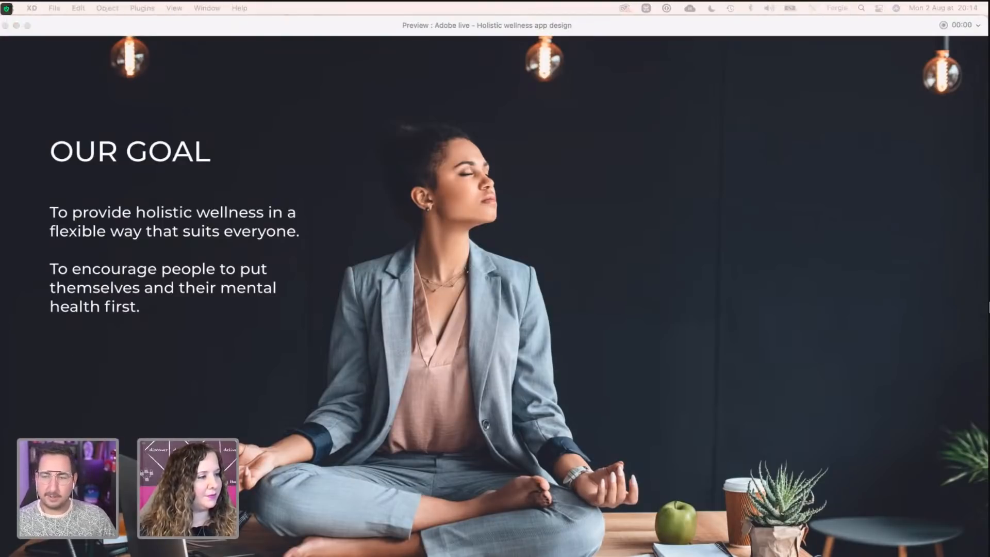
key("super+v")
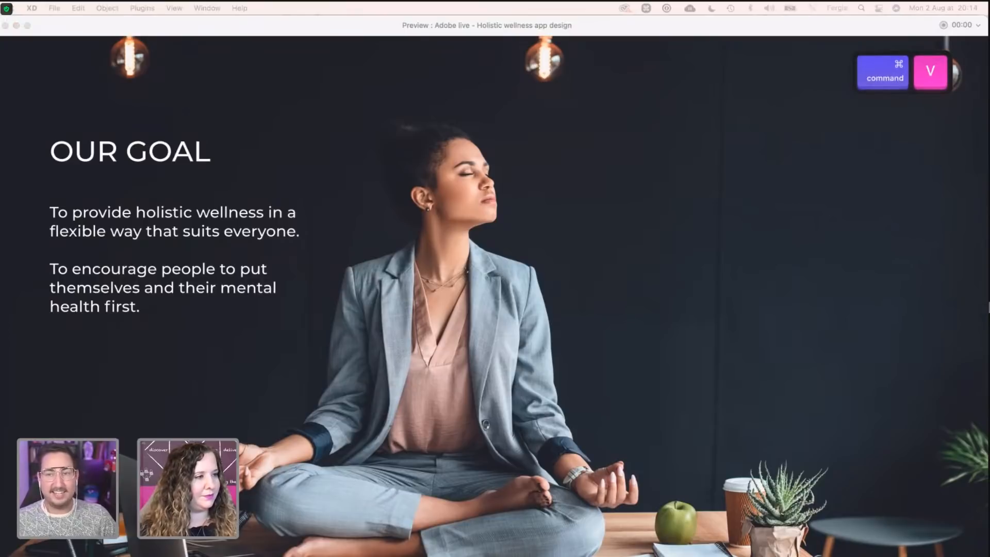
key("BackSpace")
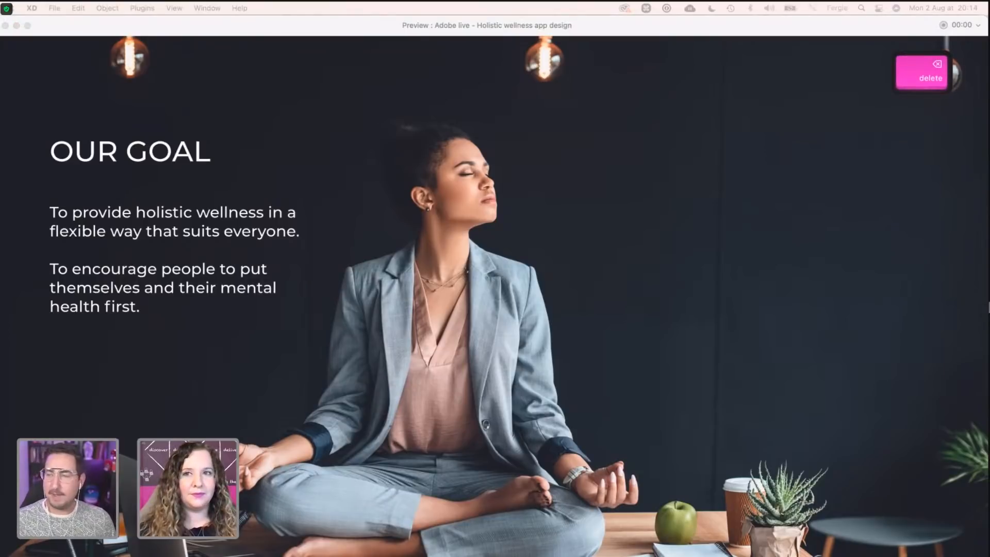
left_click(291, 34)
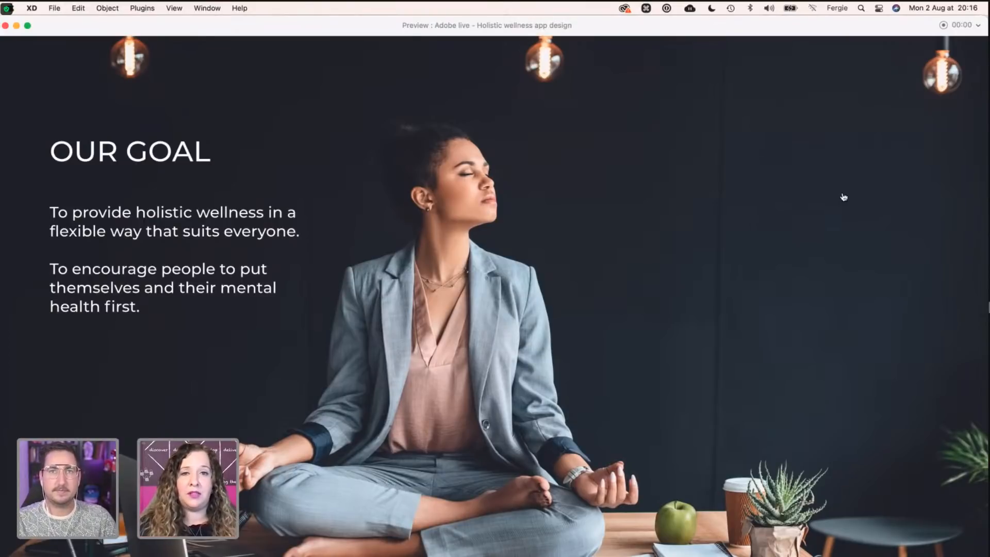
Step: Advance the preview to the app principles slide and view its panels from Frictionless user experience through Go at your own pace
left_click(830, 253)
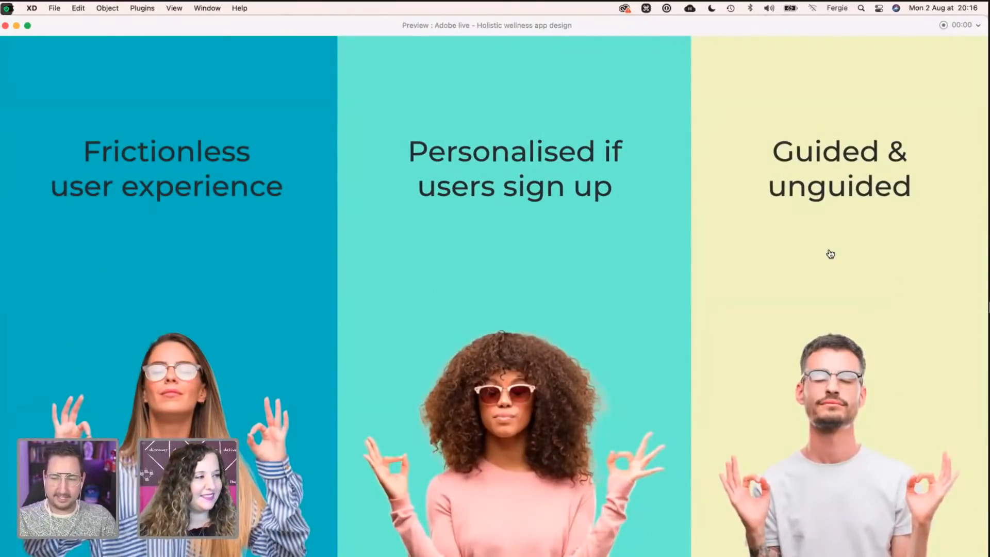
left_click(401, 34)
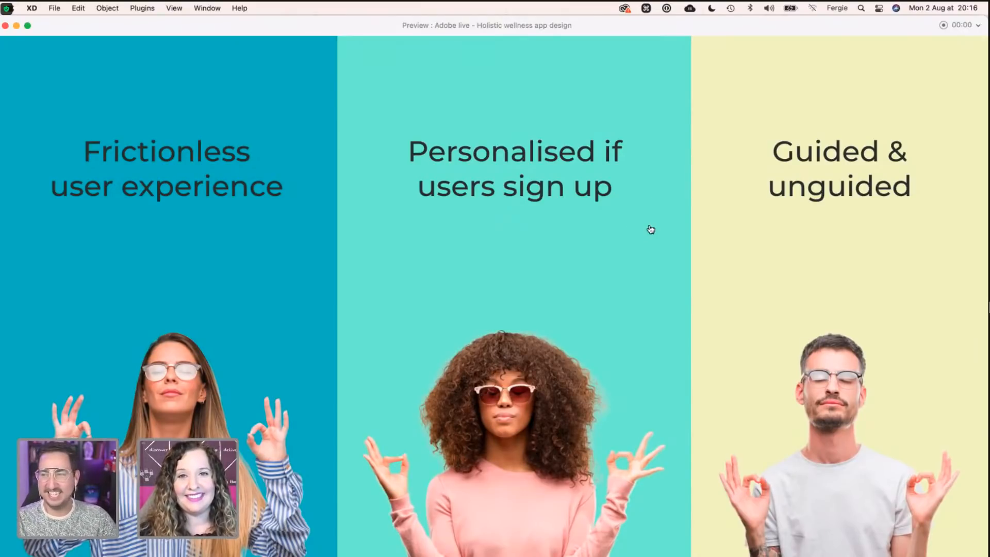
scroll(647, 230, "right", 3)
scroll(651, 229, "right", 5)
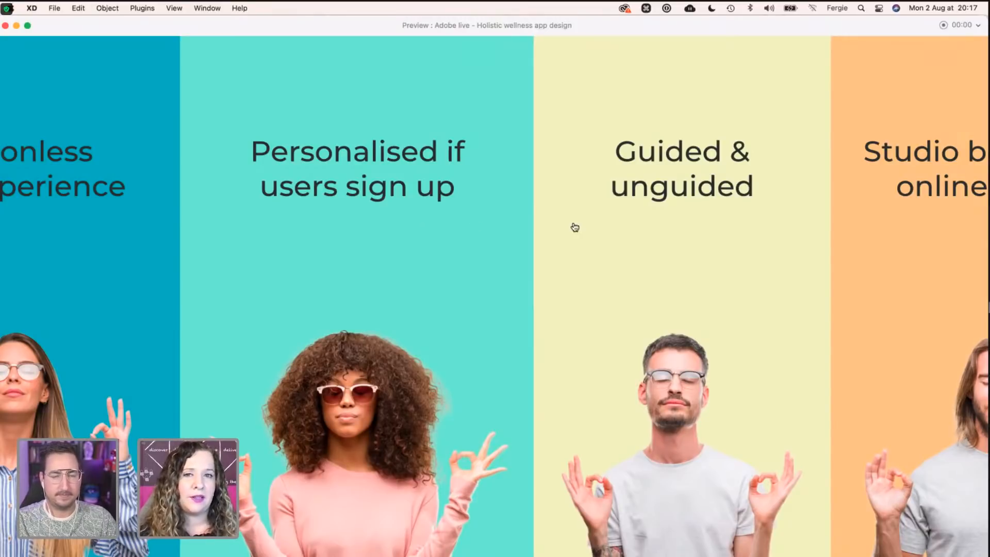
scroll(574, 227, "right", 5)
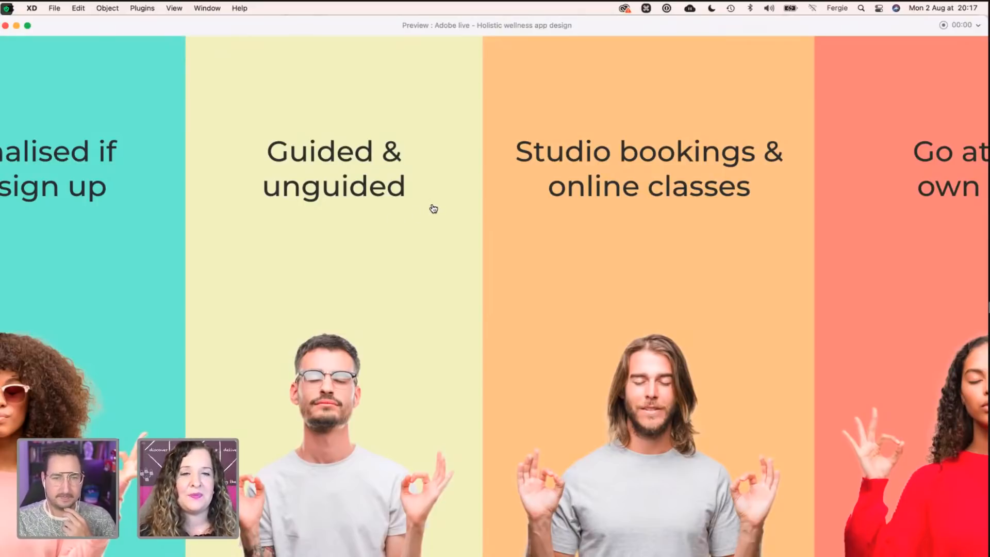
scroll(431, 209, "right", 3)
scroll(433, 208, "right", 3)
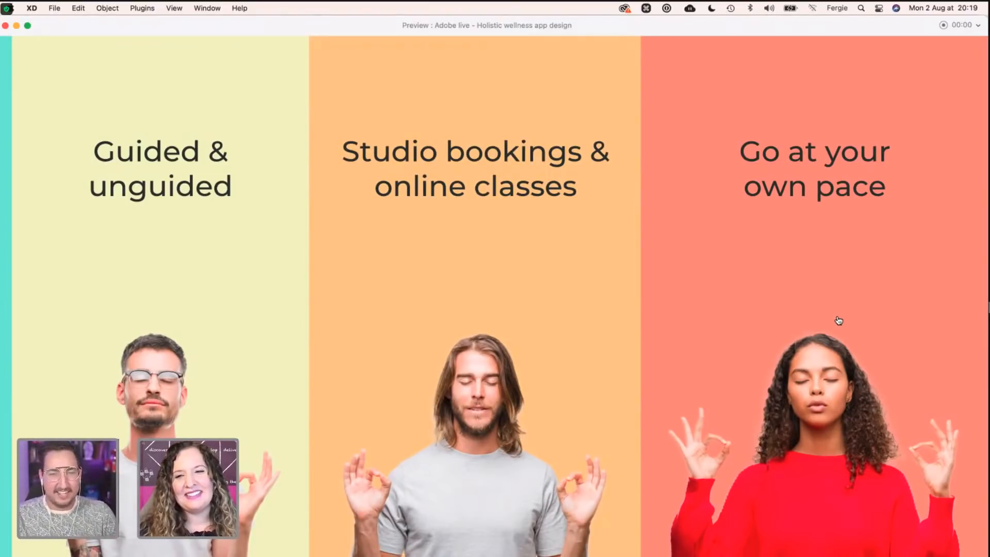
Step: Advance the preview to the Moodboard slide and move the preview window aside to uncover the design canvas
left_click(837, 316)
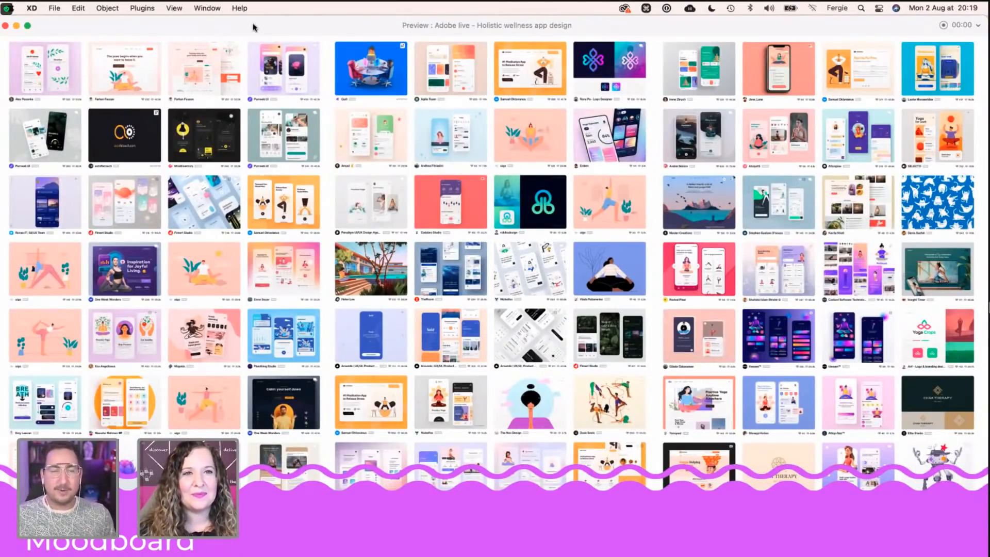
left_click_drag(253, 24, 356, 128)
left_click_drag(394, 361, 394, 362)
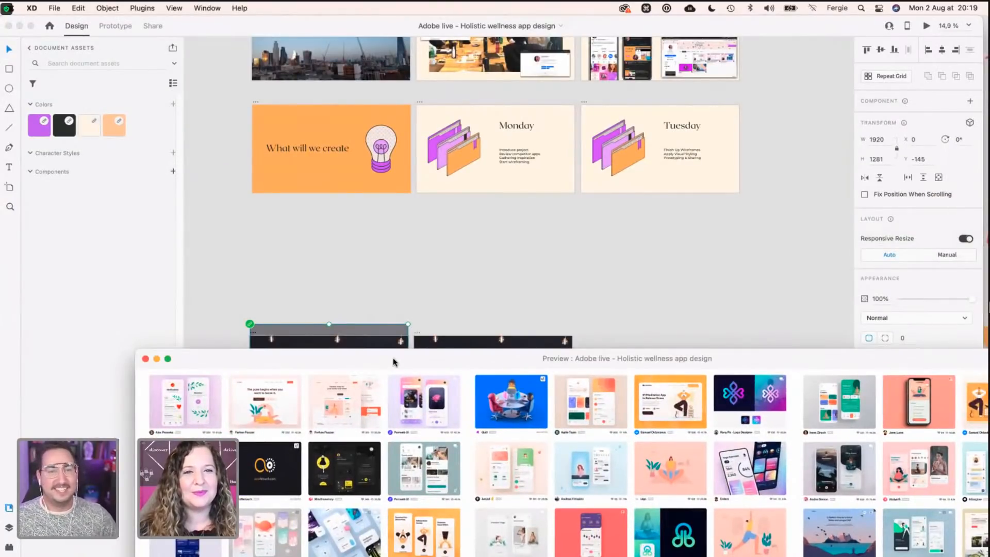
Step: Move the preview window back up to view the full moodboard, and close the preview
mouse_move(393, 360)
left_mouse_down()
mouse_move(325, 98)
mouse_move(268, 16)
mouse_move(253, 11)
left_mouse_up()
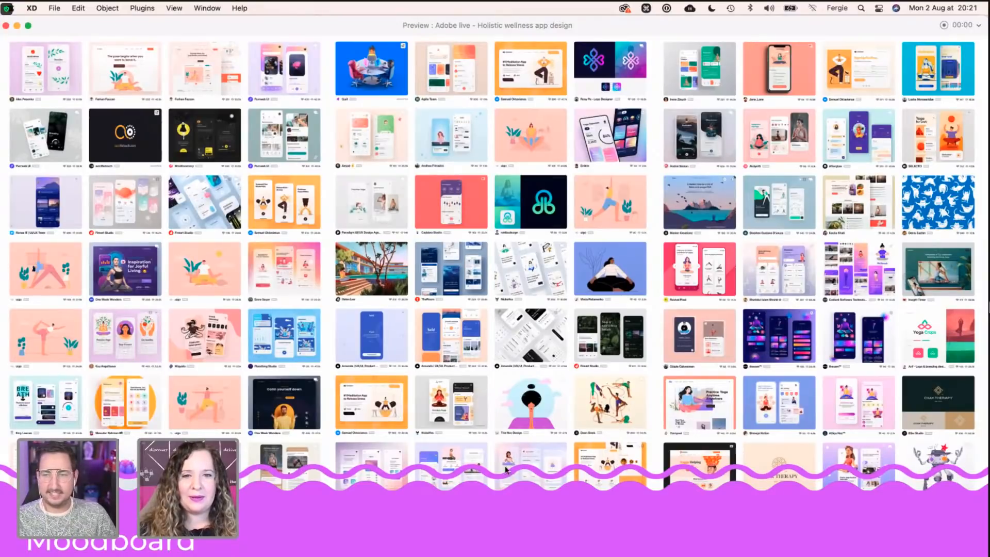
left_click(8, 27)
Step: Preview the Monday plan artboard and advance to the Tuesday slide
scroll(464, 216, "up", 3)
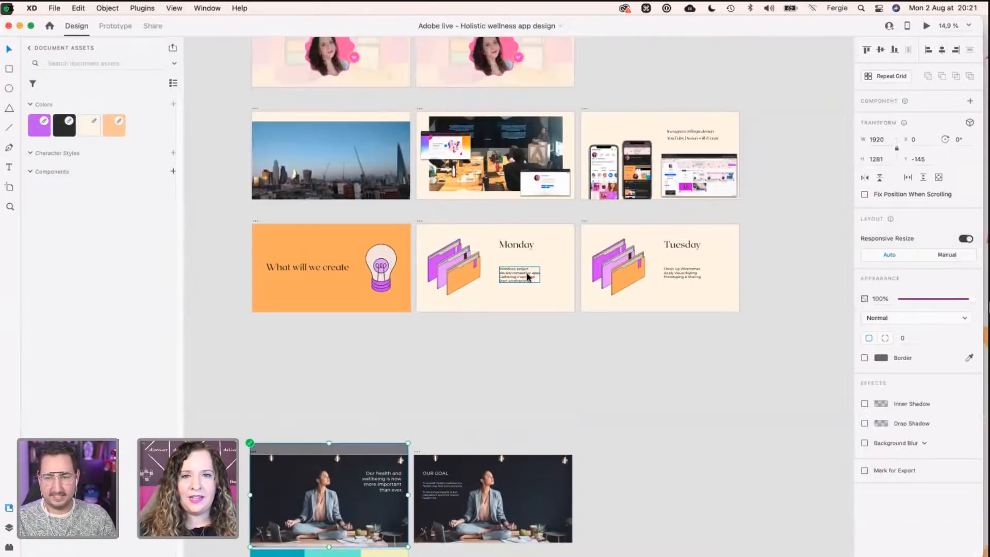
left_click(527, 277)
key("super+Return")
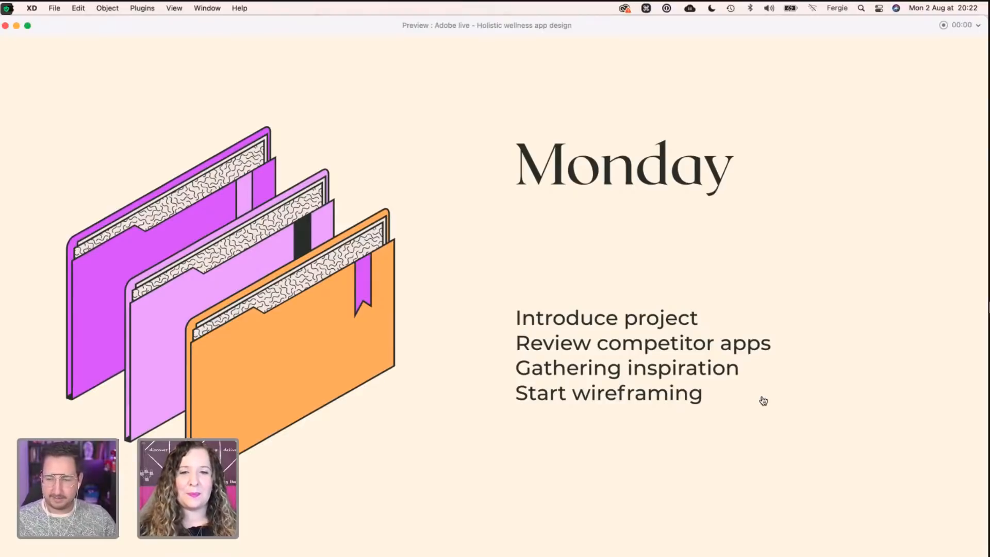
left_click(800, 409)
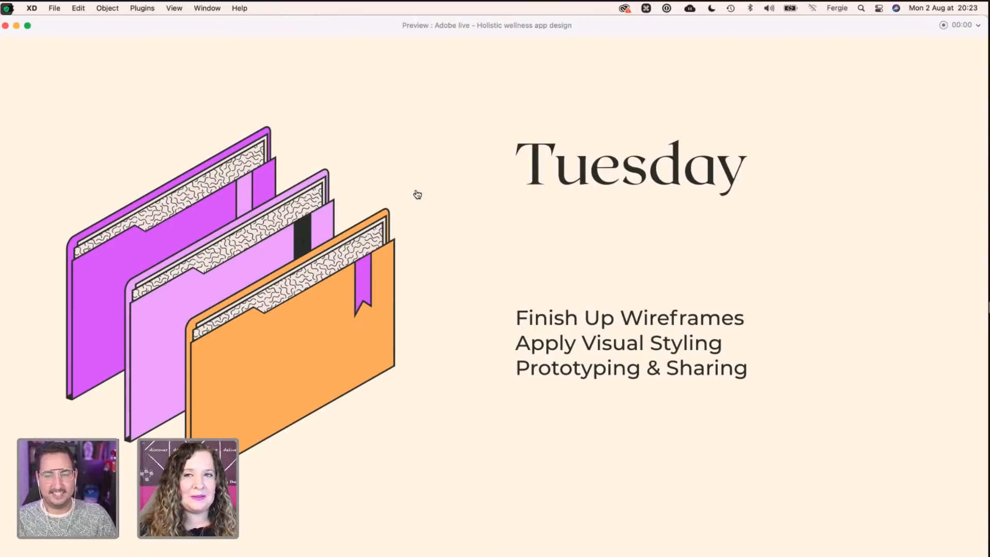
Step: Close the preview and examine the Competitive Review artboard beside the moodboard on the design canvas
left_click(6, 26)
key("space")
left_click_drag(456, 264, 444, 131)
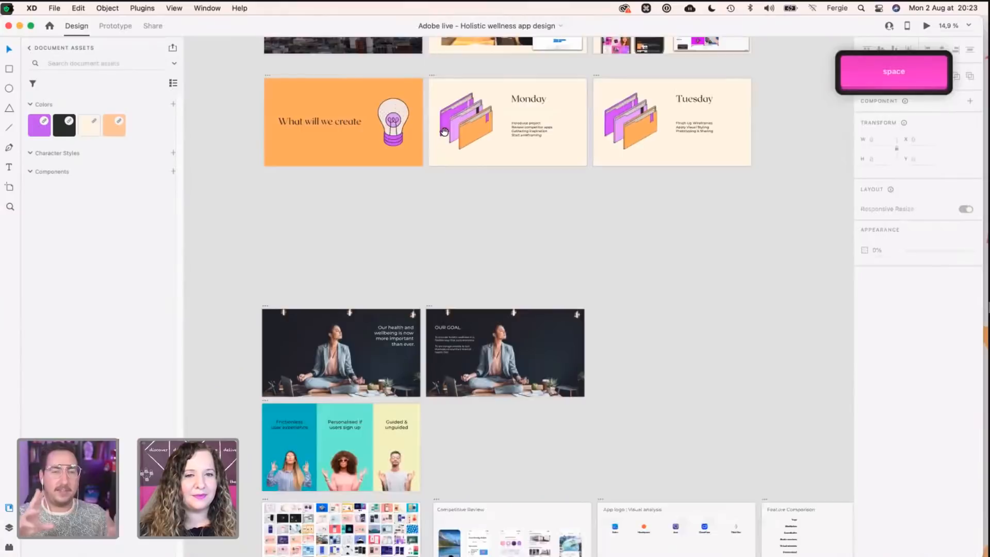
left_click_drag(516, 472, 504, 333)
left_click_drag(500, 402, 438, 340)
scroll(436, 349, "up", 2)
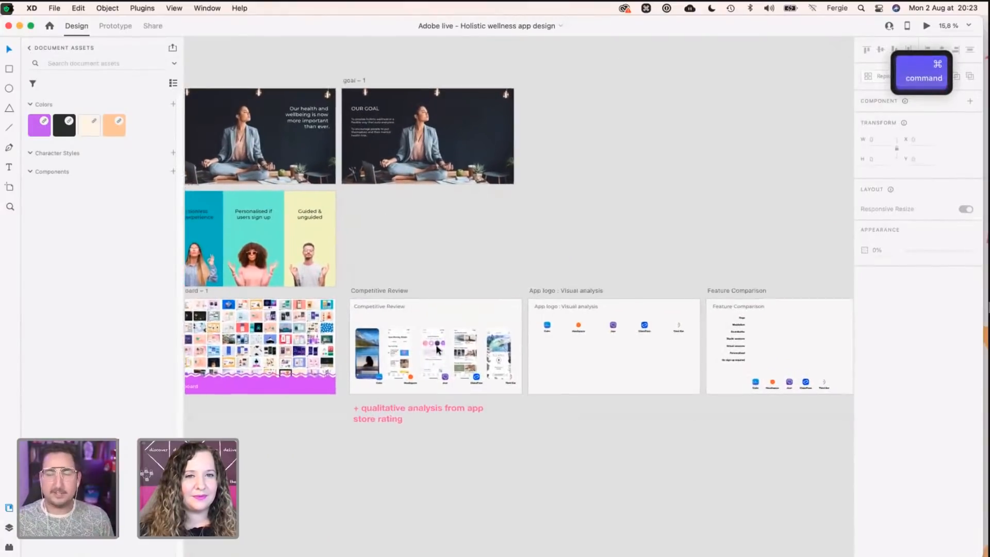
scroll(436, 349, "up", 6)
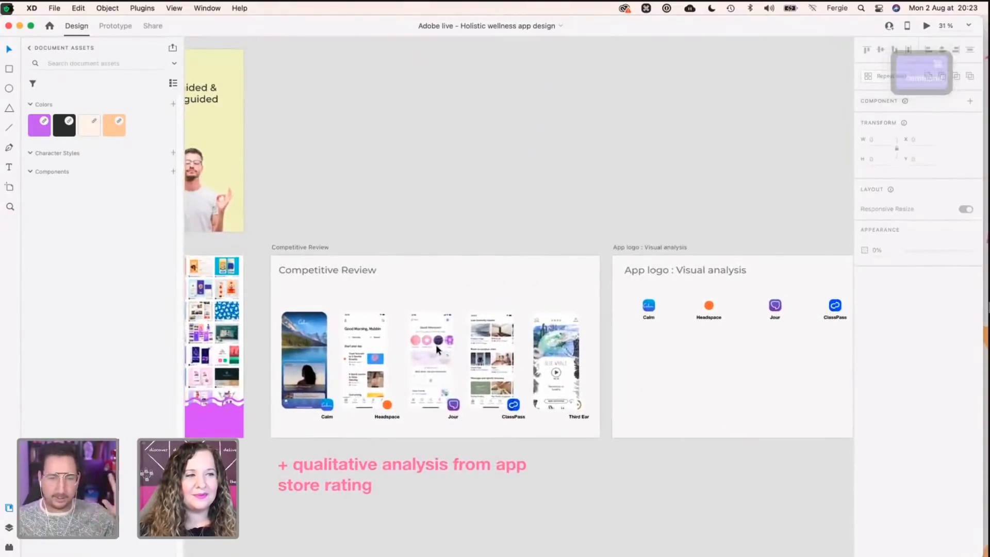
scroll(436, 349, "up", 1)
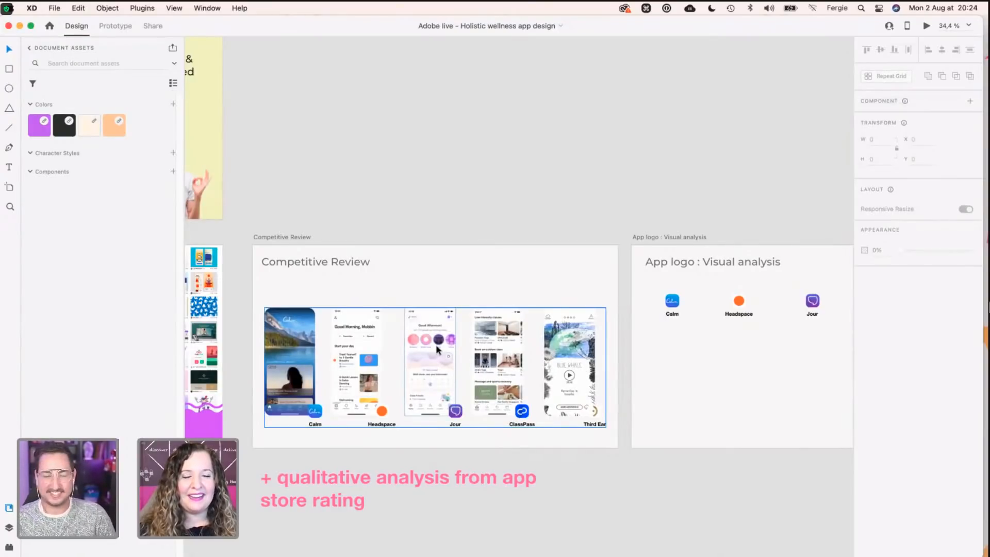
scroll(369, 395, "up", 2, "super")
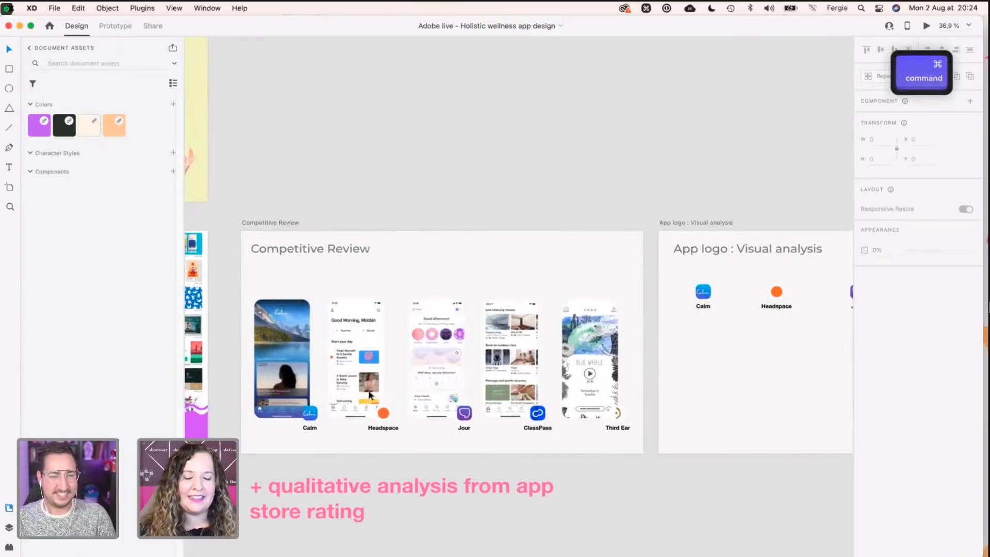
scroll(369, 395, "up", 3, "super")
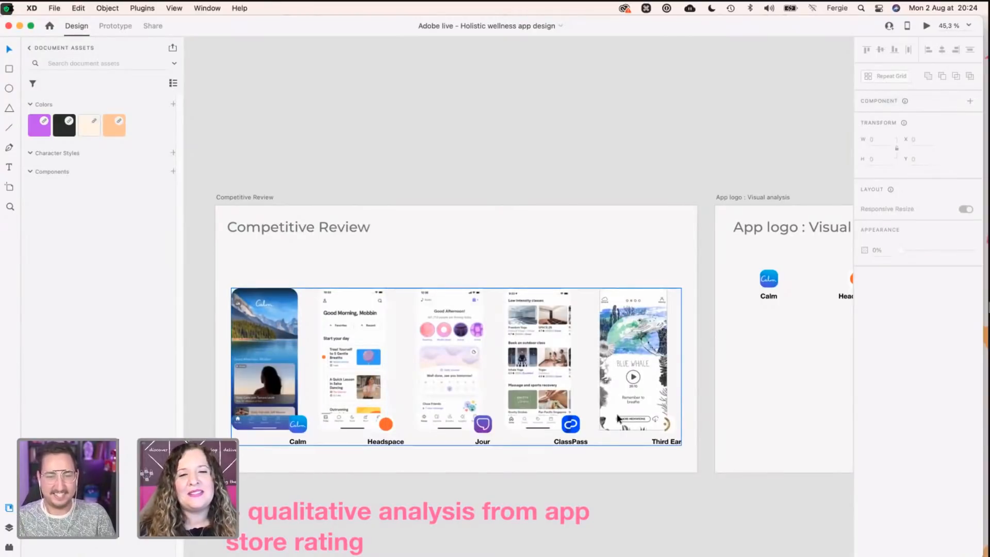
scroll(629, 420, "down", 2)
scroll(629, 420, "down", 2)
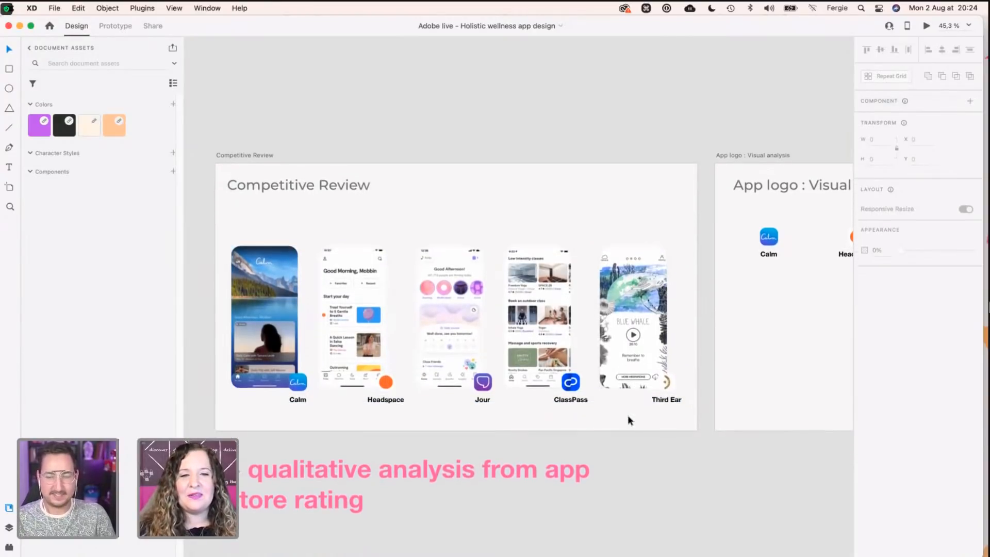
Step: Hide the document assets and recentre the canvas on the Competitive Review artboard
left_click(9, 507)
key("space")
left_click_drag(249, 148, 404, 164)
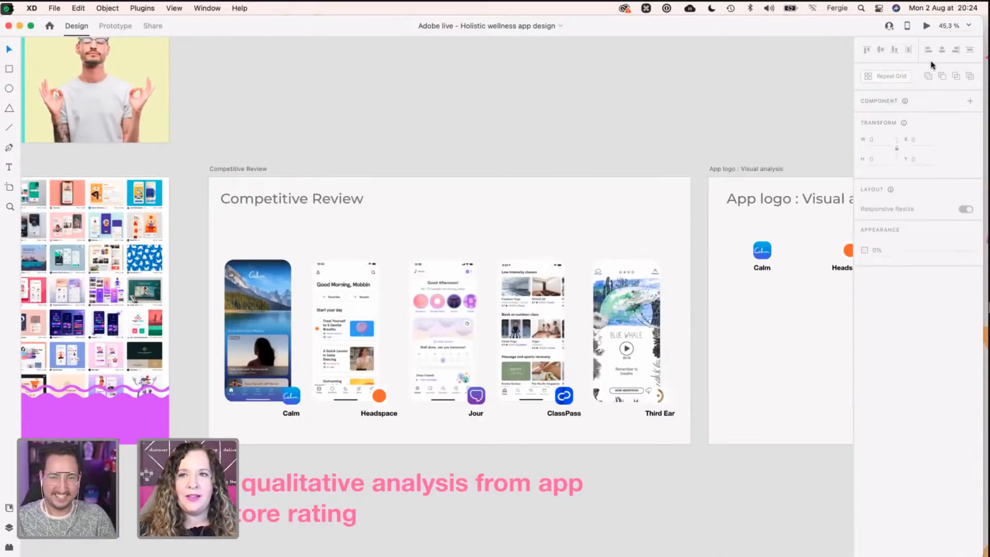
key("super")
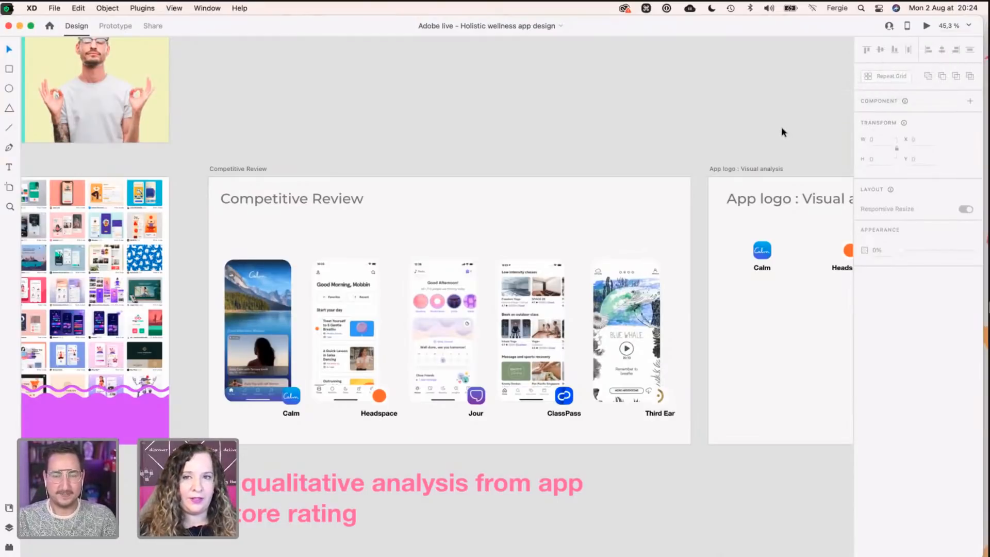
key("super+a")
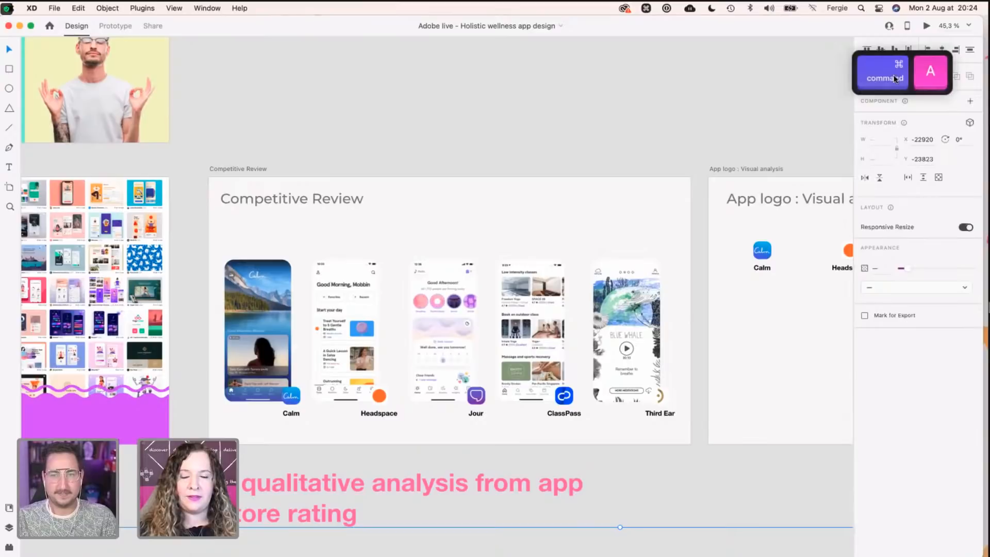
left_click(628, 128)
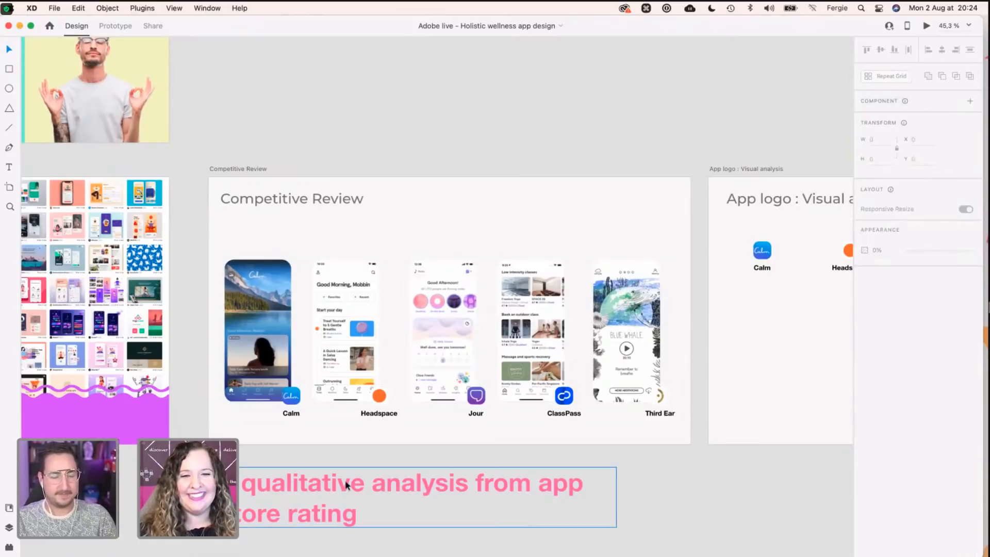
Step: Examine the Calm, Headspace, Jour, ClassPass and Third Ear screens on the Competitive Review artboard up close
scroll(339, 502, "up", 2)
scroll(338, 502, "up", 2)
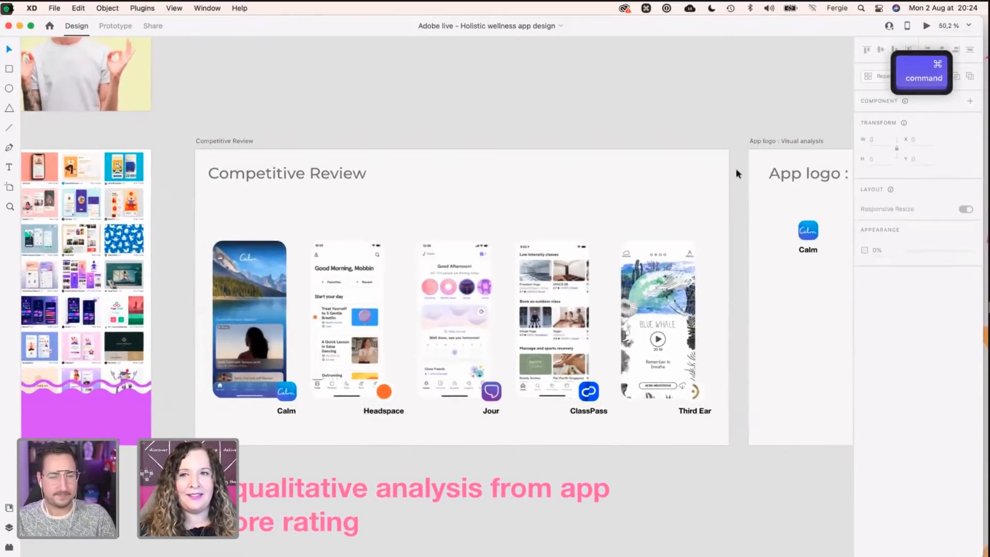
left_click_drag(714, 510, 700, 465)
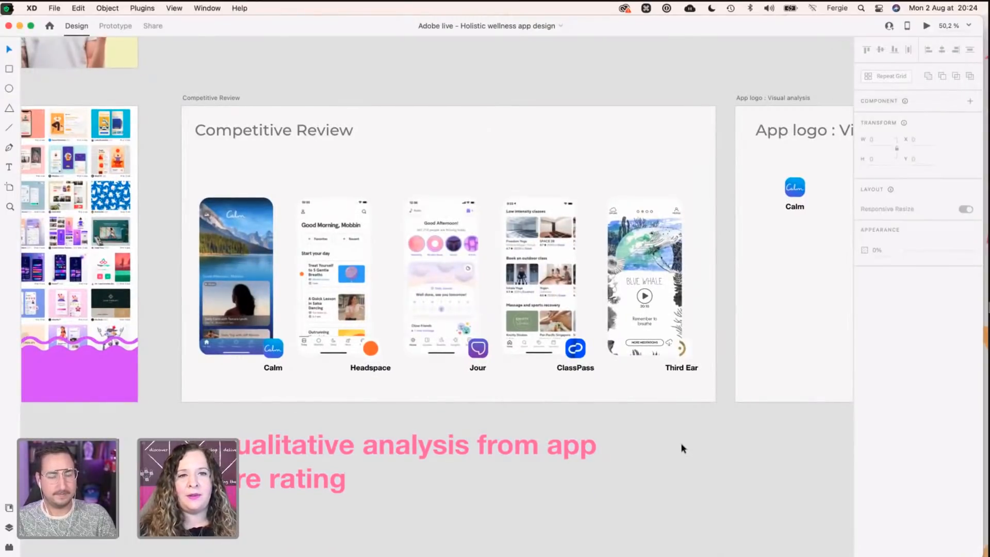
key("super")
scroll(611, 379, "up", 5, "super")
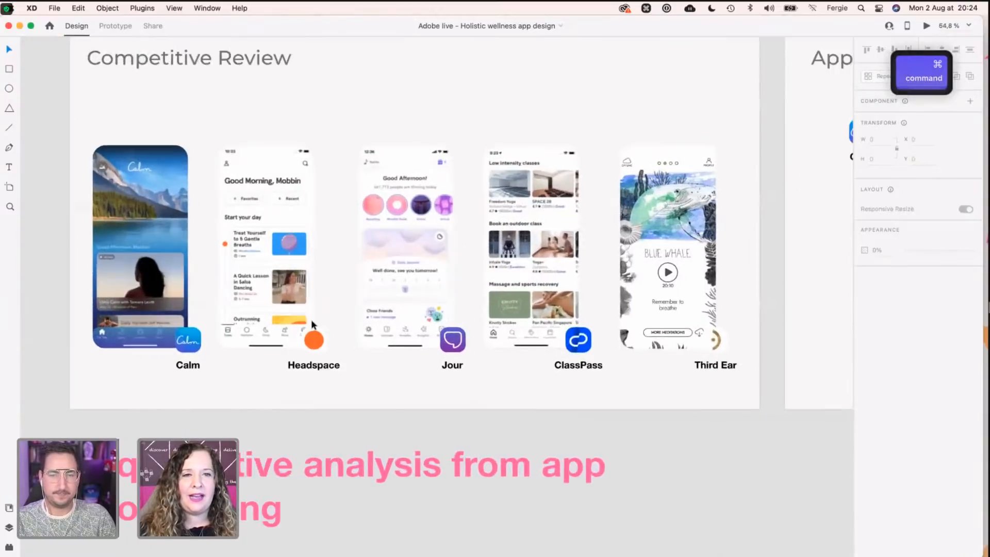
key("space")
left_click_drag(307, 149, 354, 199)
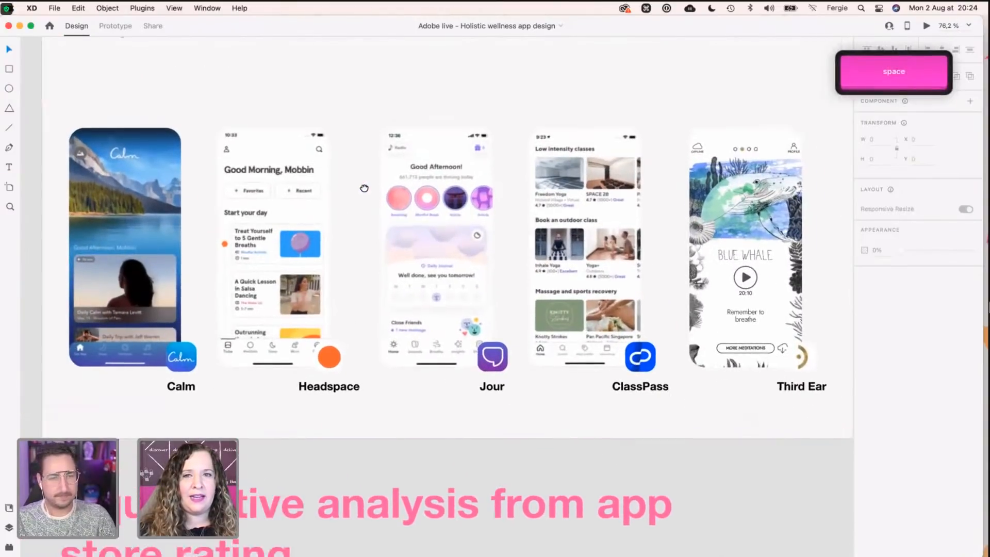
left_click_drag(349, 164, 336, 228)
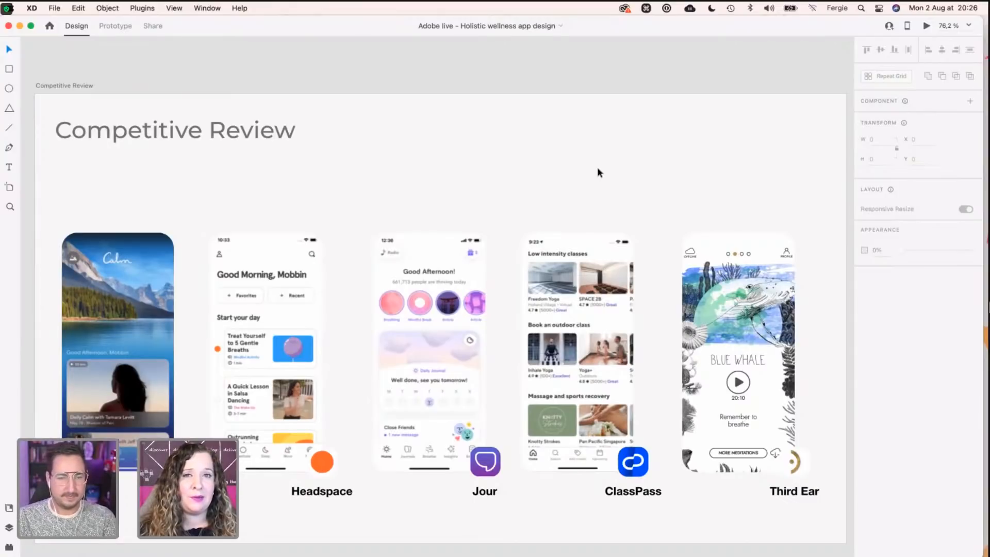
scroll(597, 167, "down", 1)
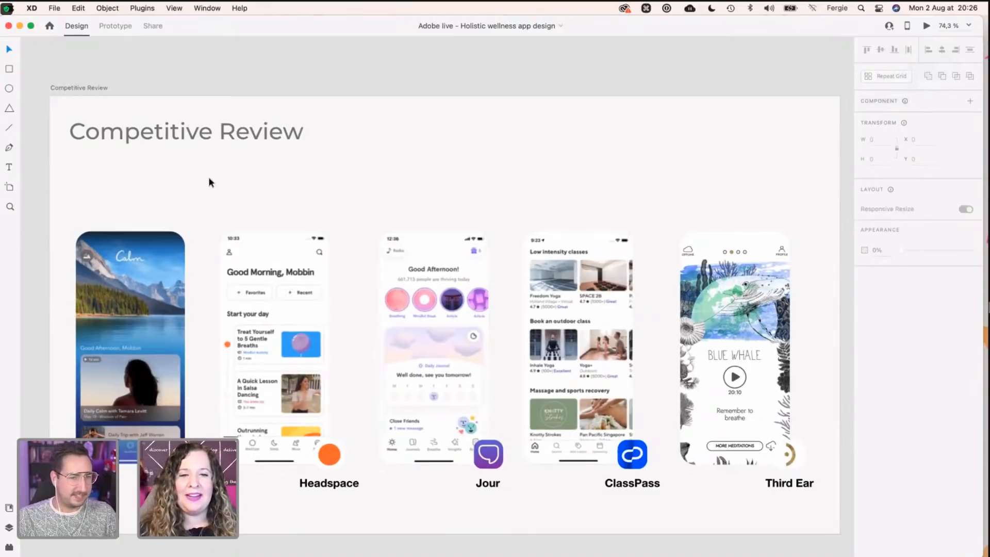
scroll(208, 176, "down", 5)
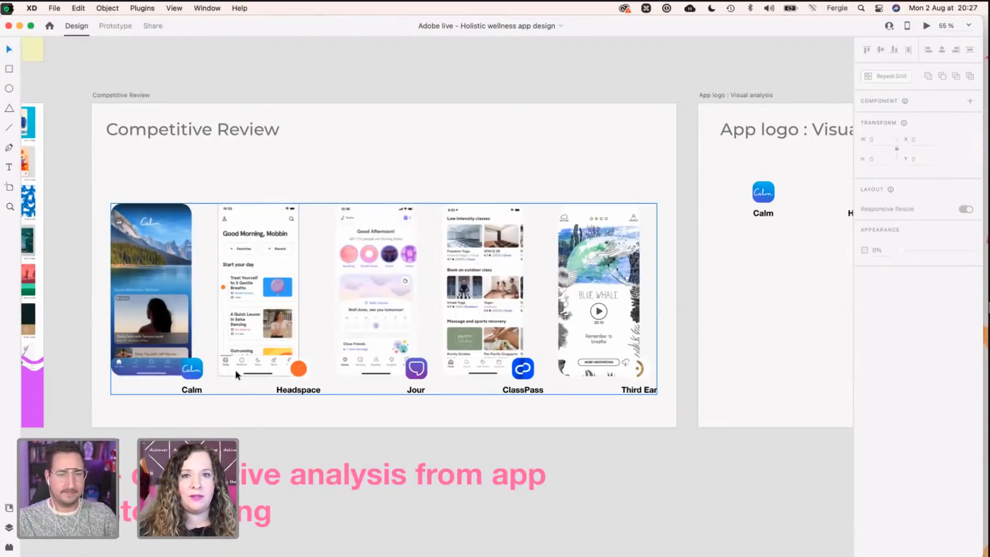
Step: Switch to Chrome, open the THIRD EAR - Meditation & Sleep App Store page, and examine its app screenshots
key("ctrl+Right")
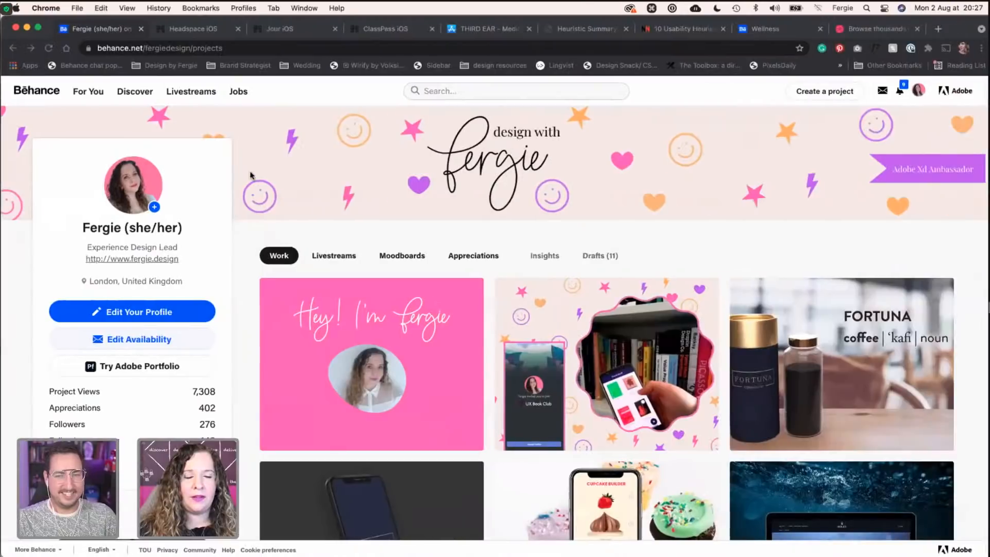
left_click(487, 32)
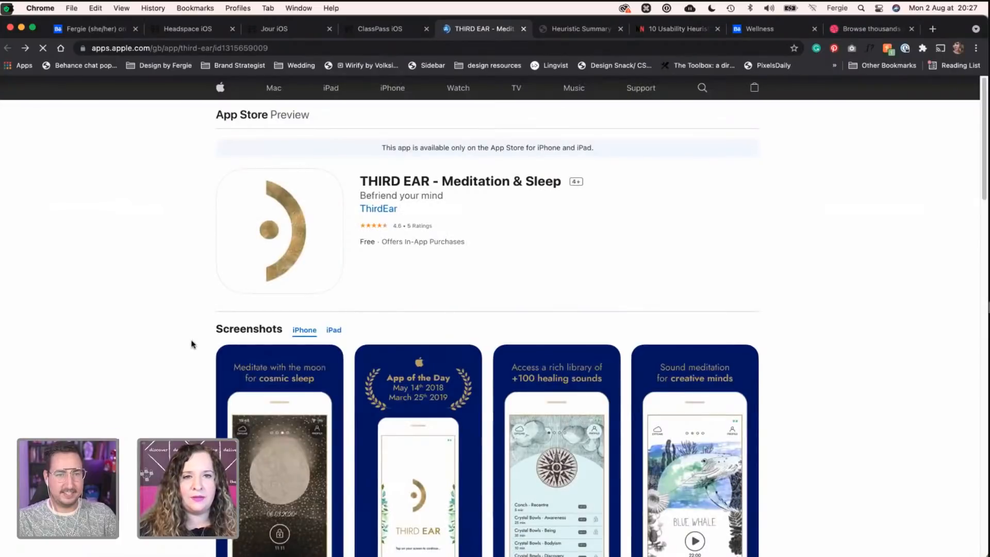
scroll(191, 344, "down", 2)
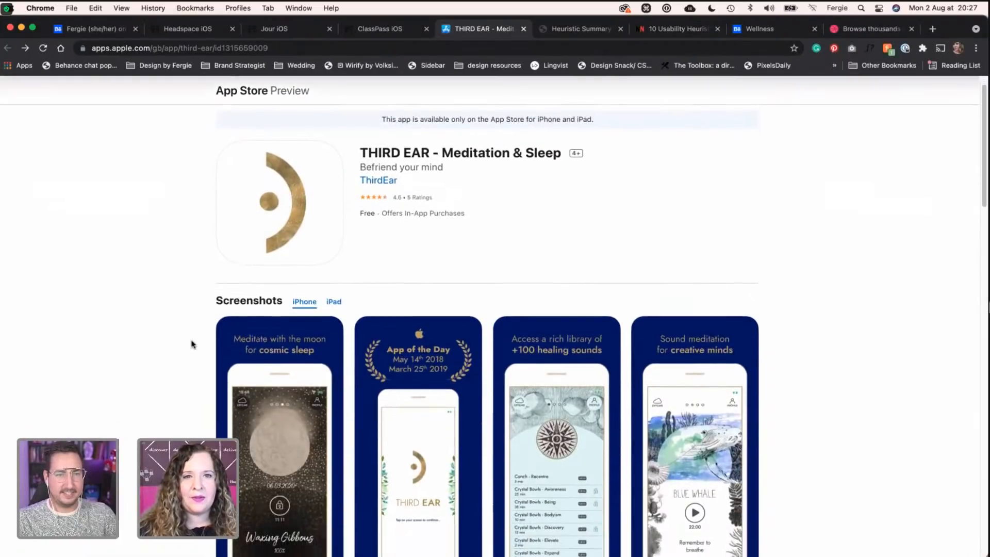
scroll(192, 345, "down", 2)
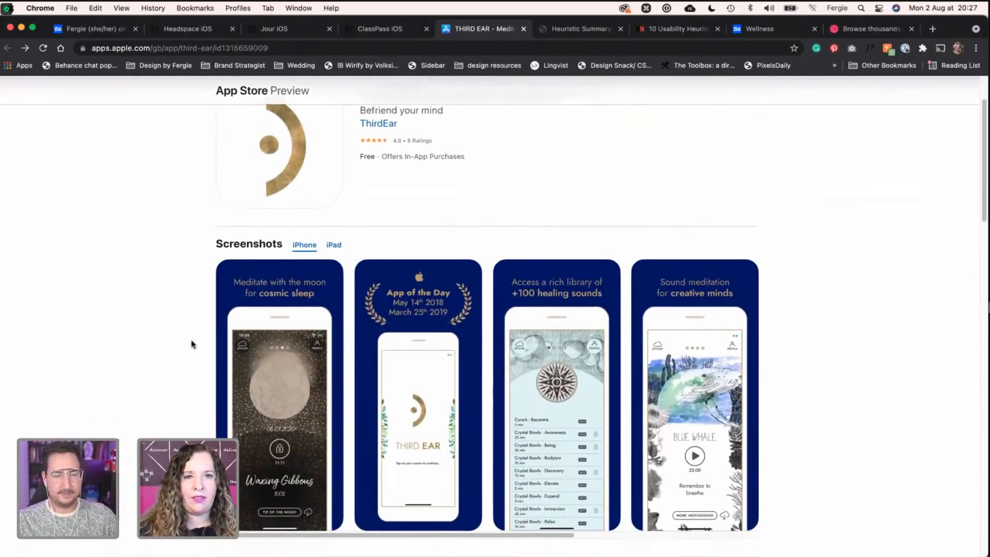
scroll(192, 345, "up", 3)
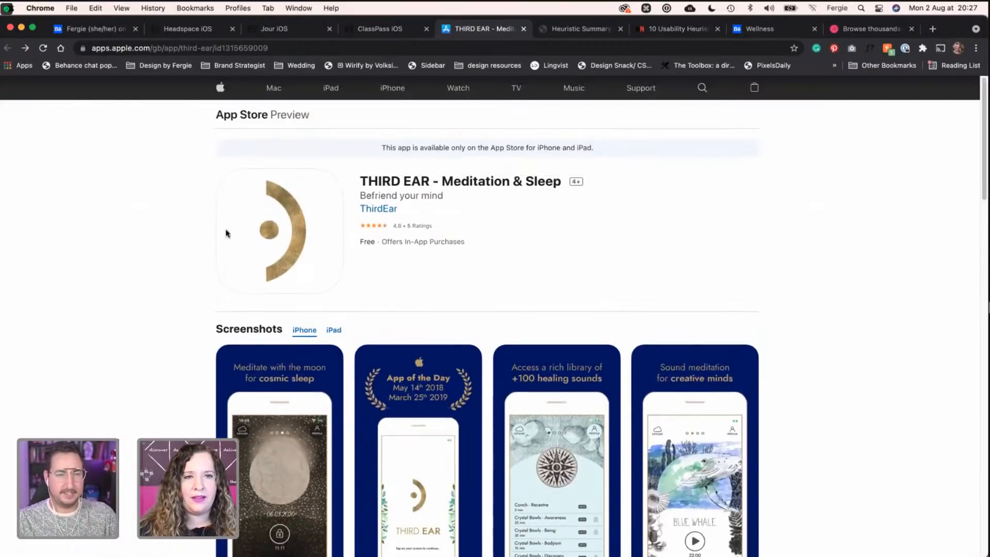
scroll(177, 380, "down", 6)
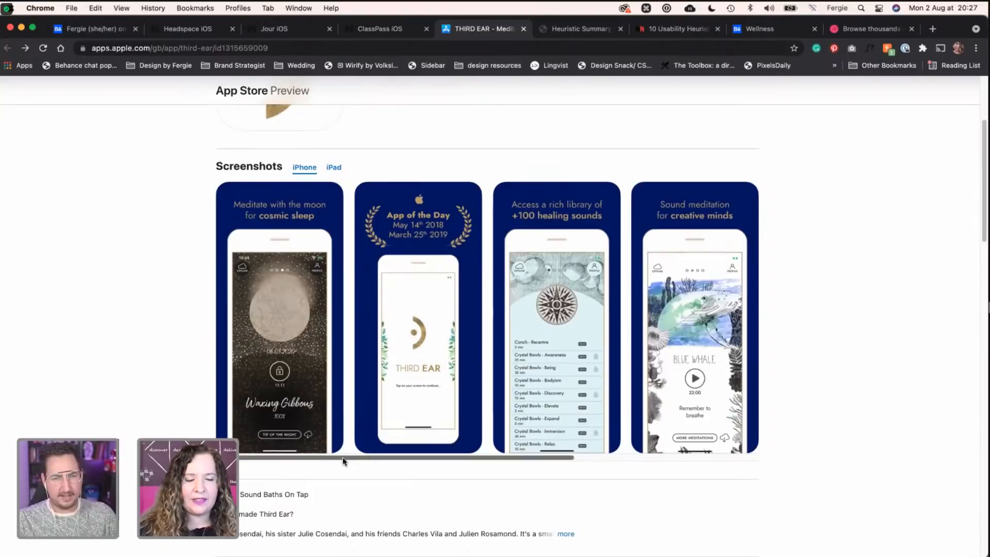
mouse_move(343, 460)
left_mouse_down()
mouse_move(534, 467)
mouse_move(327, 461)
left_mouse_up()
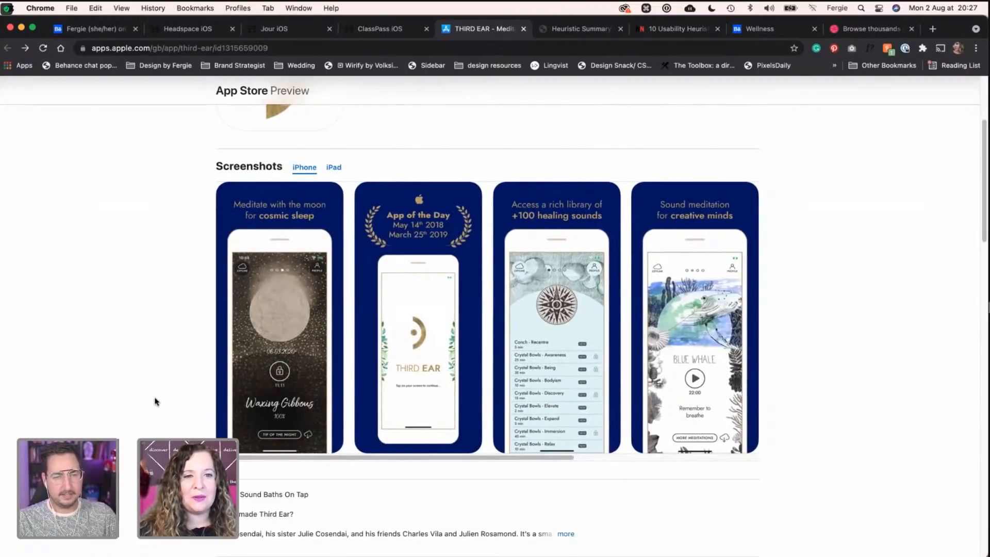
scroll(155, 402, "up", 1)
scroll(156, 401, "down", 3)
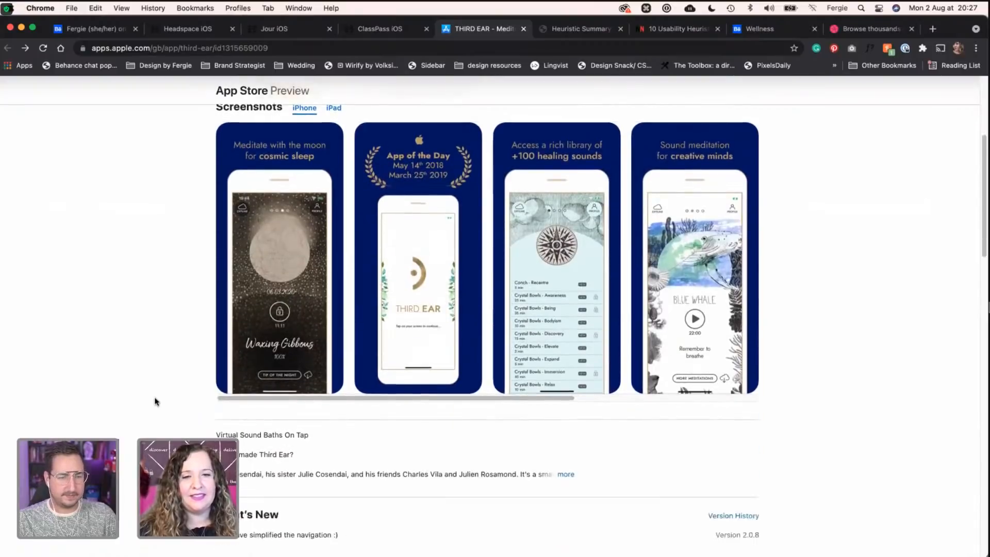
Step: Copy the "4.6 out of 5" rating from THIRD EAR's Ratings and Reviews section and open the full list of reviews
scroll(156, 402, "down", 5)
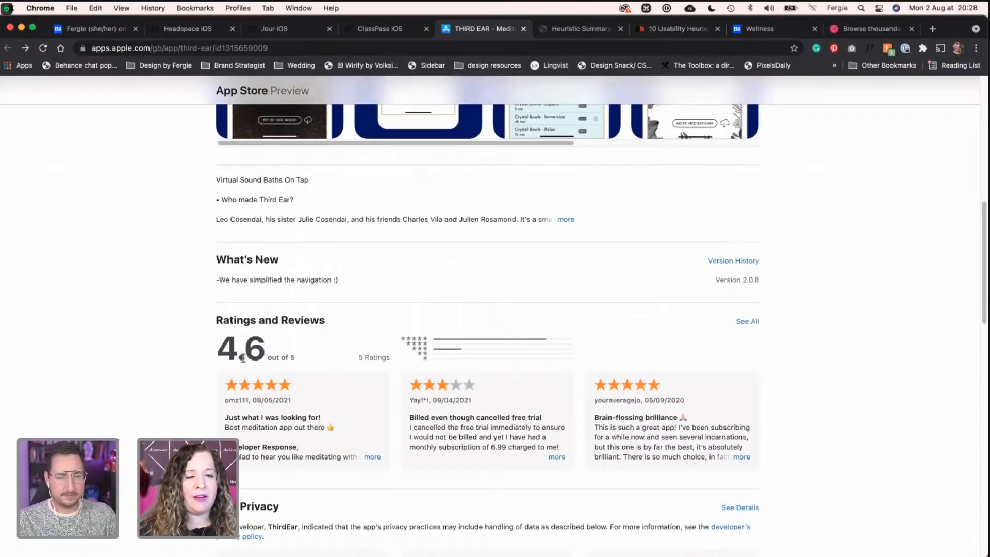
left_click_drag(219, 349, 296, 349)
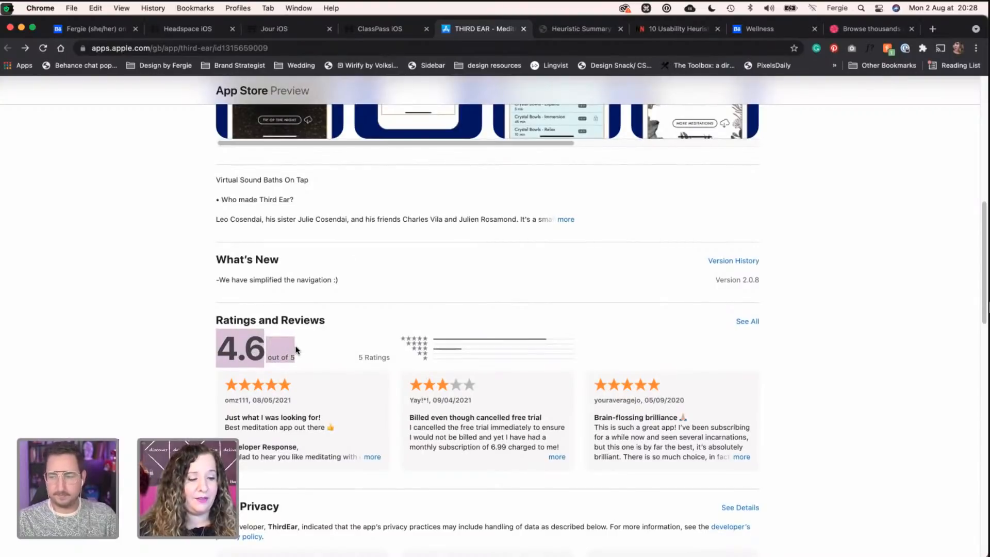
key("cmd+c")
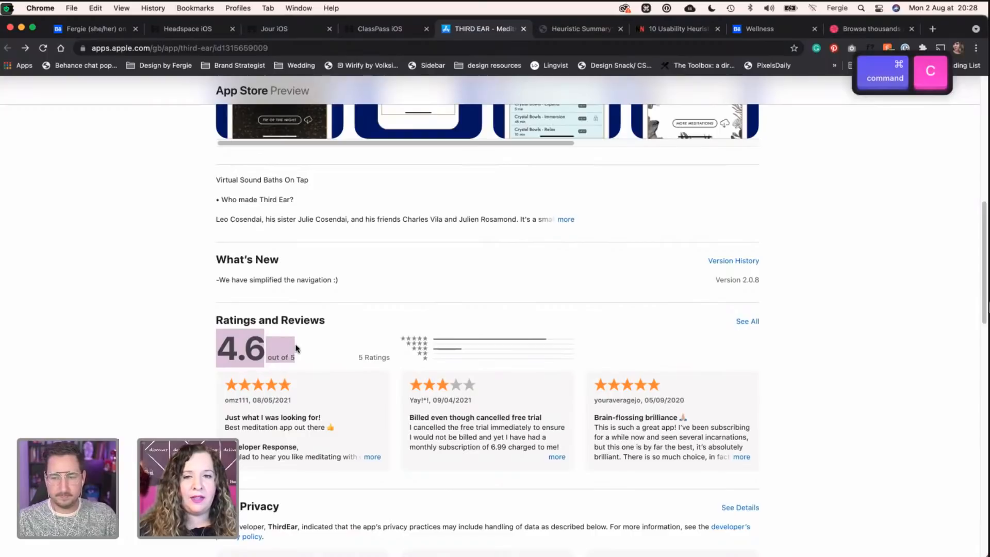
scroll(464, 330, "down", 1)
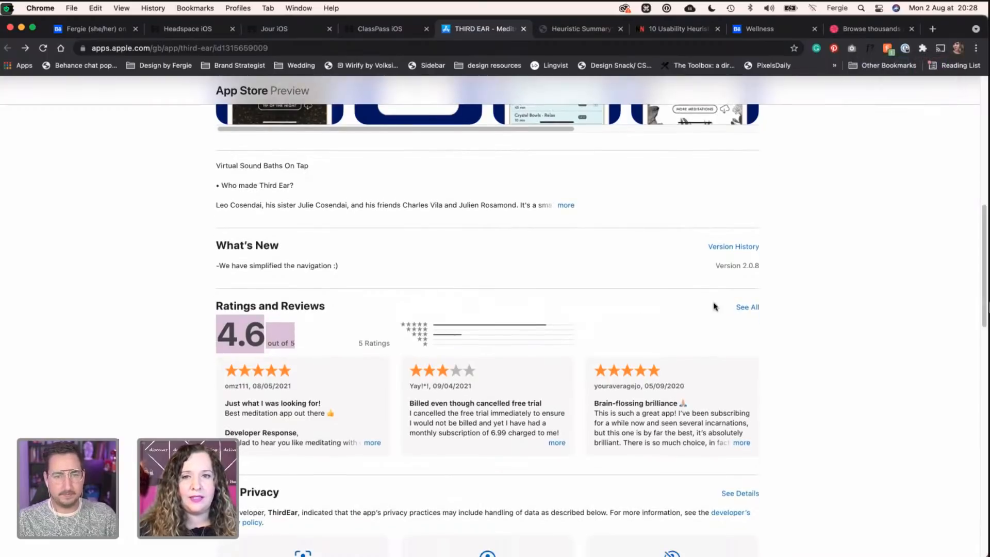
left_click(748, 308)
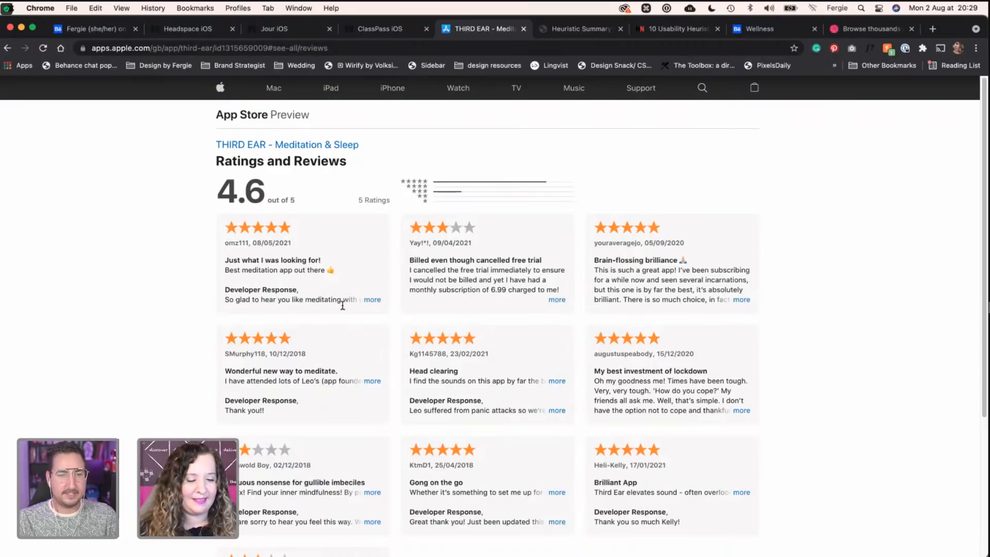
Step: Switch to Adobe XD, add the text "4.6/5" to the Competitive Review artboard and place it beneath the Third Ear screen
key("ctrl+Left")
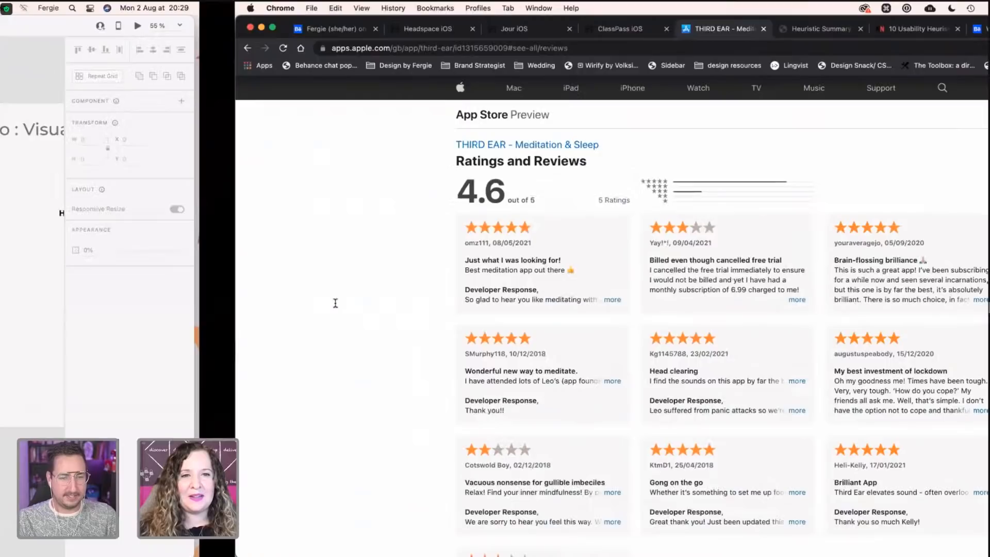
key("t")
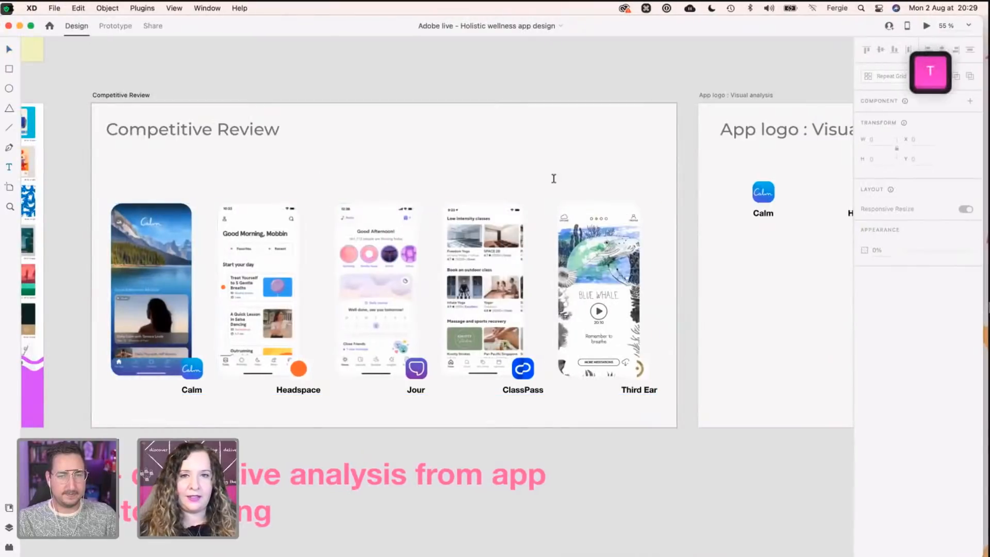
left_click(578, 167)
type("4.6/5")
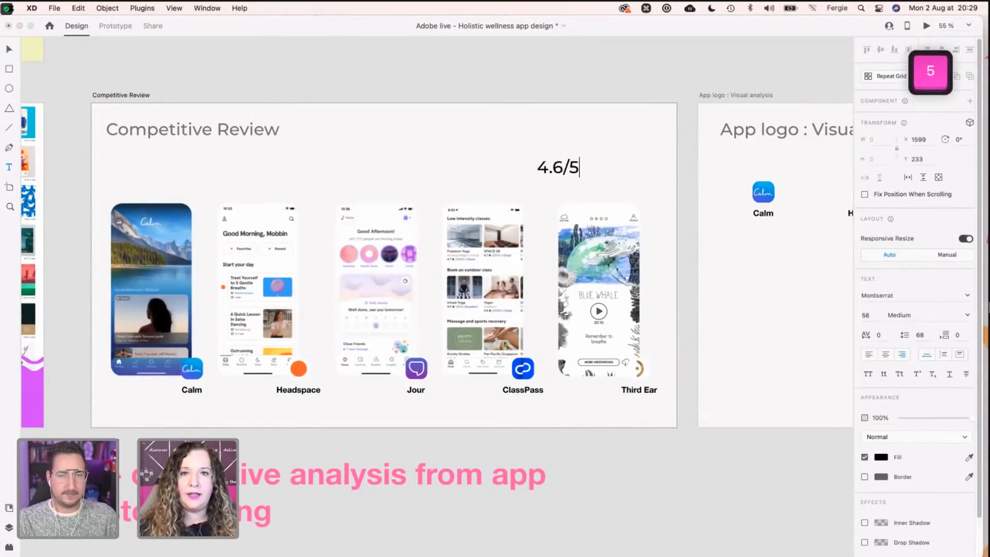
key("Escape")
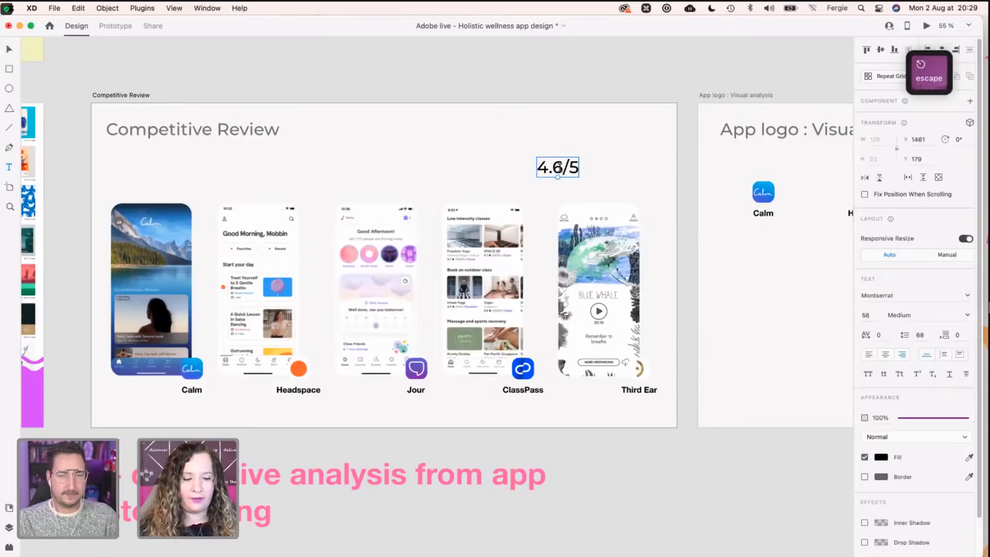
key("v")
left_click_drag(605, 273, 599, 414)
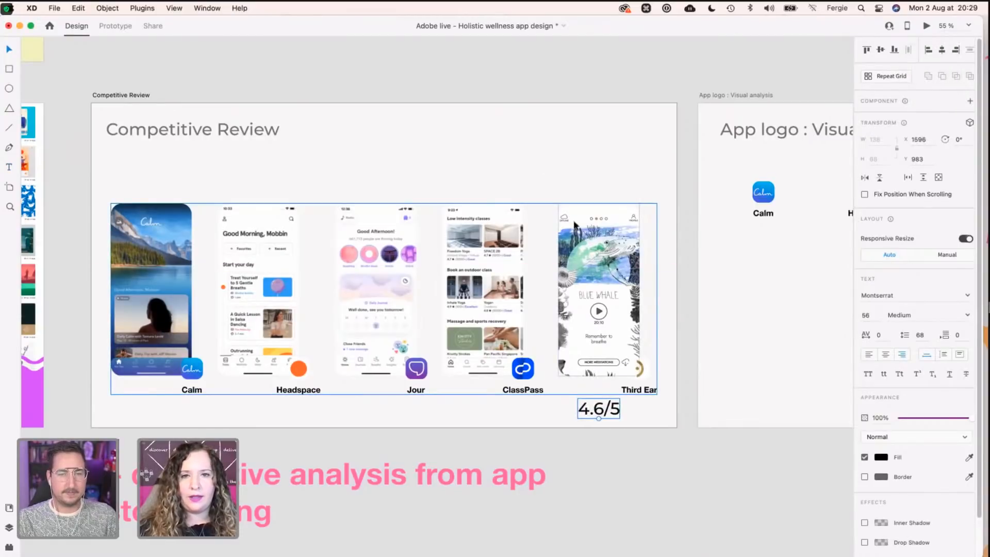
Step: Switch to Chrome and examine the THIRD EAR ratings and reviews, including the low-star ones and the developer responses
key("ctrl+Right")
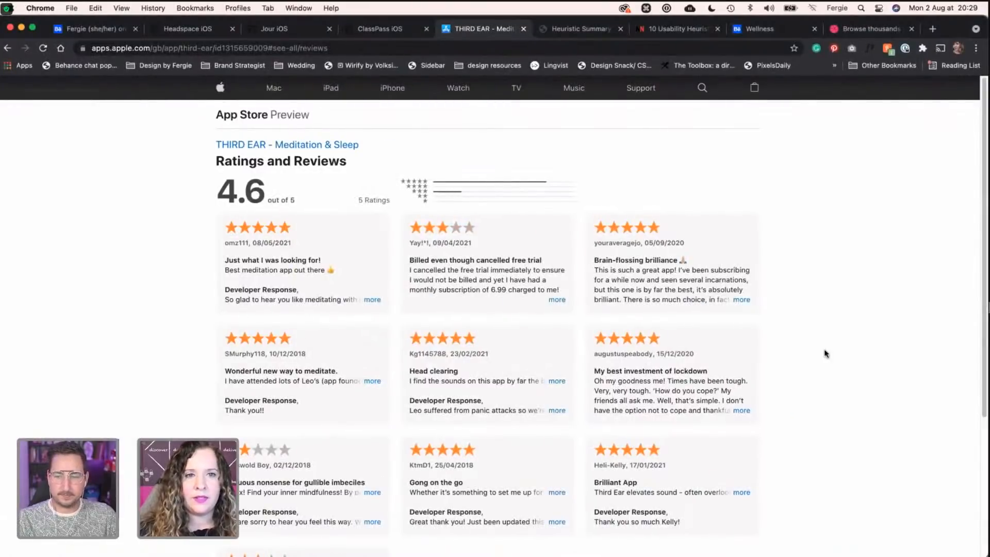
key("super+equal")
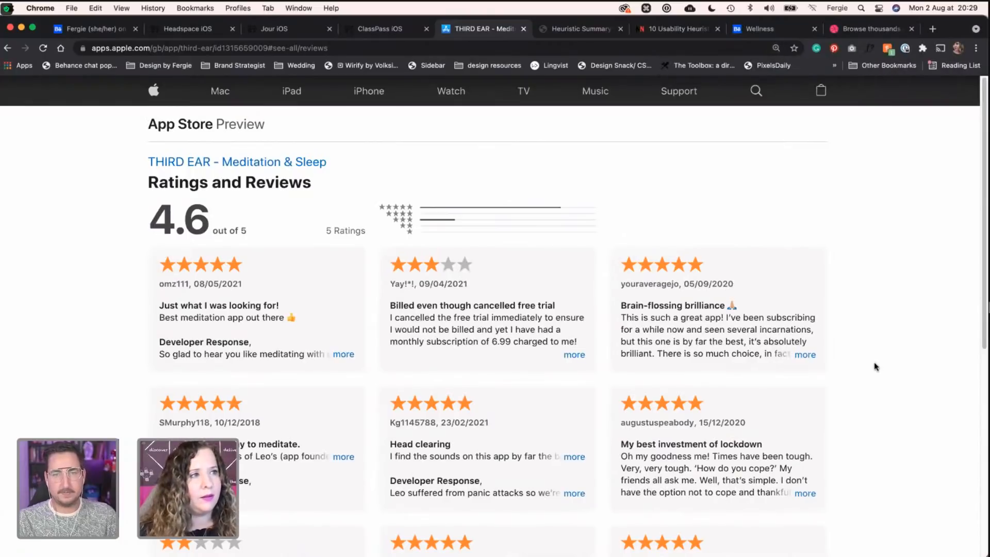
scroll(875, 367, "down", 2)
scroll(875, 367, "down", 3)
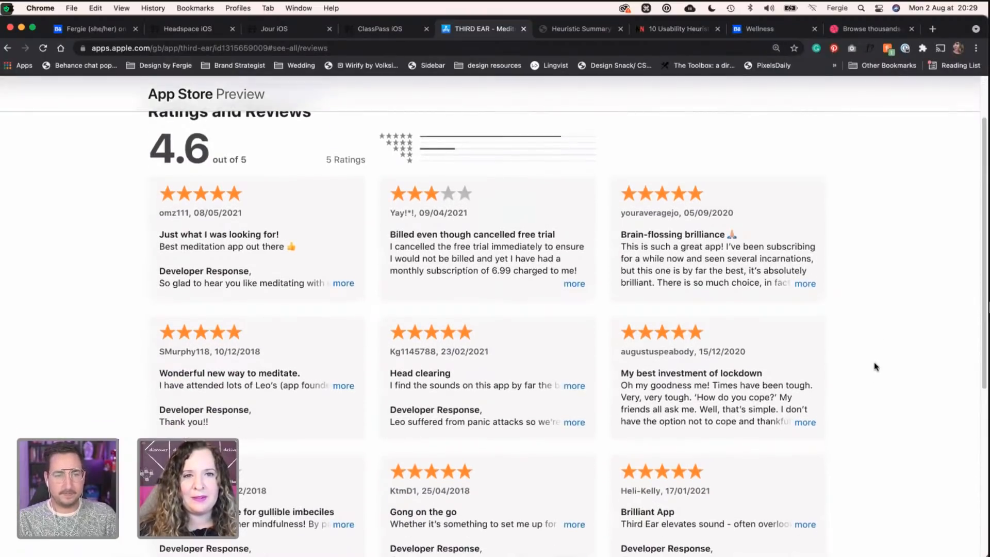
scroll(875, 367, "down", 2)
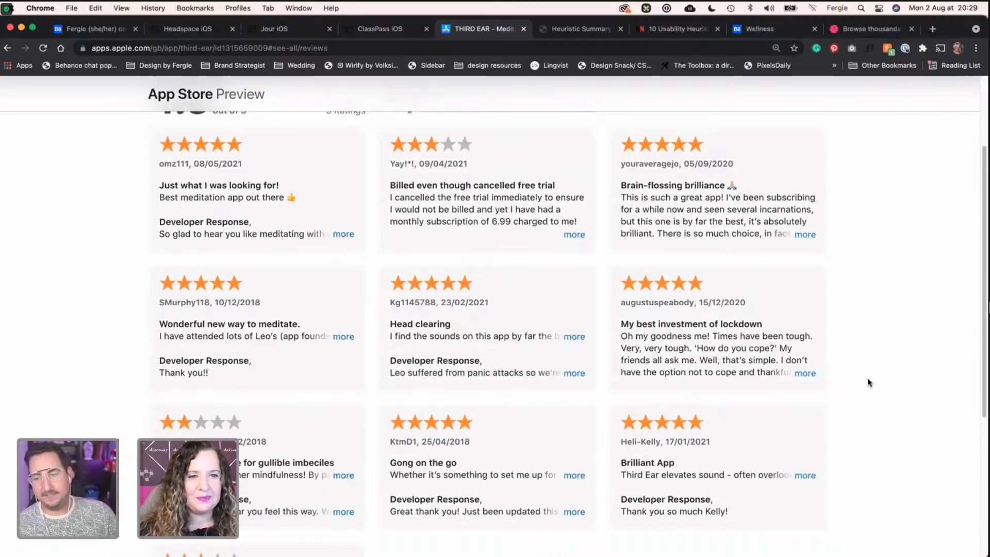
scroll(870, 382, "down", 1)
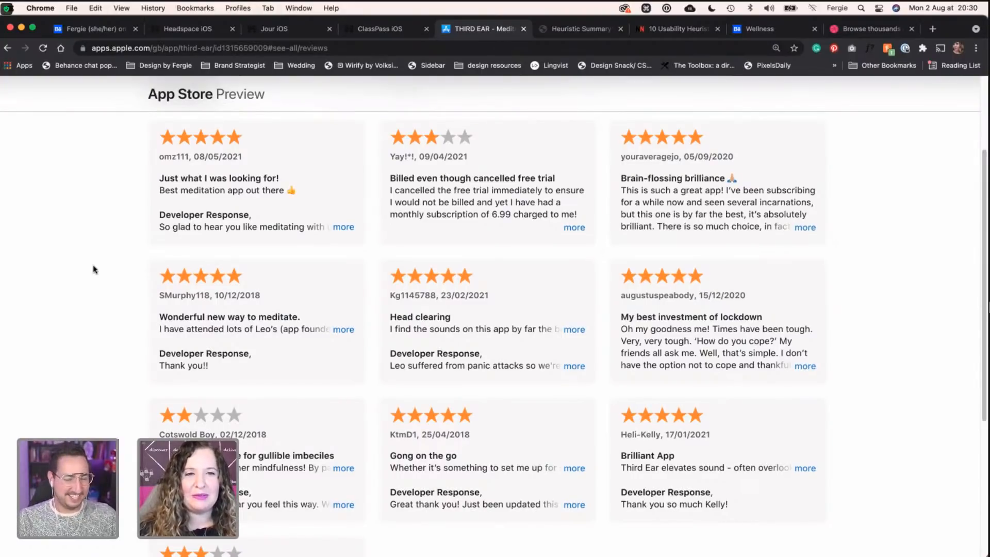
scroll(87, 278, "down", 1)
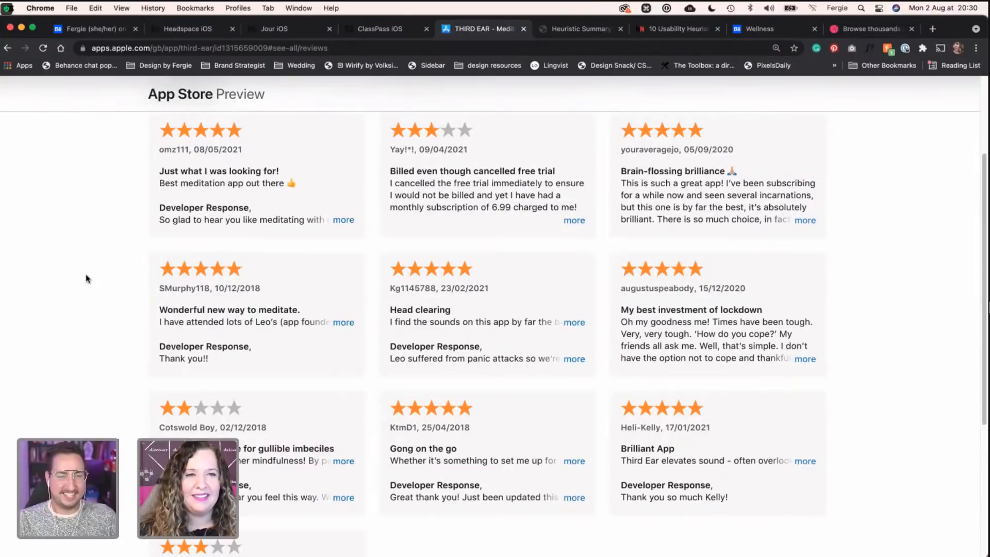
scroll(86, 277, "down", 3)
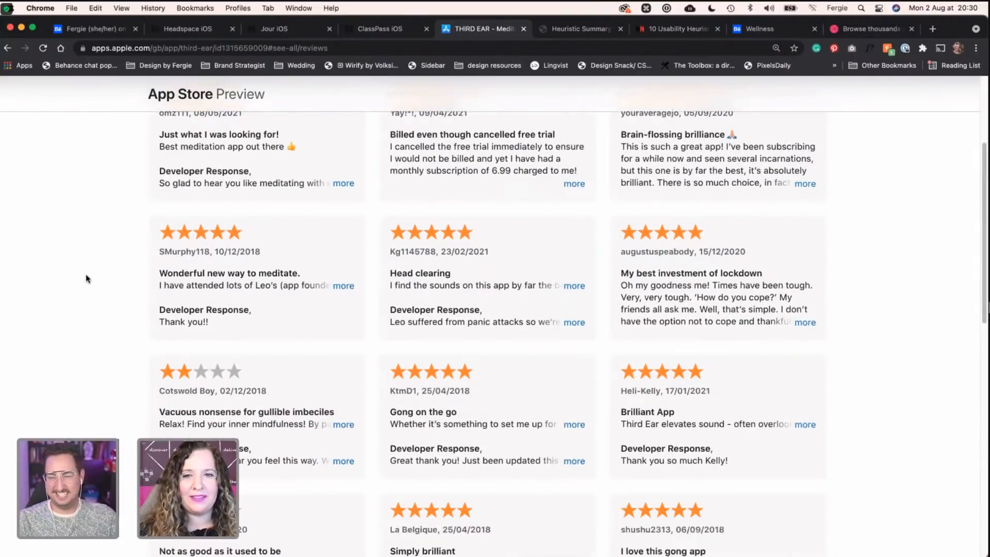
scroll(86, 278, "up", 4)
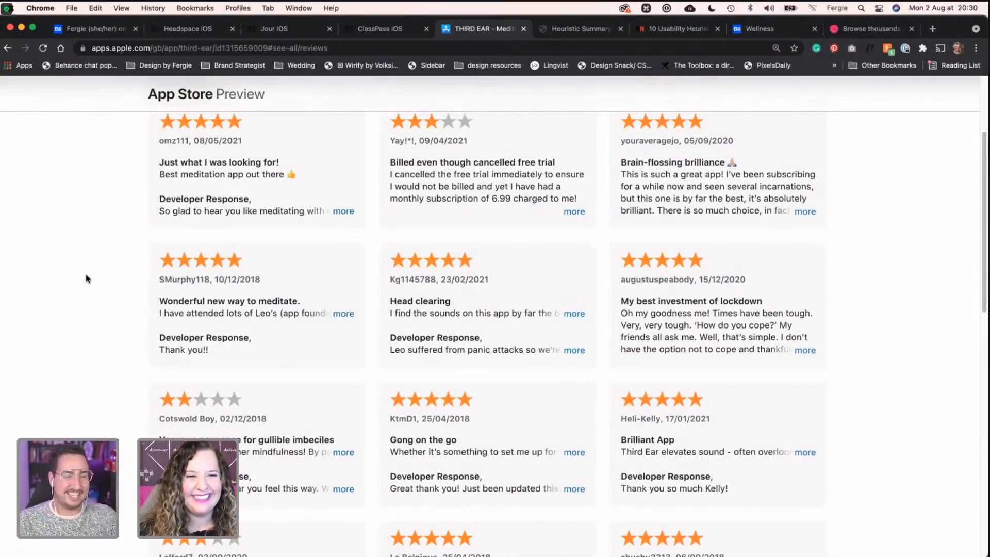
scroll(86, 278, "up", 1)
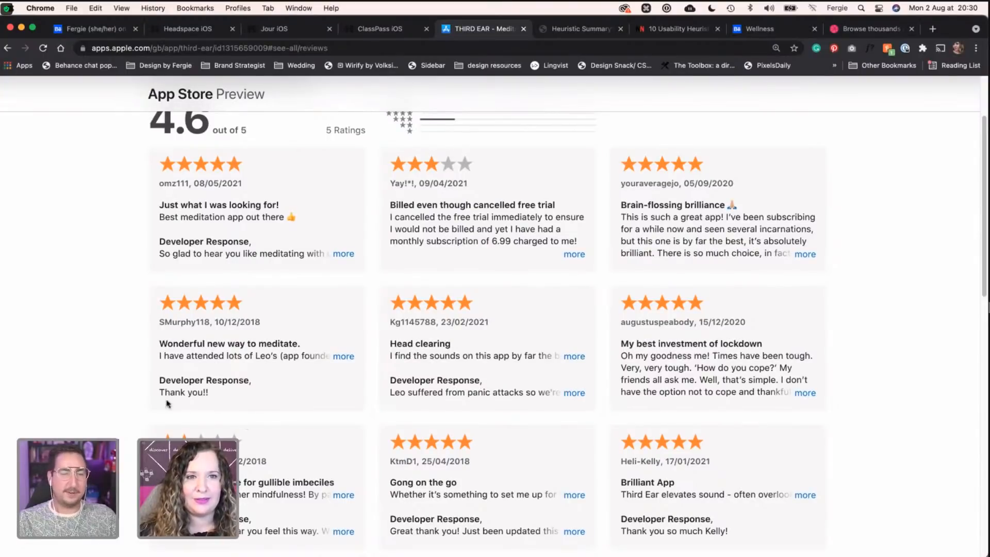
scroll(146, 399, "down", 2)
scroll(131, 403, "down", 4)
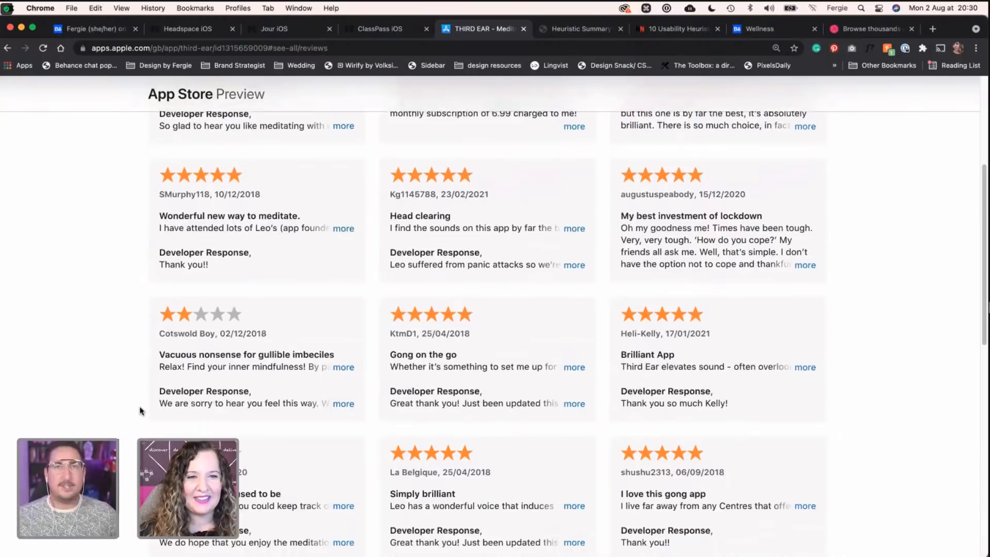
scroll(157, 392, "down", 2)
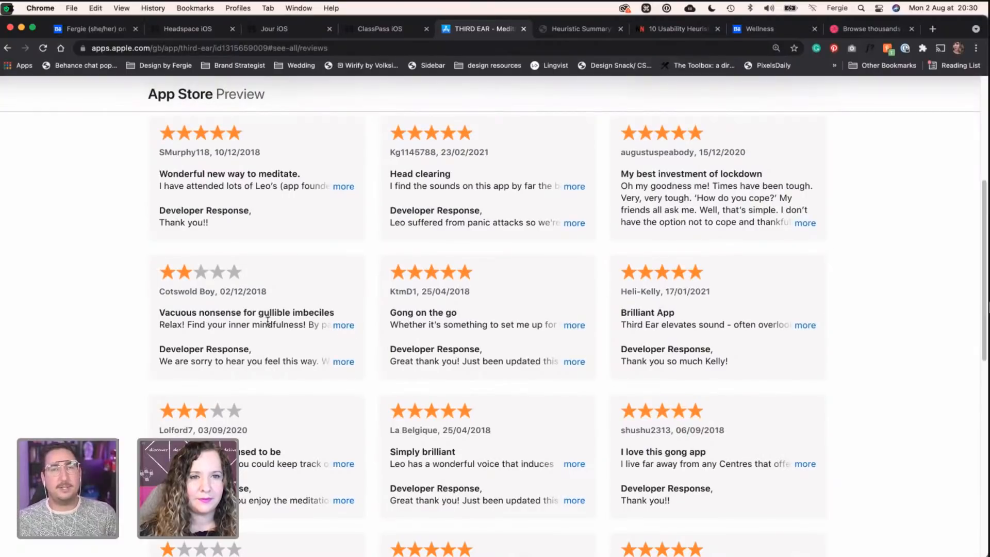
Step: Read the full two-star "Vacuous nonsense for gullible imbeciles" and one-star "Subscription warning" reviews, closing each one
left_click(340, 331)
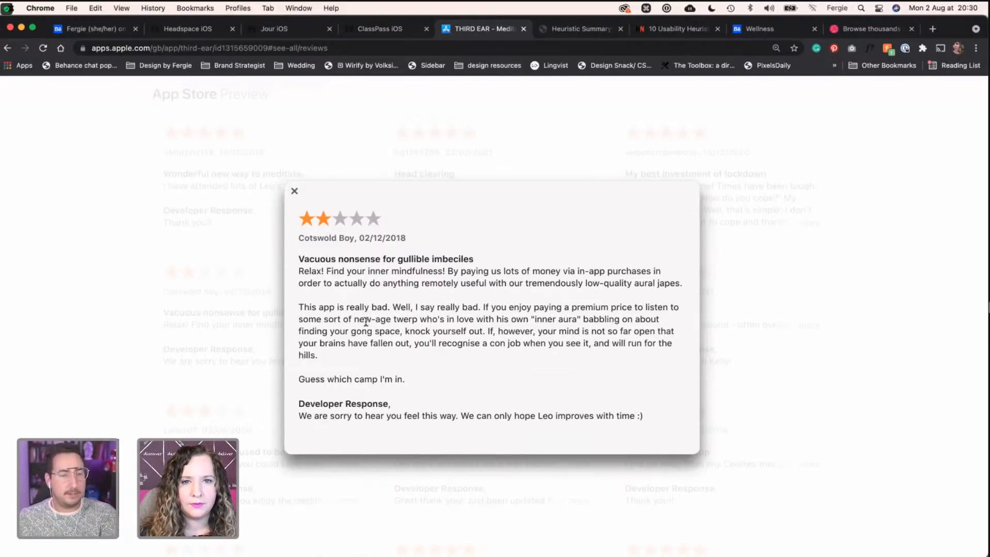
left_click(212, 327)
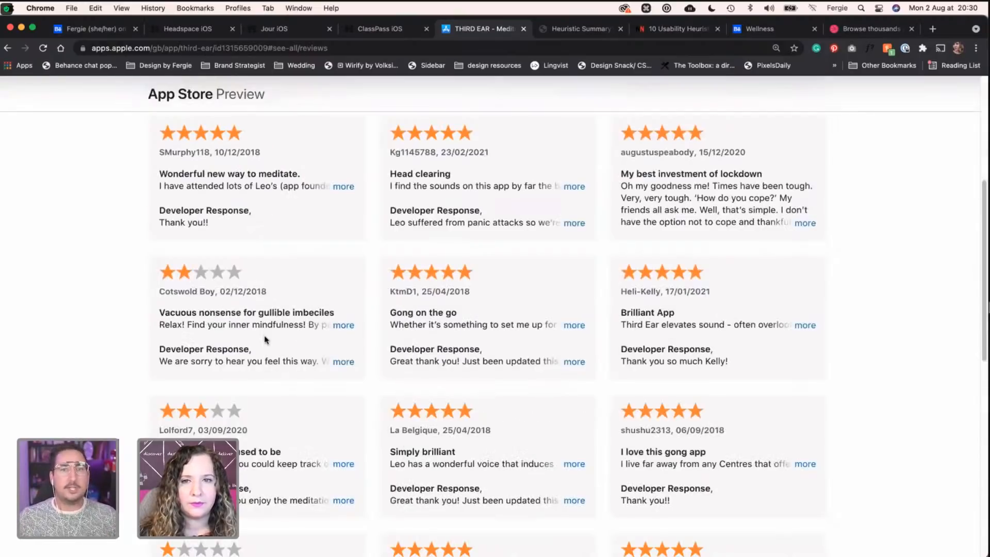
scroll(265, 339, "down", 3)
scroll(265, 341, "down", 5)
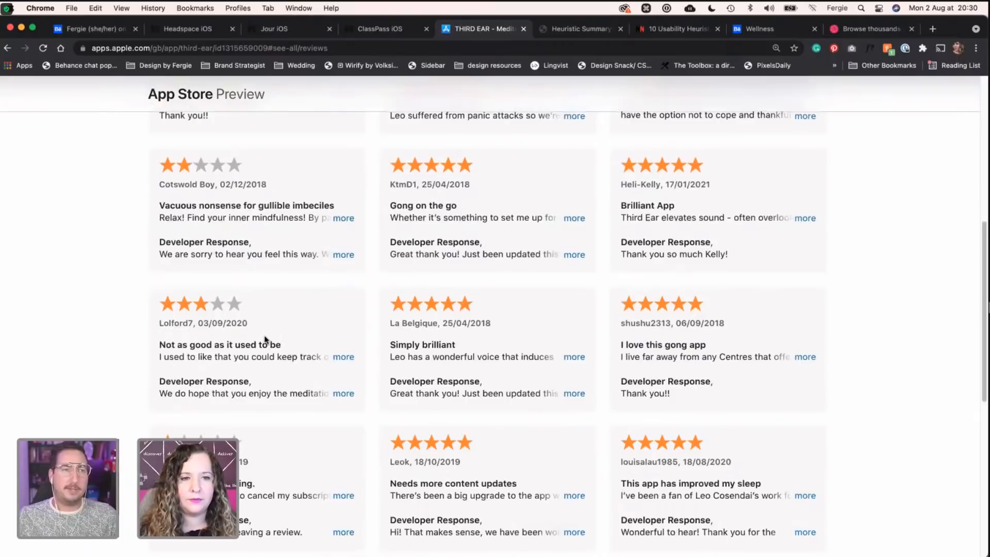
left_click(339, 483)
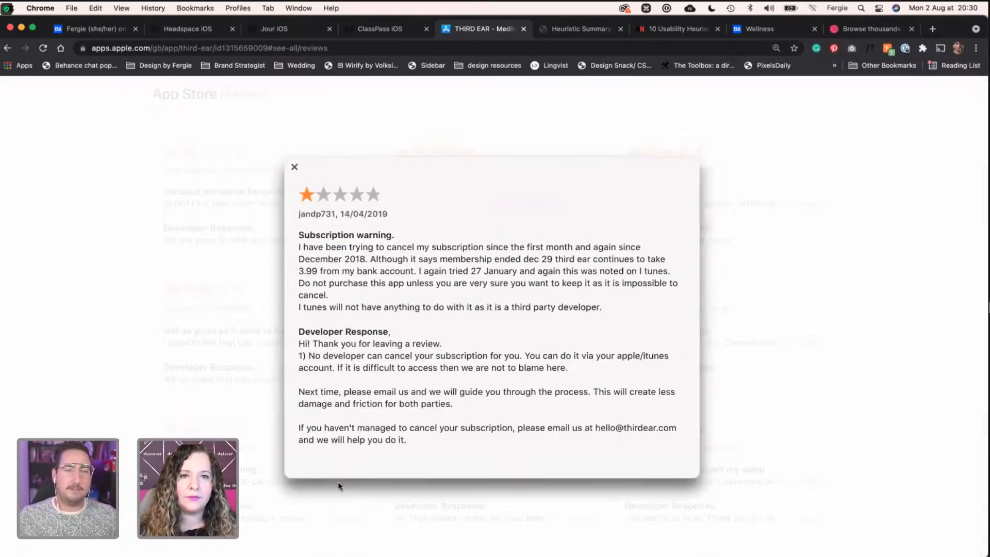
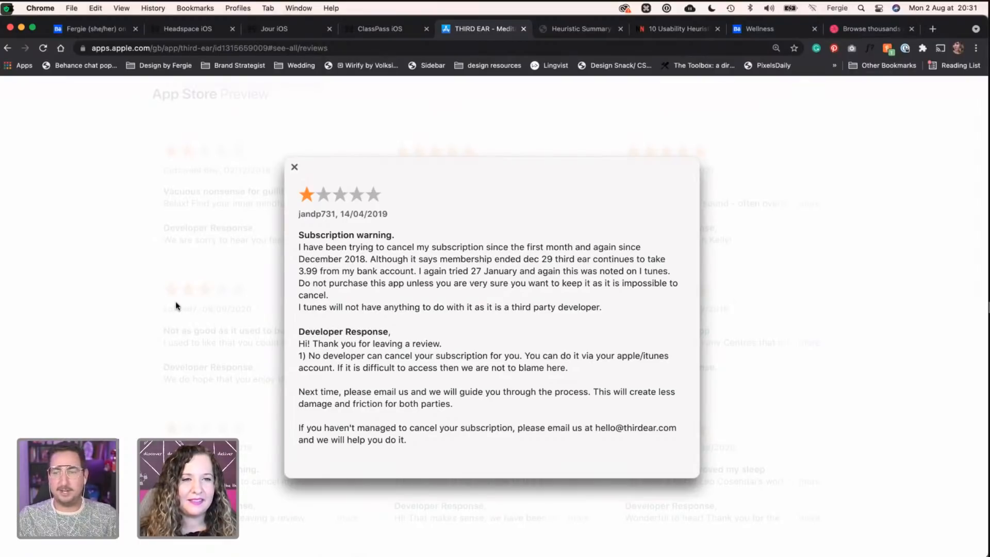
left_click(147, 295)
Step: Switch to Adobe XD and move the large pink competitive analysis text from below the Competitive Review artboard to above it
key("ctrl+Left")
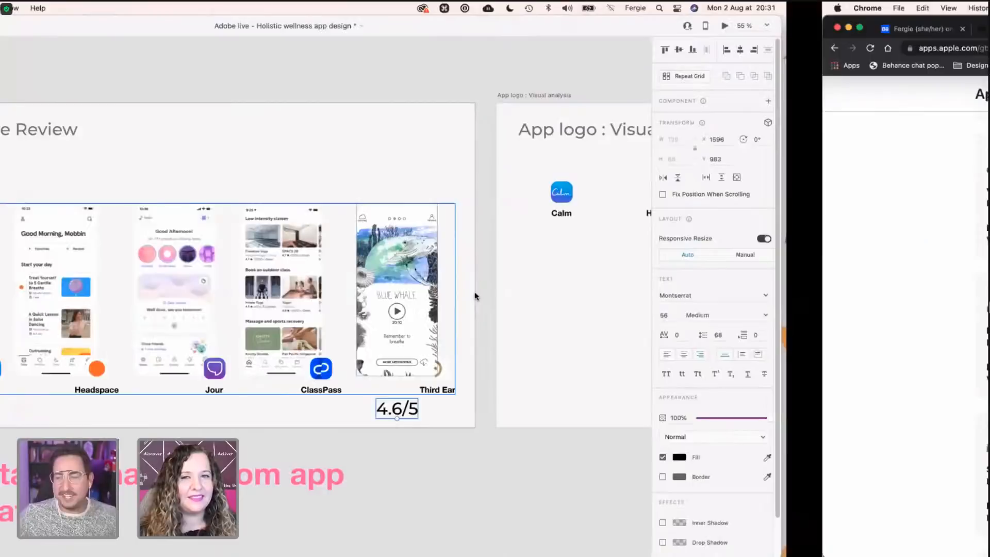
left_click(634, 459)
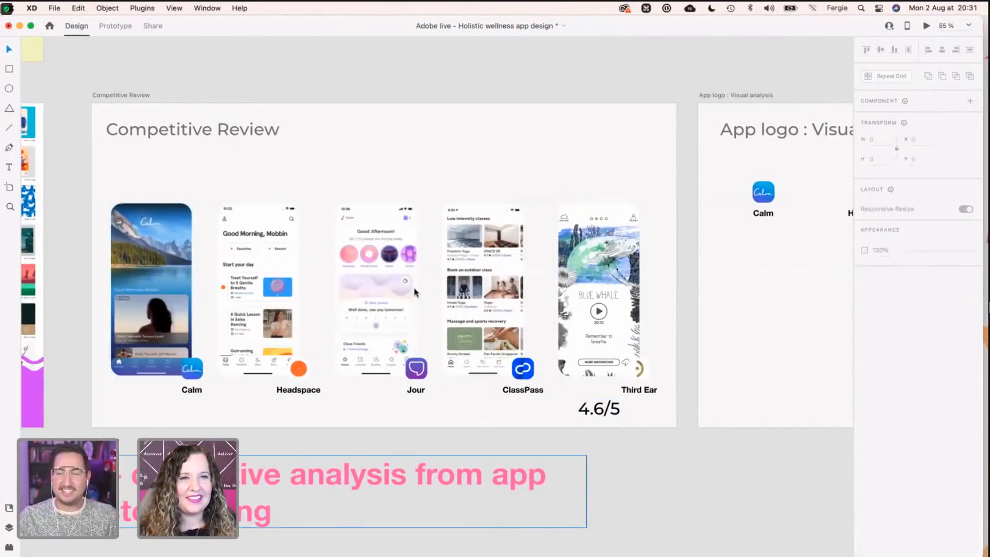
left_click_drag(395, 479, 420, 38)
scroll(490, 372, "down", 5)
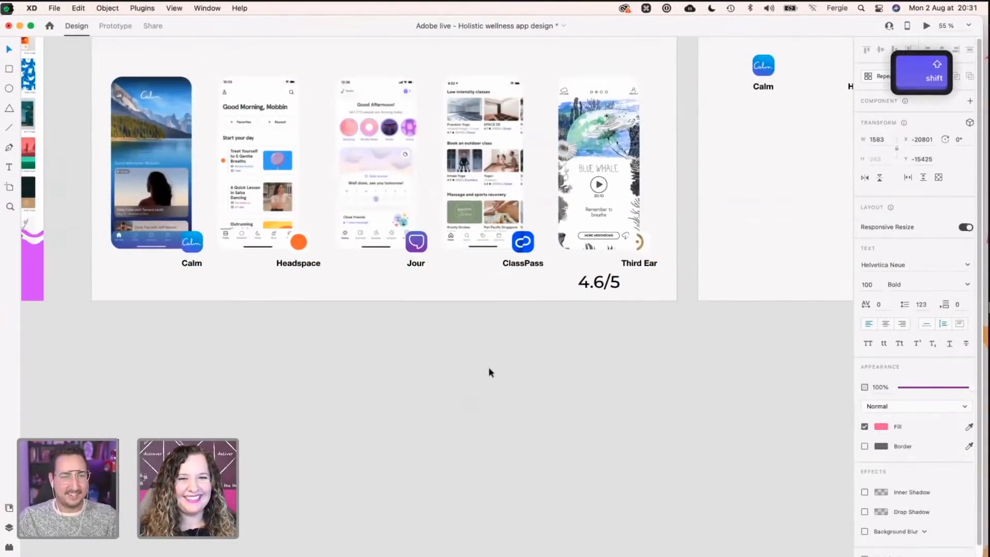
Step: Duplicate the "4.6/5" text below the artboard under Third Ear and replace the copy's wording with "Premium Price £4"
left_click_drag(600, 283, 598, 349)
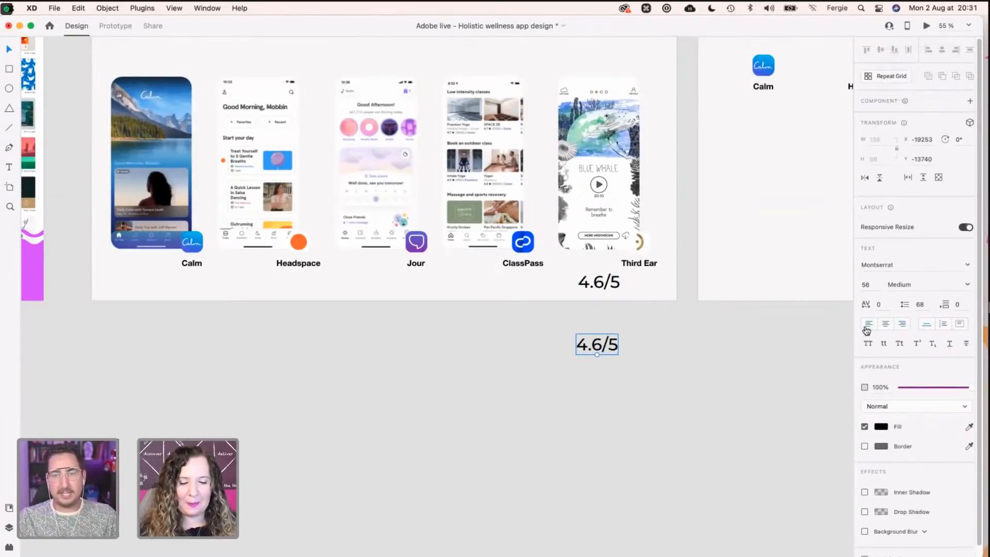
key("Return")
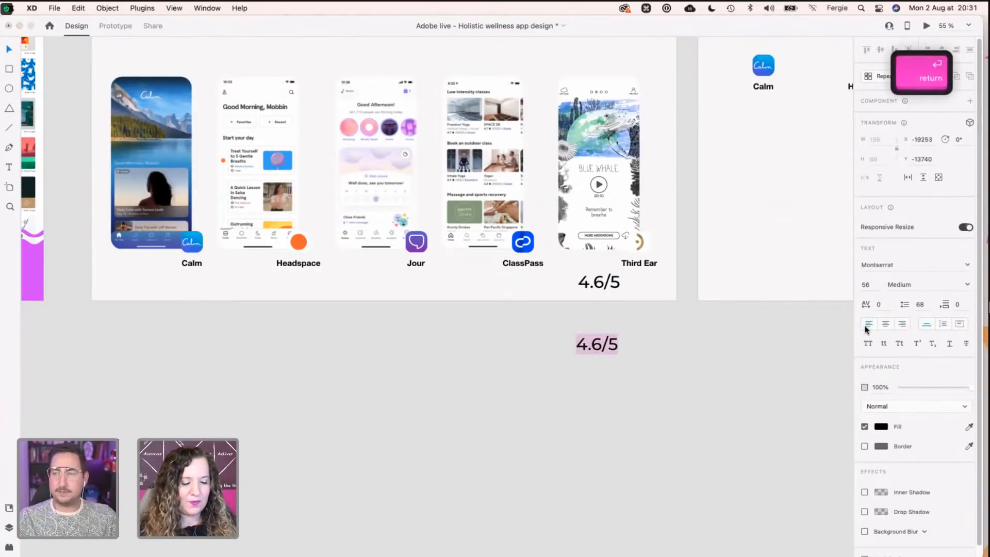
key("BackSpace")
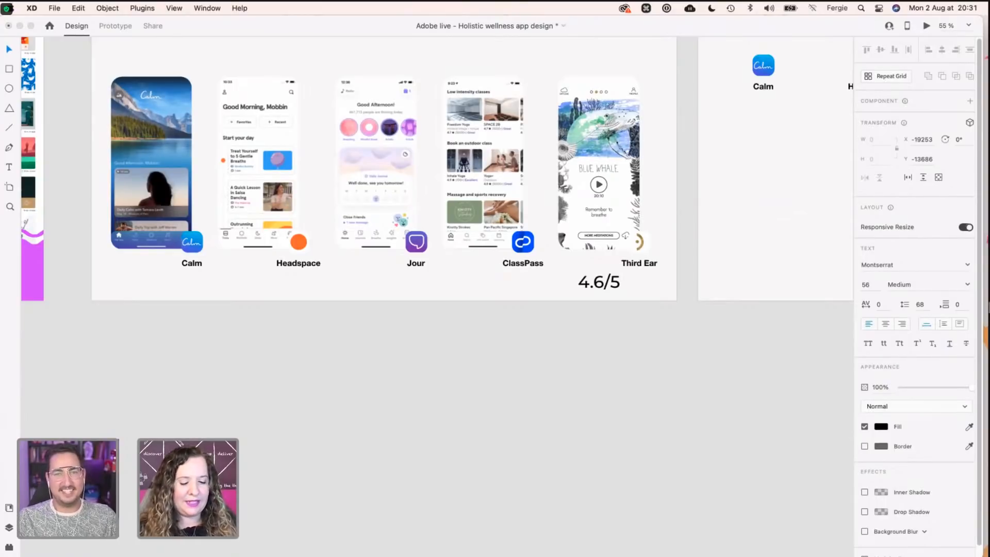
type("Premium")
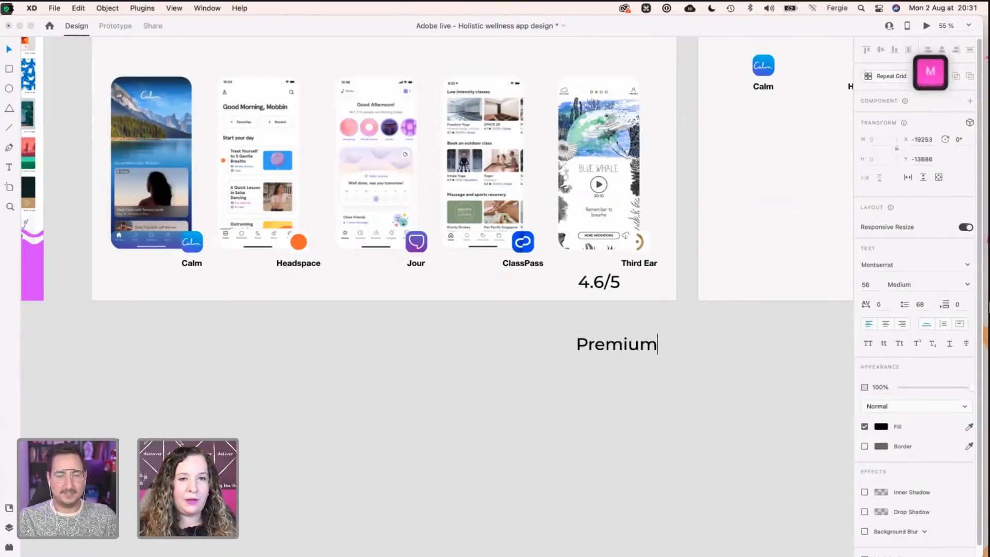
type(" Price")
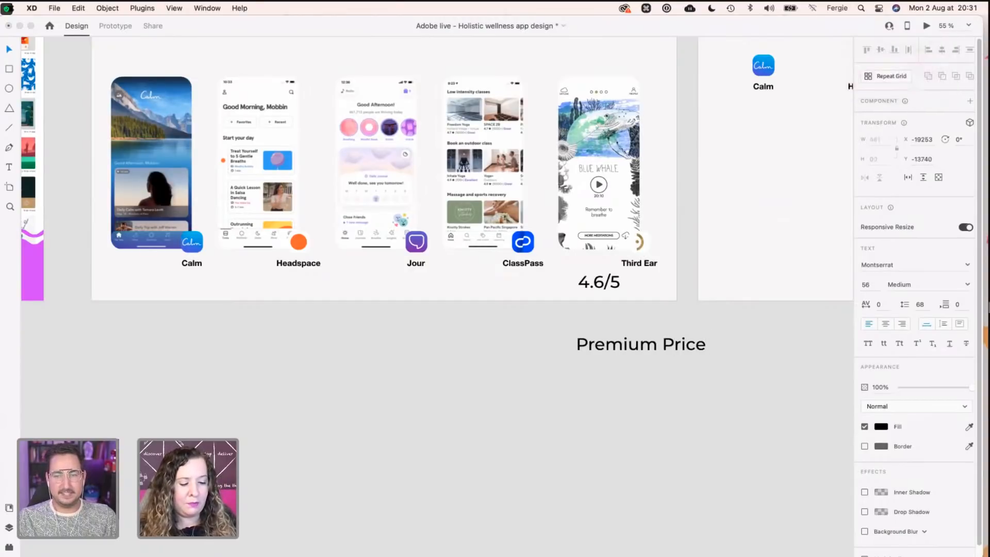
type(" #")
key("BackSpace")
type("#")
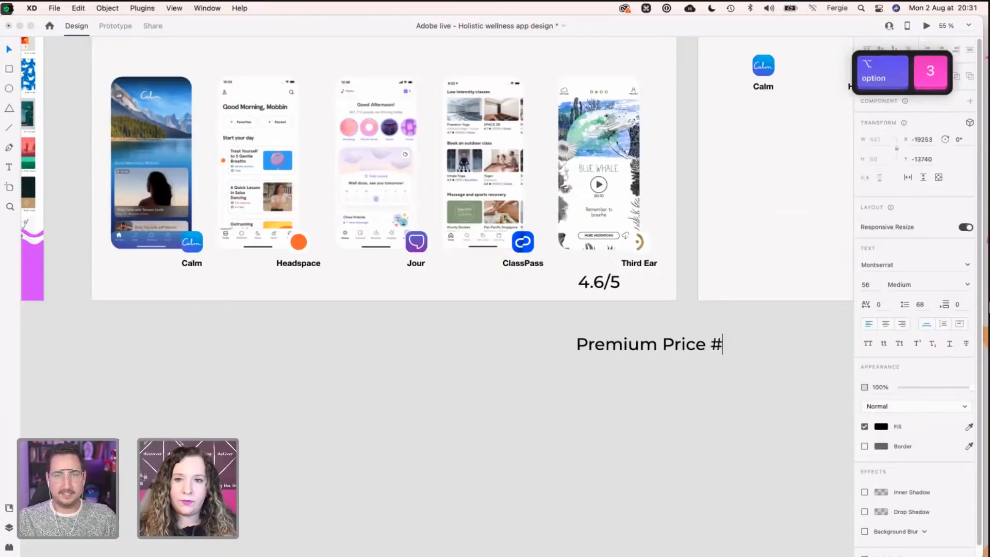
key("BackSpace")
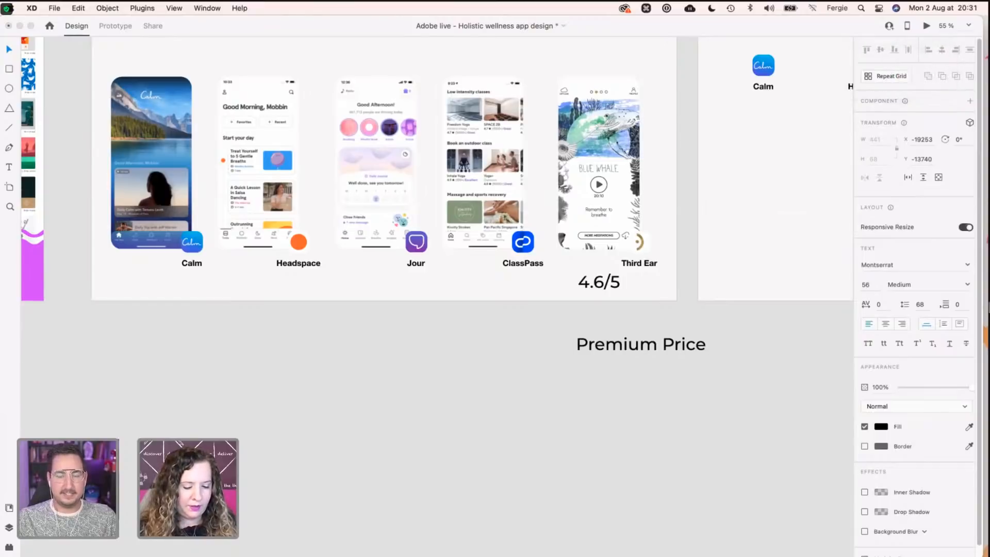
type("£4")
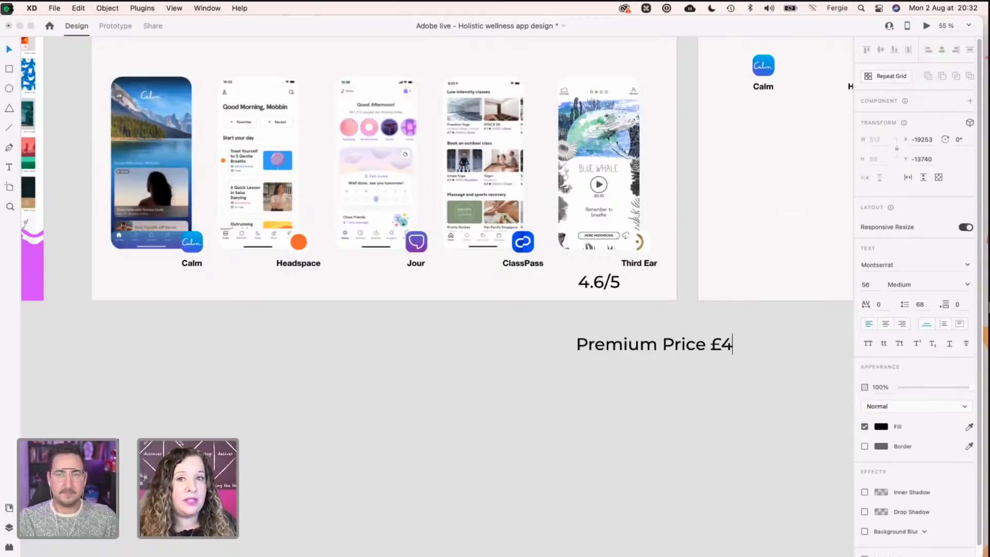
Step: Add the line "Unsubscribing is not easy" beneath "Premium Price £4" in the Third Ear note
key("Return")
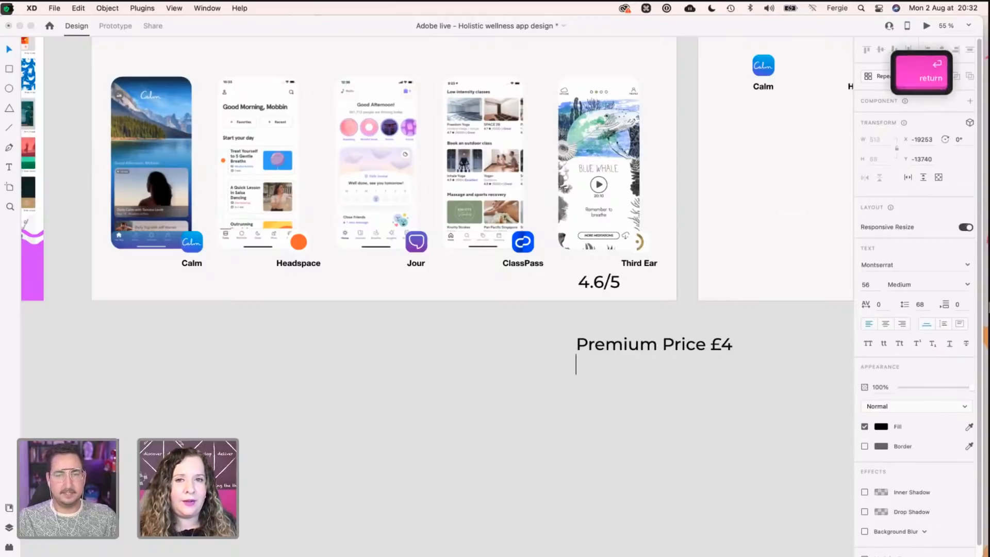
type("Unsubscri")
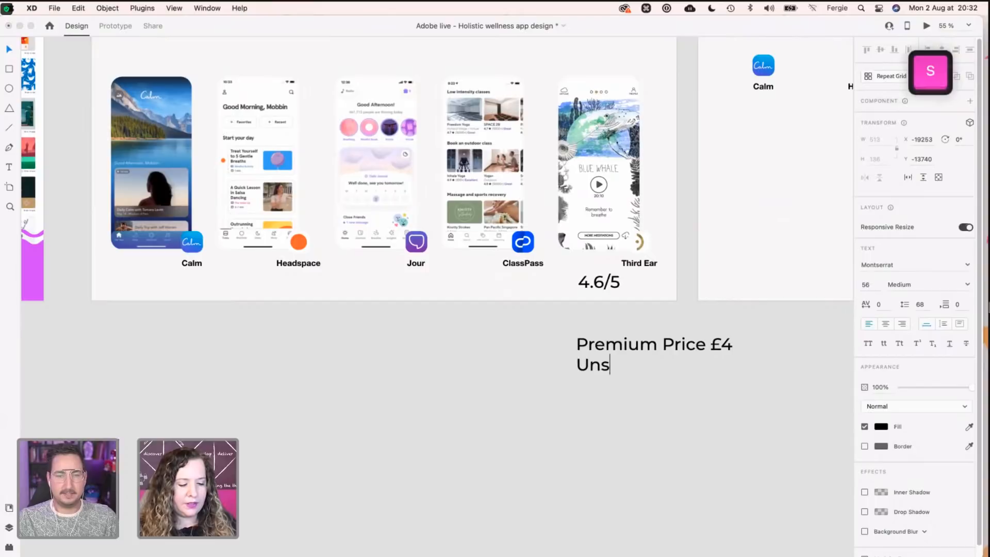
type("is not eads")
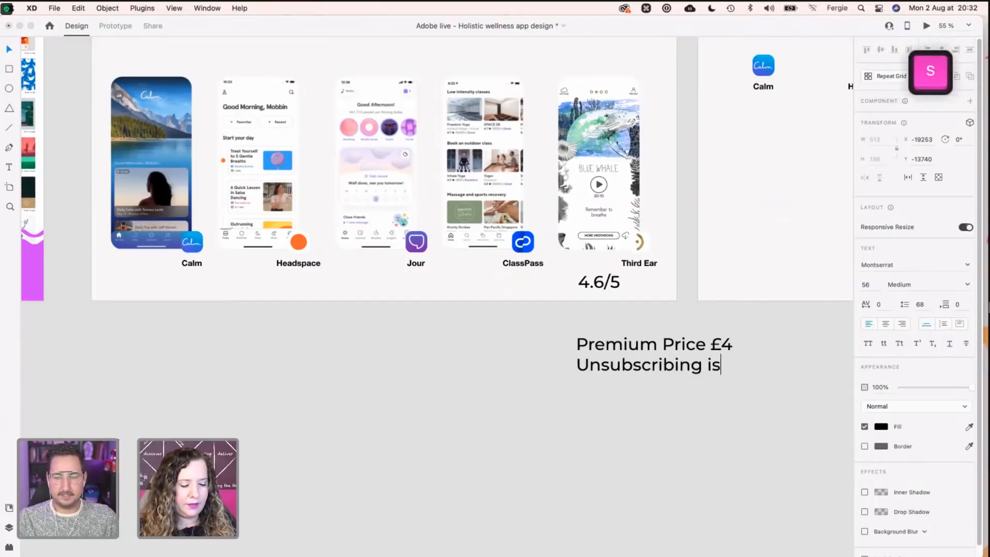
key("BackSpace")
key("BackSpace")
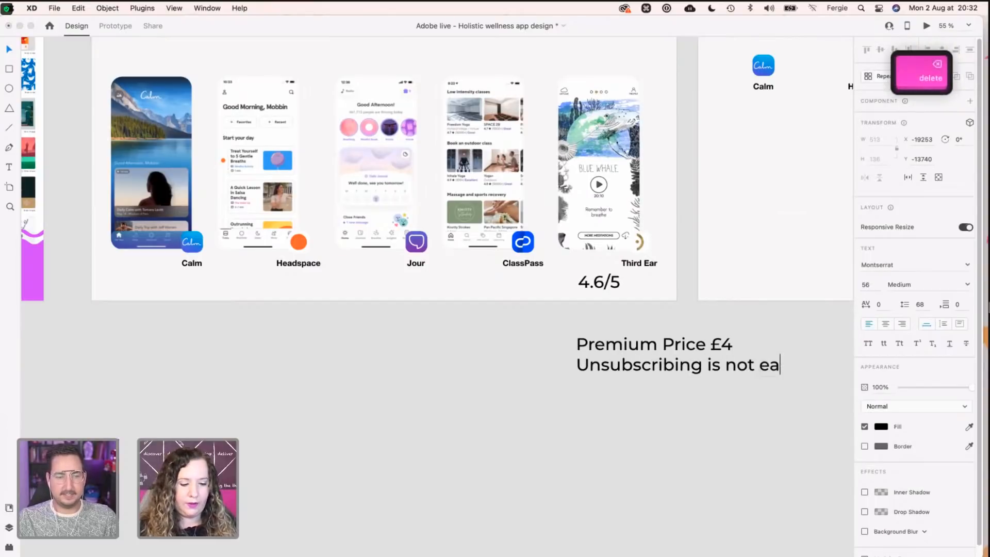
type("sy")
key("Return")
Step: Switch to Chrome, open the full three-star "Not as good as it used to be" review and copy "keep track of your sessions"
key("ctrl+Right")
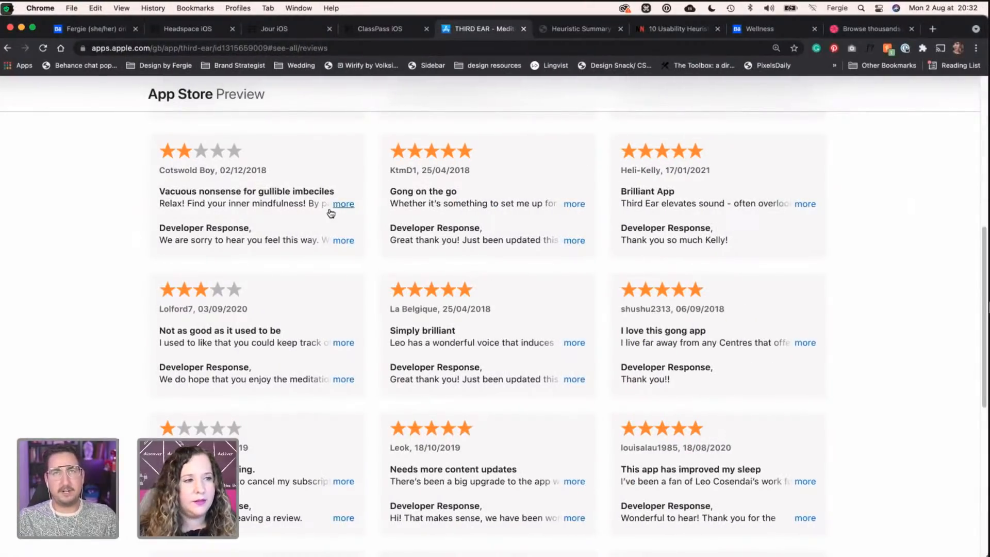
scroll(245, 361, "down", 1)
scroll(245, 361, "down", 2)
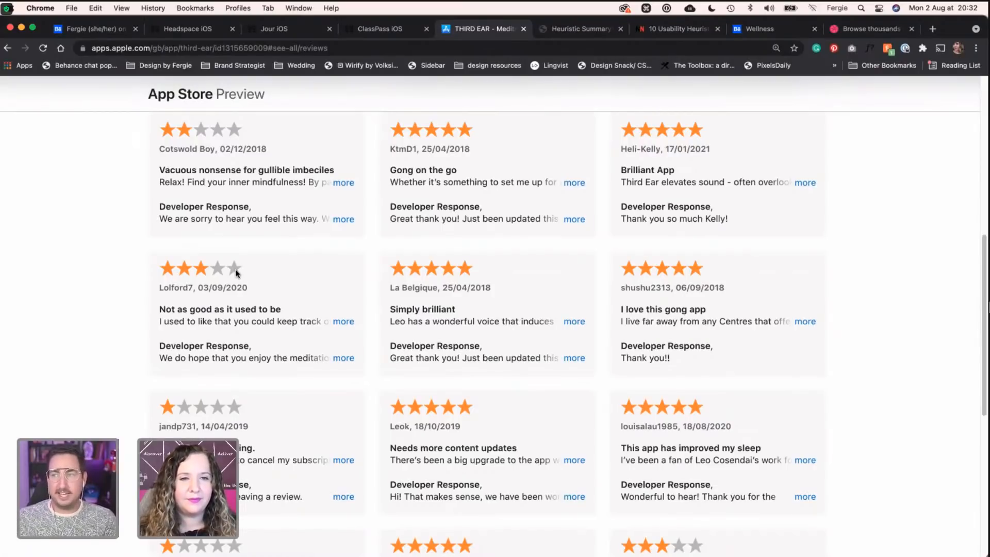
scroll(127, 302, "down", 1)
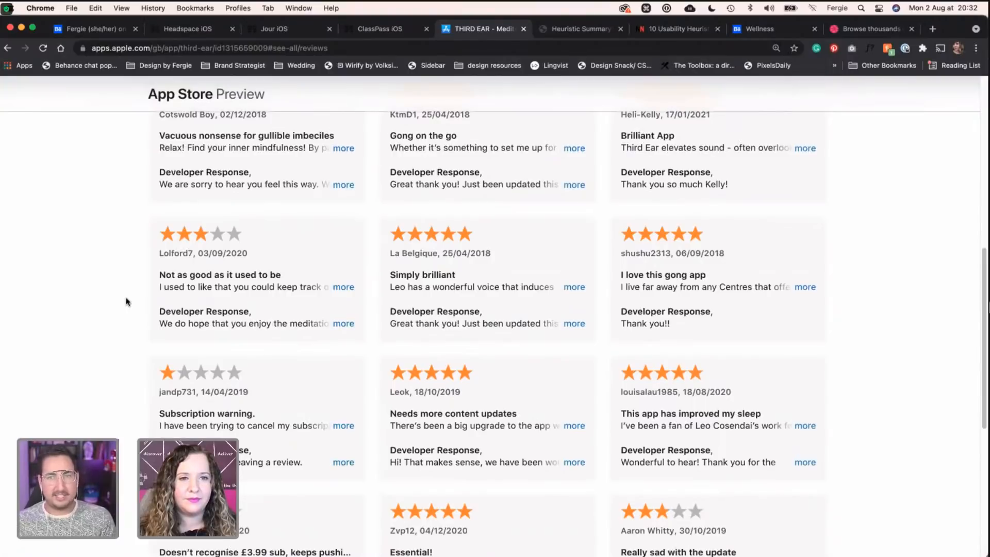
scroll(127, 302, "down", 1)
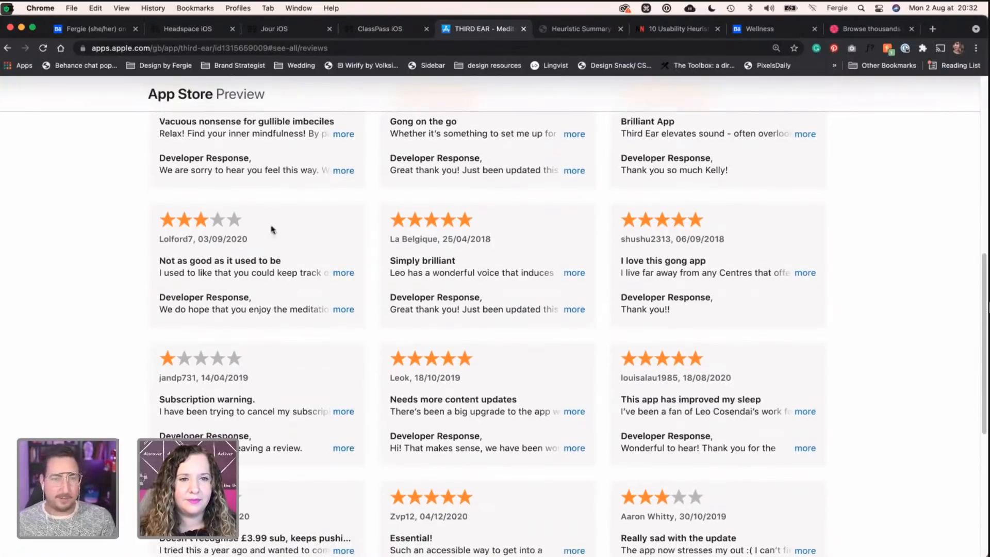
left_click(338, 272)
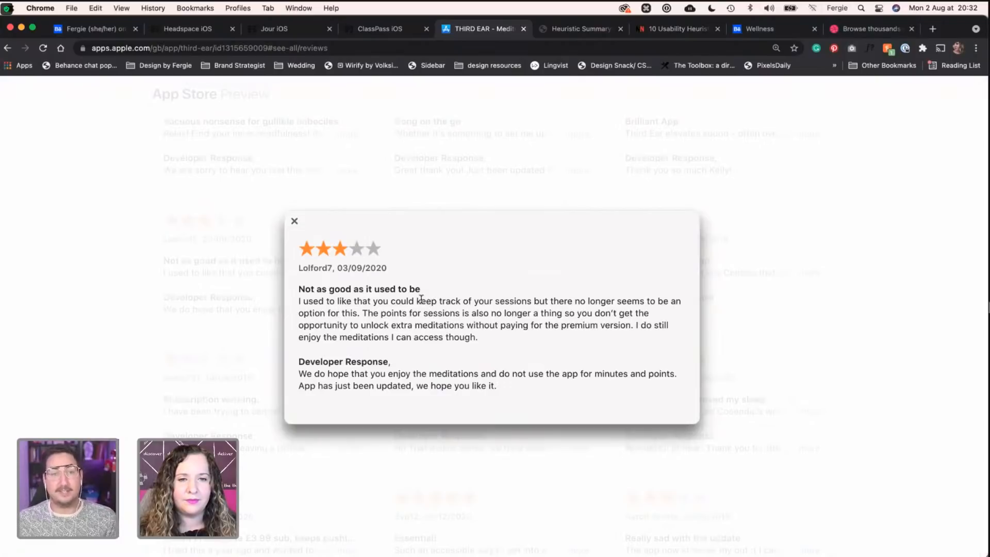
left_click_drag(418, 302, 531, 302)
key("super+c")
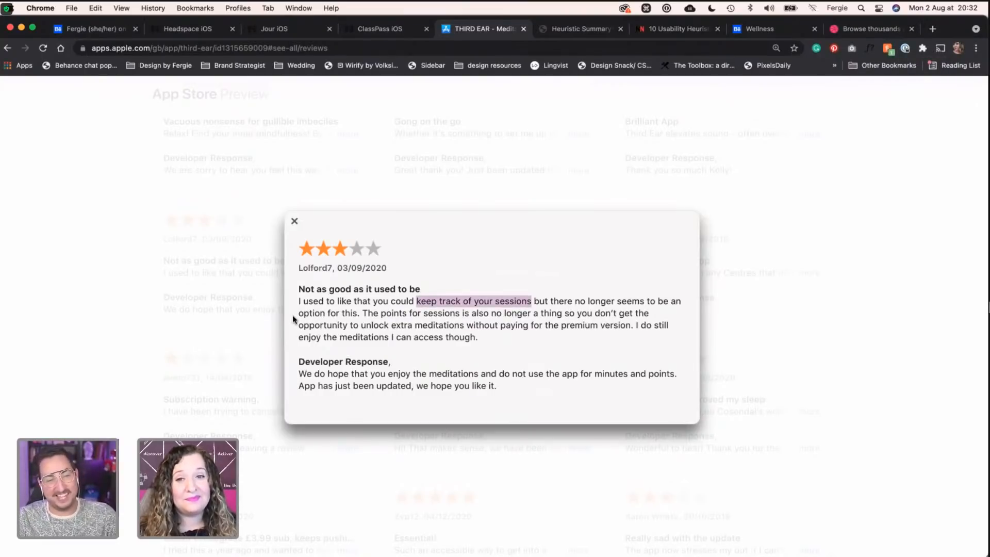
Step: Switch to Adobe XD and paste the copied phrase as a new note line, capitalised as "Keep track of your sessions"
key("ctrl+Left")
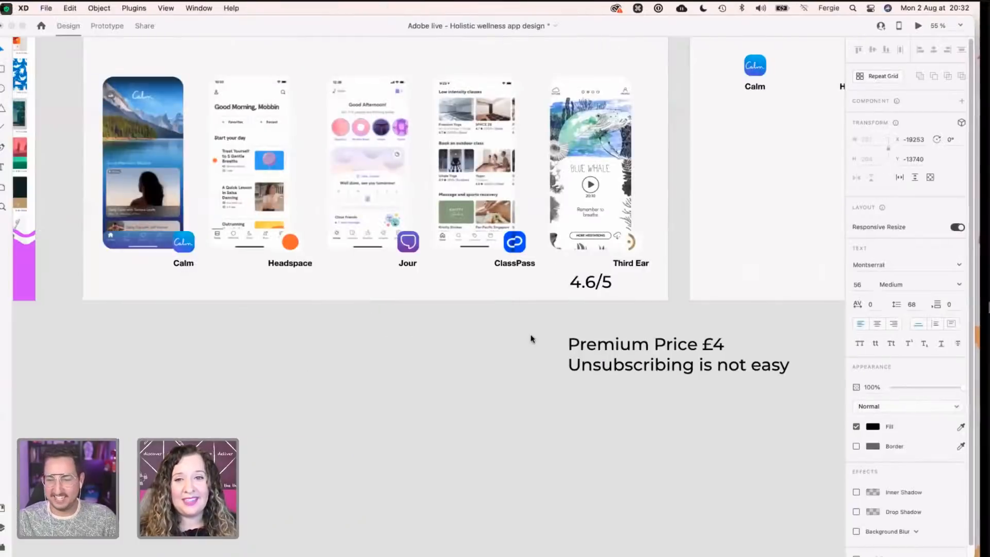
key("super+v")
key("Return")
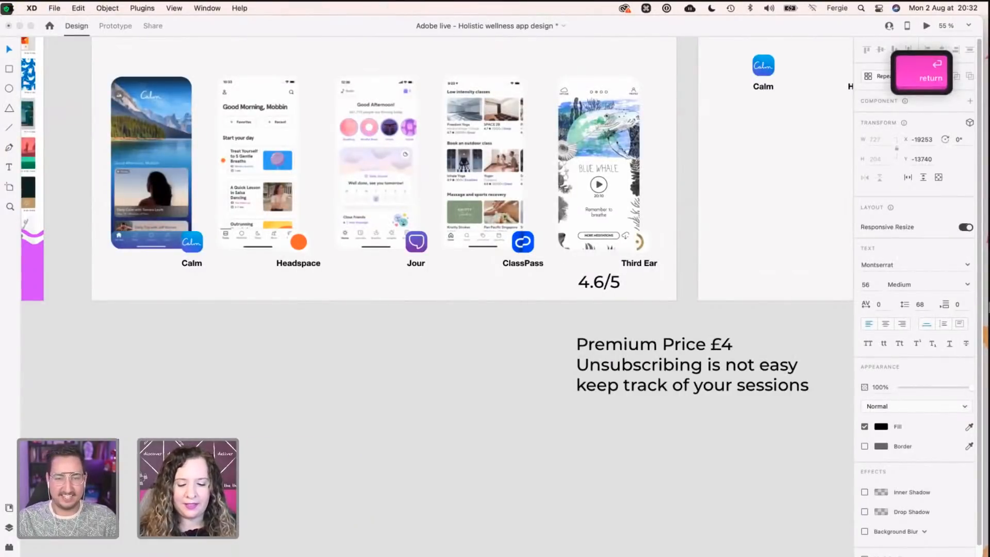
key("Up")
key("shift+Right")
type("K")
key("Down")
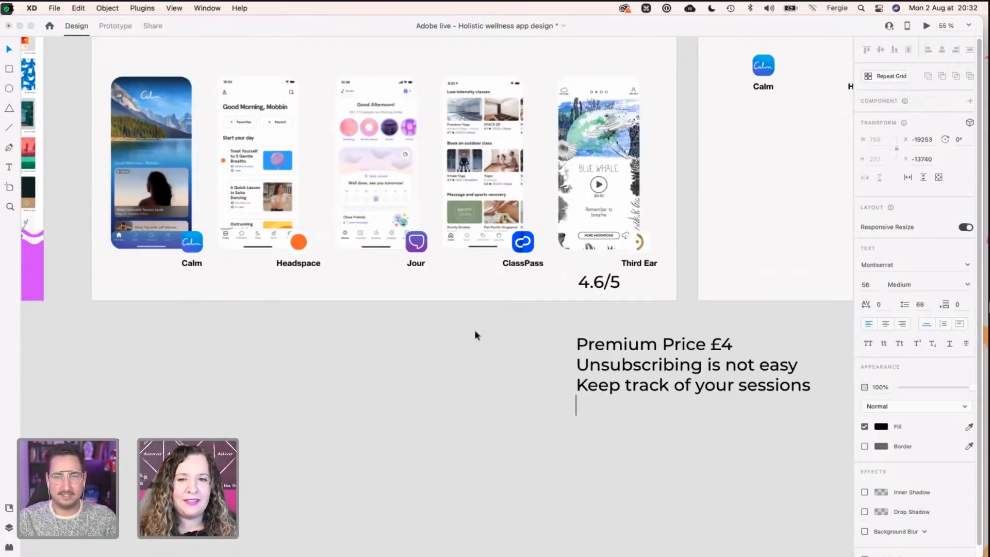
Step: Copy the phrase about unlocking extra meditations from the Chrome review into the XD note as "+ Opportunity to unlock extra meditations without paying"
key("ctrl+Right")
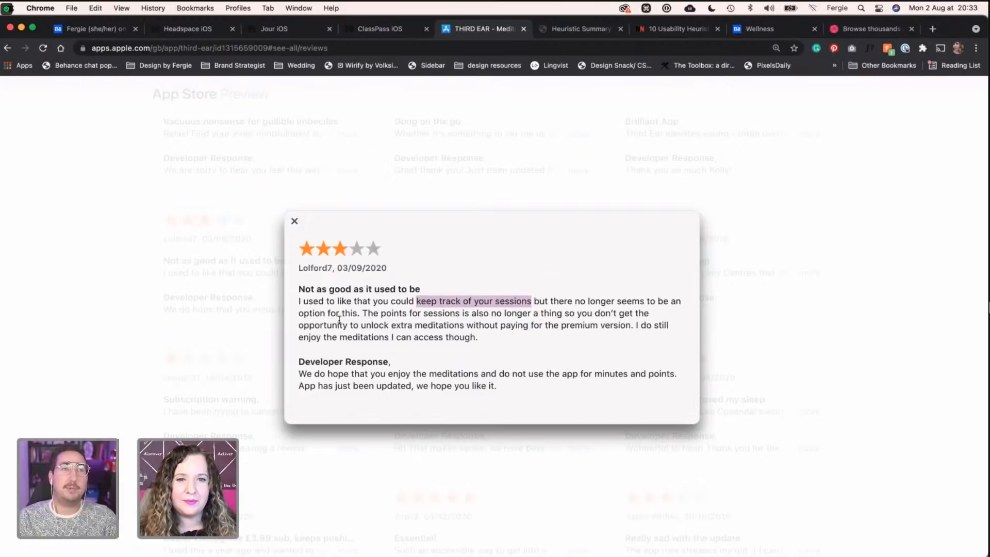
left_click_drag(300, 325, 528, 323)
key("super+c")
key("super+Tab")
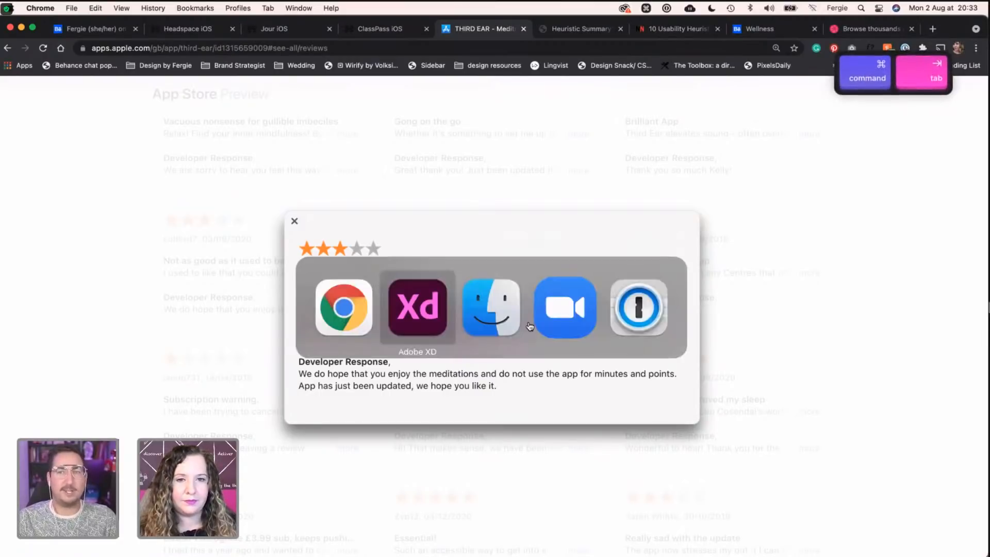
key("super+v")
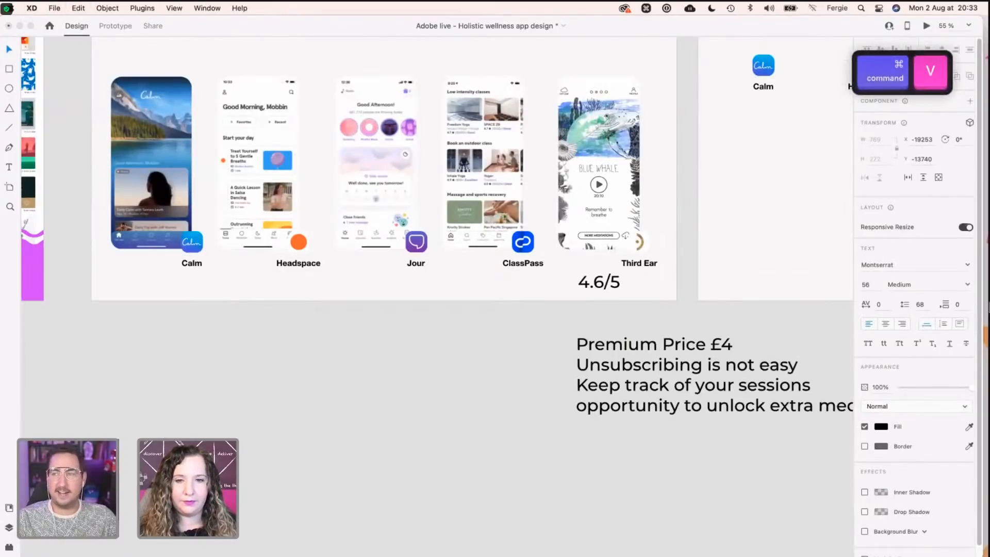
key("super+Left")
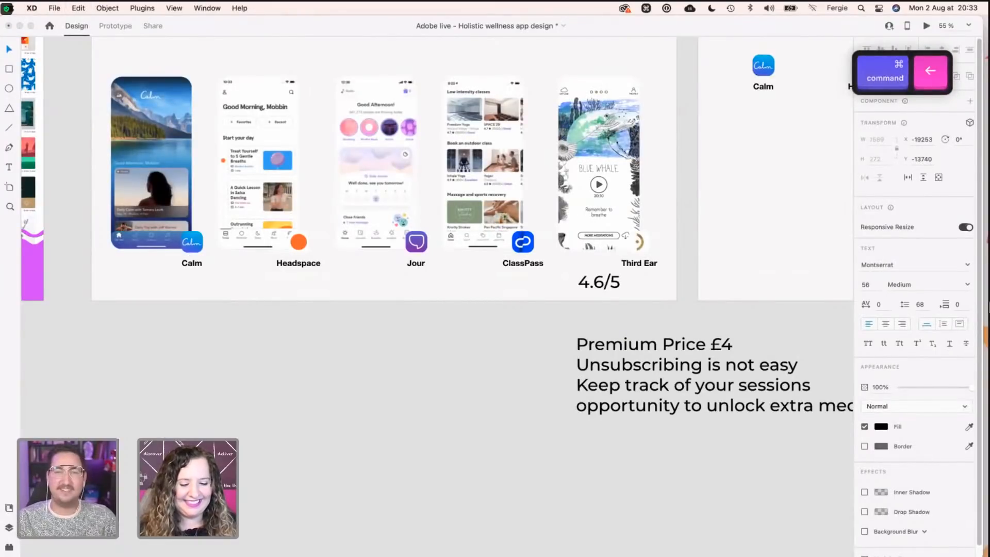
type("+")
key("Delete")
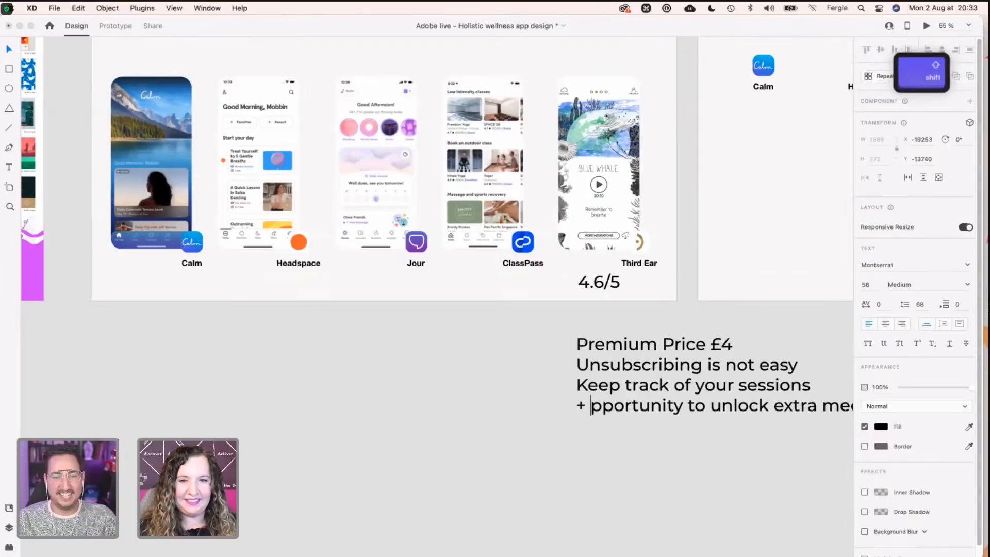
type("O")
Step: Move the Third Ear note left into open canvas and set its font size to 40
left_click(473, 417)
left_click_drag(645, 407, 430, 416)
left_click(877, 282)
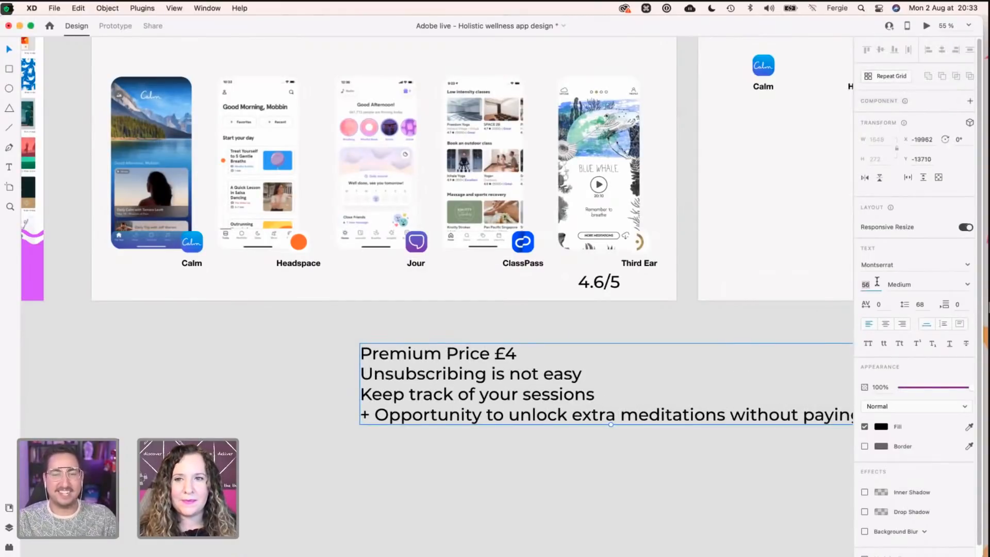
type("40")
key("Return")
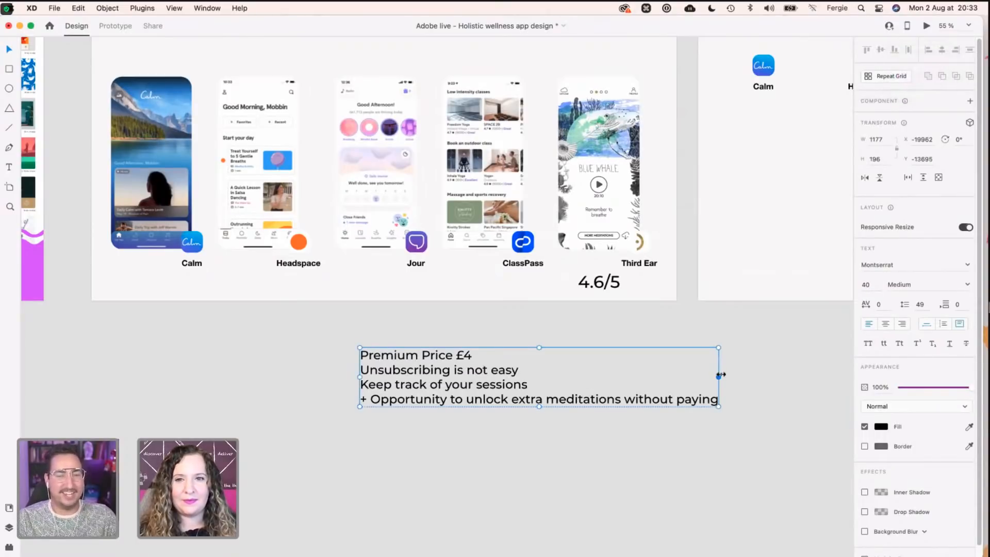
Step: Resize the note's text box to about 685 by 874 so its lines wrap, and place it below the artboard under Third Ear
left_click_drag(718, 377, 568, 392)
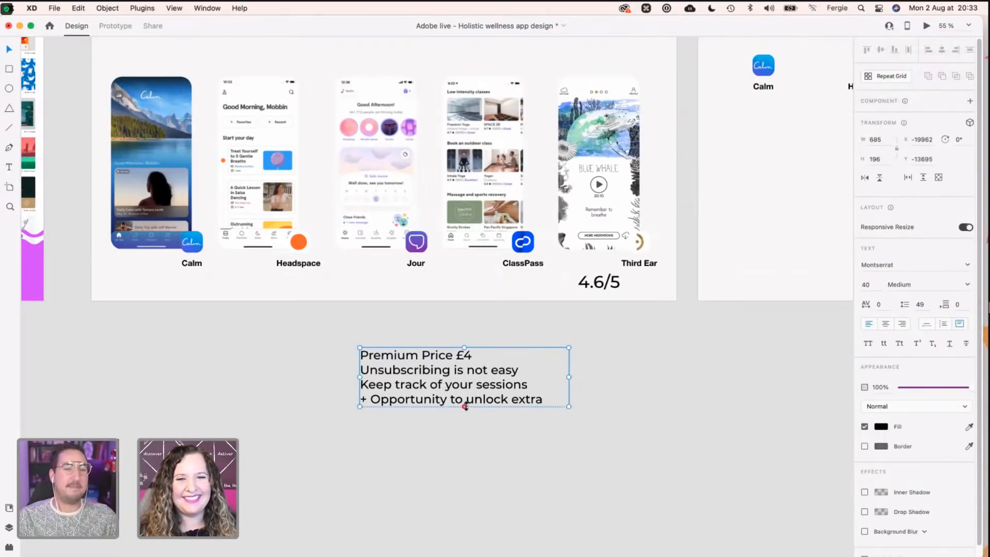
left_click_drag(465, 407, 451, 490)
left_click_drag(436, 297, 636, 277)
scroll(652, 347, "up", 1)
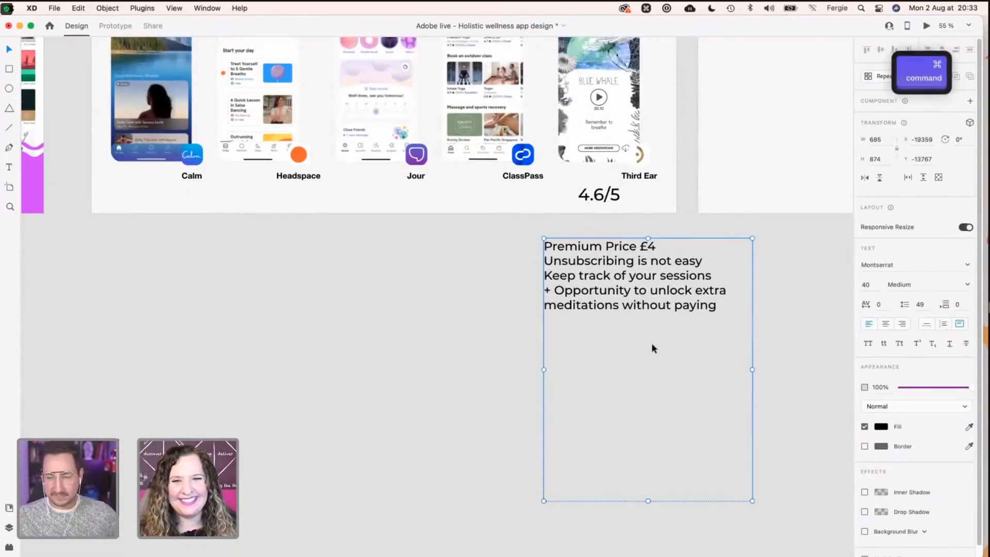
scroll(651, 342, "up", 3)
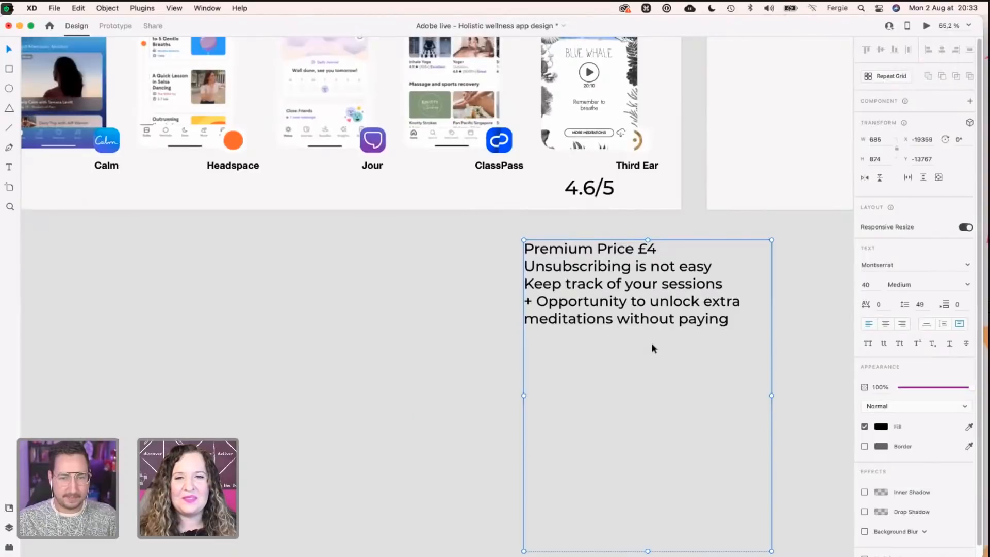
Step: Switch to Chrome and read the full one-star "Subscription warning" and "Doesn't recognise £3.99 sub, keeps pushing £9.99" reviews
key("ctrl+Right")
left_click(574, 446)
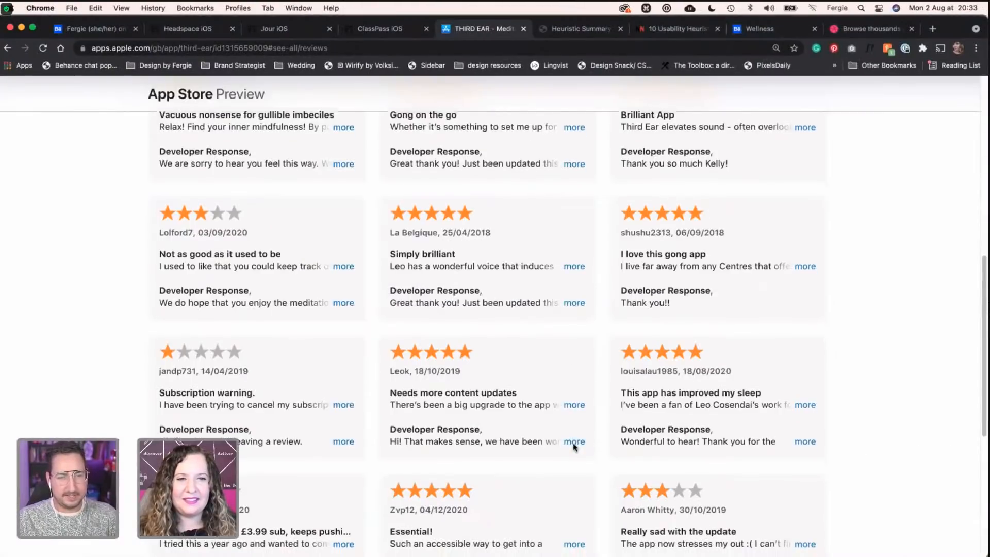
scroll(575, 446, "down", 3)
left_click(342, 336)
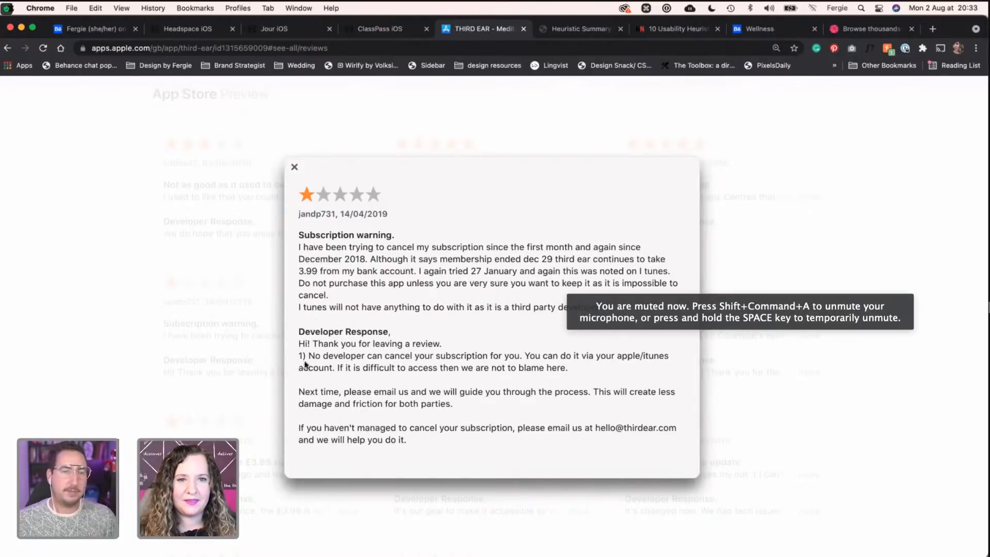
key("Escape")
scroll(331, 369, "down", 3)
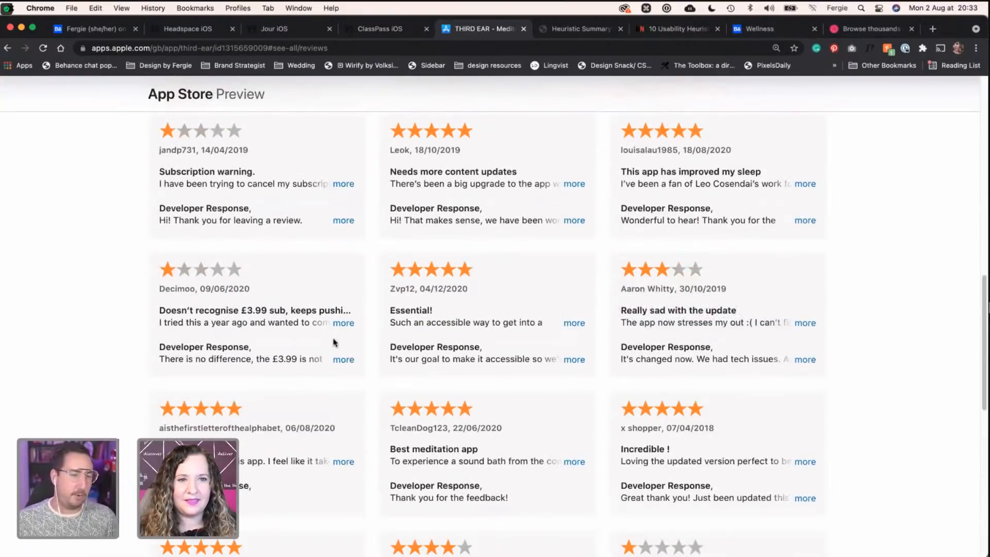
left_click(342, 324)
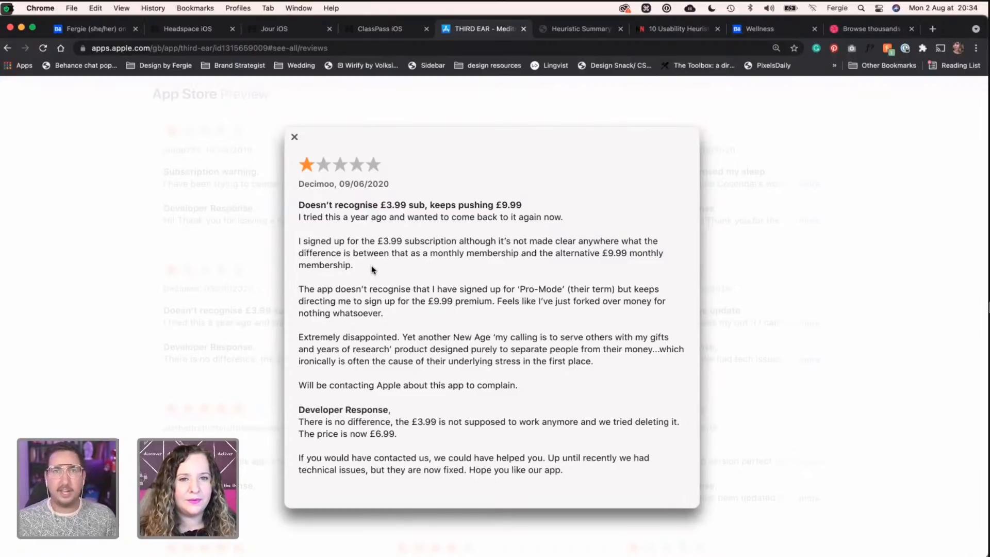
left_click(164, 389)
scroll(383, 351, "down", 5)
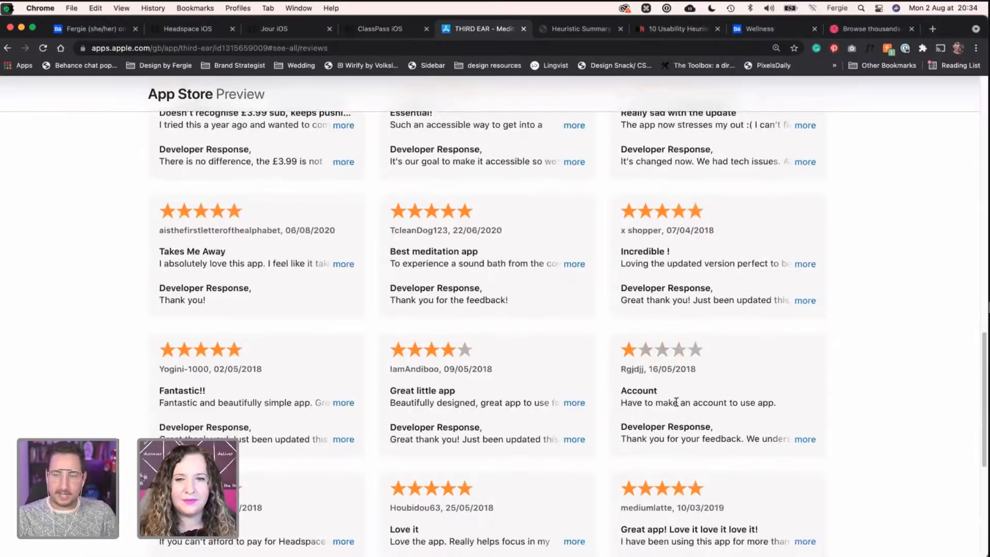
Step: Copy the text of the one-star "Account" review into the XD note as a new line, "- Have to make an account to use app."
left_click(804, 439)
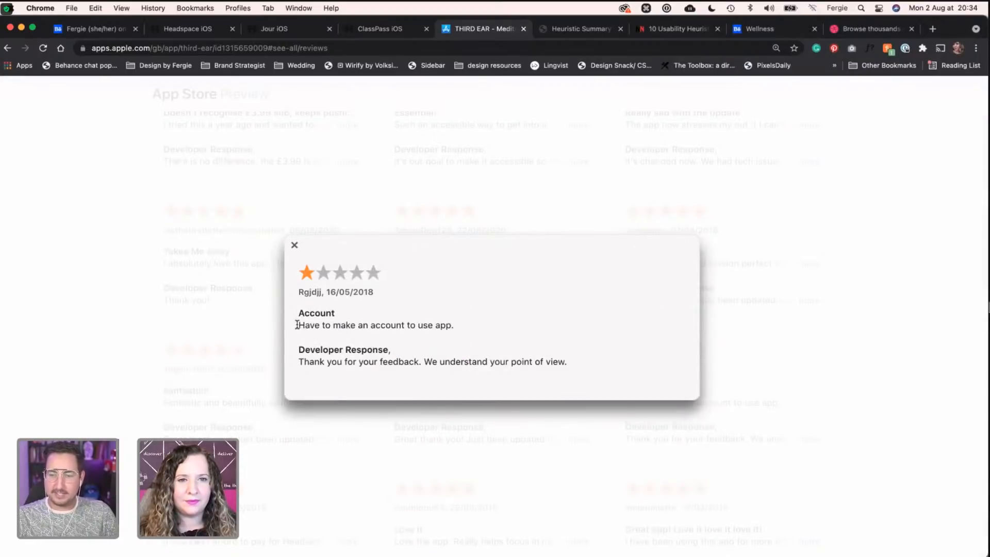
left_click_drag(297, 325, 454, 325)
key("super+c")
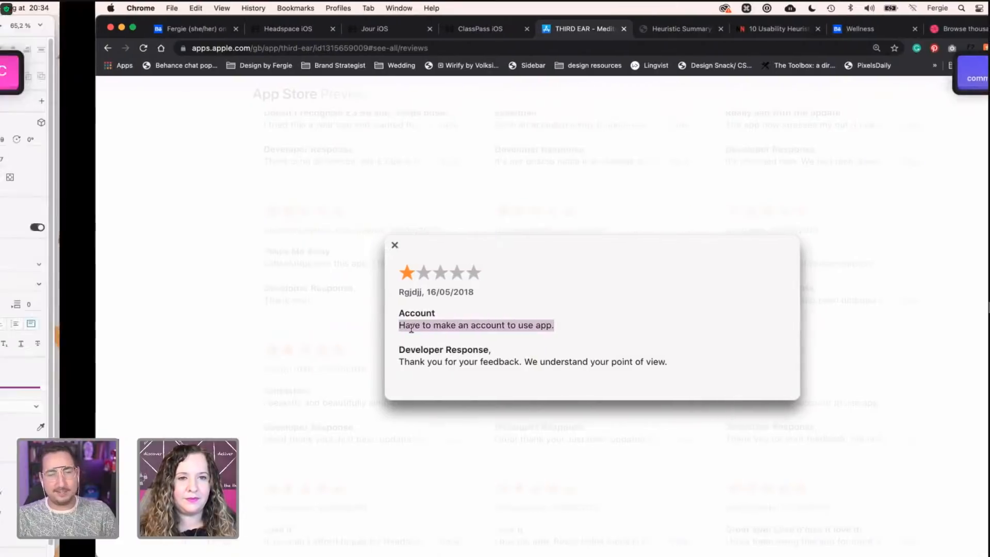
key("ctrl+Left")
double_click(648, 322)
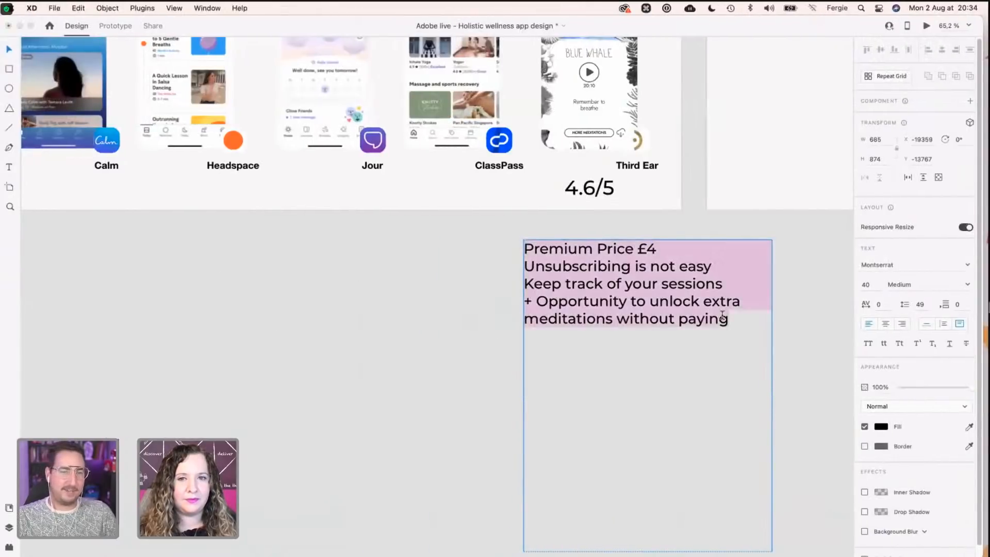
left_click(733, 314)
key("Return")
type("-")
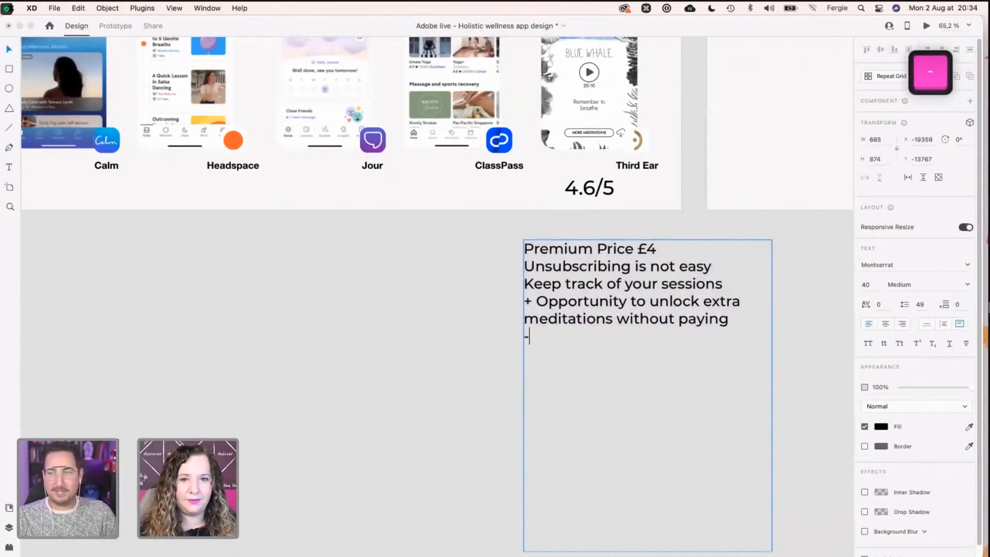
key("super+v")
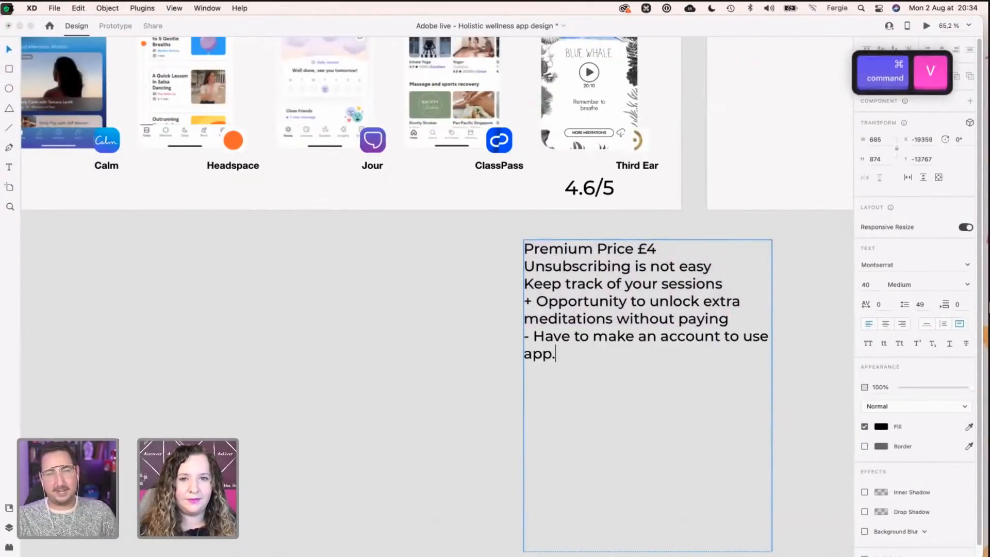
Step: Prefix the "Keep track of your sessions", "Unsubscribing is not easy" and "Premium Price £4" lines with a hyphen
left_click(525, 282)
type("-")
left_click(525, 266)
type("-")
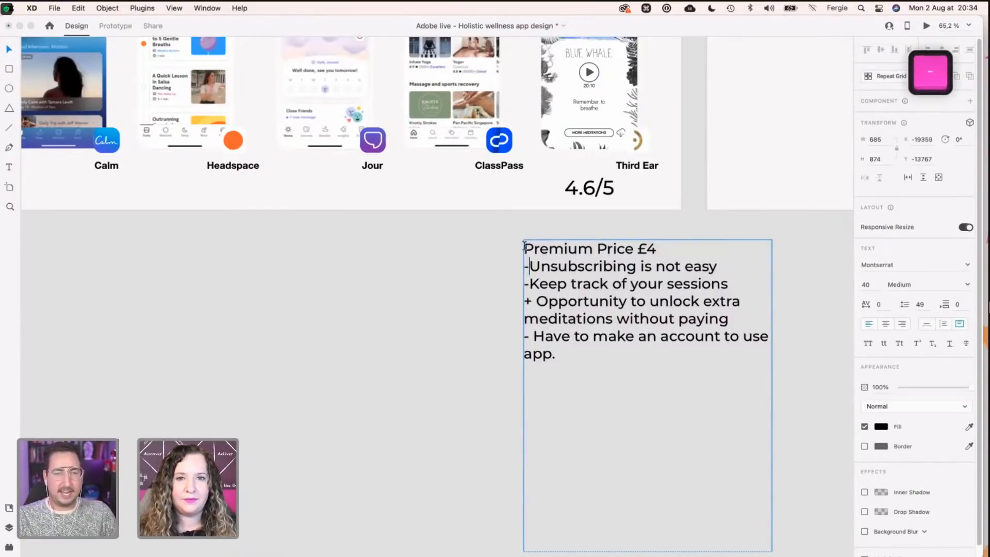
left_click(525, 249)
type("-")
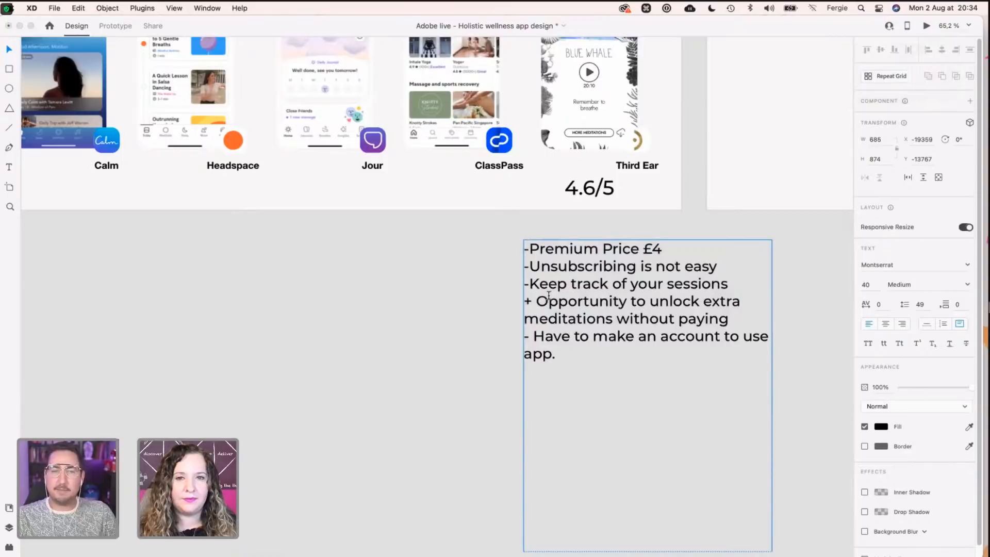
Step: Insert a space after the hyphen on the "Keep track of your sessions", "Unsubscribing is not easy" and "Premium Price £4" lines
left_click(531, 283)
key("Up")
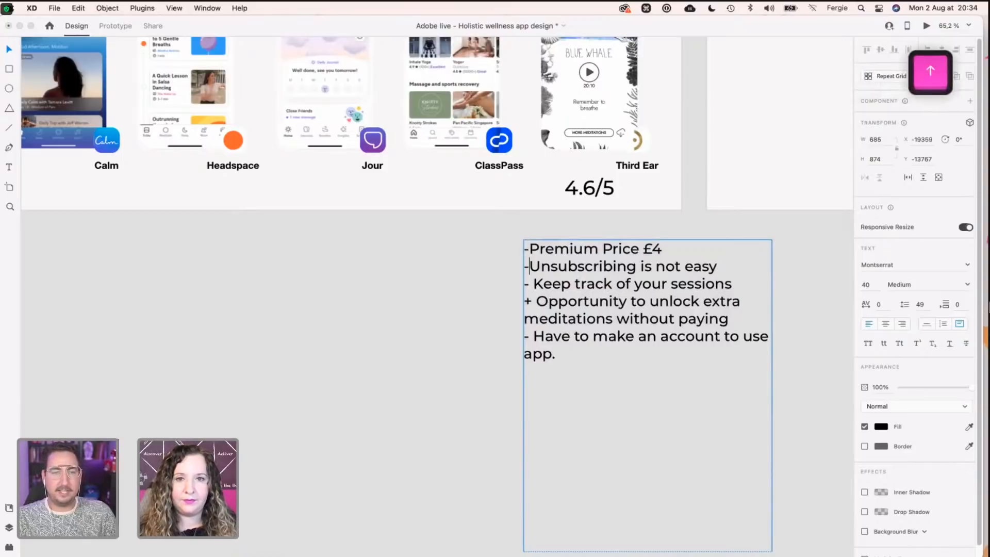
key("Up")
key("Down")
key("Down")
key("Down")
key("Down")
key("Down")
key("Down")
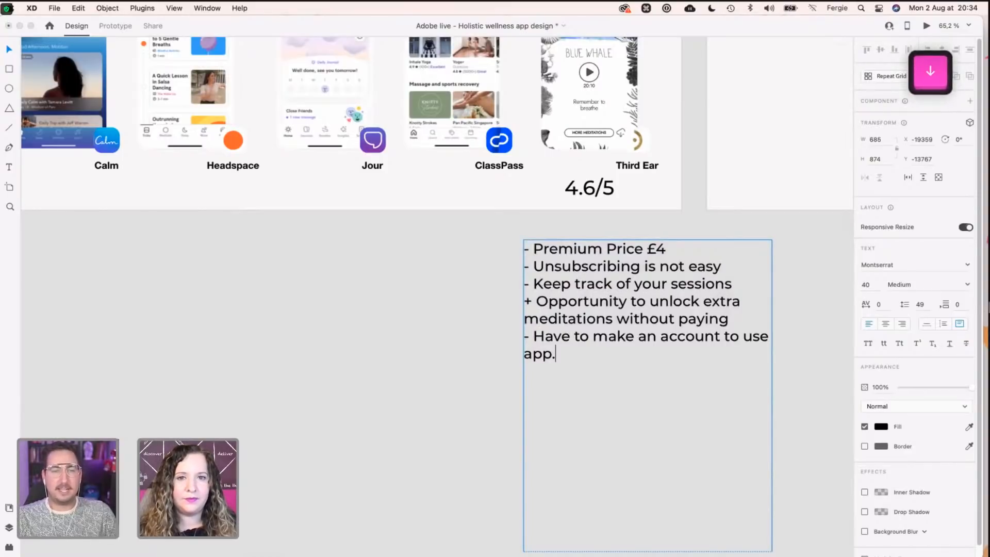
Step: Remove the full stop after "app" in the note's last line and start a new line below it
key("Return")
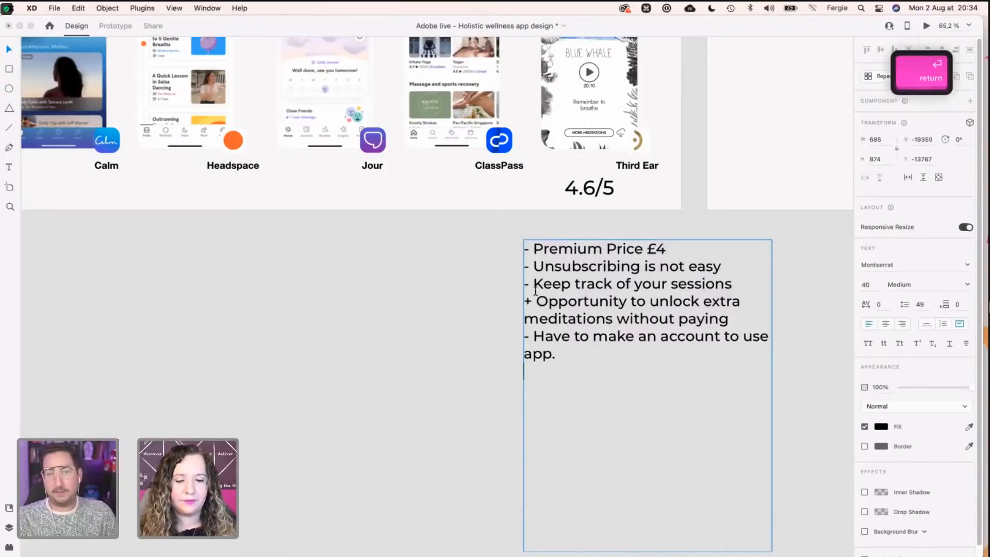
key("BackSpace")
key("BackSpace")
key("Return")
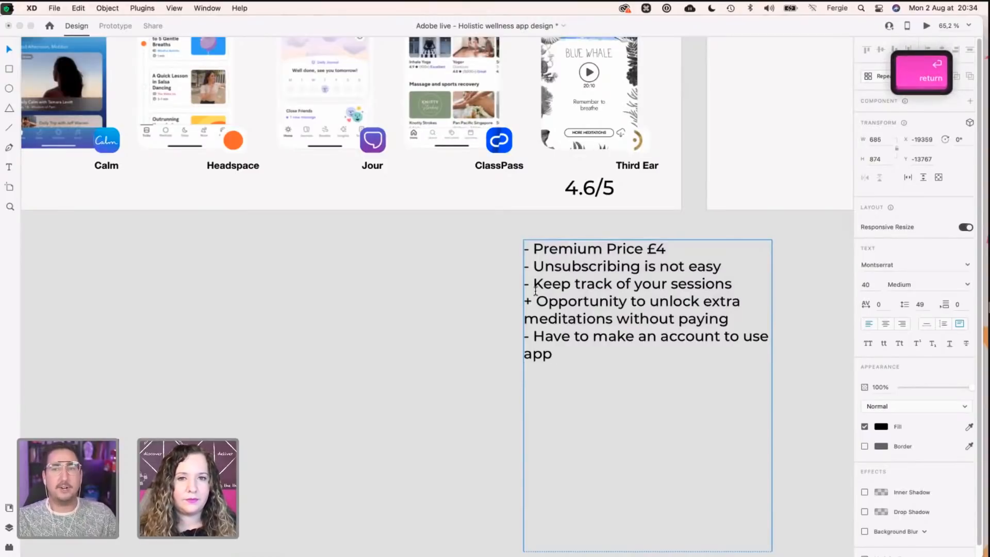
Step: Switch to Chrome and copy the opening sentence of the five-star "Love it" review that mentions Headspace and Holistrio
key("super+Tab")
left_click(458, 413)
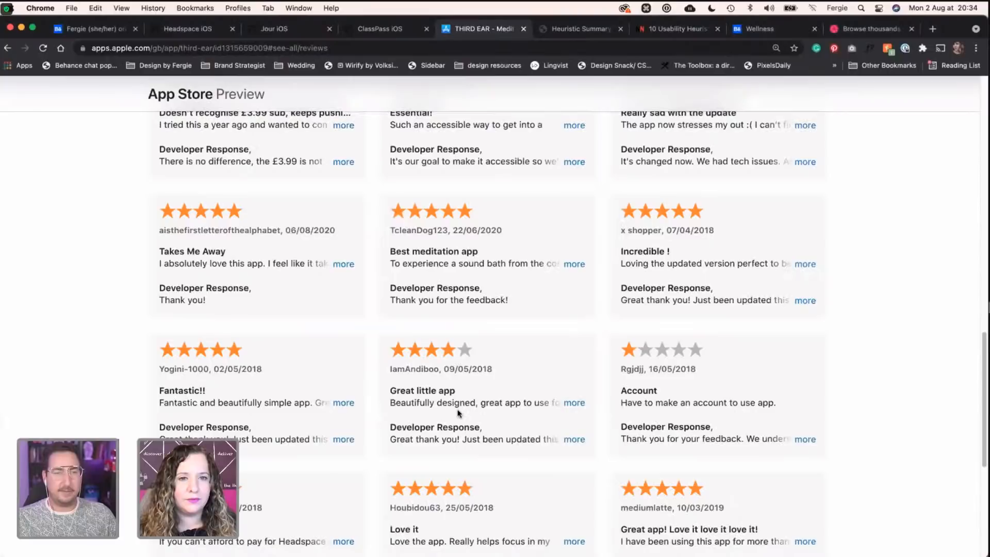
scroll(457, 413, "down", 3)
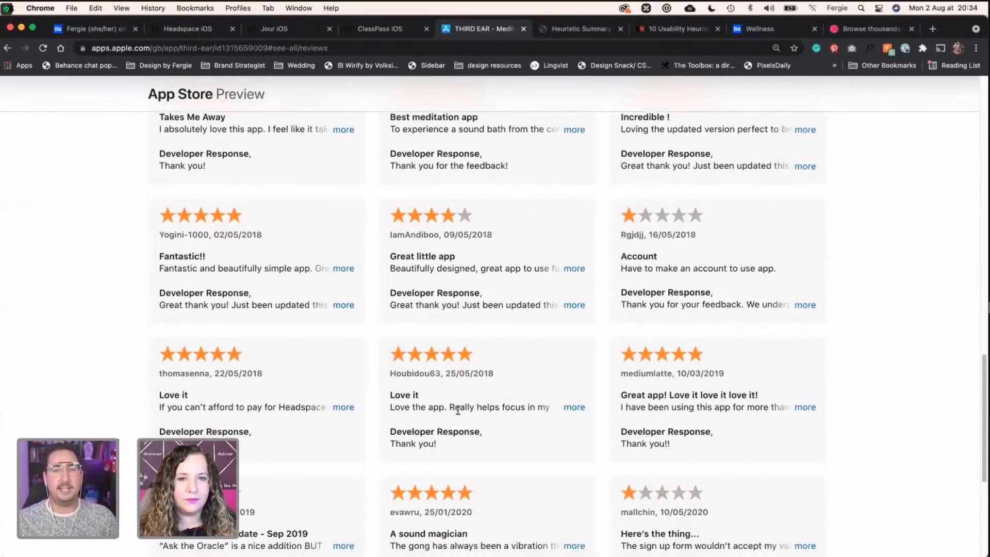
scroll(458, 410, "down", 4)
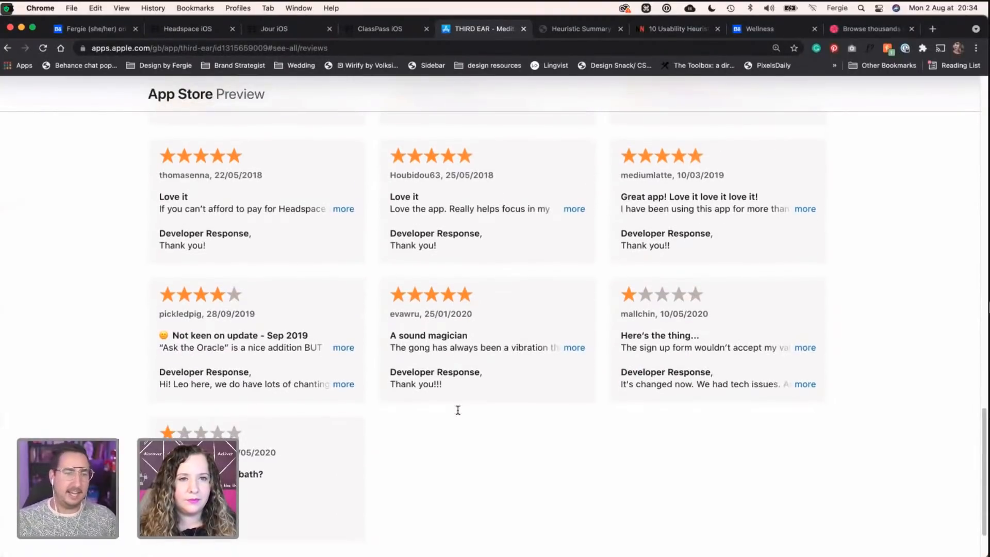
left_click(342, 202)
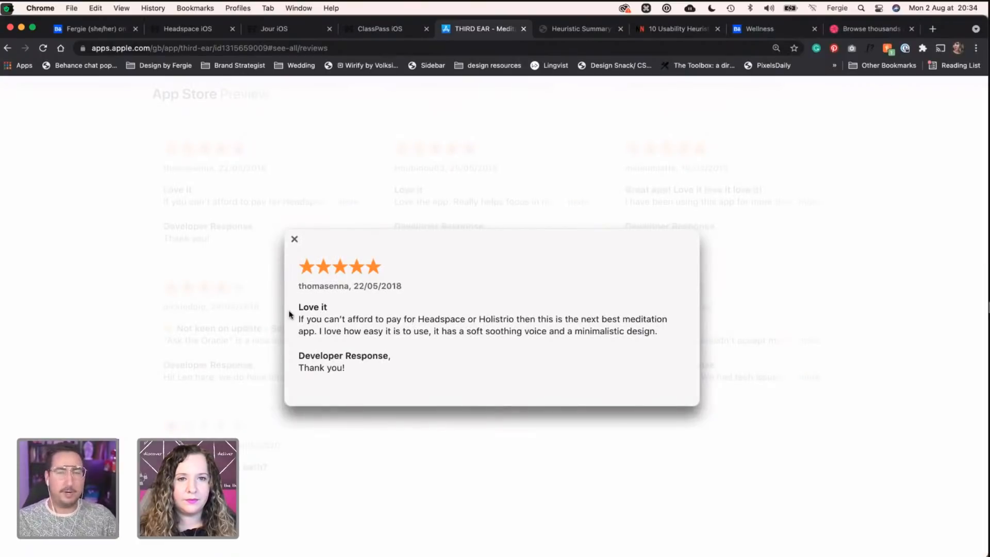
left_click_drag(297, 316, 316, 333)
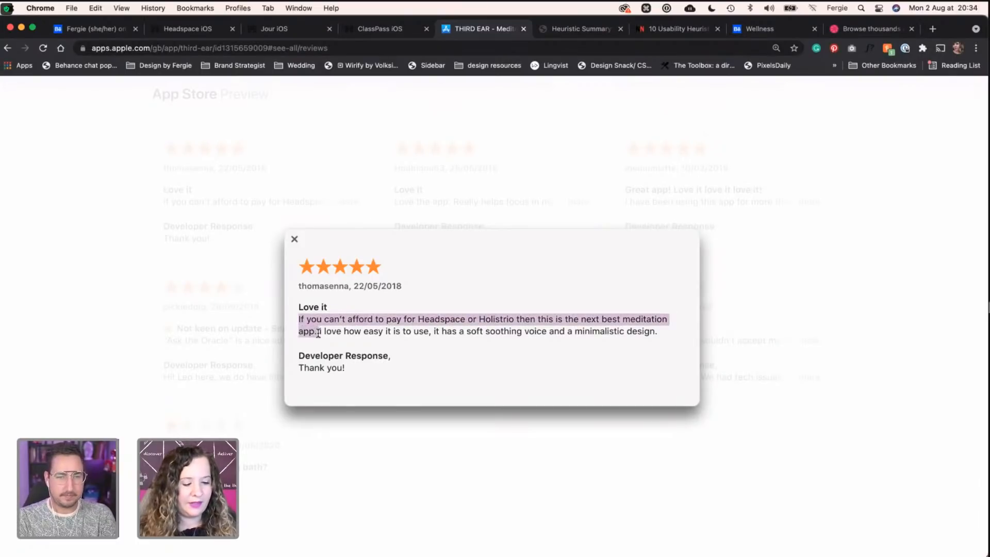
key("super+c")
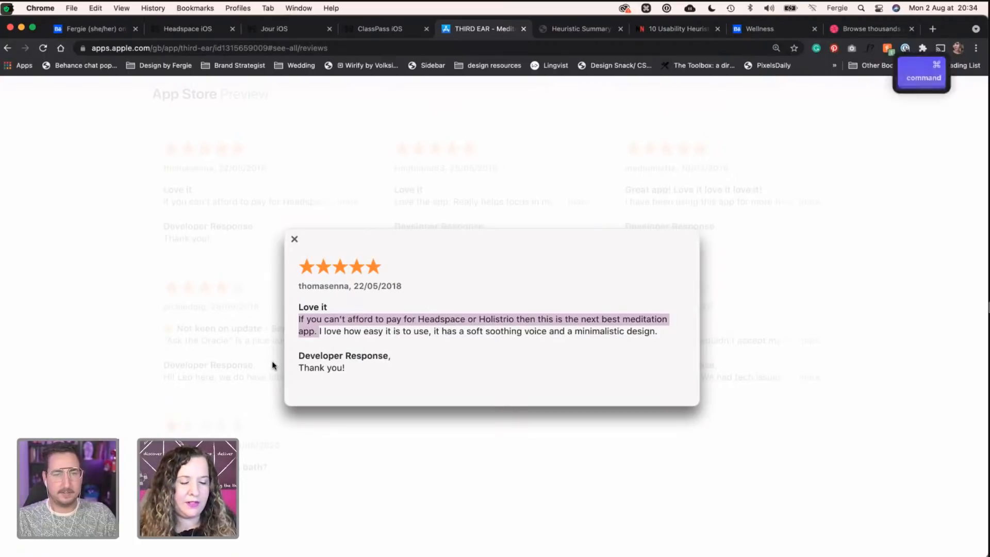
Step: Switch back to XD and paste the copied sentence into the note as a new line starting with "+"
key("super+c")
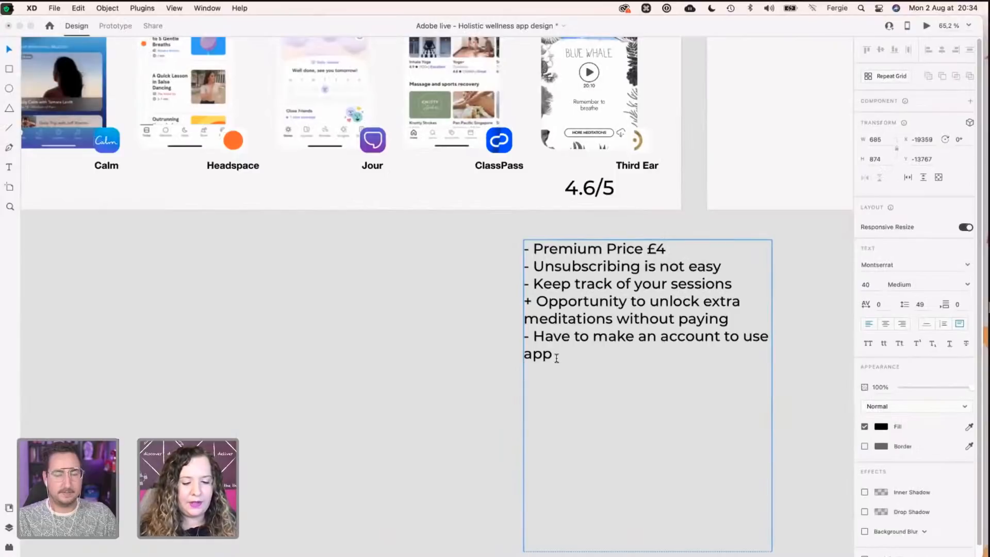
key("Return")
type("+")
key("super+v")
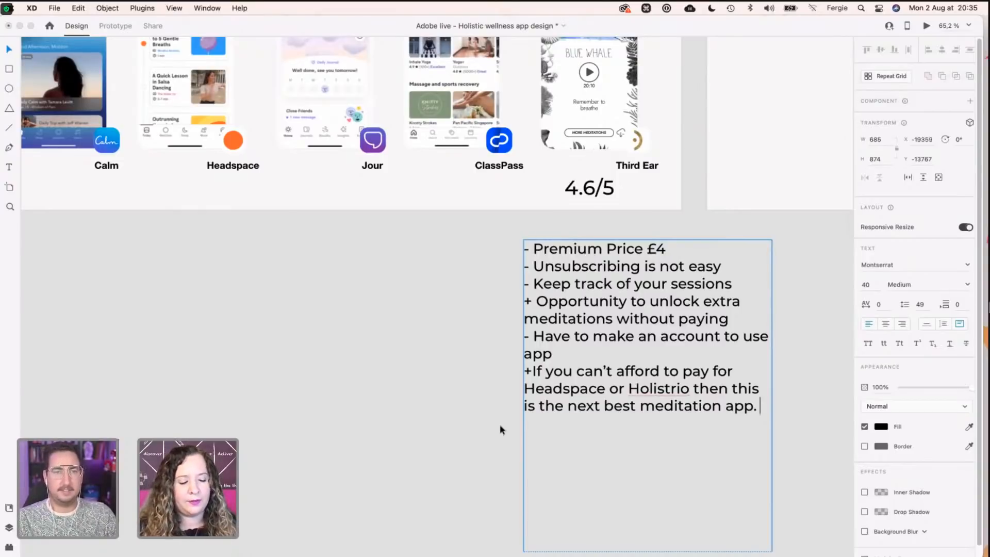
left_click(524, 385)
type("+")
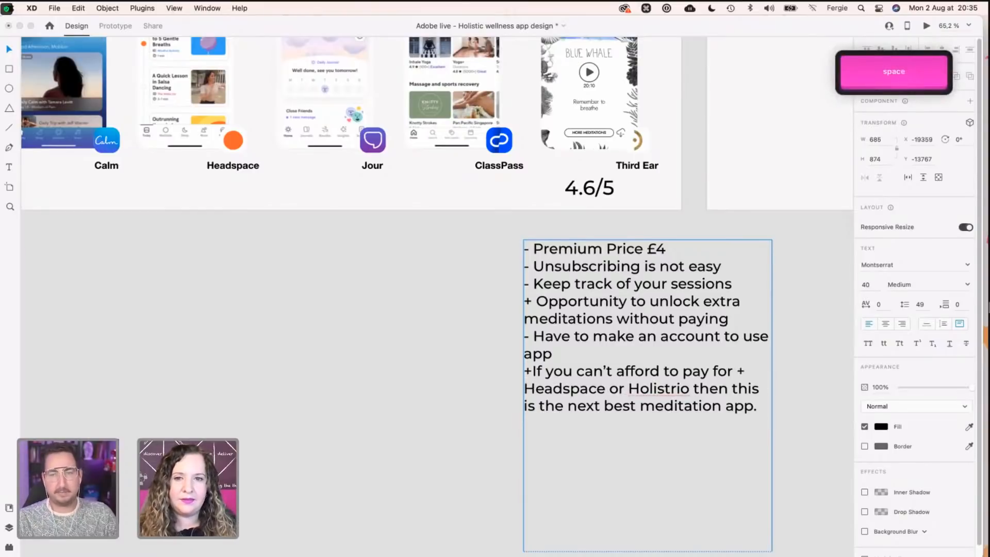
key("Left")
key("Left")
key("shift+Return")
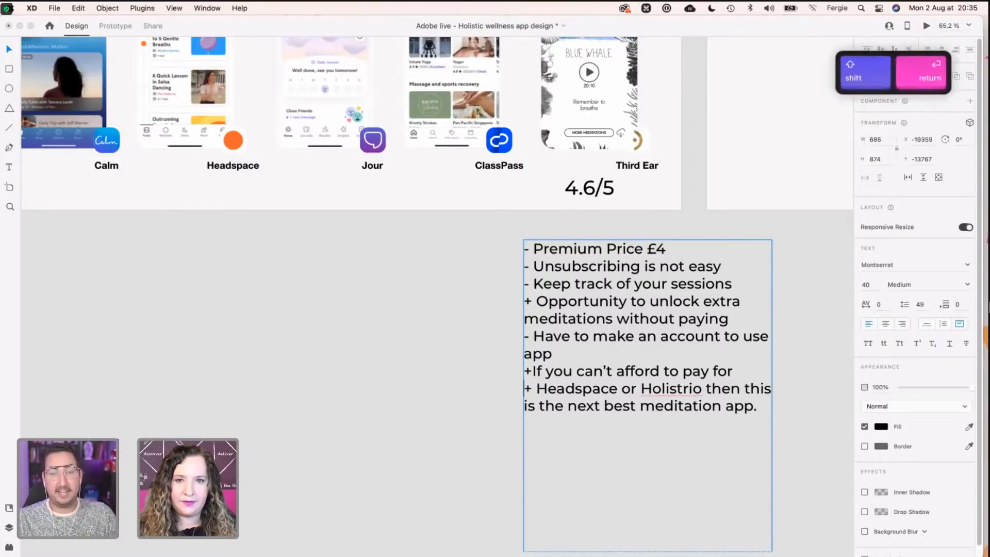
key("BackSpace")
key("BackSpace")
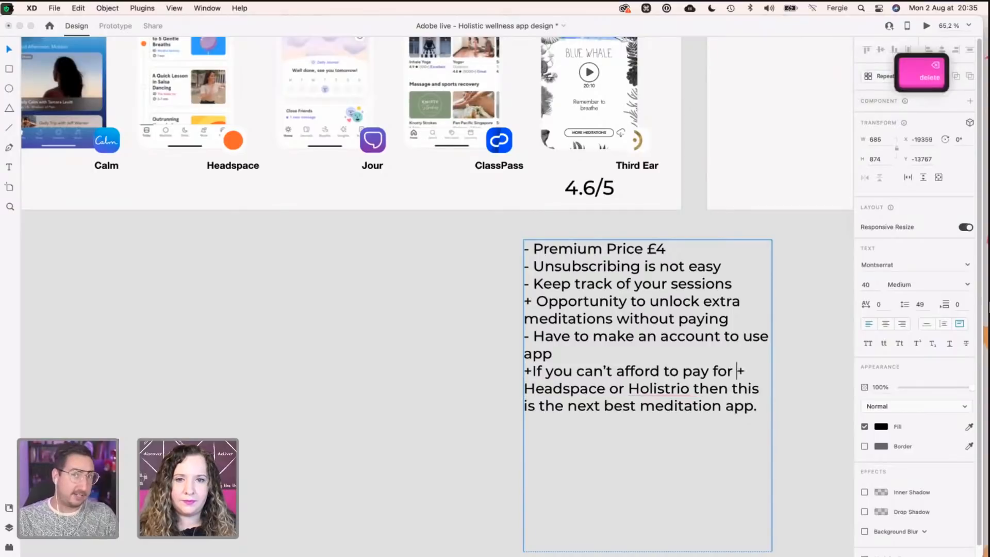
key("Right")
key("BackSpace")
key("BackSpace")
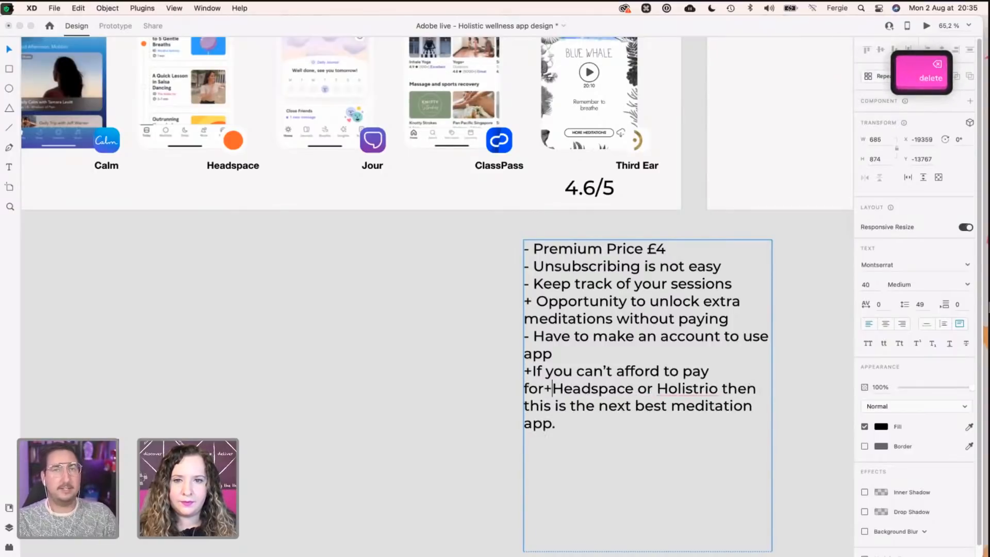
Step: Add an empty line at the end of the note, below the "next best meditation app" sentence, and finish editing the text
key("Down")
key("Down")
key("Down")
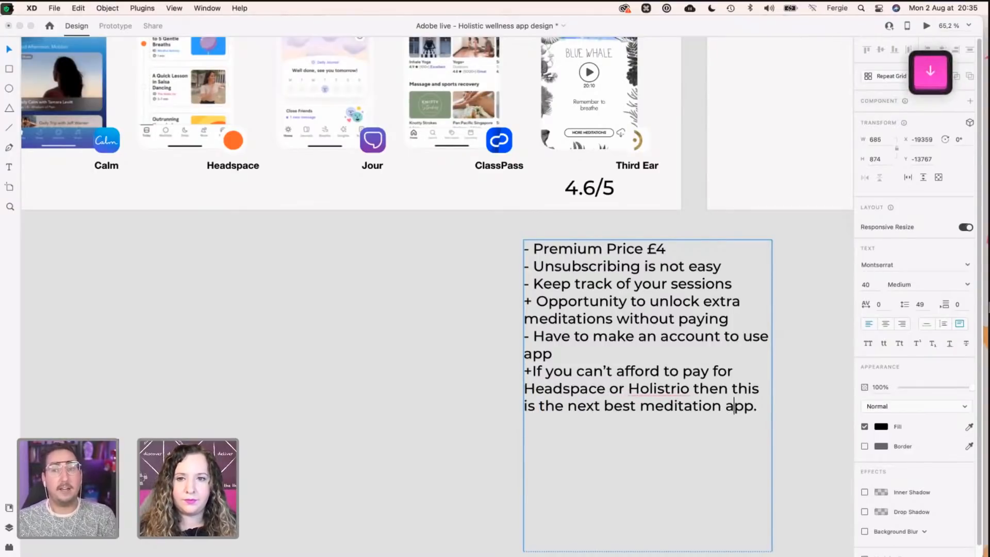
key("Return")
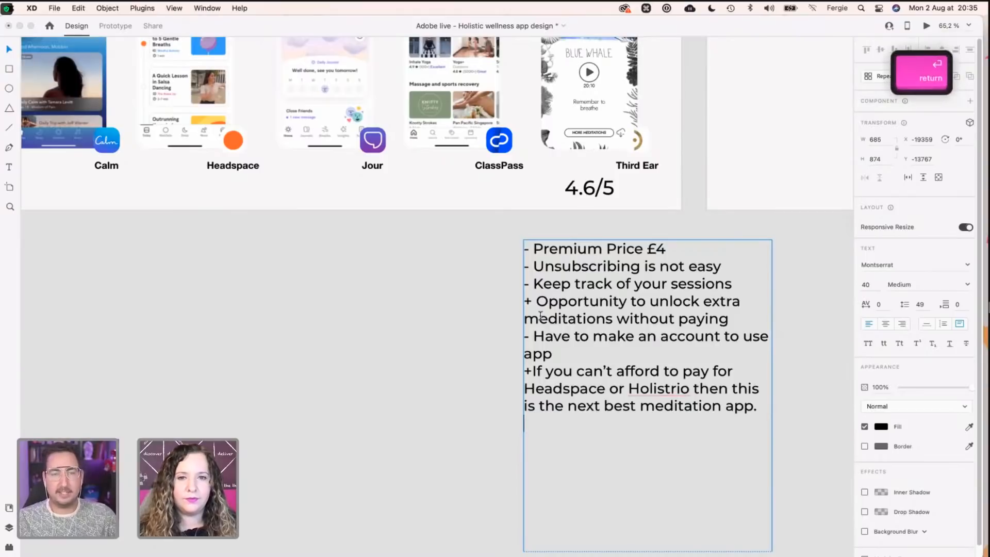
key("Escape")
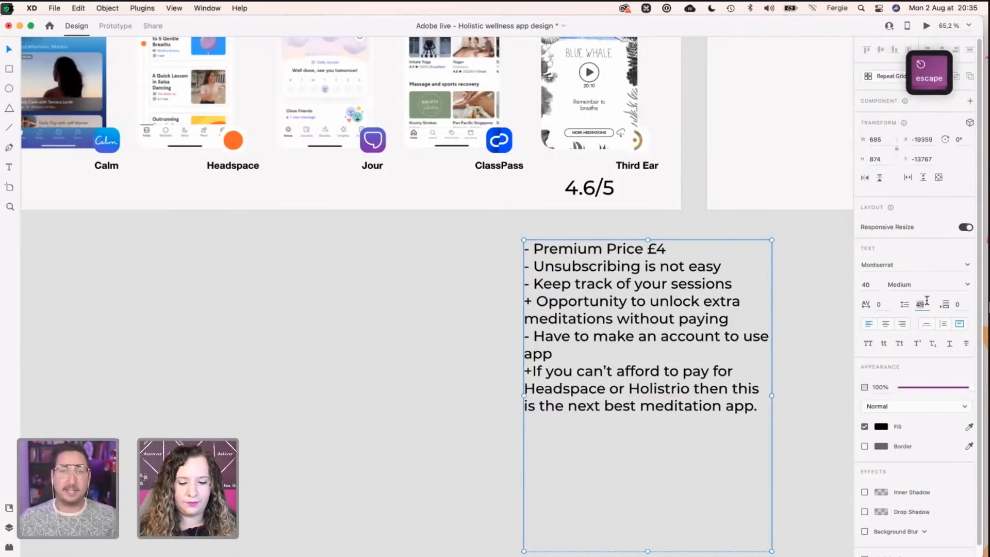
Step: Try a wider line spacing on the note's text, and set it back to 49
key("Up")
key("Up")
key("Up")
key("Up")
key("Up")
key("Up")
key("Up")
key("Down")
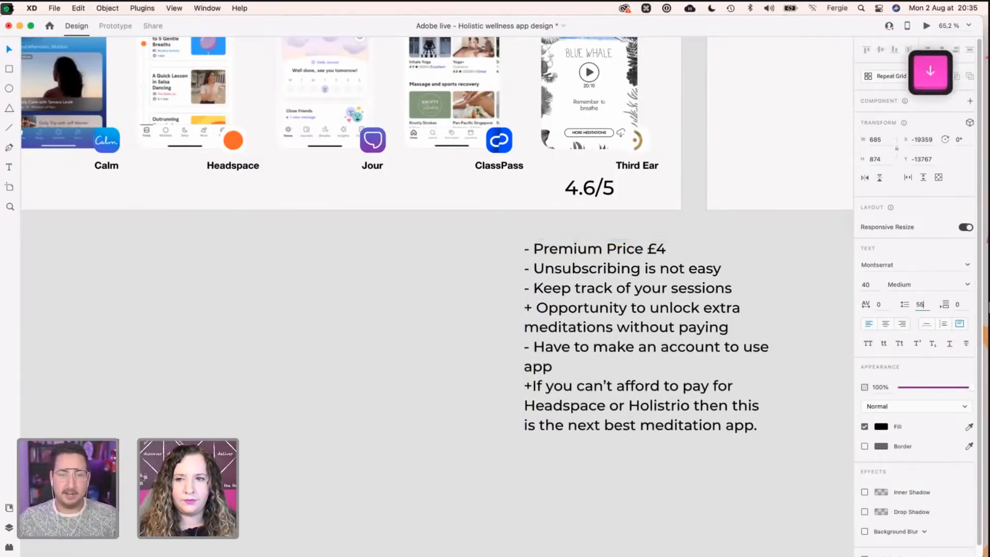
key("Down")
key("Down")
key("Down")
key("Down")
key("Down")
key("Down")
key("Return")
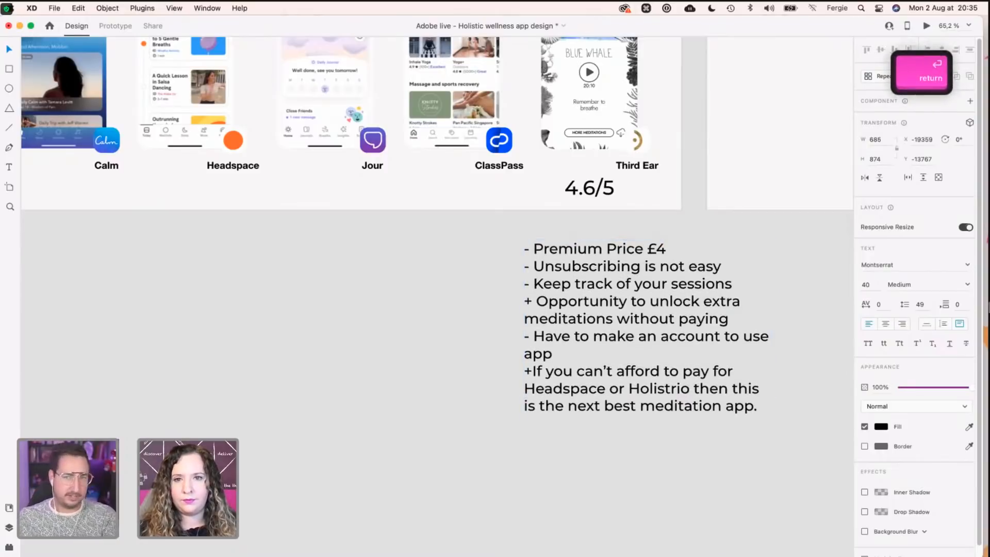
Step: Switch to Chrome and read the full five-star "A sound magician" review from start to end
left_click(695, 429)
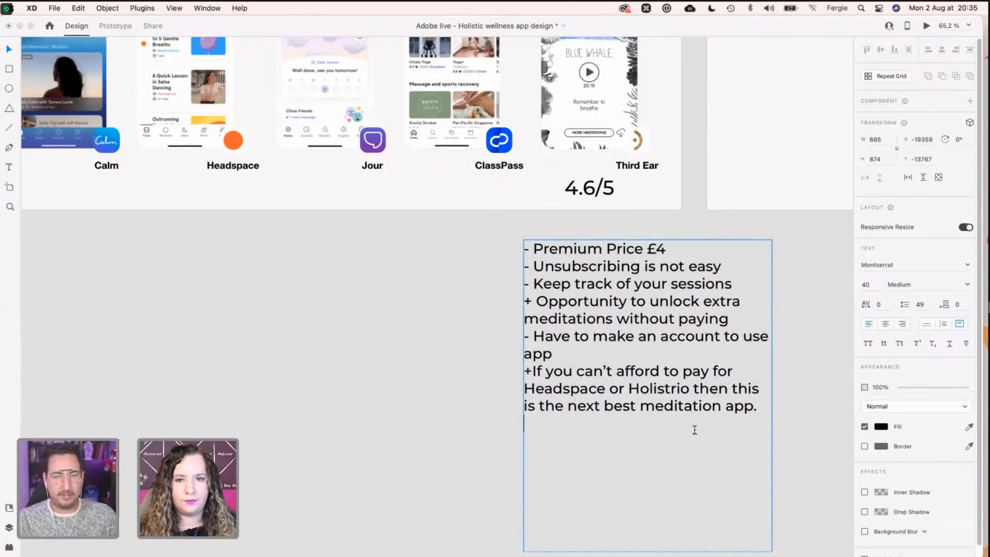
key("ctrl+Right")
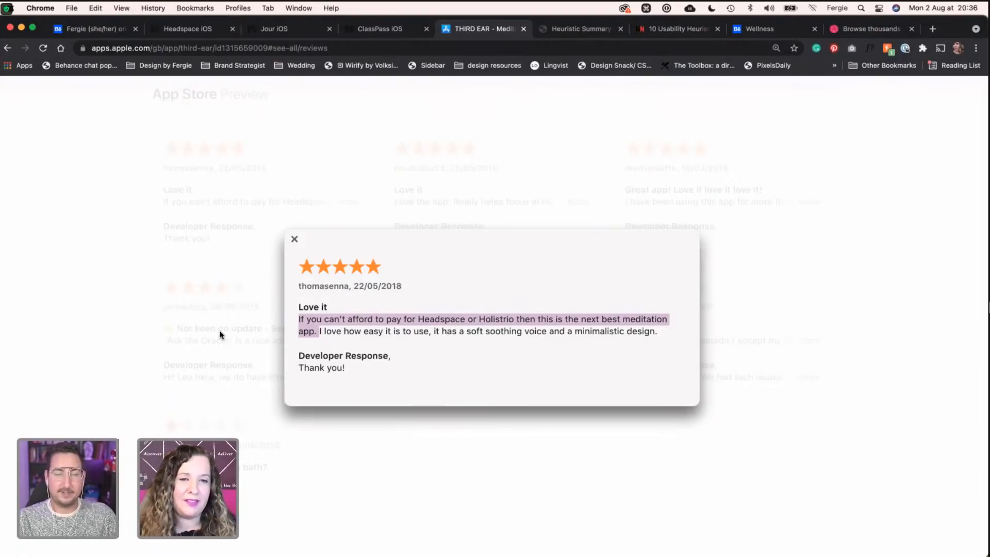
left_click(119, 346)
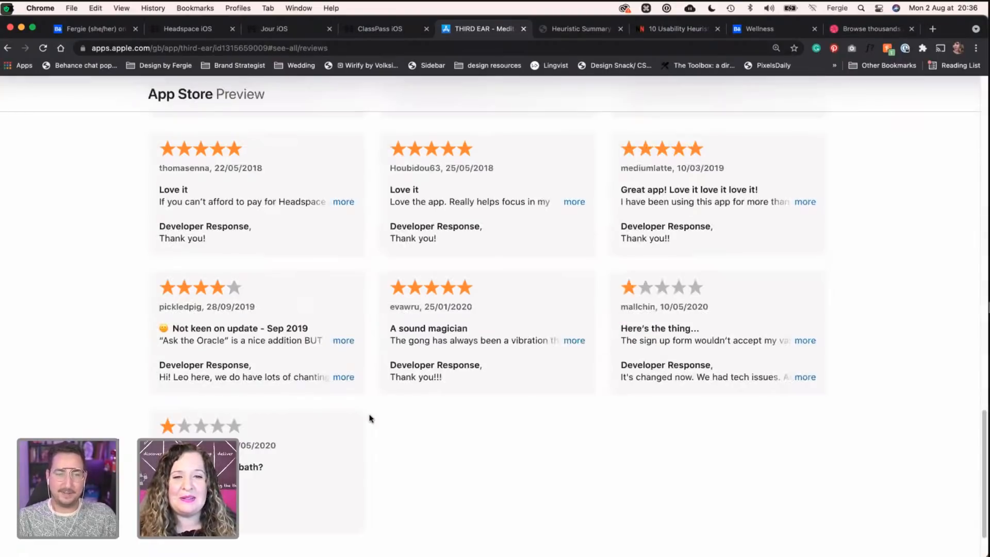
scroll(375, 419, "down", 3)
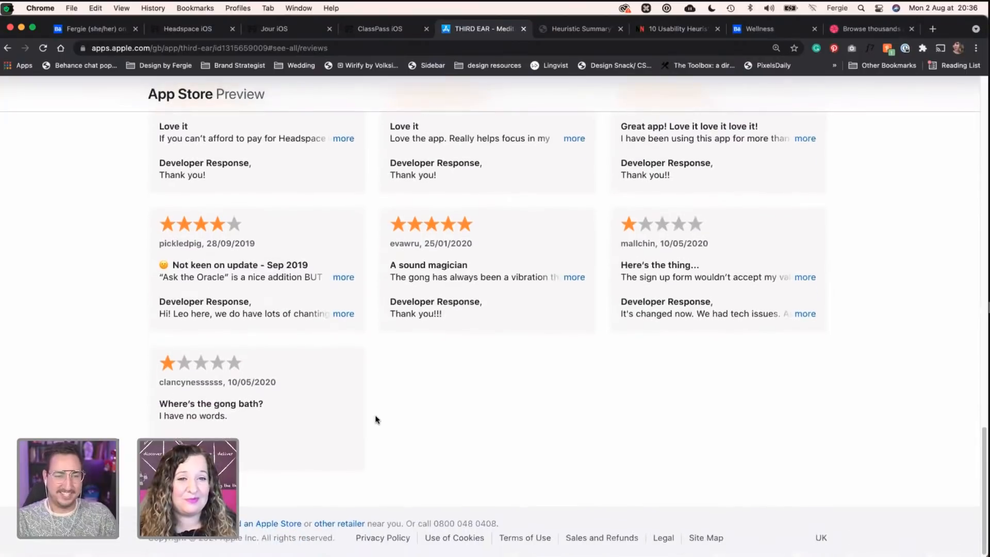
left_click(573, 278)
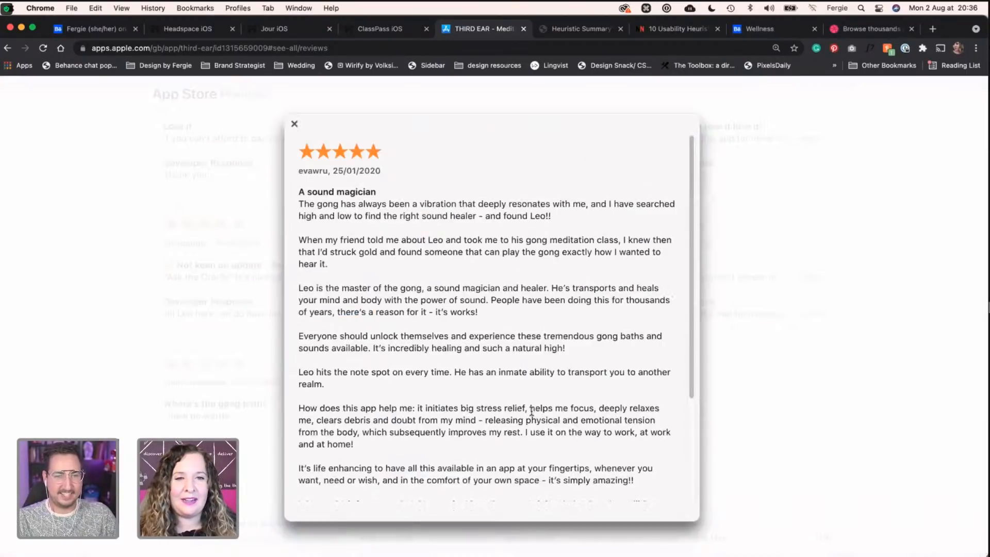
scroll(531, 410, "down", 5)
scroll(370, 425, "up", 2)
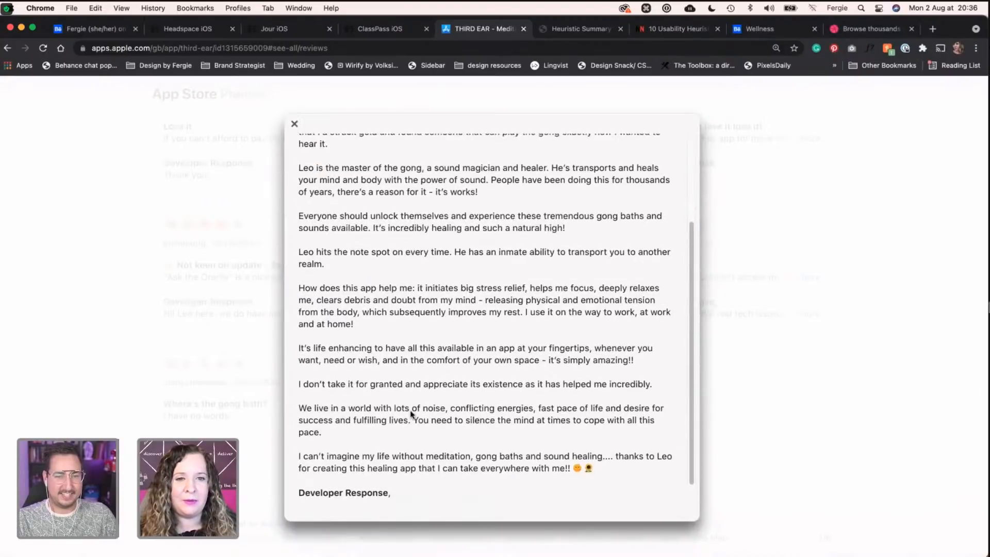
scroll(411, 414, "up", 3)
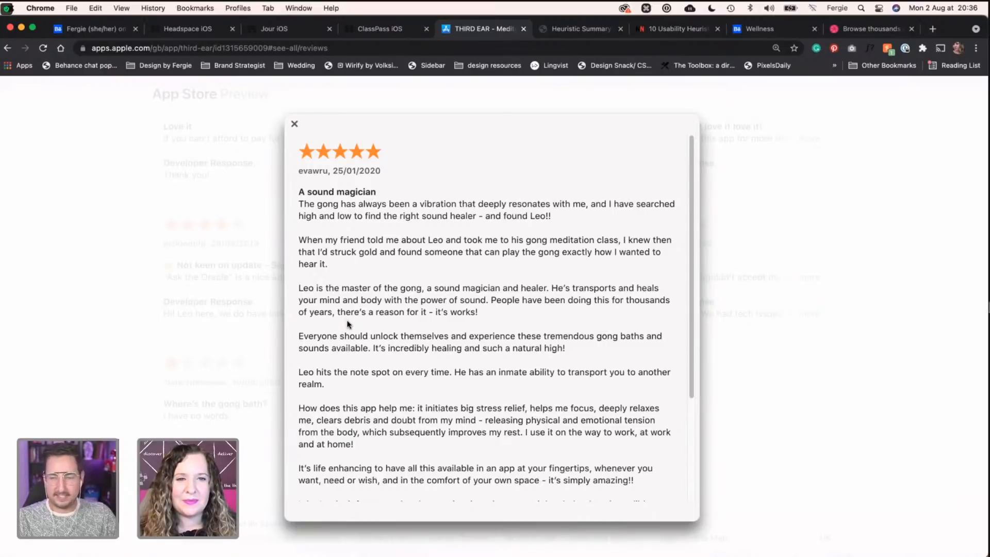
scroll(348, 324, "down", 5)
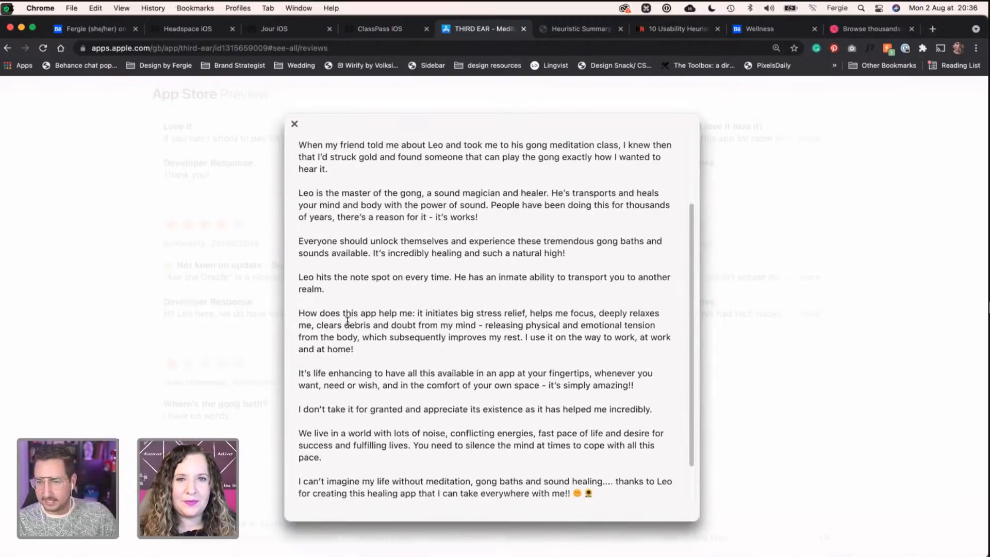
scroll(348, 320, "down", 2)
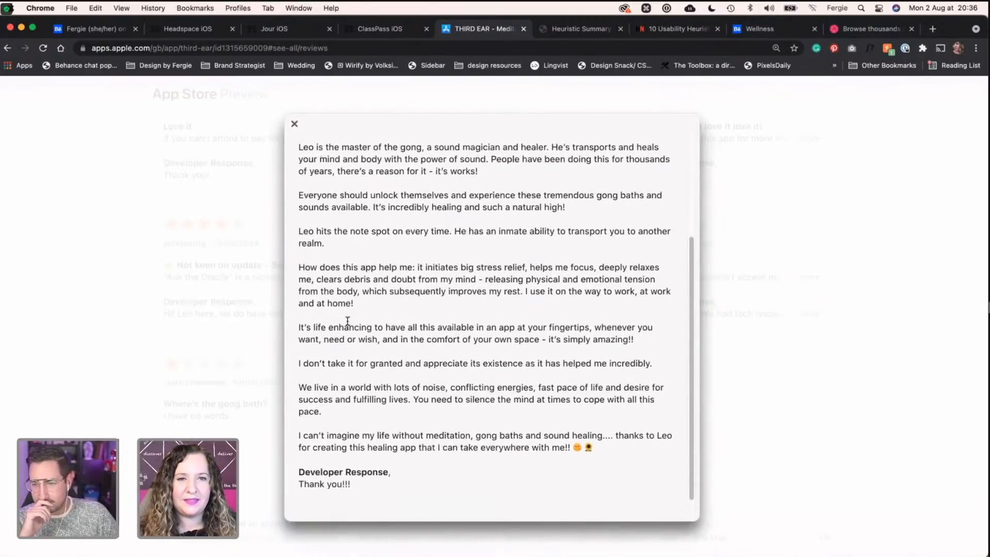
left_click(108, 302)
Step: Read the full one-star "Here's the thing..." review about the sign-up form, and look back through the earlier reviews
scroll(431, 390, "up", 5)
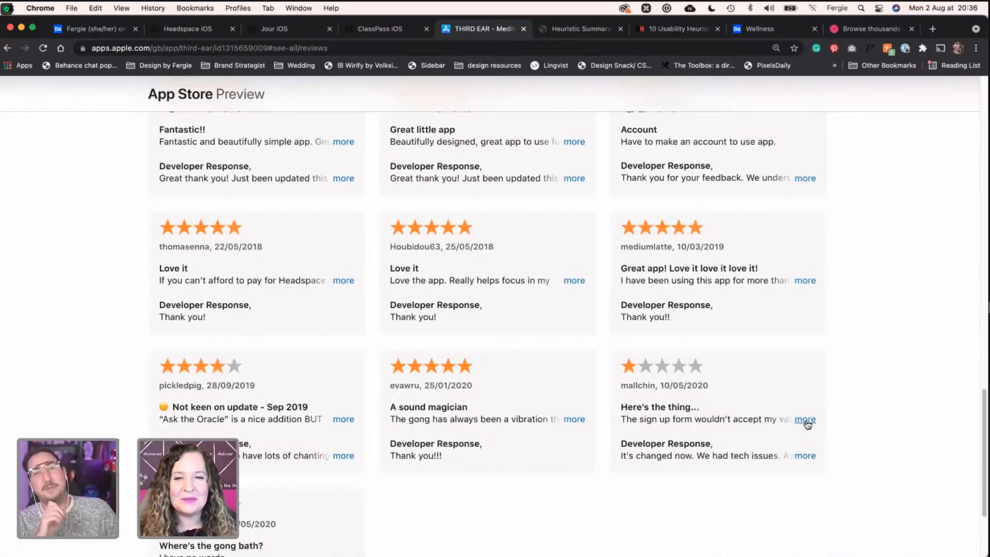
left_click(806, 420)
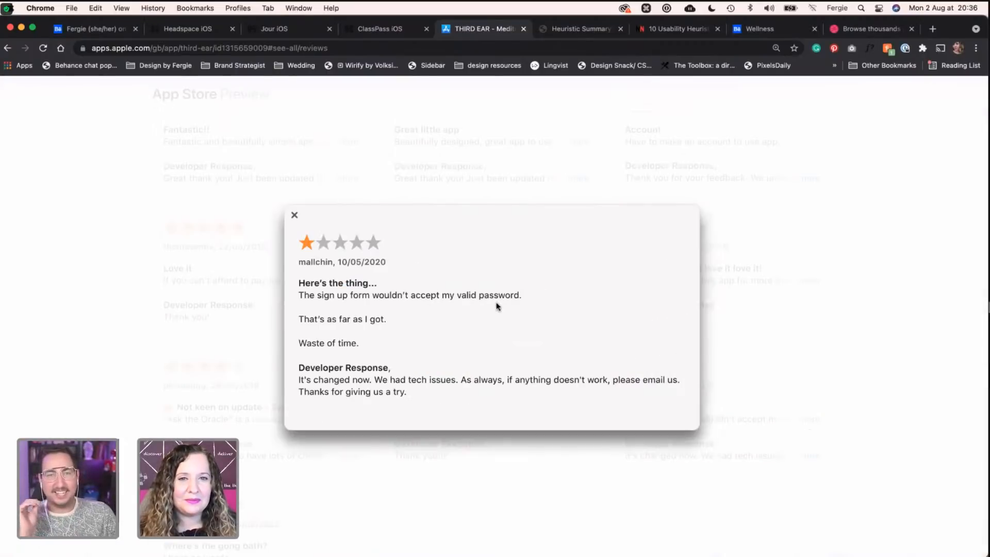
left_click(745, 338)
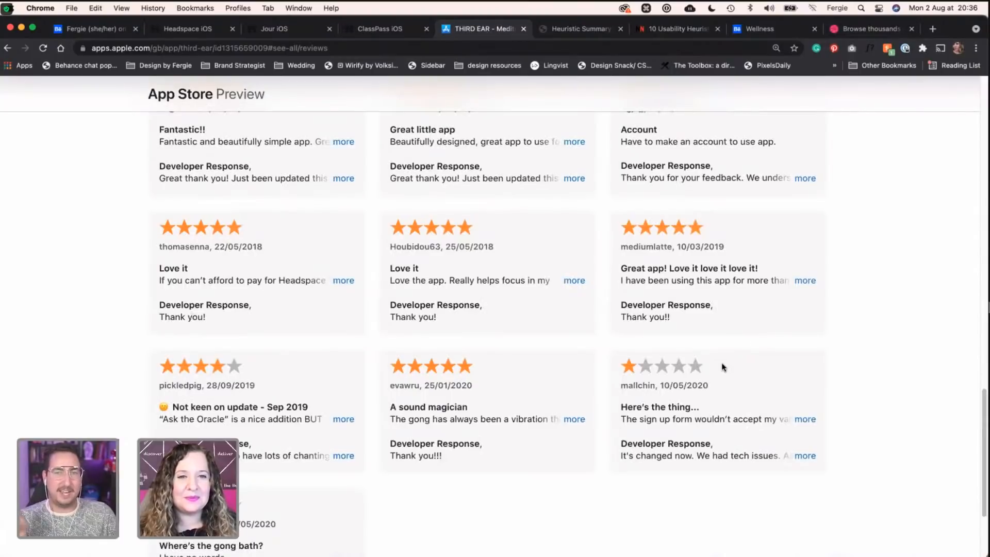
scroll(721, 367, "up", 9)
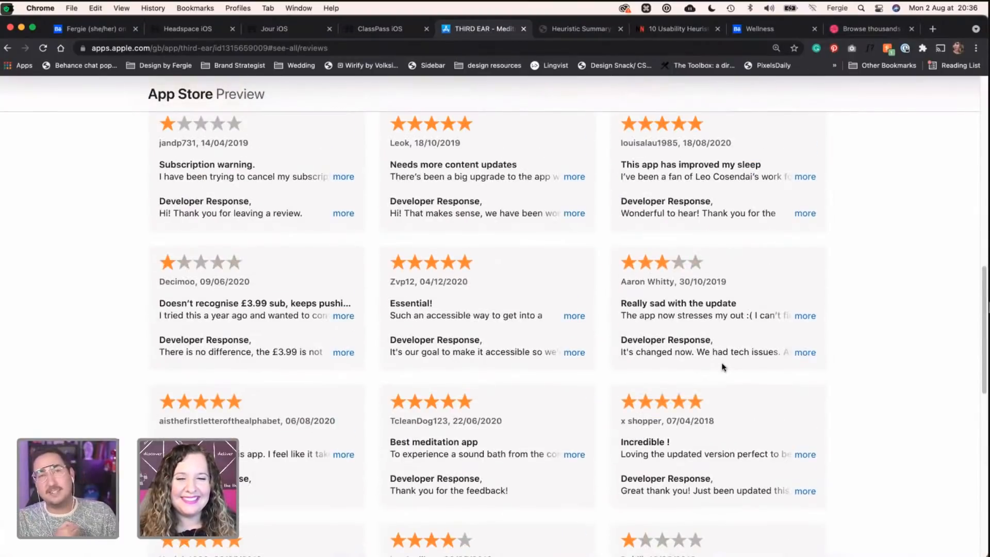
scroll(721, 367, "up", 5)
scroll(726, 369, "down", 2)
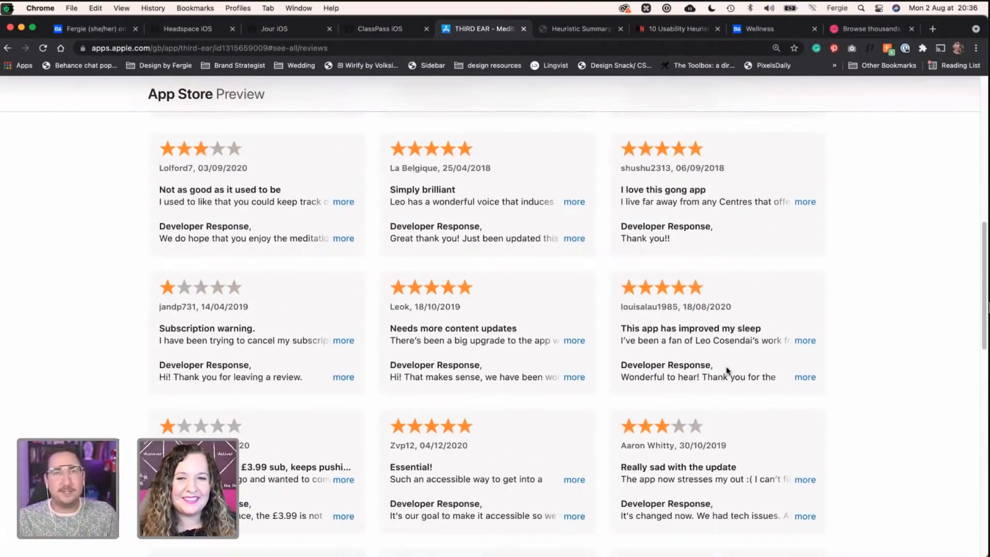
Step: Copy the opening complaint of the three-star "Really sad with the update" review into the Third Ear note as a minus point, and close the review
scroll(768, 480, "up", 1)
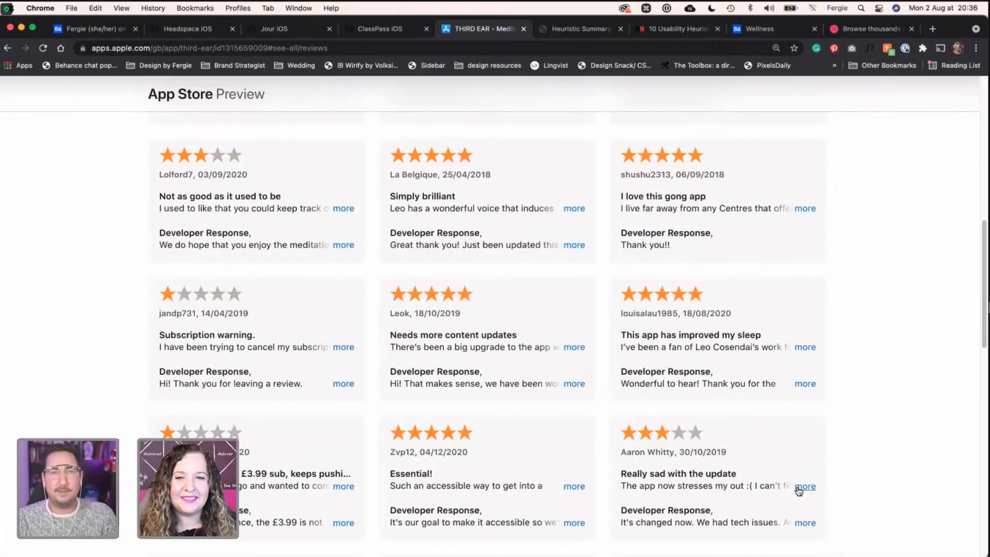
left_click(799, 488)
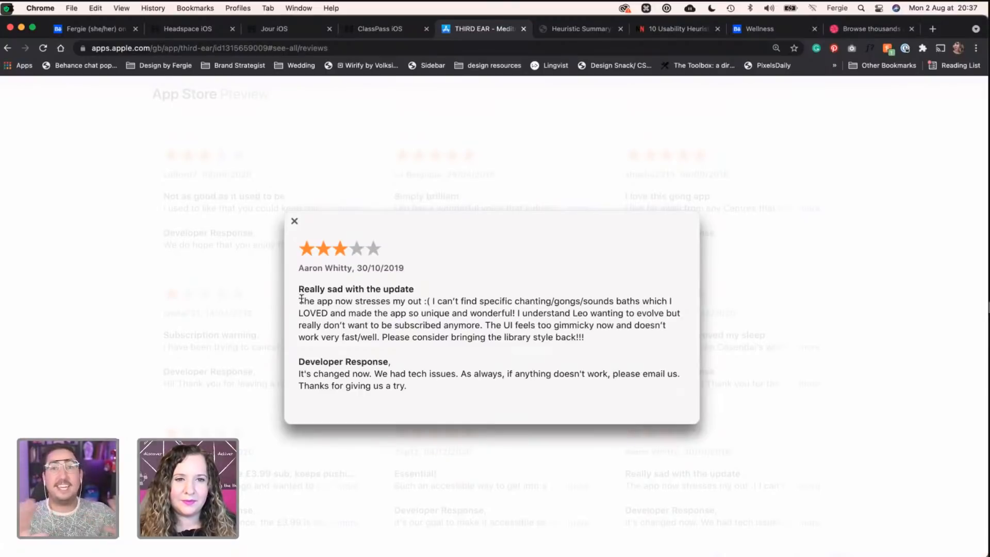
left_click_drag(300, 299, 324, 311)
key("super+c")
key("ctrl+Left")
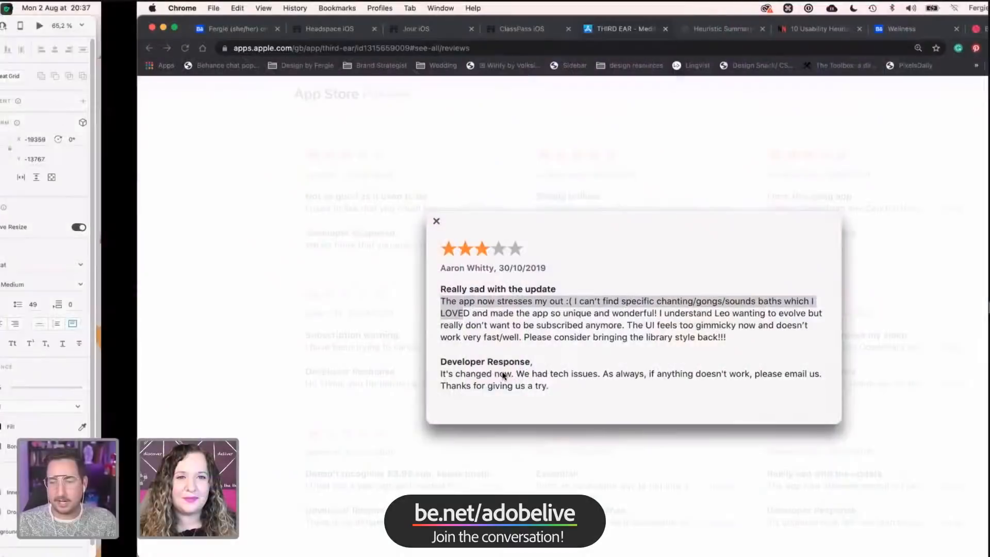
left_click(439, 211)
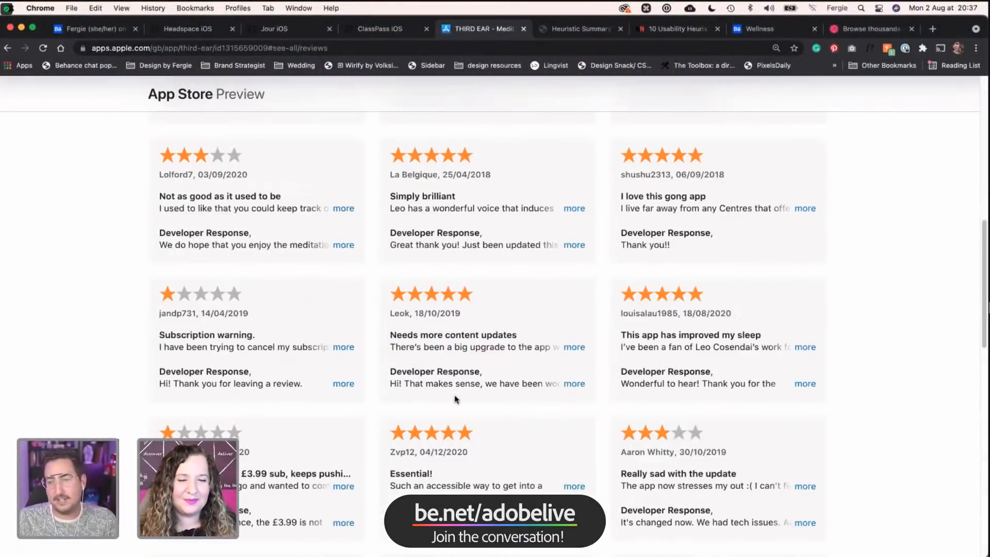
Step: Look back through the Third Ear reviews, and return to the app's store page to examine its description and overview
scroll(455, 398, "up", 4)
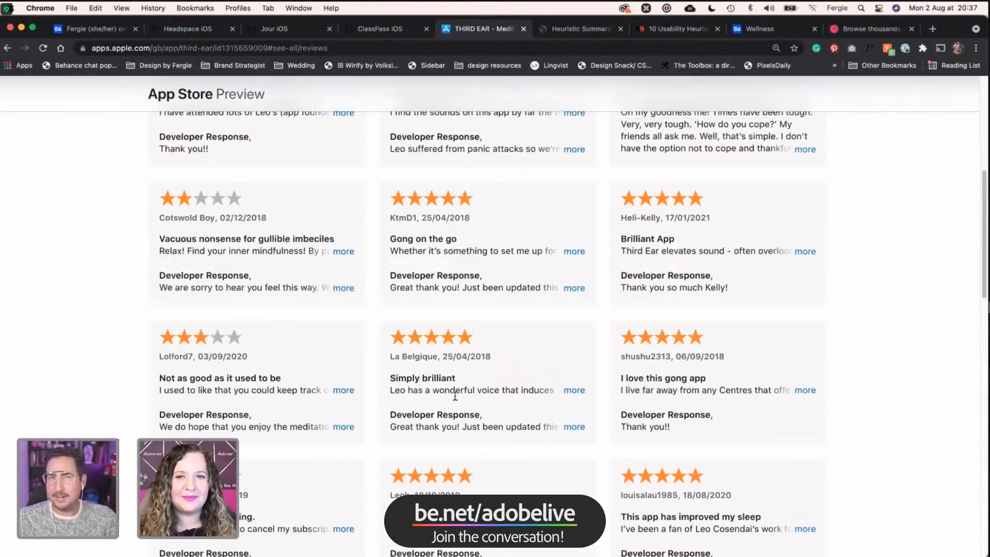
scroll(456, 399, "up", 7)
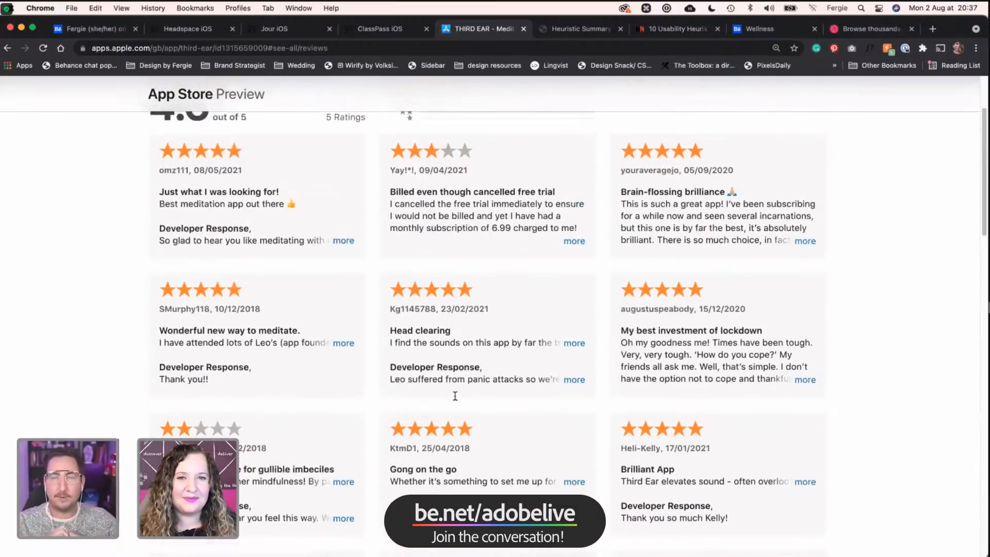
scroll(455, 398, "down", 1)
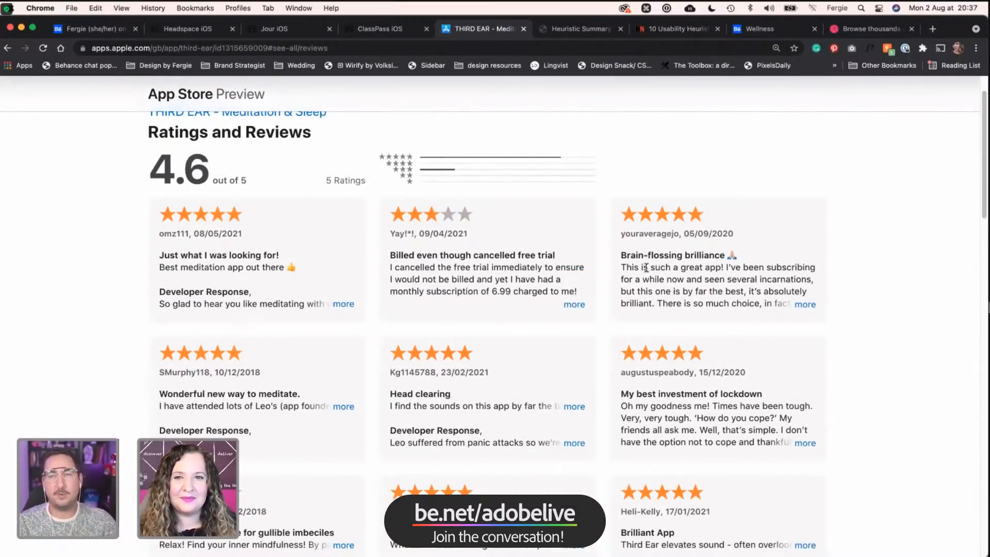
left_click(8, 48)
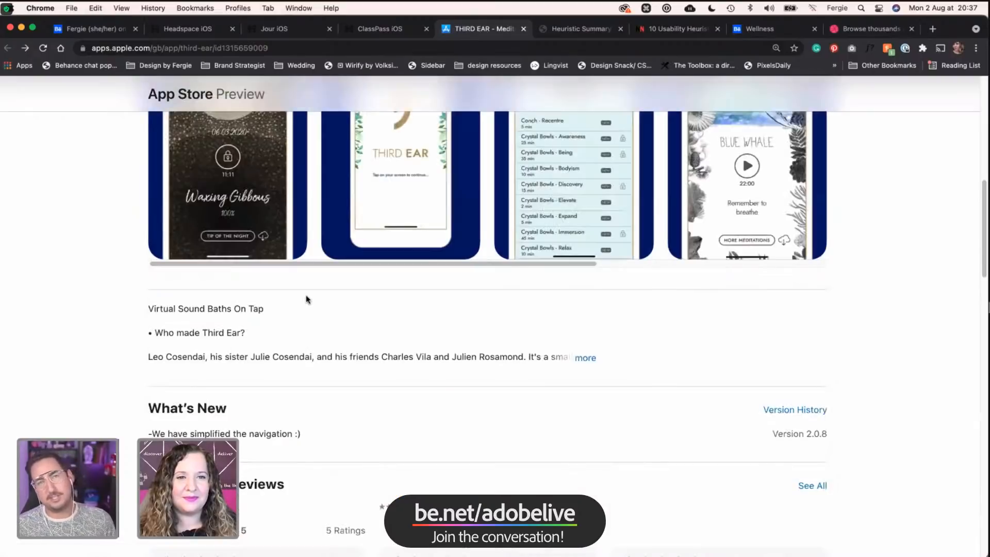
scroll(307, 298, "down", 1)
scroll(307, 299, "down", 5)
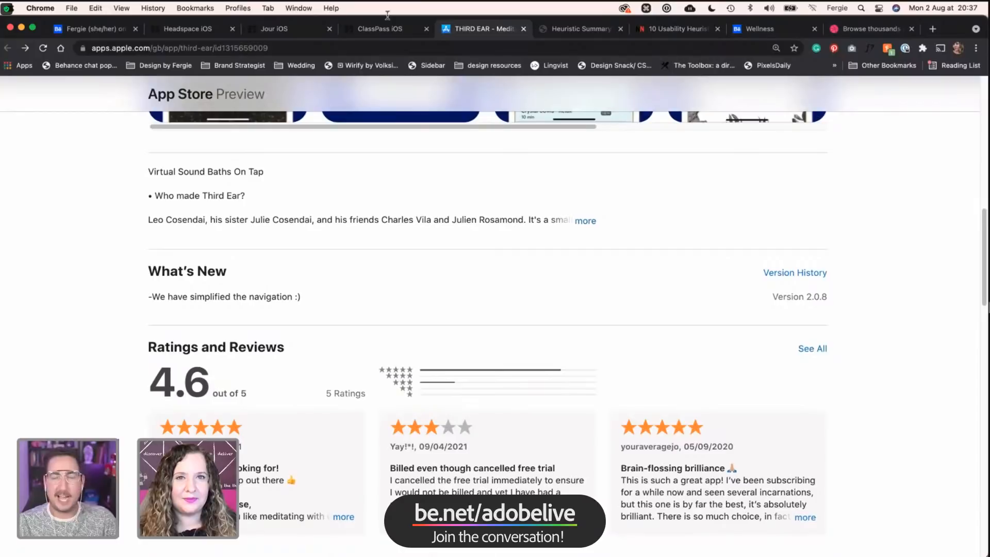
scroll(460, 193, "up", 15)
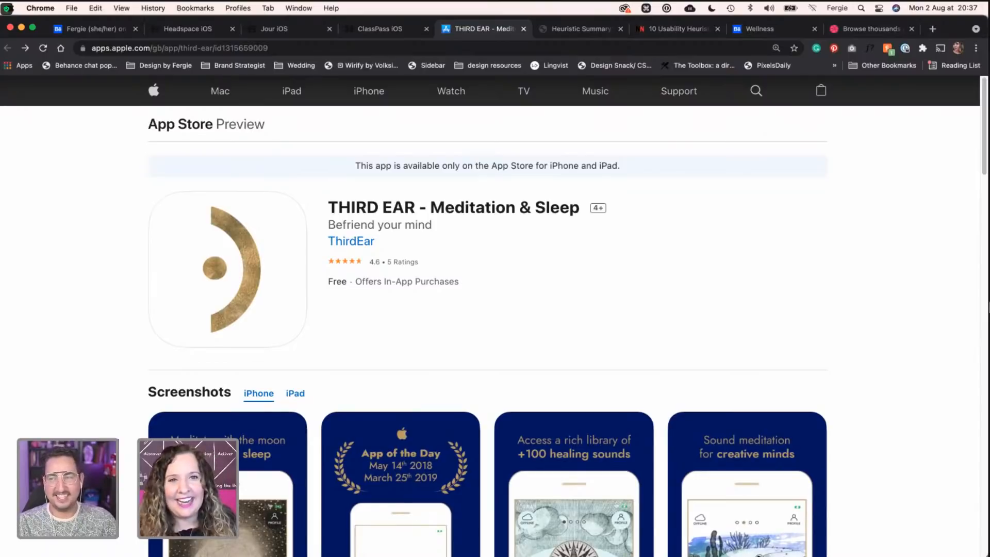
scroll(93, 265, "down", 1)
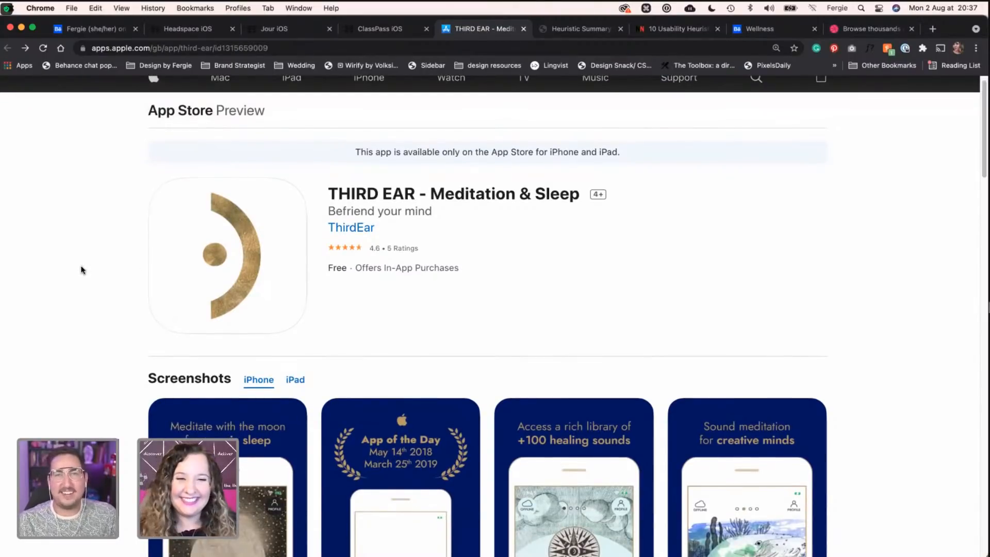
scroll(81, 269, "up", 1)
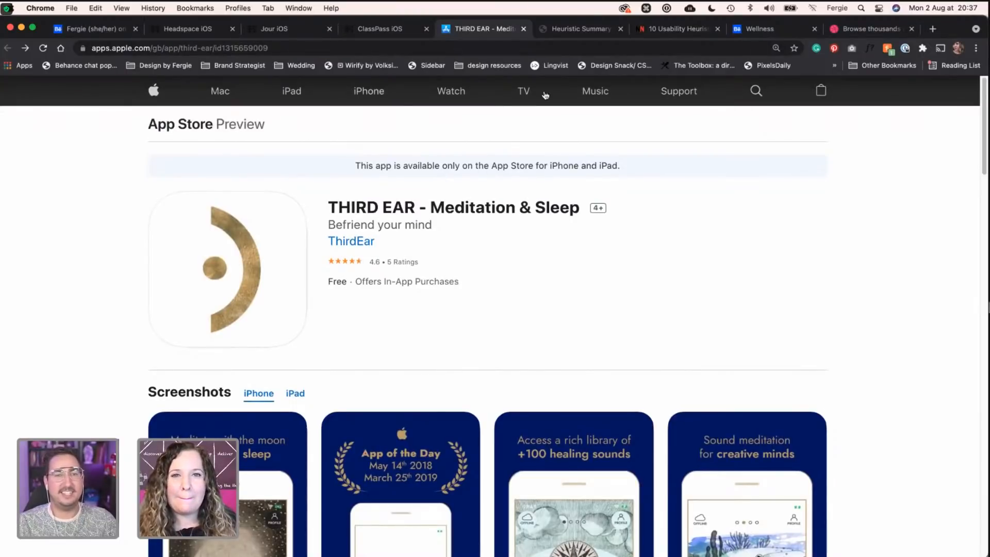
Step: Search the web for "headspace app store" and open the App Store page of Headspace: Meditation & Sleep
left_click(764, 95)
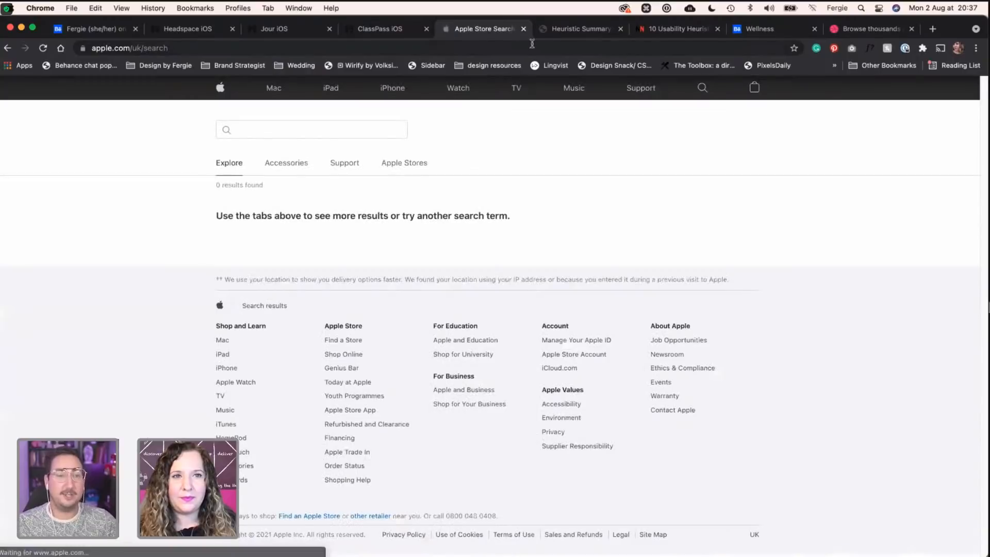
left_click(532, 44)
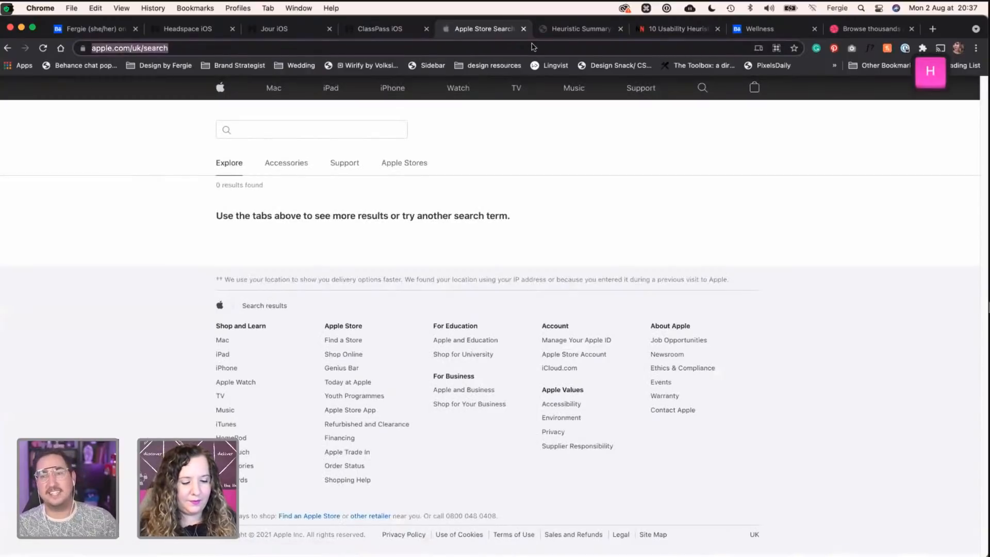
type("headspace app store")
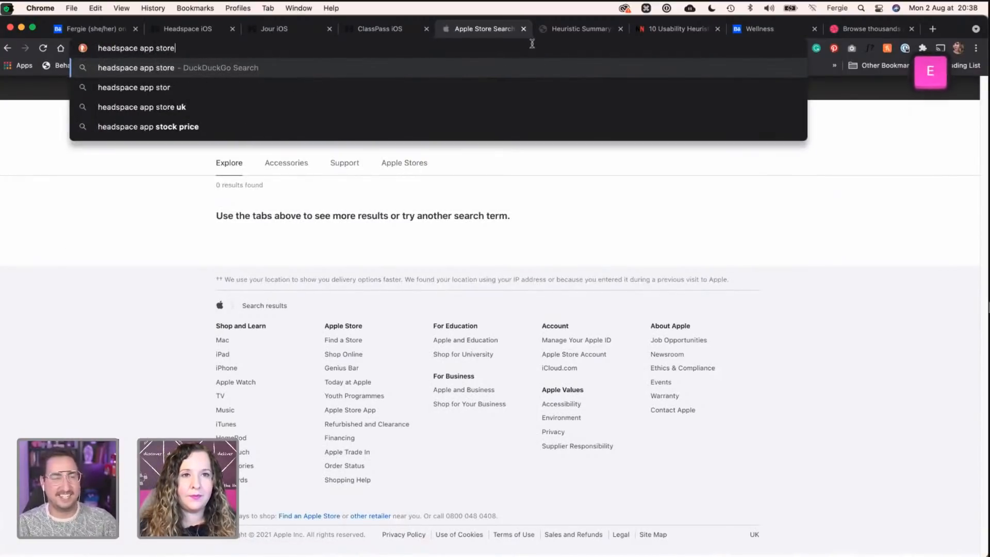
key("Return")
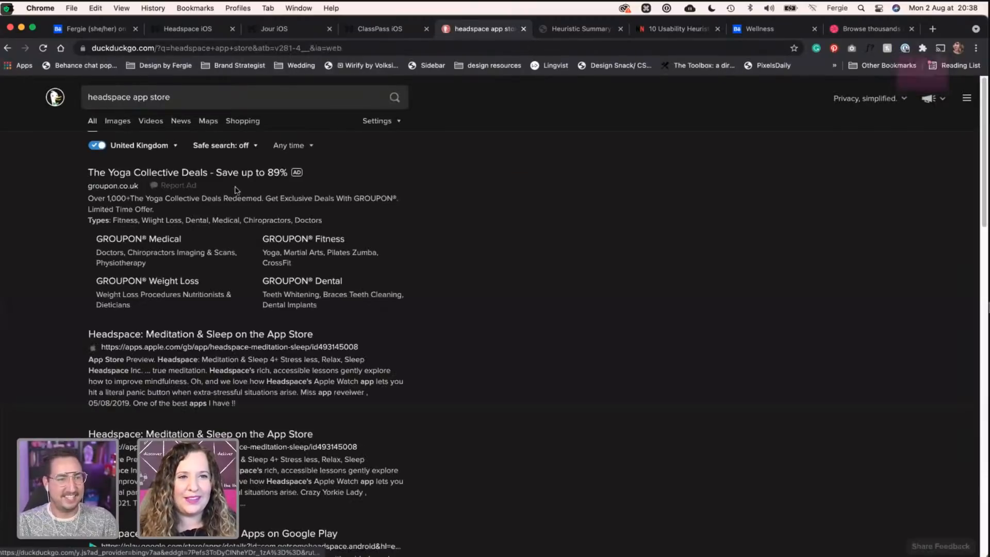
left_click(205, 335)
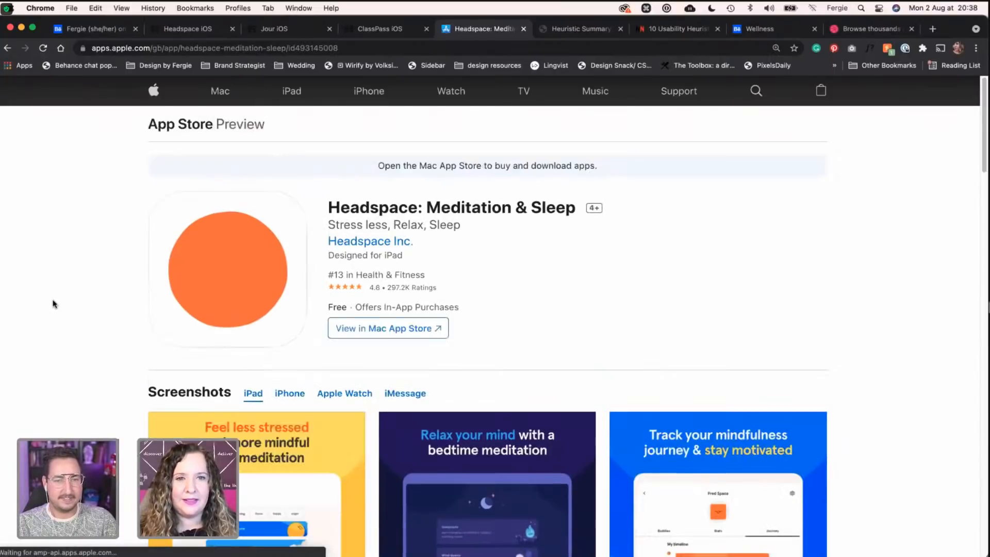
Step: Examine the Headspace store page, including its screenshots, description, overall rating and featured reviews
scroll(53, 304, "down", 3)
scroll(53, 304, "down", 10)
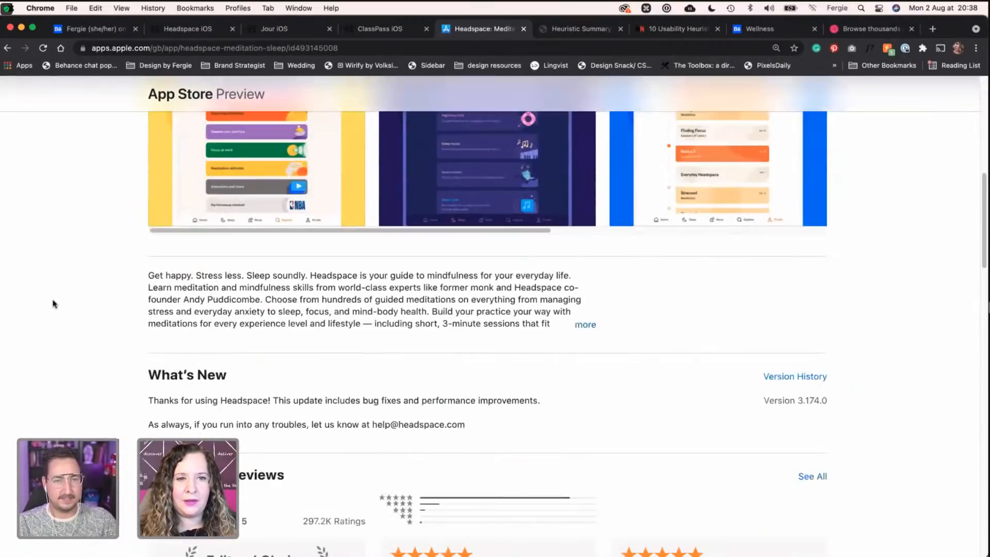
scroll(54, 304, "up", 10)
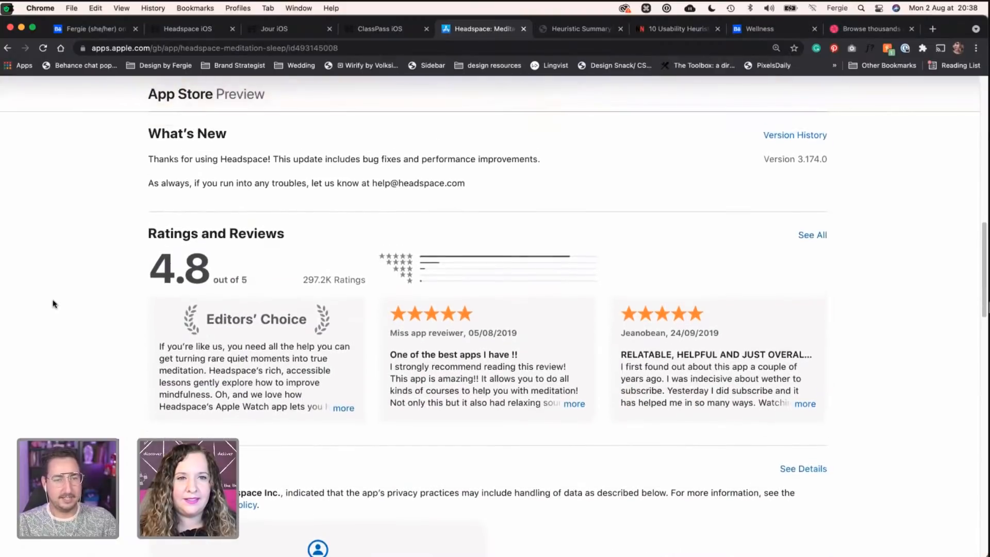
scroll(53, 304, "down", 10)
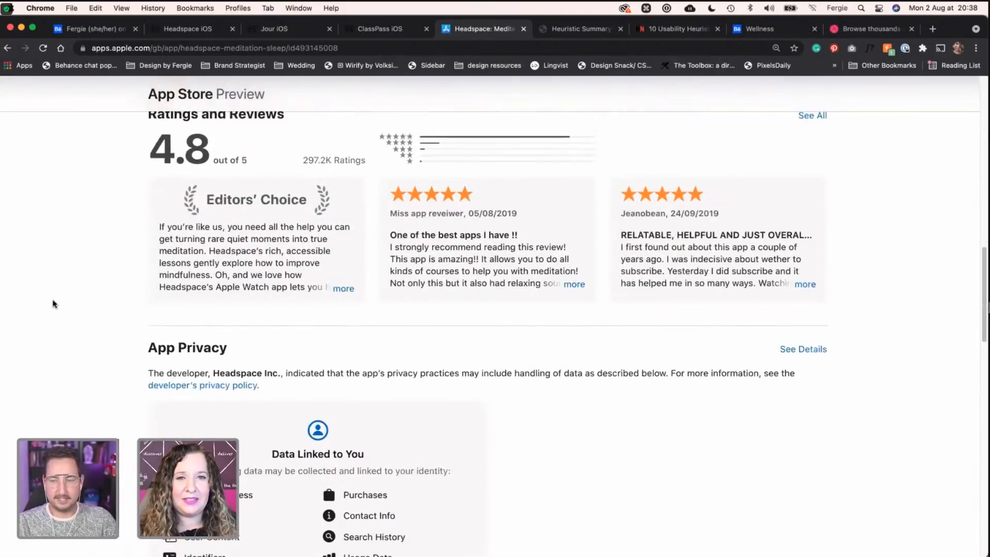
scroll(53, 304, "up", 10)
scroll(53, 304, "up", 6)
scroll(53, 304, "down", 4)
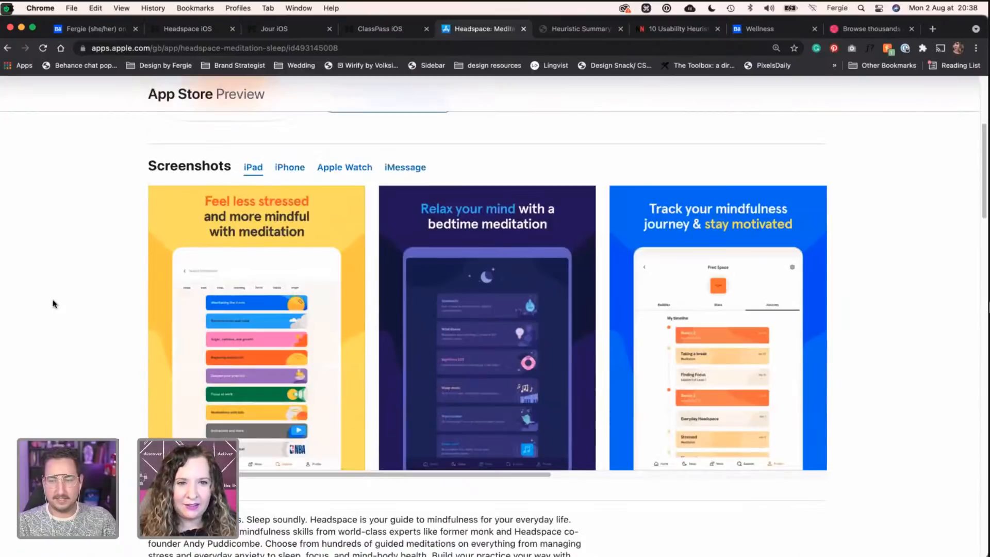
scroll(53, 304, "down", 10)
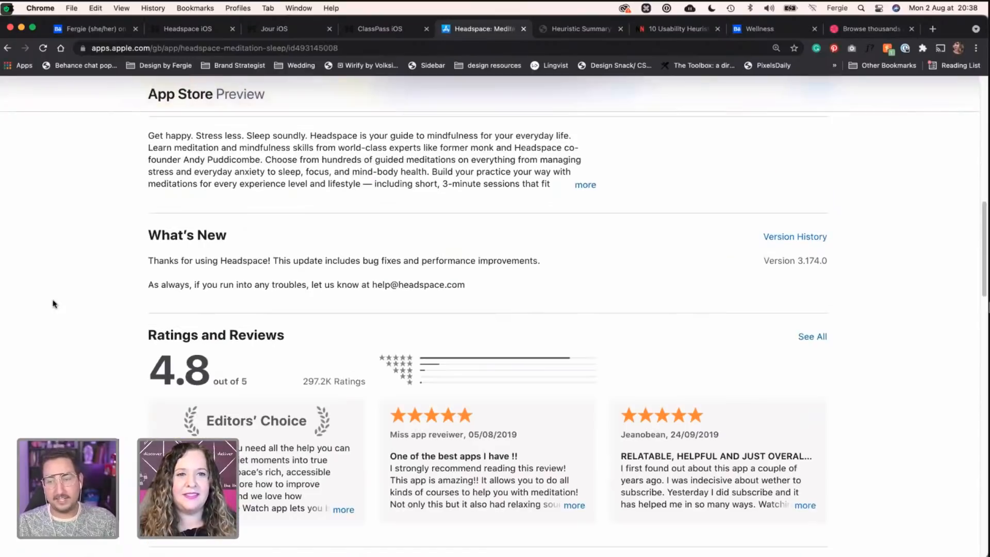
Step: Switch to Adobe XD, duplicate the Third Ear rating below Headspace, change it to 4.8/5 and save the document
key("ctrl+Left")
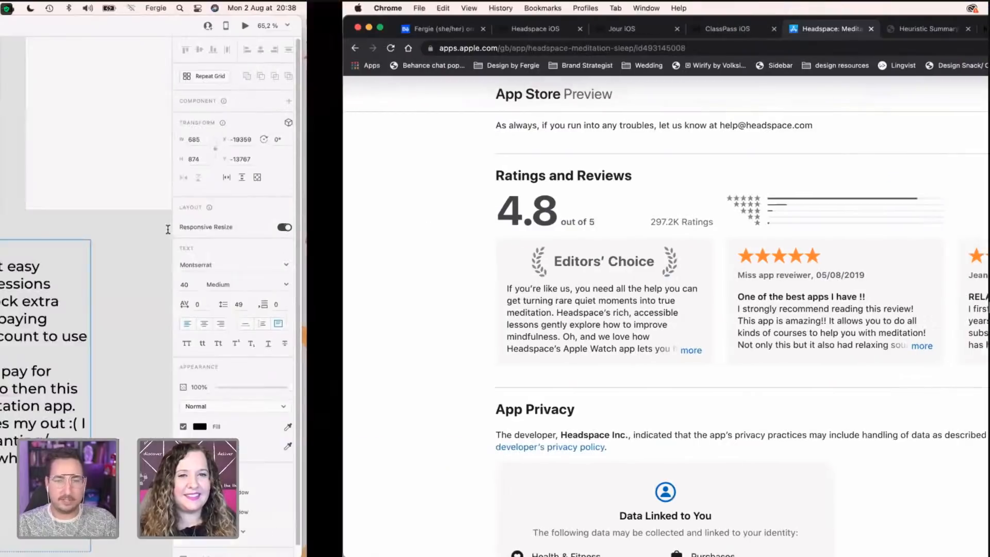
left_click(583, 192)
left_click_drag(583, 191, 186, 188)
double_click(181, 191)
type("8/5")
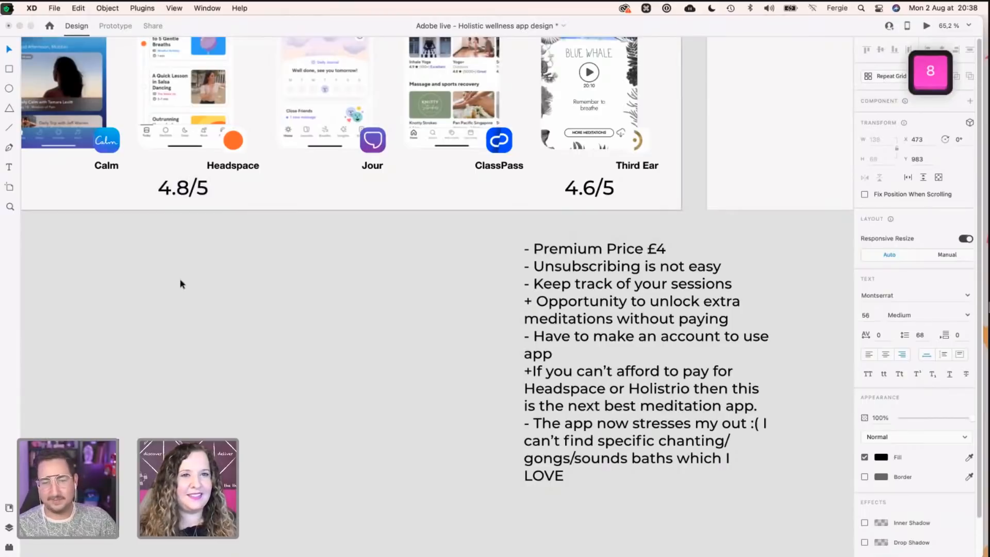
key("Escape")
key("super+s")
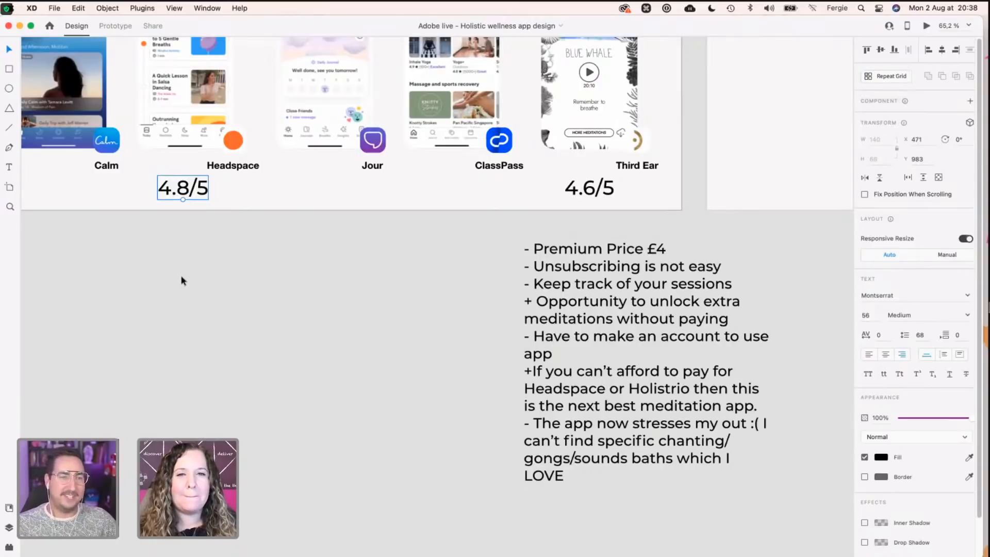
Step: Change the fill of both the Headspace and Third Ear ratings to a golden yellow
left_click(574, 192, "shift")
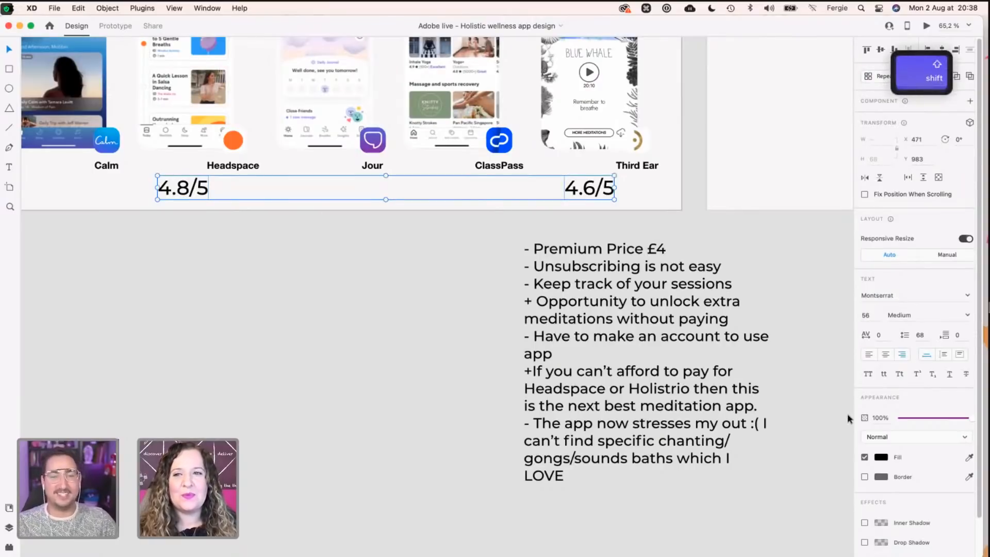
left_click(882, 458)
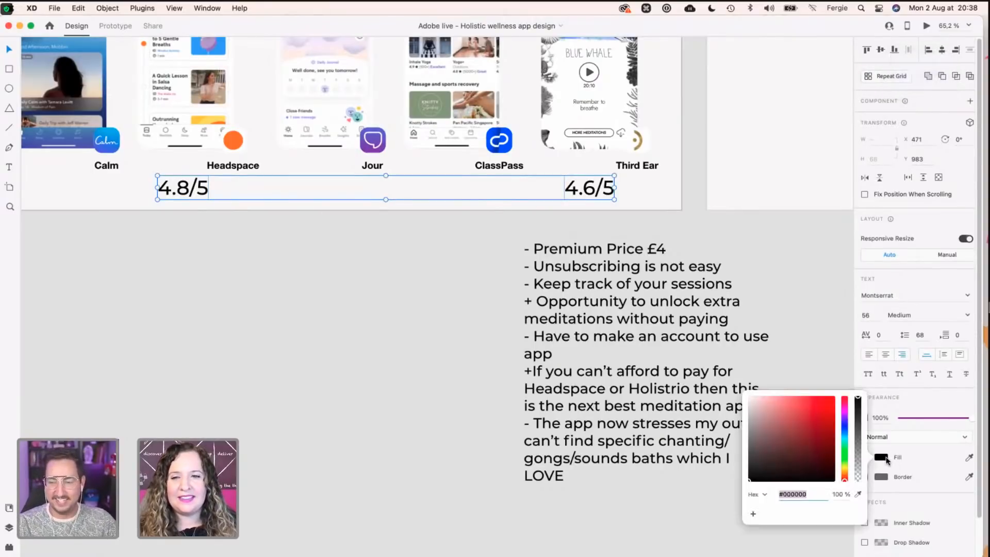
left_click(845, 472)
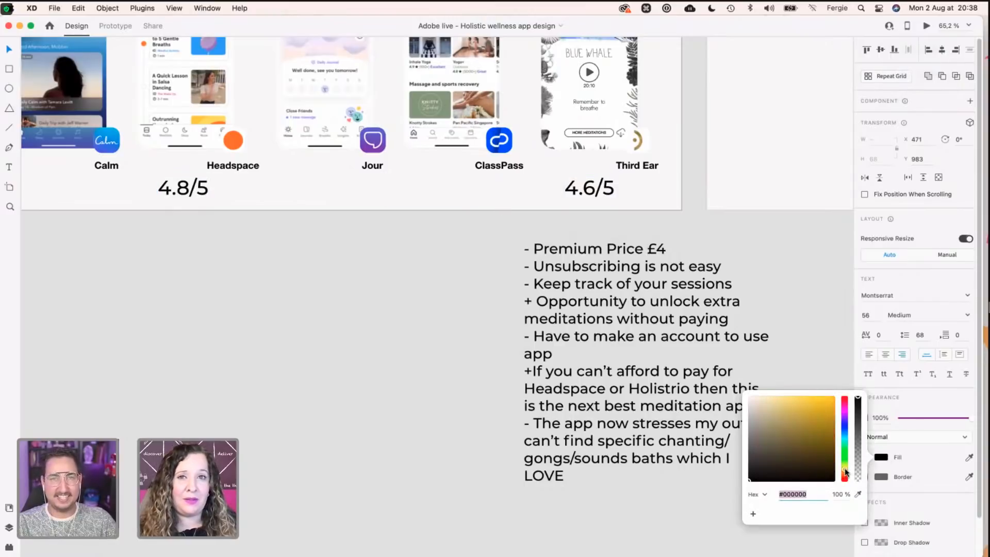
left_click_drag(830, 420, 832, 407)
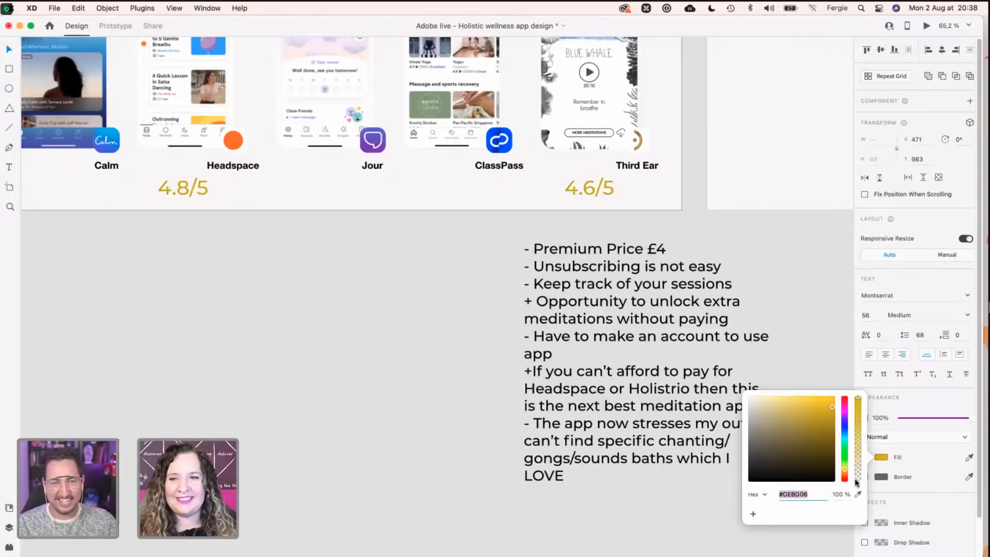
left_click_drag(845, 471, 844, 471)
left_click(488, 312)
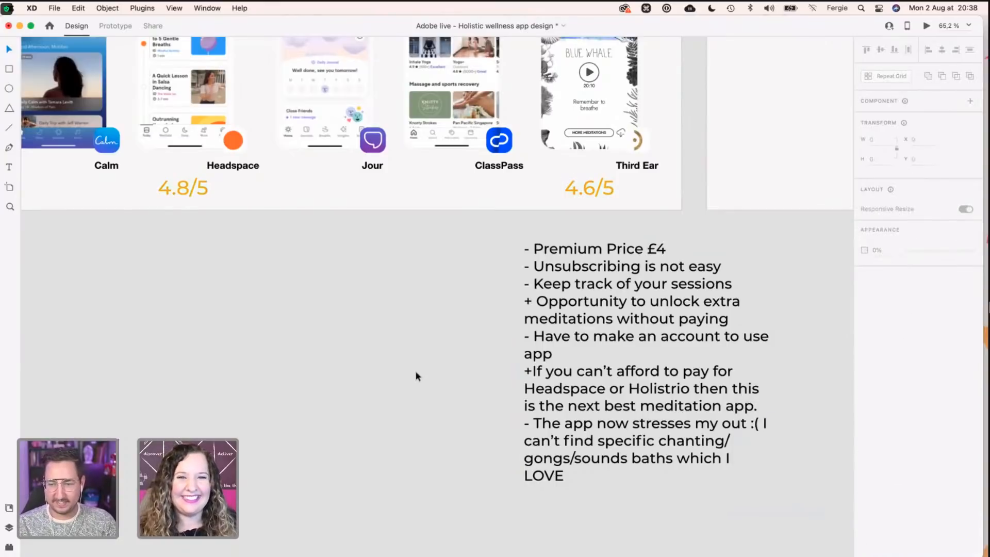
Step: Add an asterisk at the end of the Headspace and Third Ear ratings, making them 4.8/5* and 4.6/5*
double_click(200, 192)
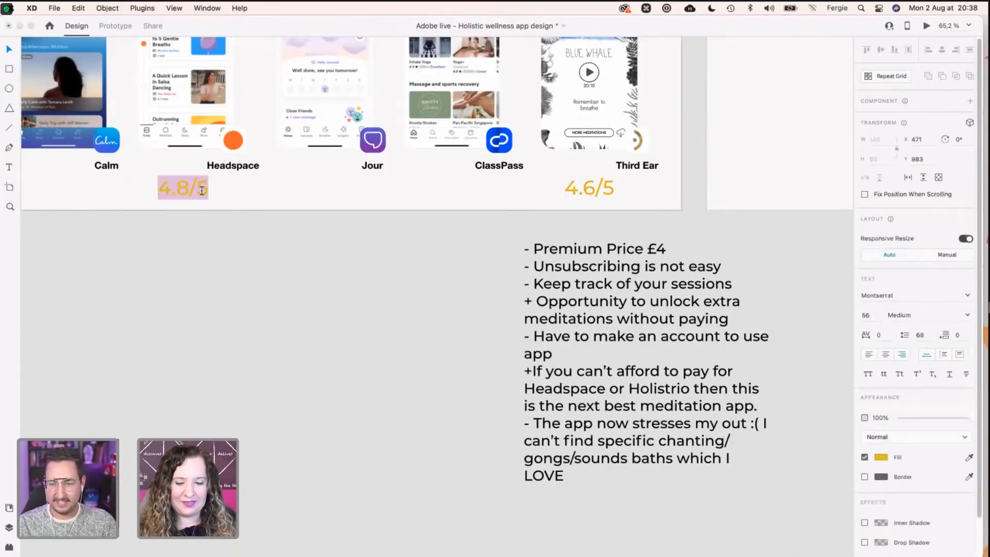
type("*")
double_click(610, 192)
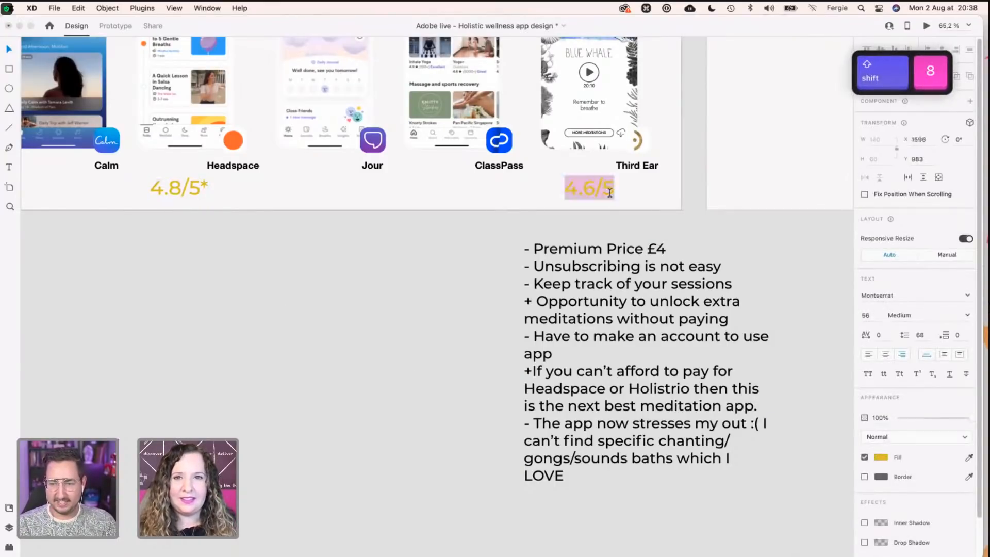
type("*")
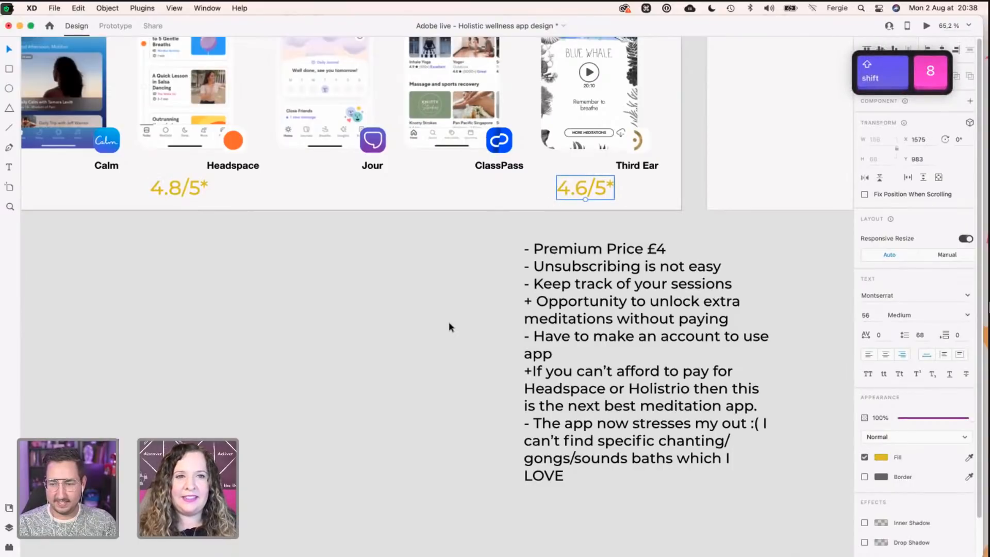
Step: Switch to Chrome and read the full Editors' Choice text on the Headspace store page
key("ctrl+Right")
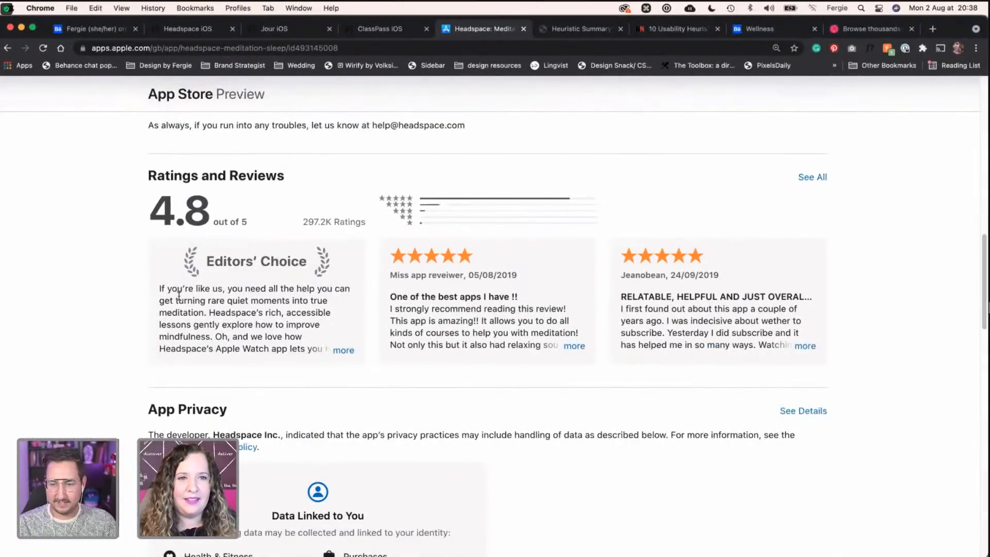
left_click(344, 351)
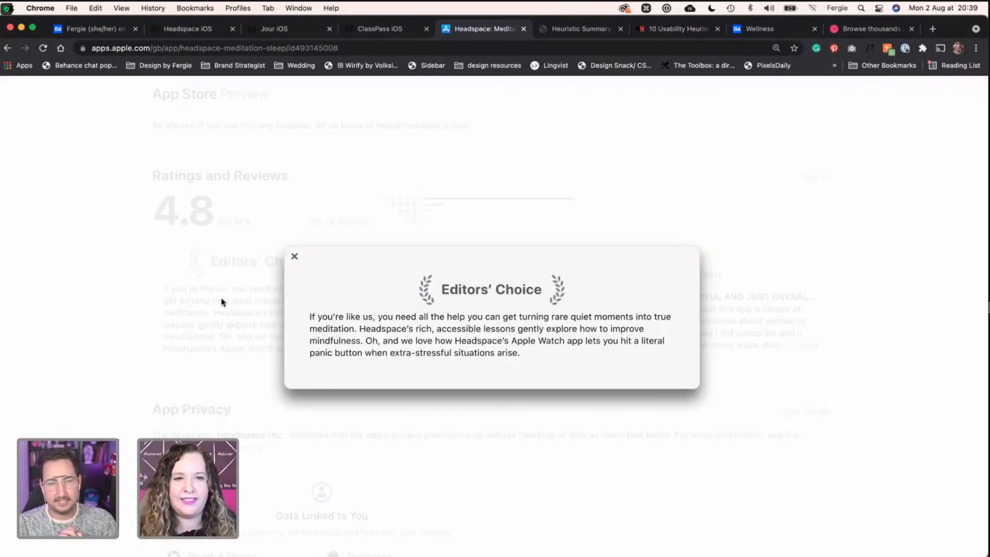
Step: Close the Editors' Choice text, open the full list of Headspace ratings and reviews, and skim the user reviews
left_click(293, 256)
left_click(809, 176)
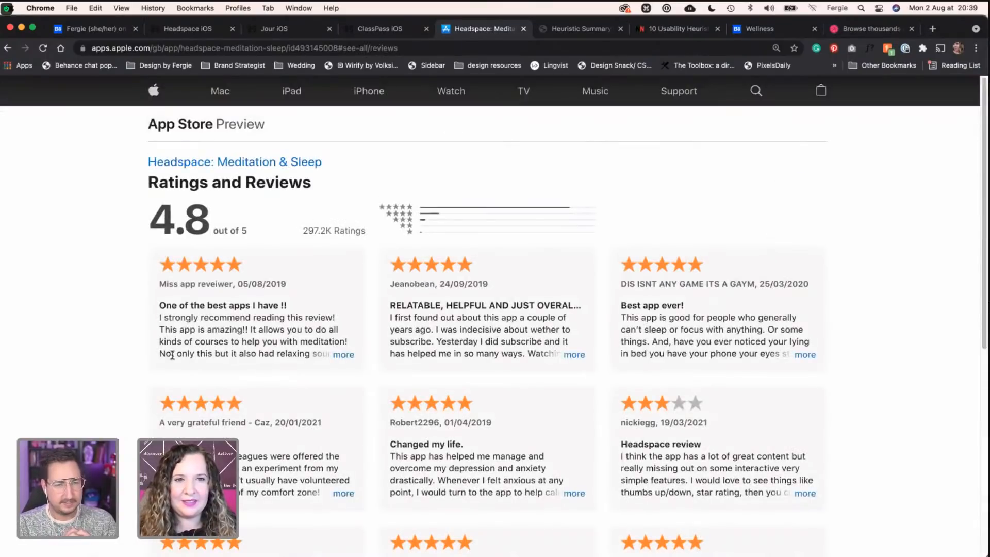
scroll(207, 330, "down", 3)
scroll(130, 358, "down", 2)
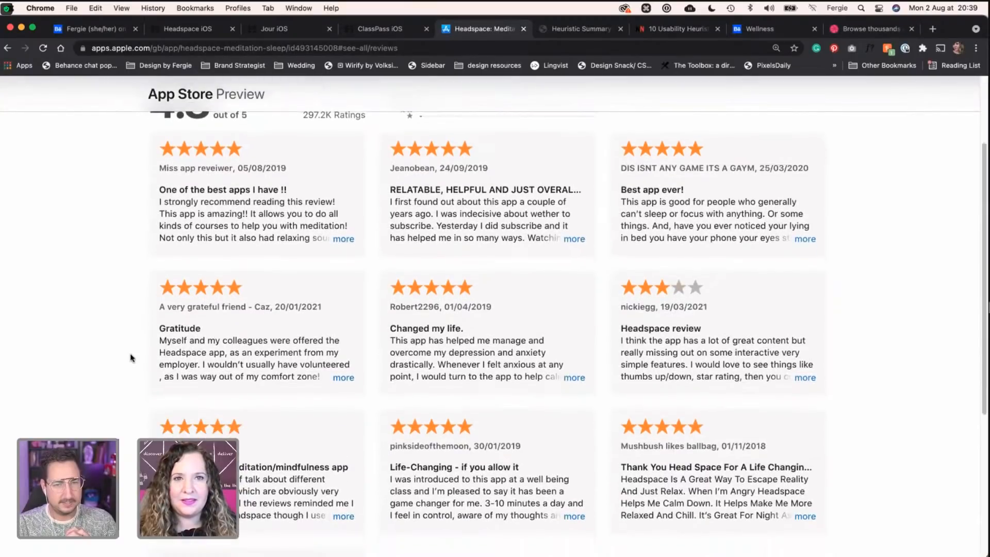
scroll(130, 358, "down", 10)
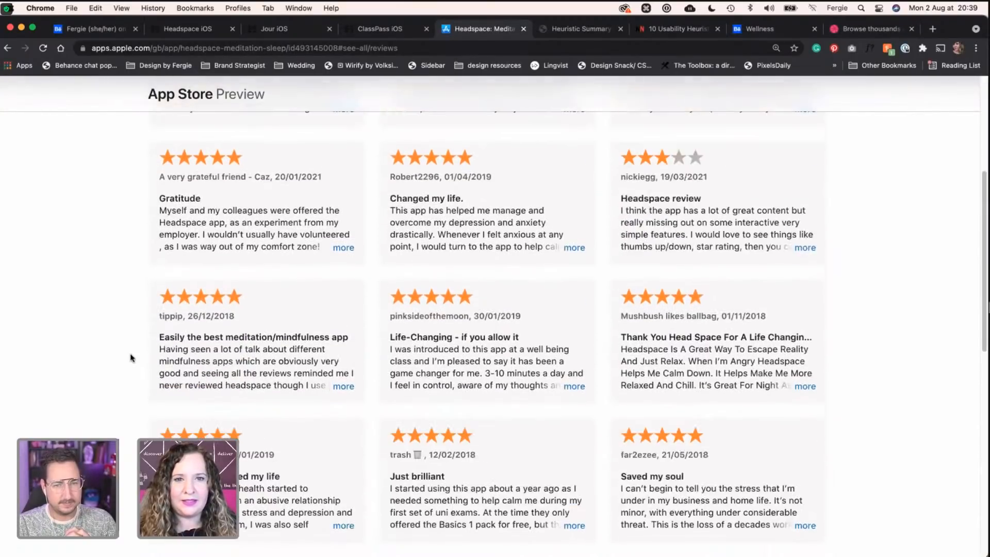
scroll(131, 358, "down", 2)
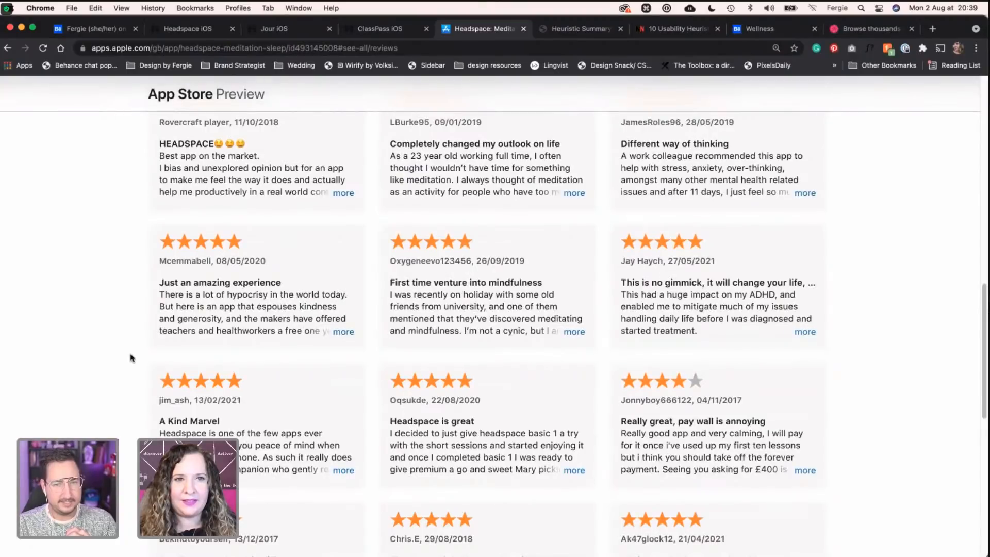
scroll(130, 358, "down", 5)
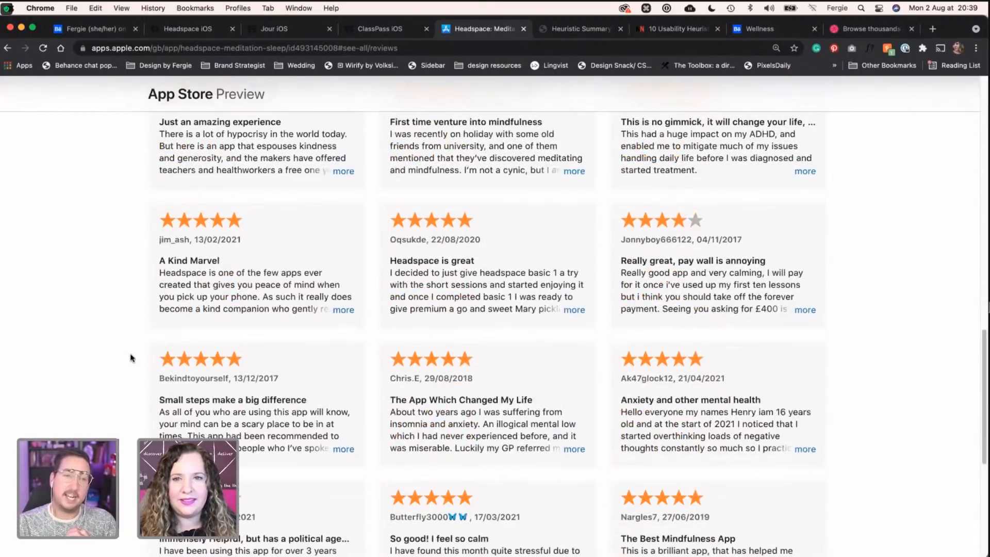
scroll(130, 358, "down", 2)
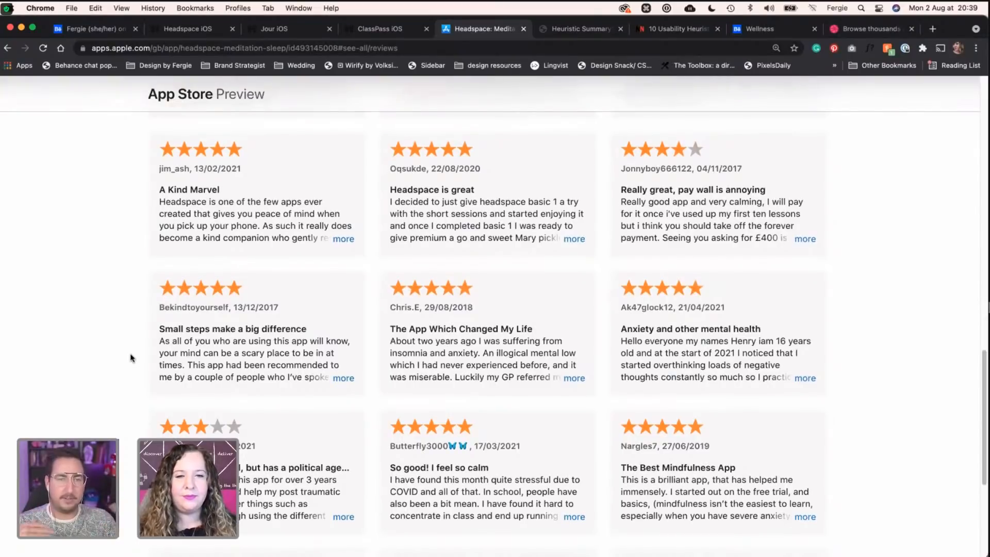
scroll(130, 358, "down", 4)
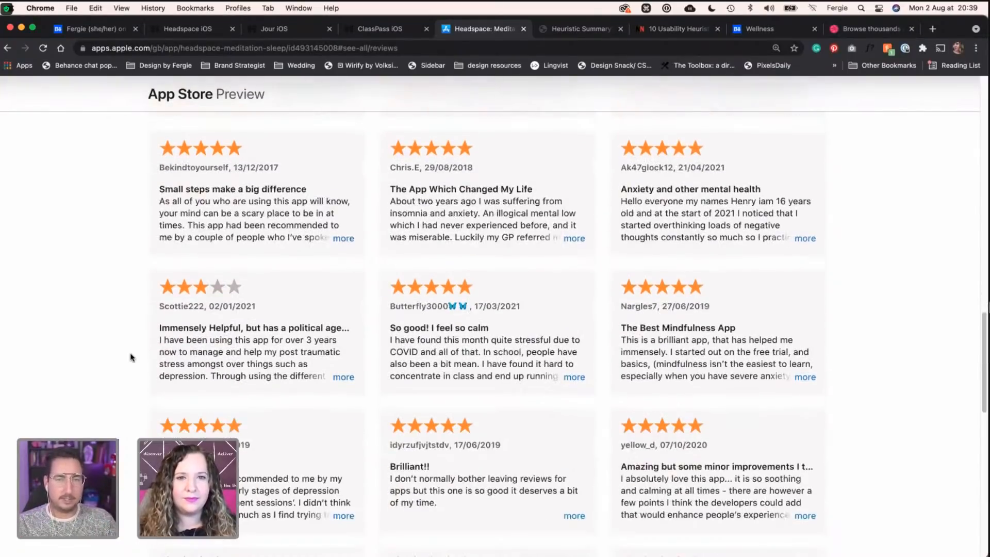
scroll(130, 358, "down", 1)
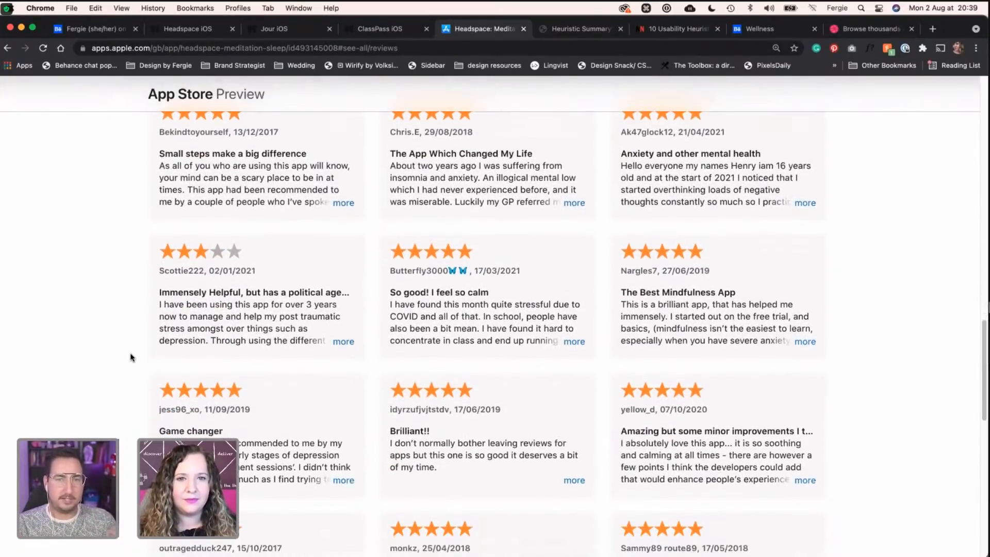
Step: Open the full five-star review titled "So good! I feel so calm" and copy its title
left_click(578, 344)
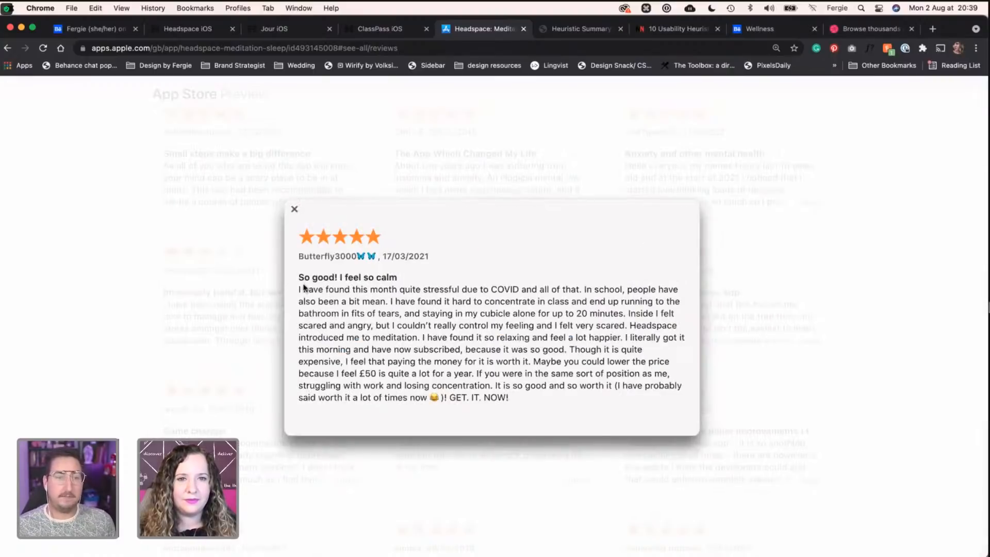
left_click_drag(298, 278, 398, 289)
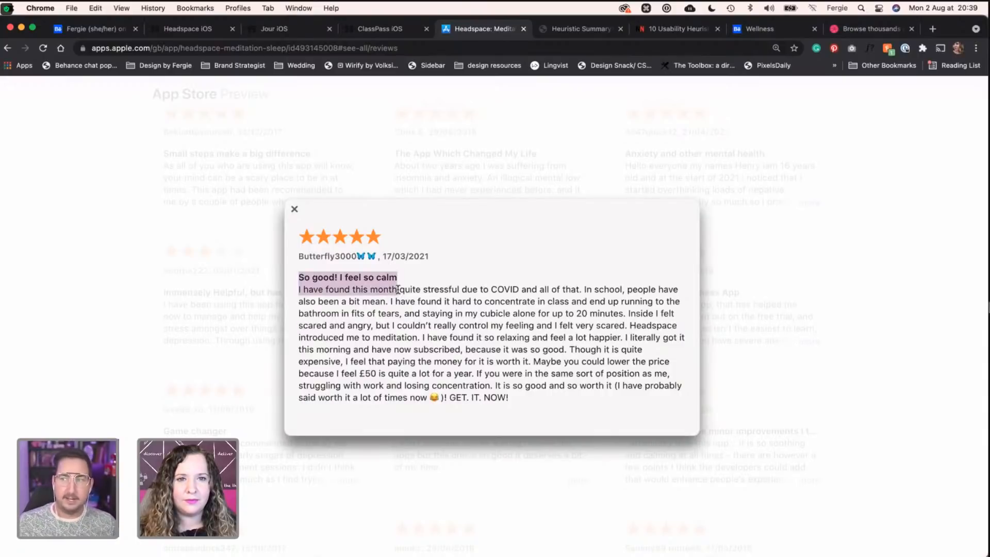
mouse_move(397, 290)
left_mouse_down()
mouse_move(458, 288)
mouse_move(401, 278)
left_mouse_up()
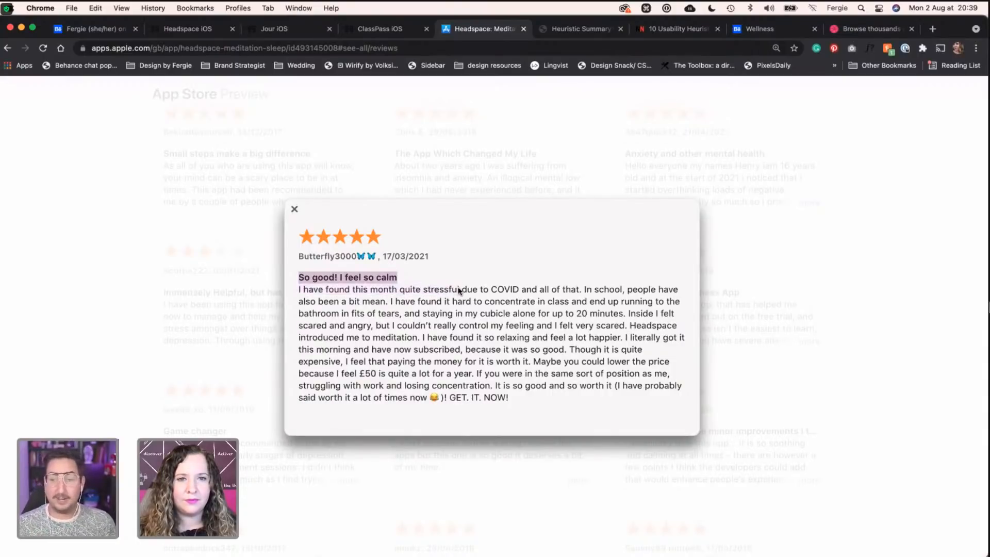
key("super+c")
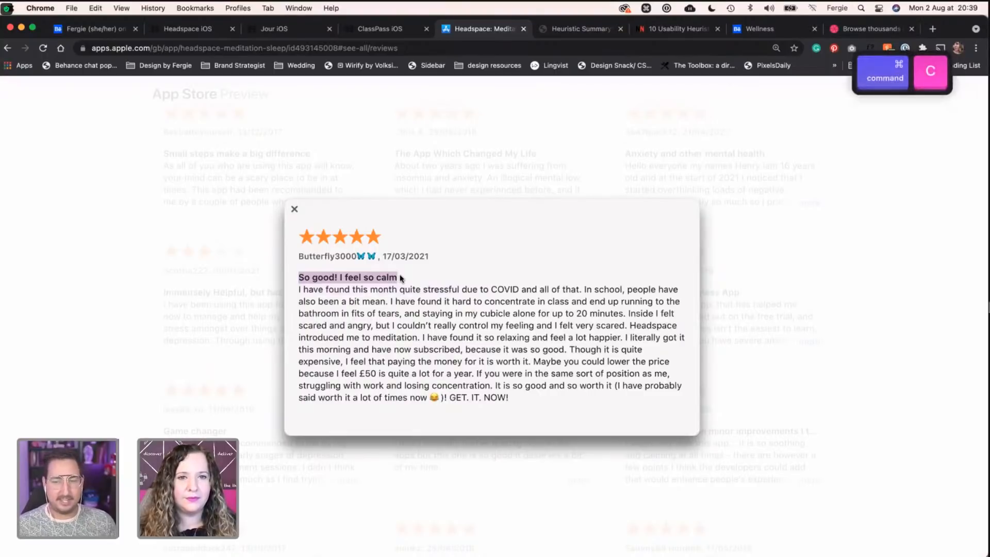
Step: Switch to Adobe XD, duplicate the Third Ear notes below Headspace and replace the copy's text with "+ So good! I feel so calm"
key("ctrl+Left")
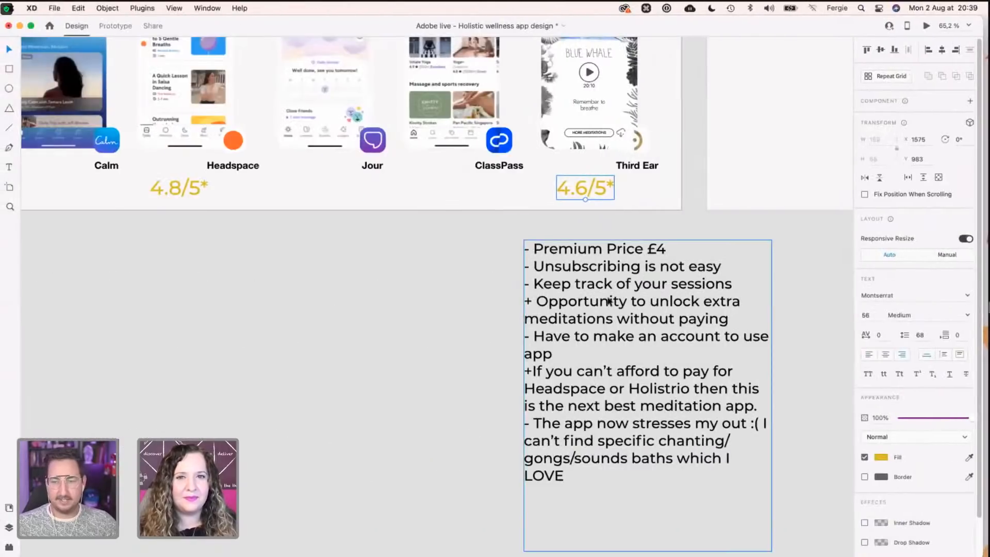
left_click_drag(609, 301, 217, 292)
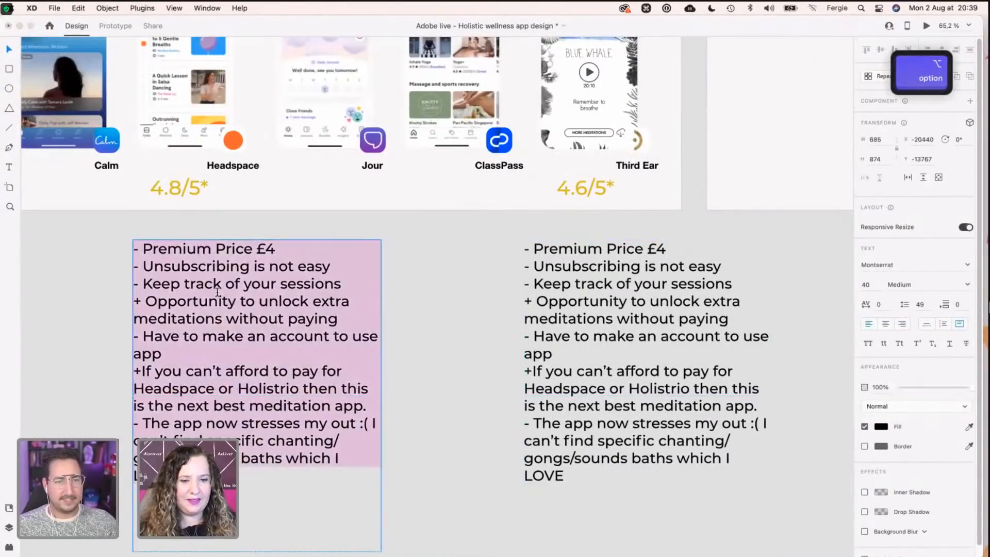
key("BackSpace")
key("super+v")
Step: Switch to Chrome, open the review "Fantastic must have mindfulness App that just gets better!" and copy the words "beautiful App"
key("ctrl+Right")
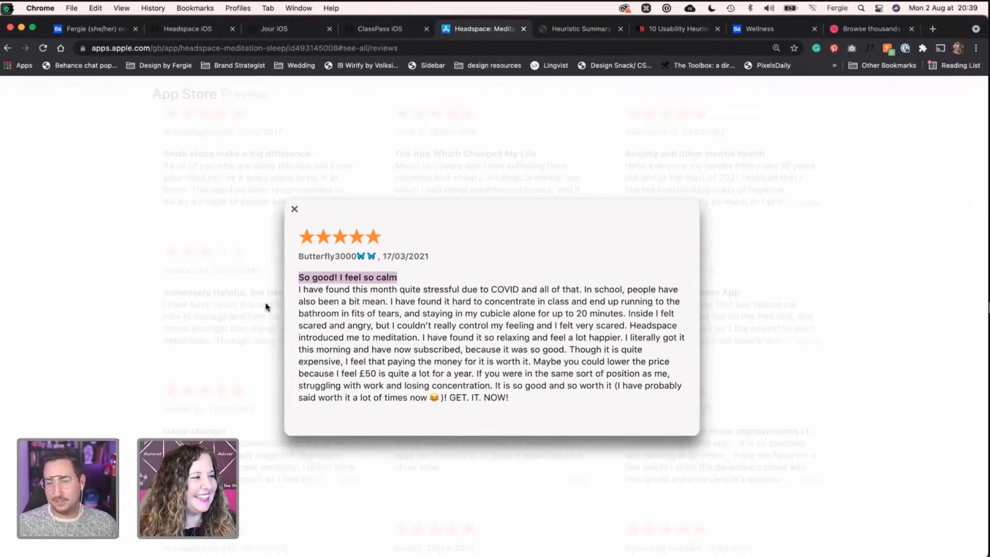
left_click(261, 324)
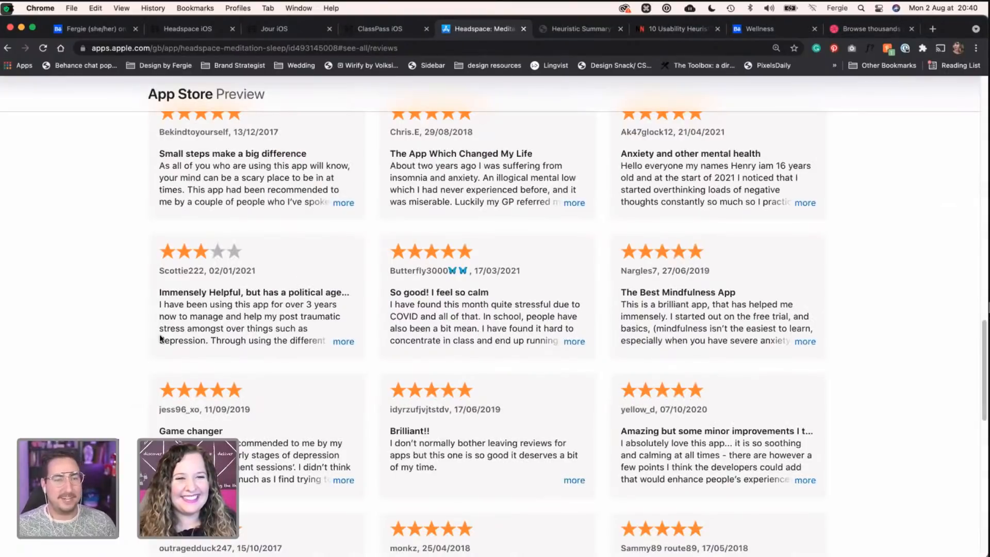
scroll(161, 339, "down", 7)
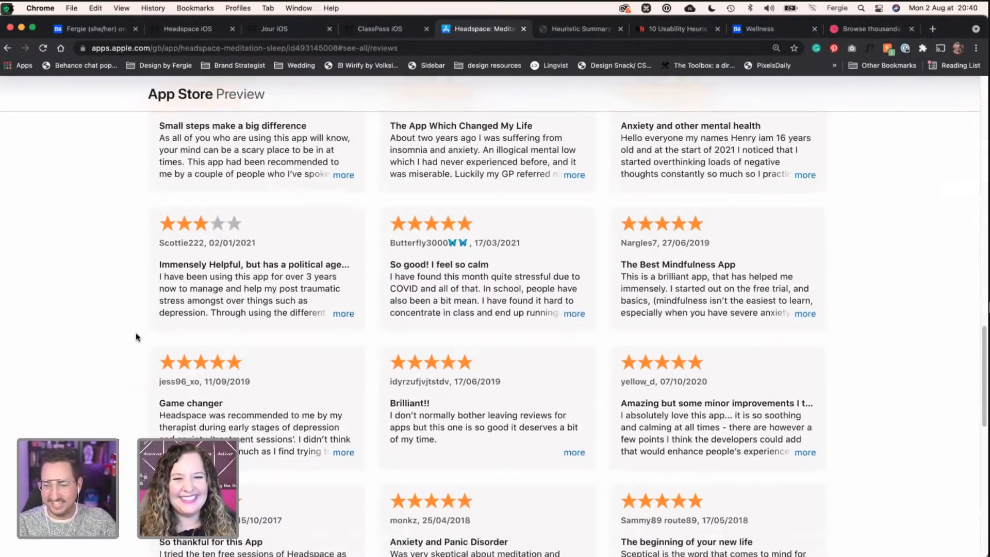
scroll(135, 334, "down", 2)
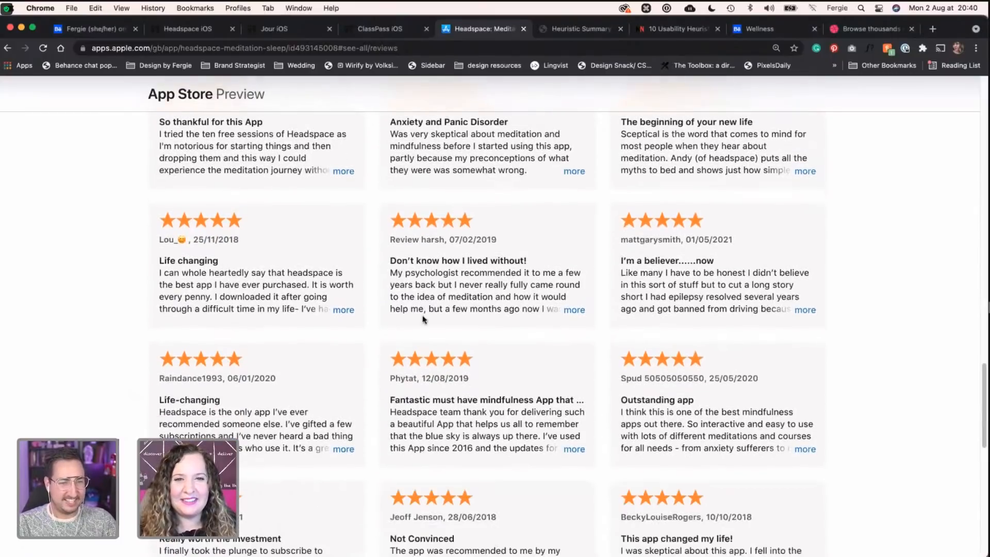
scroll(425, 314, "down", 4)
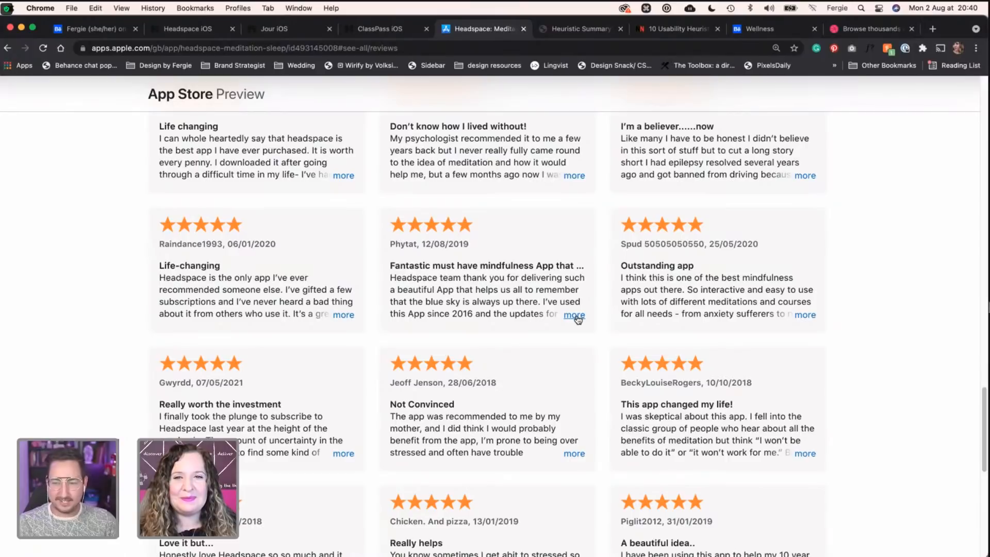
left_click(574, 315)
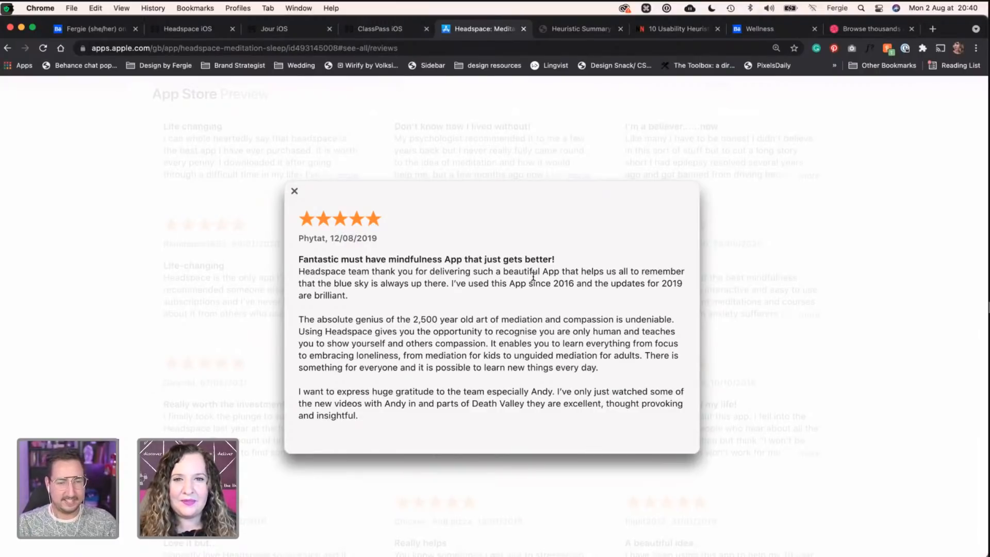
left_click_drag(503, 271, 558, 268)
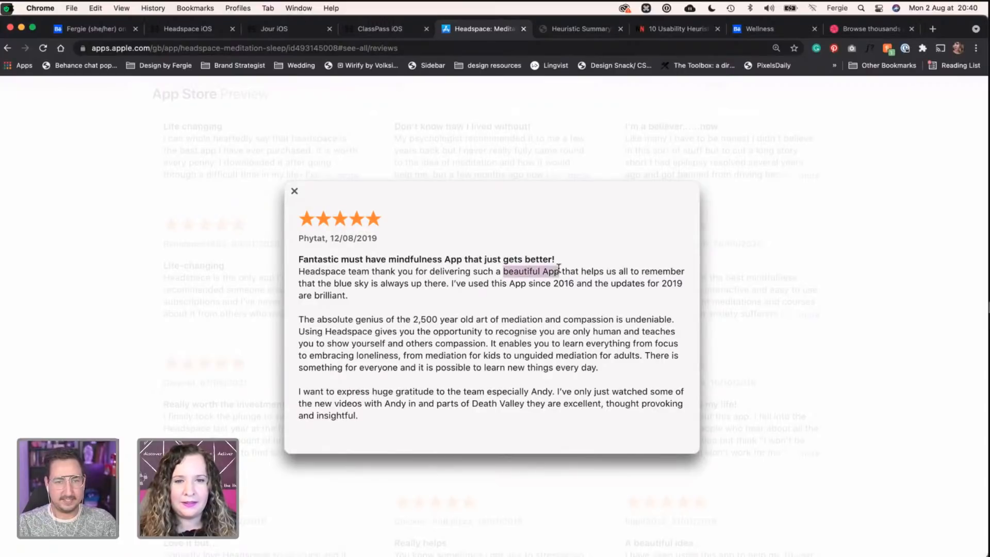
key("super+c")
Step: Switch to Adobe XD and add "+ beautiful App" as a new line in the Headspace notes
key("super+Tab")
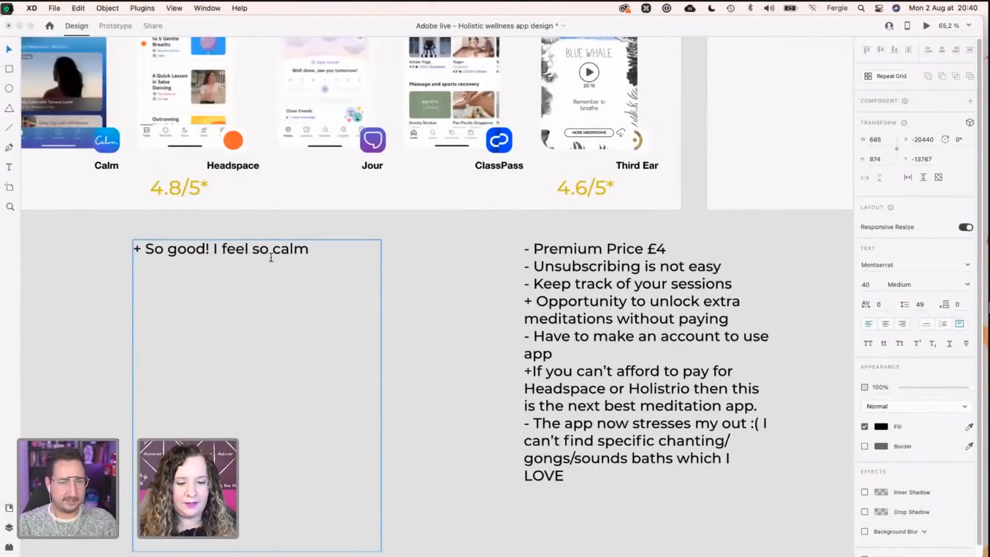
key("Return")
type("+")
key("super+v")
Step: Switch to Chrome, open the "Not Convinced" review and copy its remark about the narrator/guide being a mixture of annoying and patronising
key("super+Tab")
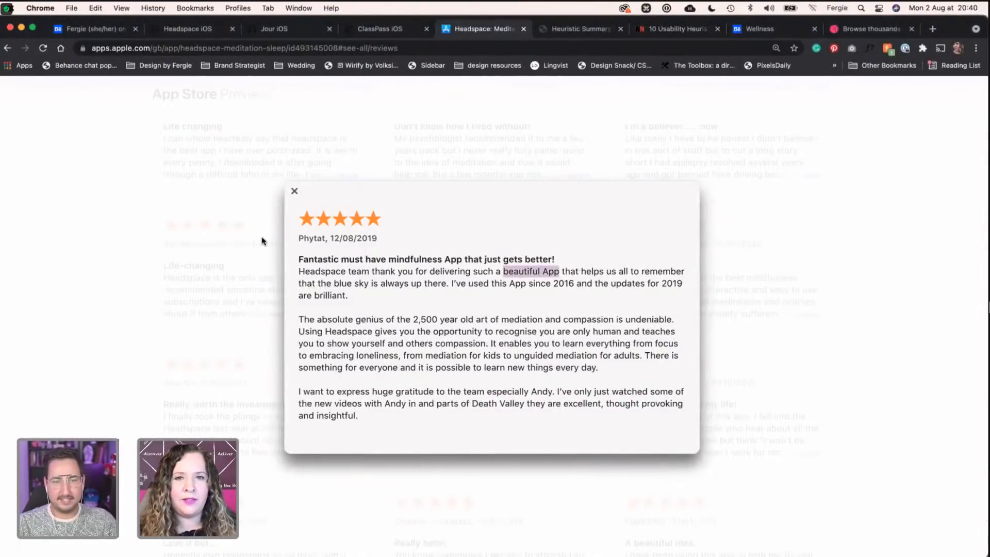
left_click(262, 241)
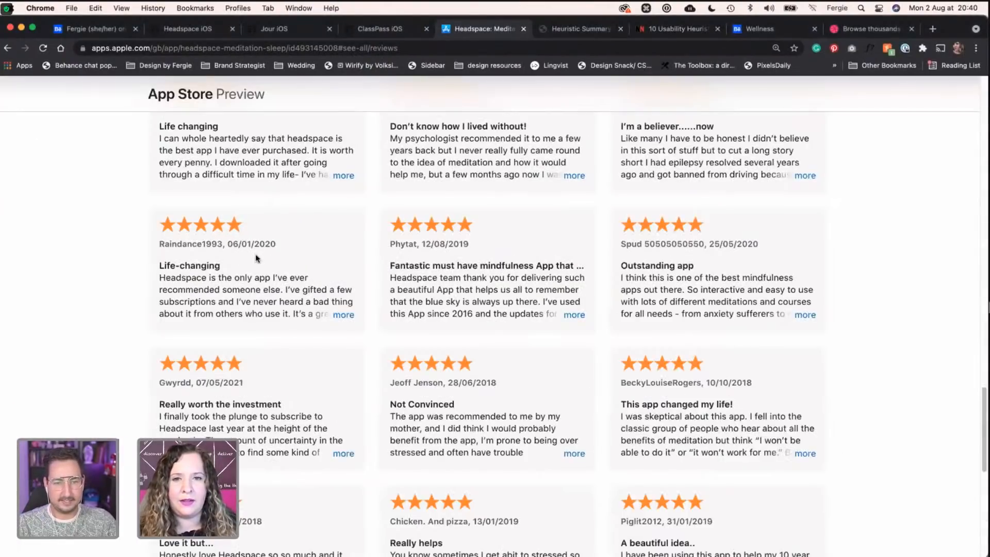
scroll(255, 258, "down", 2)
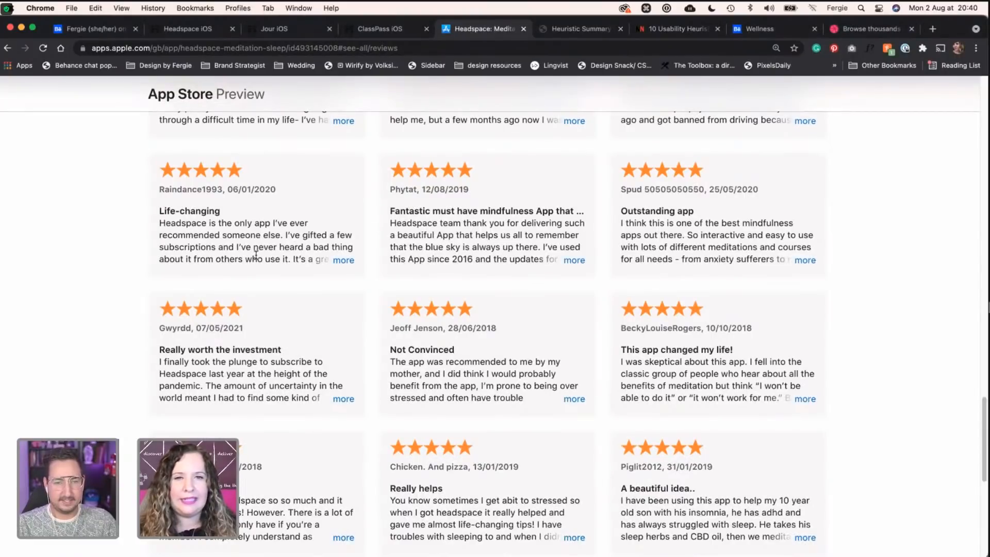
scroll(158, 245, "down", 3)
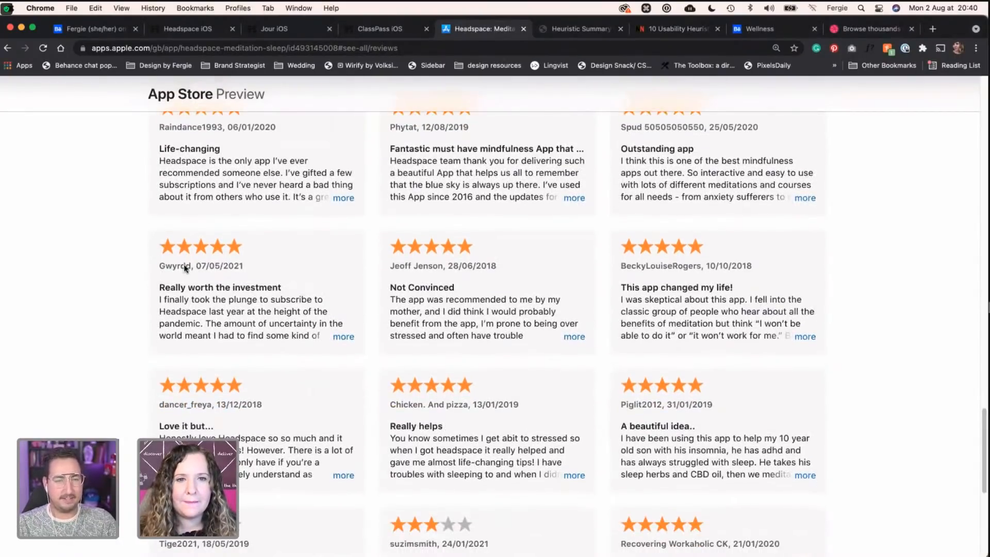
scroll(185, 265, "up", 1)
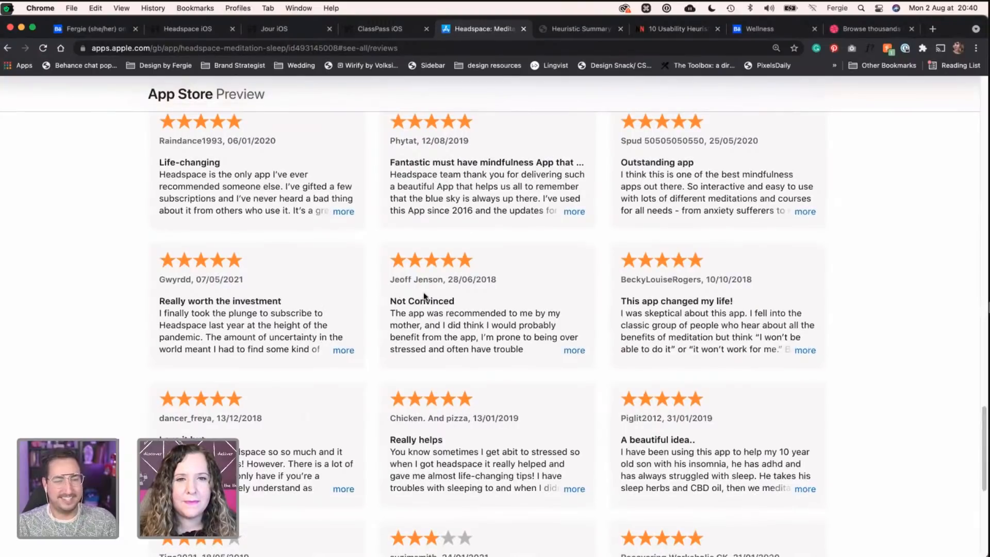
left_click(574, 351)
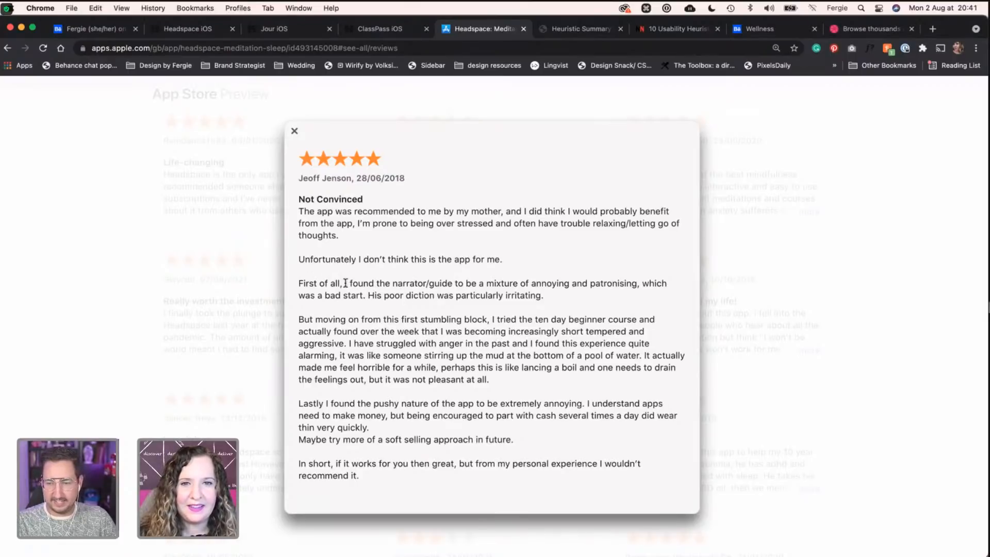
left_click_drag(345, 282, 638, 279)
key("super+c")
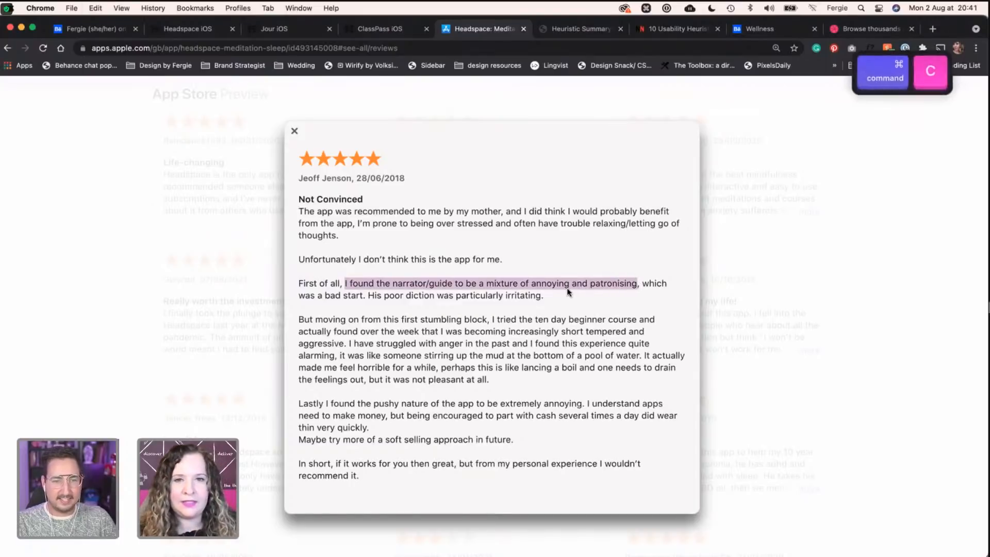
Step: Switch to Adobe XD and add the line "- I found the narrator/guide to be a mixture of annoying and patronising" to the Headspace notes
key("super+Tab")
key("Return")
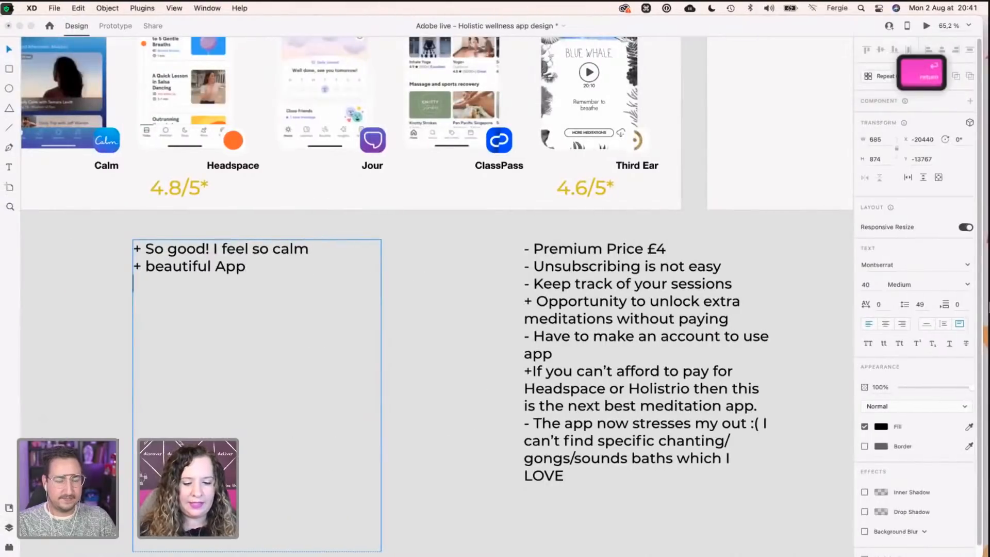
type("-")
key("super+v")
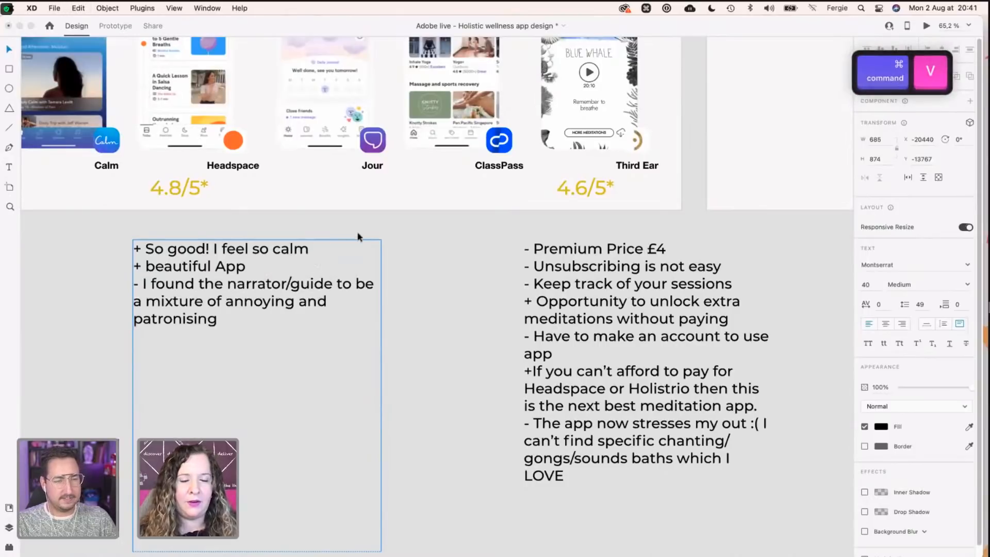
Step: Switch to Chrome, open the review "Learning to take time out and breathe is good but" and copy "The breathing is very important"
key("super+Tab")
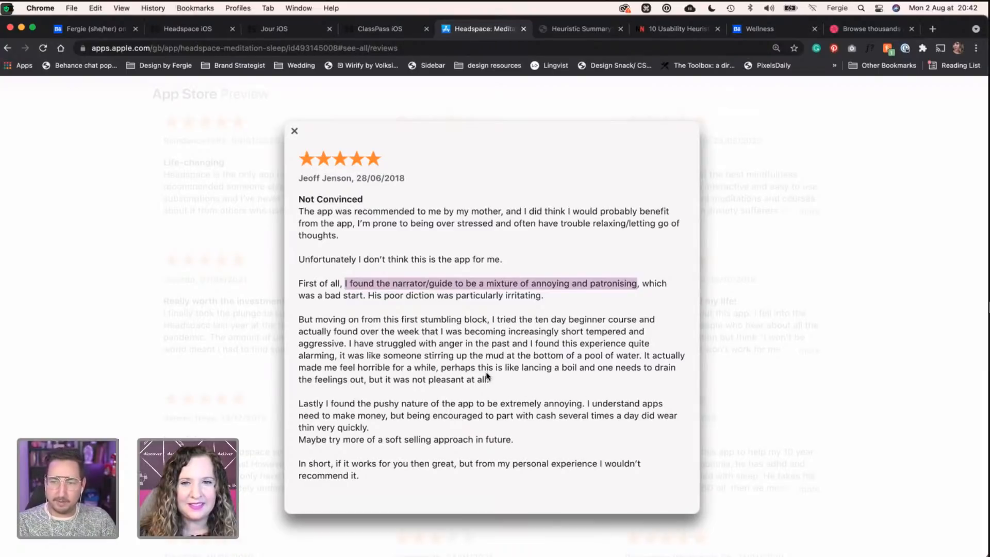
left_click(207, 347)
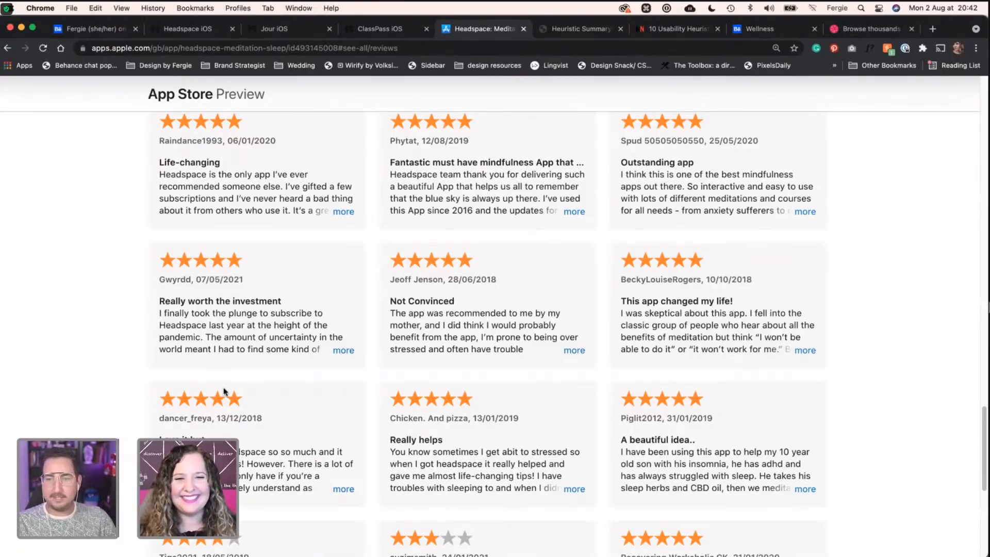
scroll(224, 391, "down", 3)
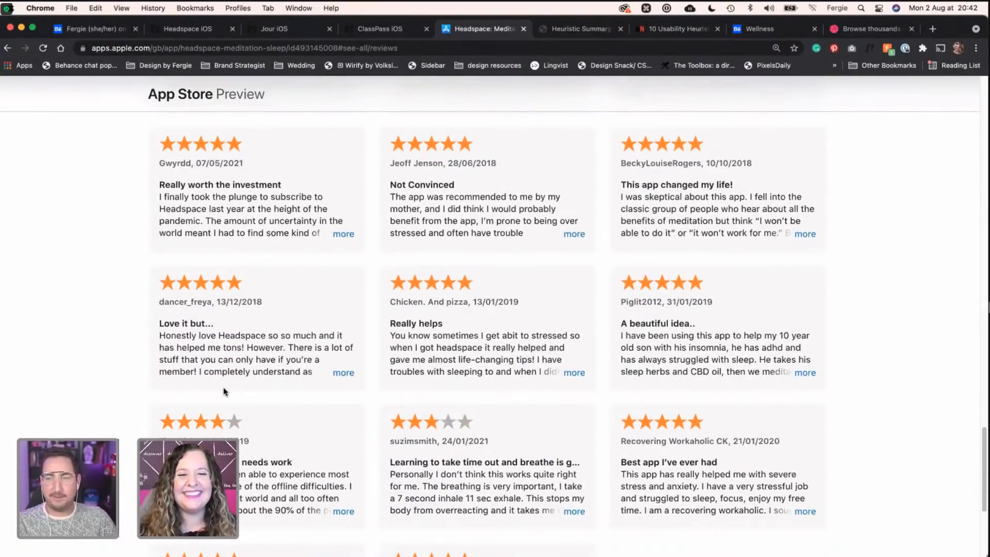
scroll(224, 392, "down", 4)
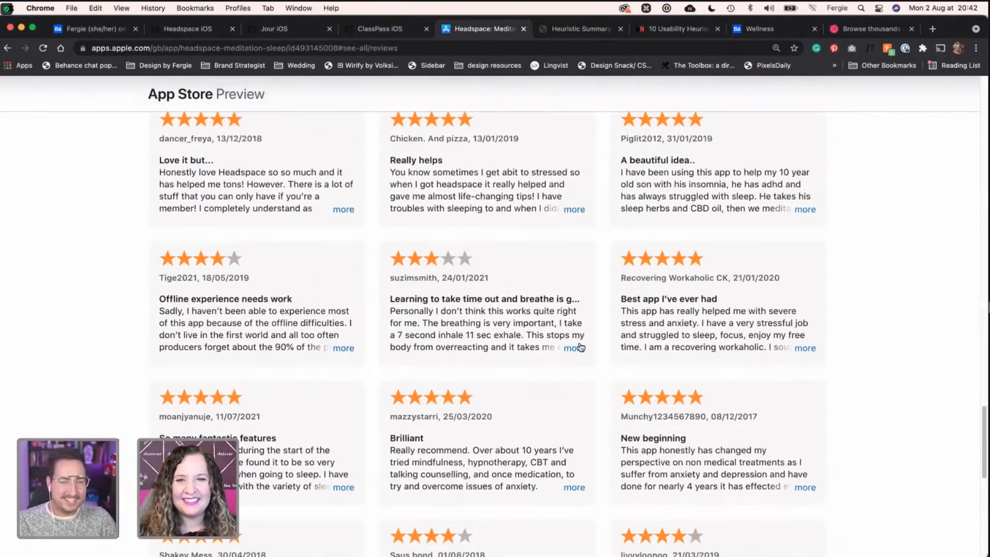
left_click(572, 348)
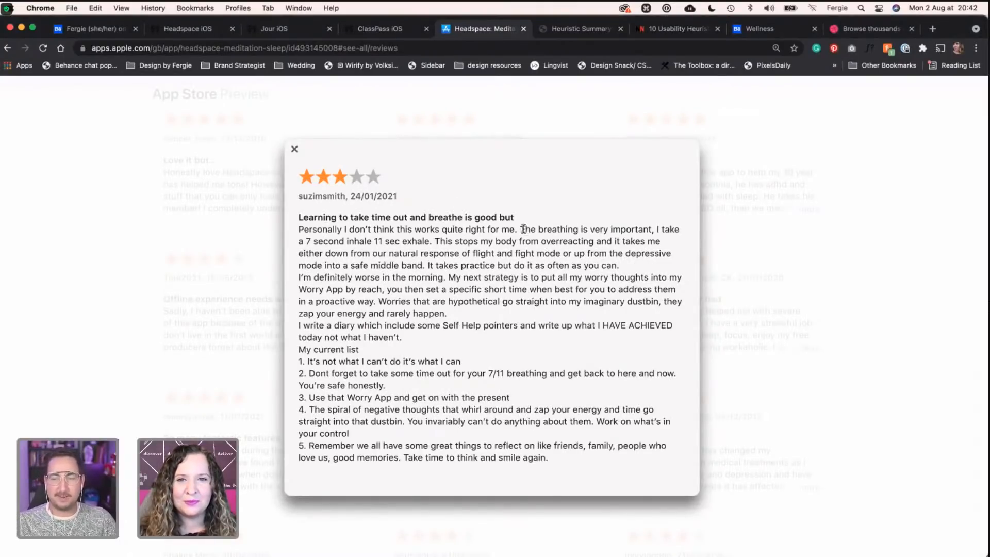
left_click_drag(520, 229, 651, 229)
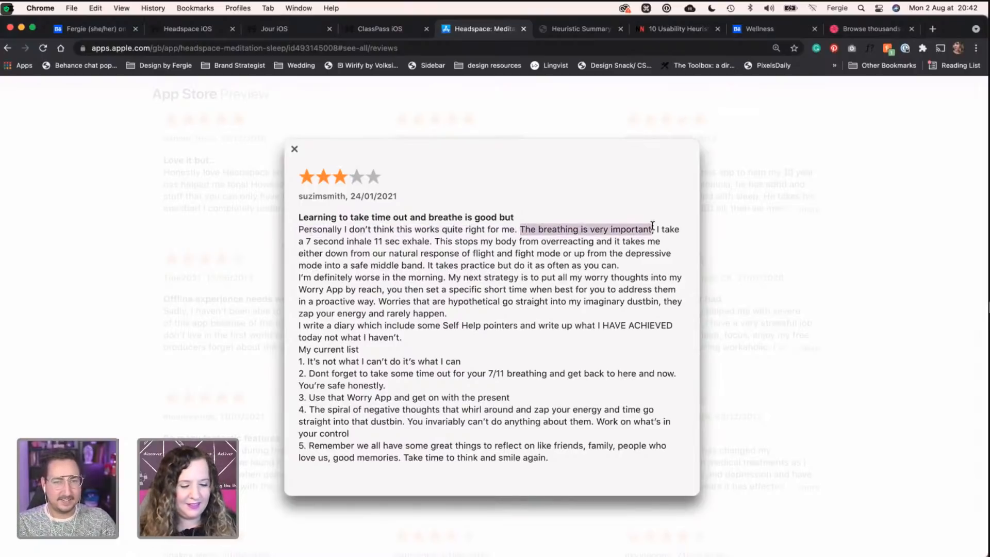
key("super+c")
Step: Switch to Adobe XD and add the line "+ The breathing is very important" to the Headspace notes
key("ctrl+Left")
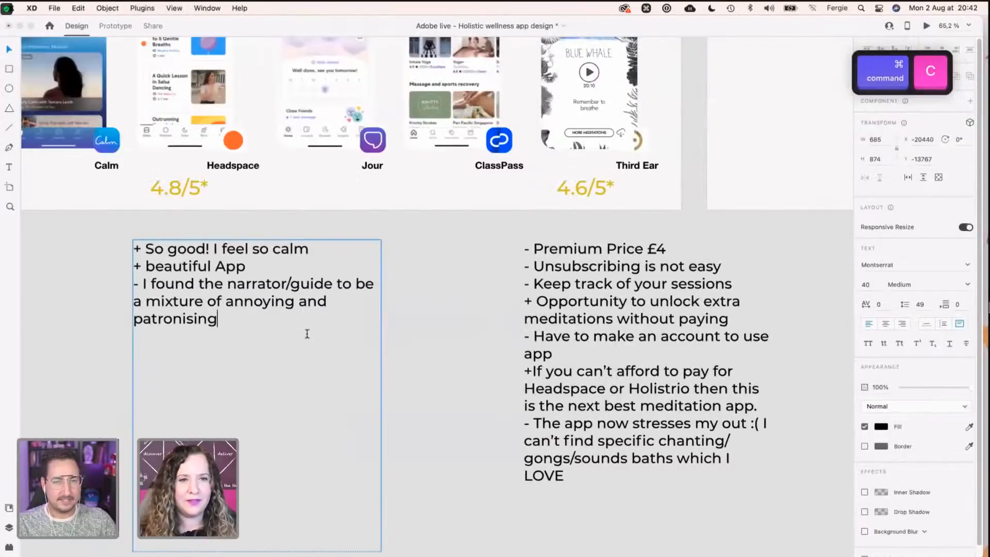
key("Return")
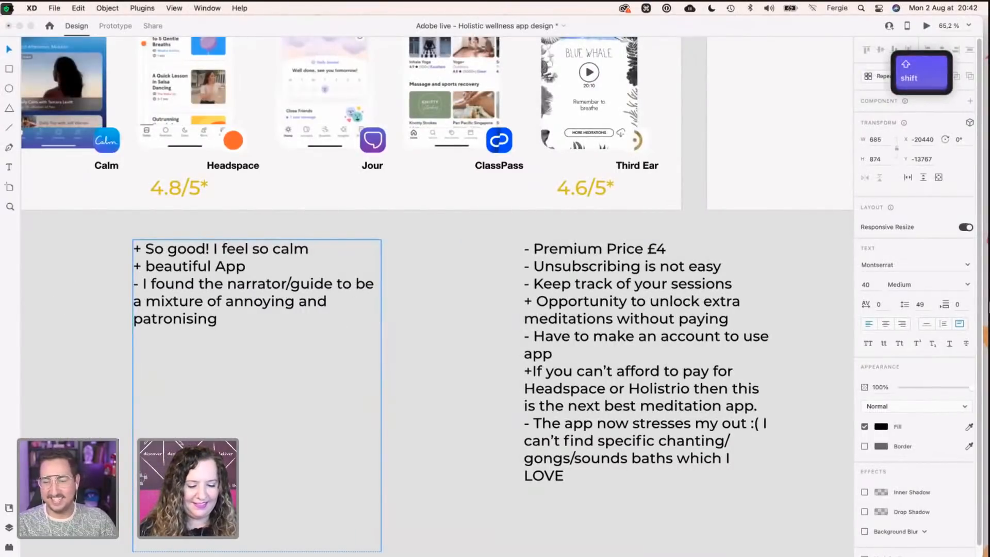
type("+")
key("super+v")
Step: Switch to Chrome and read the open review's passage about putting worry thoughts into a Worry App
key("ctrl+Right")
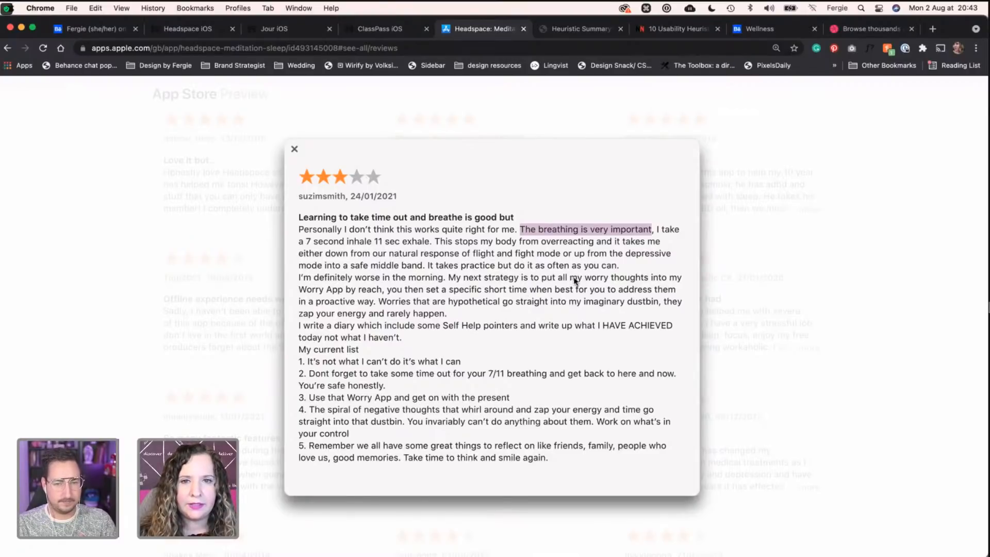
left_click_drag(449, 277, 452, 288)
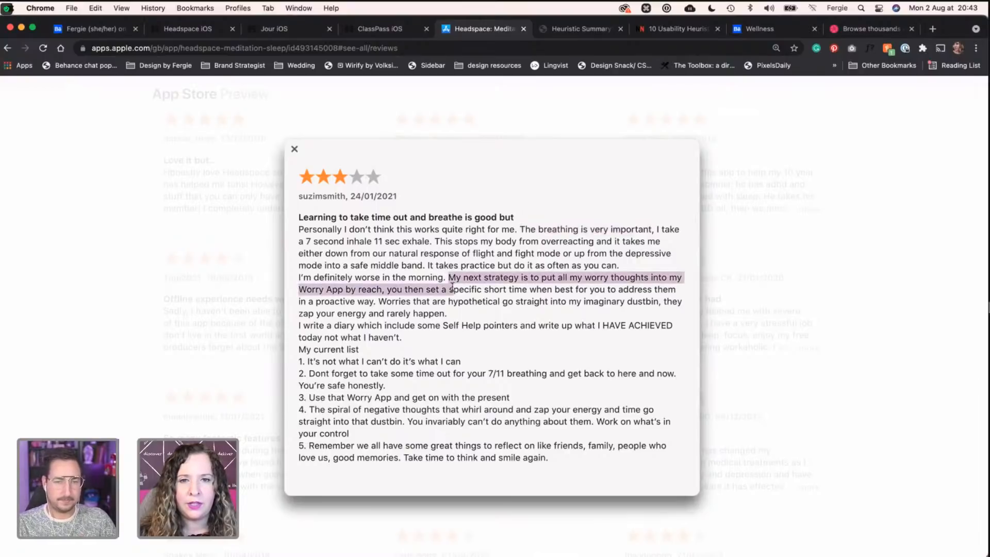
left_click(462, 276)
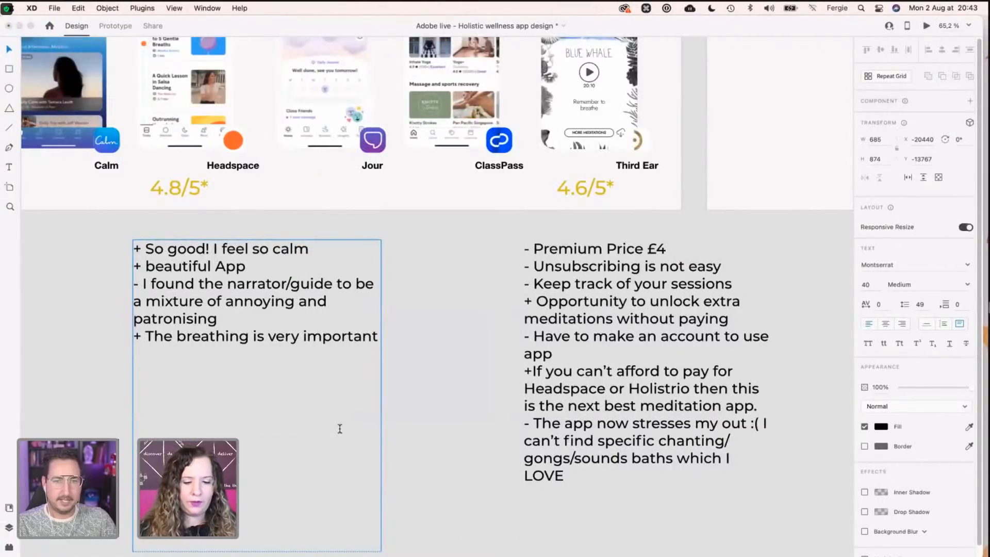
Step: Switch to Adobe XD and add the line "- No journalling" to the Headspace notes
key("Return")
type("- N")
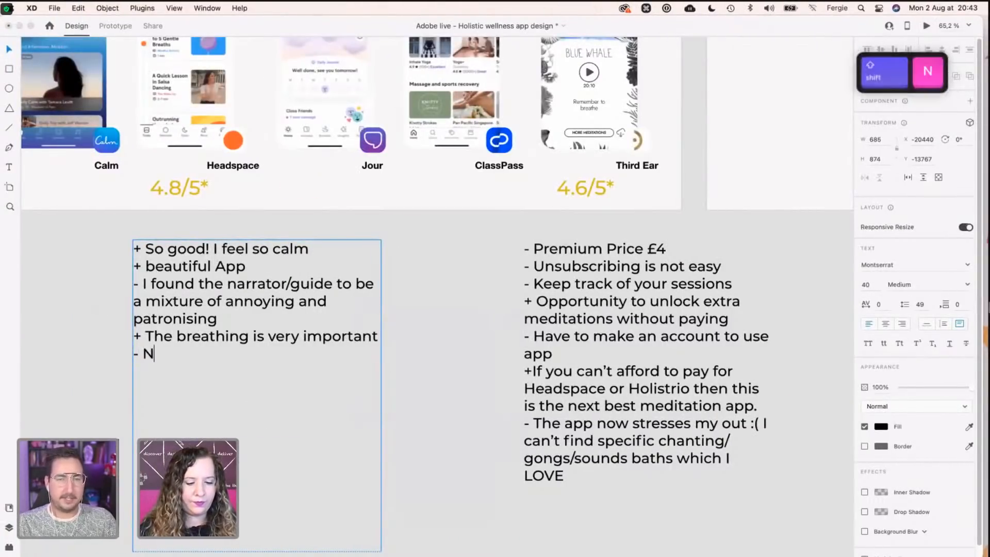
type("o journalling")
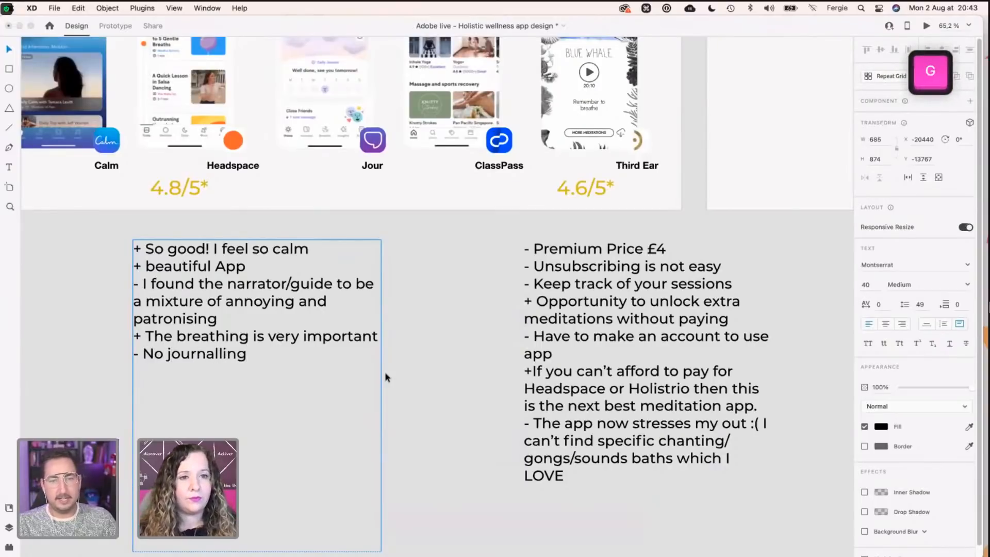
Step: Switch to Chrome, close the open review and look through further Headspace reviews for critical feedback
key("ctrl+Right")
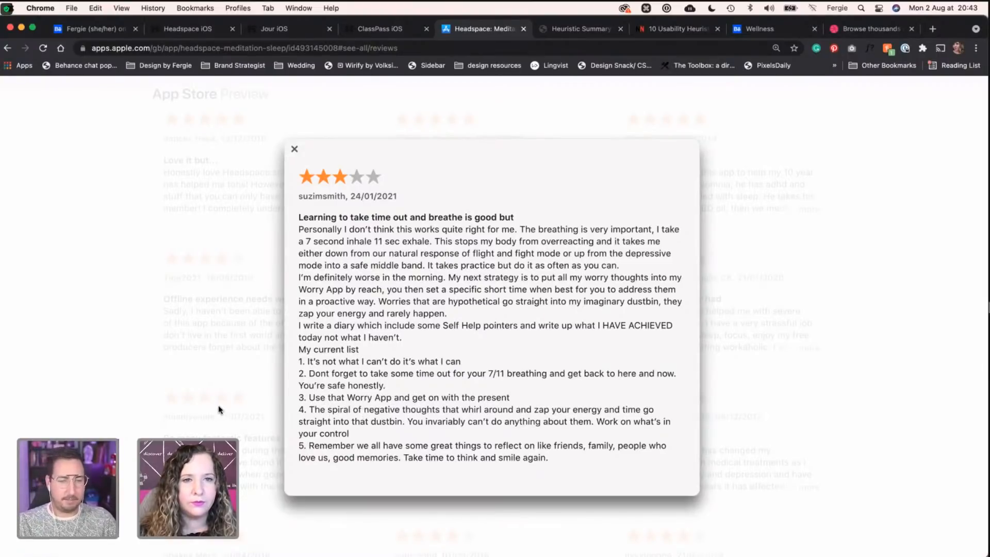
left_click(230, 396)
scroll(230, 396, "up", 3)
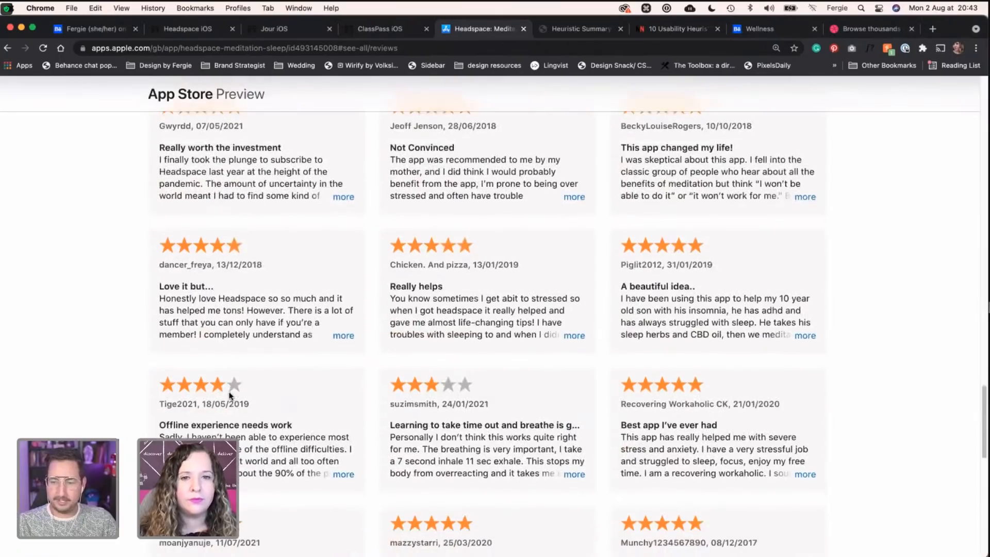
scroll(230, 396, "down", 6)
scroll(230, 396, "down", 10)
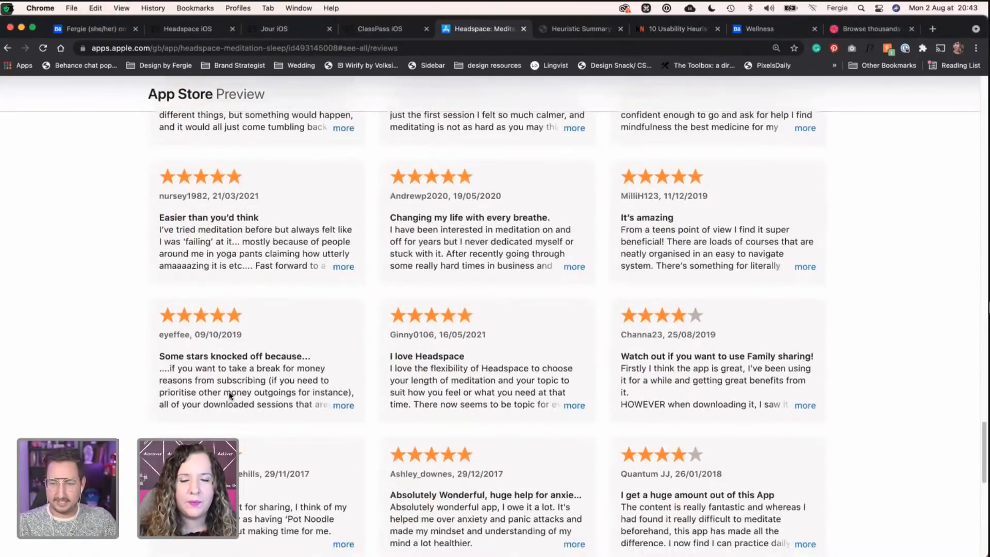
scroll(230, 396, "down", 10)
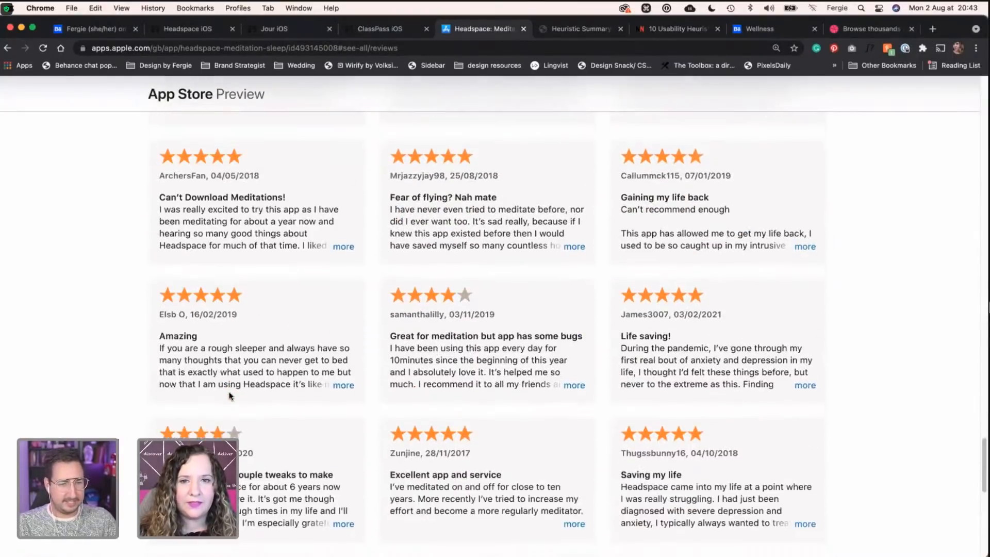
scroll(230, 396, "down", 2)
scroll(230, 396, "up", 3)
scroll(230, 396, "down", 10)
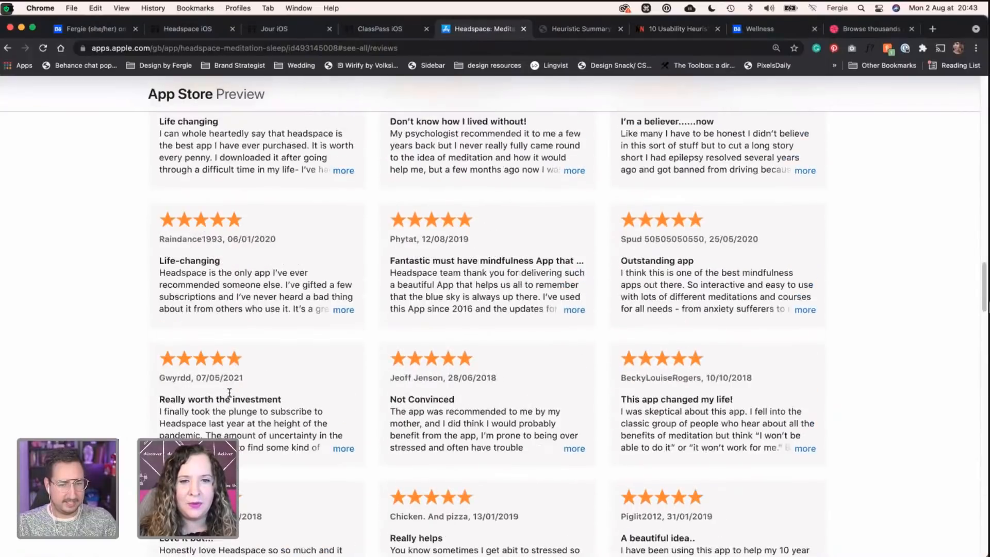
scroll(230, 392, "down", 10)
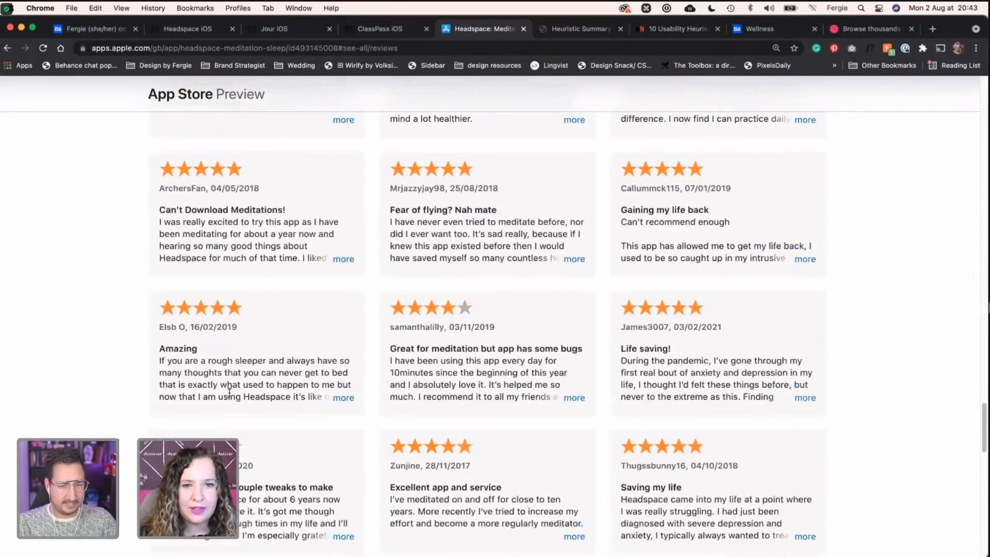
scroll(230, 393, "down", 5)
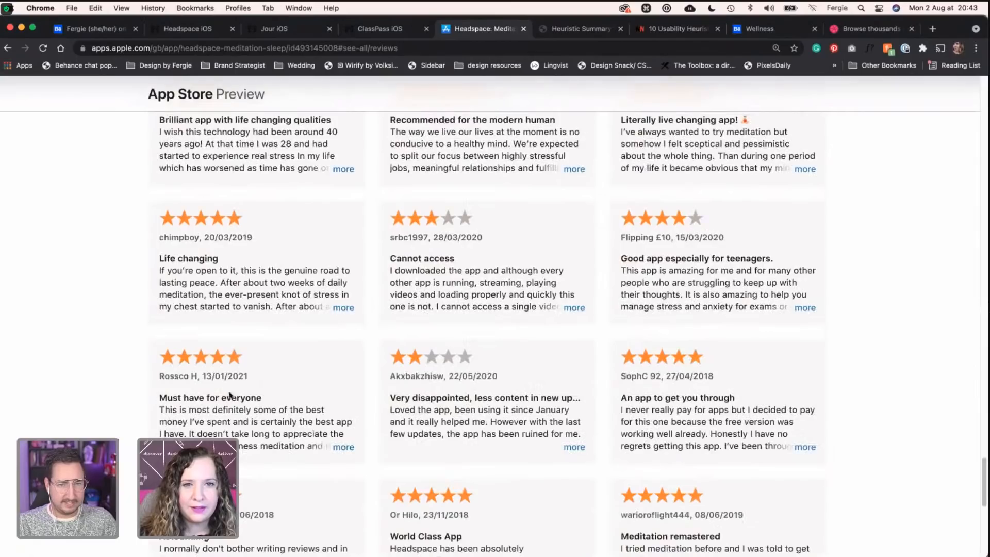
Step: Open the review "Very disappointed, less content in new update" and read its remarks on the changing interface and removed courses and meditations
left_click(572, 447)
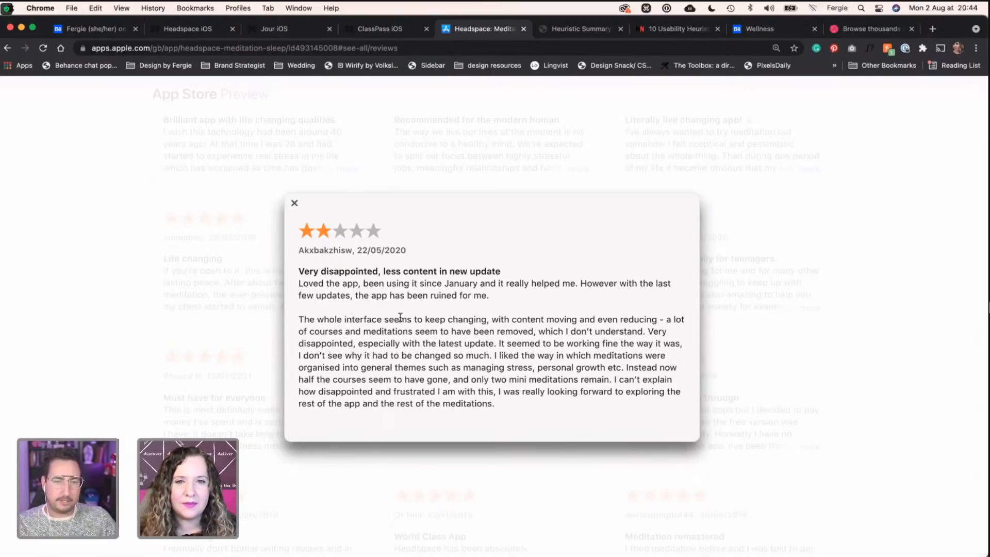
left_click_drag(345, 320, 655, 315)
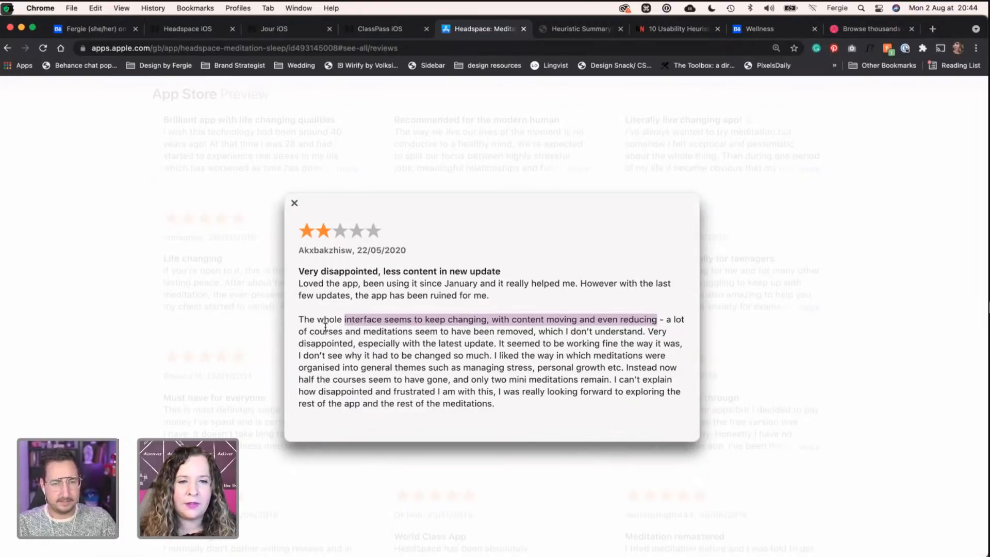
left_click_drag(325, 331, 538, 335)
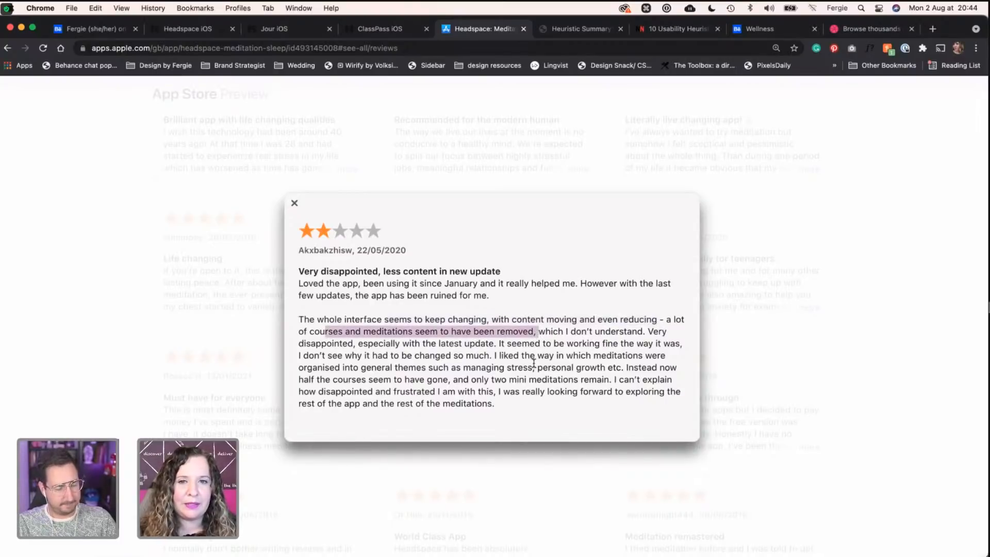
Step: Switch to Adobe XD and add the line "- No longer having access to certain content due to premium tier" to the Headspace notes
key("ctrl+Left")
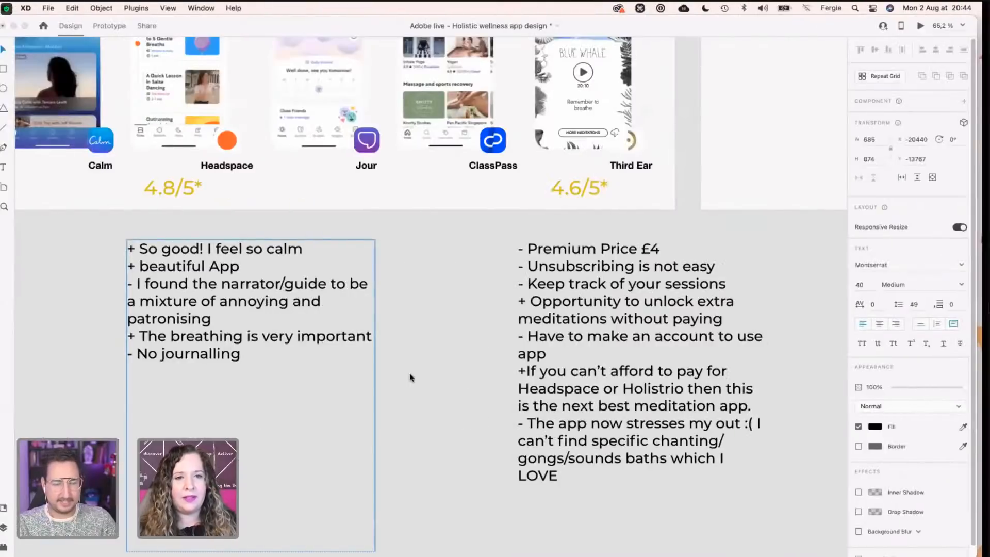
key("Return")
type("- ")
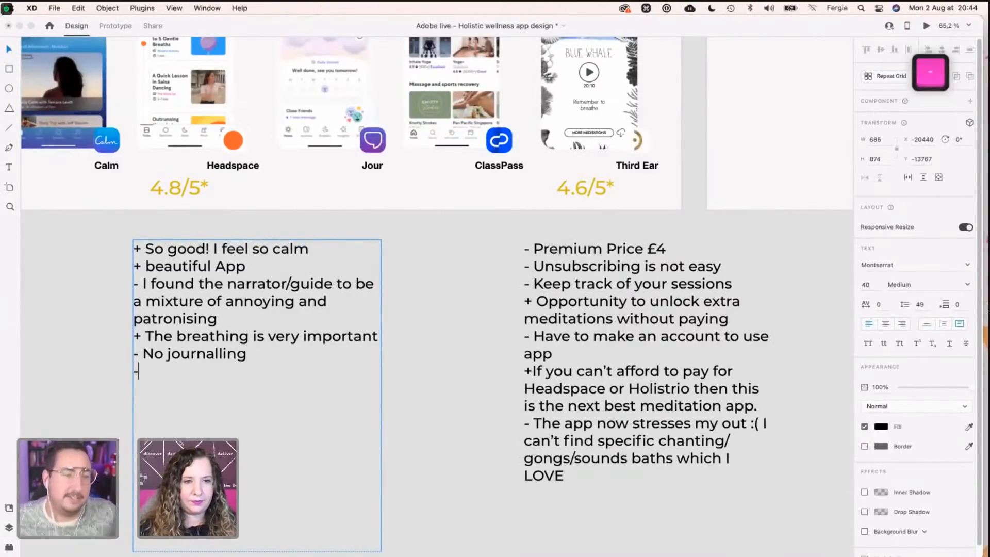
type("N")
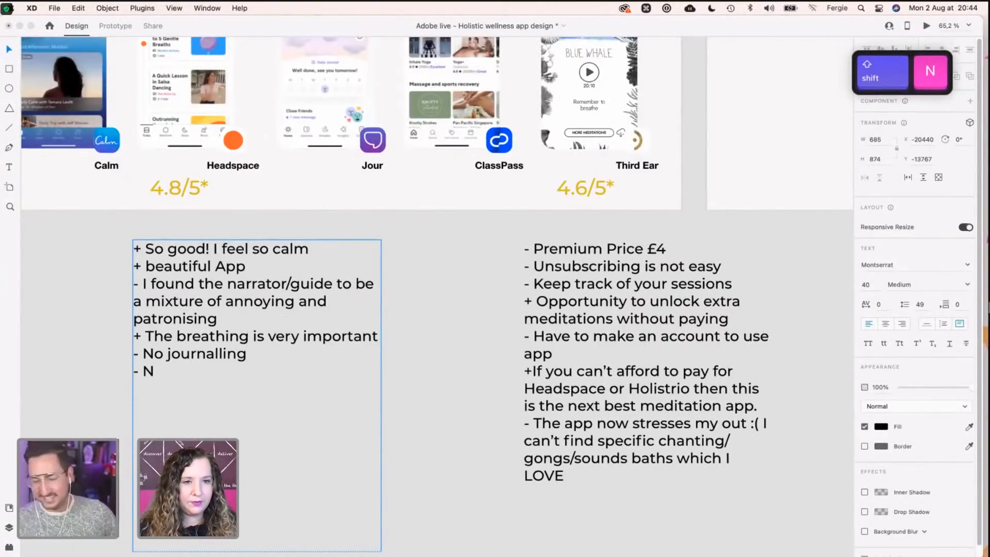
key("BackSpace")
type("No longer having ace")
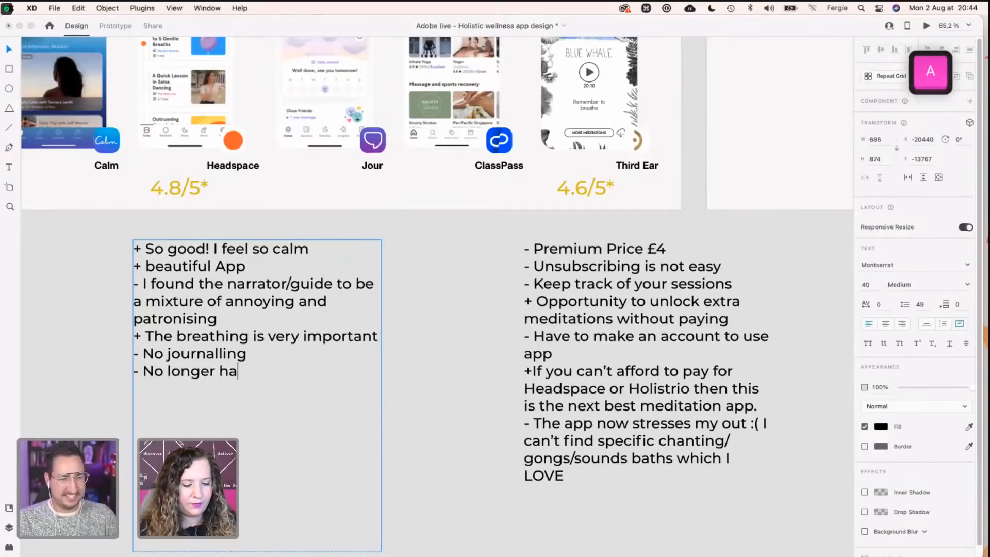
key("BackSpace")
key("BackSpace")
type("cc")
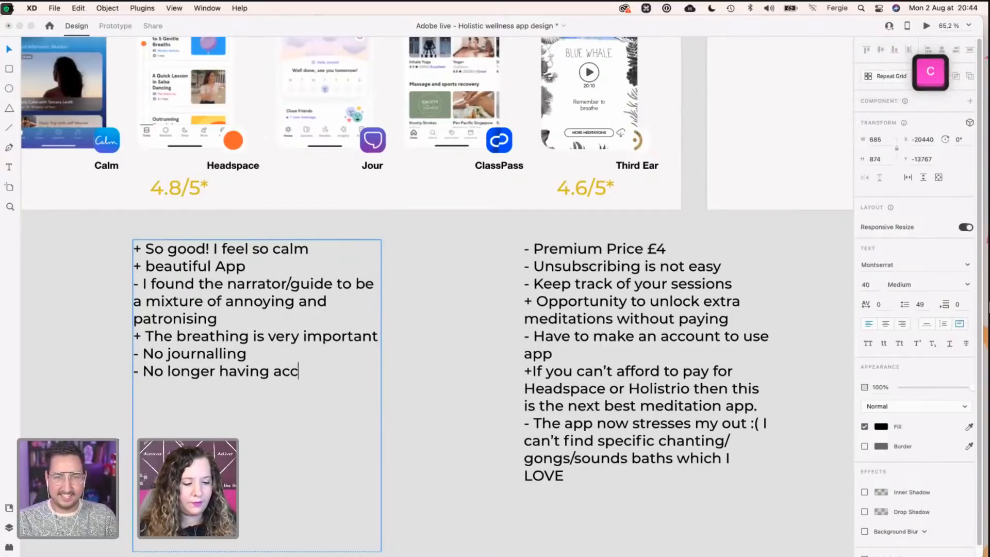
type("ess to certain conte")
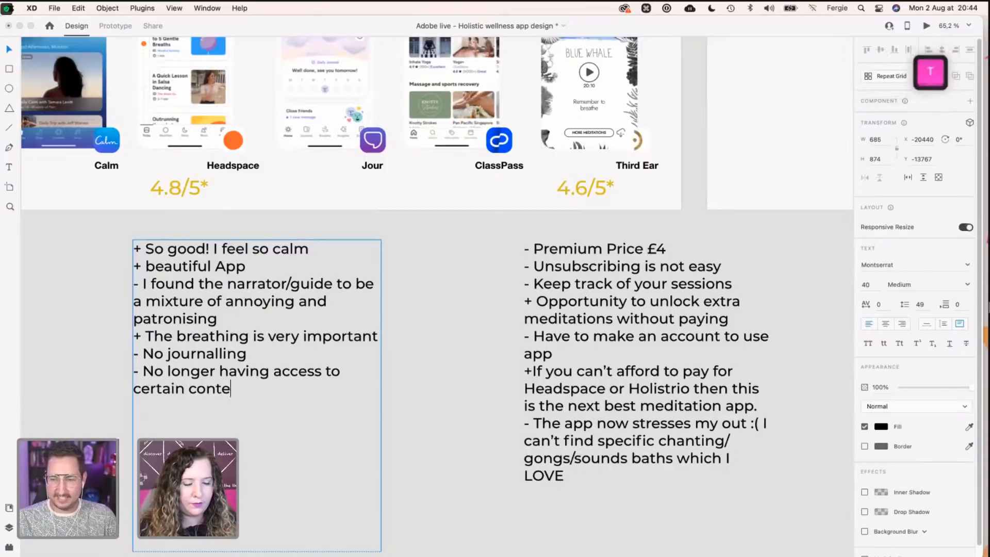
type("nt due to rpemium")
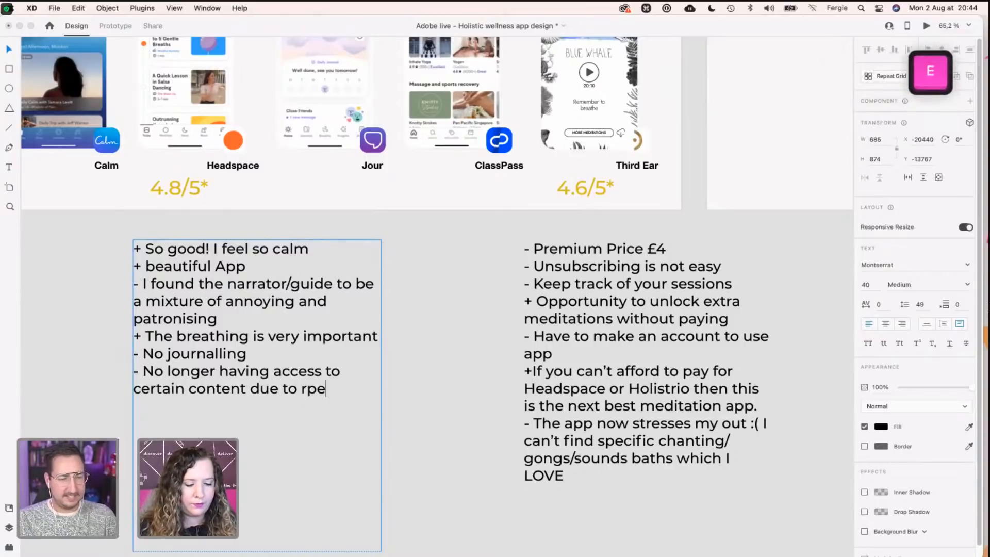
key("BackSpace")
key("BackSpace")
key("BackSpace")
key("BackSpace")
key("BackSpace")
key("BackSpace")
key("BackSpace")
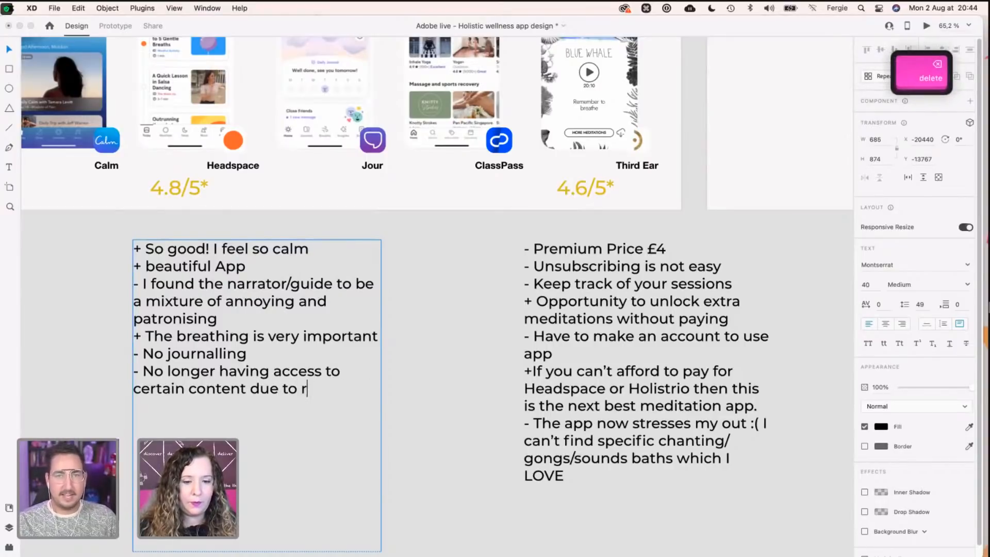
type("premium")
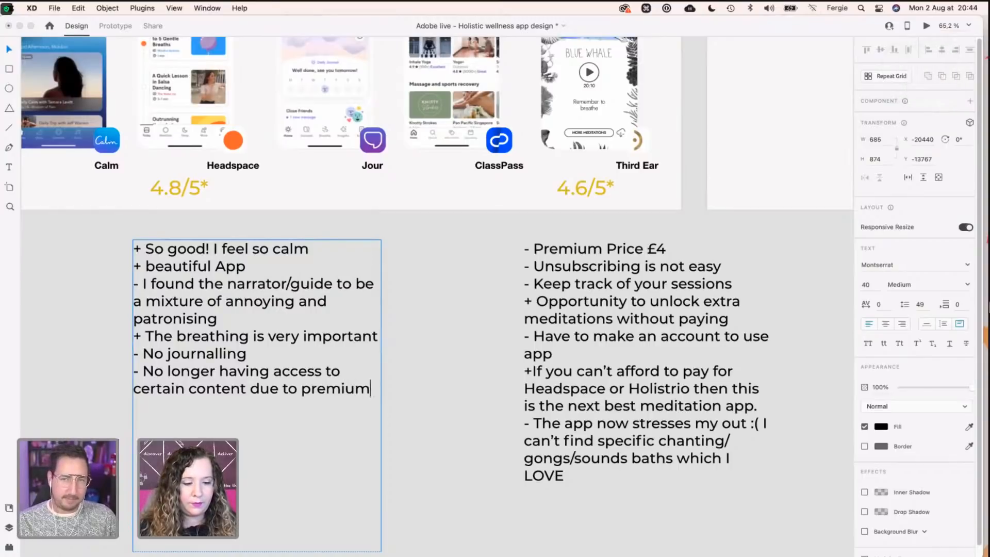
key("Return")
type("tier")
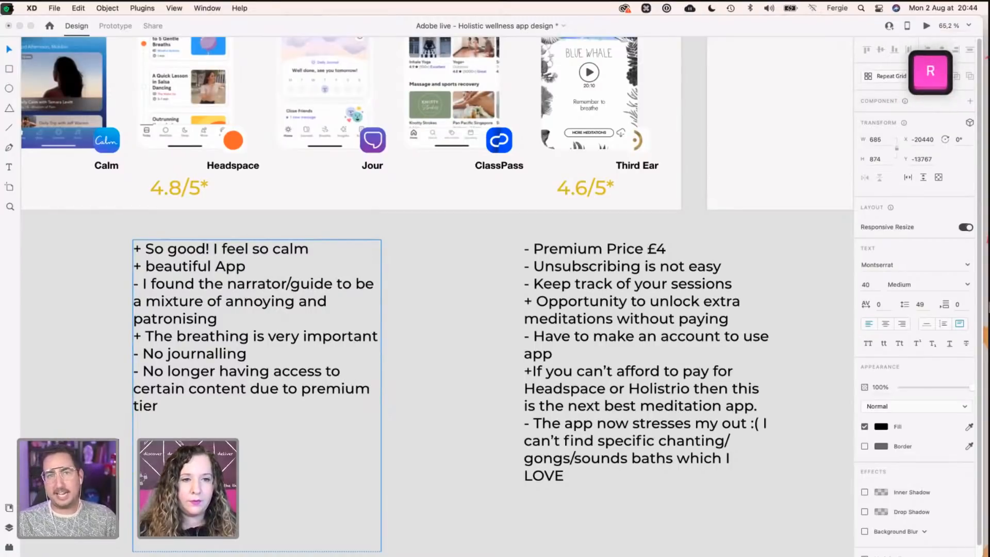
Step: Add the line "- content wasn't easy to find" to the Headspace notes
key("Return")
type("+ ")
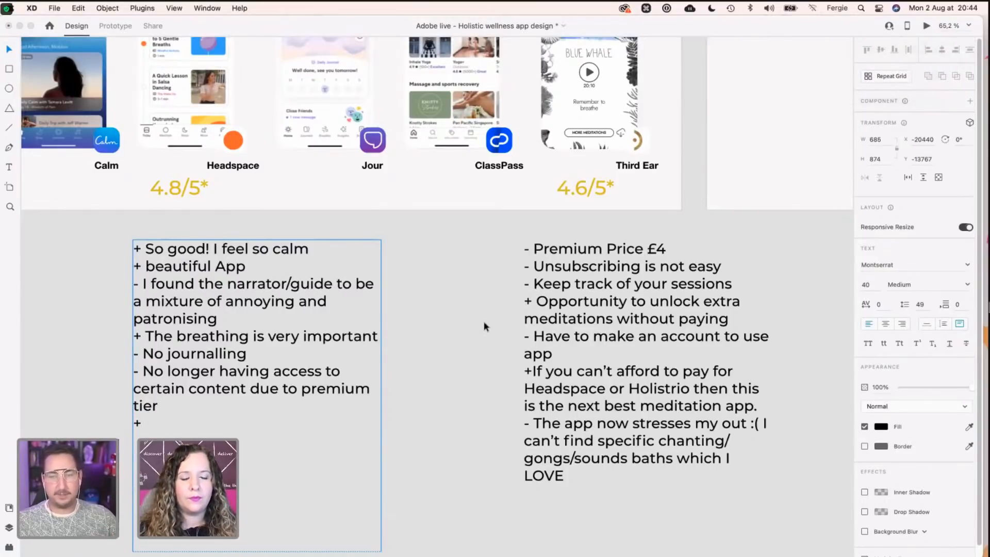
type("- ")
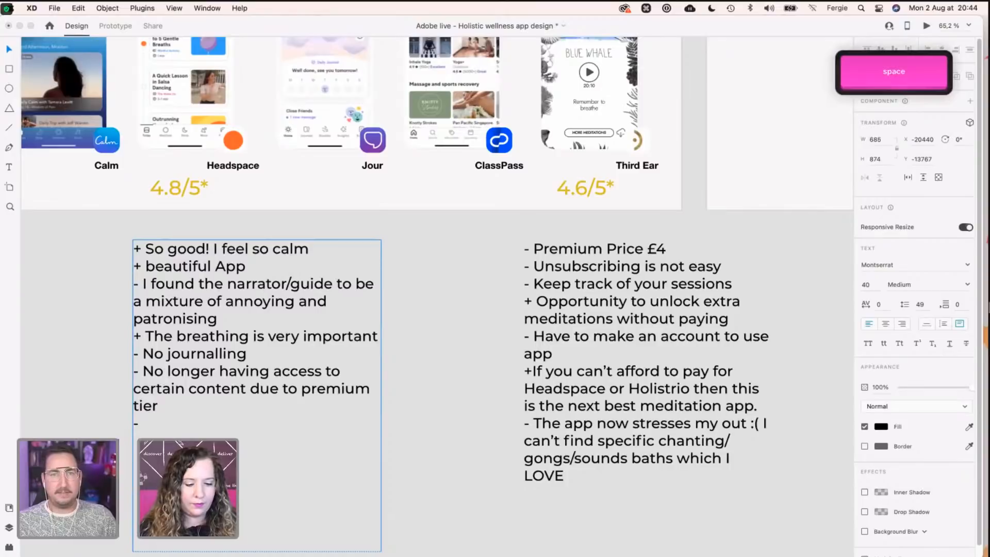
type("content wasn't w")
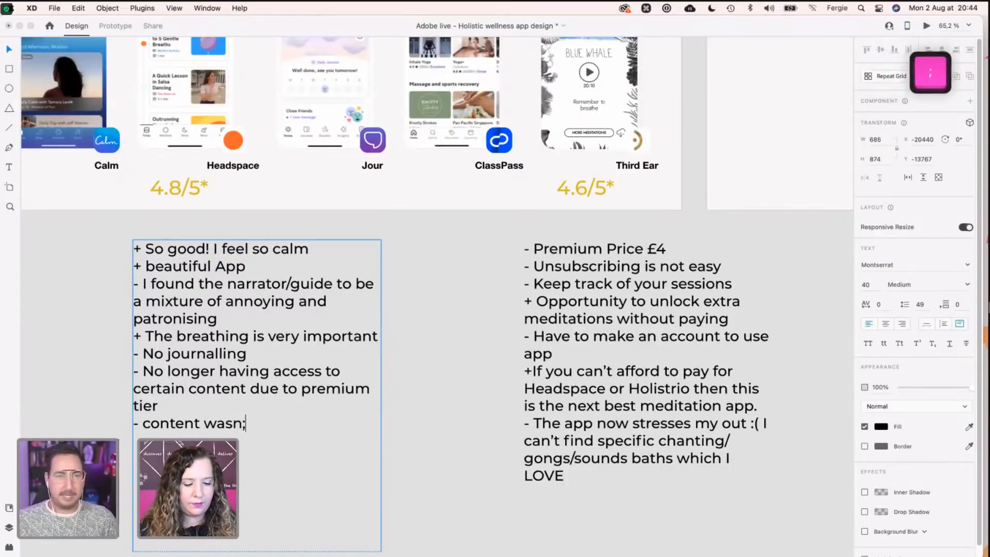
key("BackSpace")
type("easy to find")
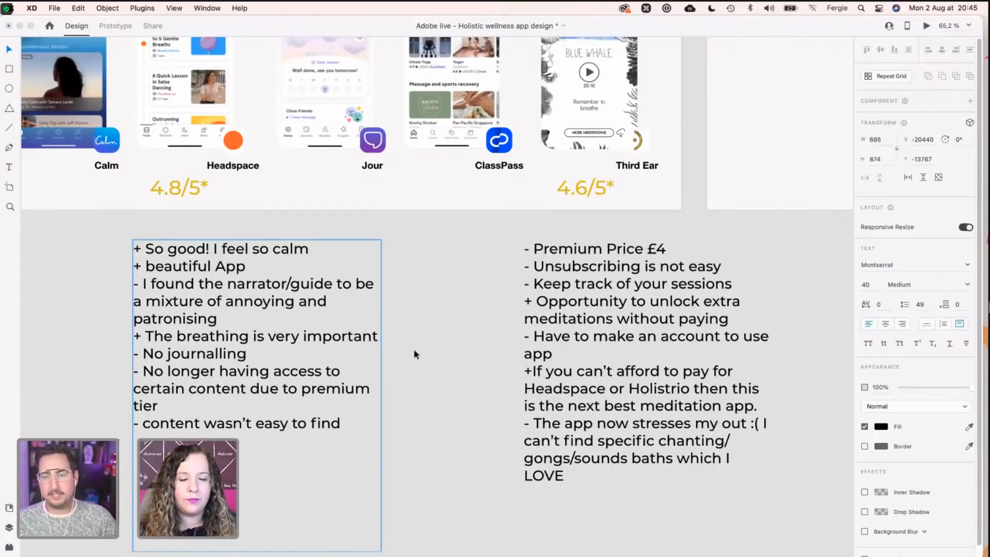
Step: Recheck the open review in Chrome and add the line "+ Like how things are organised" to the Headspace notes in Adobe XD
key("ctrl+Right")
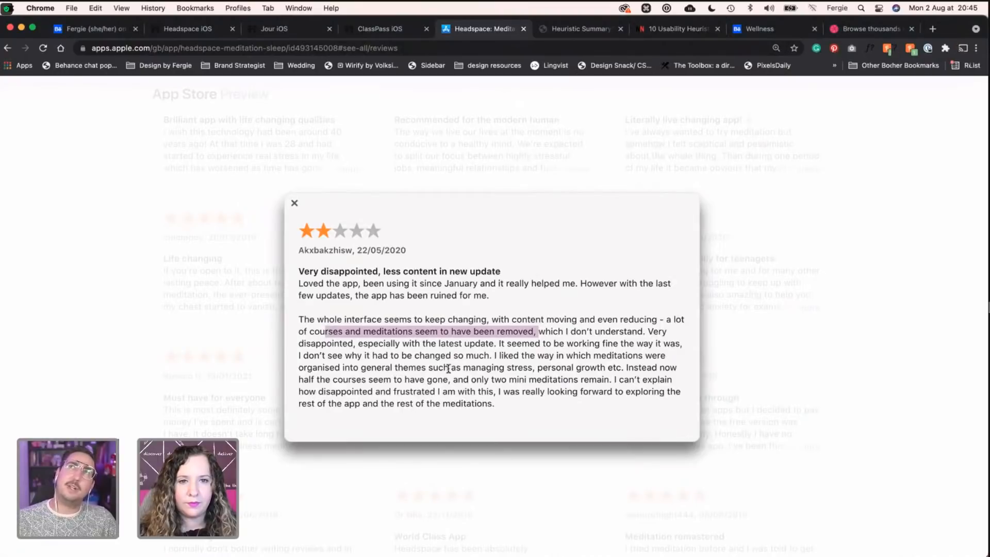
key("ctrl+Left")
key("Return")
type("+ ")
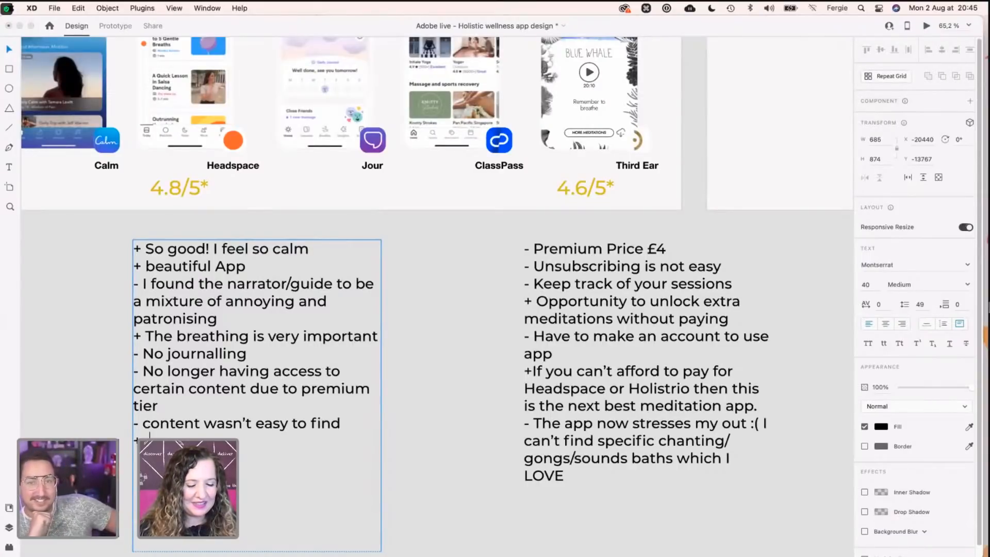
type("Like how ")
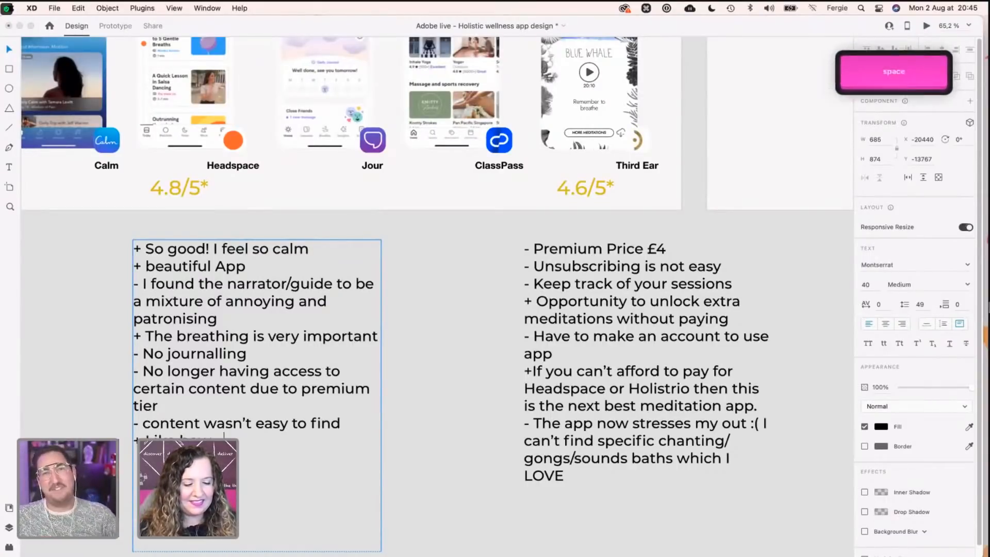
type("things are organis")
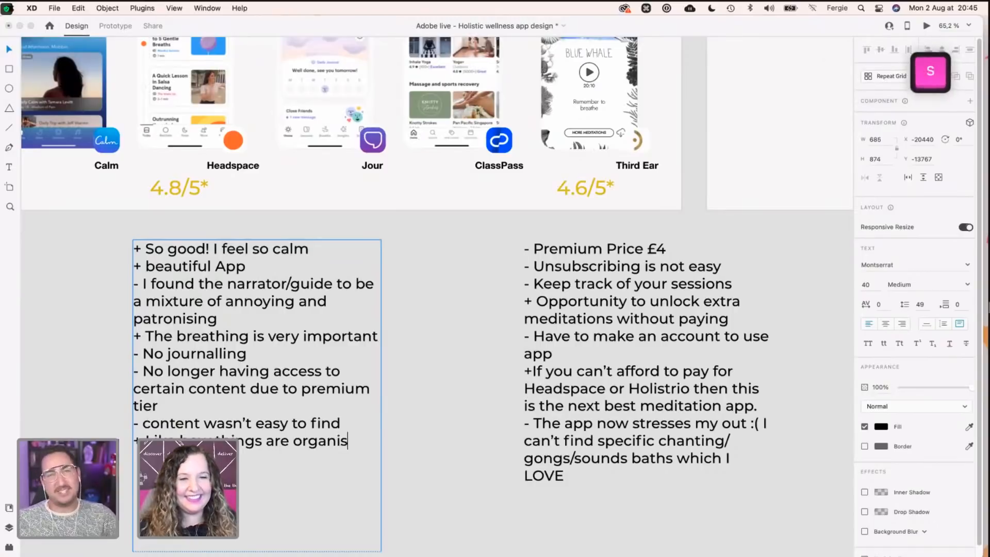
type("ed")
Step: Switch to Chrome, close the open review and look through more Headspace reviews for low ratings
key("ctrl+Right")
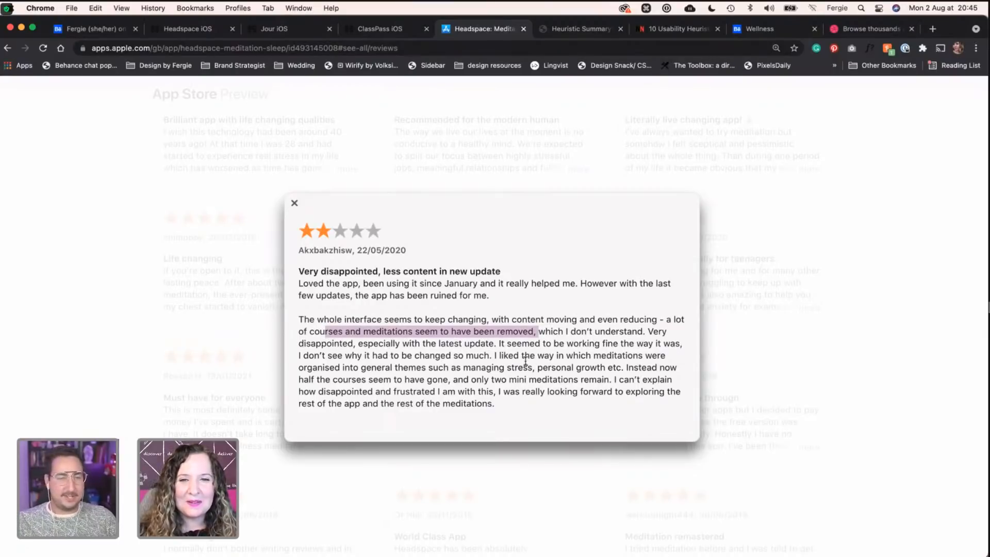
left_click(283, 348)
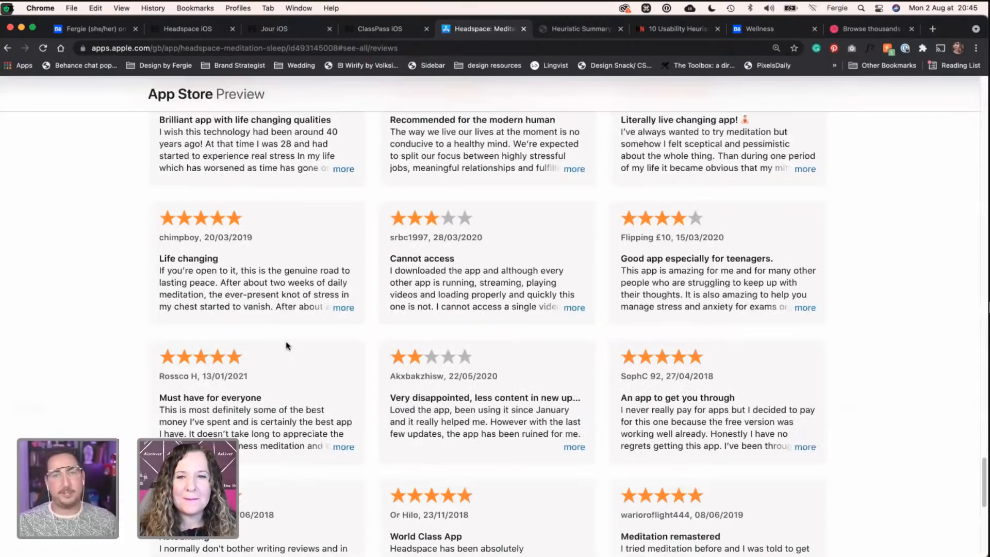
scroll(395, 326, "down", 3)
scroll(395, 326, "down", 12)
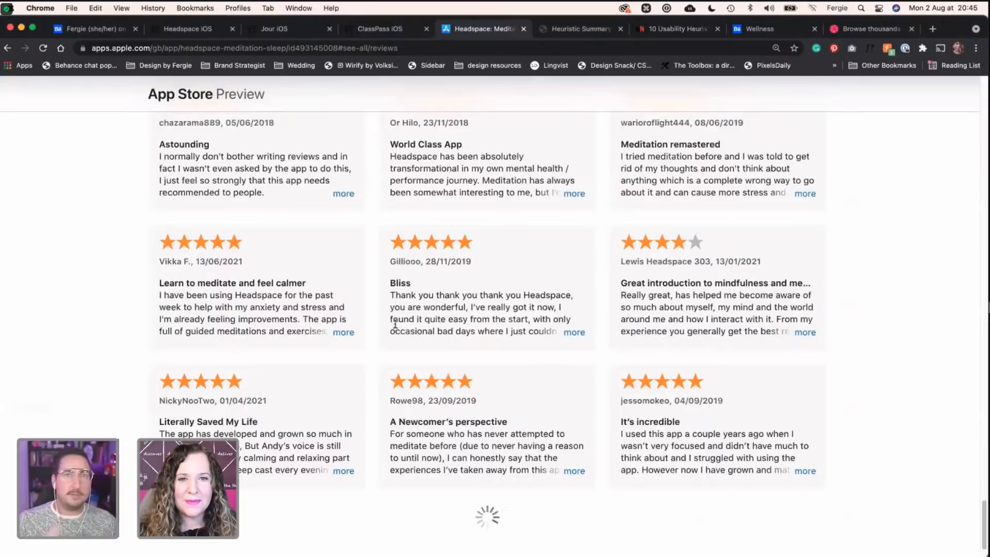
scroll(394, 326, "down", 10)
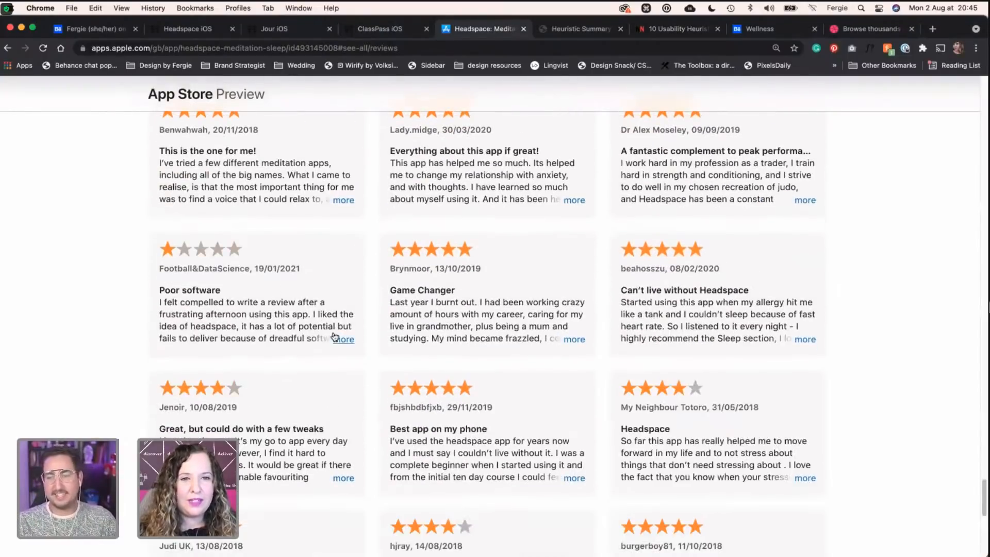
Step: Open the one-star review "Poor software" and read its remarks on frustration, laggy software, website logouts and whether the app is a scam
left_click(343, 339)
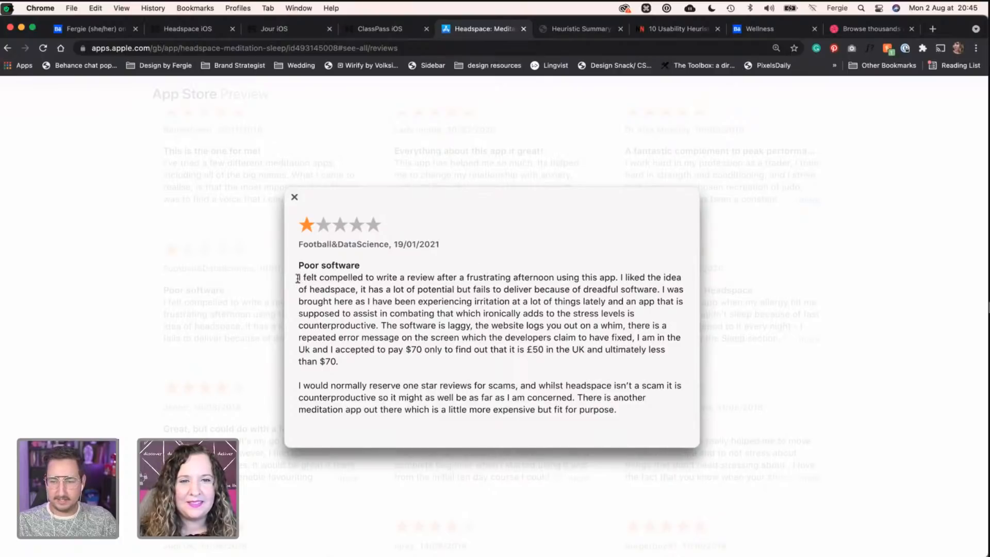
left_click_drag(298, 279, 551, 279)
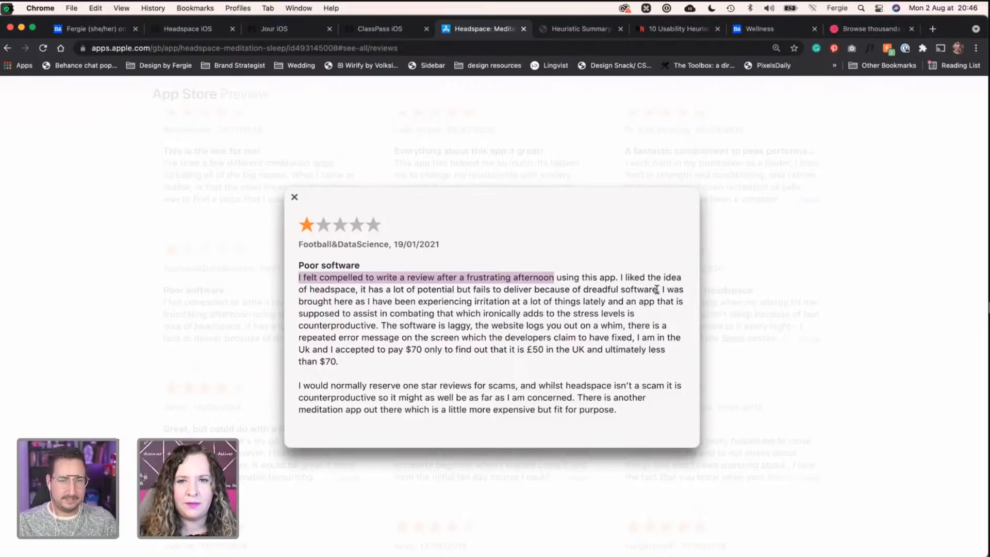
left_click_drag(657, 289, 584, 290)
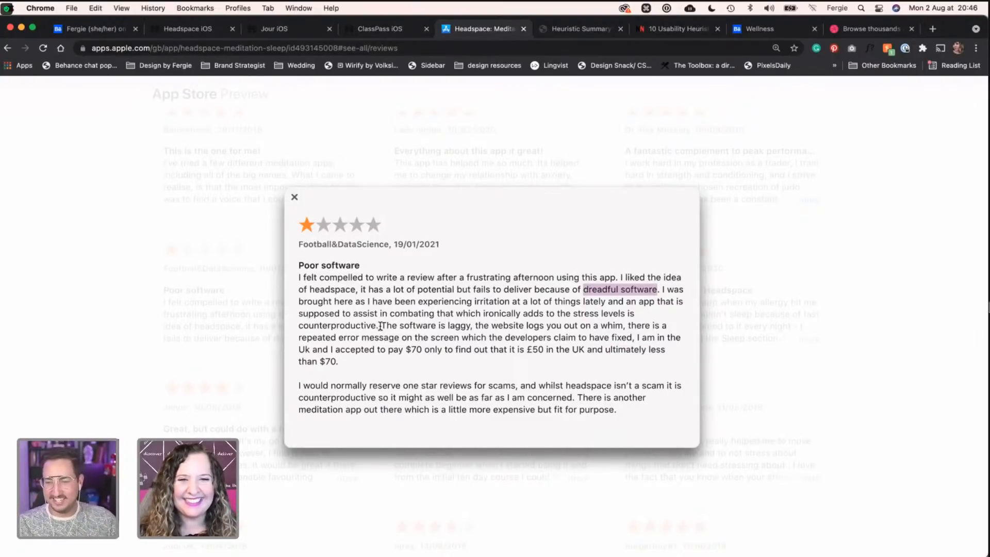
left_click_drag(381, 324, 505, 325)
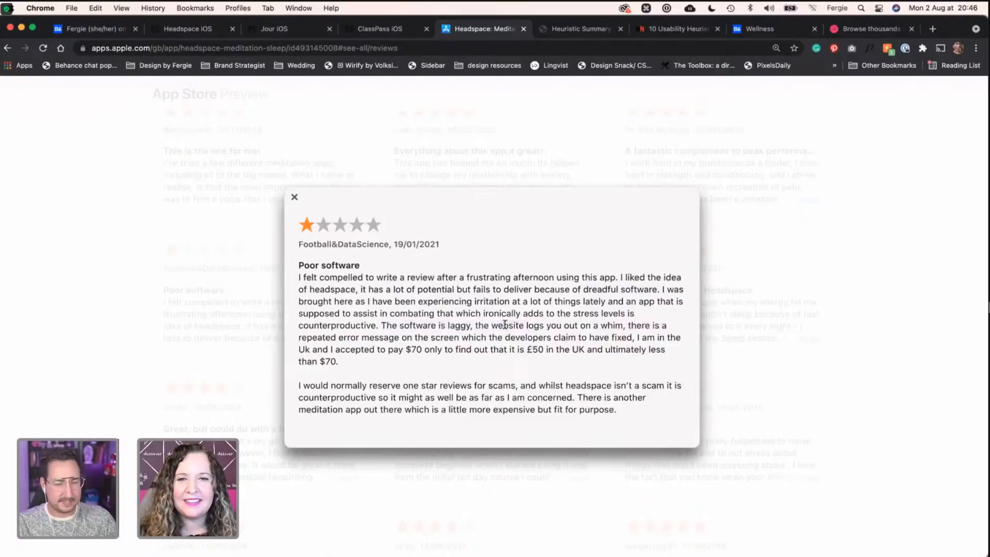
double_click(504, 325)
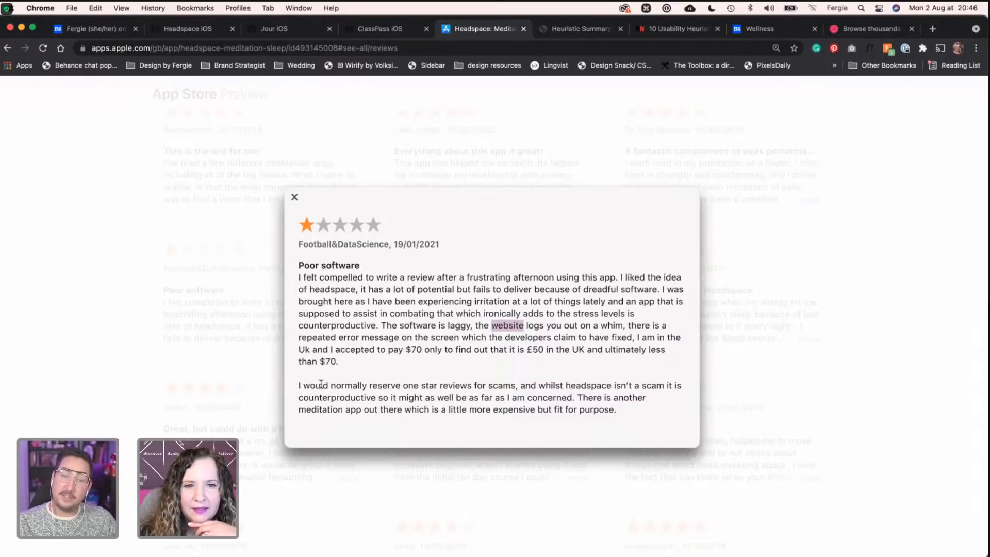
left_click_drag(299, 384, 512, 385)
left_click(505, 386)
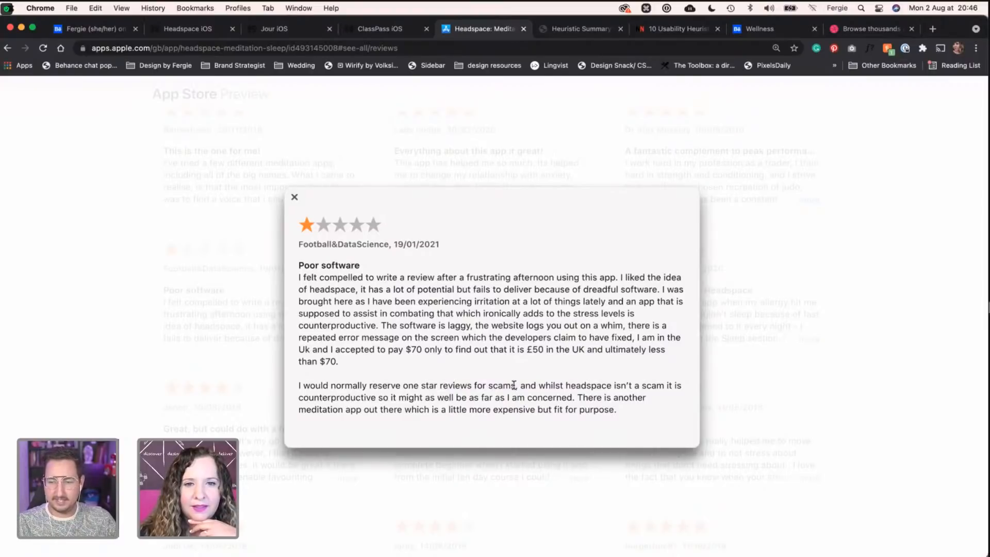
left_click_drag(298, 383, 659, 388)
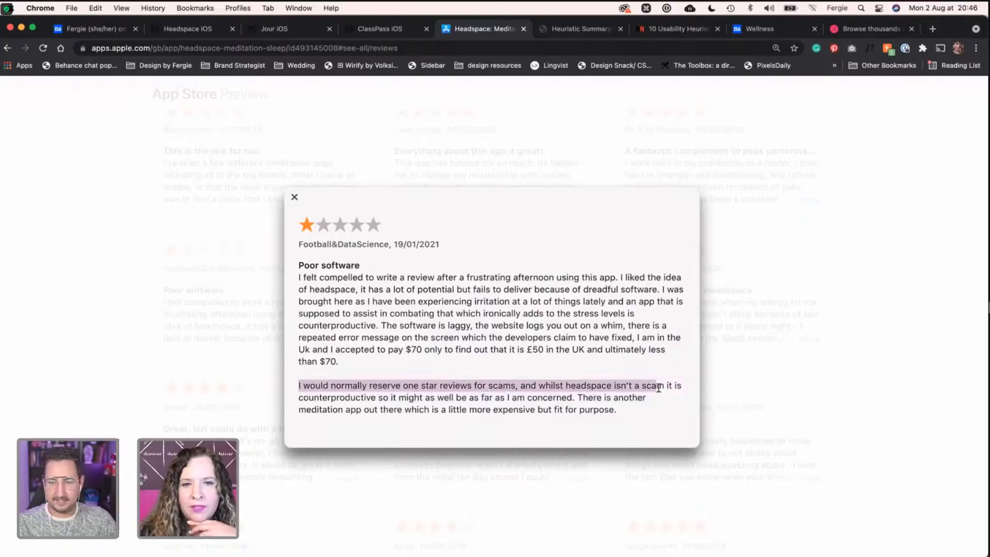
left_click_drag(658, 388, 607, 397)
left_click(518, 280)
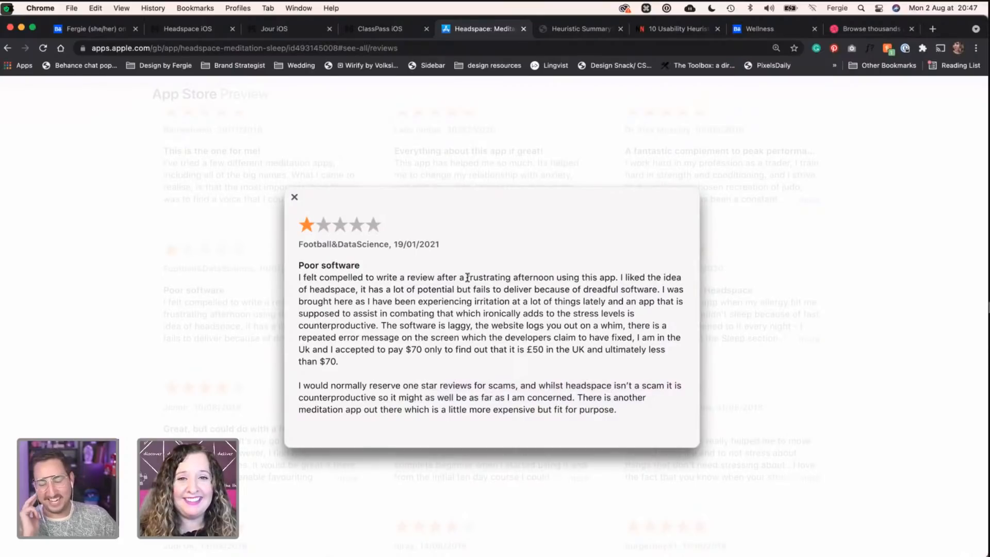
left_click_drag(467, 278, 510, 278)
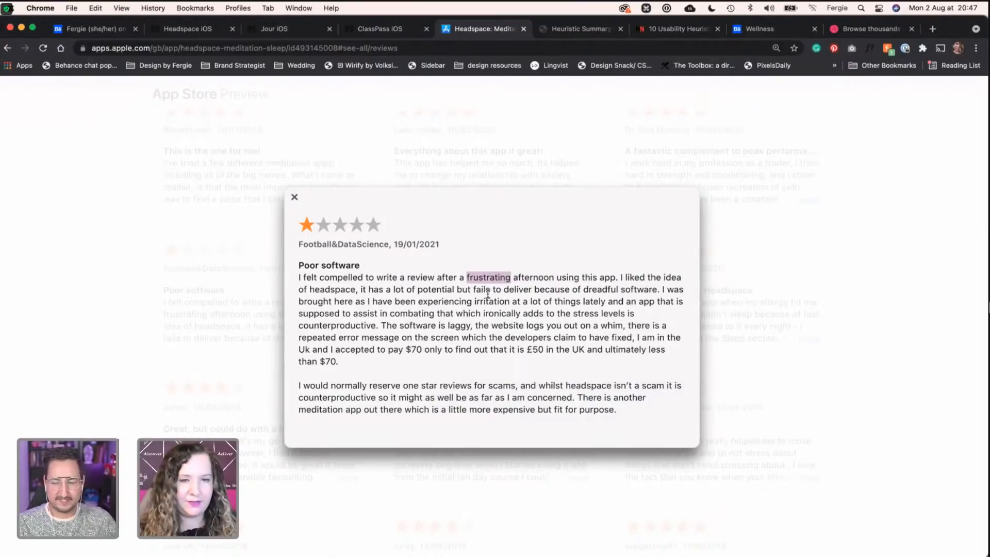
Step: Switch to Adobe XD and add the line "- frustrating to use and stressed out the user" to the Headspace notes
key("ctrl+Left")
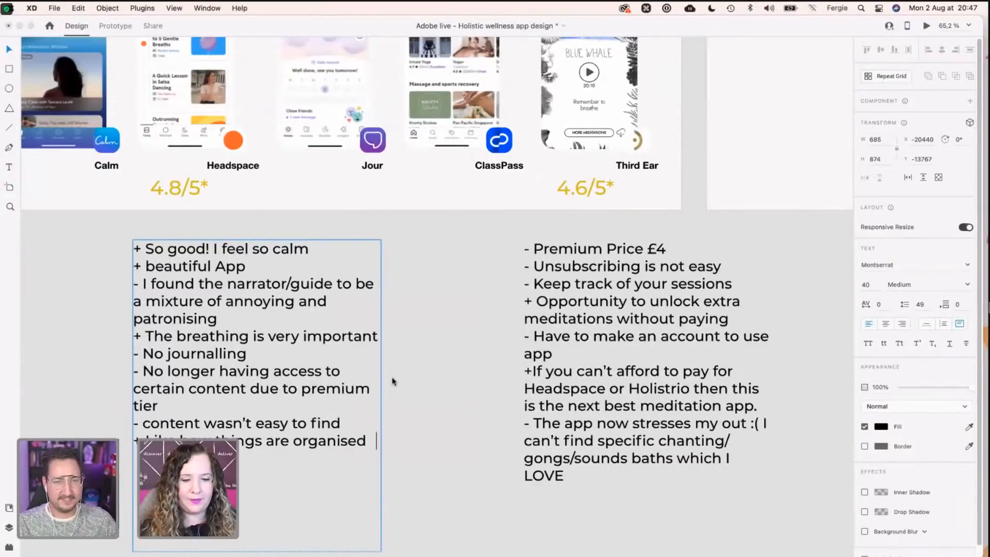
key("Return")
type("-")
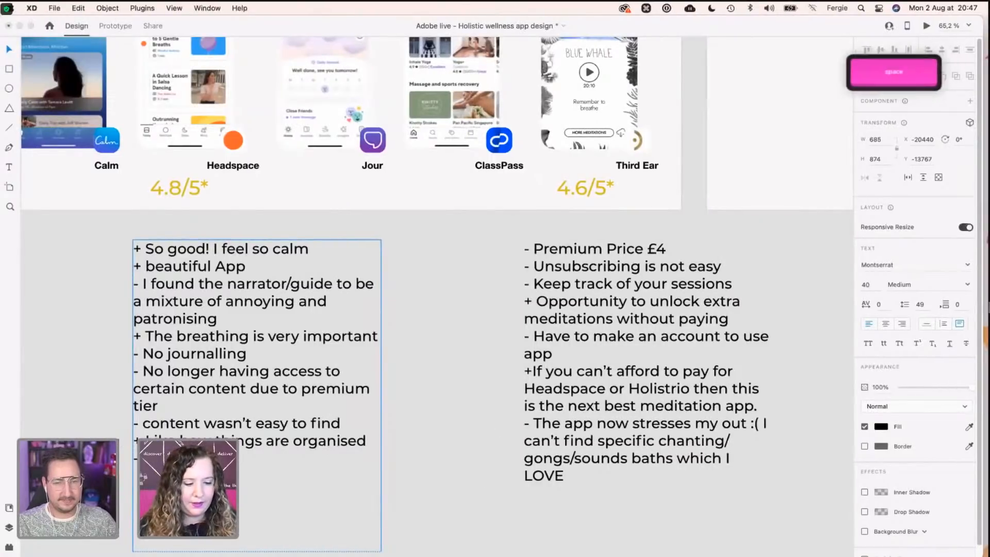
type(" Ating to user")
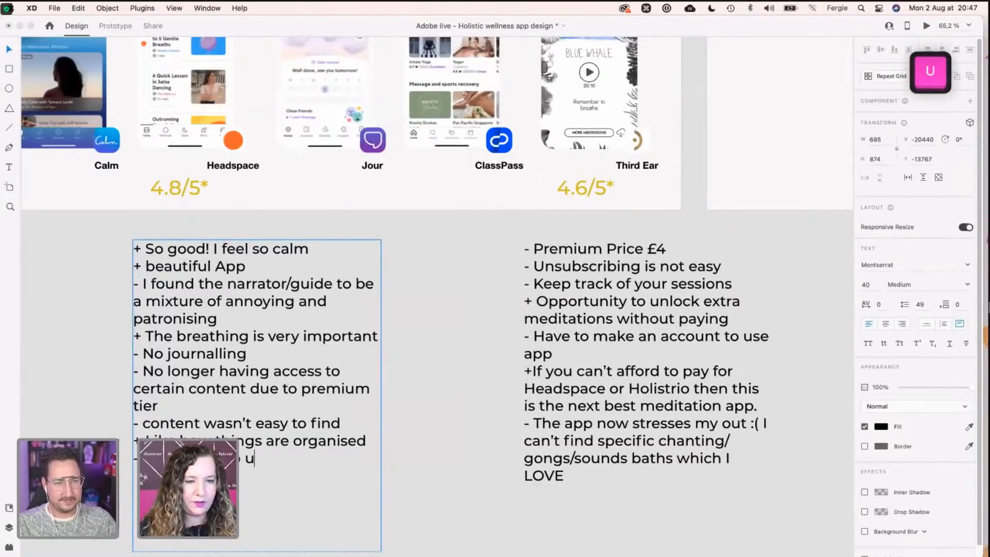
key("BackSpace")
type("and s")
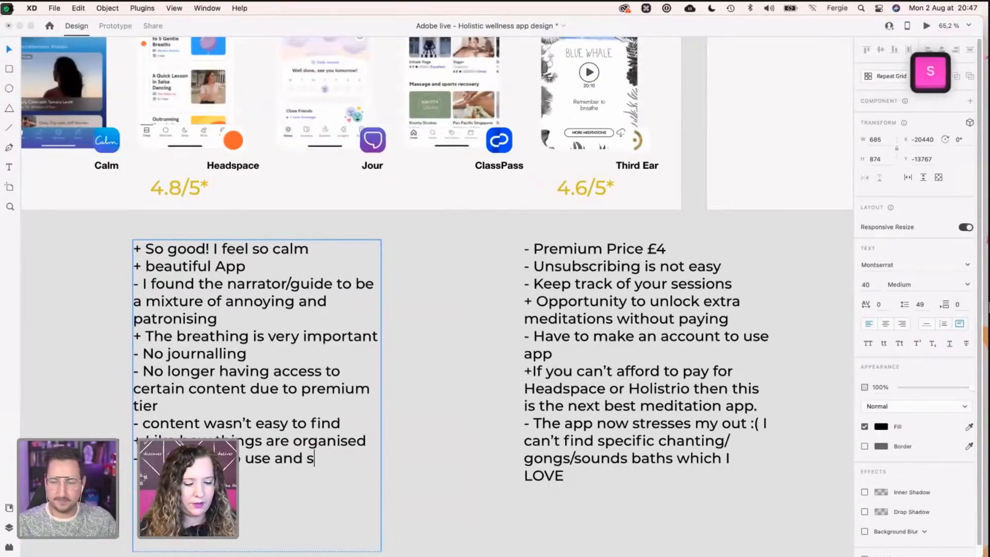
type("tressed")
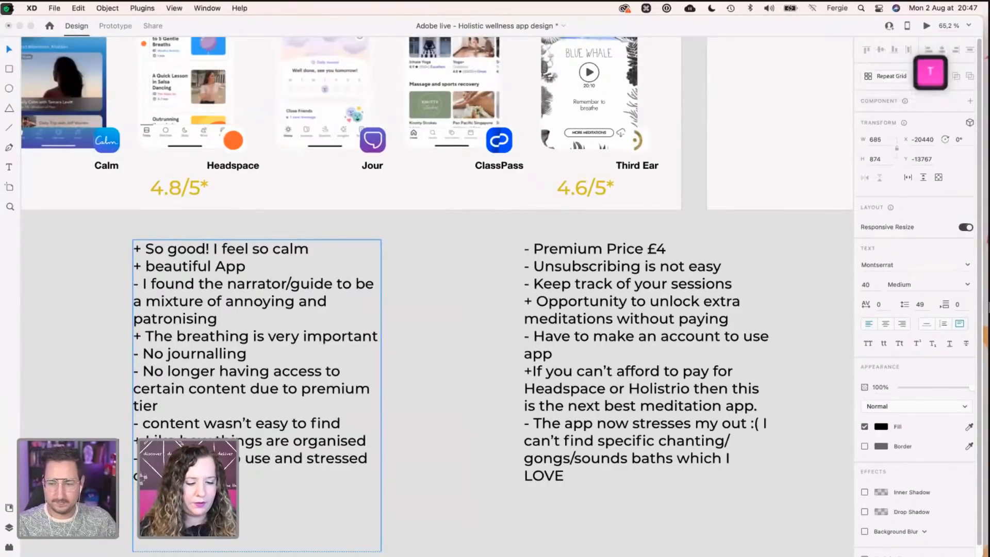
key("Return")
left_click(458, 303)
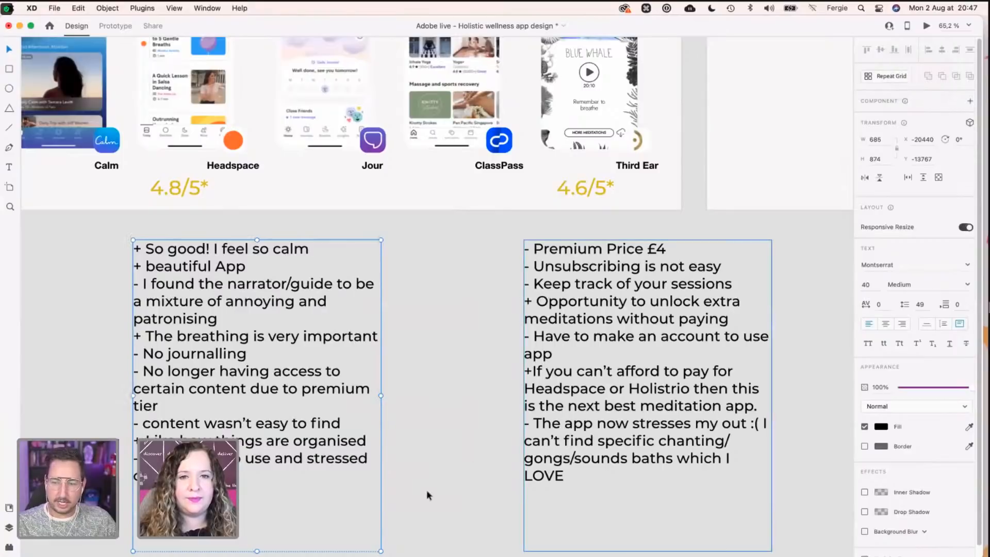
left_click(762, 532, "shift")
left_click_drag(773, 550, 685, 490)
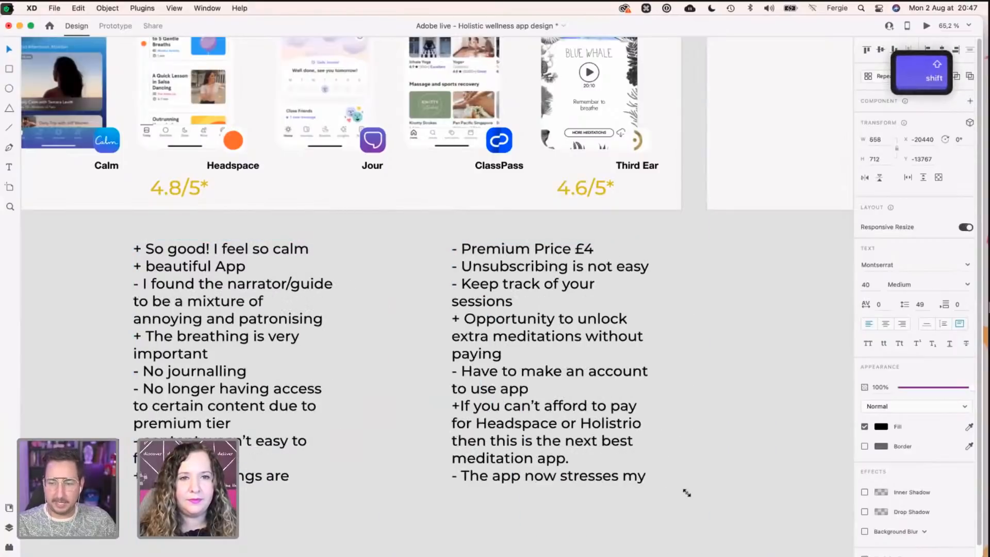
key("super+z")
key("super+z")
Step: Set the font size of both the Headspace and Third Ear notes to 25
left_click(376, 521)
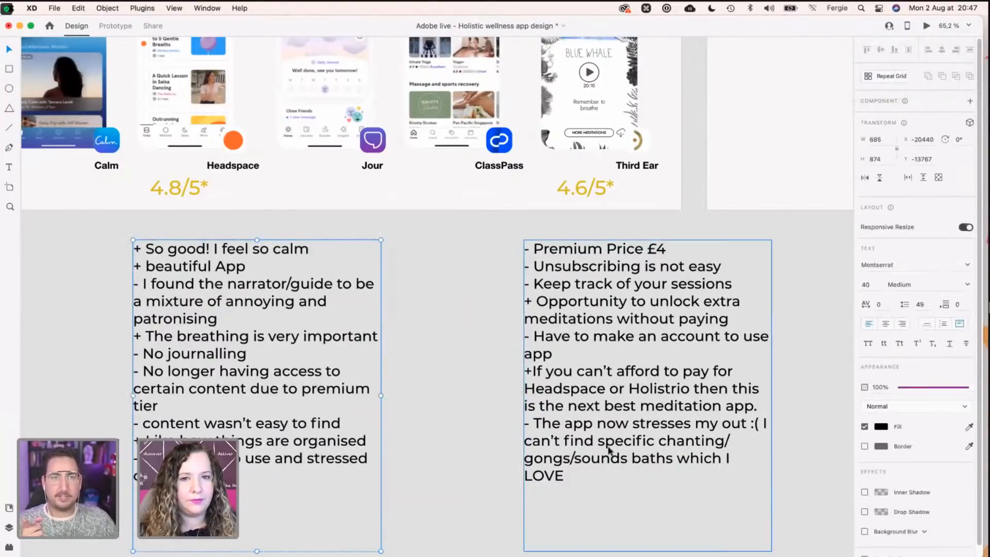
left_click(520, 534, "shift")
left_click(871, 284)
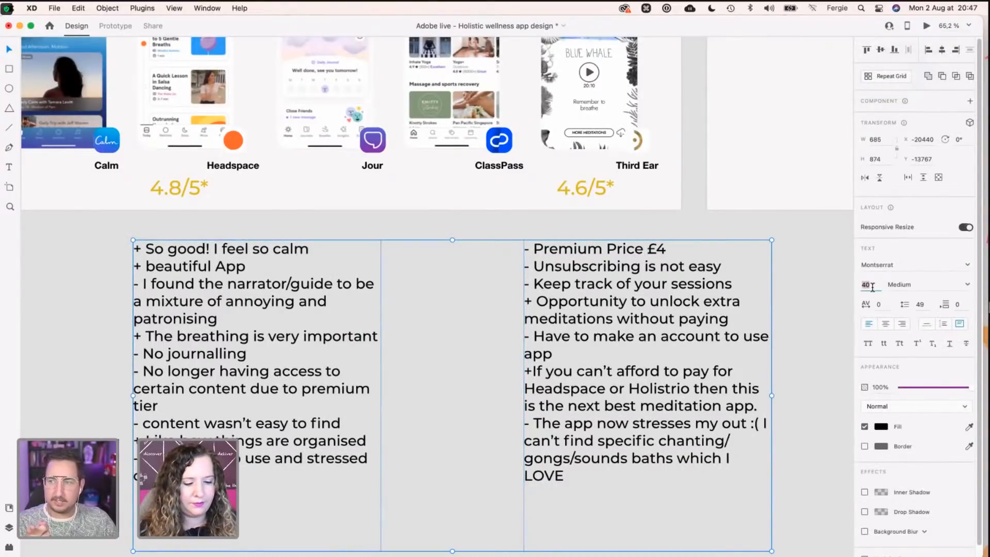
type("25")
key("Return")
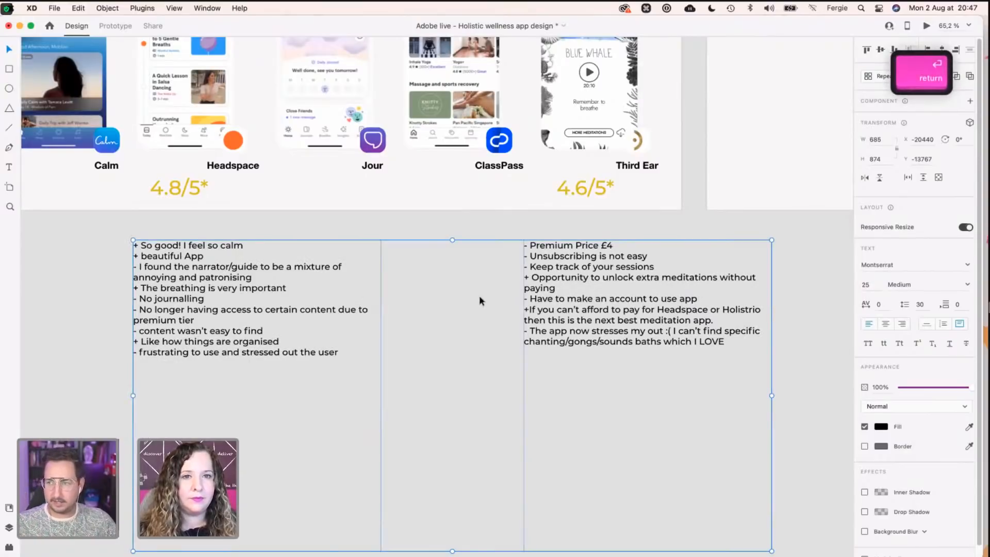
Step: Move the Headspace notes slightly closer to the artboard and narrow them to about 449 wide, and narrow the Third Ear notes to about 436
left_click(376, 325)
mouse_move(250, 315)
left_mouse_down()
mouse_move(253, 304)
mouse_move(254, 325)
left_mouse_up()
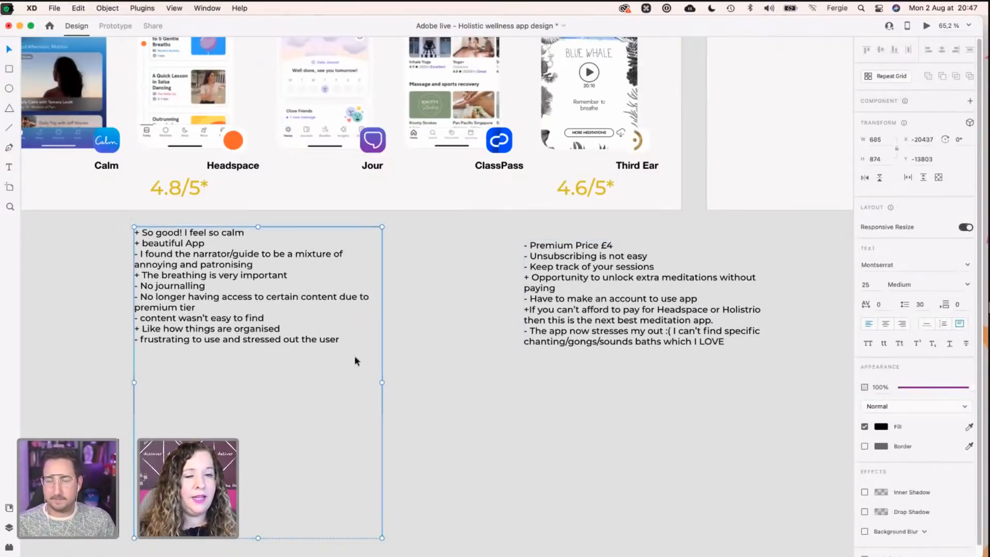
left_click_drag(384, 382, 296, 382)
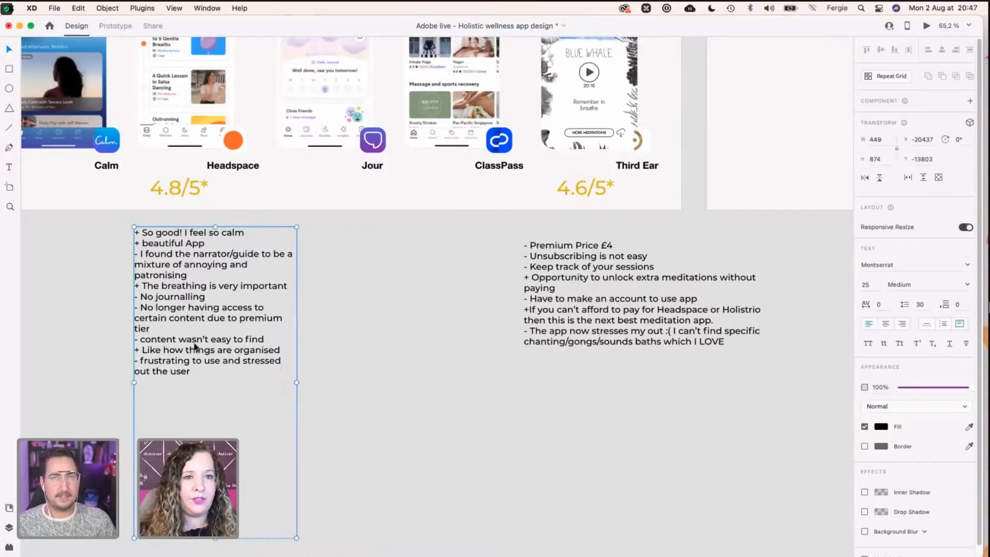
left_click_drag(196, 345, 191, 346)
left_click(753, 359)
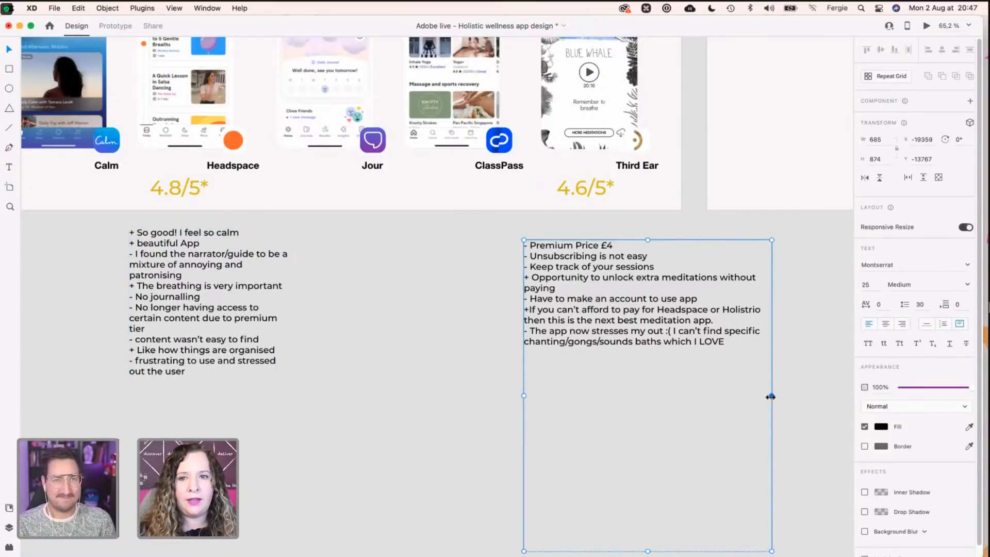
left_click_drag(771, 396, 682, 395)
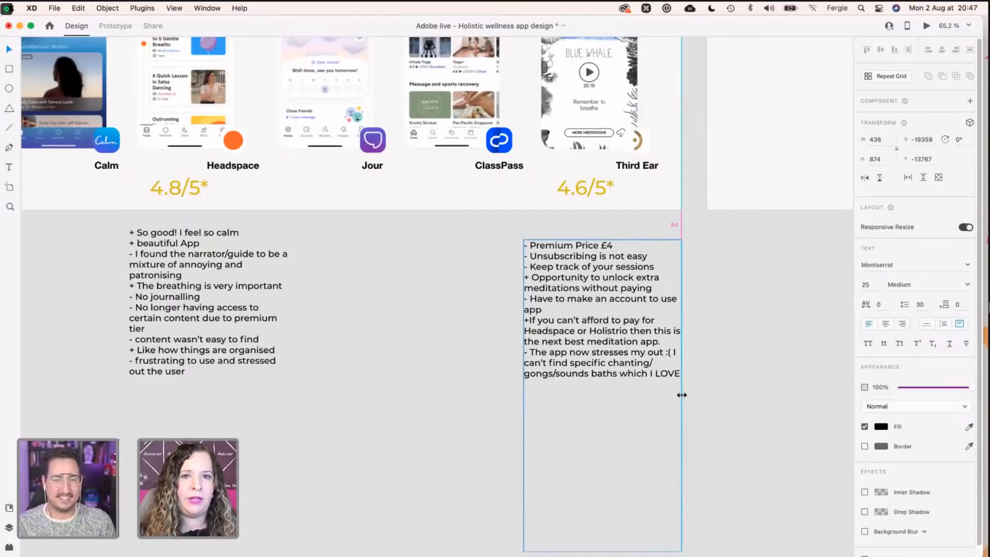
Step: Move the Third Ear notes up so their top edge lines up with the Headspace notes
left_click_drag(608, 355, 609, 338)
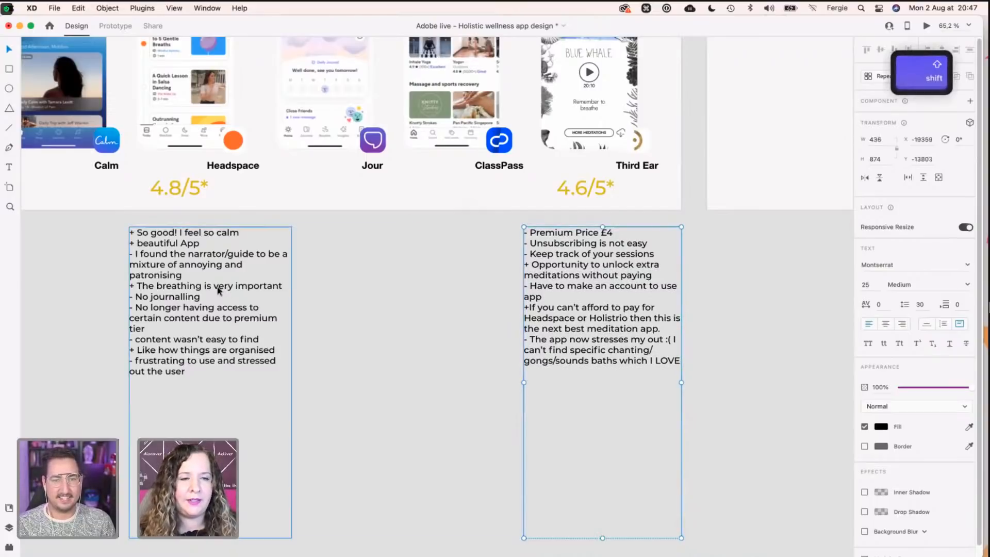
left_click(359, 291)
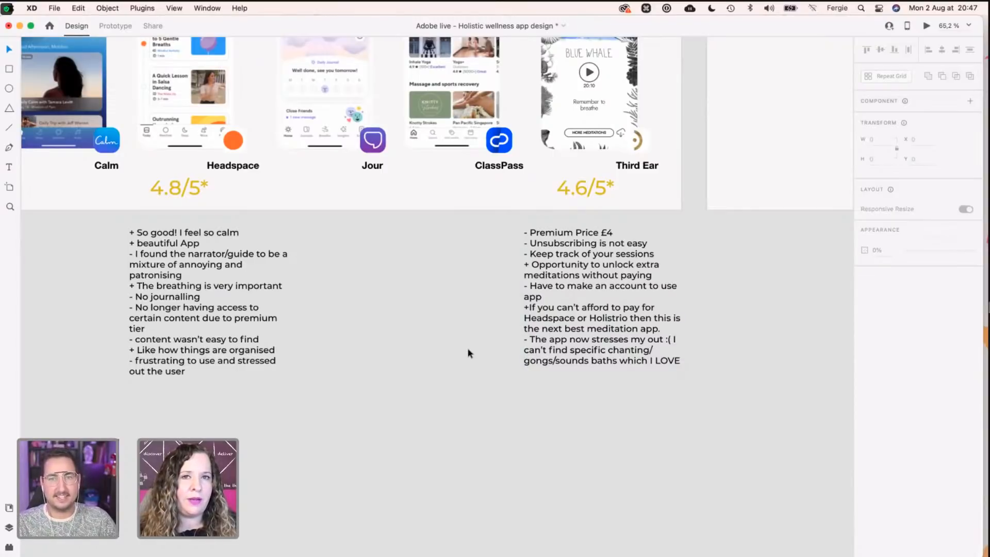
scroll(467, 355, "up", 5)
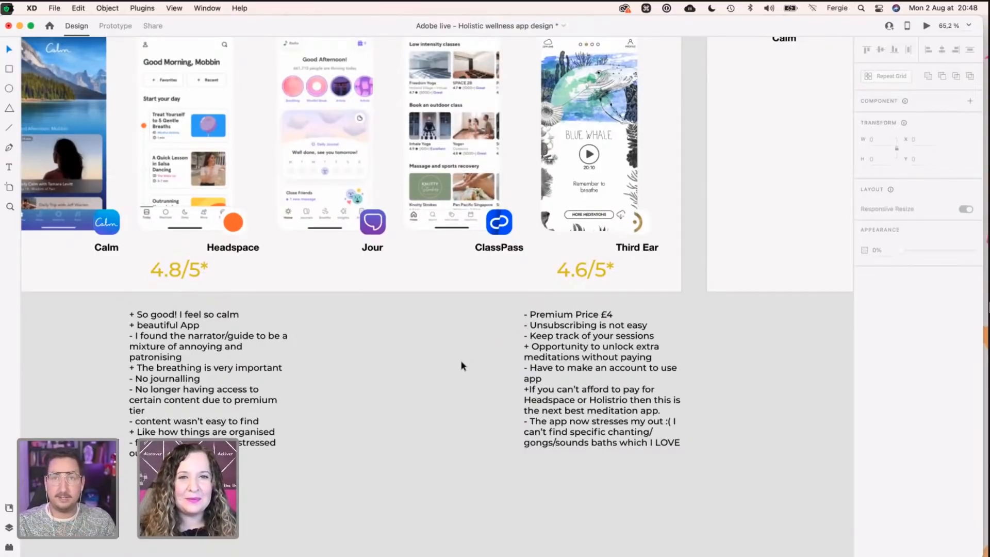
scroll(461, 365, "up", 1)
Step: Switch to Chrome, close the open Headspace review and go back to the web search results for the Headspace app
key("ctrl+Right")
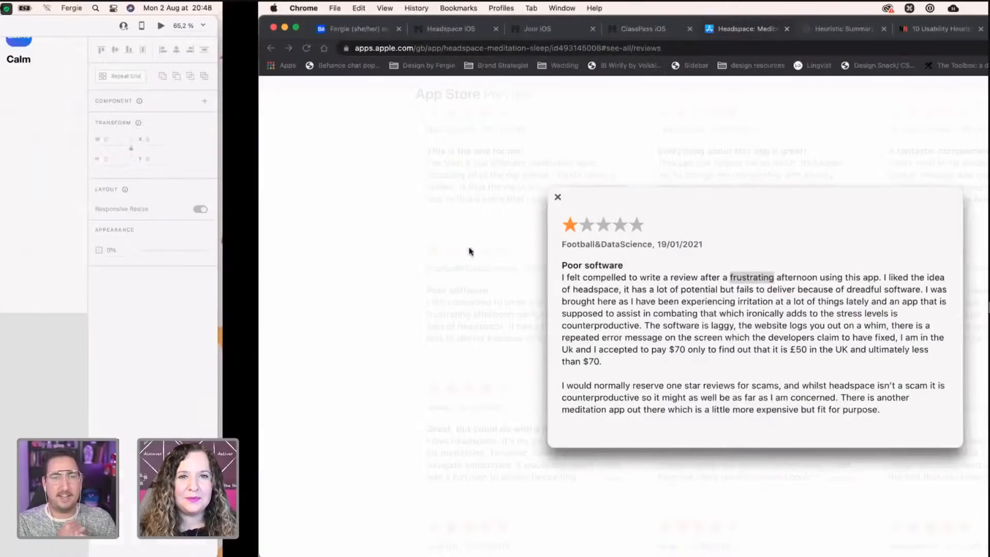
left_click(458, 147)
scroll(448, 244, "up", 15)
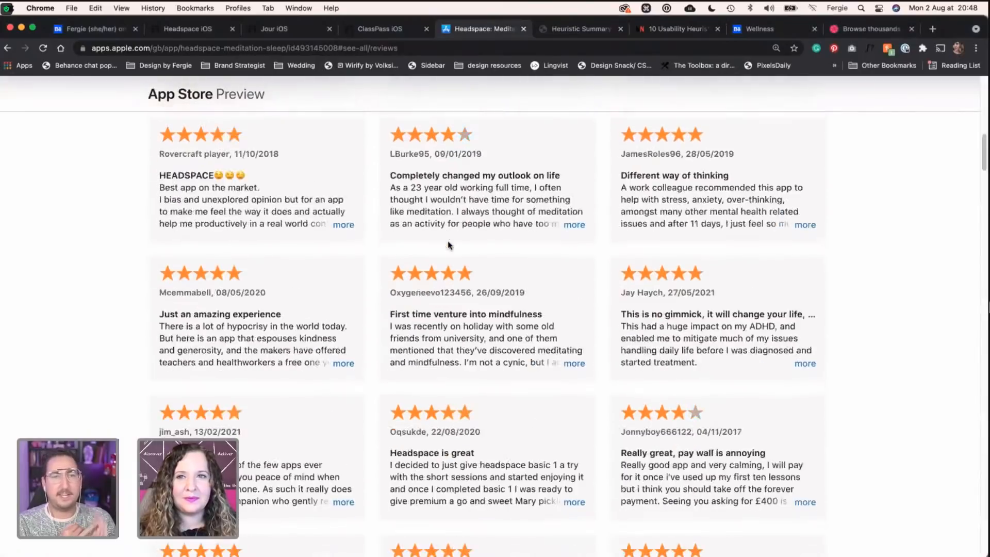
scroll(390, 139, "up", 3)
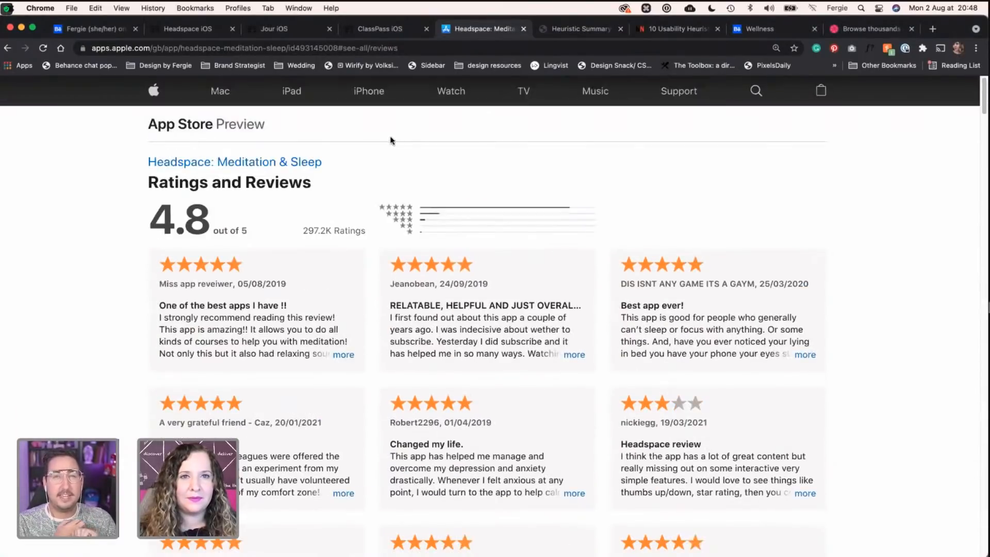
left_click(235, 161)
key("super+bracketleft")
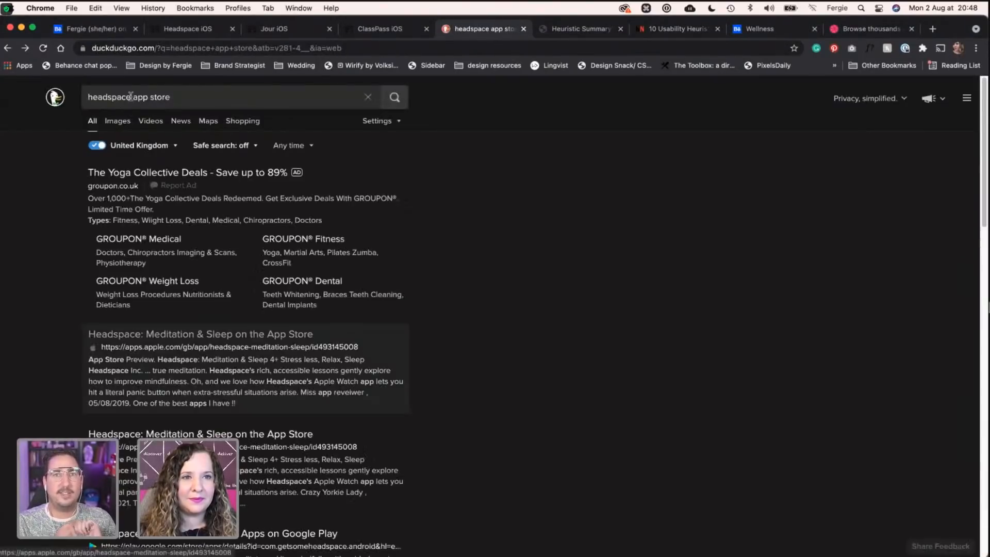
Step: Search the web for "Jour app store" and open the App Store page of Jour: Daily Self-Care Journal
double_click(117, 97)
type("Jour")
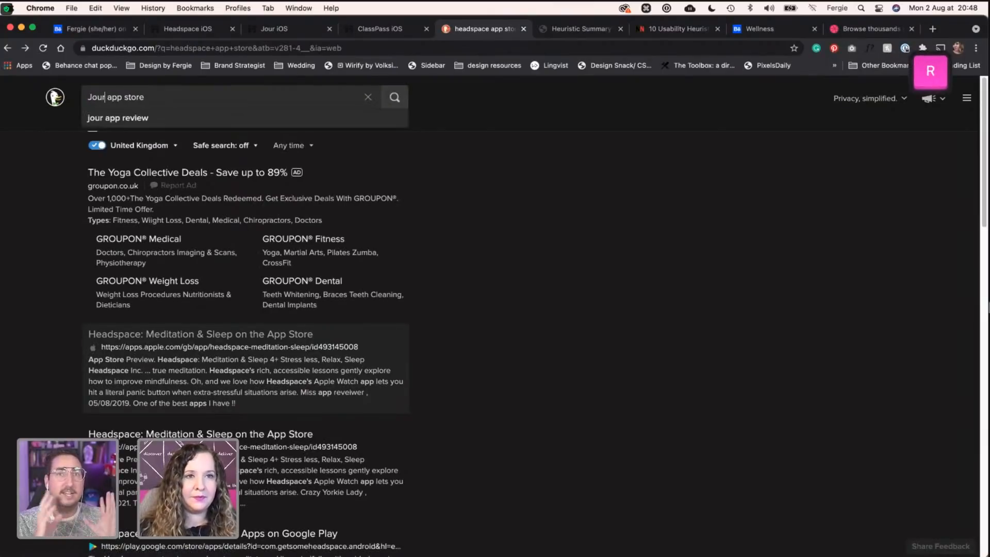
key("Return")
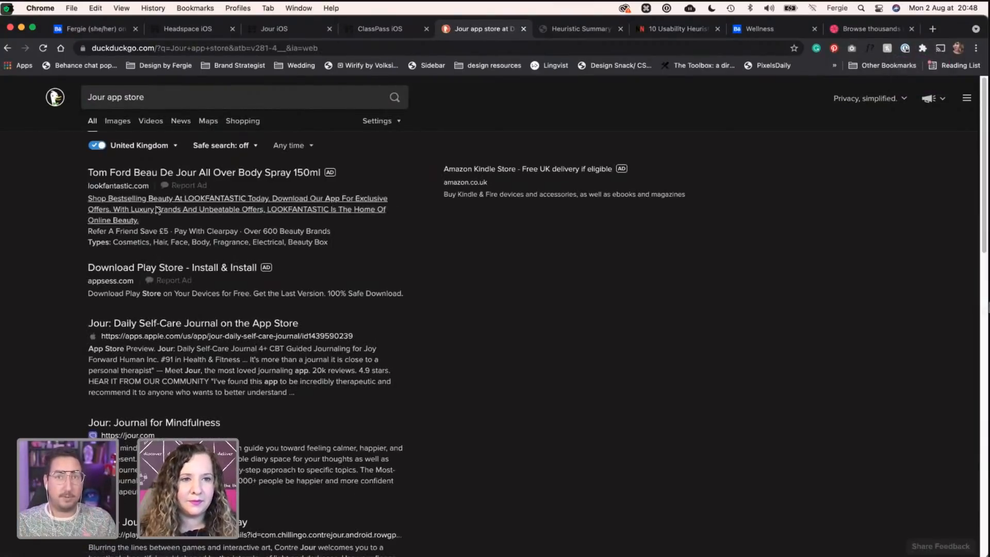
left_click(184, 325)
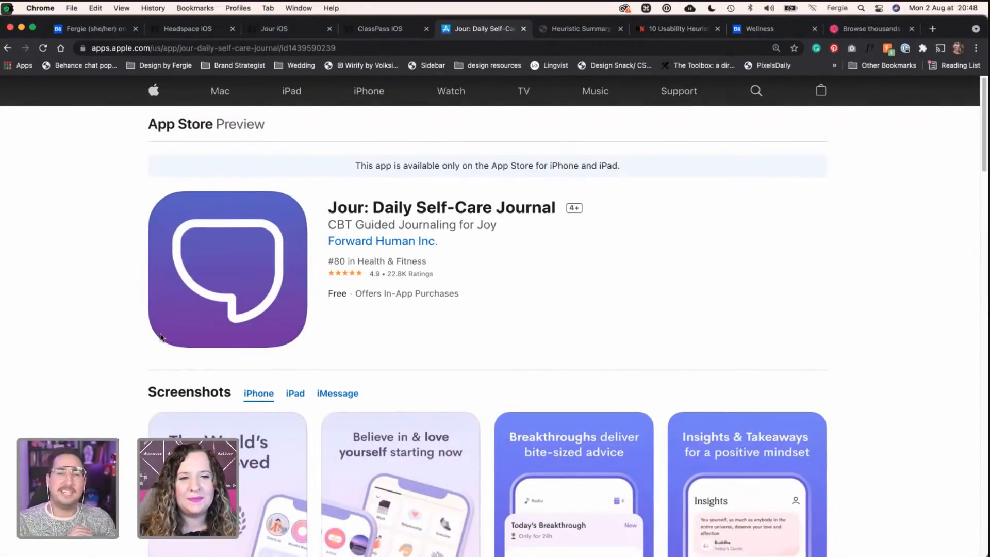
Step: Examine the header and the first iPhone screenshots on Jour's App Store page
scroll(160, 336, "down", 2)
scroll(160, 337, "down", 2)
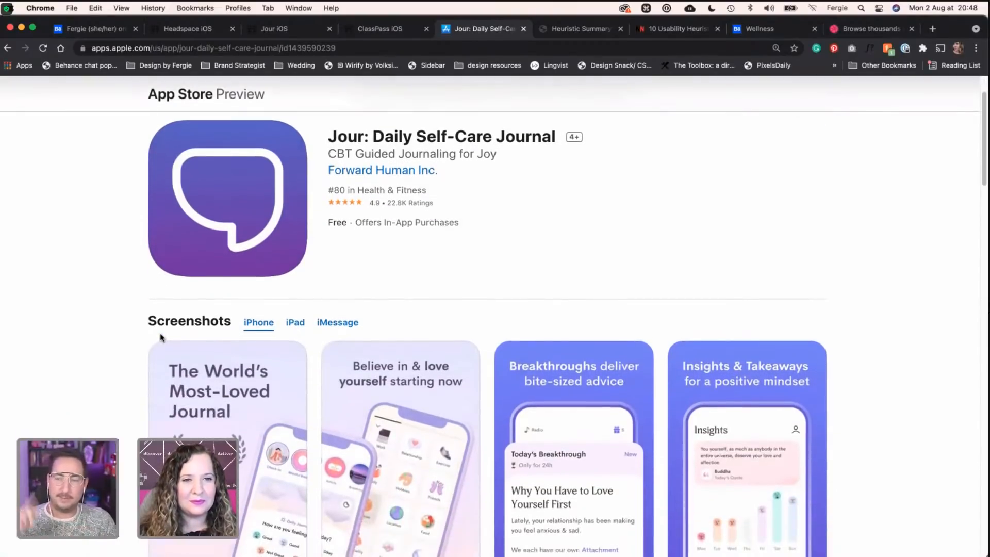
scroll(159, 336, "down", 5)
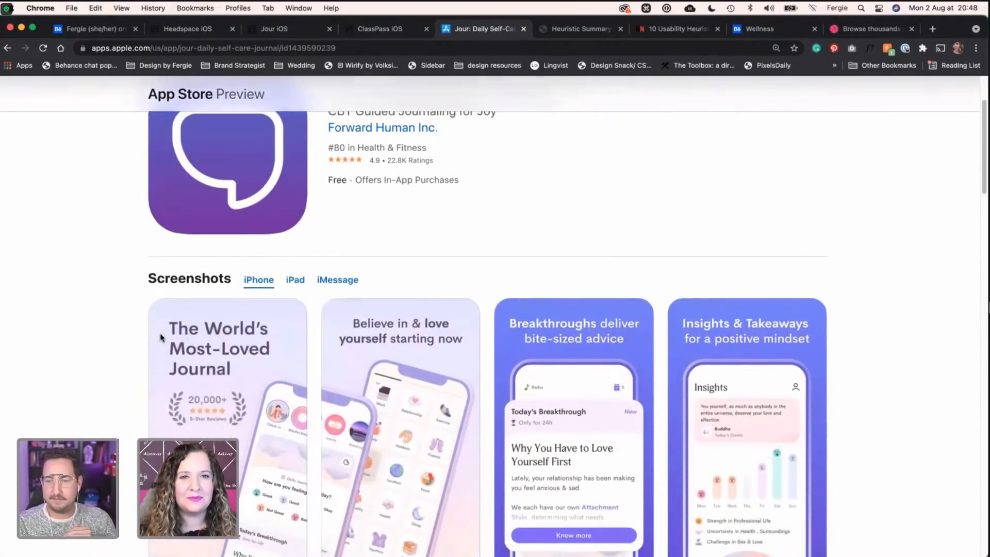
scroll(160, 336, "down", 6)
scroll(160, 337, "up", 1)
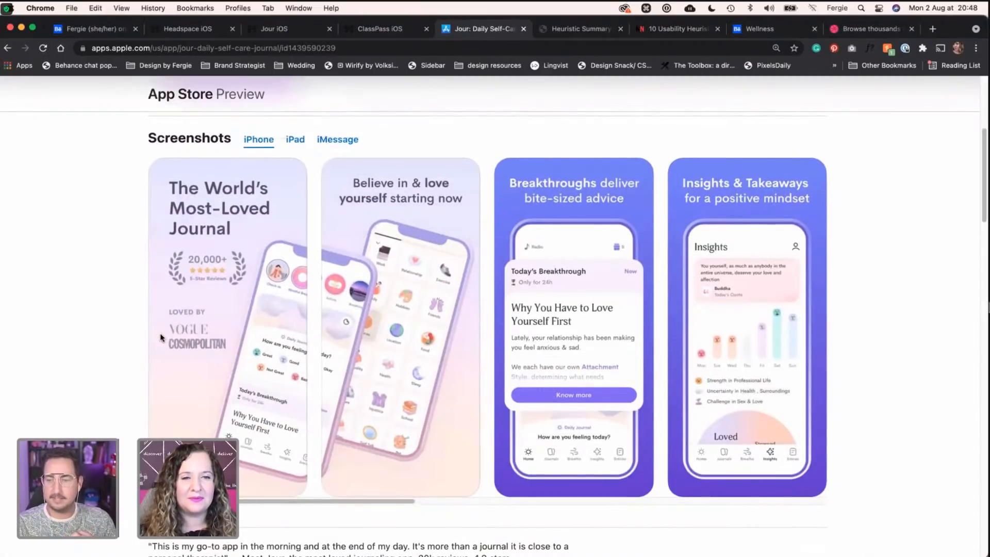
scroll(109, 269, "down", 3)
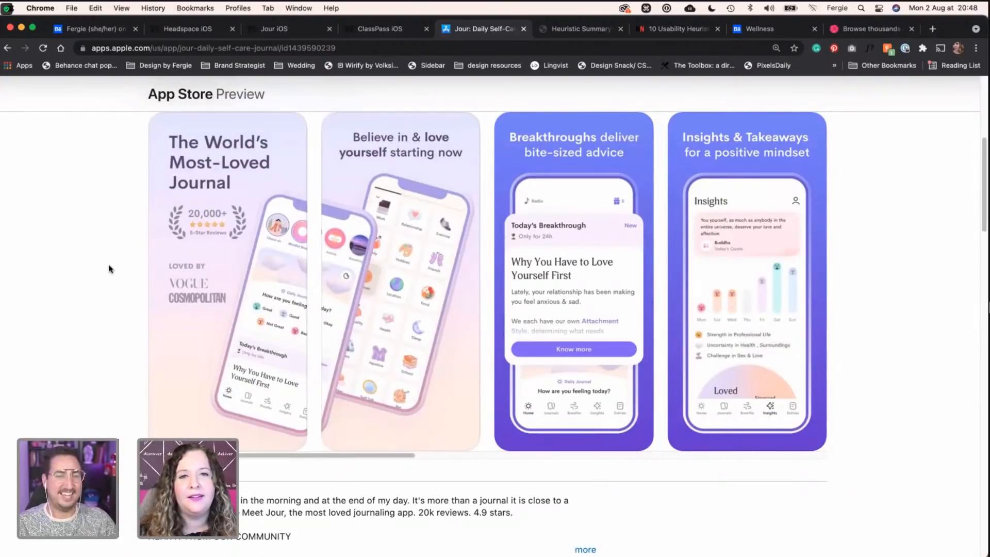
scroll(109, 269, "up", 2)
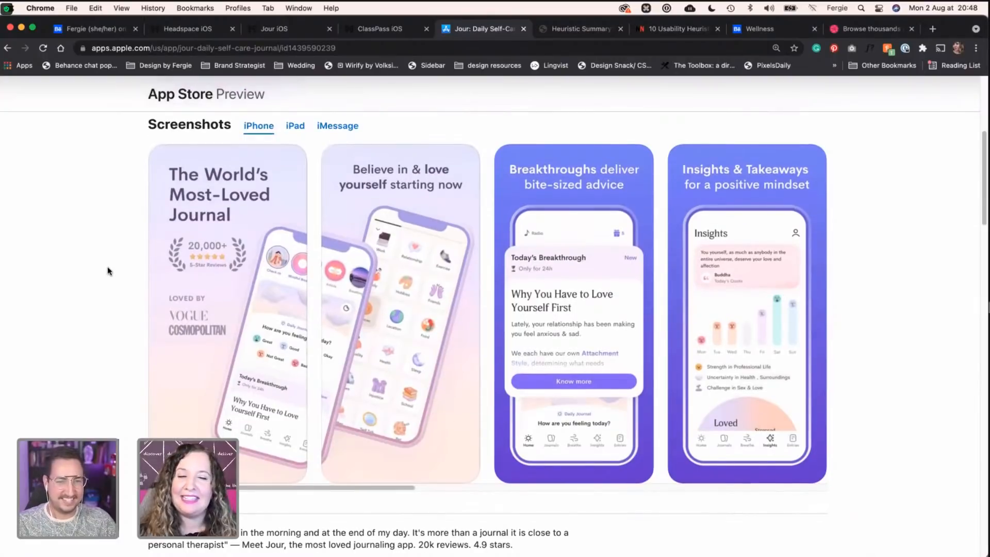
scroll(108, 271, "up", 10)
scroll(109, 270, "down", 10)
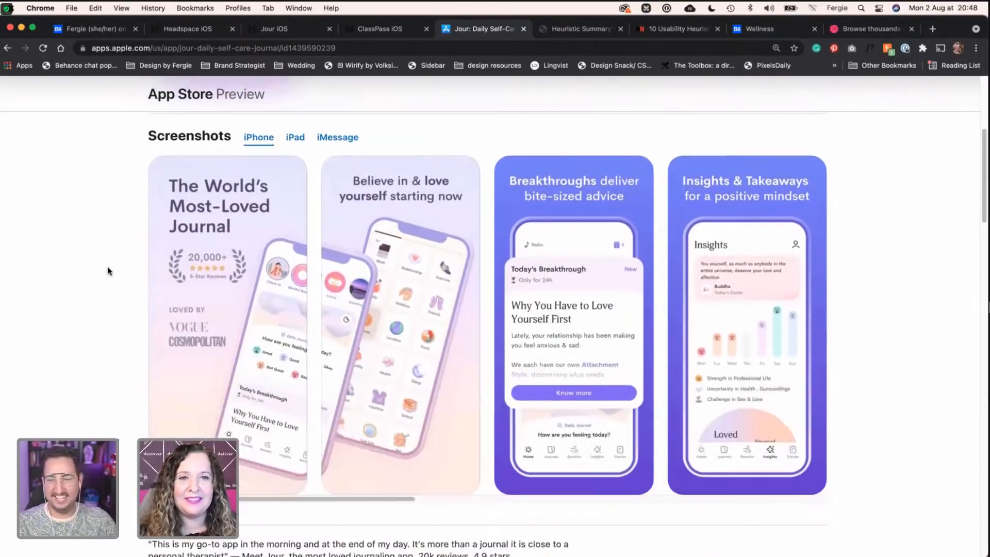
Step: Read Jour's description, What's New notes and ratings section, and return to the app title and pricing information
scroll(109, 270, "down", 5)
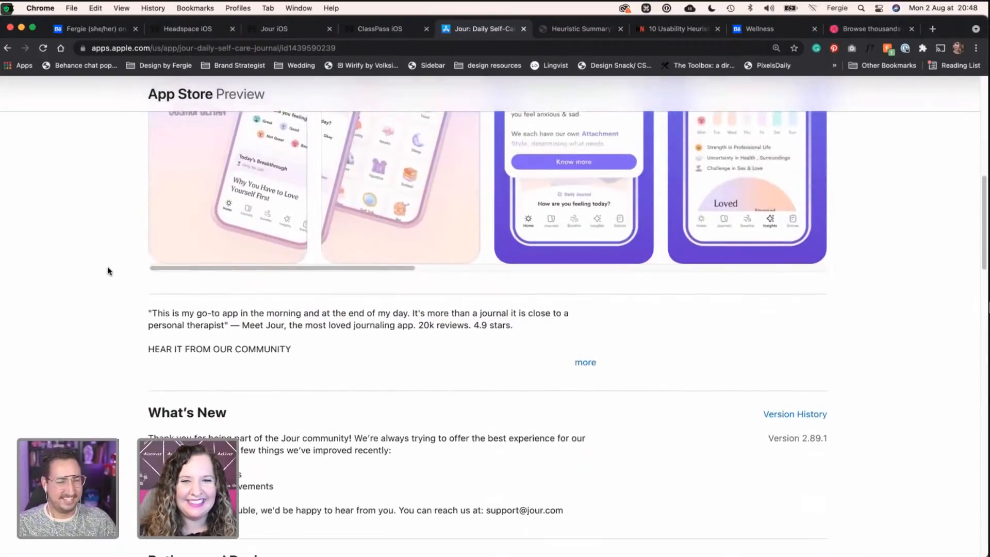
scroll(109, 270, "down", 1)
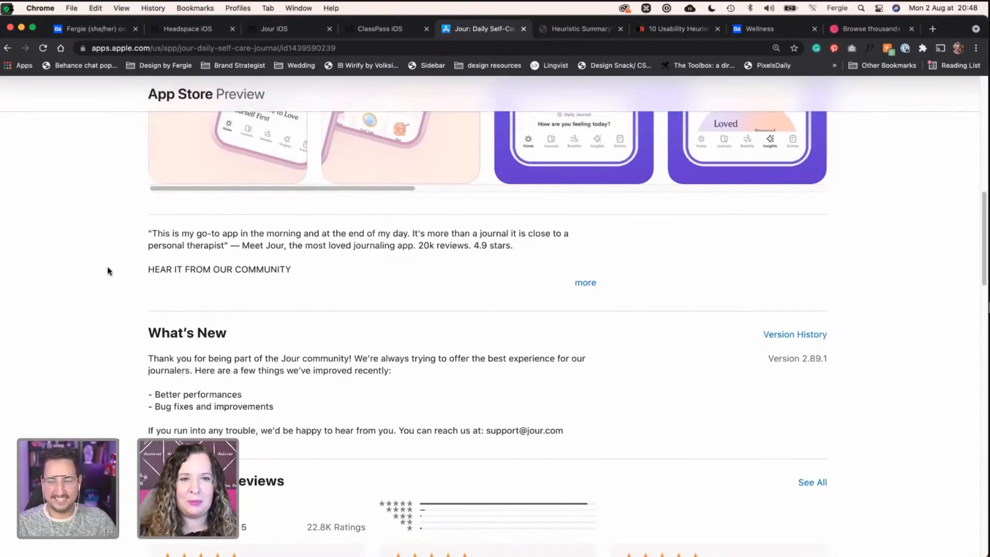
scroll(108, 271, "down", 5)
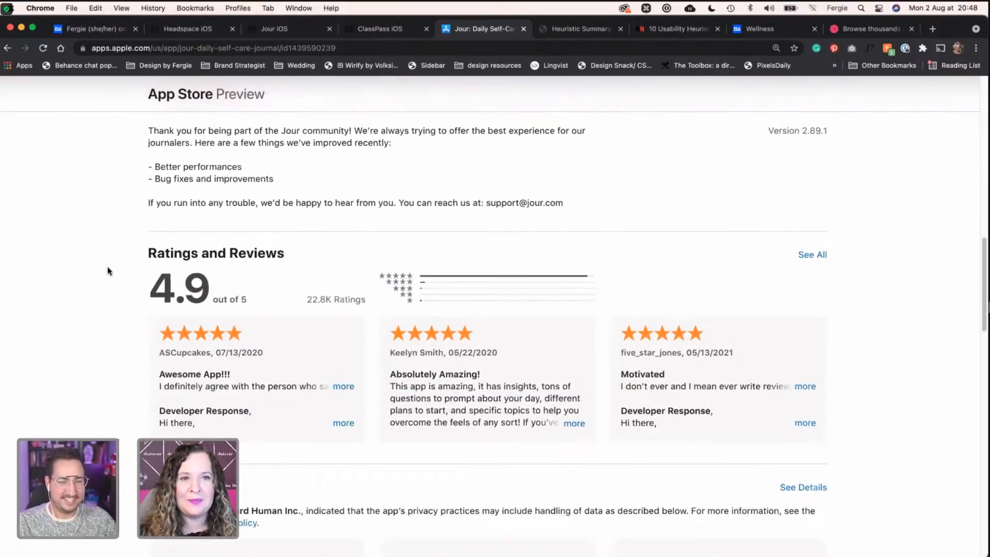
scroll(108, 271, "down", 3)
scroll(106, 270, "up", 3)
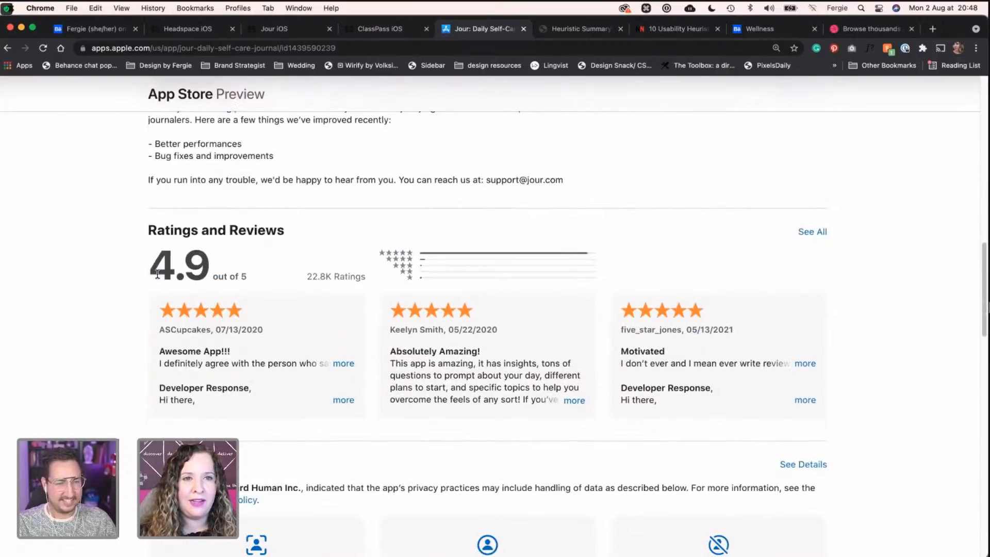
scroll(157, 274, "up", 20)
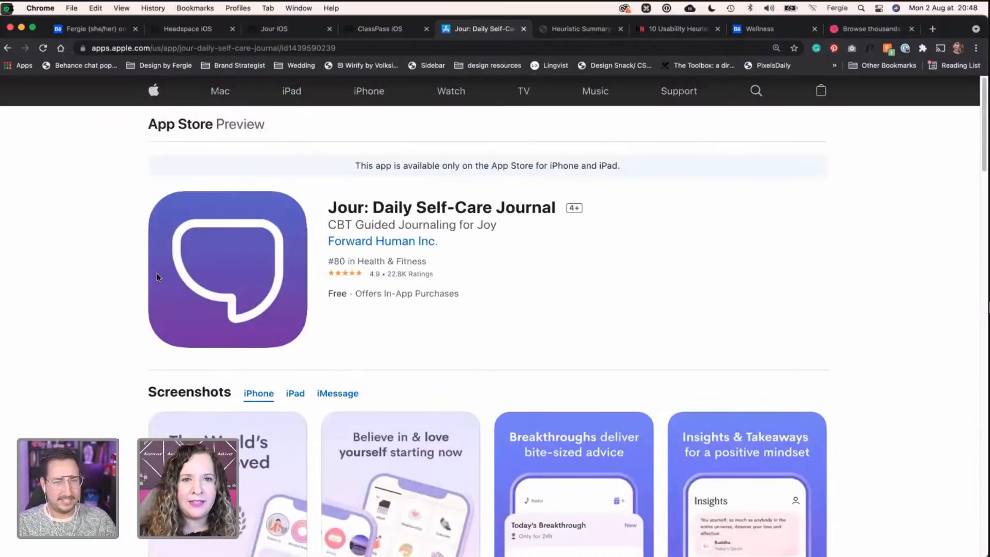
scroll(156, 277, "down", 1)
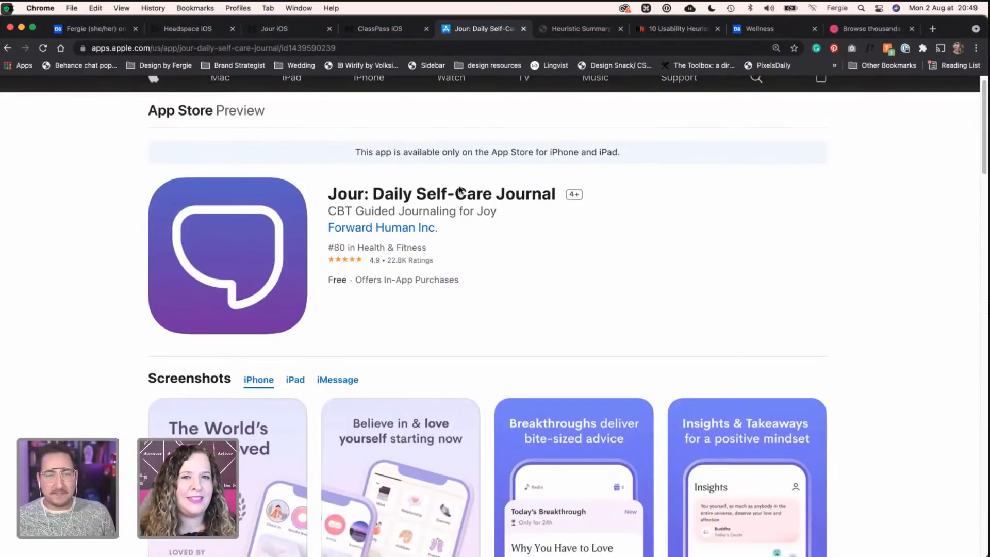
left_click_drag(497, 195, 570, 195)
left_click(555, 265)
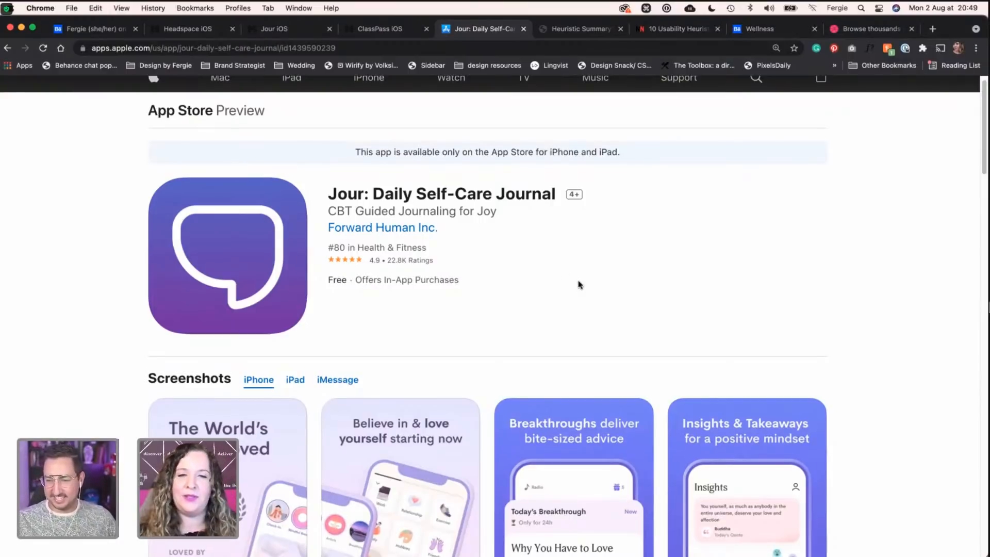
Step: Browse the iPhone screenshot gallery of Jour through to its end and open the full list of ratings and reviews
scroll(878, 316, "down", 3)
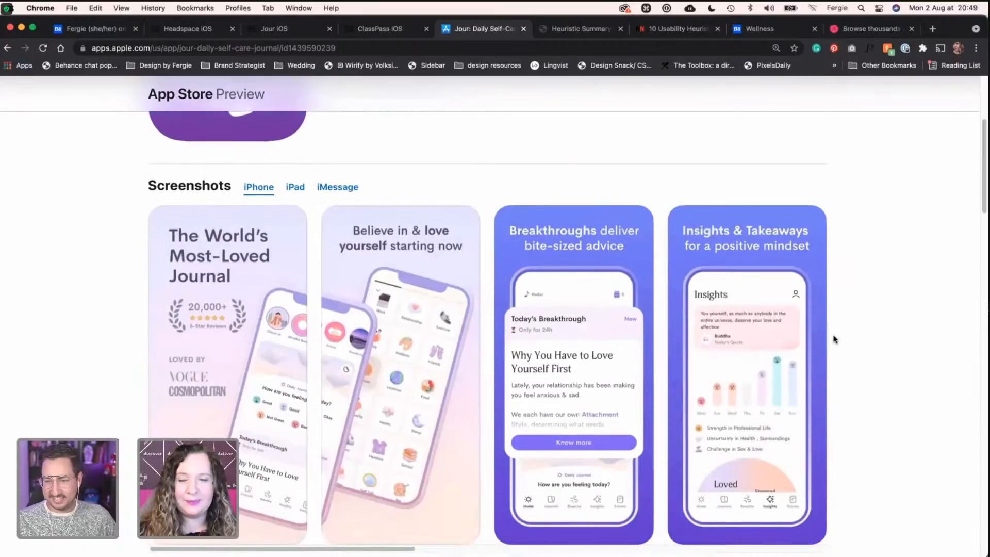
scroll(758, 374, "down", 1)
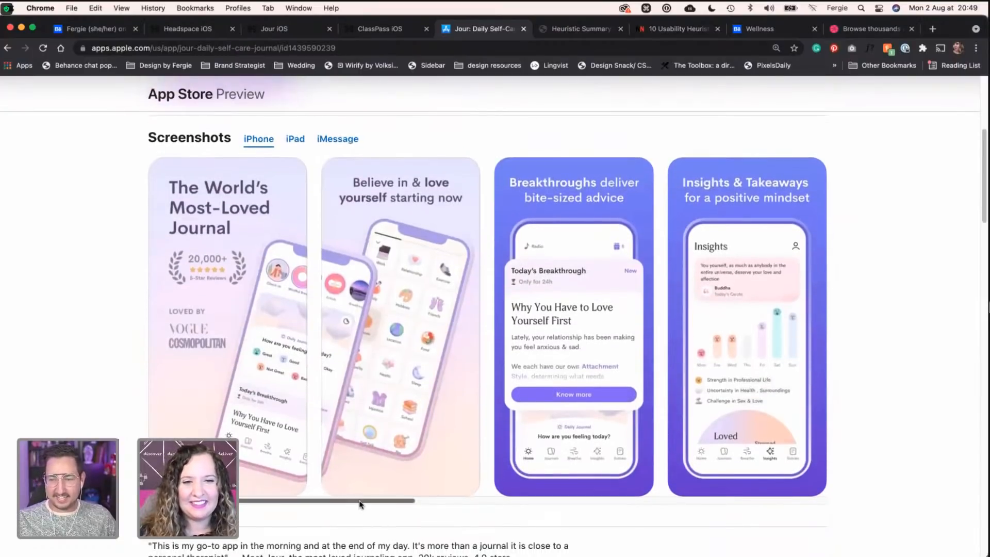
left_click_drag(361, 506, 505, 503)
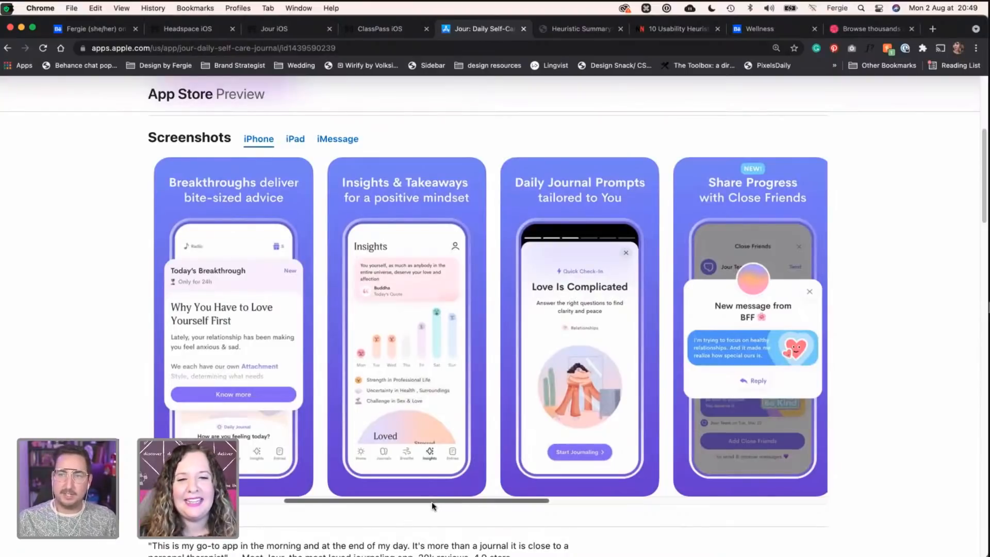
left_click_drag(432, 503, 724, 523)
scroll(431, 391, "down", 10)
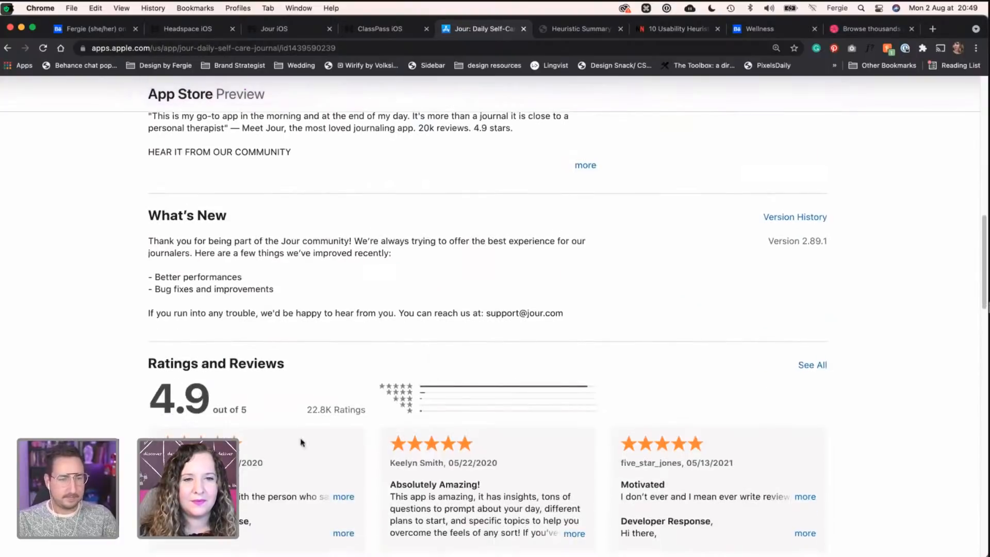
left_click(809, 382)
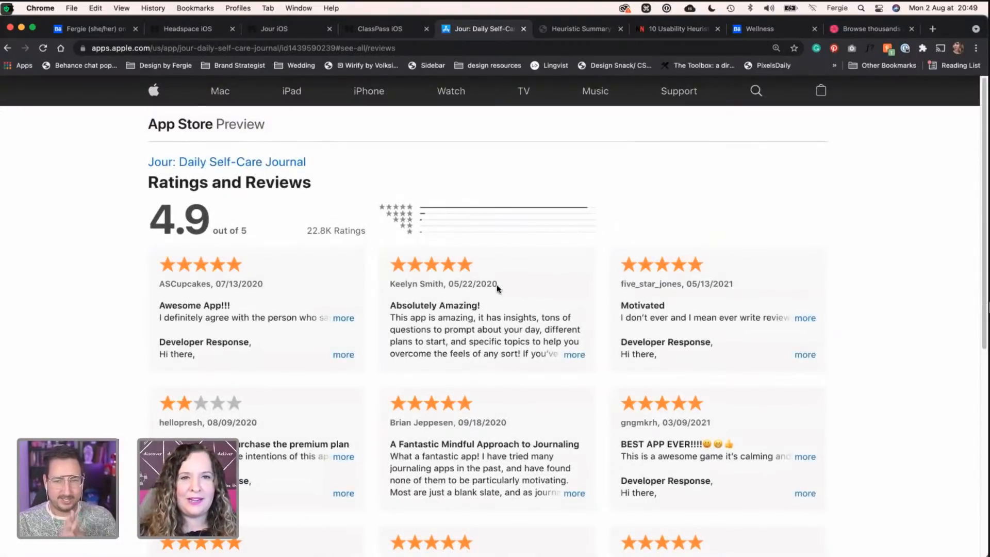
Step: Switch to Adobe XD, duplicate the Headspace rating beneath Jour and change the copy to 4.9/5*
key("ctrl+Left")
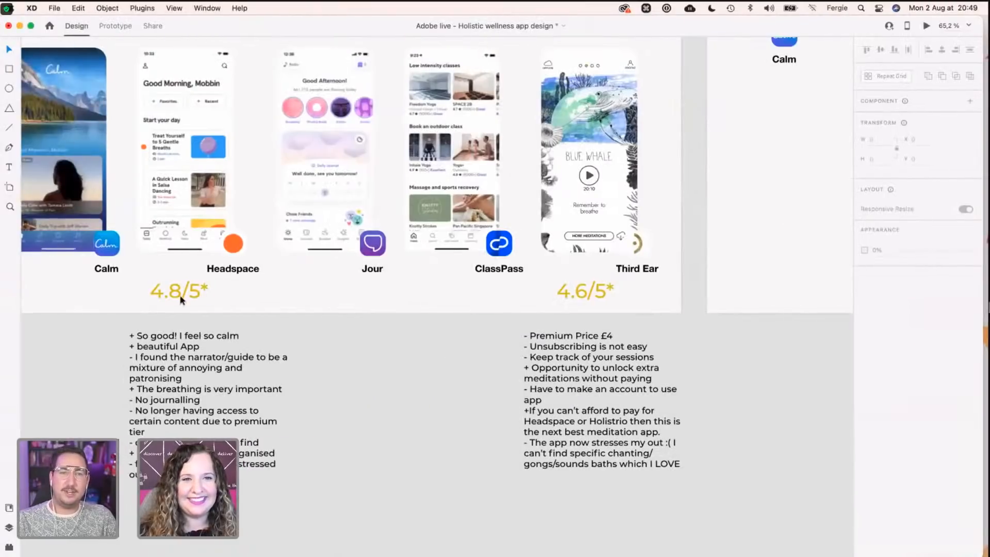
left_click_drag(181, 300, 325, 293)
left_click(325, 294)
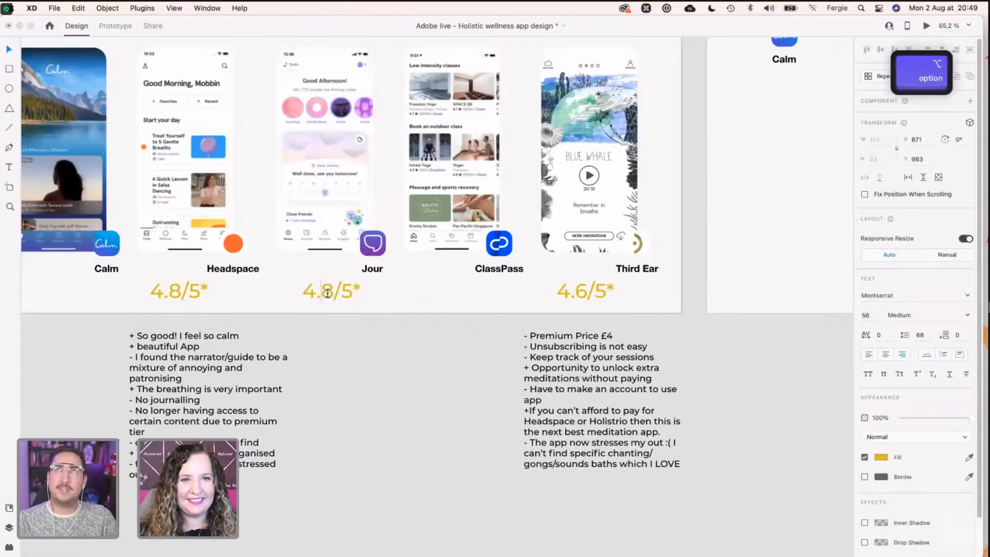
key("shift+Right")
type("9")
key("Escape")
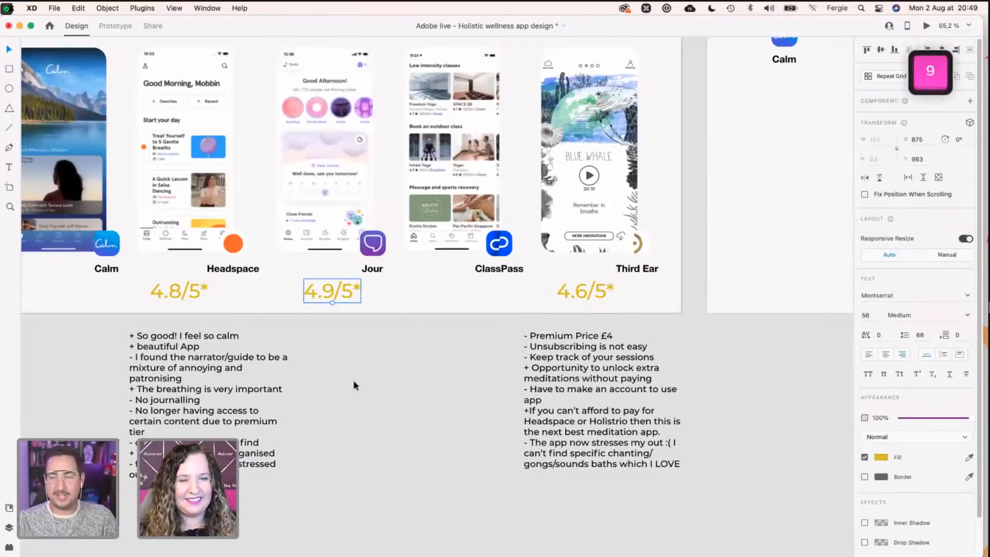
Step: Duplicate the Headspace notes beneath Jour, spacing the two blocks apart, and clear all text from the copy
left_click_drag(186, 383, 345, 383)
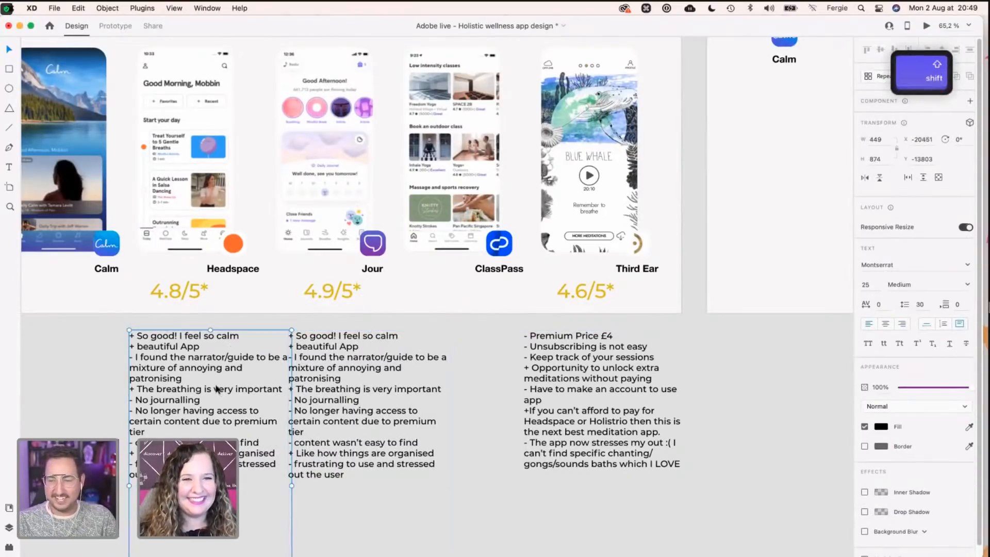
left_click_drag(216, 386, 204, 386)
left_click_drag(306, 379, 313, 379)
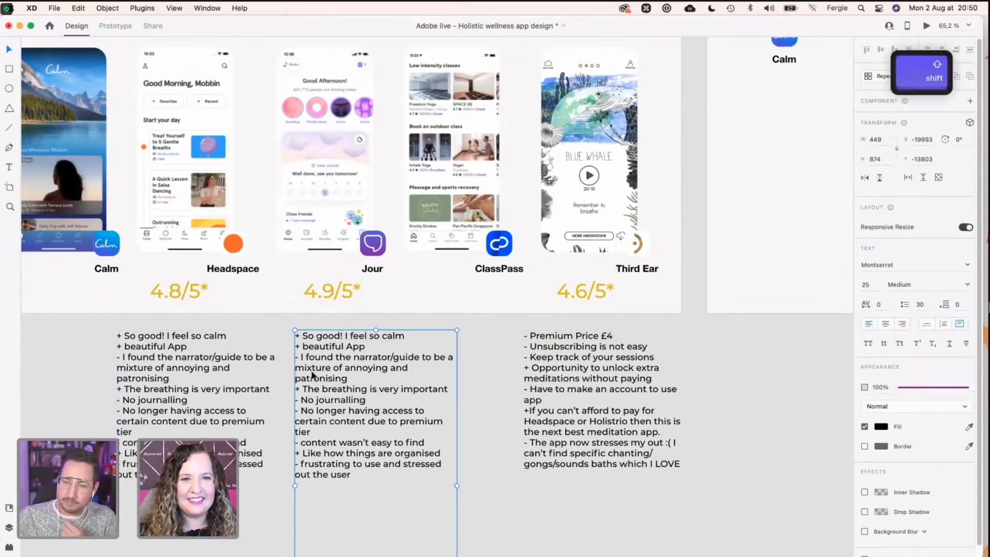
key("Return")
key("BackSpace")
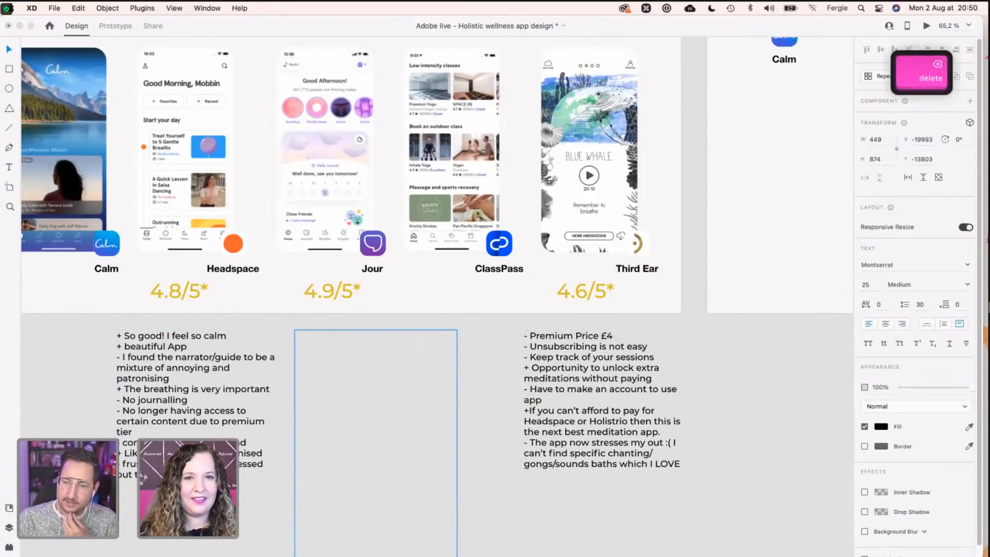
Step: Copy "even with the basic plan you can still get a lot" from the "Awesome App!!!" review in Chrome into XD's Jour notes as a plus
key("ctrl+Right")
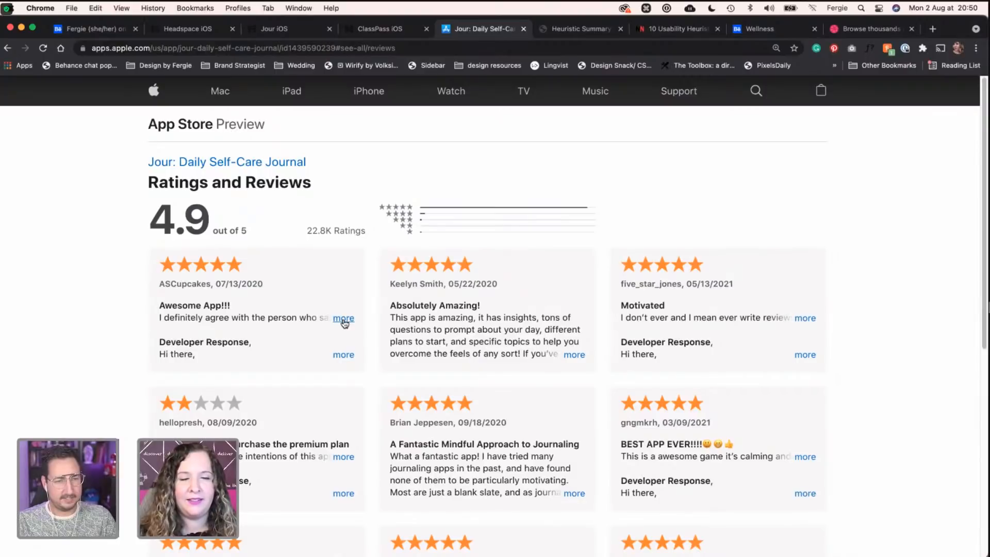
scroll(344, 324, "down", 5)
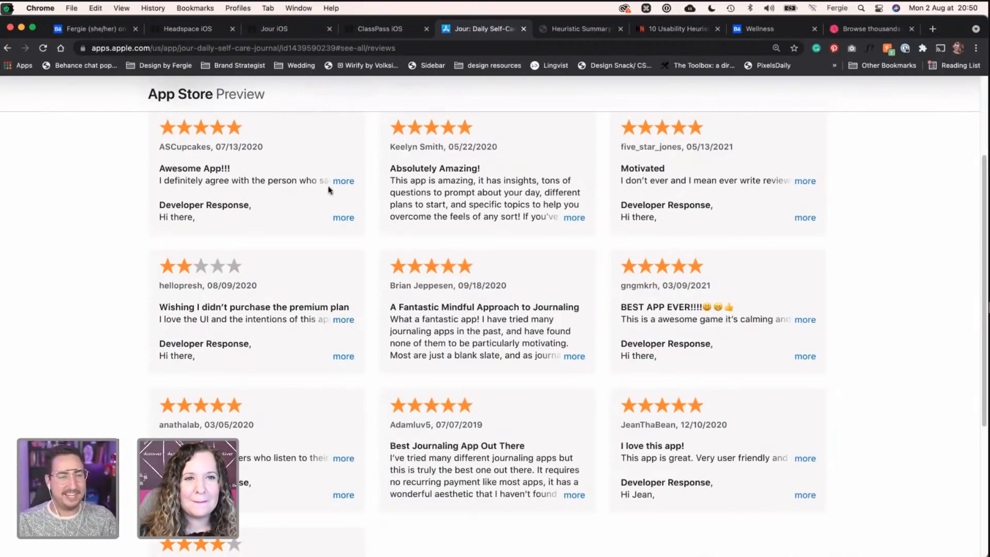
left_click(343, 181)
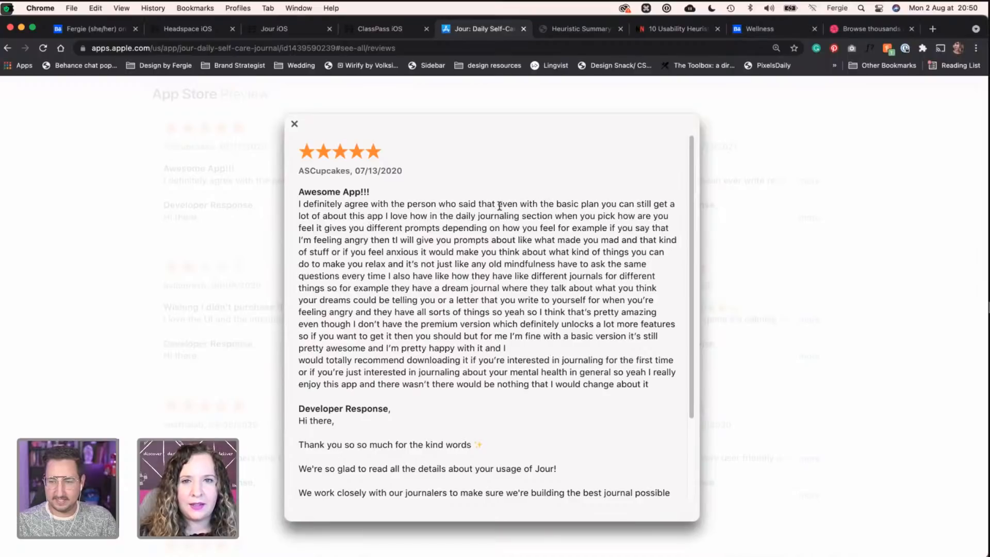
left_click_drag(499, 206, 310, 217)
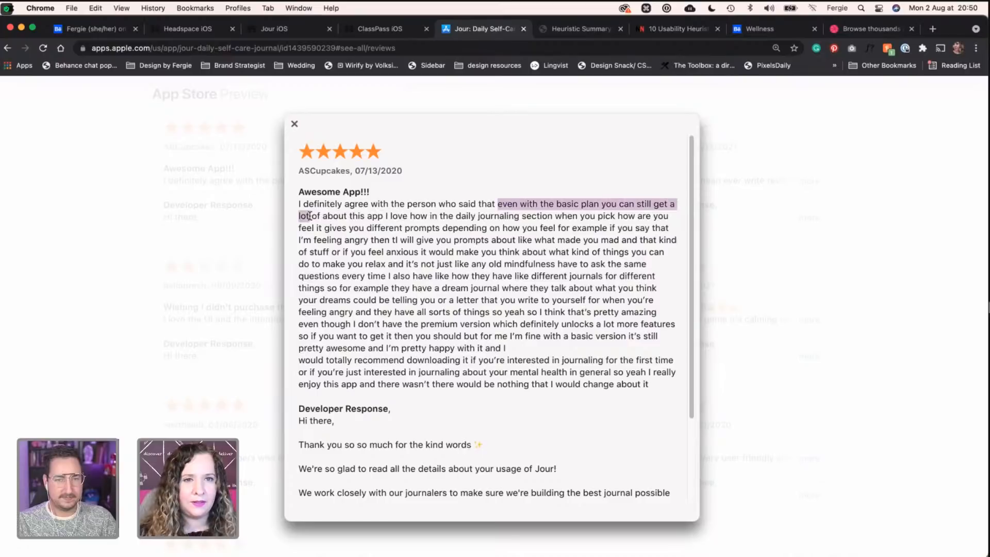
key("super+c")
key("ctrl+Left")
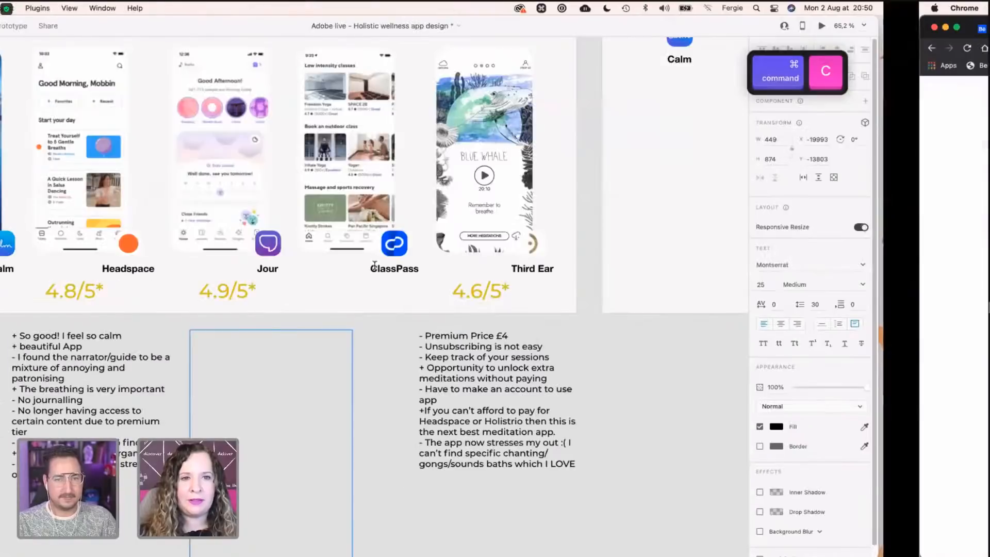
type("+")
key("super+v")
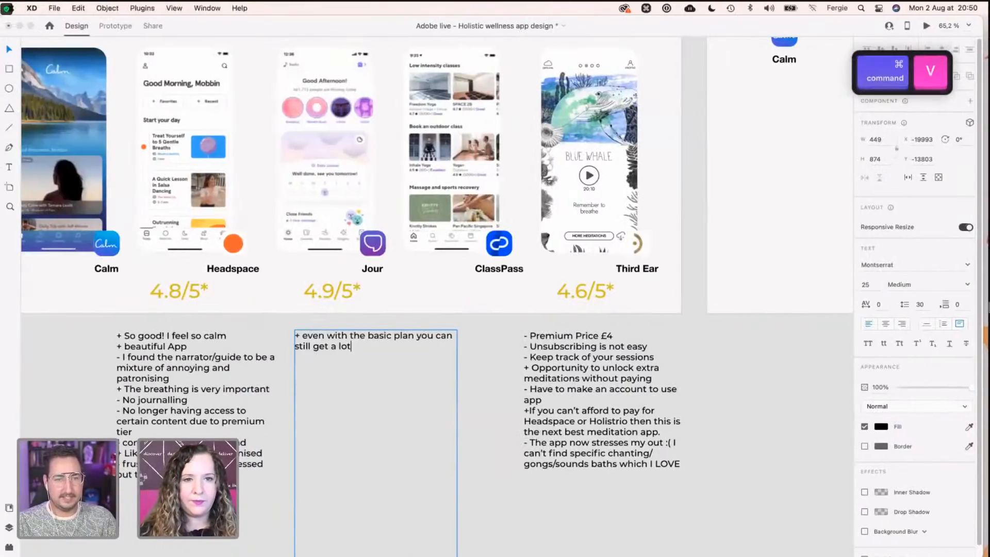
Step: Copy "I love the UI and the intentions of this app" from Chrome's two-star premium plan review into XD's Jour notes as a second plus
key("ctrl+Right")
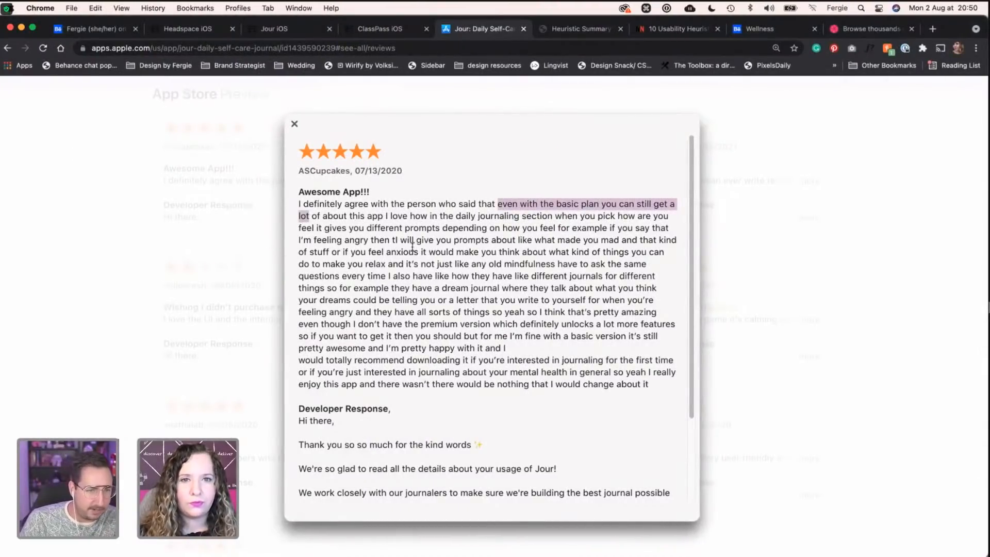
left_click(110, 309)
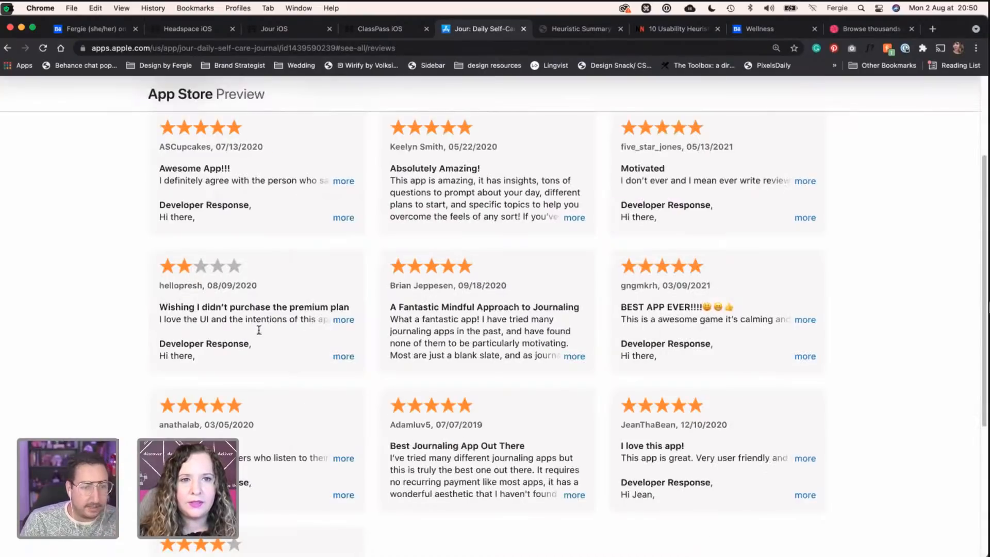
left_click(344, 319)
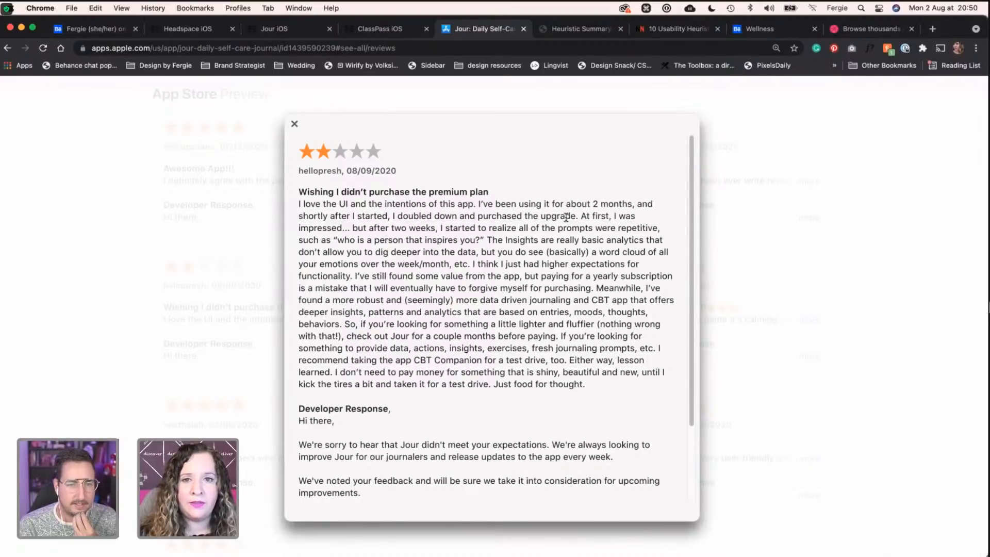
left_click_drag(571, 216, 555, 216)
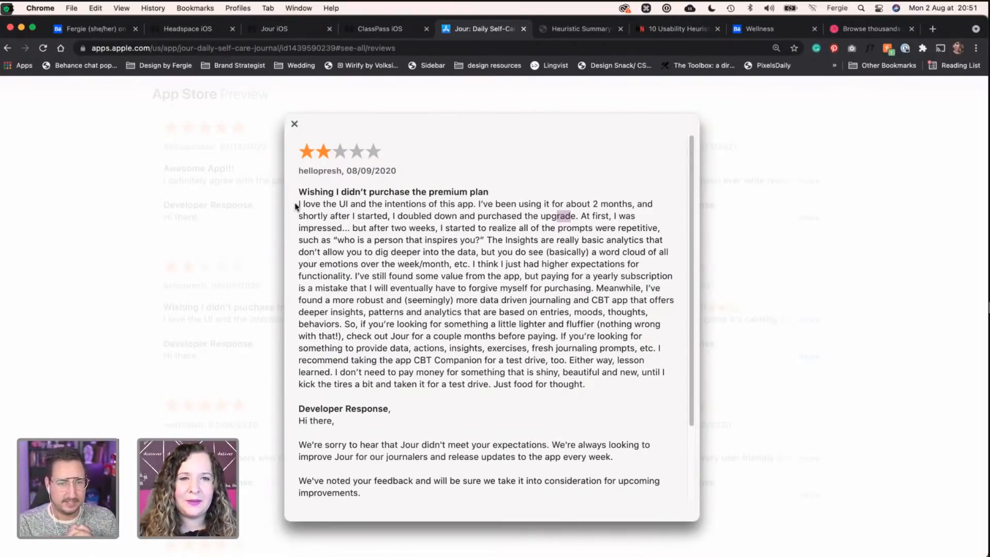
left_click_drag(298, 203, 471, 205)
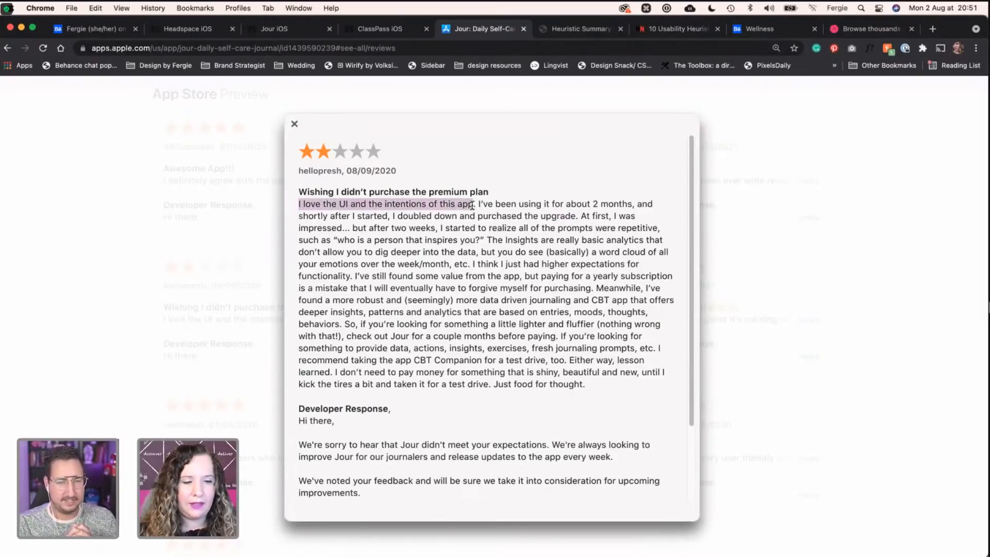
key("super+c")
key("super+Tab")
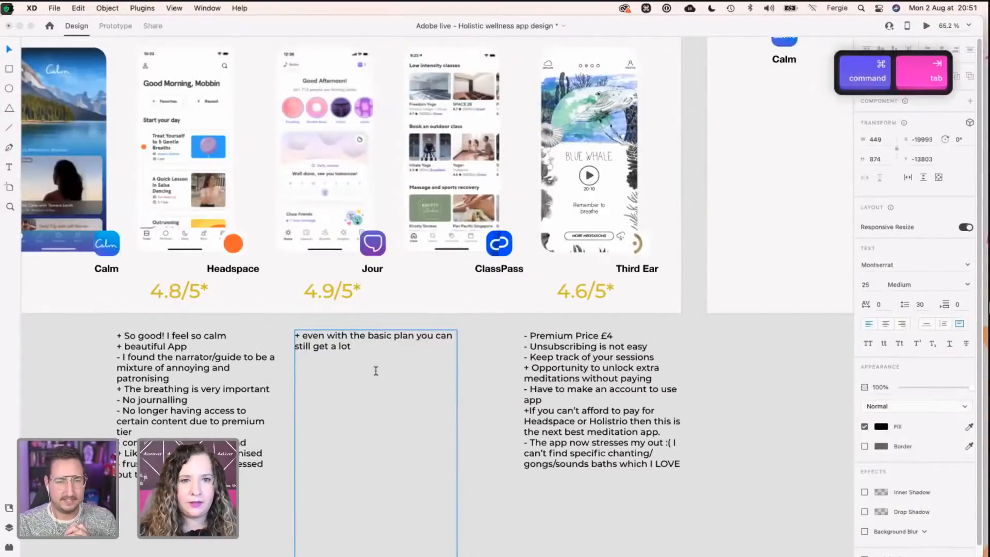
key("Return")
type("+")
key("super+v")
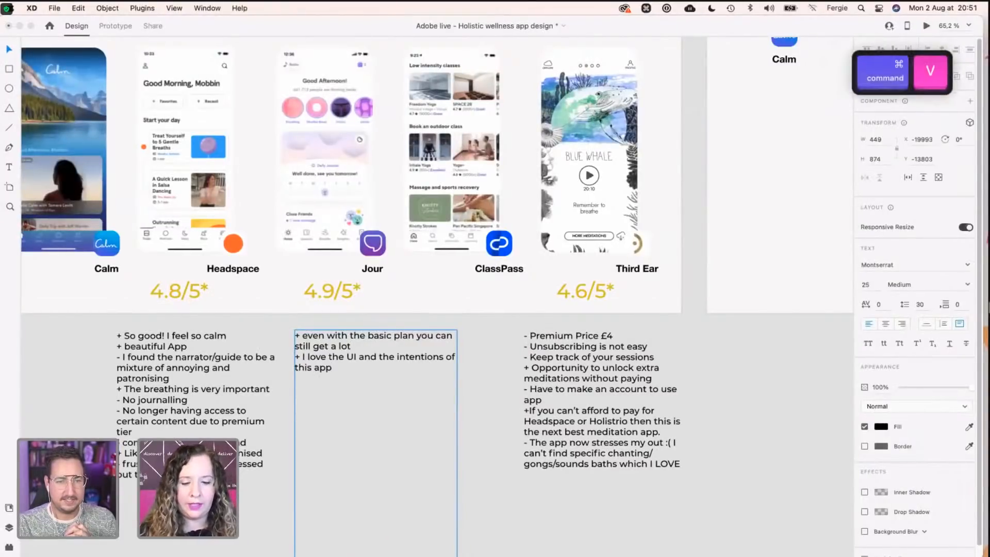
Step: Add a minus line to the Jour notes in XD with "prompts were repetitive", copied from the same two-star review in Chrome
key("Return")
type("-")
key("super+Tab")
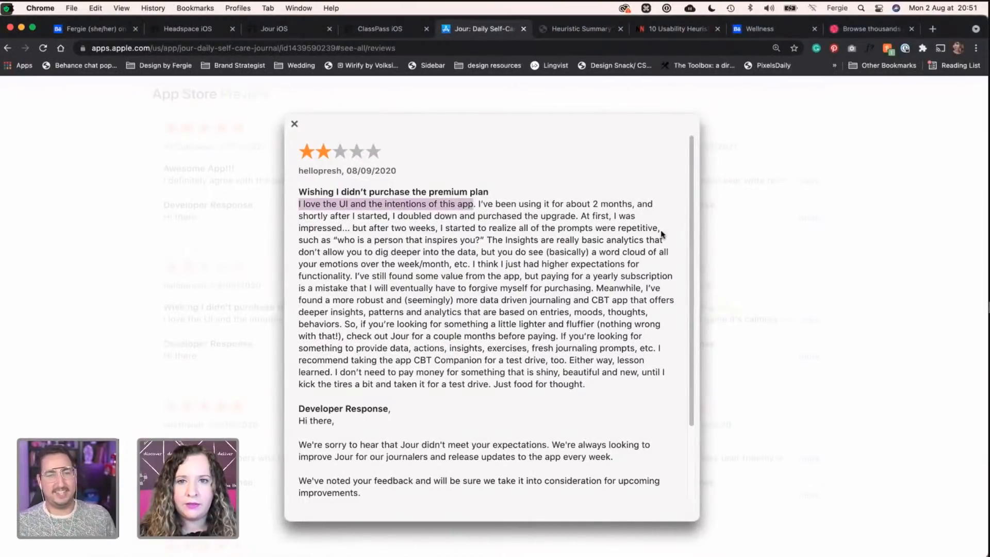
left_click_drag(558, 227, 657, 223)
key("super+c")
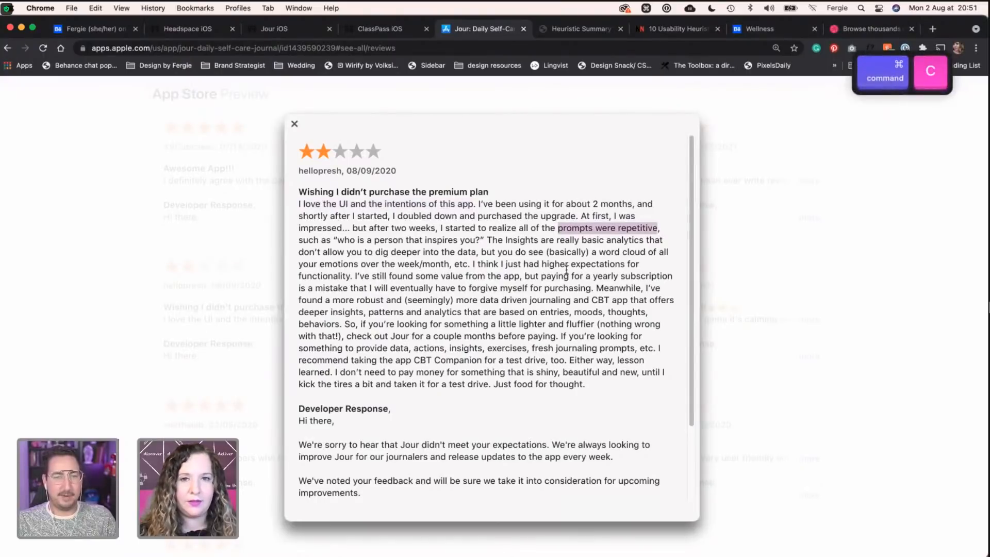
key("super+v")
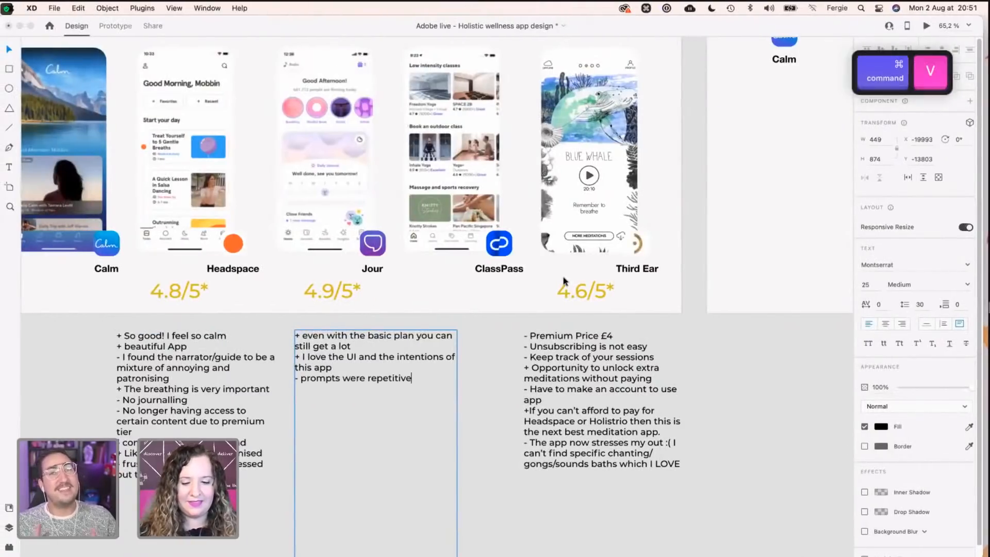
Step: Copy "Insights are really basic" from the two-star review in Chrome and add it as another minus line in XD's Jour notes
key("Return")
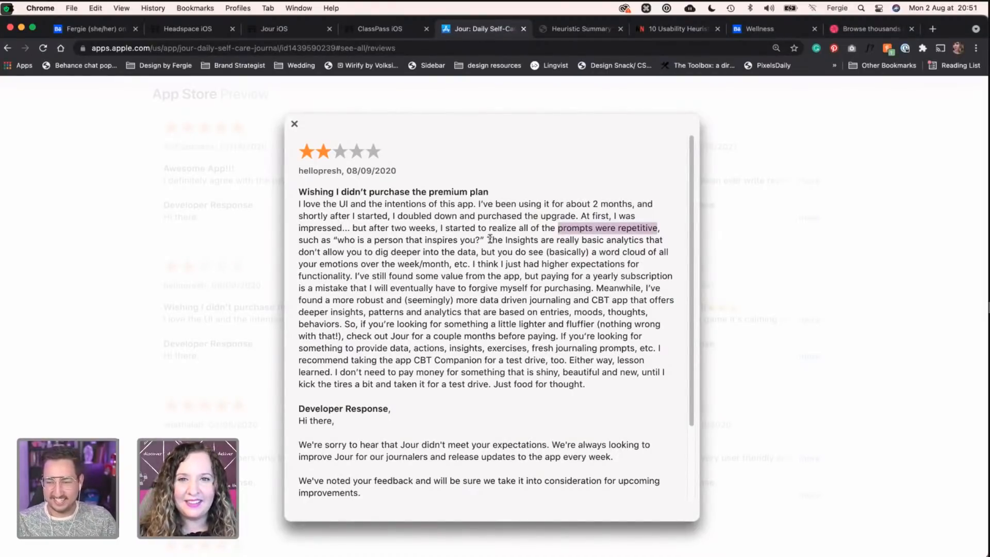
left_click_drag(504, 240, 604, 236)
key("ctrl+Left")
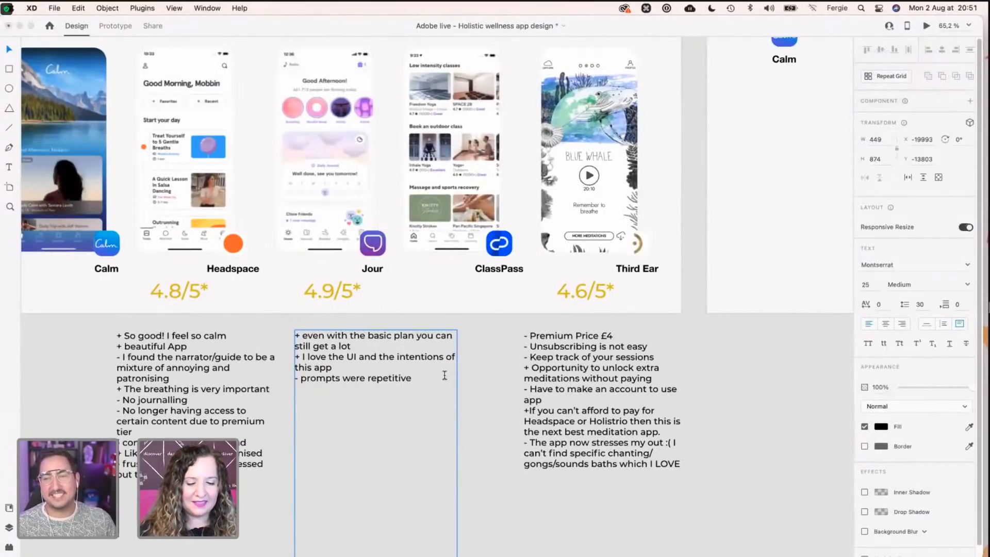
key("Return")
type("-")
key("super+v")
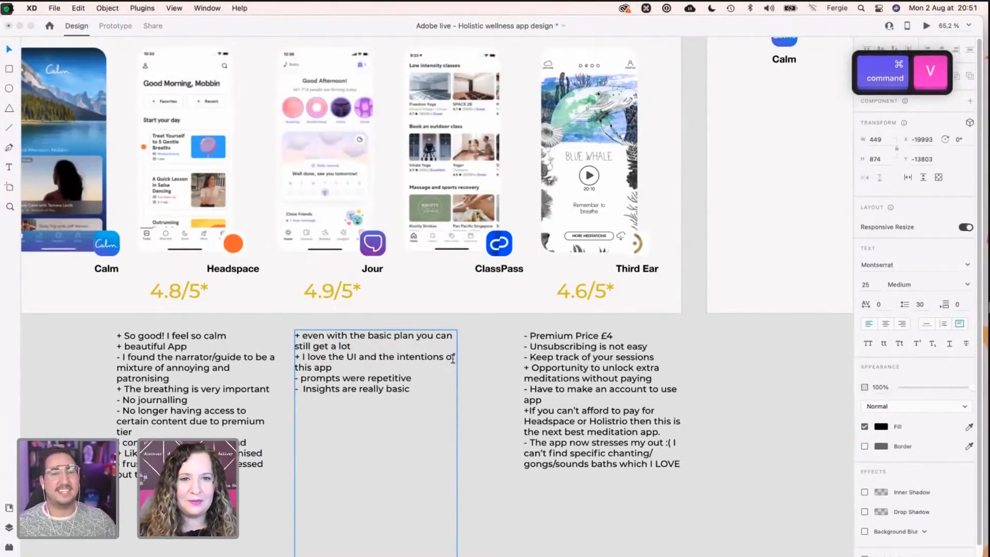
Step: Add "I just had higher expectations for functionality" from Chrome's two-star review to XD's Jour notes as a minus, without the full stop
key("ctrl+Right")
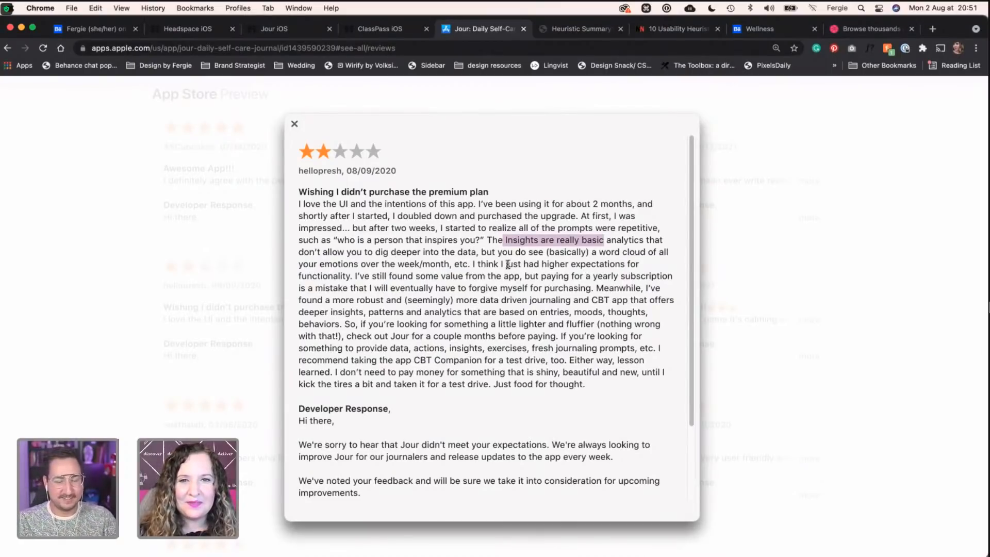
left_click_drag(501, 265, 352, 276)
key("super+c")
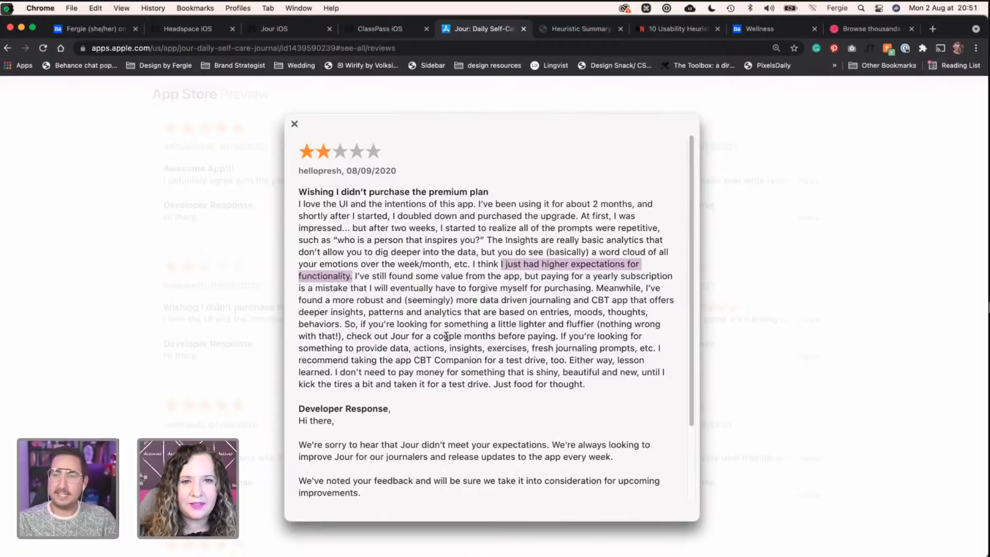
key("super+Tab")
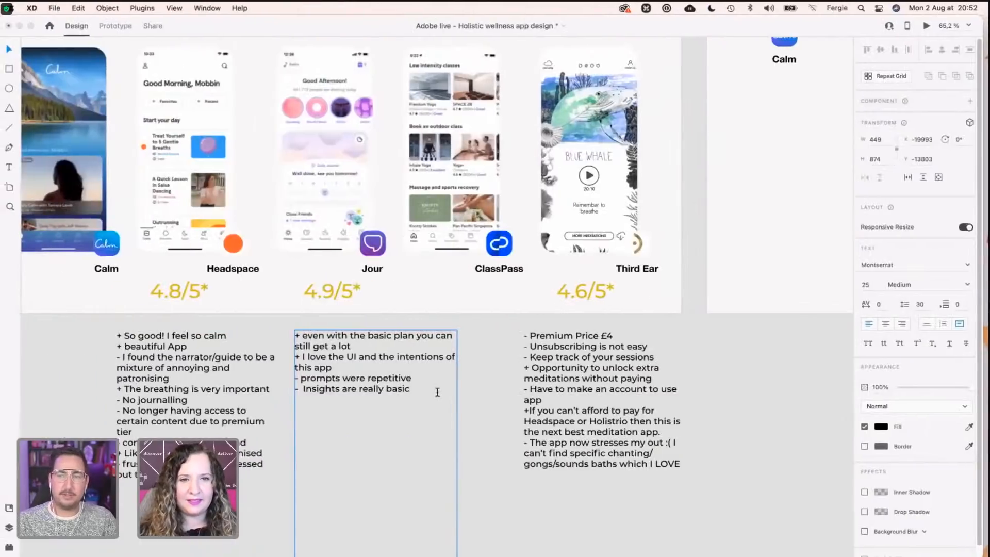
key("super+v")
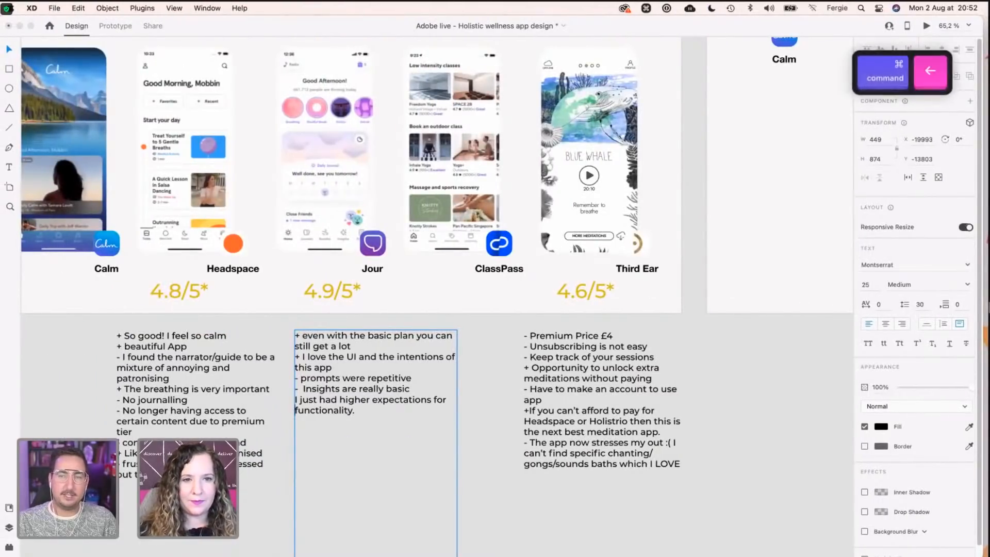
type("-")
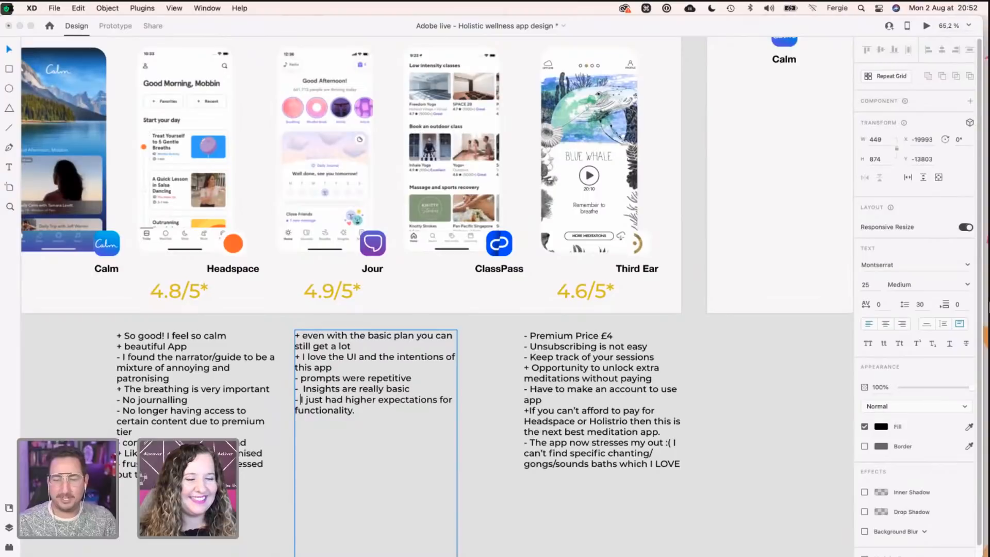
key("BackSpace")
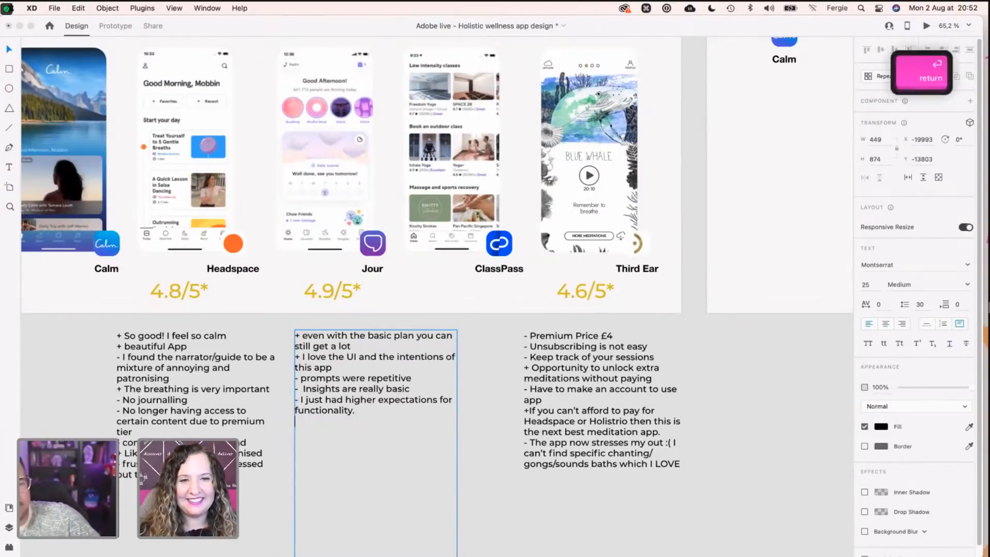
key("Return")
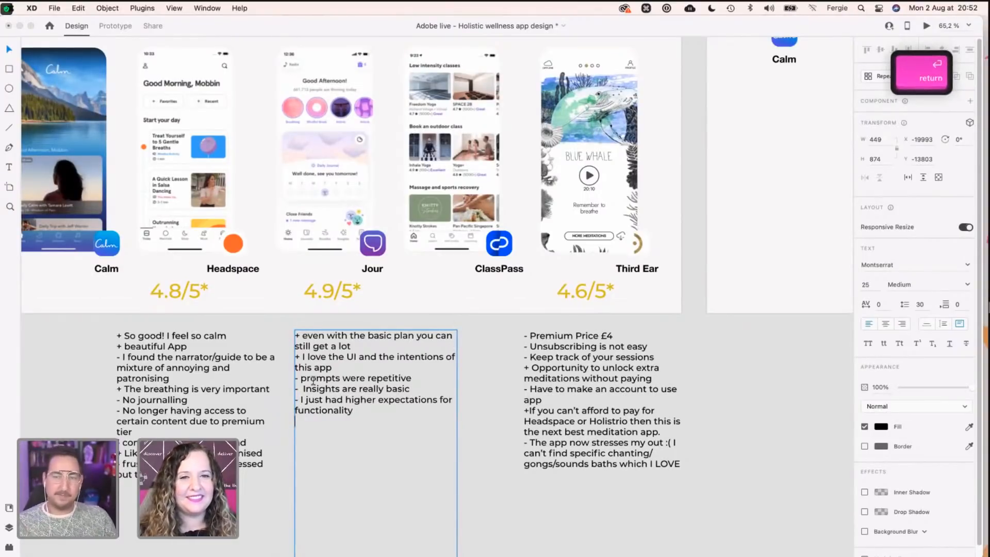
Step: Return to Chrome, close the two-star review and scan the remaining Jour reviews, down to the mixed two- and three-star ones
key("ctrl+Right")
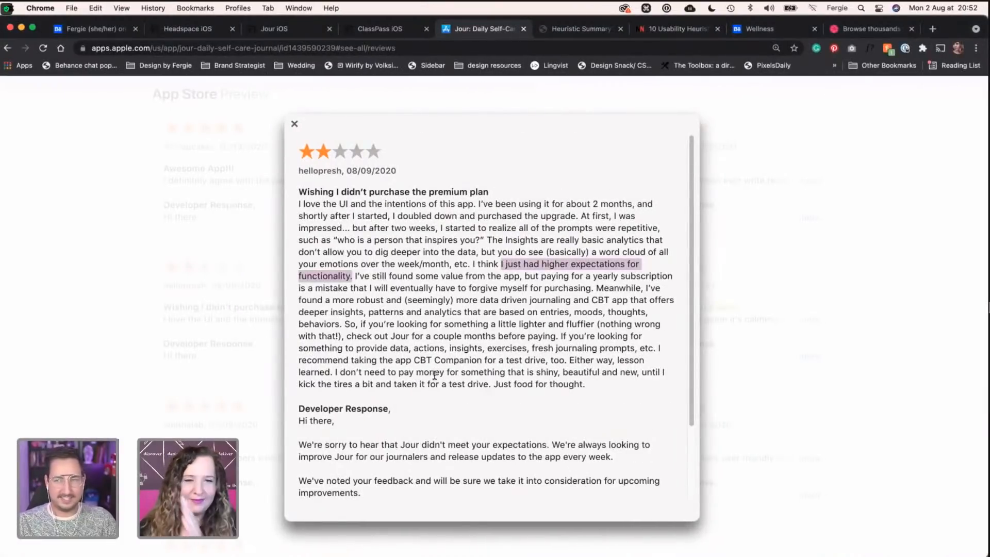
left_click(144, 283)
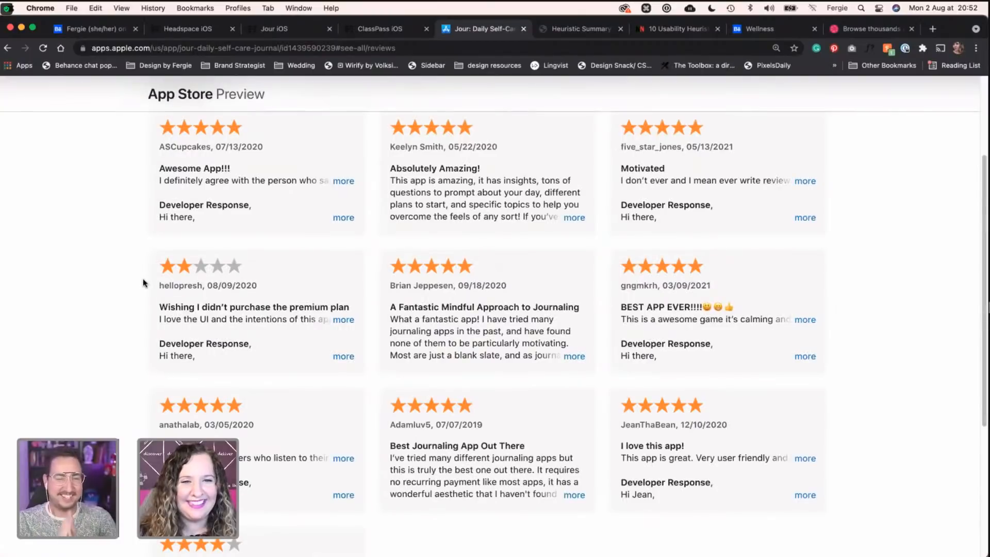
scroll(144, 283, "down", 5)
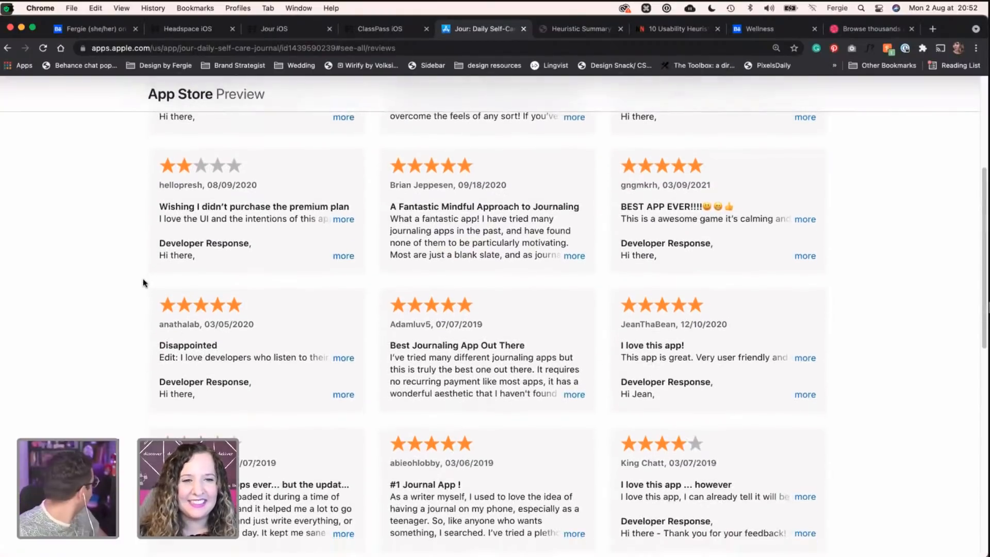
scroll(144, 283, "down", 3)
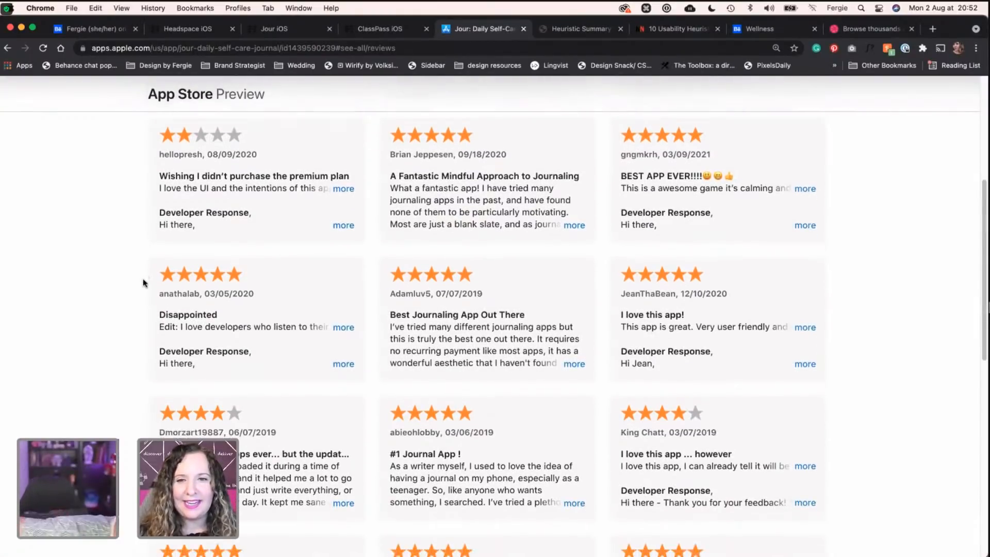
scroll(144, 283, "down", 9)
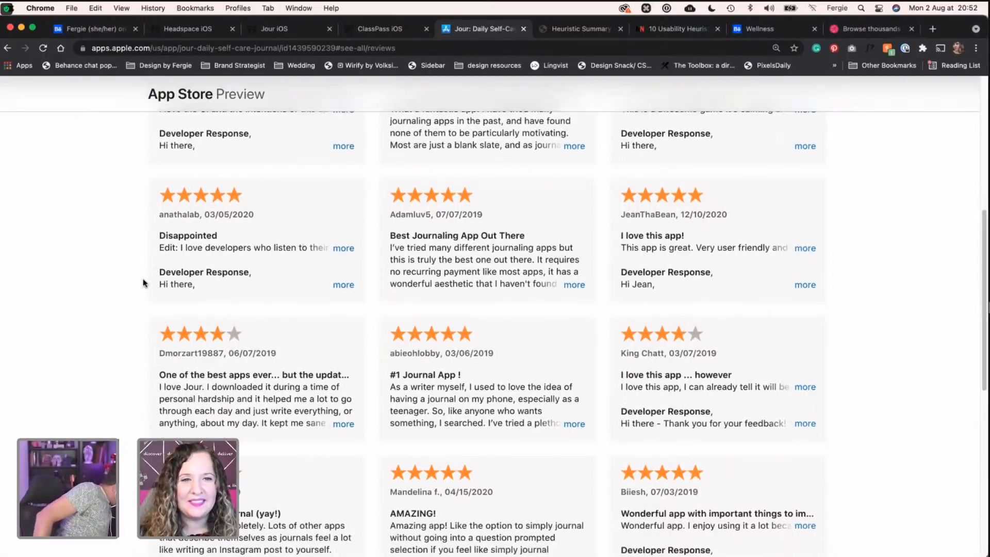
scroll(144, 283, "down", 2)
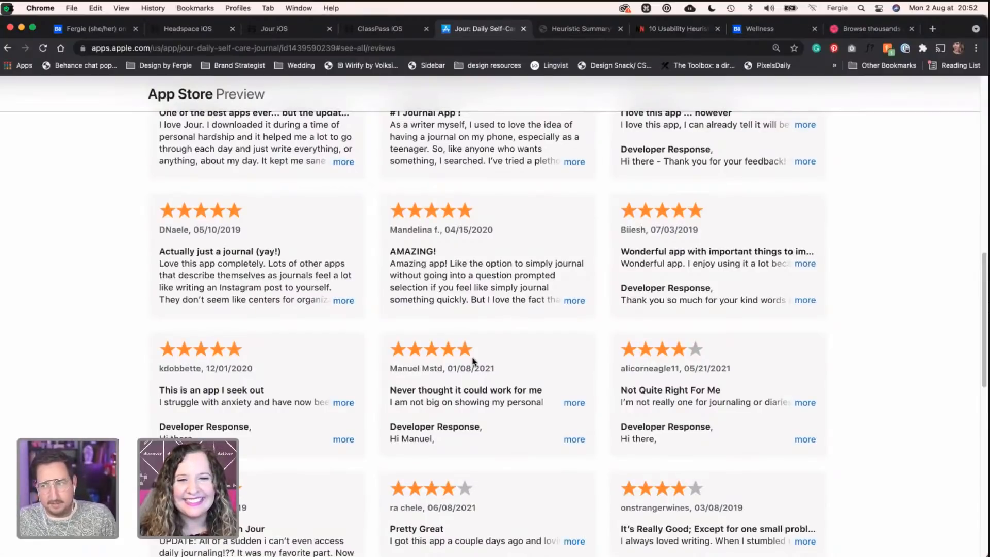
scroll(628, 407, "down", 3)
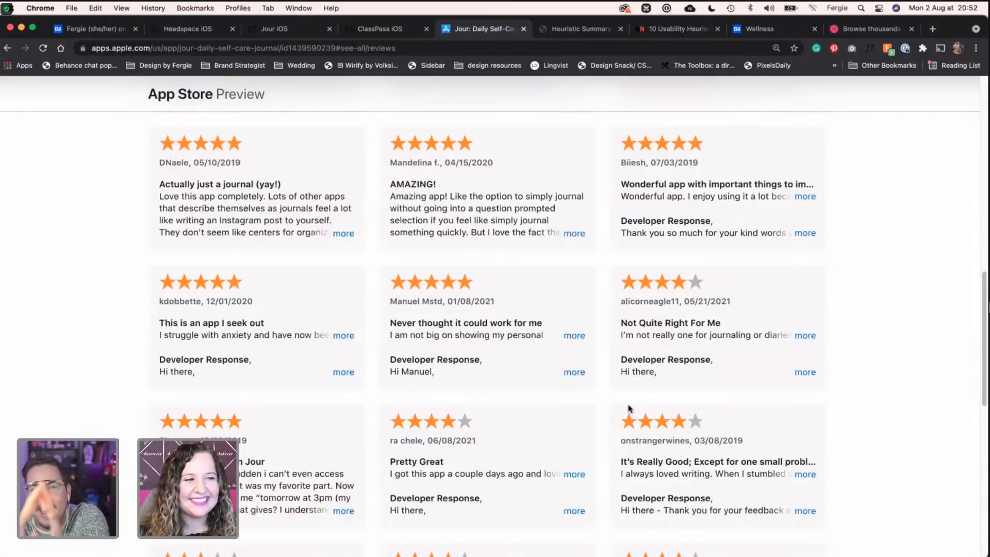
scroll(629, 408, "down", 10)
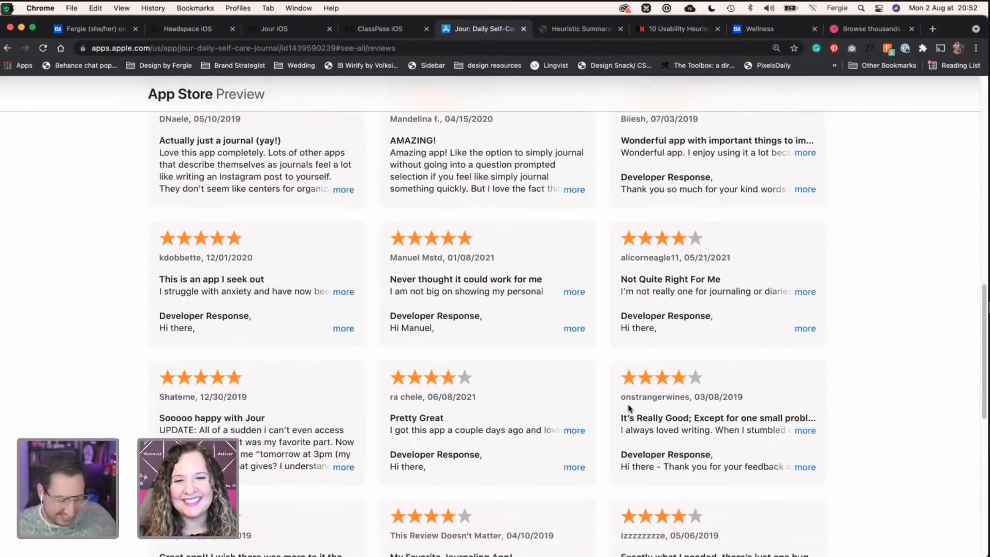
scroll(629, 408, "down", 5)
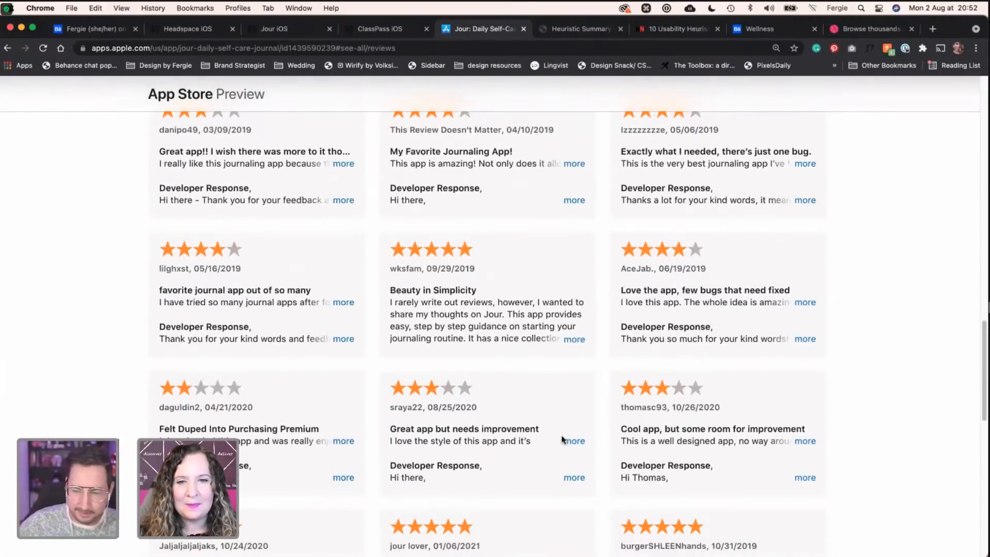
Step: Open the three-star review "Great app but needs improvement" and copy "Most of the journals are really good" into XD's Jour notes as a plus line
left_click(572, 441)
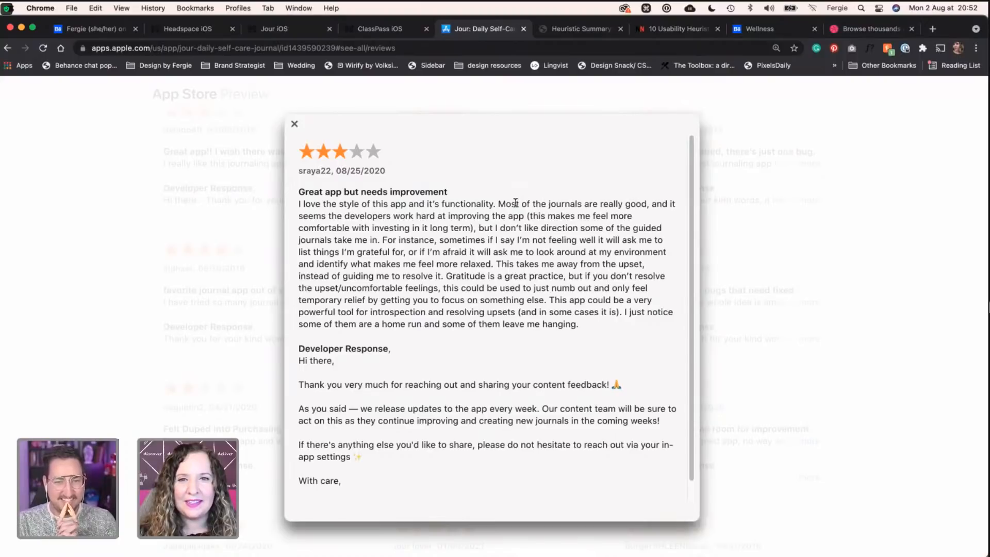
left_click_drag(503, 203, 645, 201)
key("super+c")
scroll(571, 245, "left", 5)
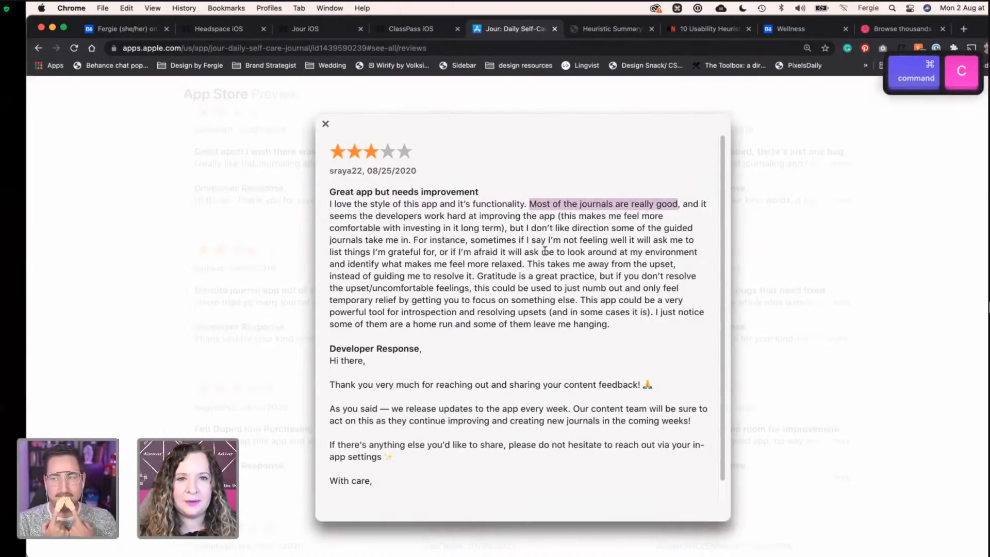
key("Return")
type("+")
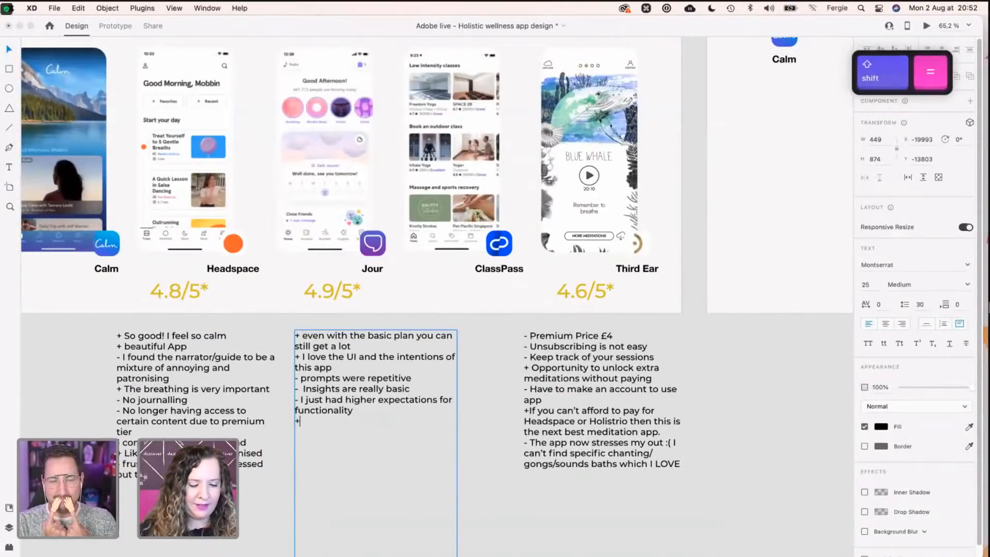
key("super+v")
key("Return")
Step: Copy "I don't like direction some of the guided journals" from the three-star review in Chrome and add it as a minus line in XD's Jour notes
scroll(493, 311, "right", 5)
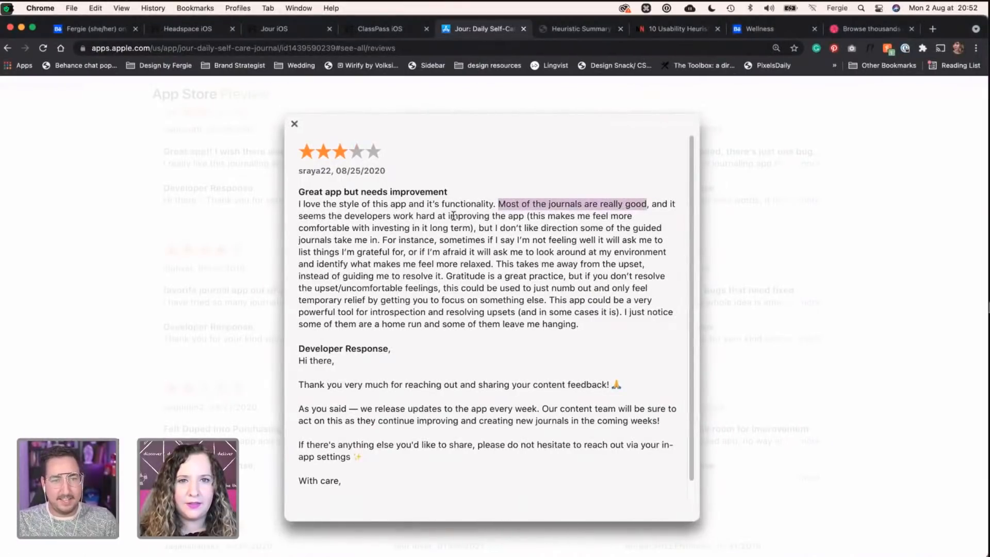
left_click(523, 229)
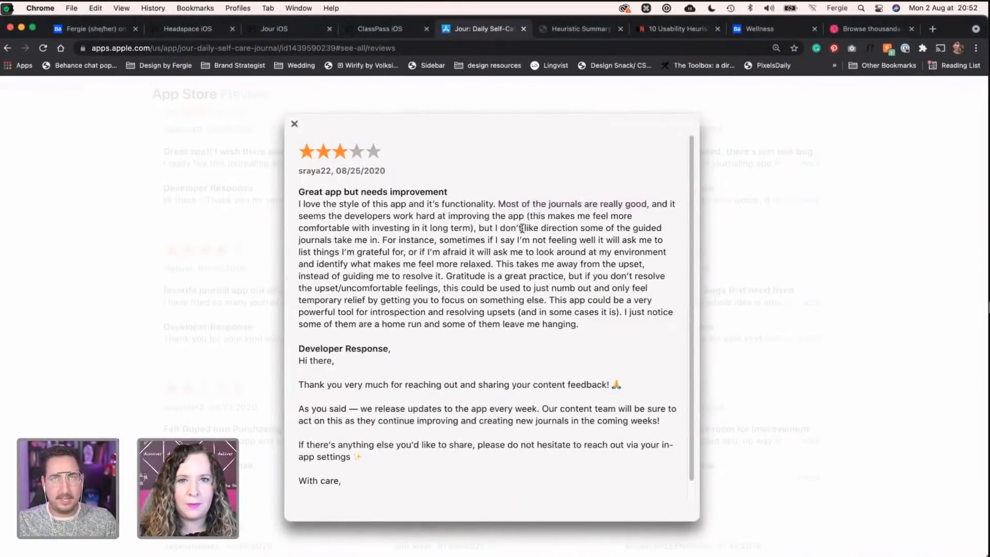
left_click_drag(479, 228, 555, 228)
left_click_drag(433, 232, 334, 237)
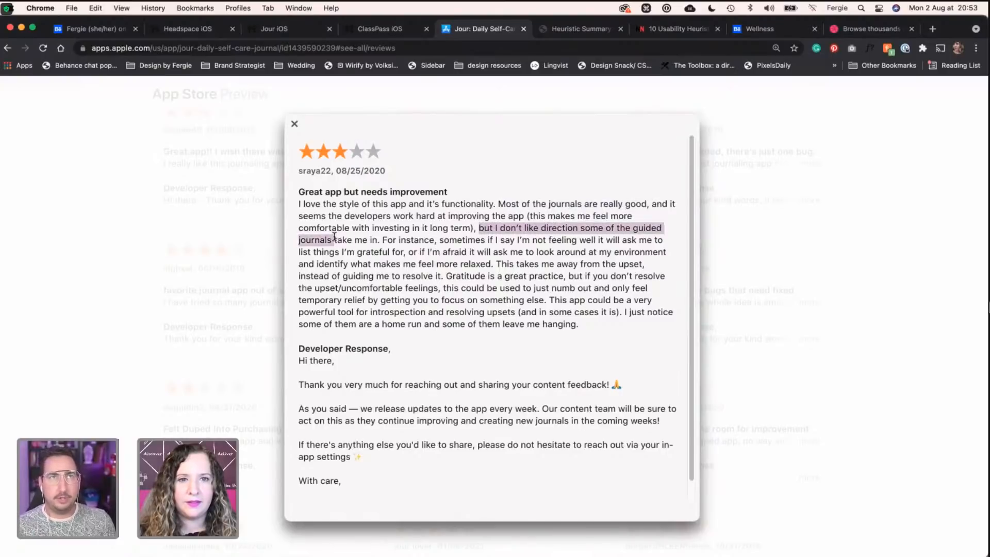
left_click(498, 226)
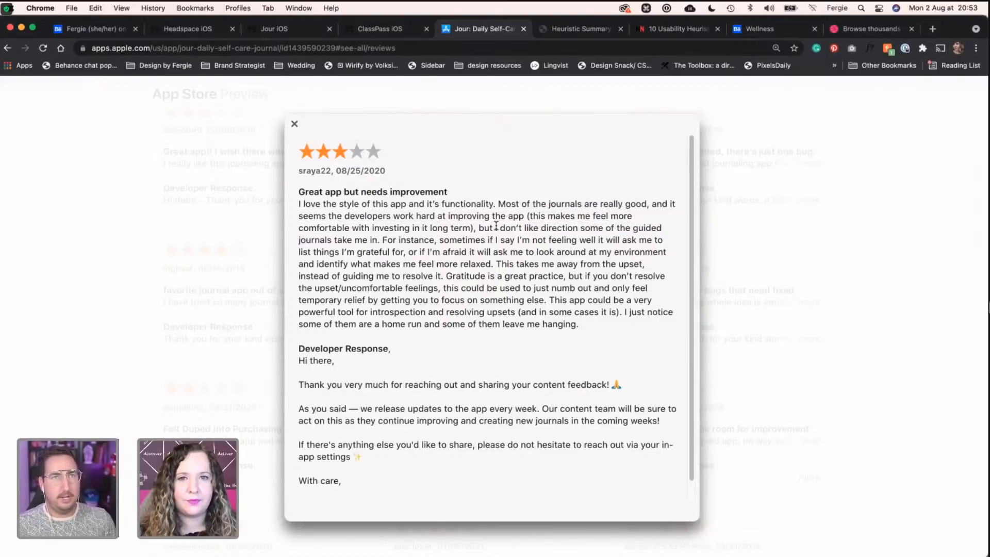
left_click_drag(495, 227, 333, 240)
key("super")
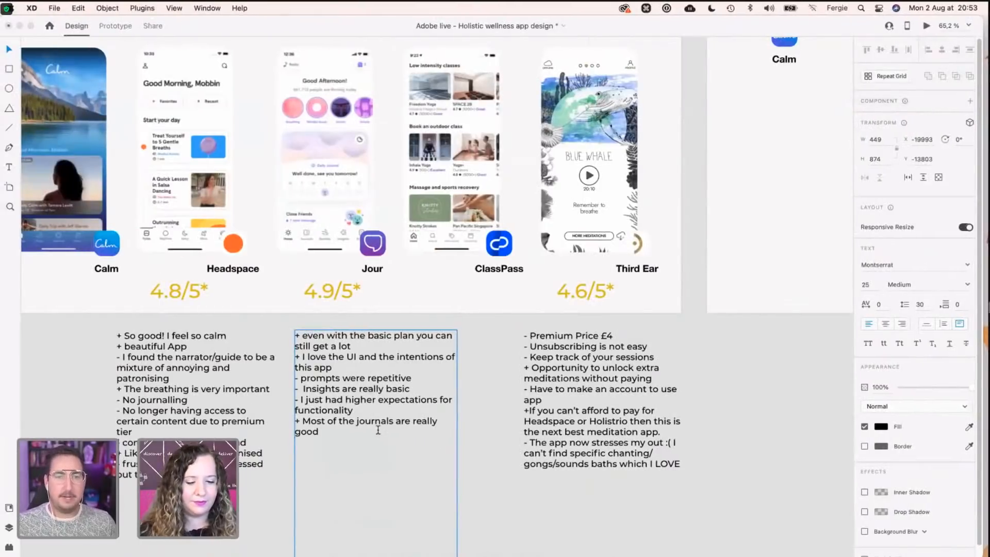
type("-")
key("super+v")
Step: Return to Chrome, close the three-star review and open the two-star review "Felt Duped Into Purchasing Premium"
key("ctrl+Right")
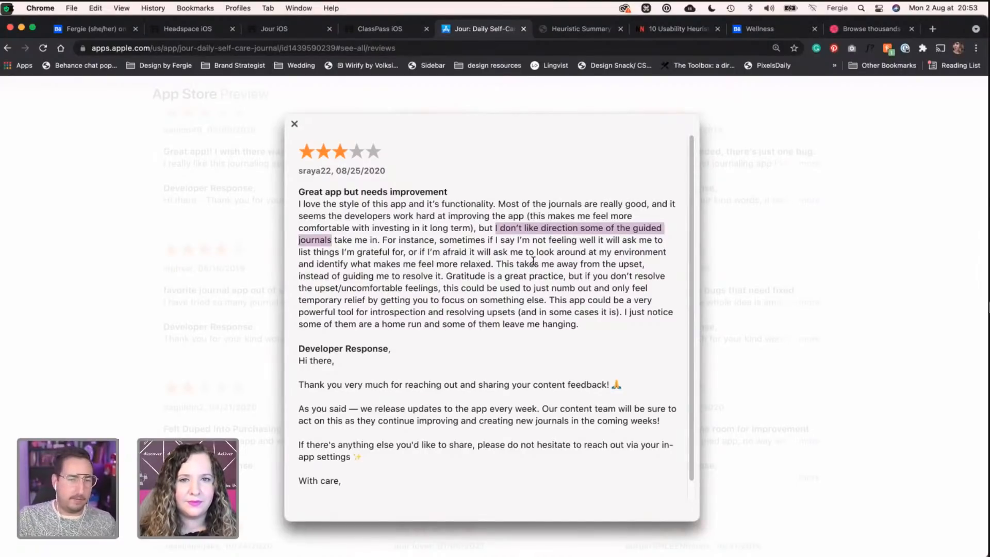
left_click(196, 364)
scroll(239, 351, "down", 7)
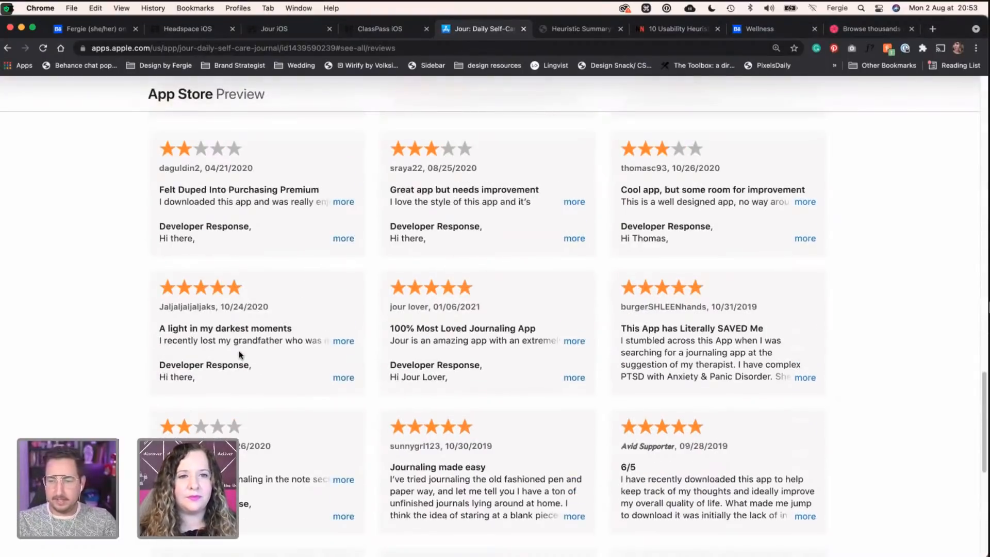
left_click(343, 201)
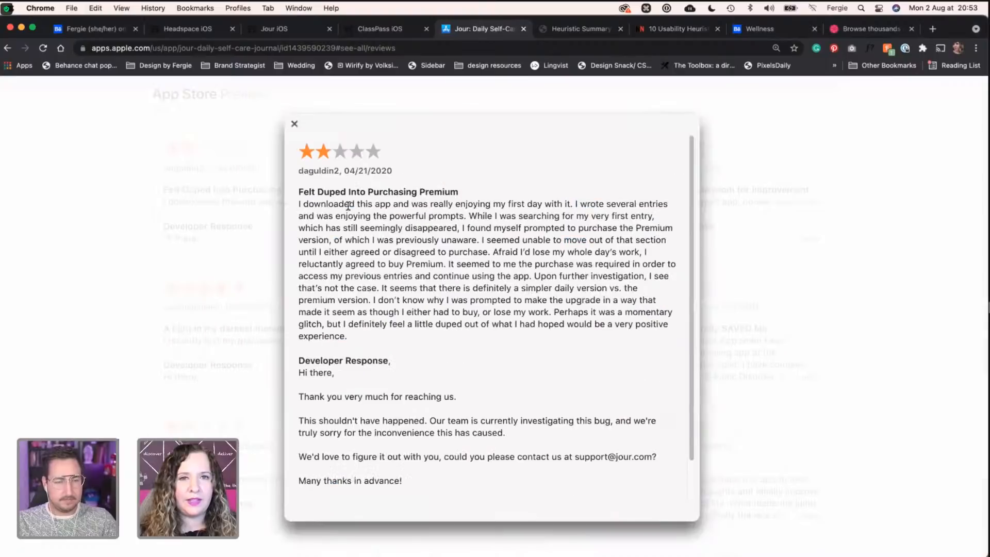
Step: Switch to XD, reopen the Jour notes for editing after the guided journals line, and return to the two-star review in Chrome
key("ctrl+Left")
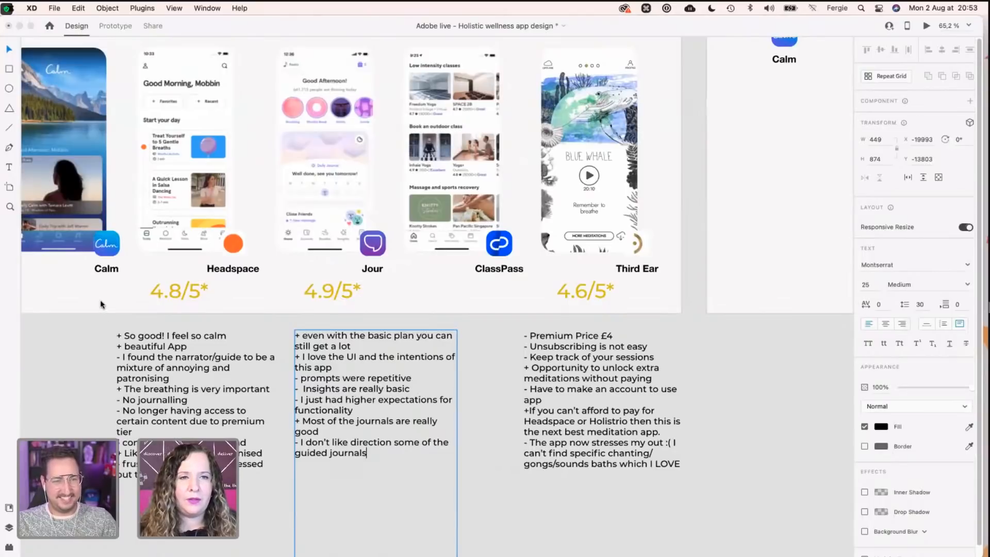
key("Escape")
left_click(121, 303)
key("space")
left_click_drag(91, 292, 174, 327)
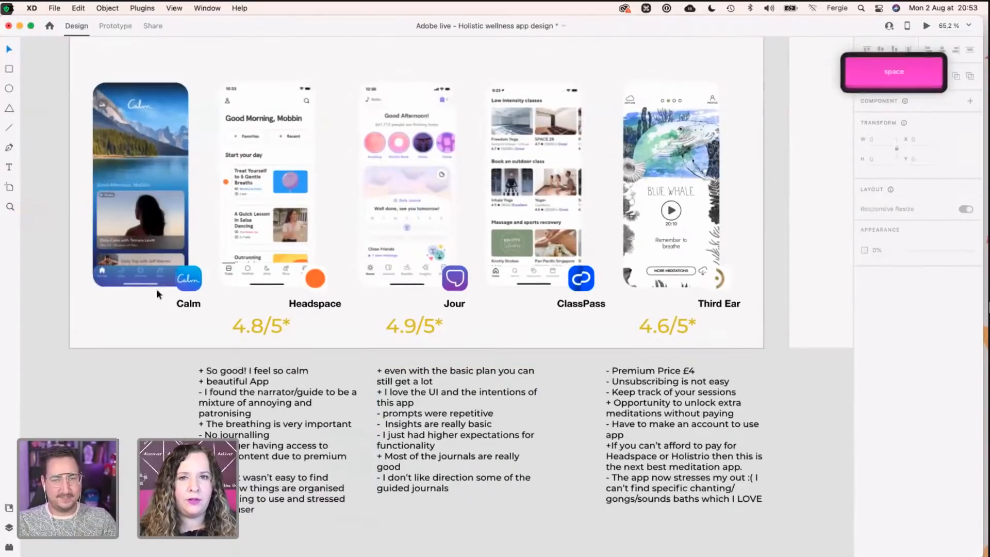
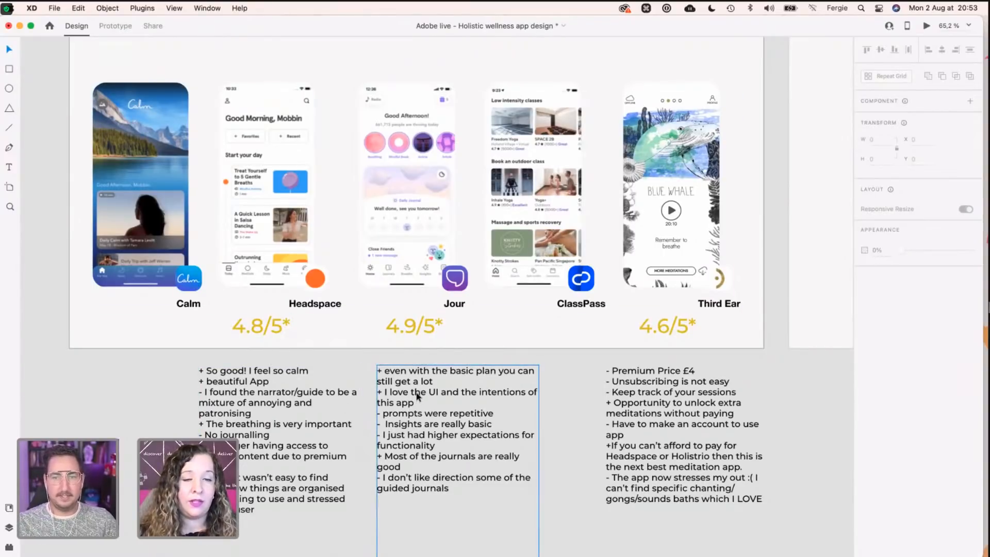
left_click(477, 408)
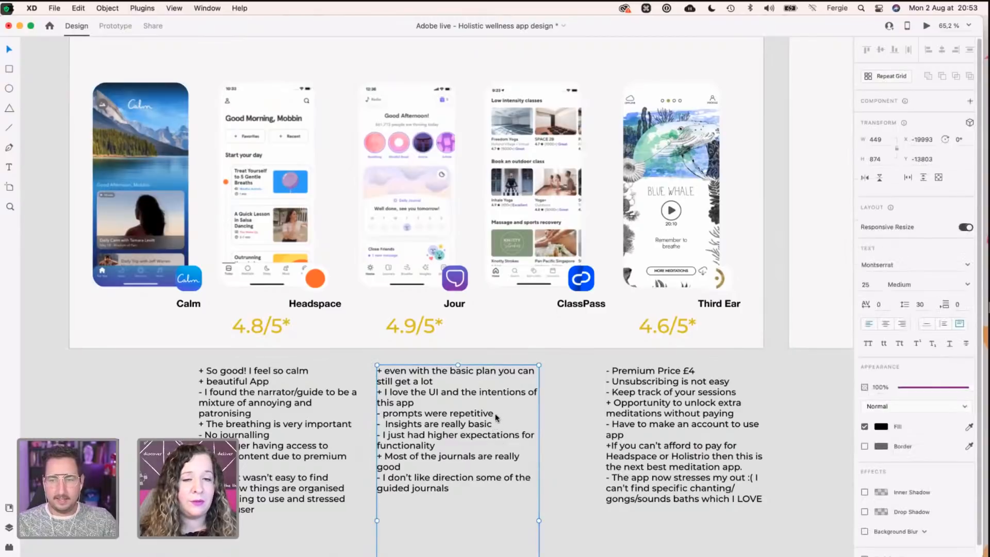
double_click(485, 493)
left_click(474, 514)
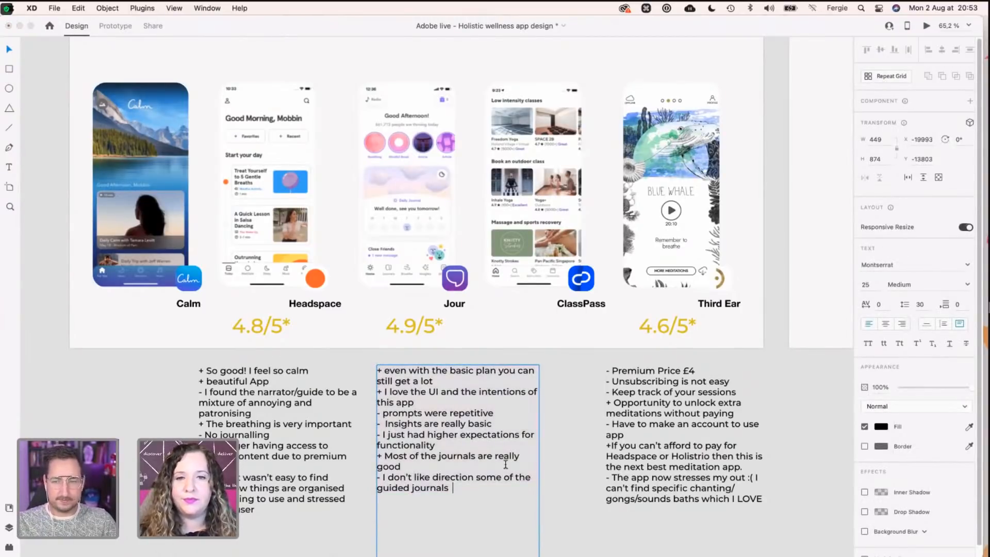
key("ctrl+Right")
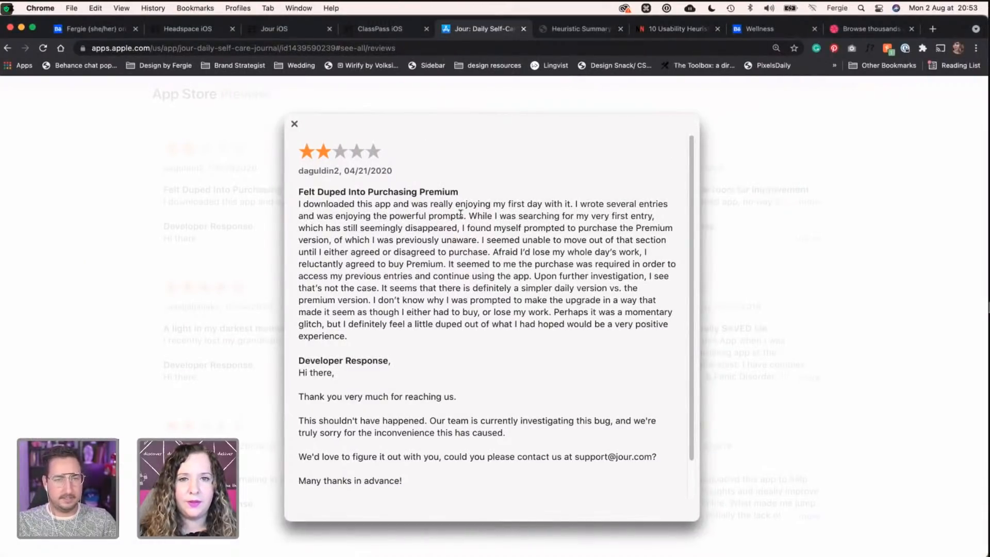
Step: Copy "powerful prompts" from the open review and add it as a plus point ending the Jour notes in Adobe XD
left_click_drag(390, 216, 459, 211)
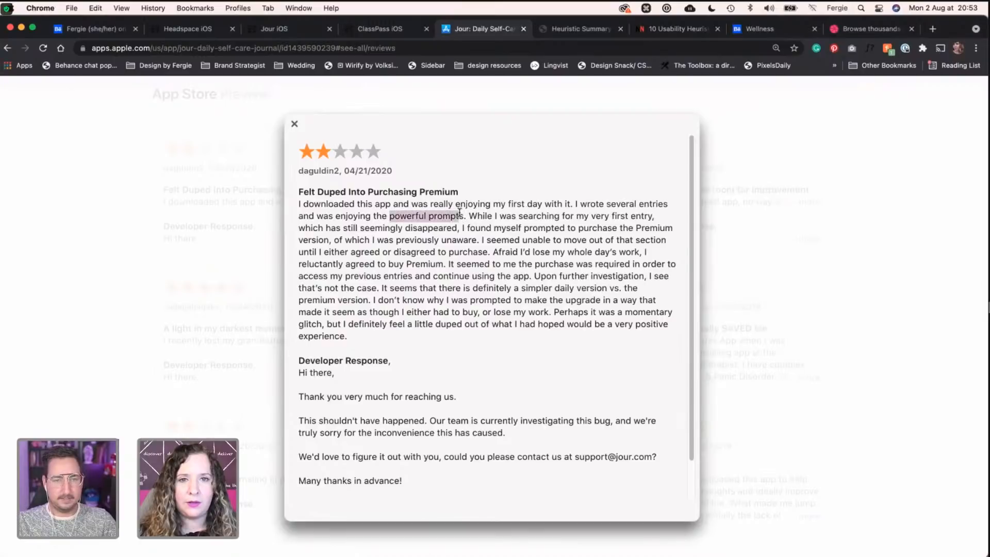
key("super+c")
key("ctrl+Left")
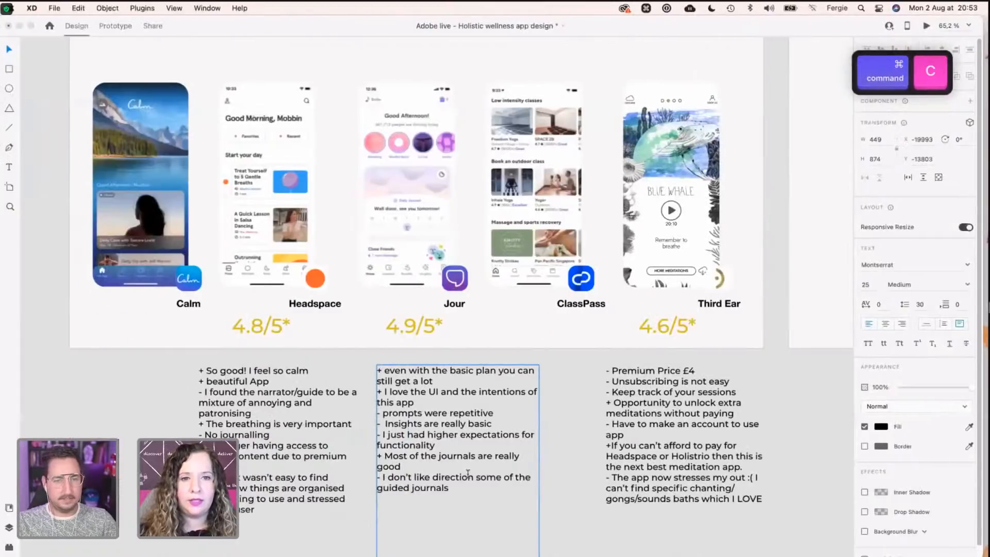
key("Return")
type("+")
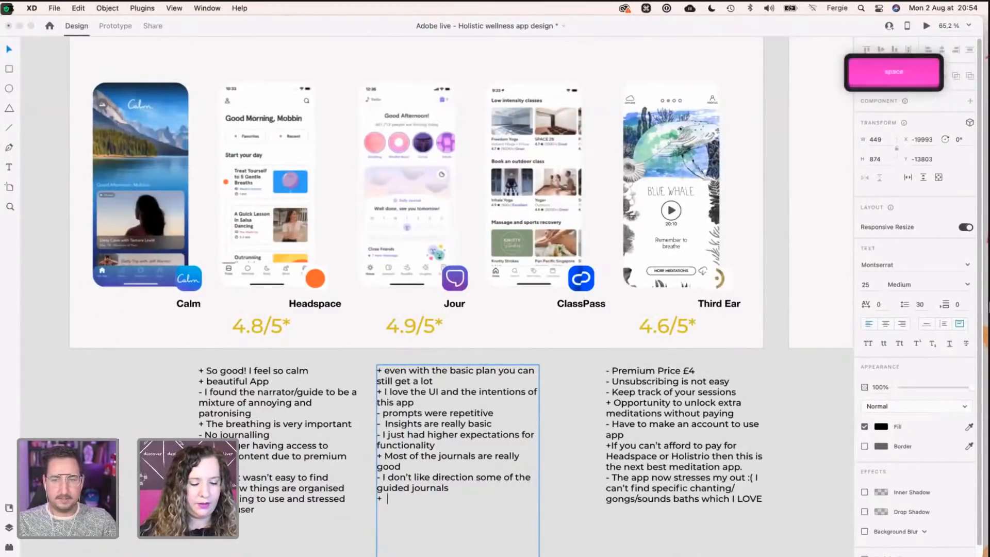
key("super+v")
Step: Copy "purchase was required in order to access my previous entries" from the review in Chrome into the XD Jour notes as a minus point
key("ctrl+Right")
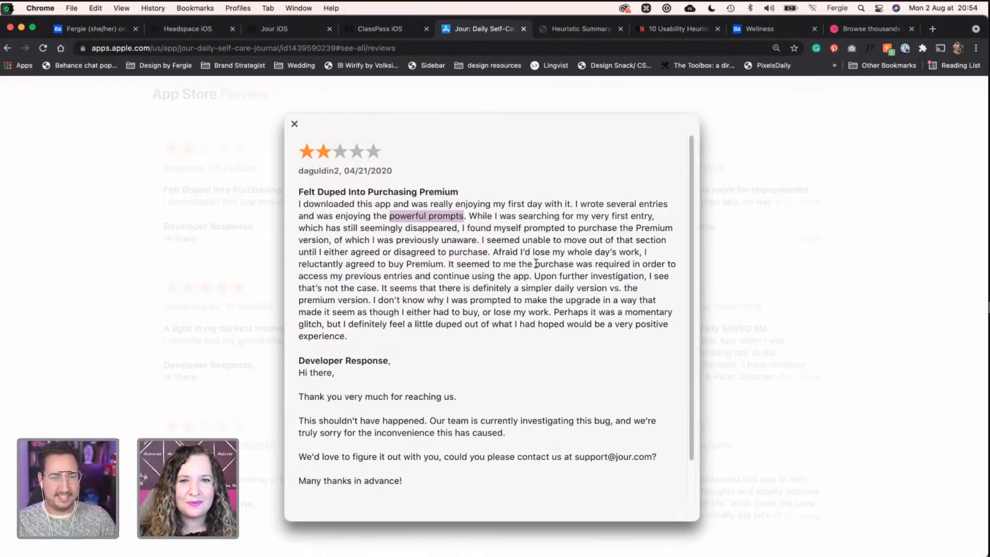
left_click_drag(534, 264, 411, 274)
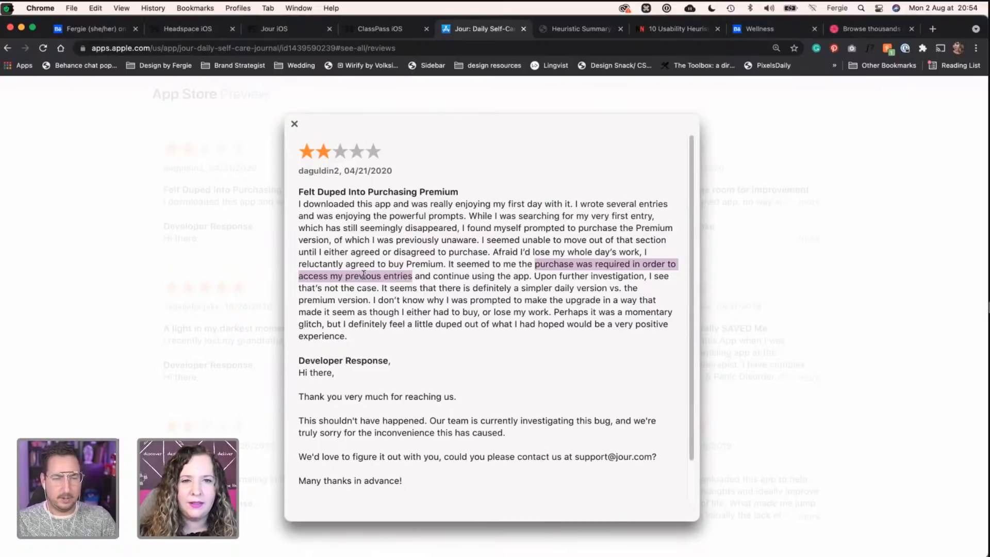
key("super+c")
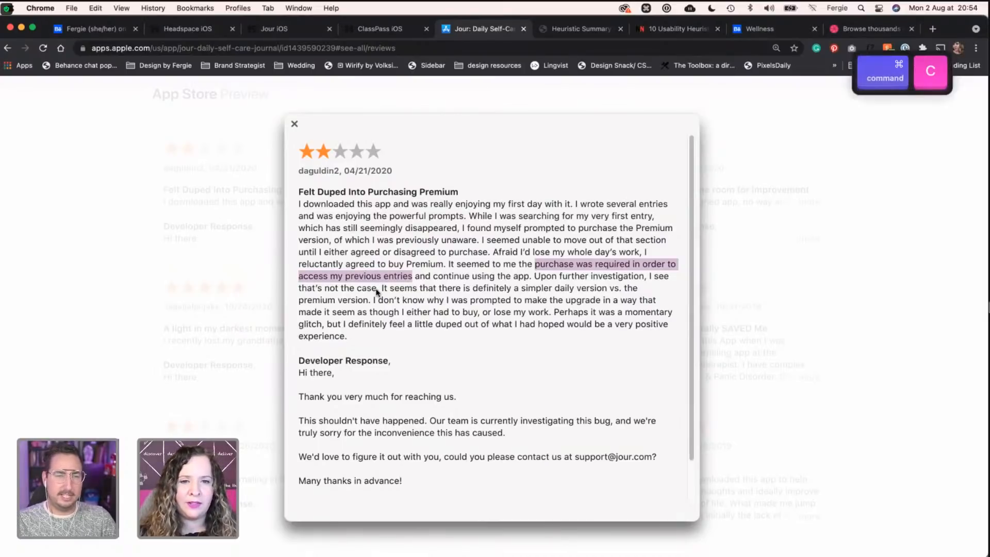
key("super+Tab")
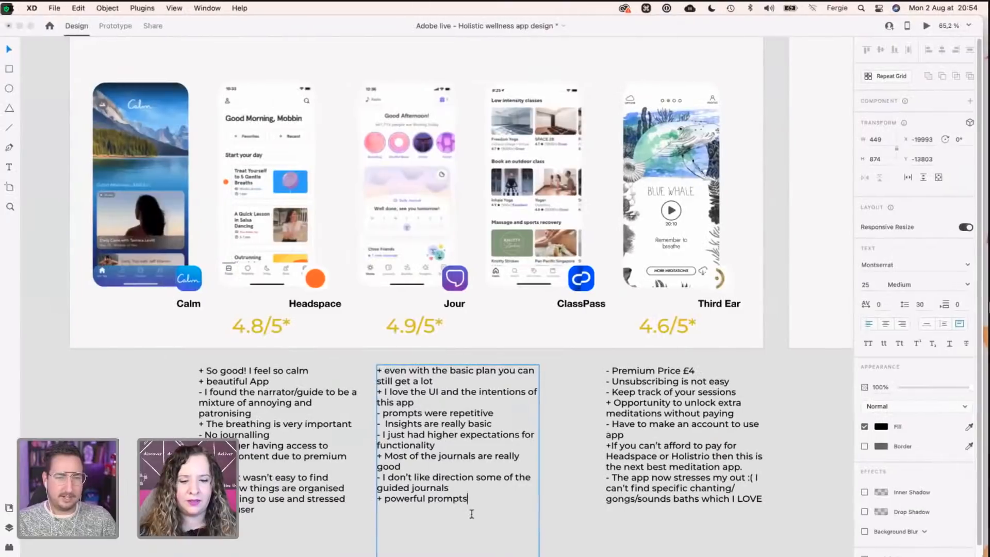
key("Return")
type("-")
key("super+v")
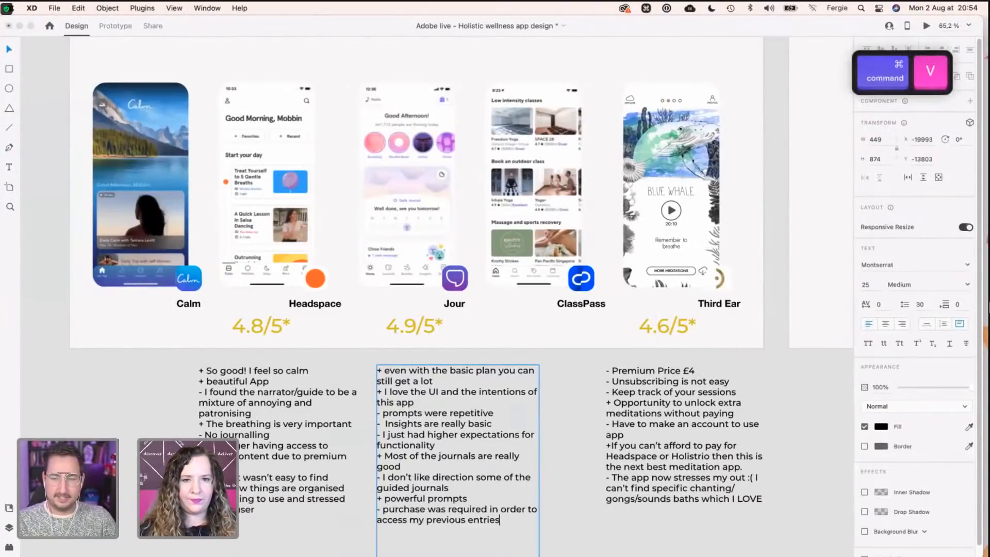
Step: Add the line "- locked content, bad as user can't reflect upon their journey" to the Jour notes
key("Return")
type("- loc")
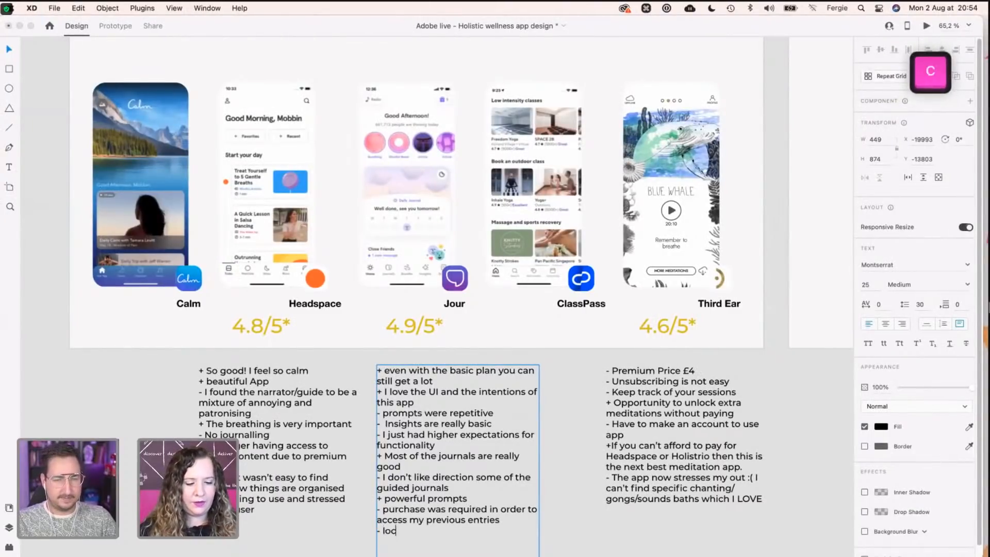
type("ked content")
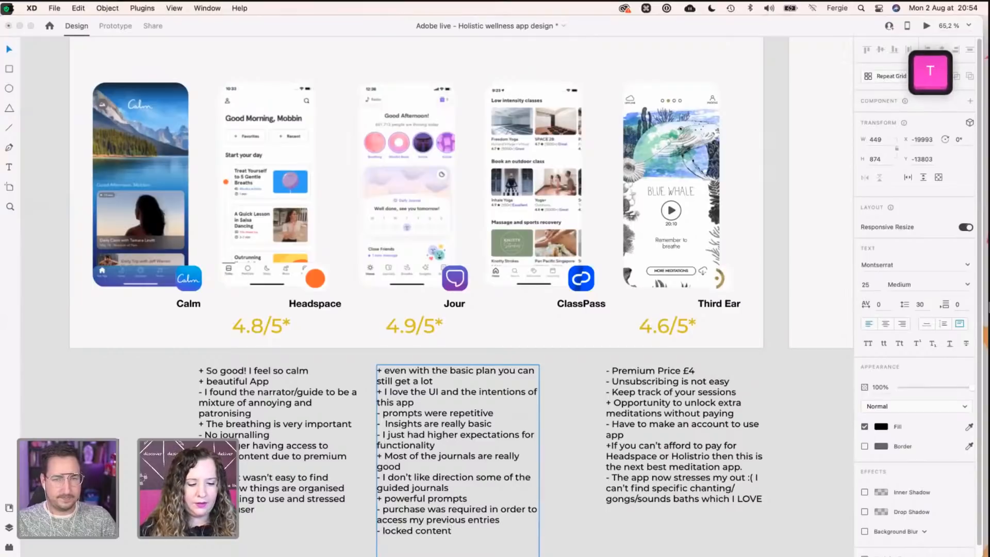
type(", bad as users")
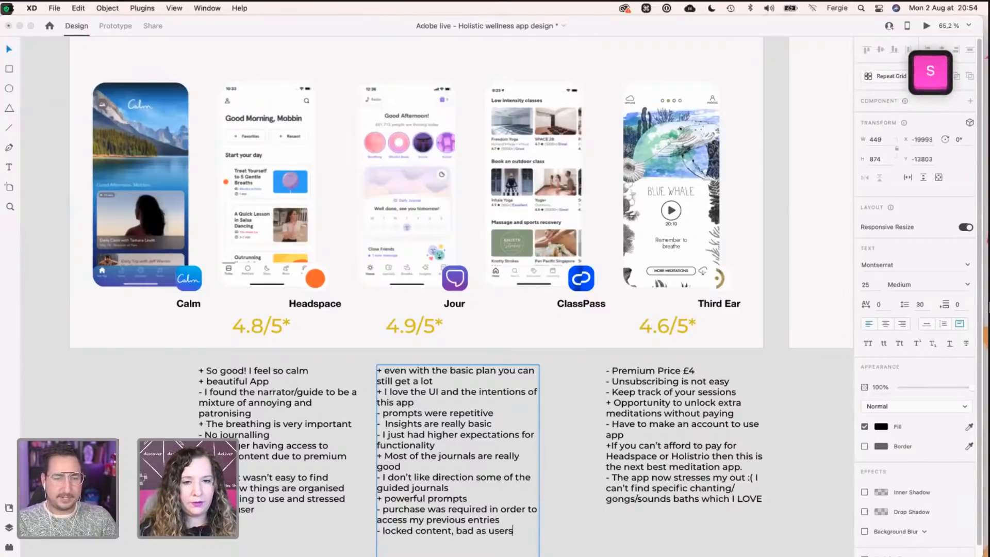
key("BackSpace")
type("can")
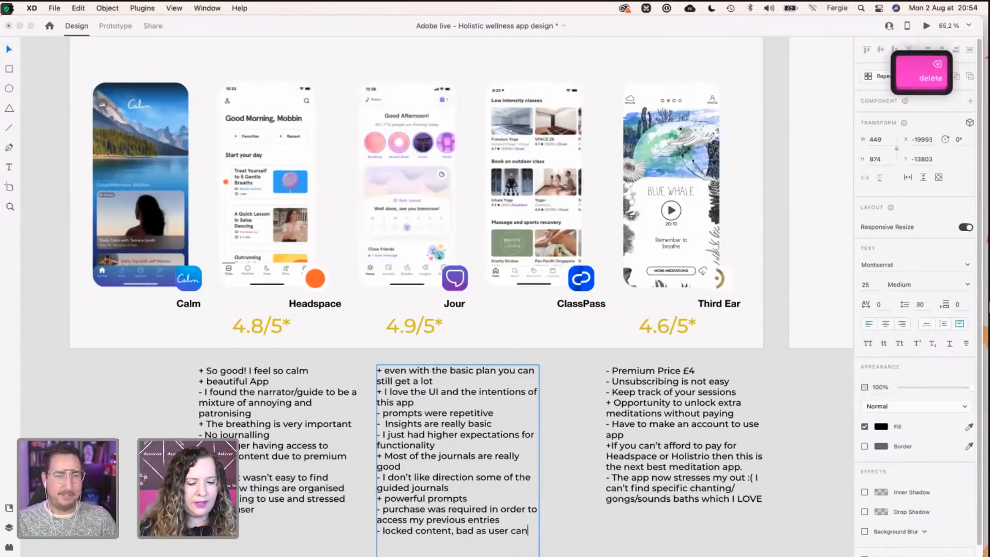
type("'t re")
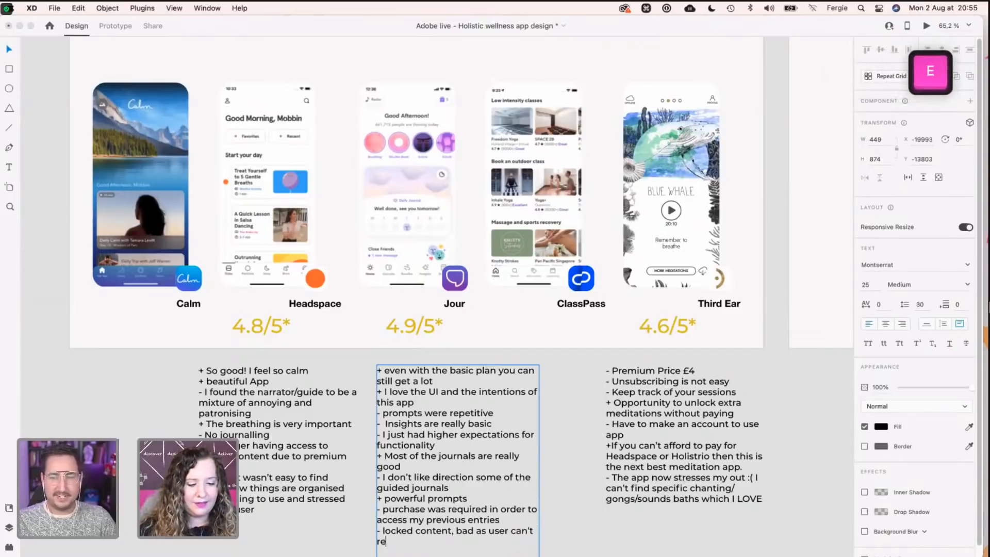
type("flect")
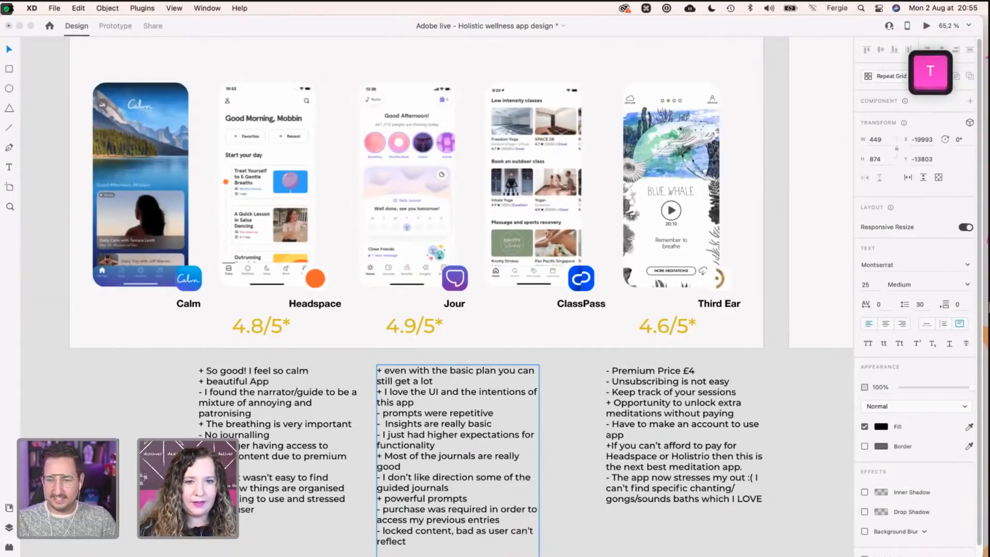
type(" upon their ")
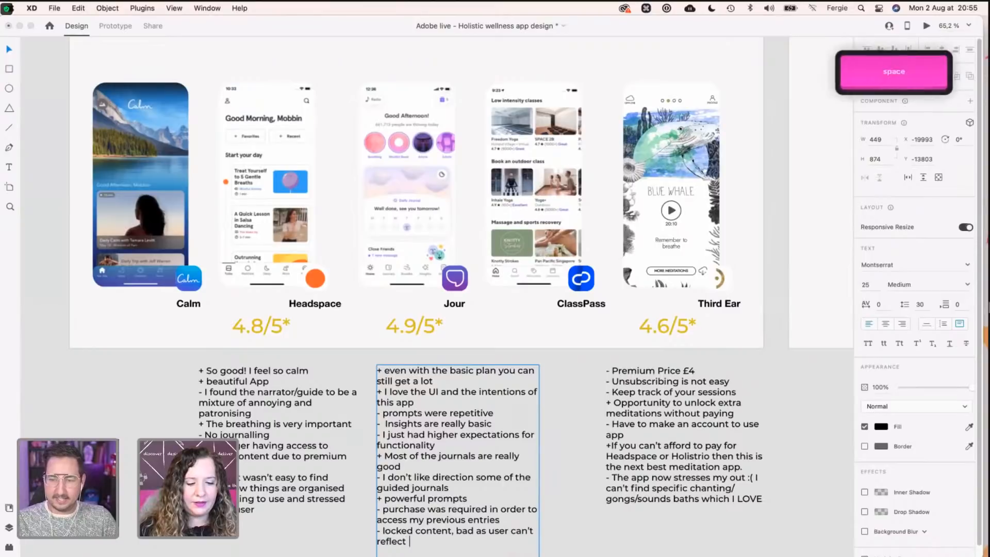
type("journey")
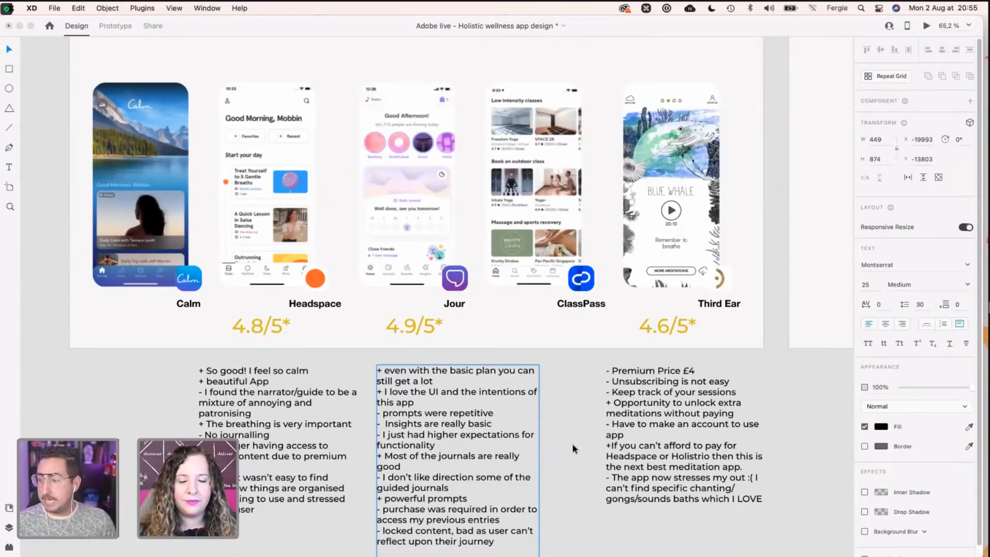
Step: Return to Chrome, close the open review and open the full two-star review titled "I Wanted to Love Jour..."
key("ctrl+Right")
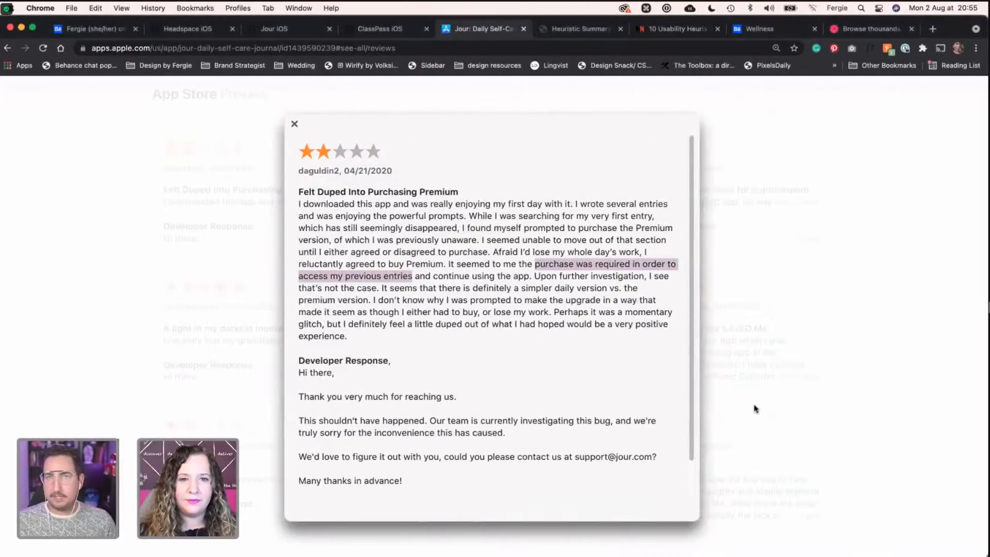
left_click(754, 406)
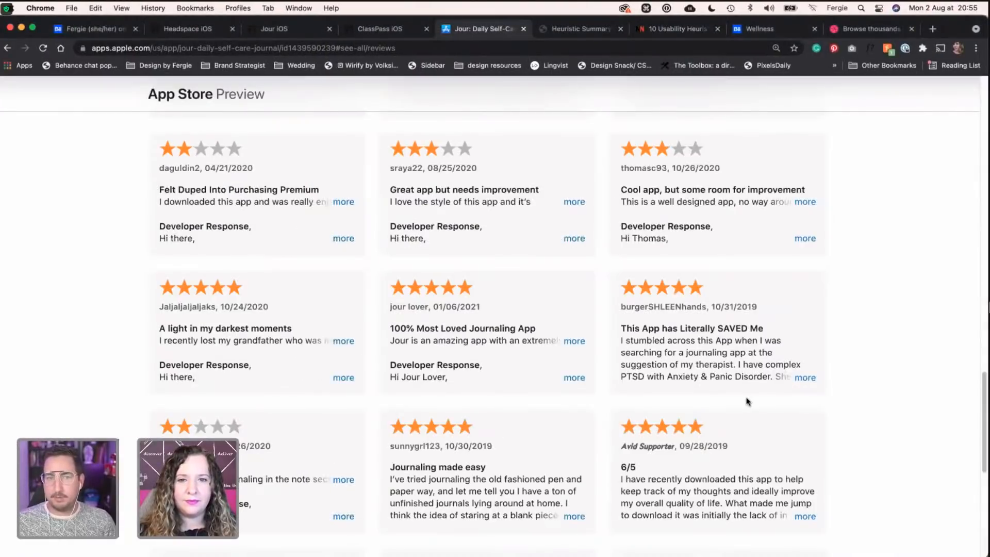
scroll(747, 401, "down", 10)
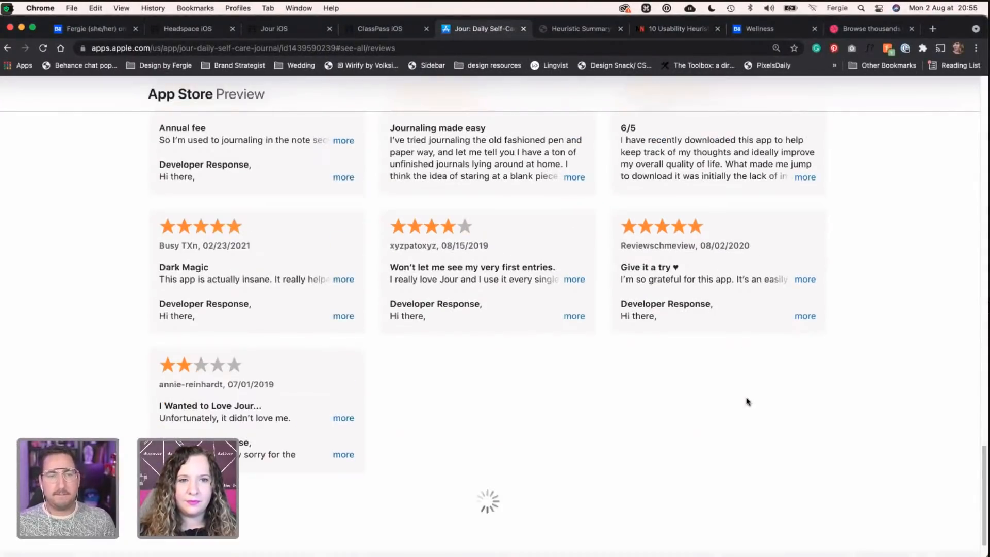
scroll(747, 401, "down", 4)
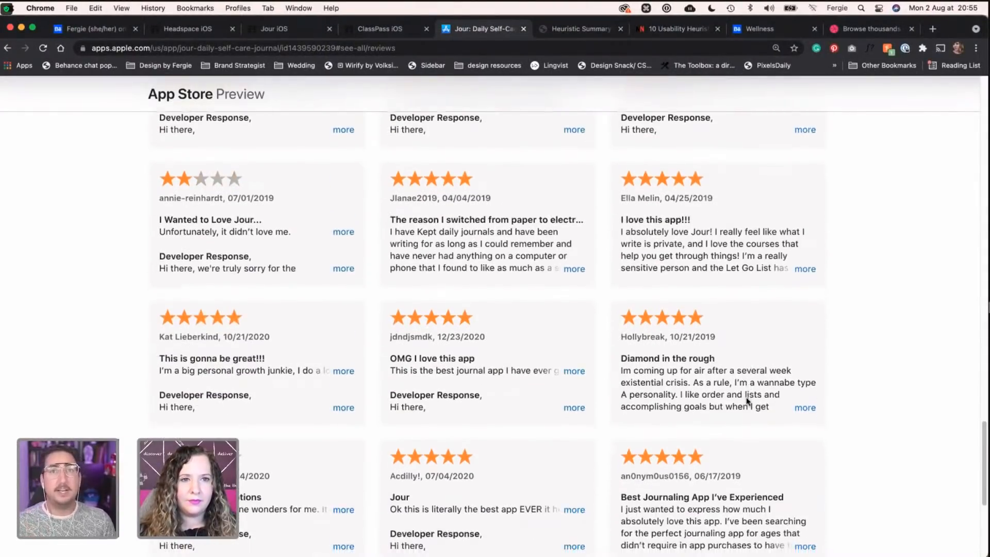
left_click(343, 232)
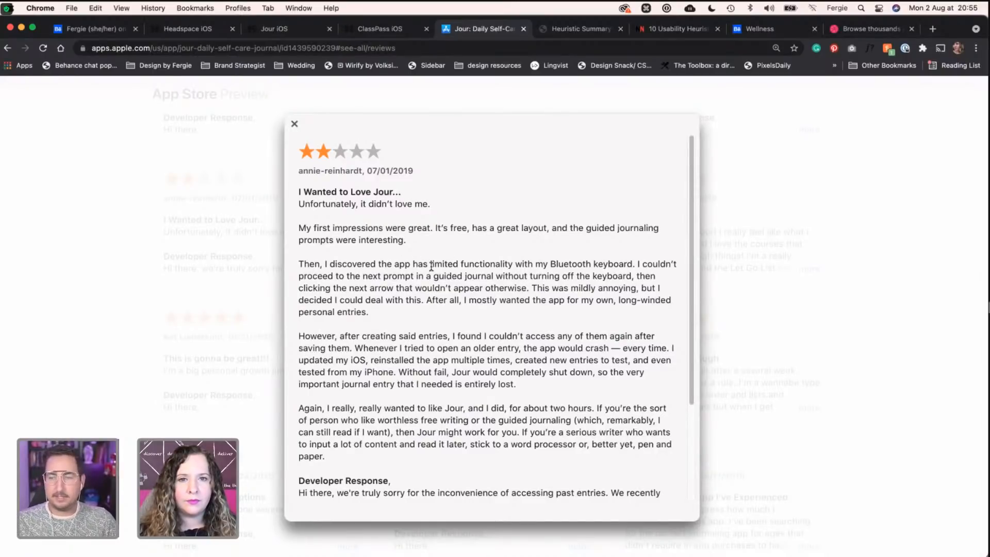
Step: Copy "the app has limited functionality with my Bluetooth keyboard" from the review into the Jour notes in Adobe XD as a minus point
left_click_drag(378, 264, 634, 258)
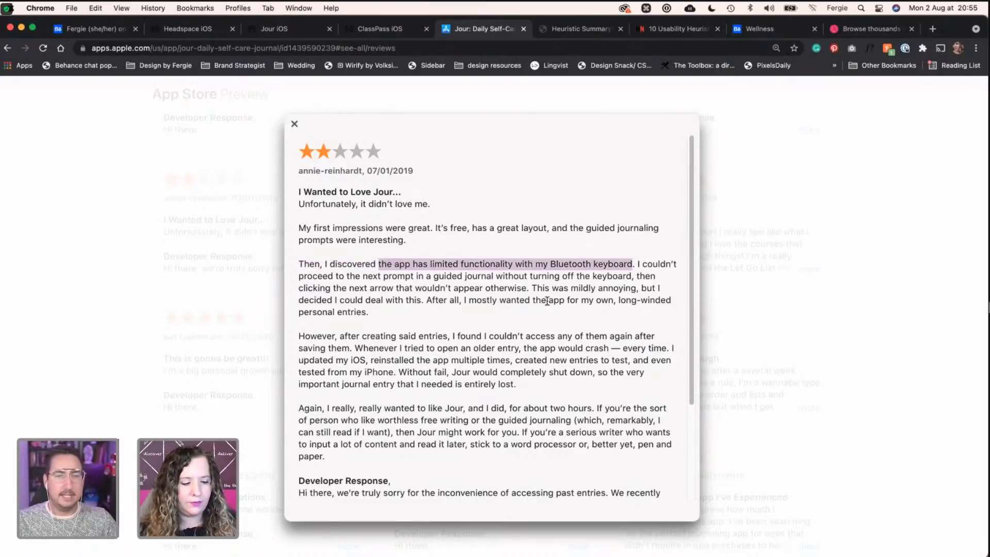
key("super+c")
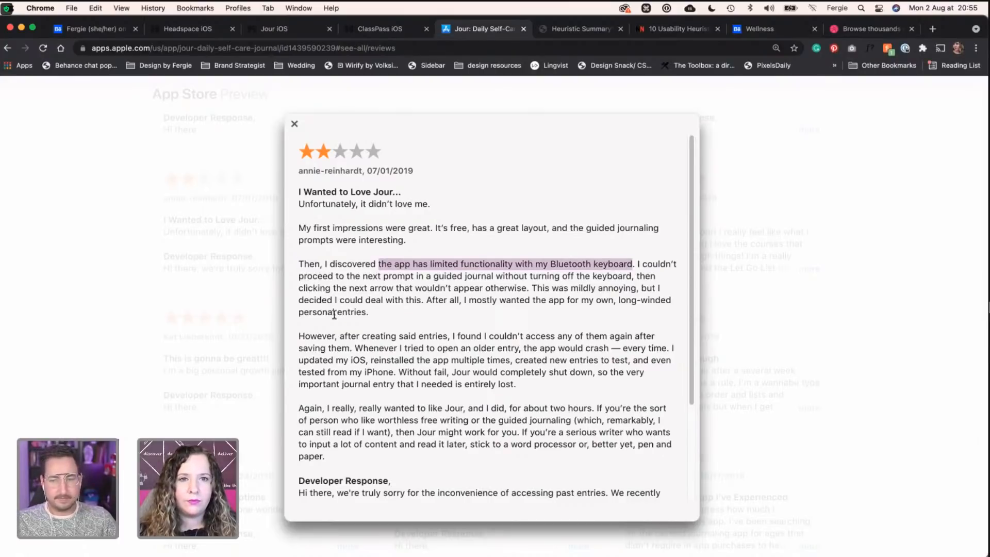
scroll(334, 314, "down", 1)
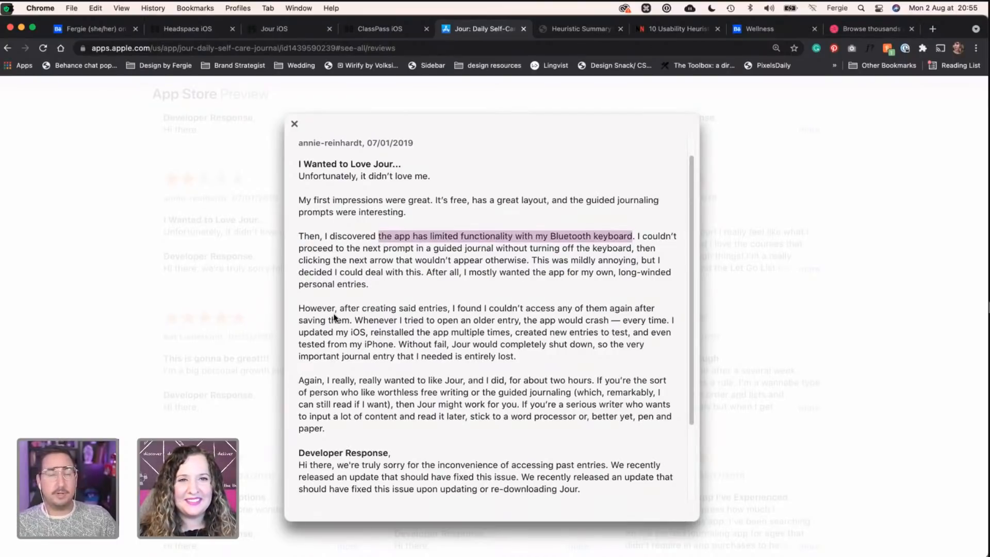
key("super+c")
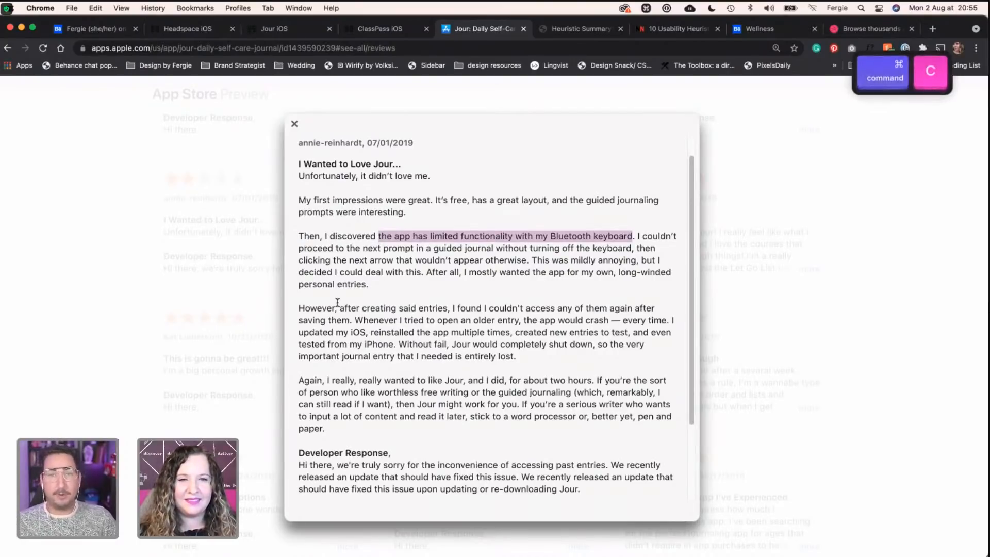
key("ctrl+Left")
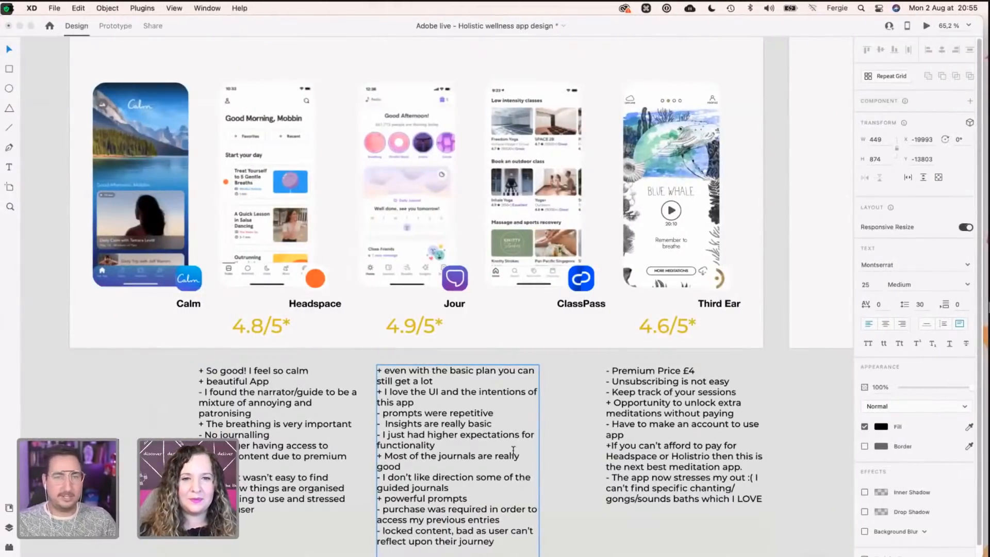
scroll(512, 450, "down", 4)
key("super+a")
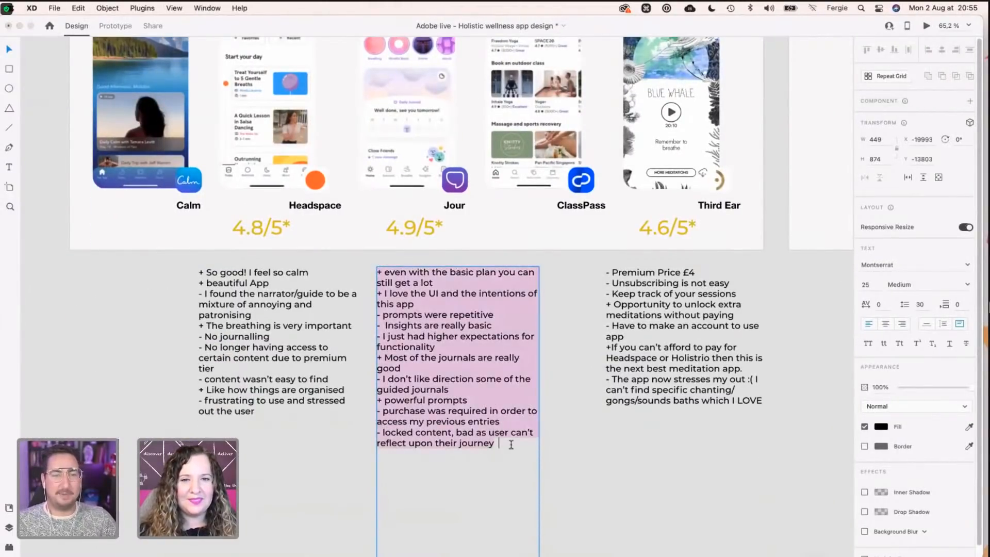
left_click(511, 444)
key("Return")
key("super+v")
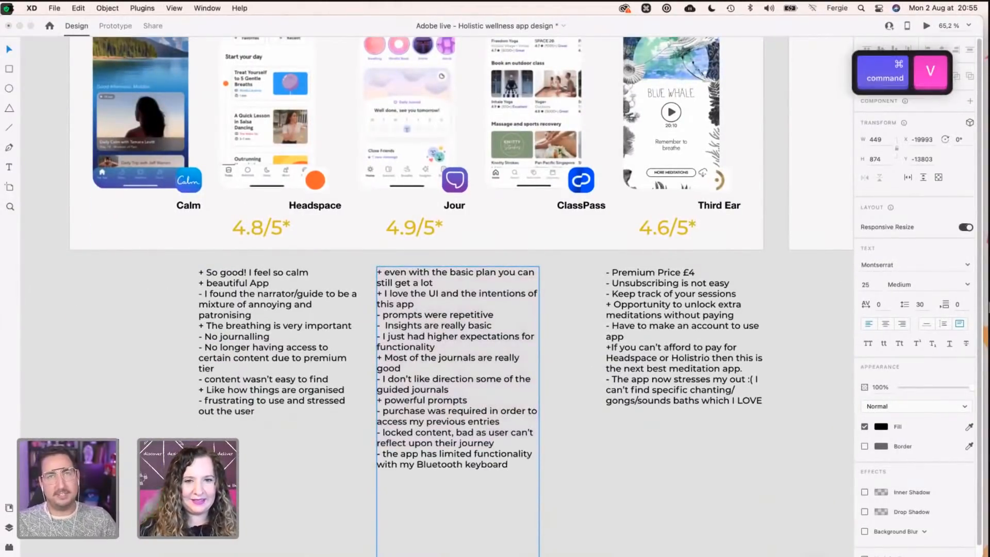
Step: Add the line "- NOT Accessible" at the end of the Jour notes and finish editing the text
key("Return")
type("- NOT ")
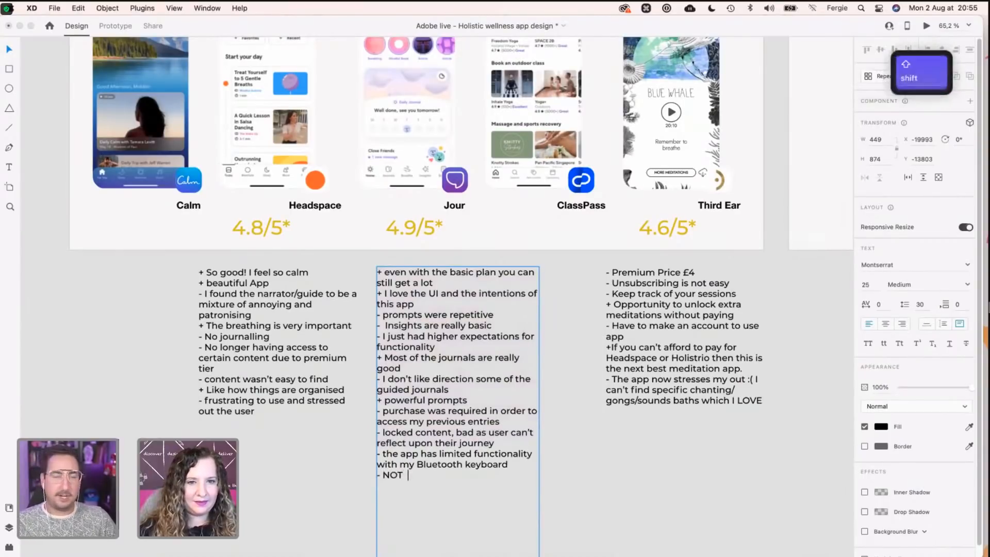
type("Accessible")
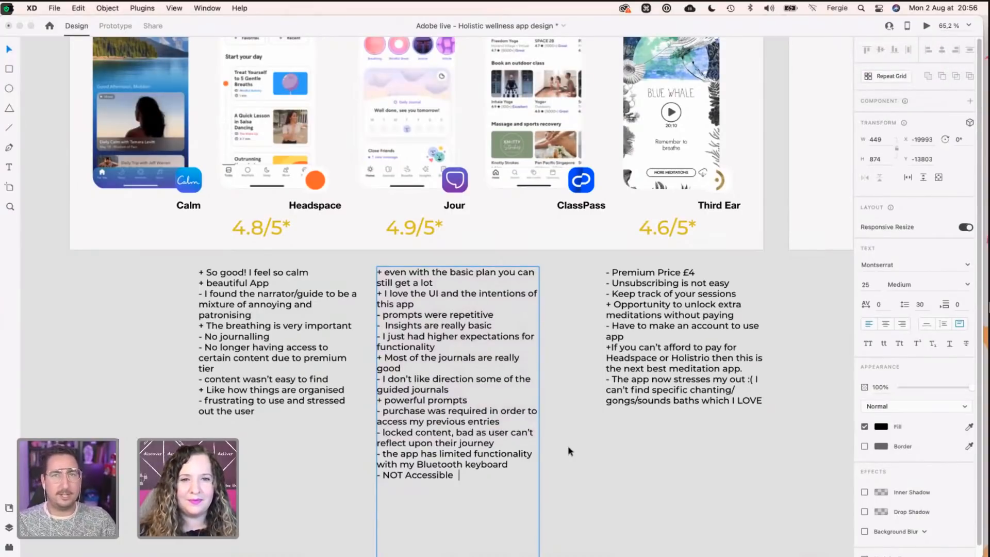
key("Escape")
Step: Switch back to Chrome, close the open review and look through the other Jour reviews
key("ctrl+Right")
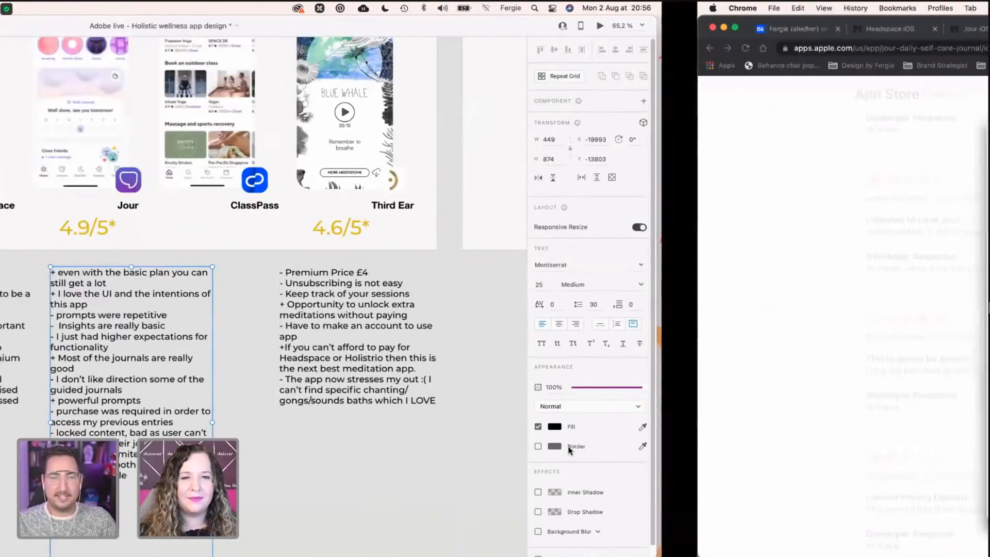
left_click(755, 382)
scroll(449, 384, "down", 7)
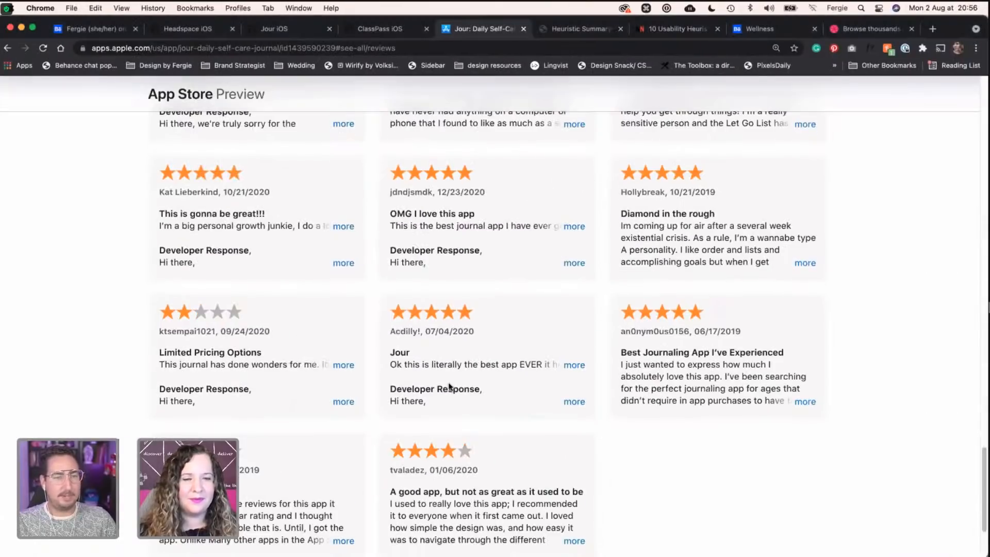
scroll(449, 386, "up", 14)
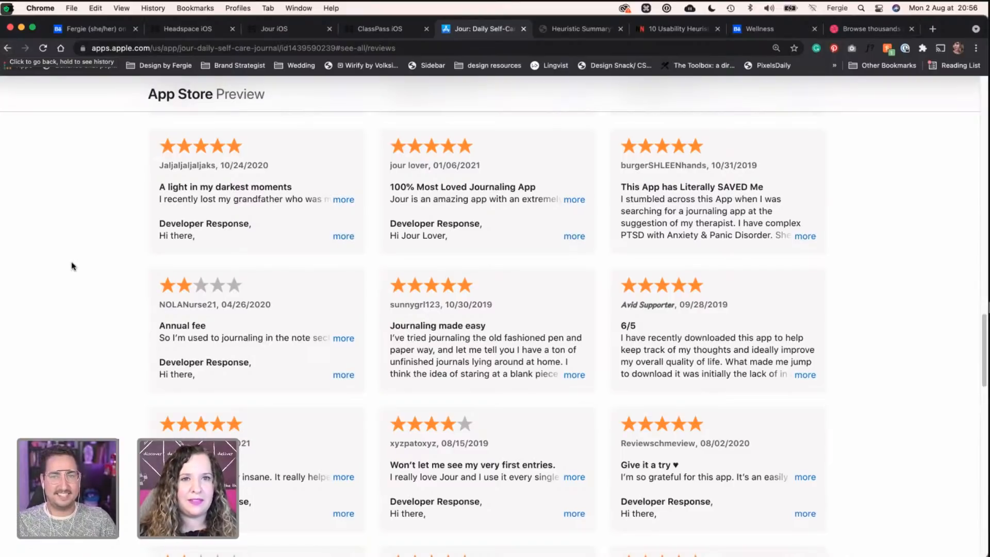
scroll(75, 266, "up", 7)
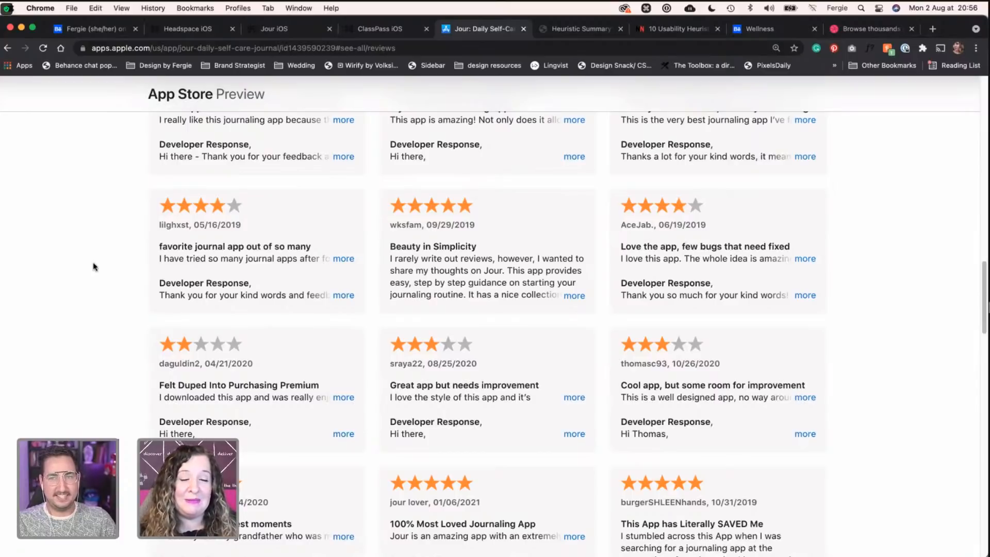
scroll(94, 266, "up", 8)
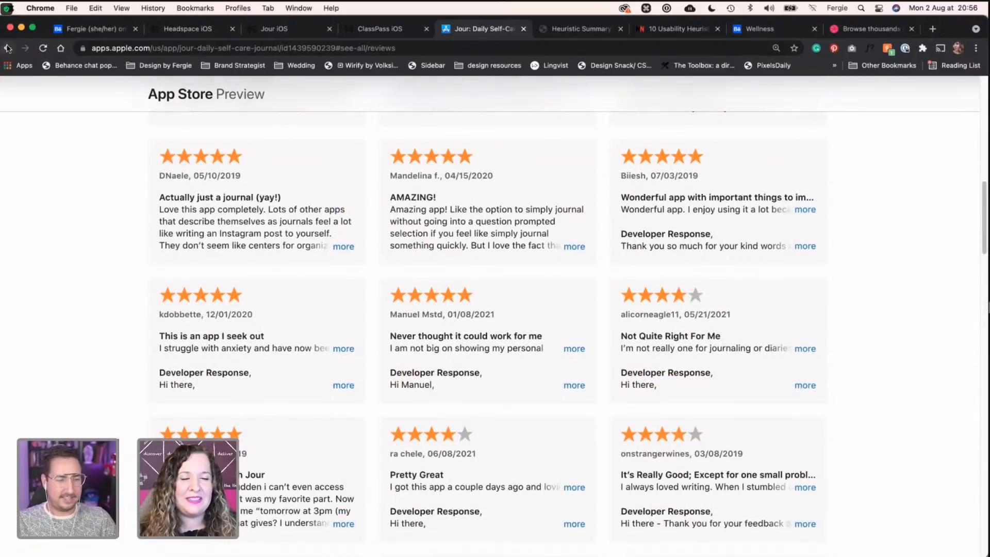
Step: Go back from the Jour reviews to the web search results and search for "Calm app store"
left_click(7, 48)
scroll(363, 235, "up", 4)
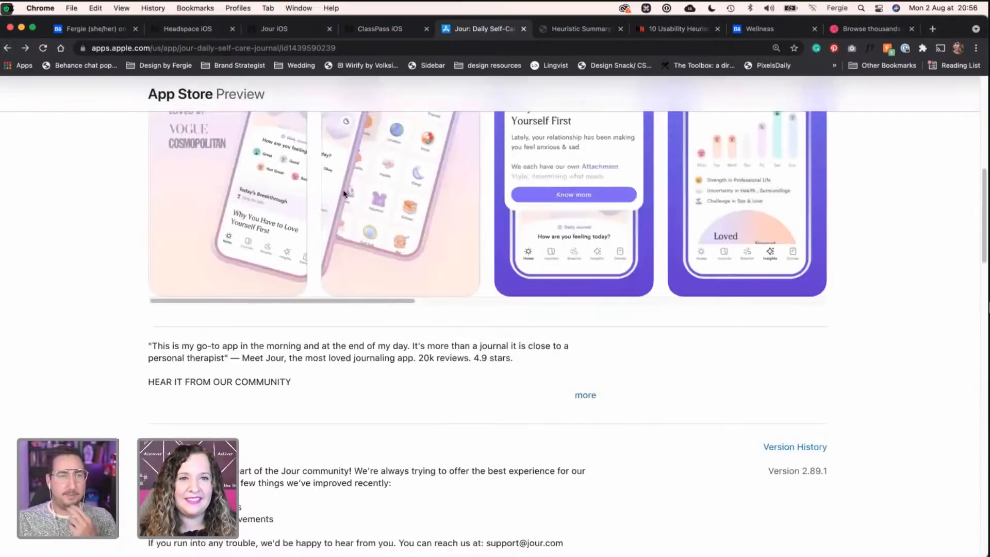
key("super+Left")
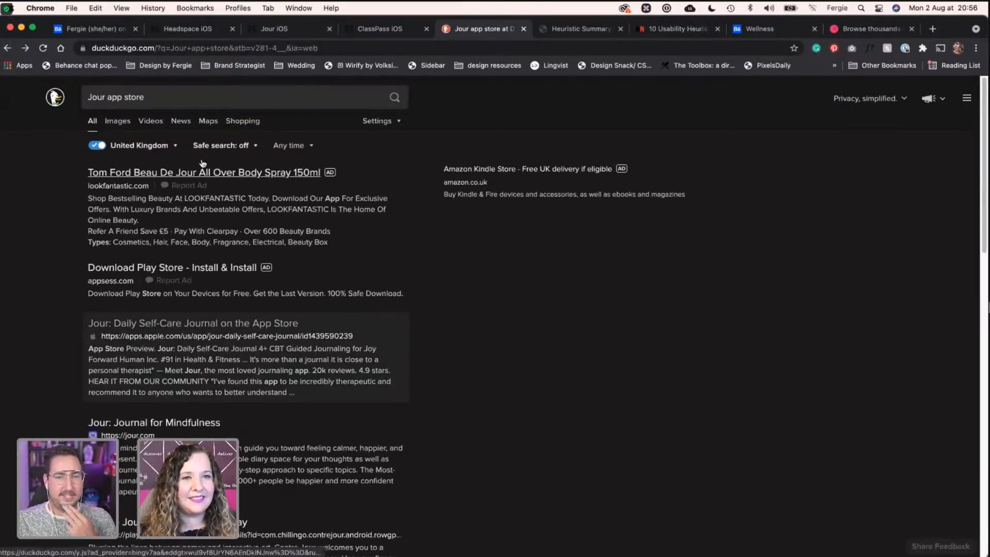
double_click(96, 96)
type("Calm")
key("Return")
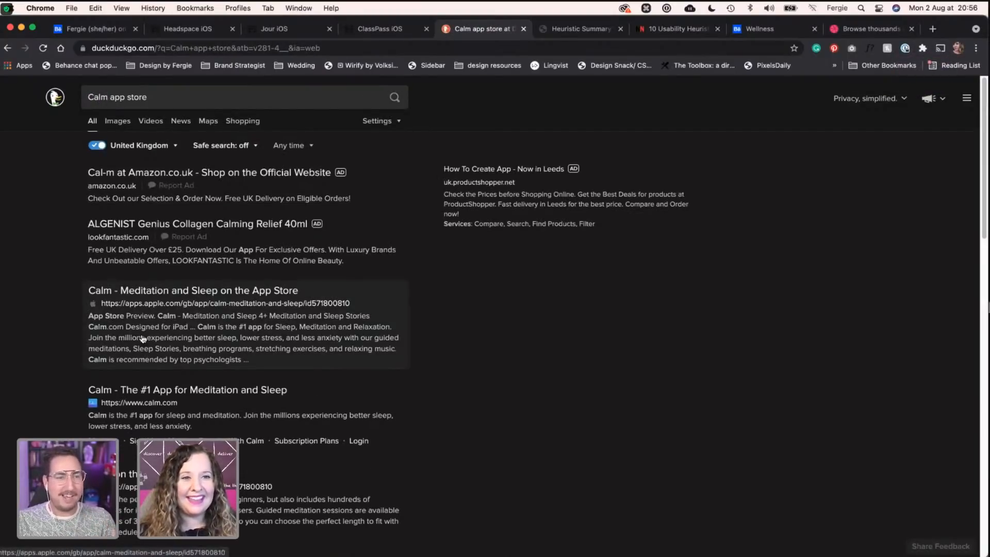
Step: Open the App Store page of Calm - Meditation and Sleep and show all of its ratings and reviews
left_click(134, 296)
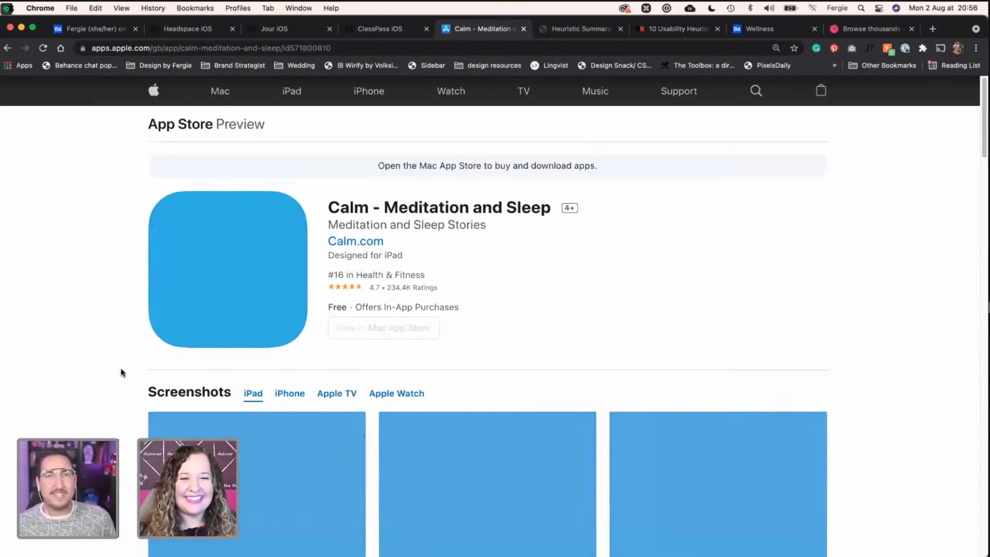
scroll(122, 371, "down", 15)
scroll(122, 371, "down", 4)
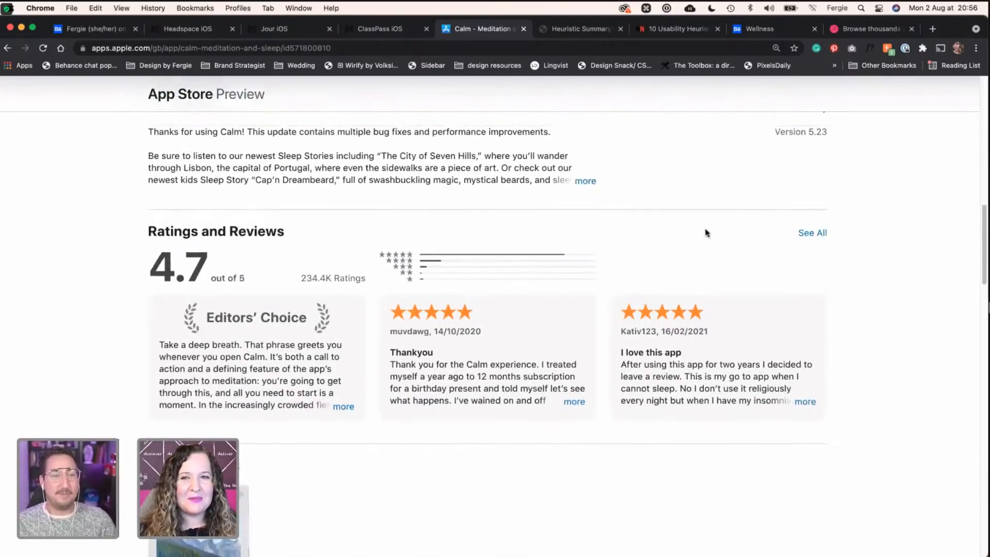
left_click(812, 232)
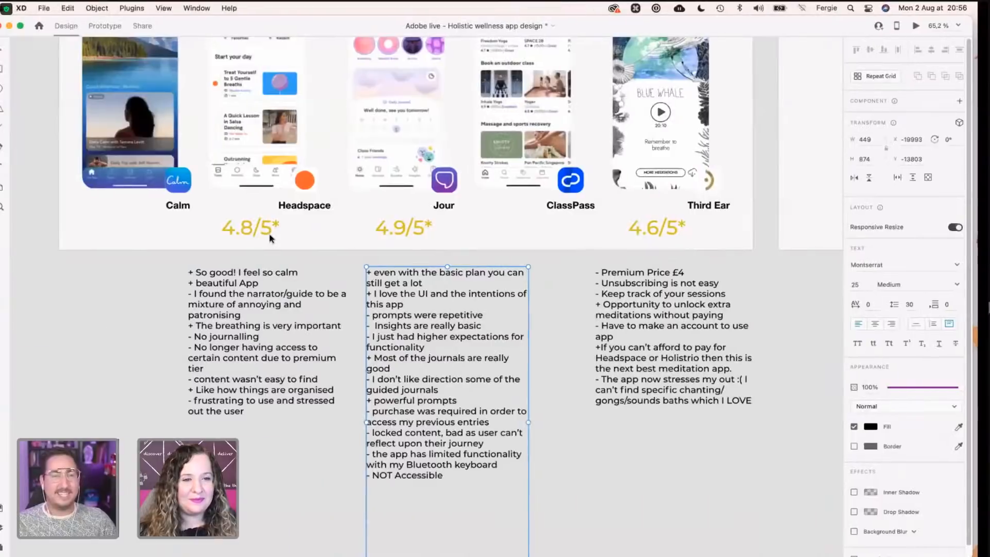
Step: Switch to Adobe XD, duplicate the Headspace rating beneath Calm and change the copy to "4.7/5*"
left_click_drag(271, 232, 135, 227)
double_click(117, 225)
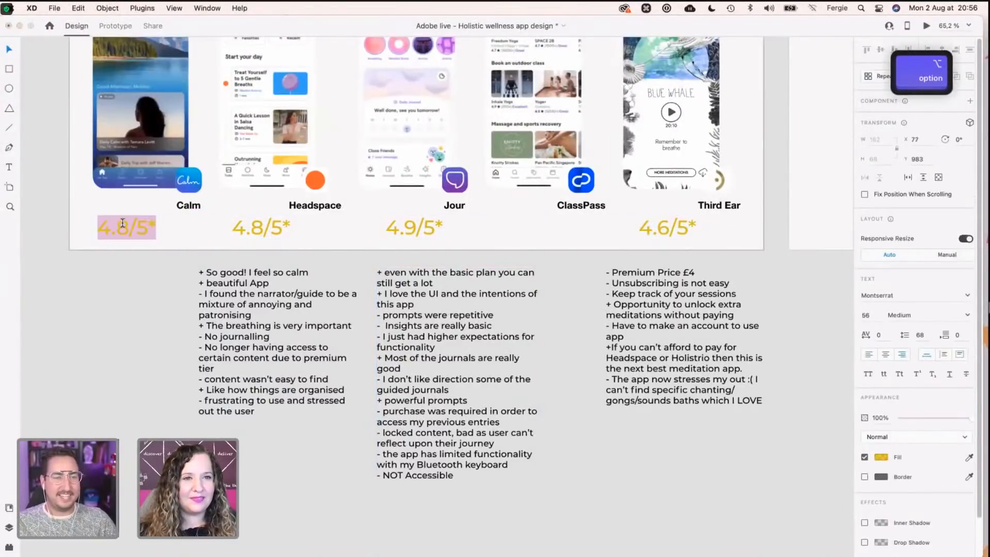
type("7")
left_click(118, 295)
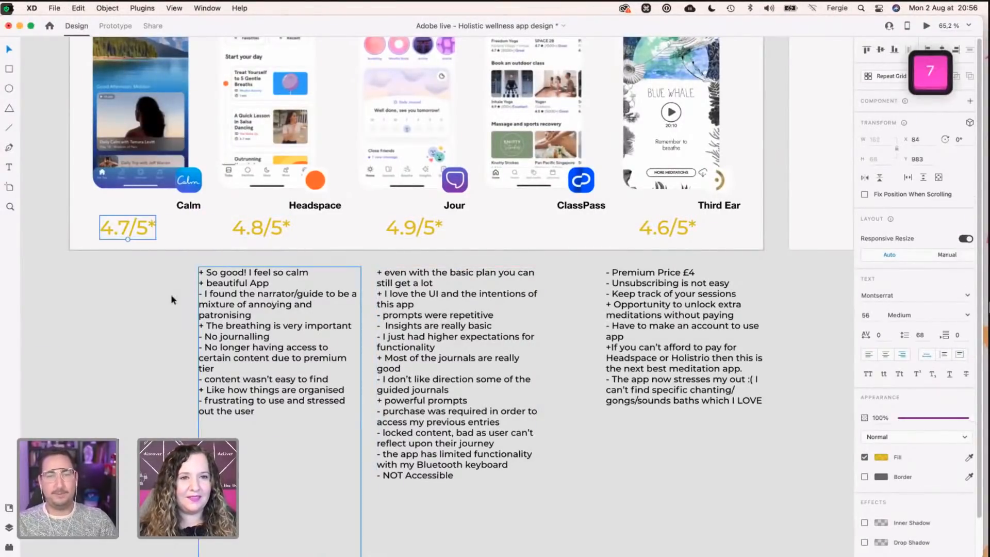
Step: Duplicate the Headspace notes into a column for Calm and set the font size of all four notes columns to 18
scroll(243, 297, "up", 1)
left_click_drag(253, 297, 749, 360)
scroll(249, 292, "left", 5)
scroll(249, 291, "down", 1)
left_click(875, 284)
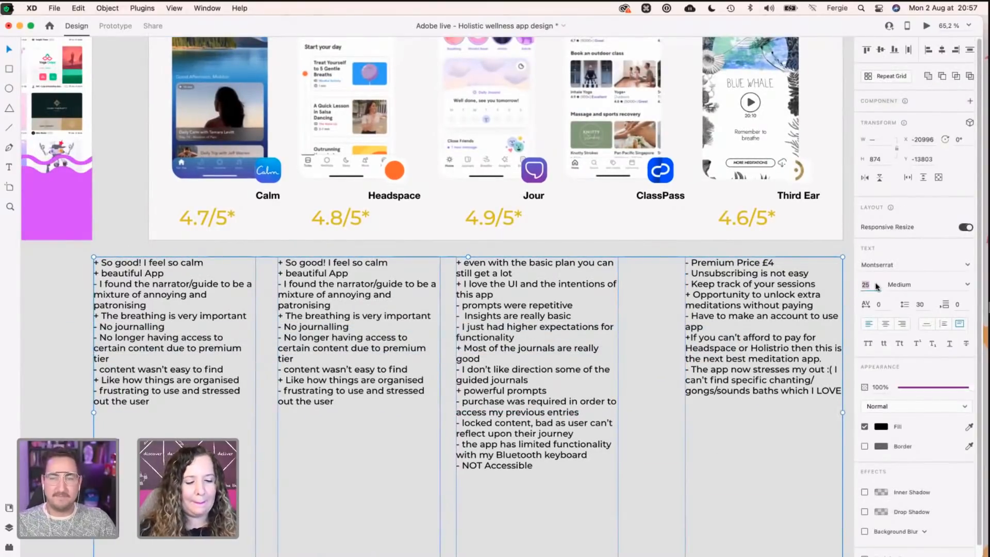
type("18")
key("Return")
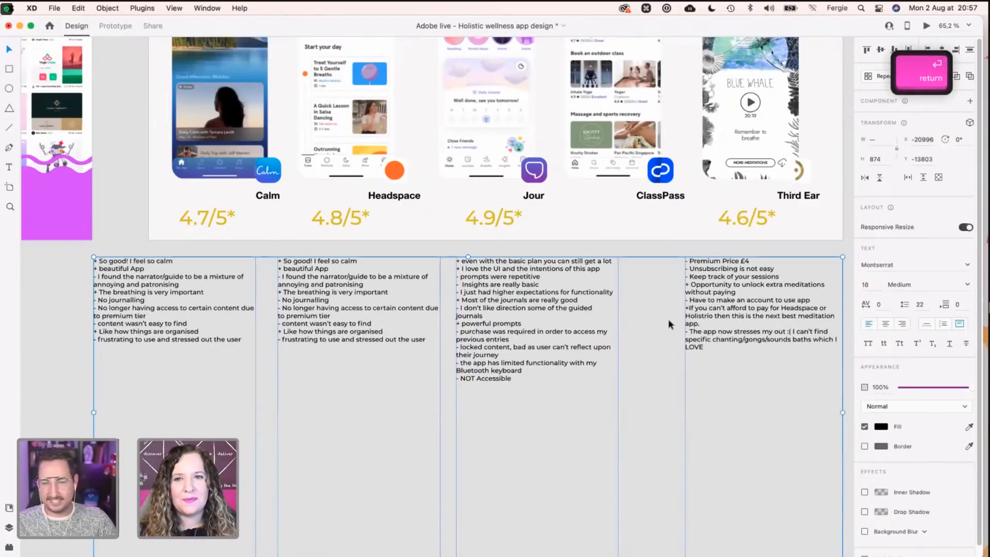
Step: Narrow the Third Ear notes box slightly from its left edge, and shift the Jour notes left and narrow them to about 290 wide
left_click(712, 300)
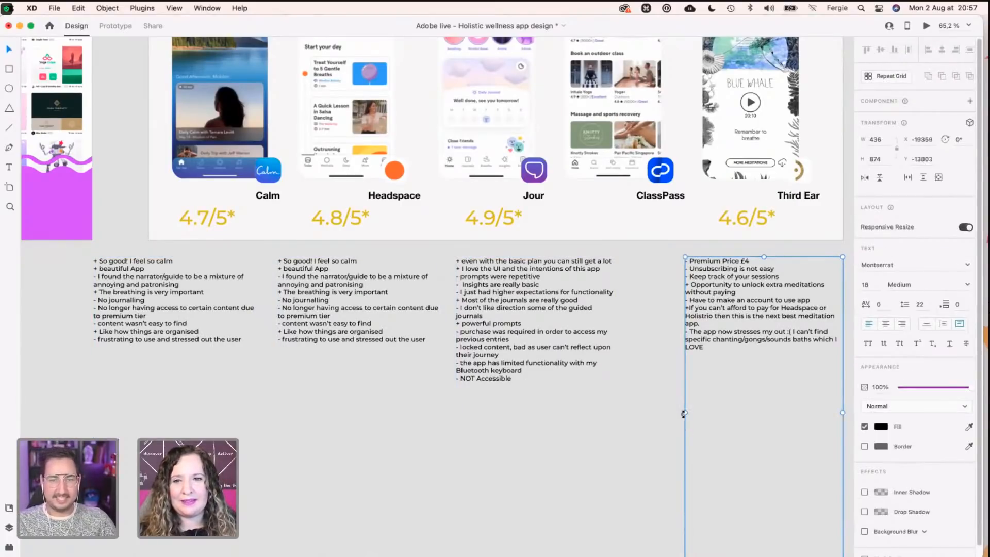
left_click_drag(686, 413, 696, 414)
mouse_move(525, 353)
left_mouse_down()
mouse_move(559, 351)
mouse_move(506, 349)
left_mouse_up()
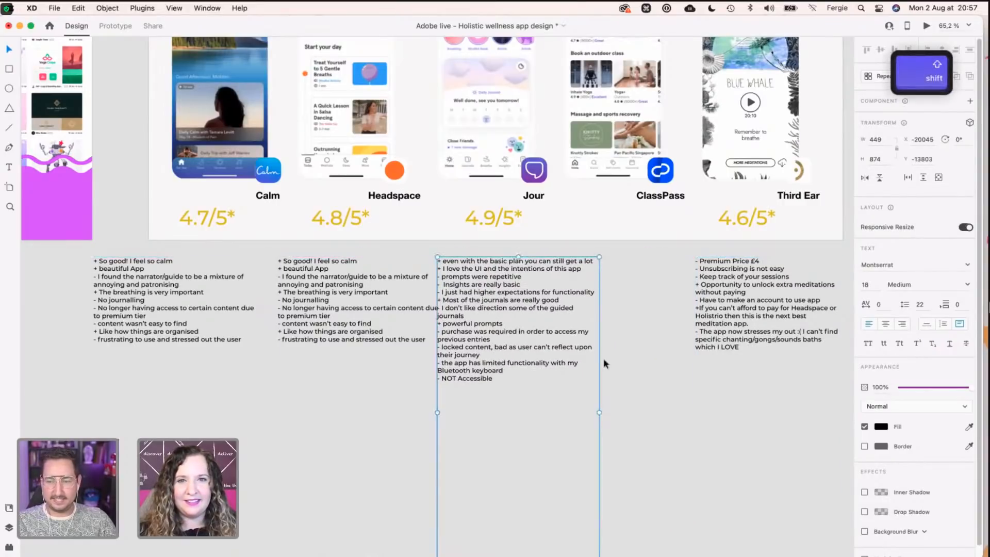
left_click_drag(599, 412, 542, 412)
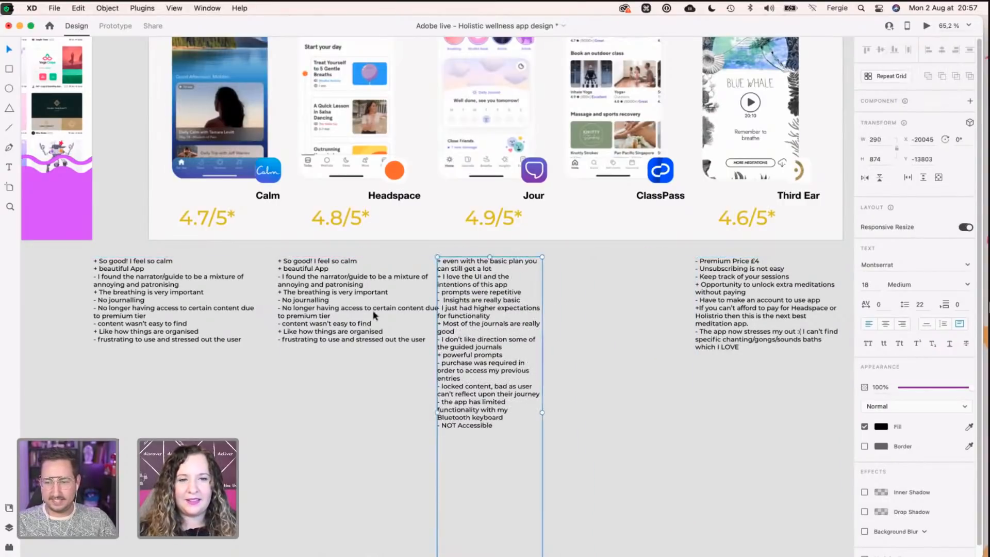
Step: Narrow the Headspace notes box from its left edge and shift it slightly left beneath its app
left_click(375, 315)
left_click_drag(279, 414, 316, 413)
left_click_drag(350, 308, 335, 308)
Step: Resize the copied notes box beneath Calm to about 310 wide and replace its text with an empty minus bullet
left_click(165, 320)
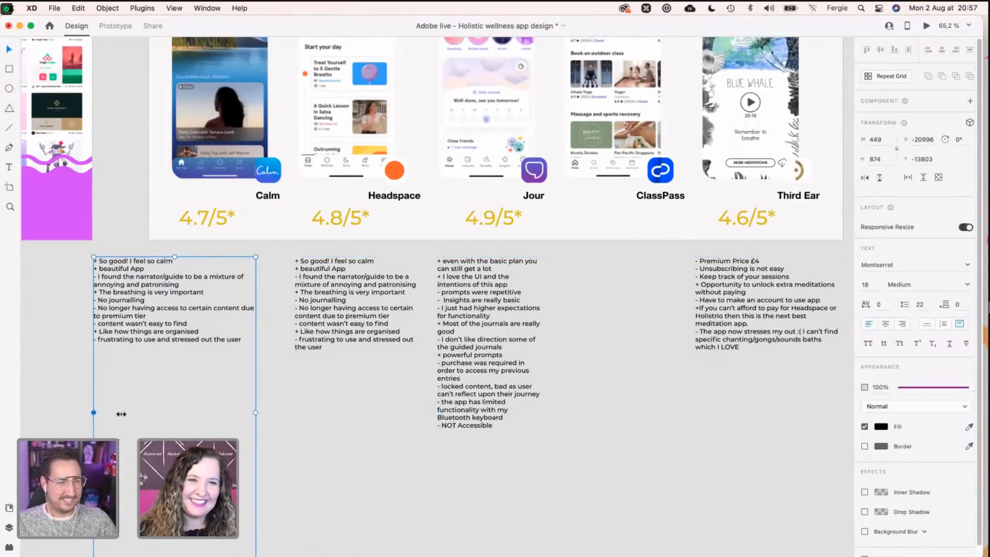
left_click_drag(121, 414, 156, 412)
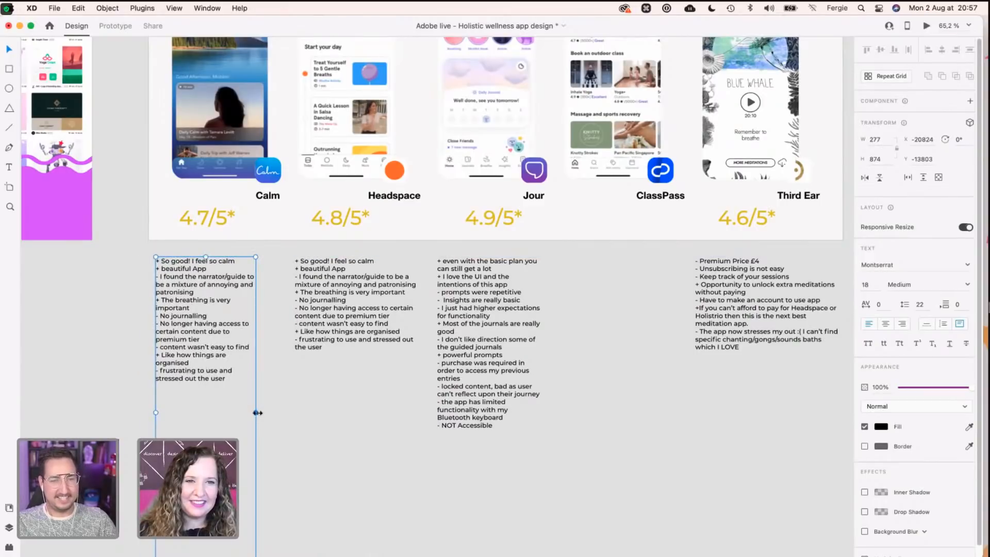
left_click_drag(256, 413, 268, 412)
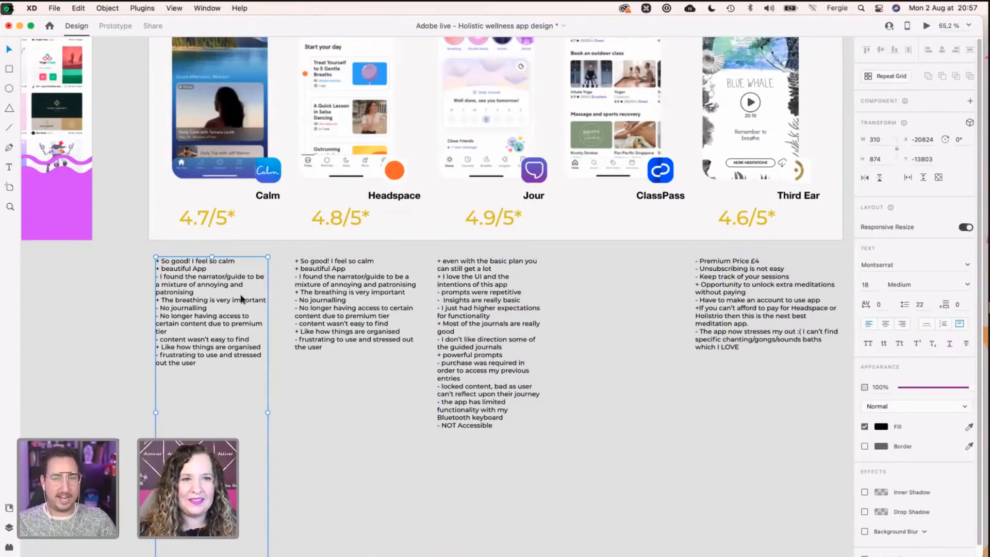
double_click(241, 298)
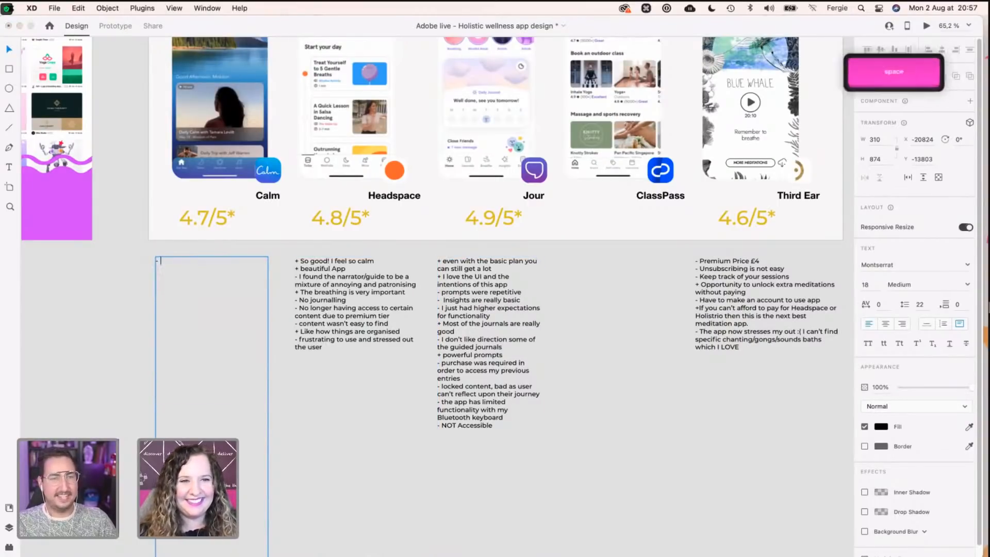
Step: Switch to Chrome, look through the Calm reviews and open the full one-star review titled "More stress than it's worth"
key("ctrl+Right")
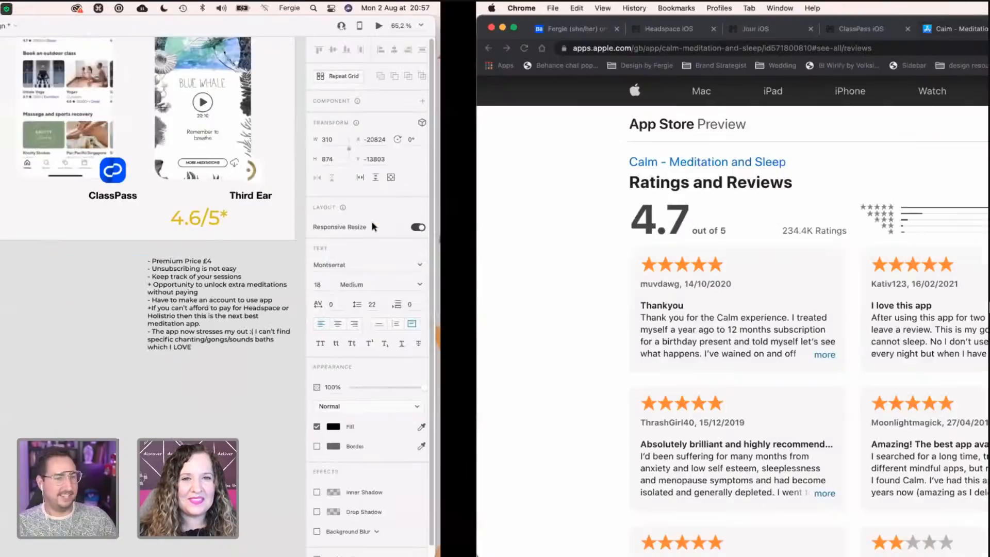
scroll(326, 320, "down", 4)
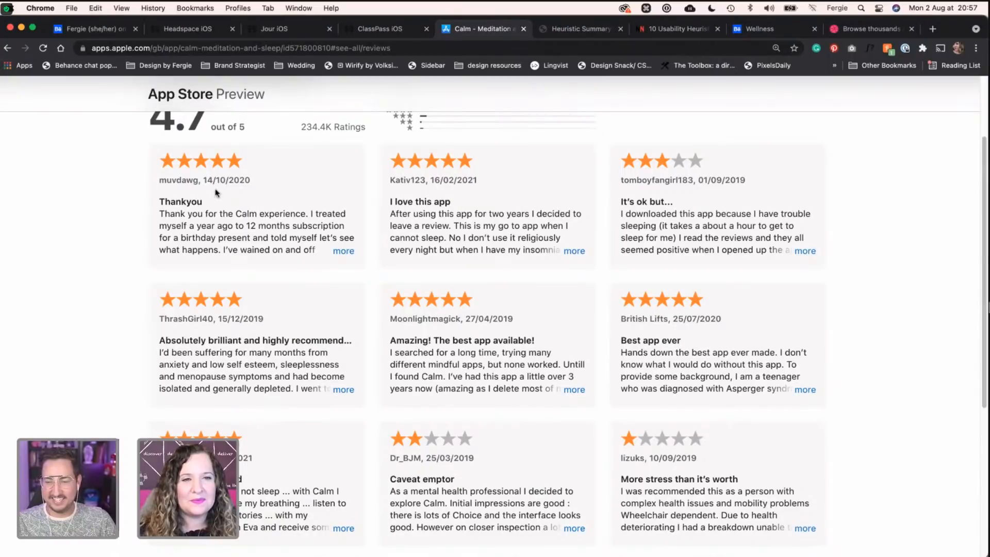
scroll(232, 201, "down", 1)
scroll(326, 241, "down", 2)
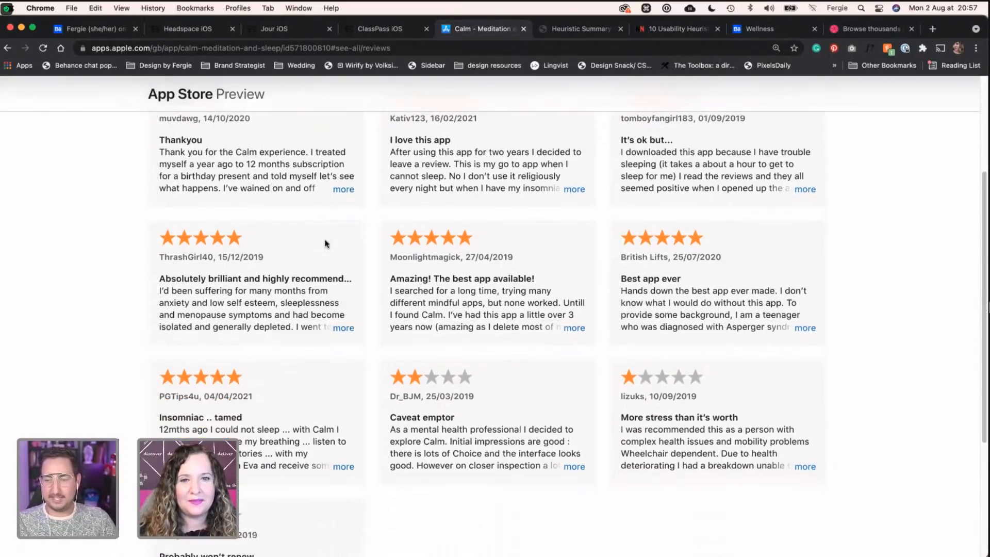
scroll(326, 243, "down", 2)
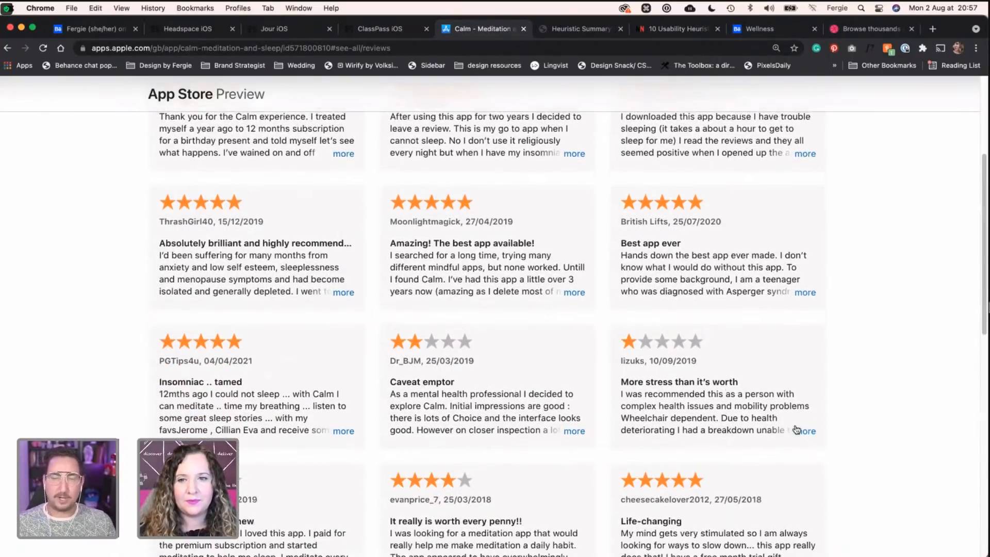
left_click(804, 431)
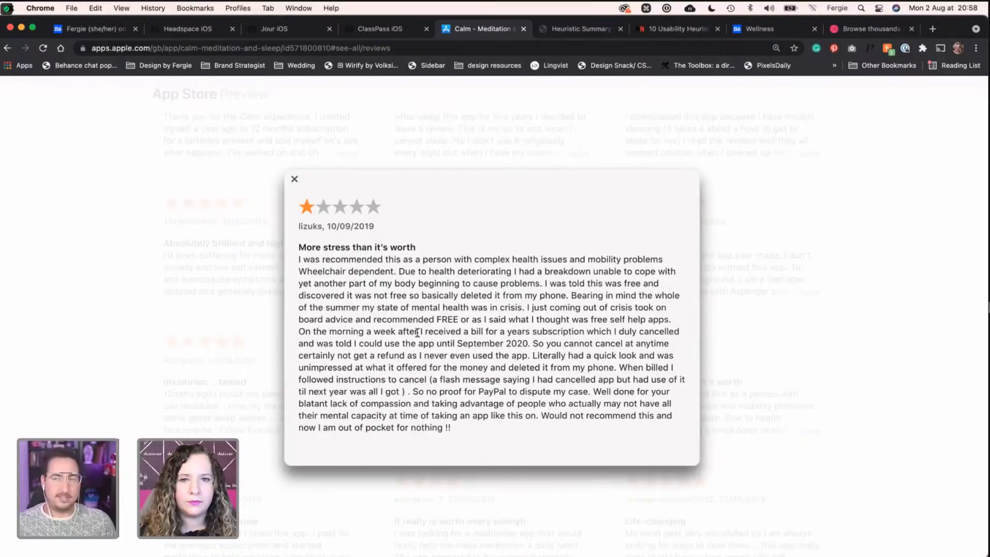
Step: Highlight the review's passage about the subscription bill and write "I Was charged 1 year subscription without being warned" as a minus point in Adobe XD's Calm notes
left_click_drag(417, 332, 657, 326)
key("ctrl+Left")
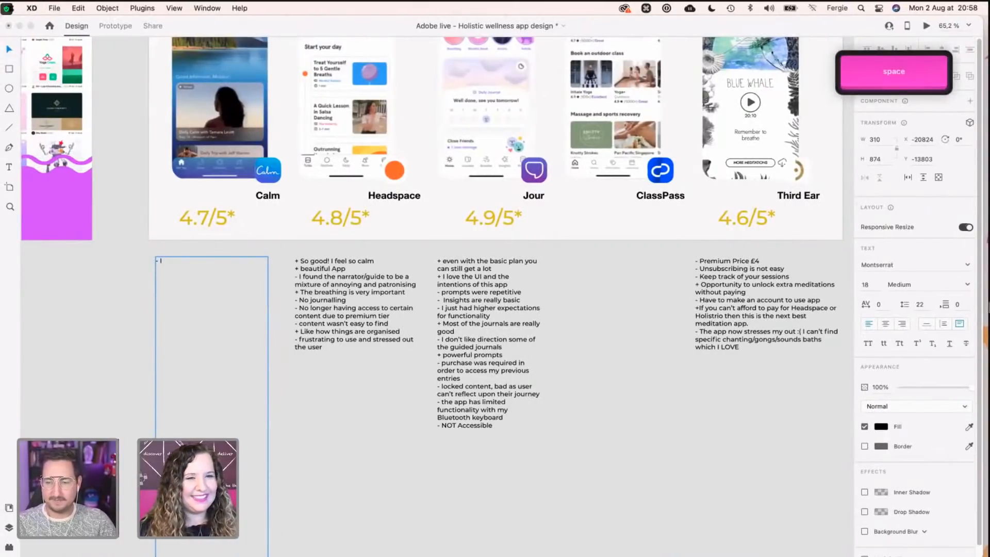
key("shift")
type("I Wa")
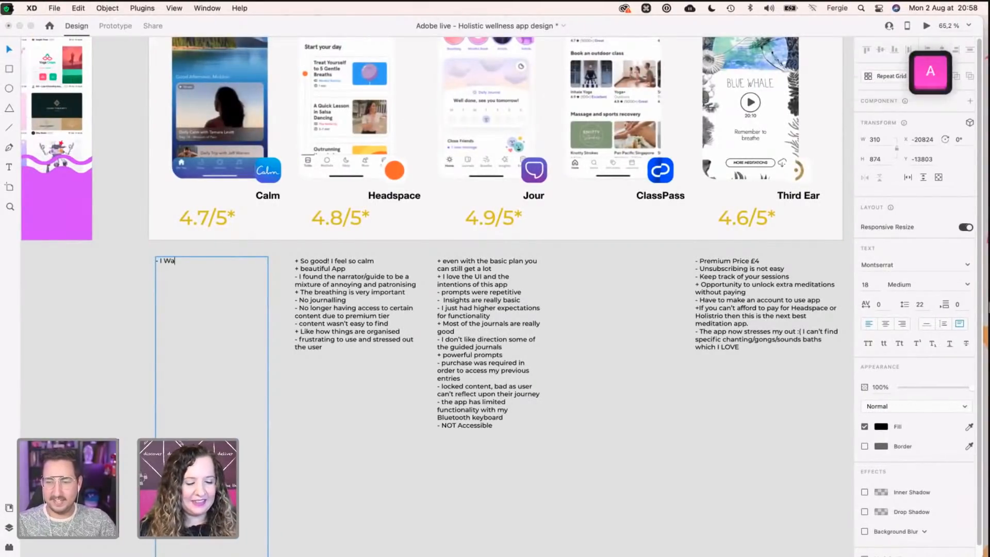
type("s charged without b")
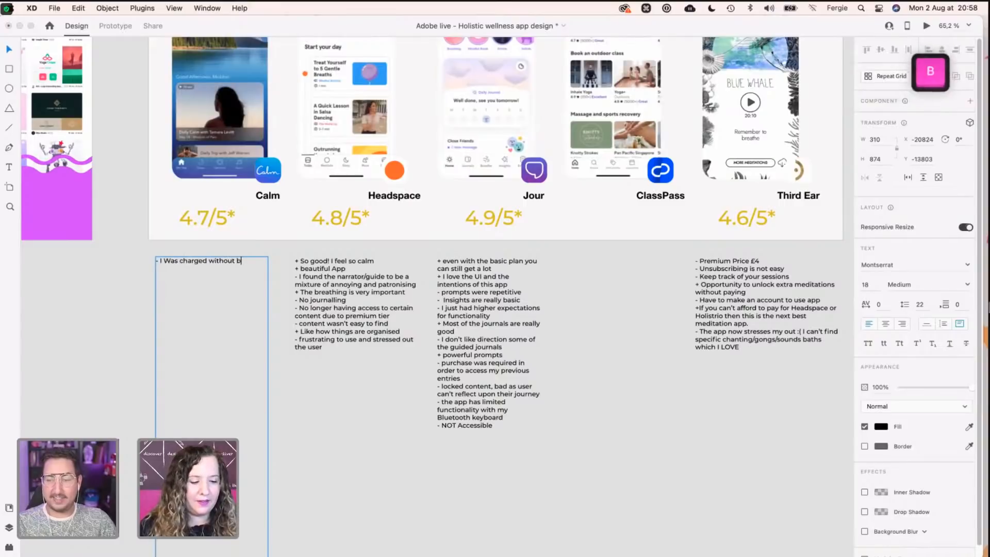
type("eing warned")
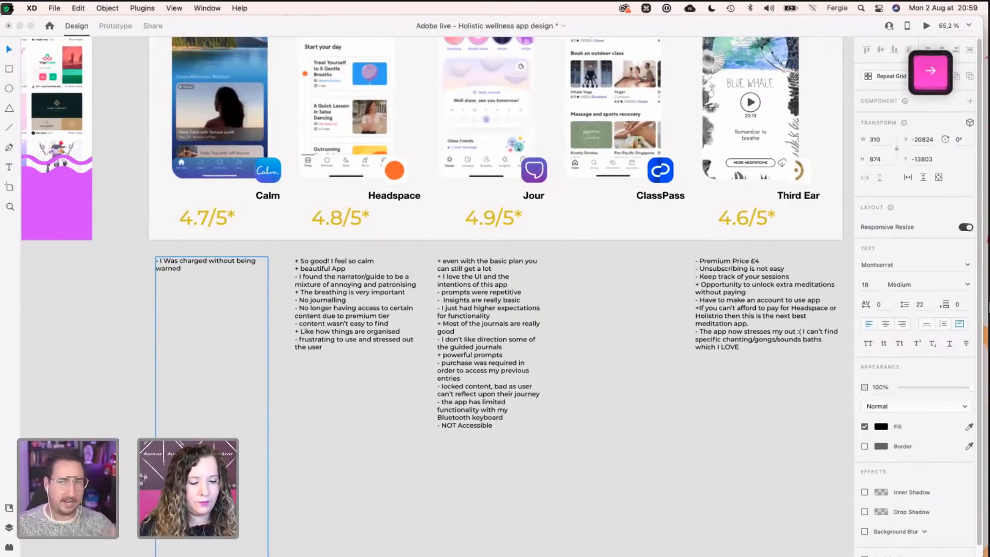
type("1 ye")
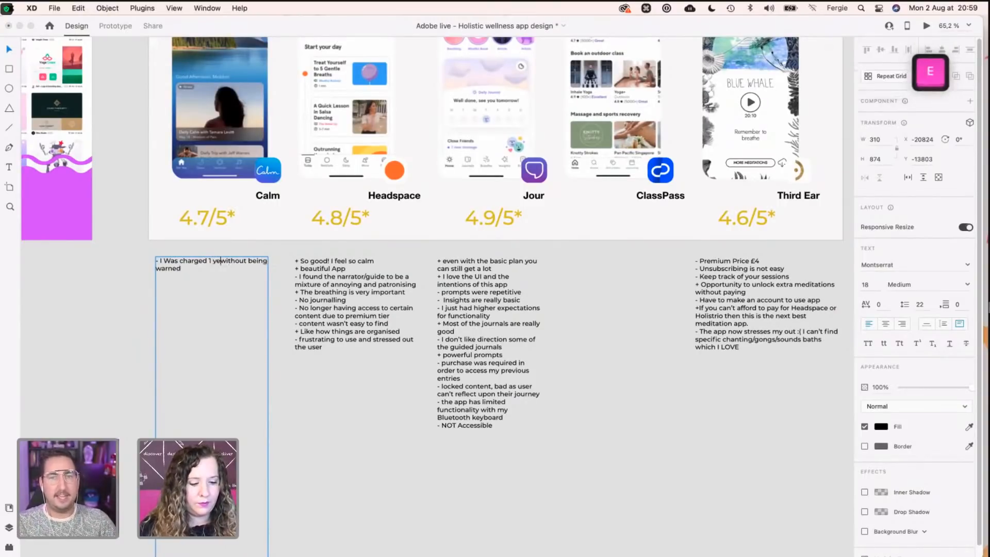
type("ar subscription")
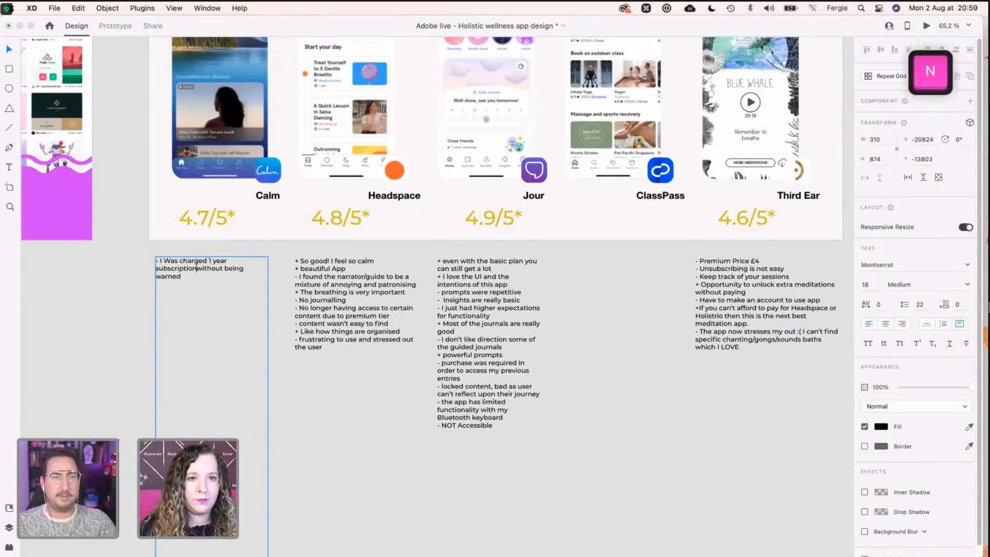
Step: Add the line "- advertised as free but not really free" to the Calm notes, followed by a new line
key("Down")
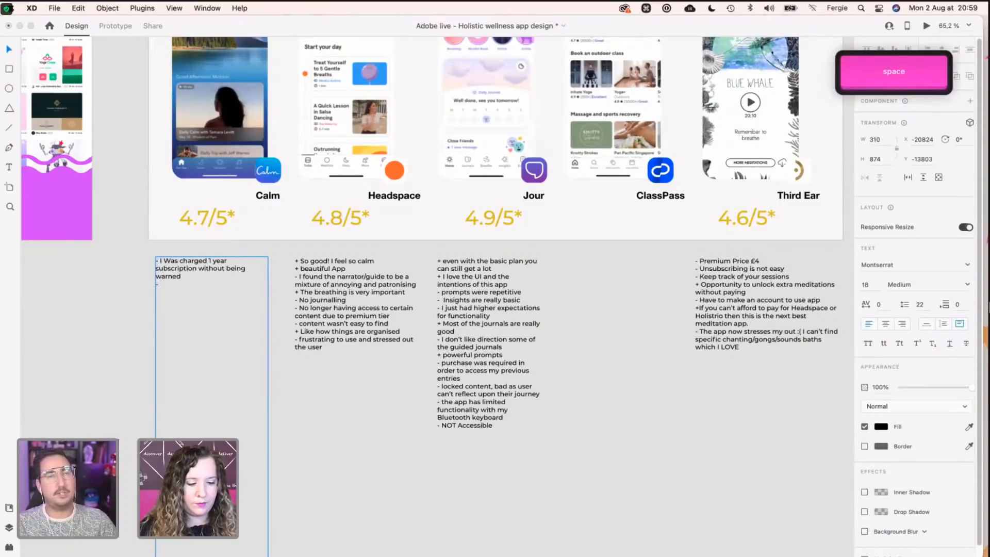
type("advertised as ")
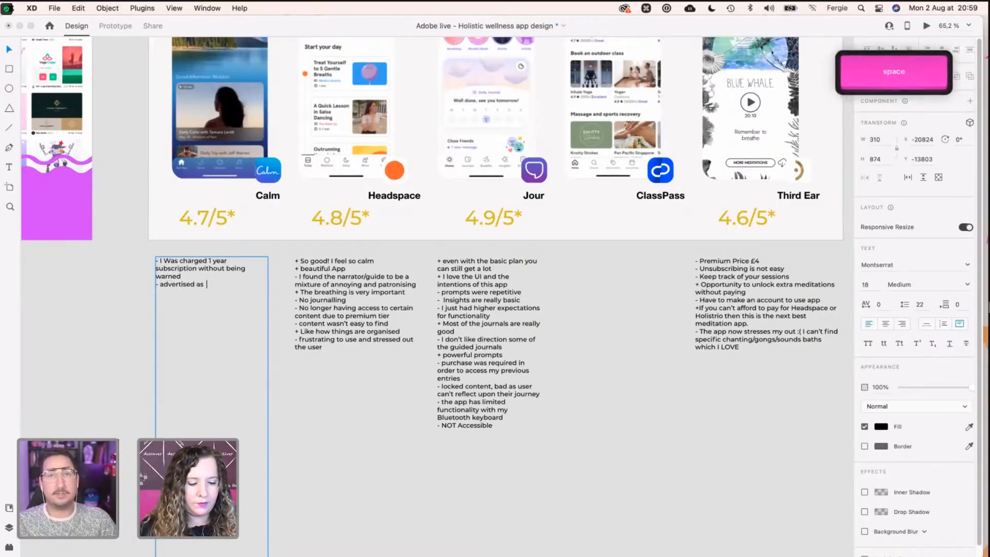
type("free but not really")
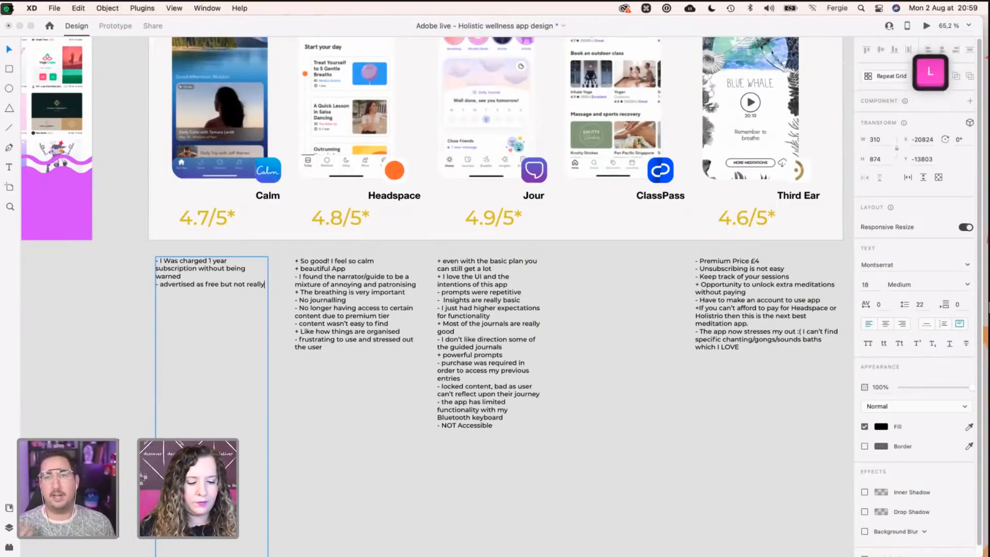
type(" free")
key("Return")
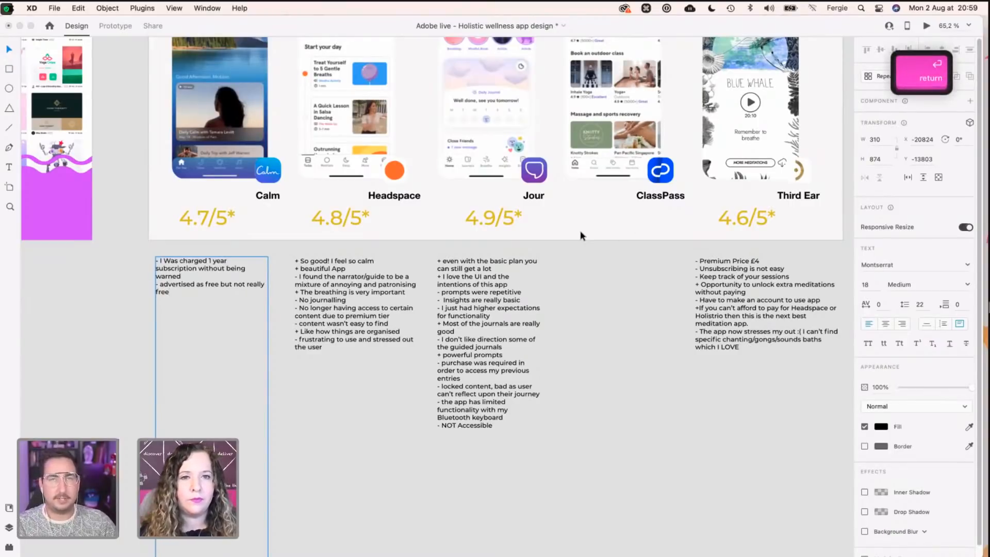
Step: Switch back to Chrome, close the open review and look through the other Calm reviews
key("ctrl+Right")
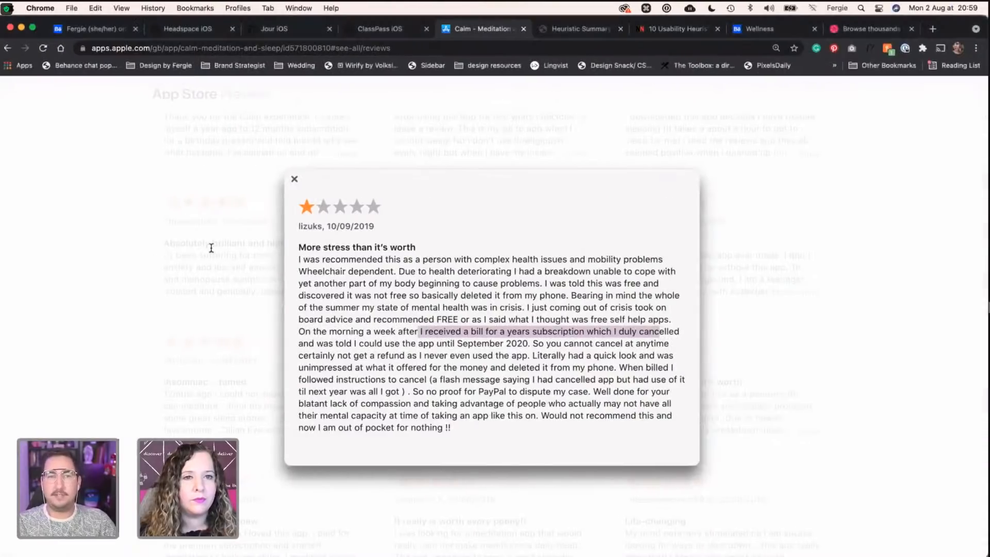
left_click(211, 247)
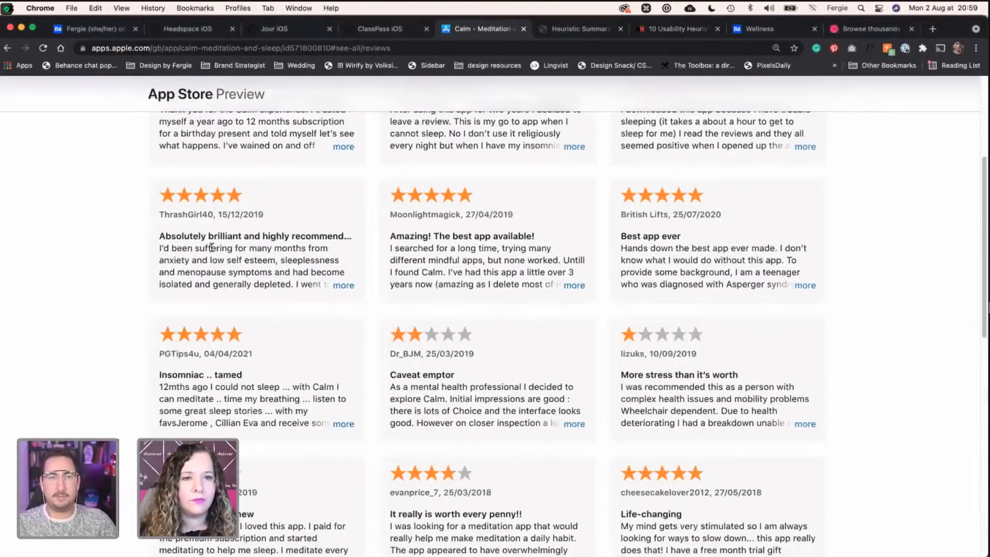
scroll(212, 247, "down", 3)
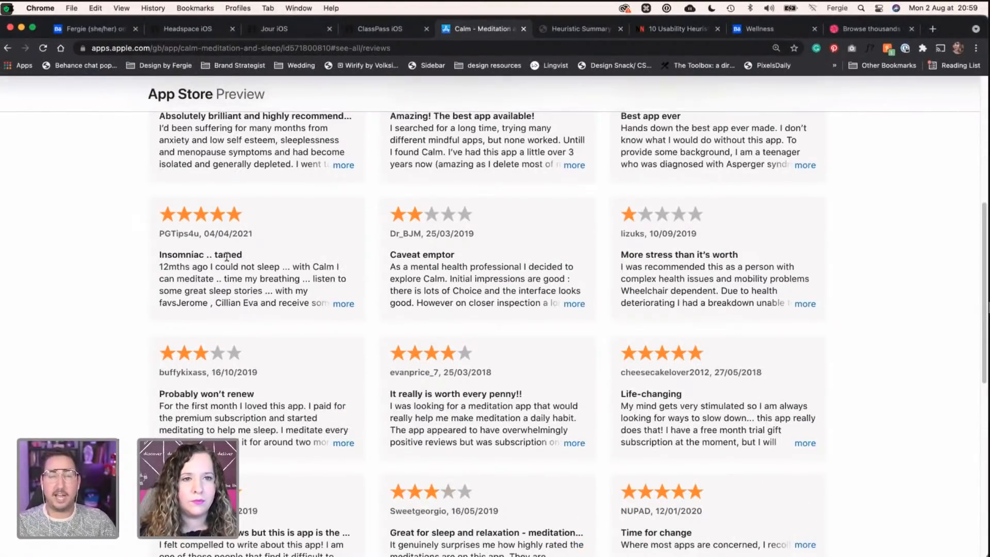
Step: Copy "12mths ago I could not sleep ... with Calm I can meditate" from the "Insomniac .. tamed" review into Adobe XD's Calm notes as a plus point
left_click(338, 250)
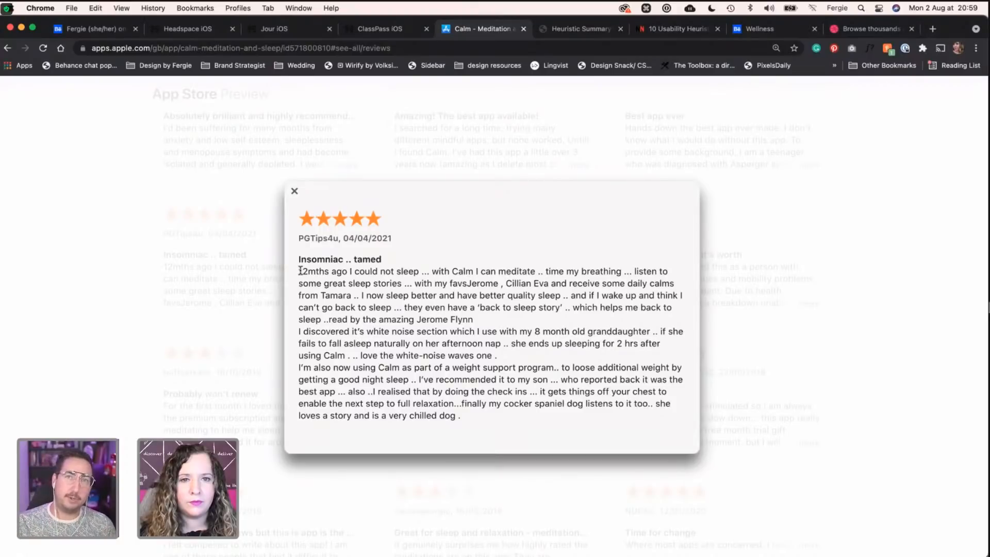
left_click_drag(299, 271, 536, 268)
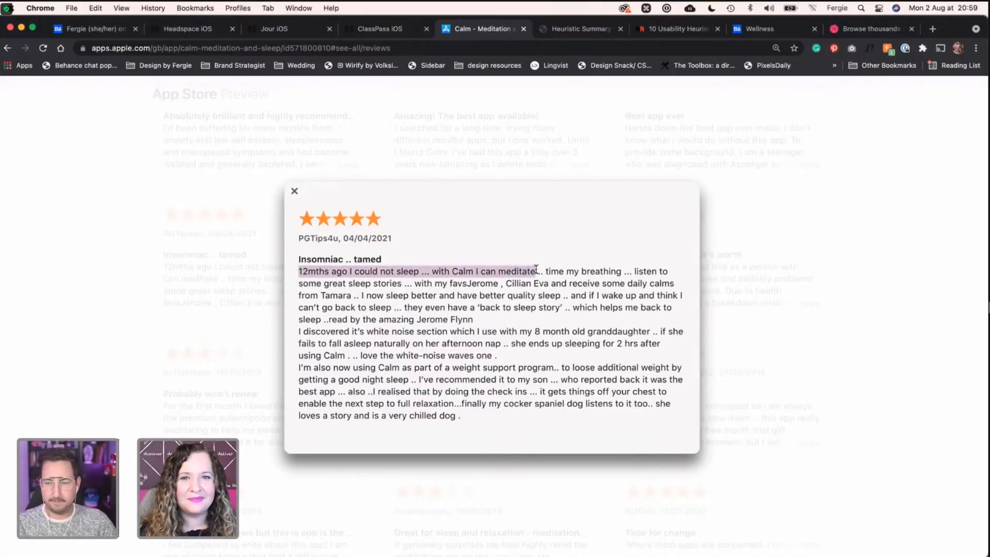
key("super+c")
key("ctrl+Right")
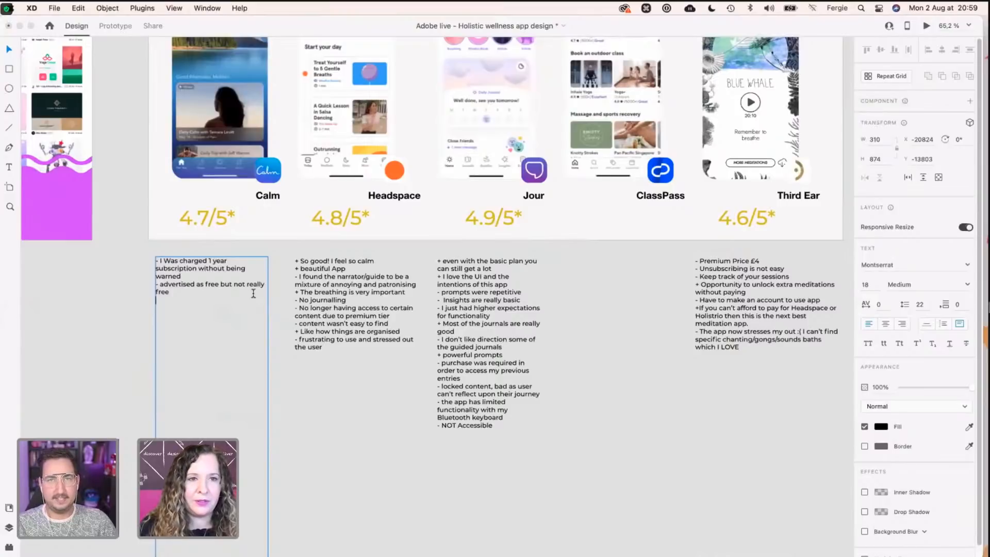
key("Return")
type("+")
key("super+v")
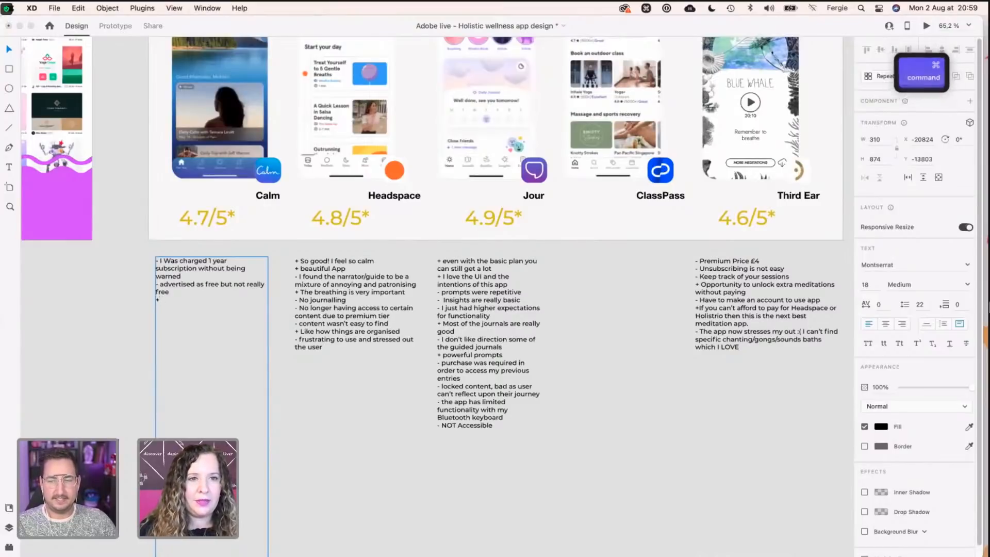
Step: Remove the dots after "sleep" in the new Calm plus point and start a new line below it
left_click(259, 302)
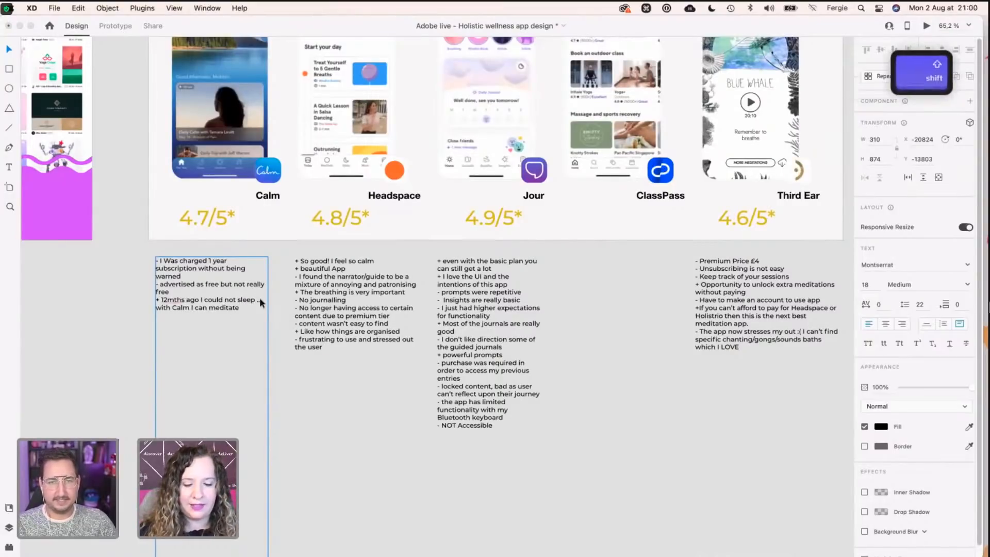
key("shift+Right")
key("shift+Right")
key("BackSpace")
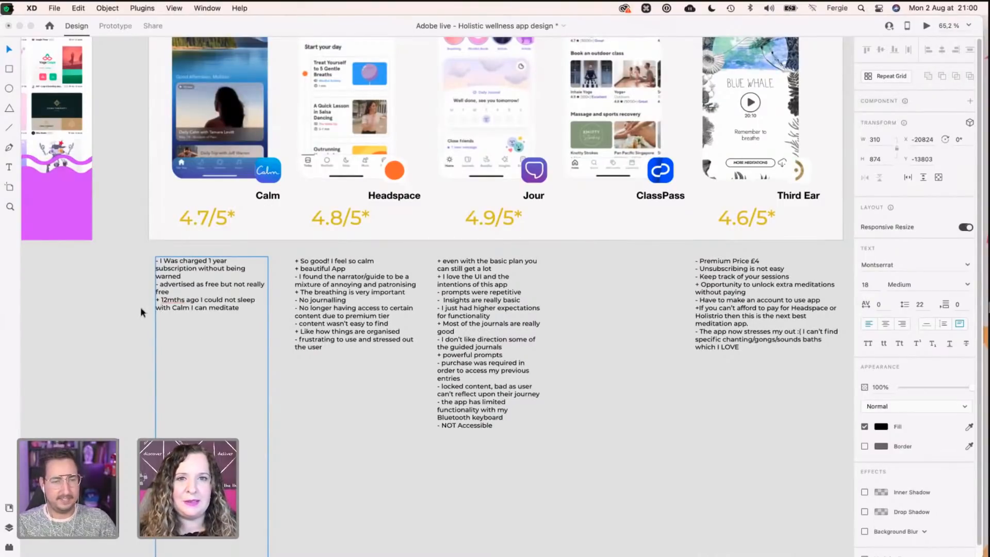
key("Return")
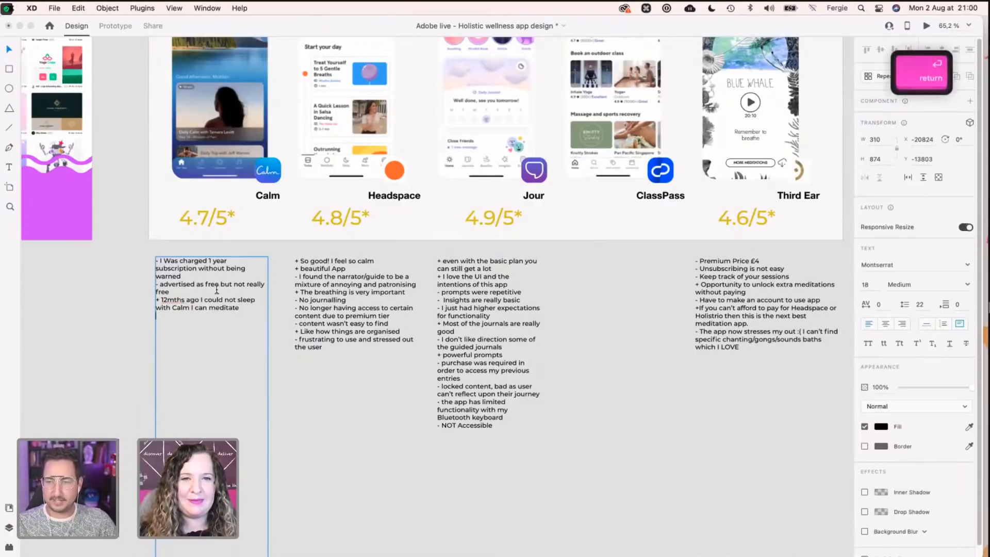
Step: Switch back to Chrome, look further through the Calm reviews and open the full five-star review titled "Anxious Mom"
key("ctrl+Right")
left_click(230, 318)
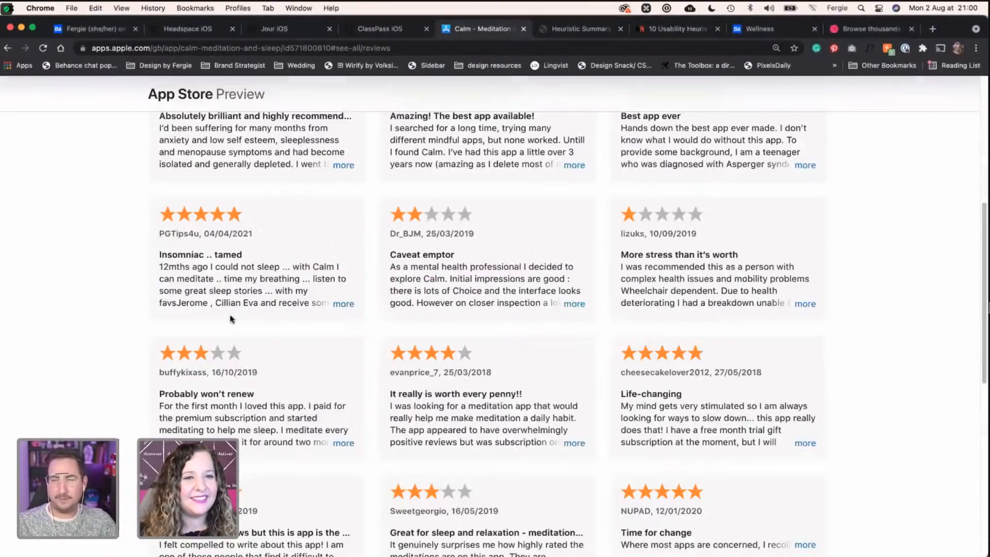
scroll(231, 318, "down", 2)
scroll(230, 319, "down", 1)
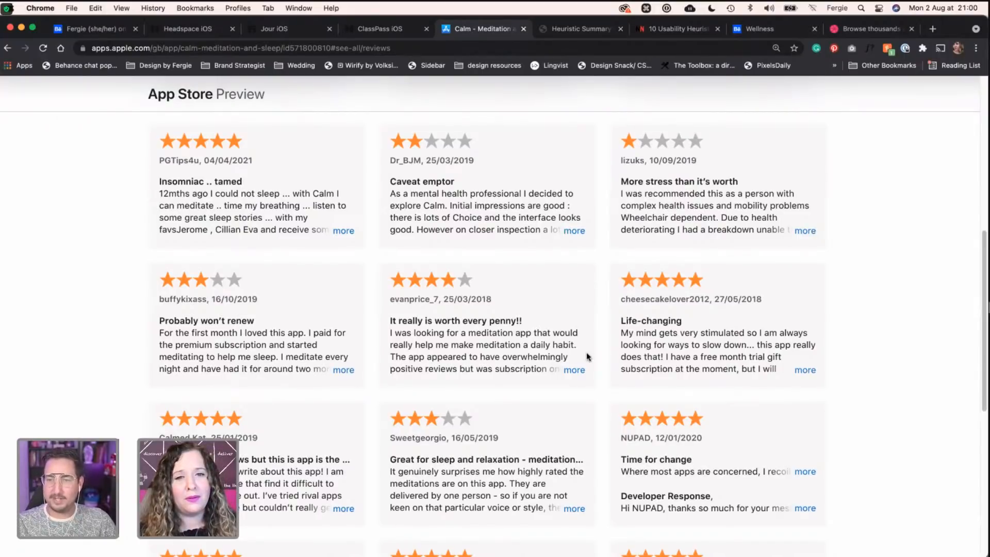
scroll(586, 356, "down", 5)
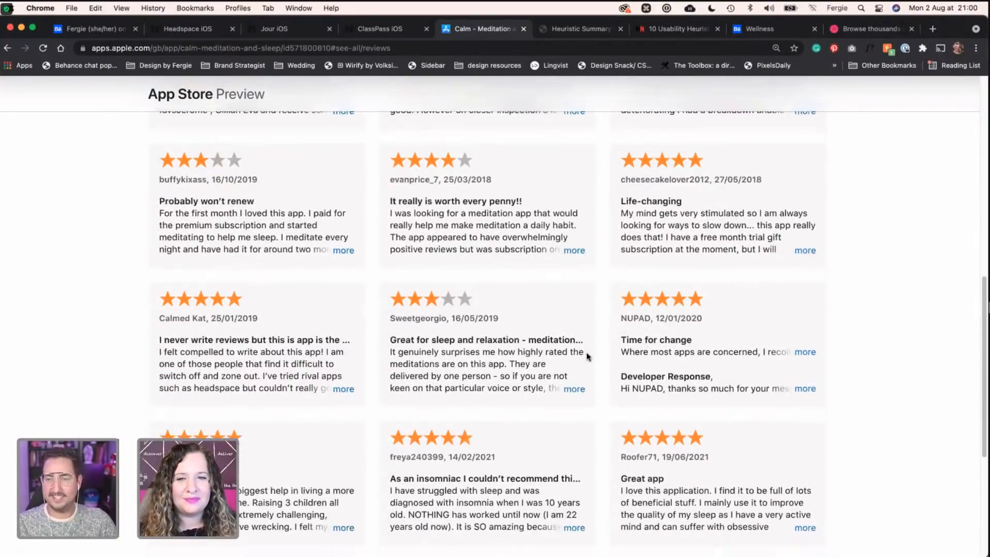
scroll(586, 355, "down", 5)
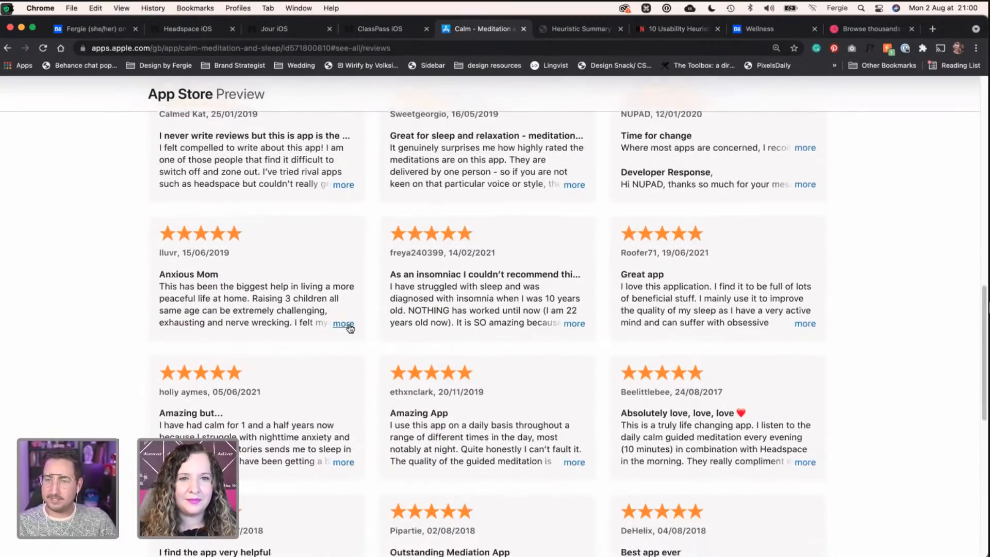
left_click(344, 324)
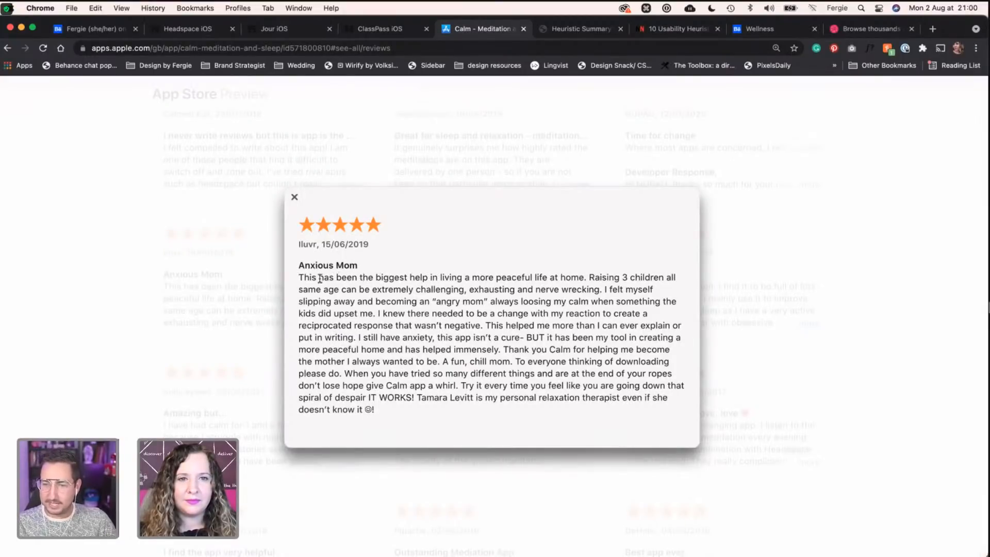
Step: Copy the review's phrase "has been the biggest help in living a more peaceful life" into Adobe XD's Calm notes as a plus point
left_click_drag(319, 278, 547, 277)
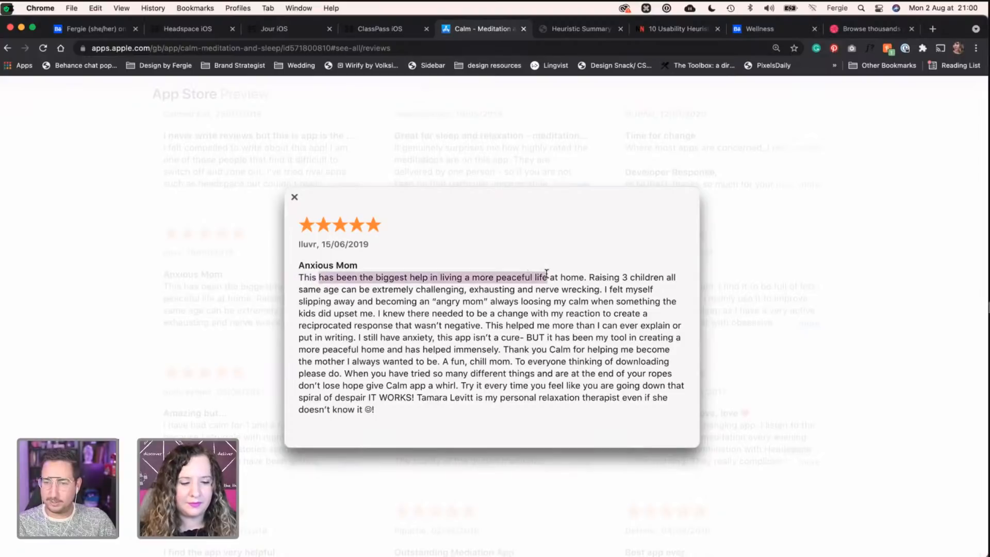
key("super+c")
key("super+Tab")
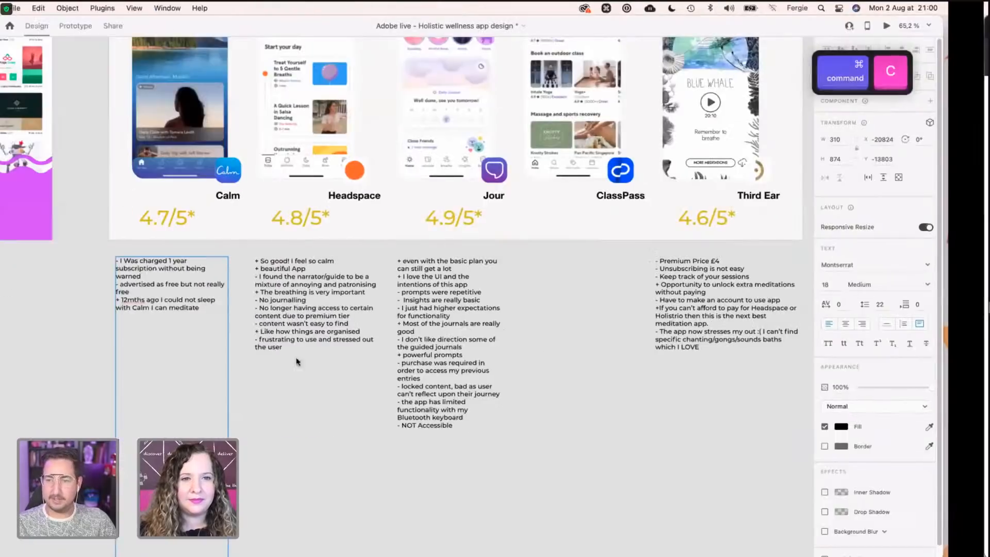
key("Return")
type("+")
key("super+v")
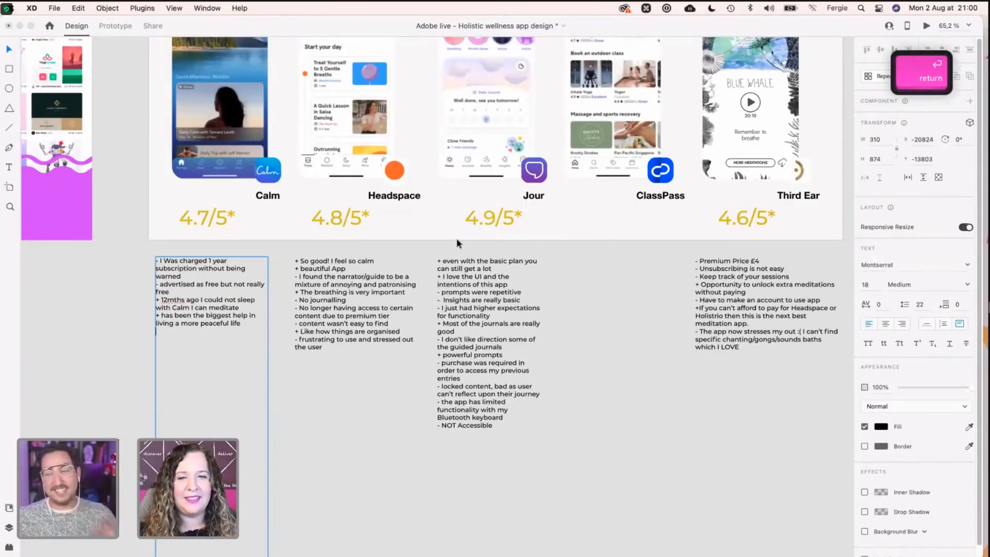
Step: Return to Chrome, close the open review and open the full review titled "Absolutely love, love, love"
key("super+Tab")
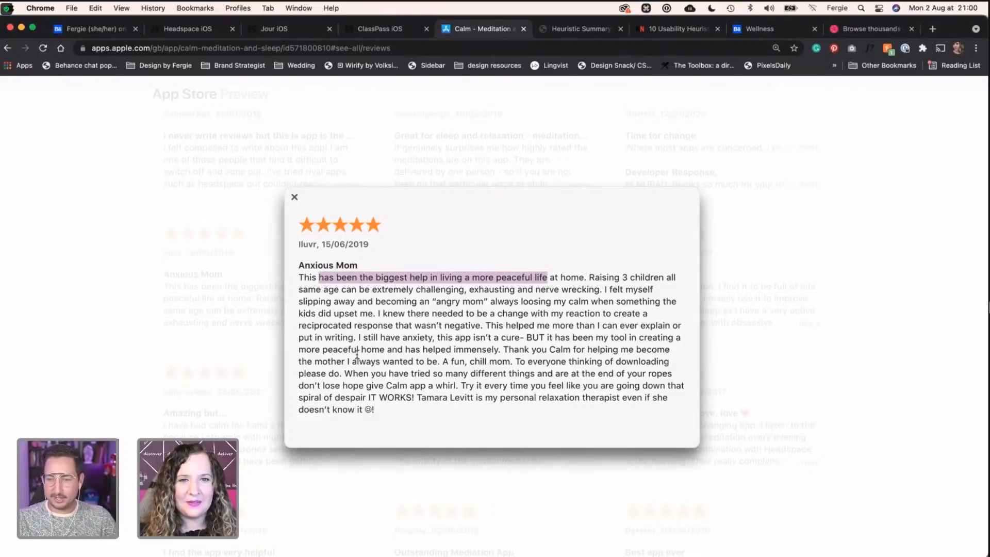
key("Escape")
scroll(480, 409, "down", 4)
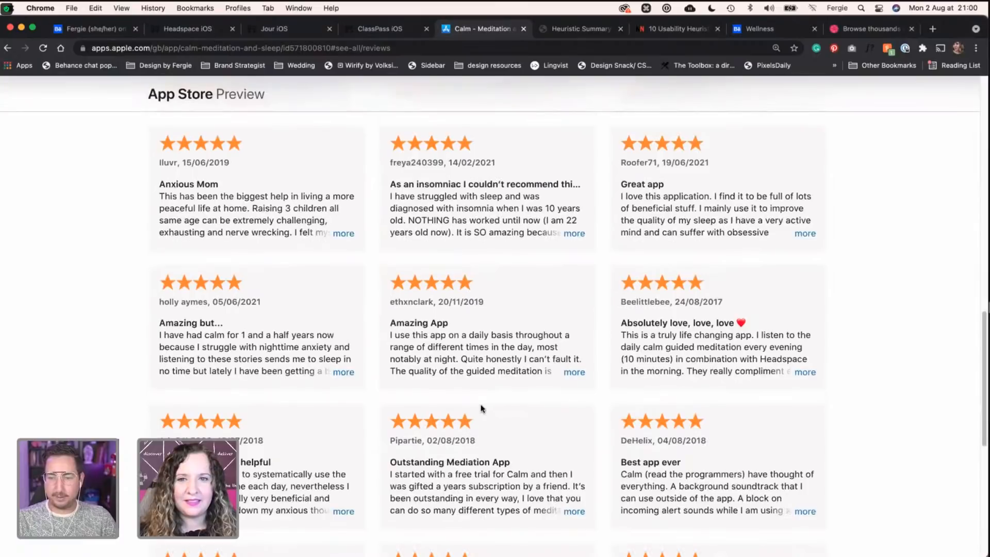
left_click(804, 372)
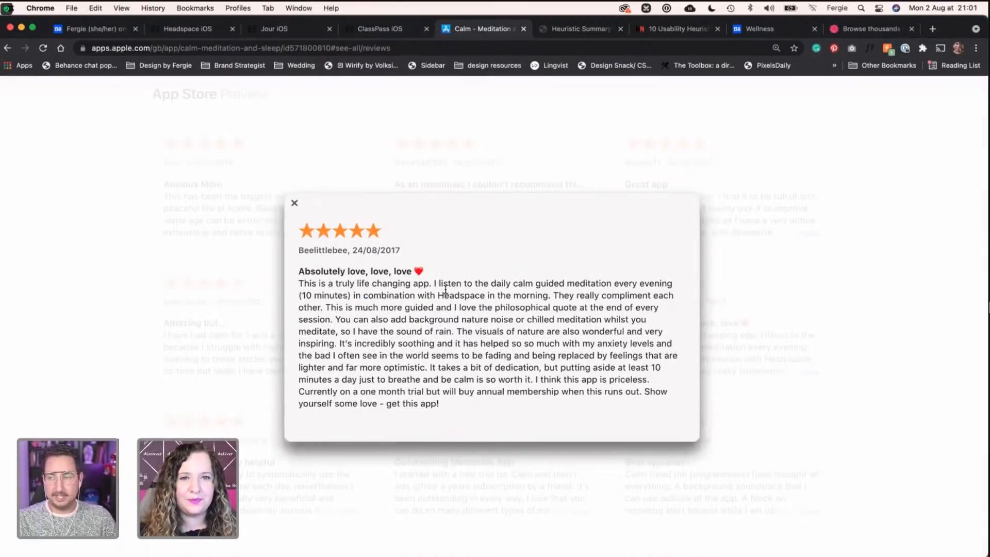
Step: Copy the review's sentence "This is a truly life changing app" into Adobe XD's Calm notes as a plus point, followed by a new line
left_click_drag(299, 283, 428, 278)
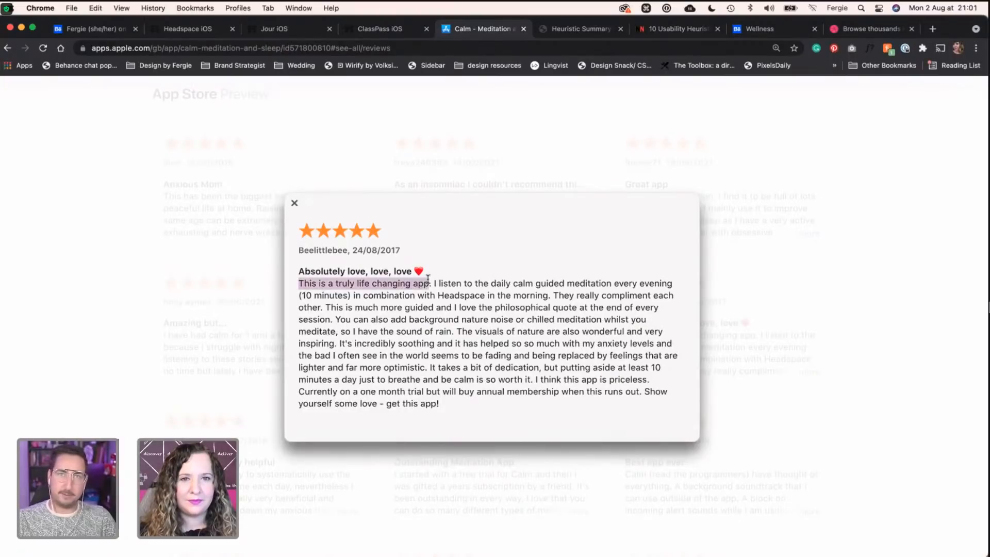
key("super+Tab")
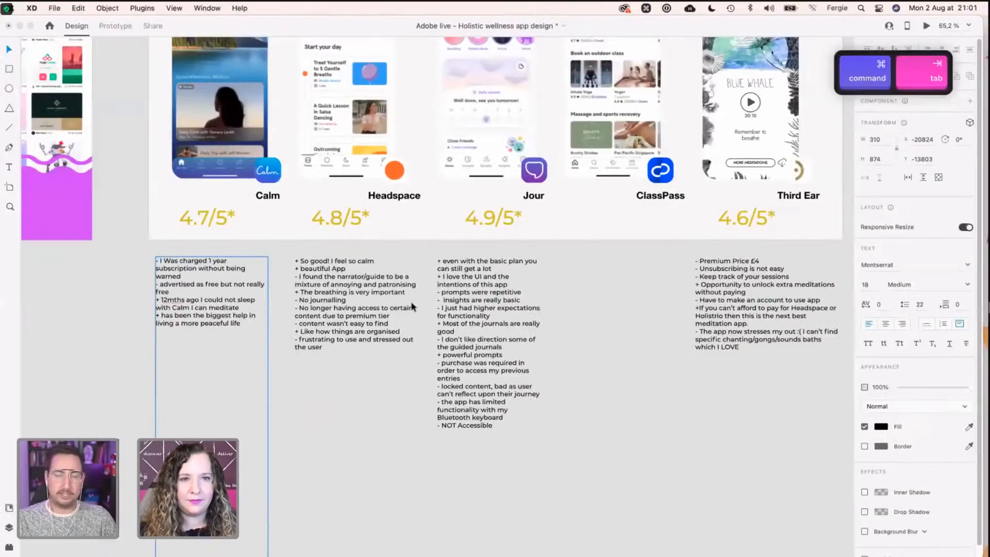
key("Return")
type("+")
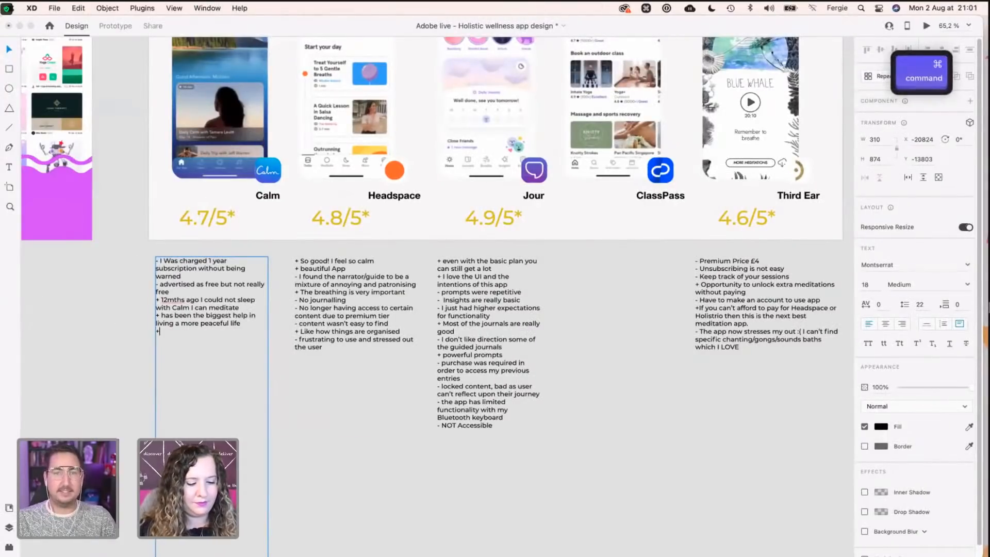
key("super+v")
key("Return")
Step: Copy the same review's phrase "combination with Headspace in the morning" from Chrome into Adobe XD's Calm notes, preceded by "+ I use"
key("super+Tab")
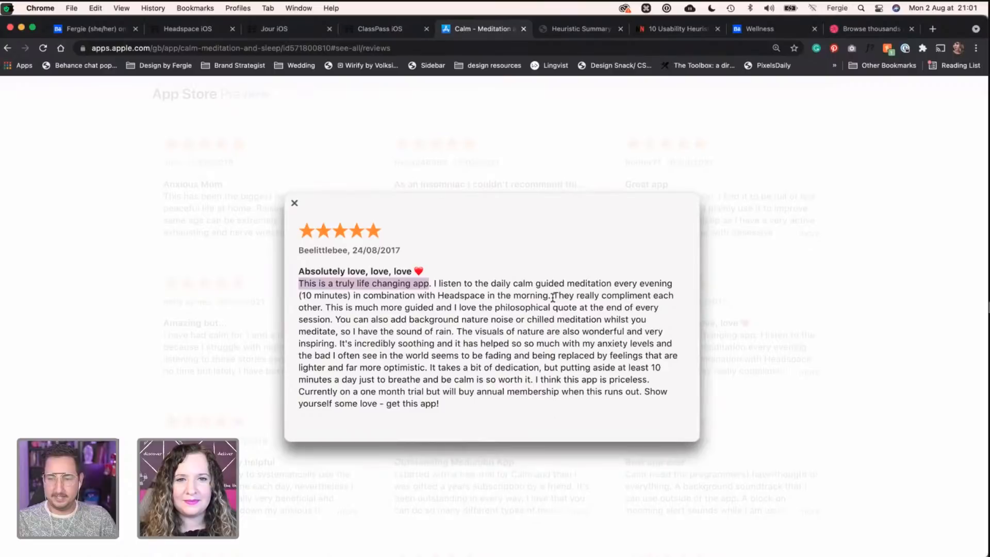
left_click_drag(548, 295, 363, 296)
key("super+c")
key("ctrl+Left")
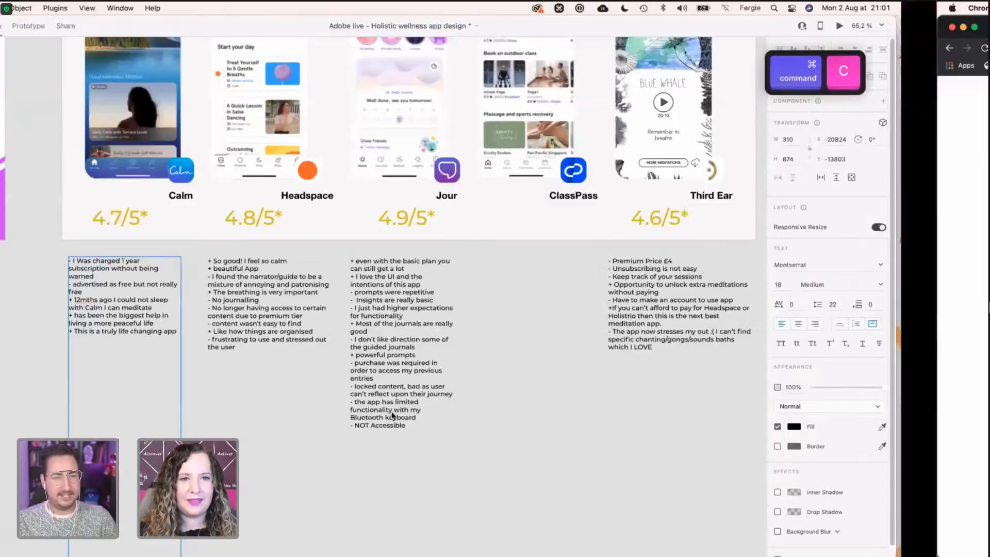
type("+ I use")
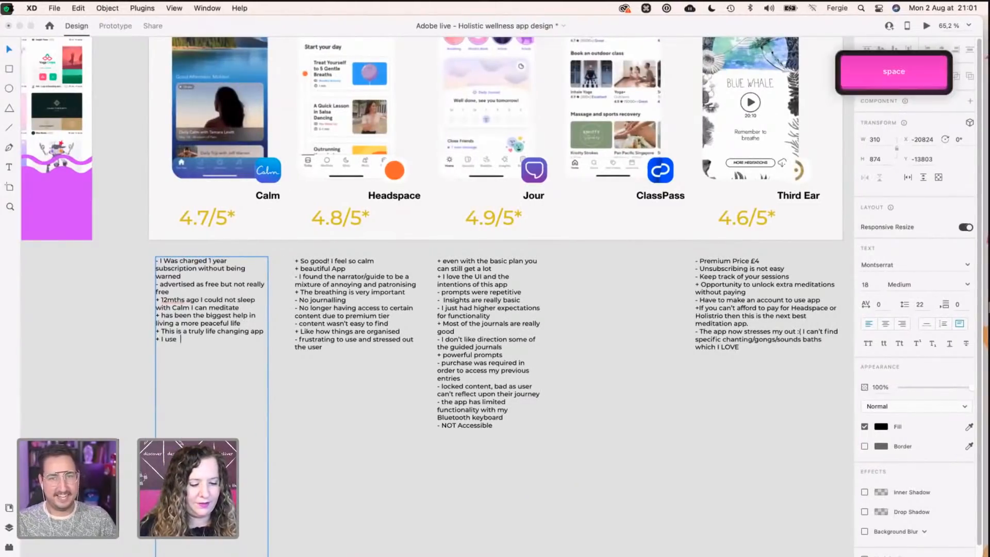
key("super+v")
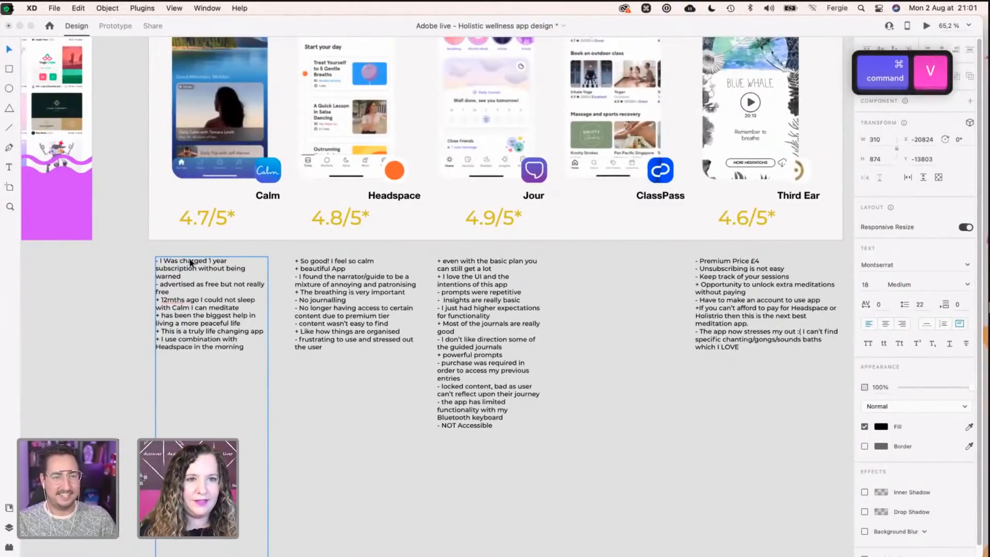
left_click(10, 508)
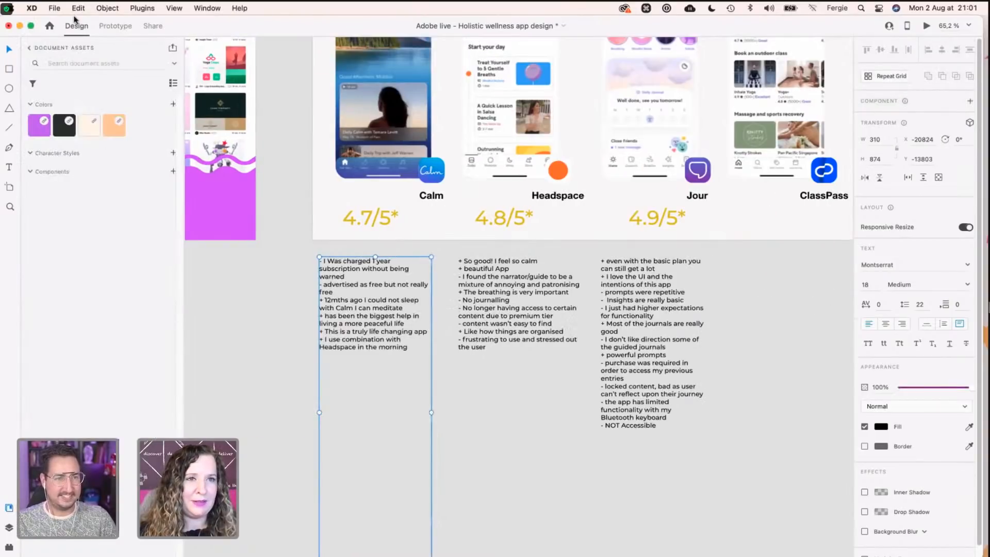
left_click(29, 48)
scroll(77, 198, "down", 3)
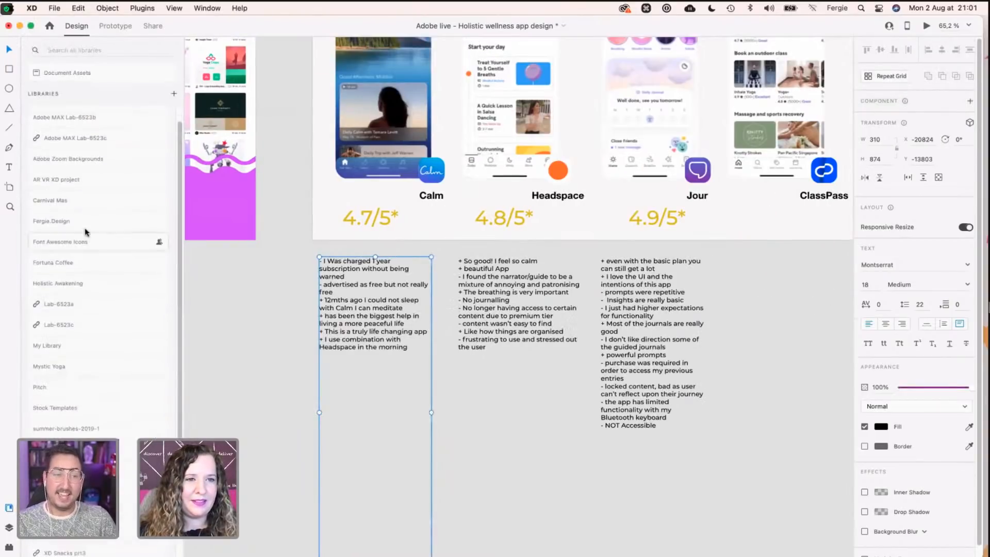
scroll(105, 308, "up", 3)
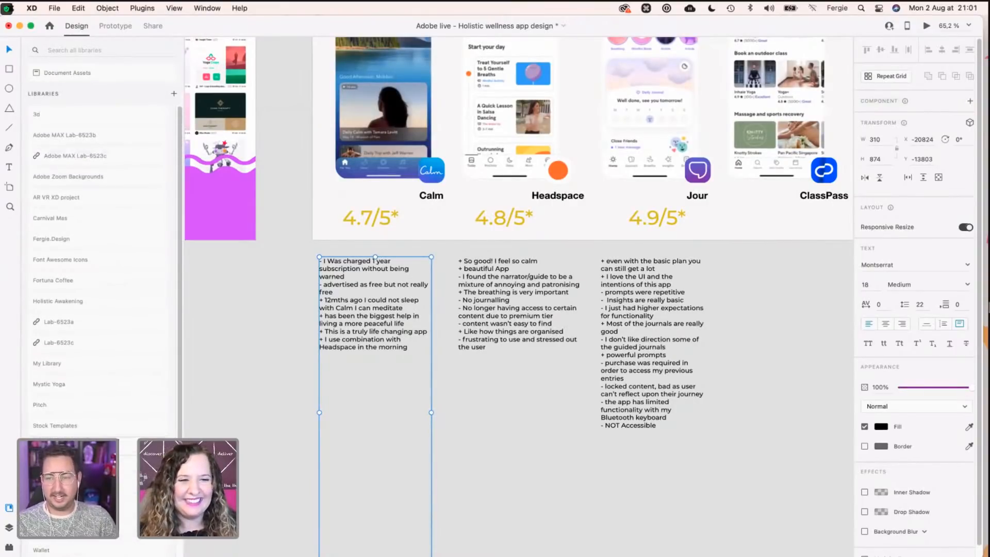
left_click(10, 508)
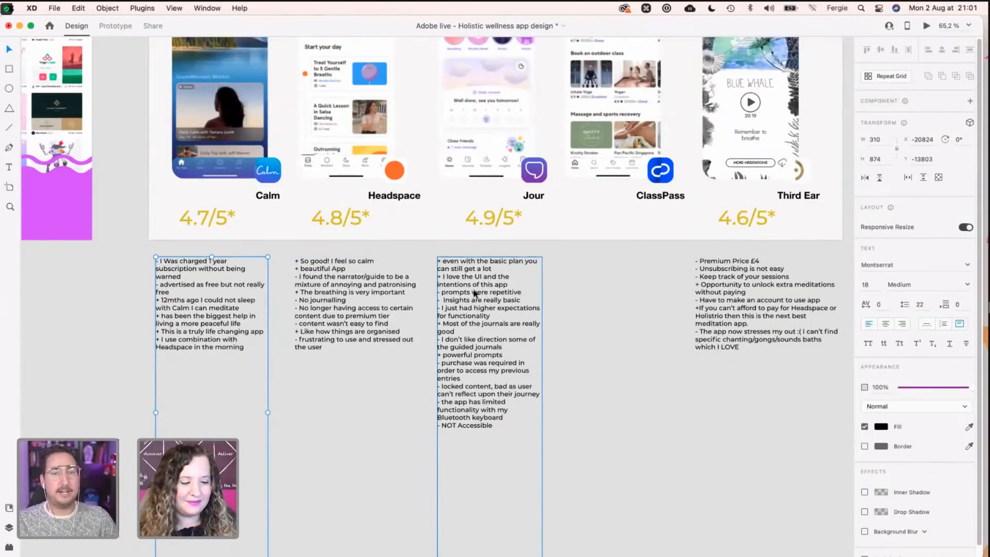
left_click_drag(473, 291, 603, 286)
key("super+Tab")
key("super+Tab")
key("super+Tab")
key("super+Tab")
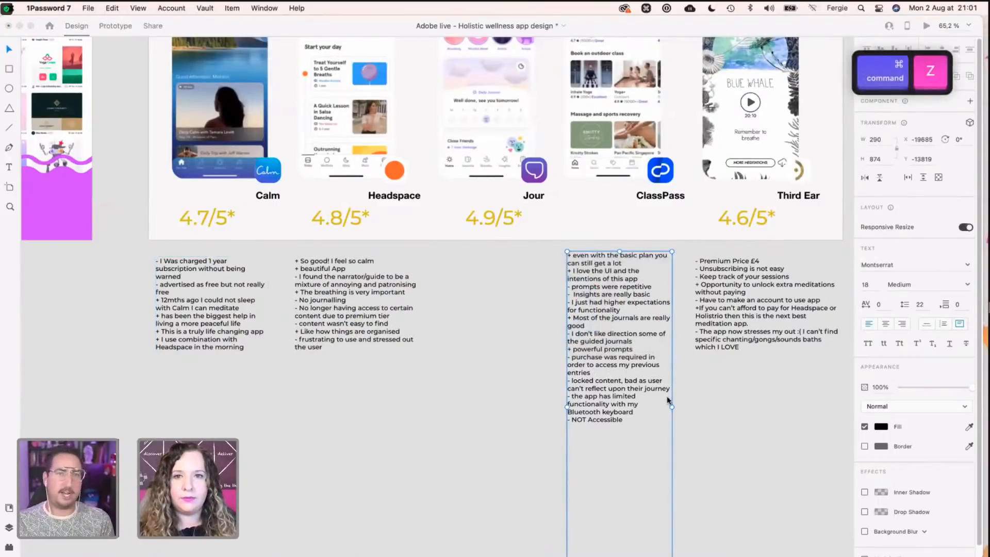
key("super+Tab")
key("super+z")
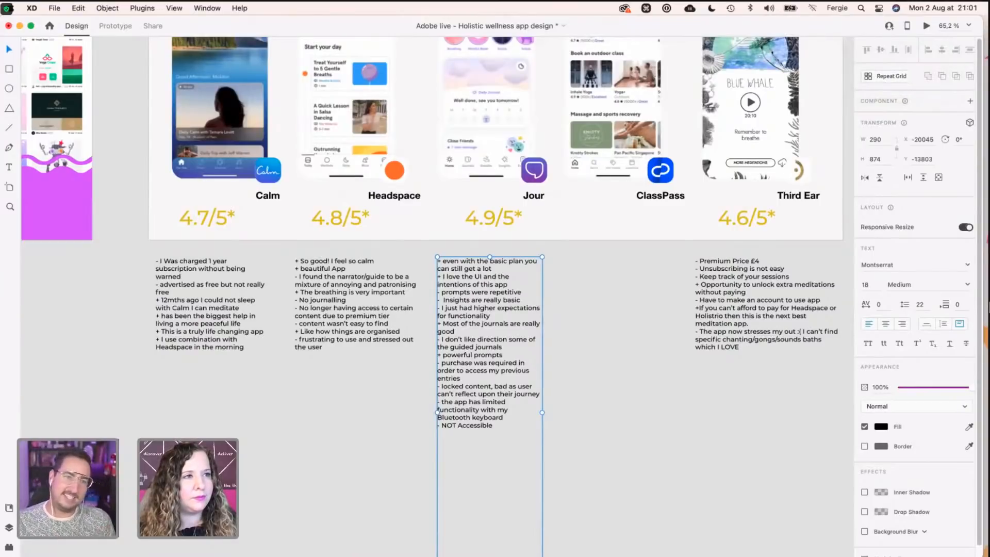
left_click(554, 327)
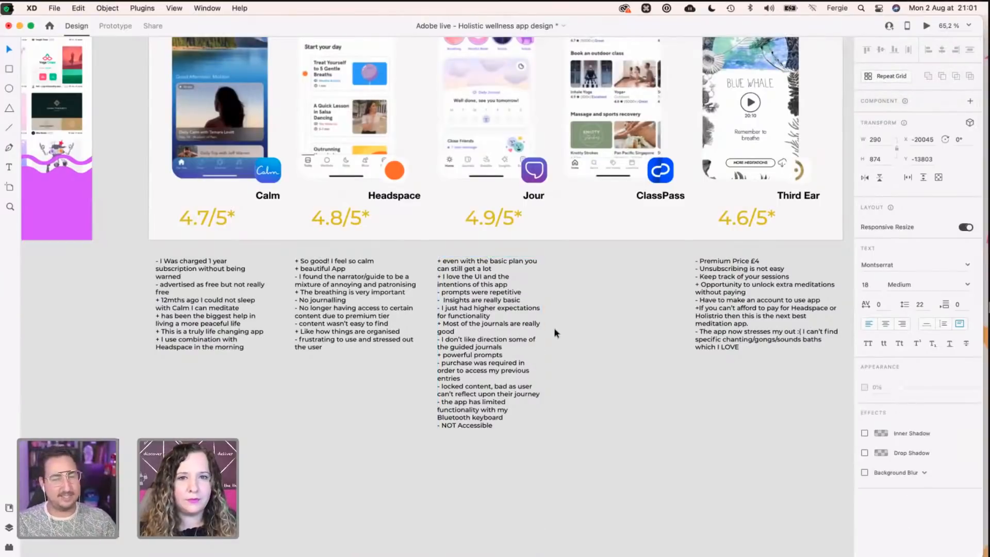
Step: Duplicate the Jour notes text box under ClassPass and replace its text with an empty "+" line and an empty "-" line
left_click(492, 317)
left_click_drag(491, 317, 623, 318)
double_click(623, 318)
key("BackSpace")
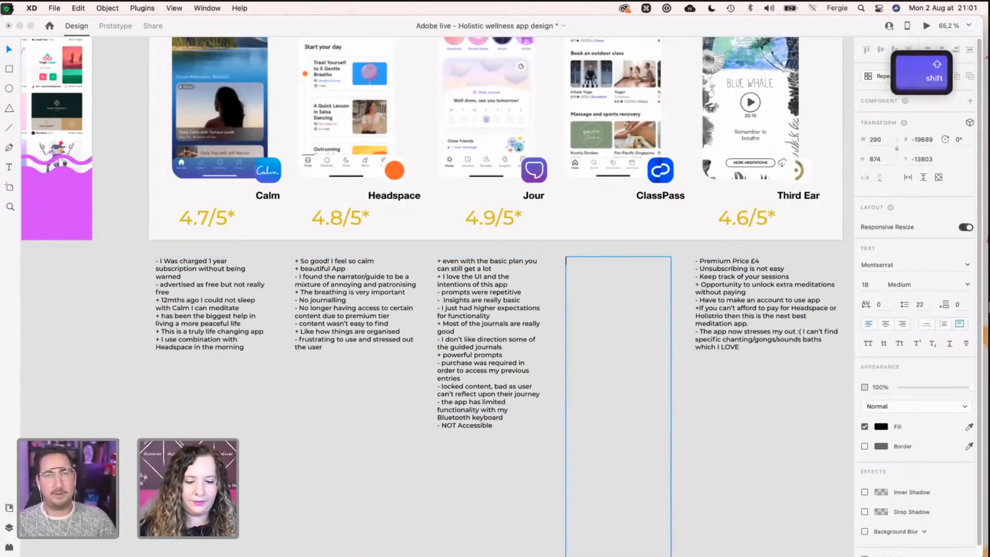
type("+")
key("Return")
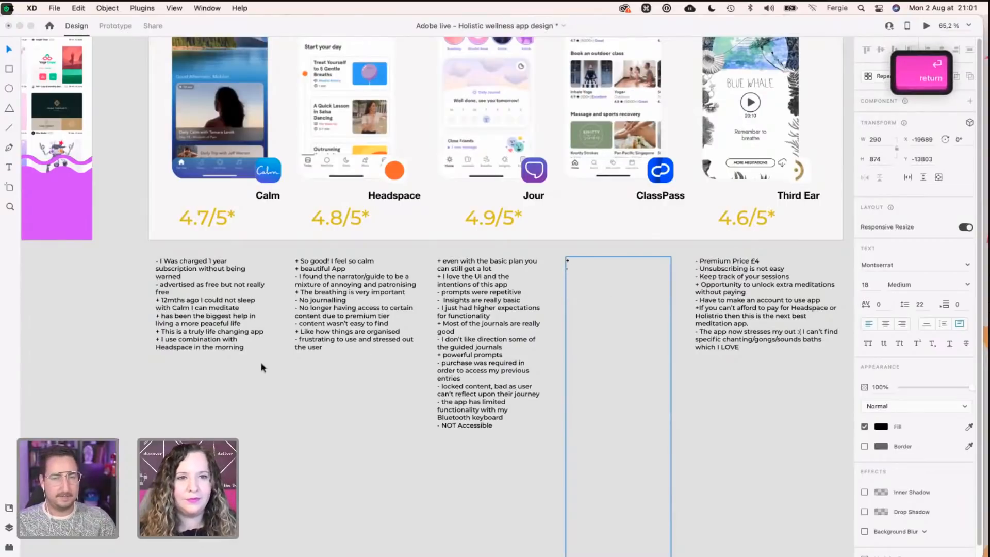
Step: Reopen the Calm notes for editing and start a new line after "I use combination with Headspace in the morning"
double_click(236, 346)
left_click(251, 350)
key("Return")
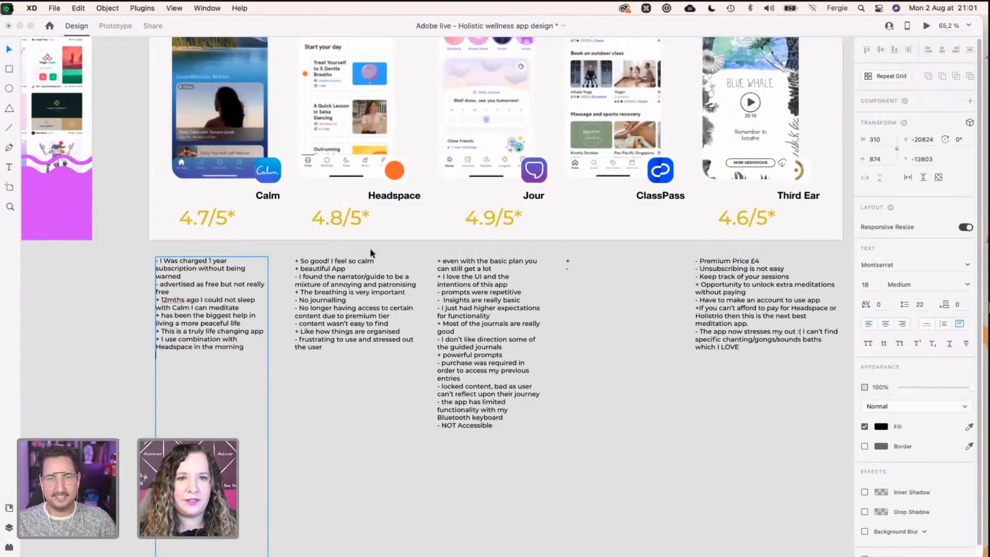
Step: Switch to Chrome and read Calm's reviews "Very limited features available without premium subscription" and "Eh" in full
key("ctrl+Right")
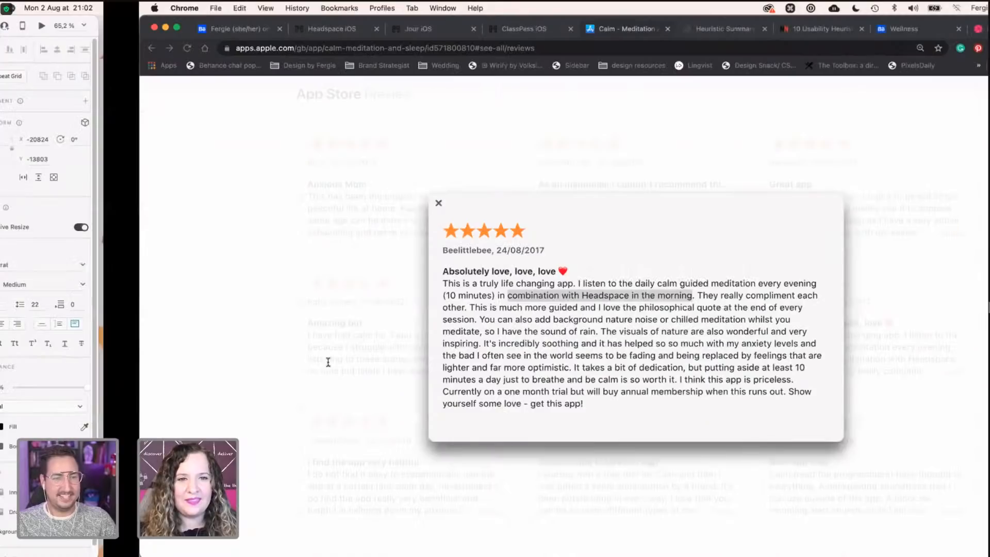
left_click(328, 362)
scroll(328, 363, "down", 10)
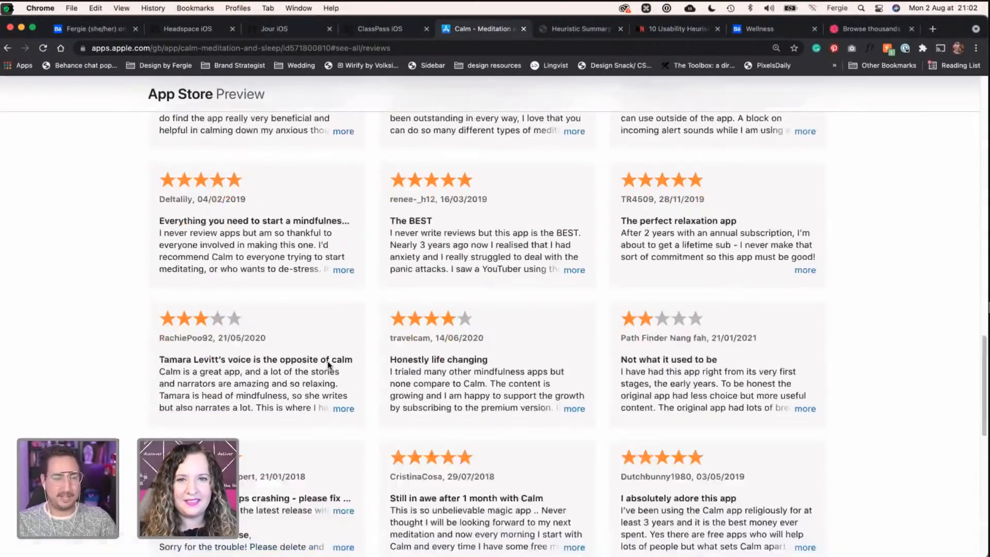
scroll(328, 364, "down", 5)
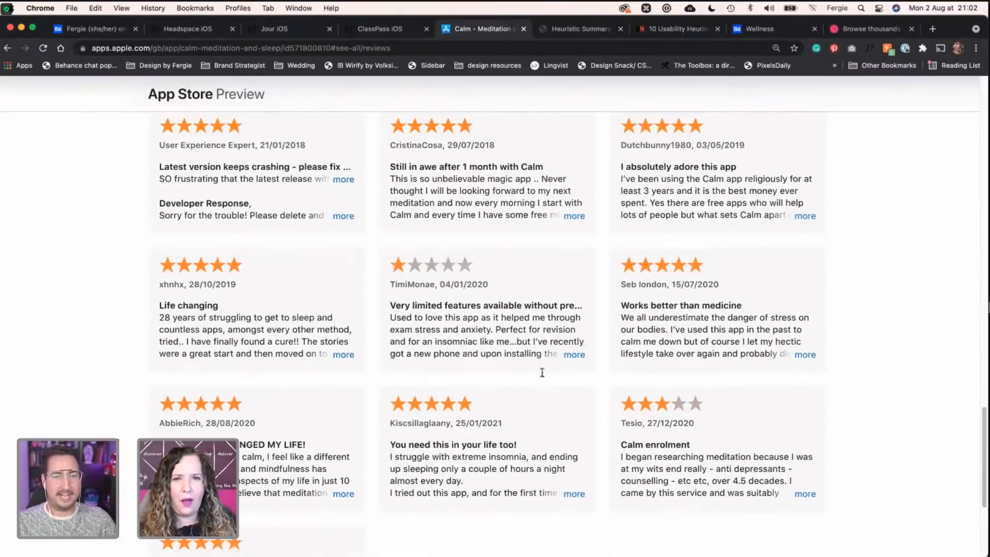
left_click(570, 370)
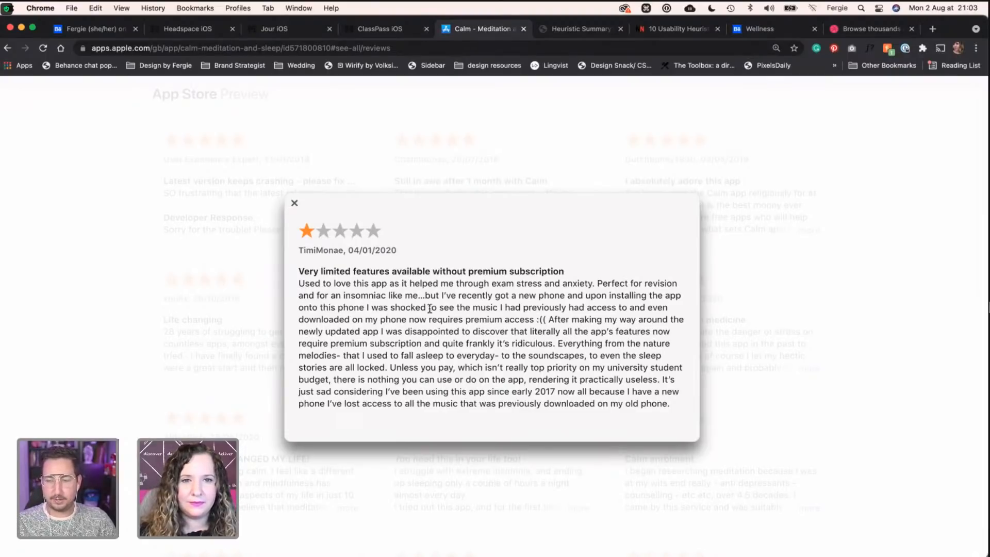
left_click(278, 318)
scroll(299, 325, "down", 10)
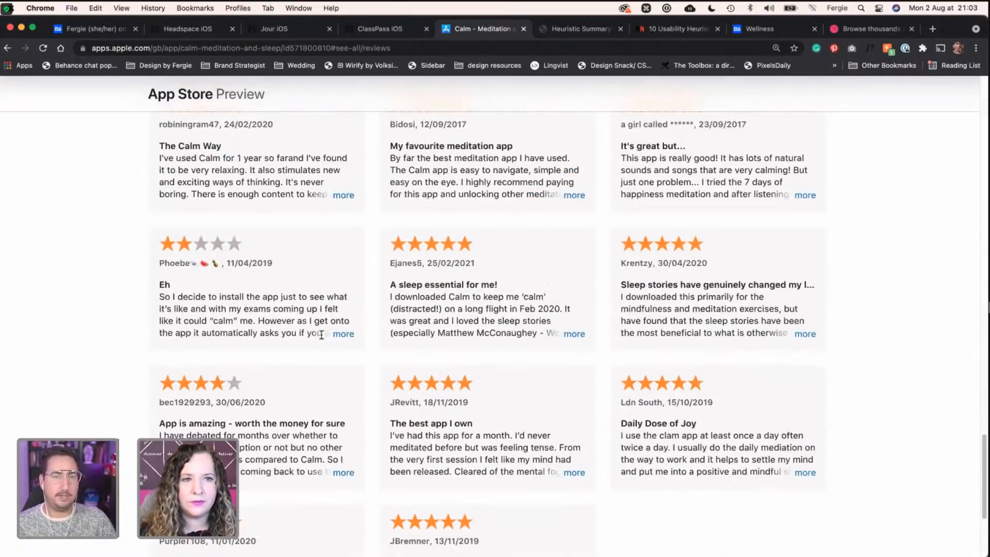
left_click(343, 333)
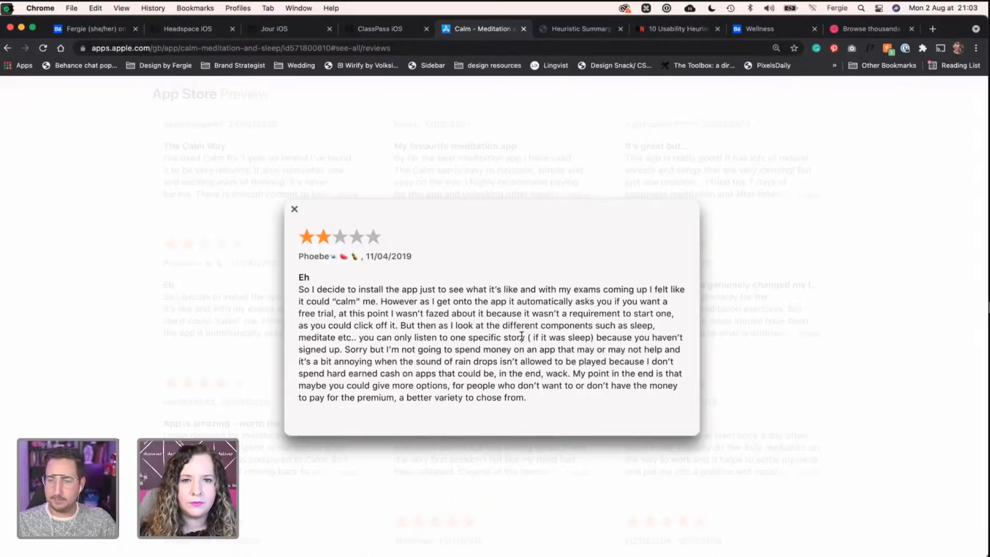
Step: Add the line "- free version only gives access to 1 audio story" to Adobe XD's Calm notes, followed by a new line
key("ctrl+Left")
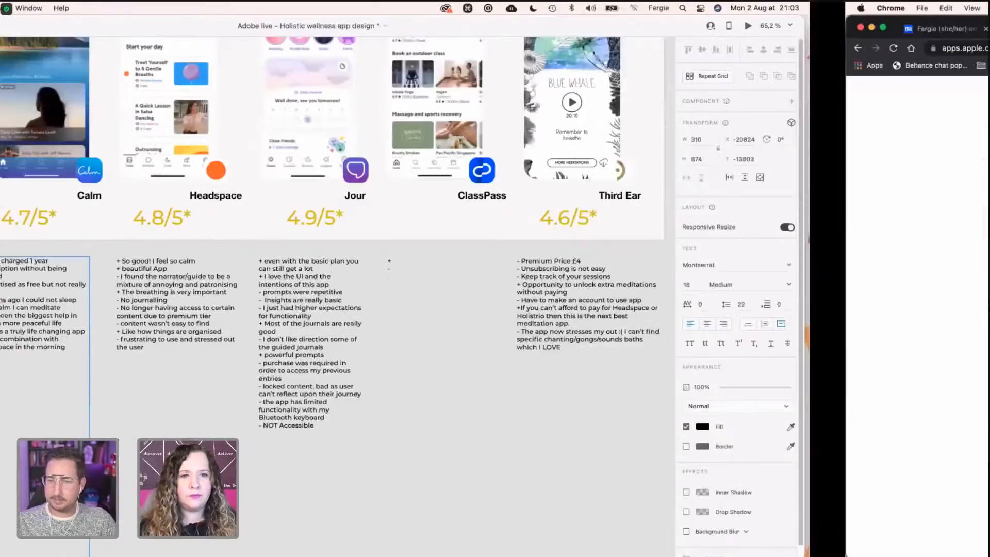
key("Return")
type("- free ver")
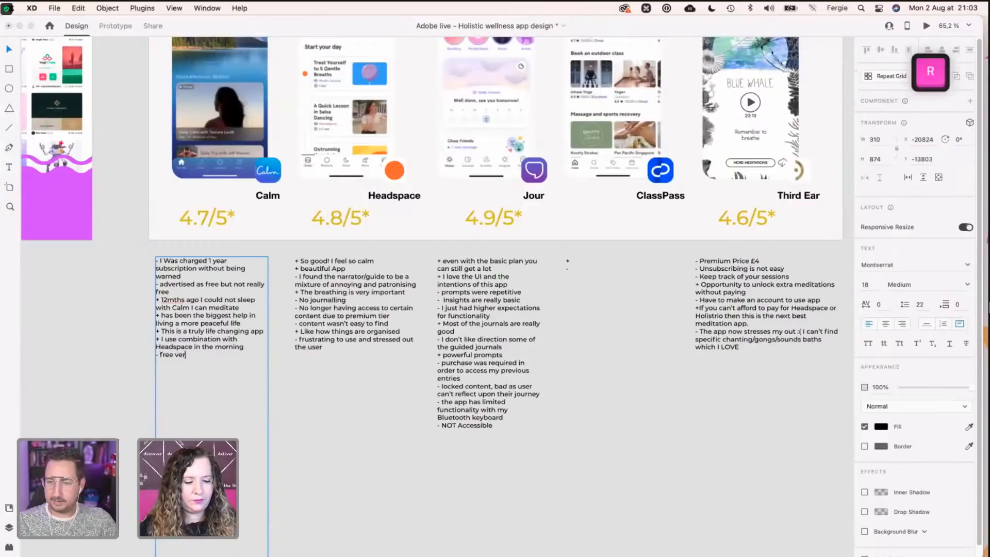
type("sion only gives")
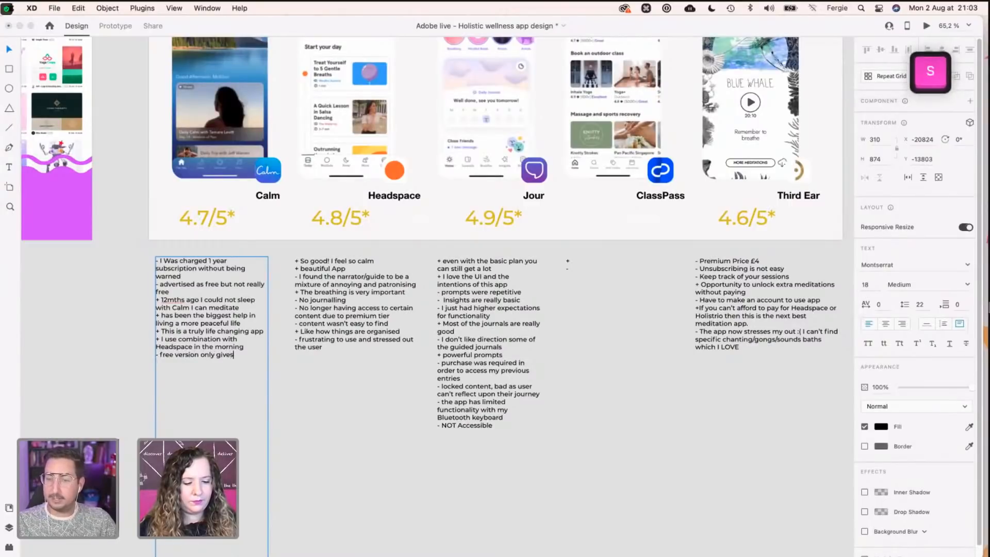
type(" access to 1")
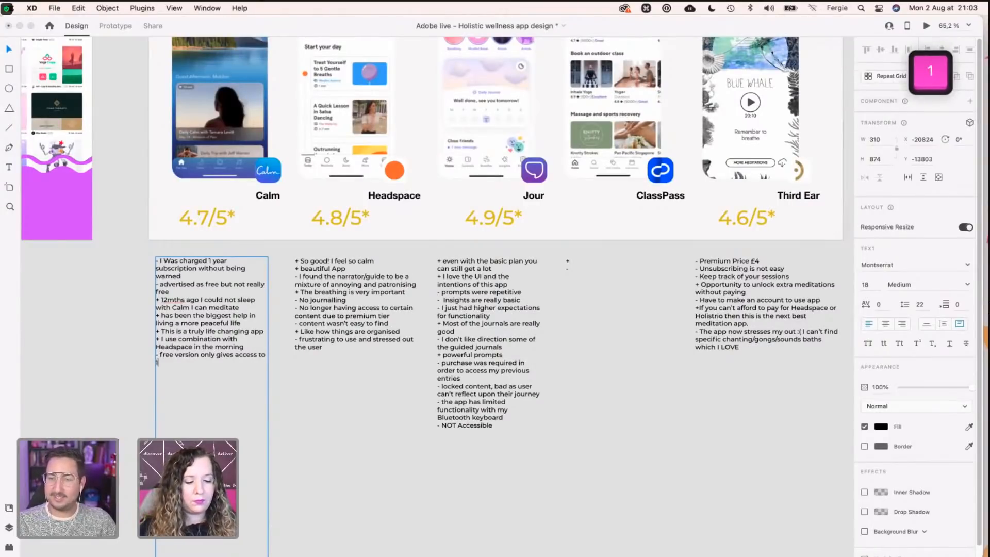
type(" audio ")
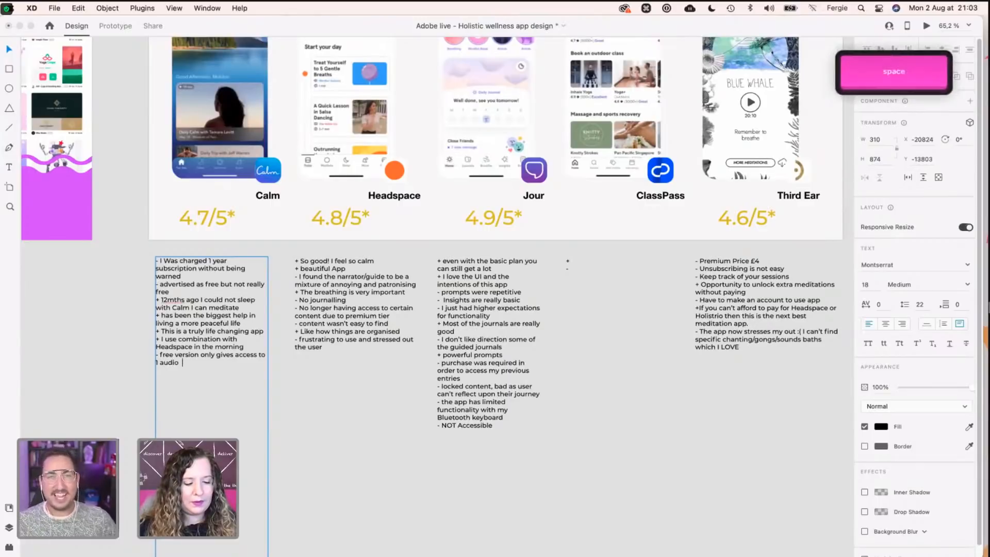
type("story")
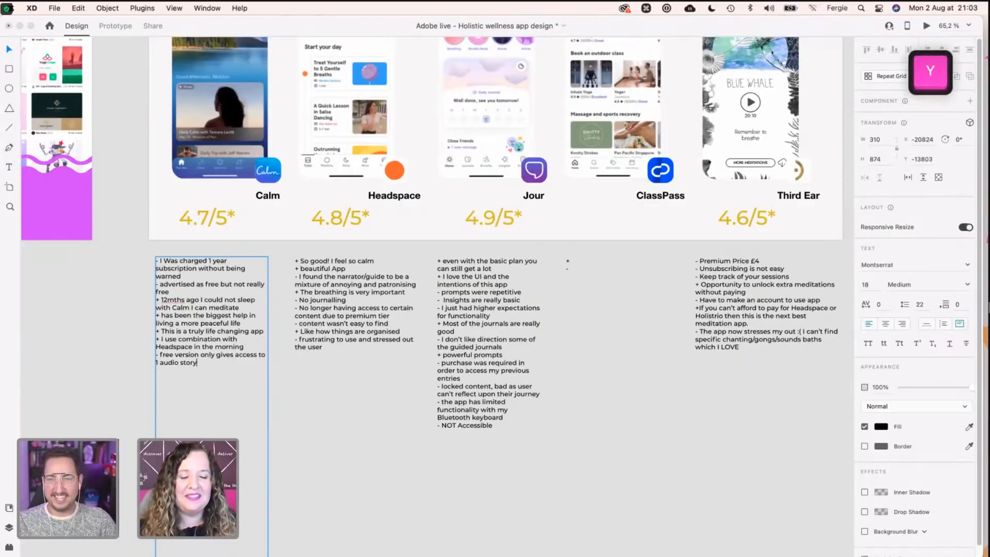
key("Return")
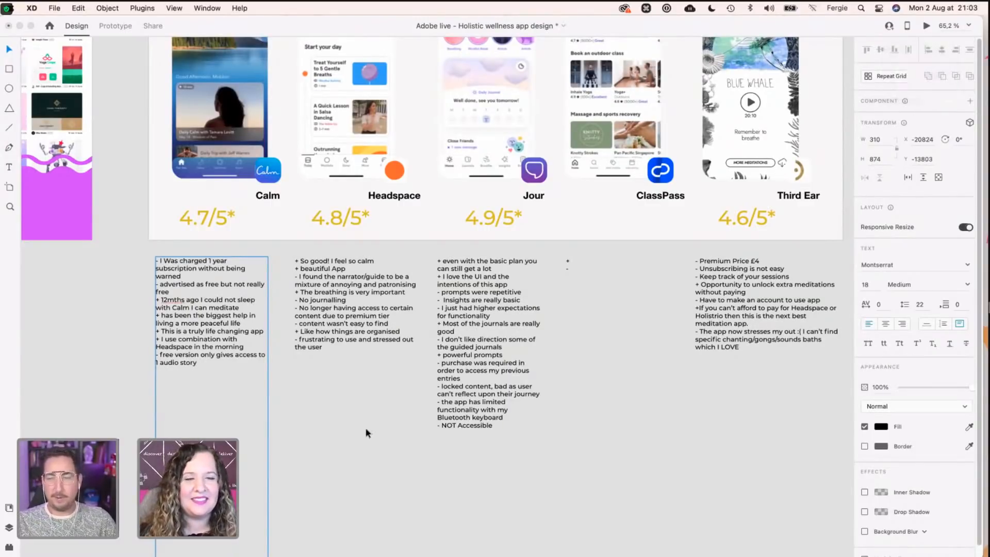
Step: Close the open Calm review in Chrome and open Adobe XD's ClassPass notes for editing
key("ctrl+Right")
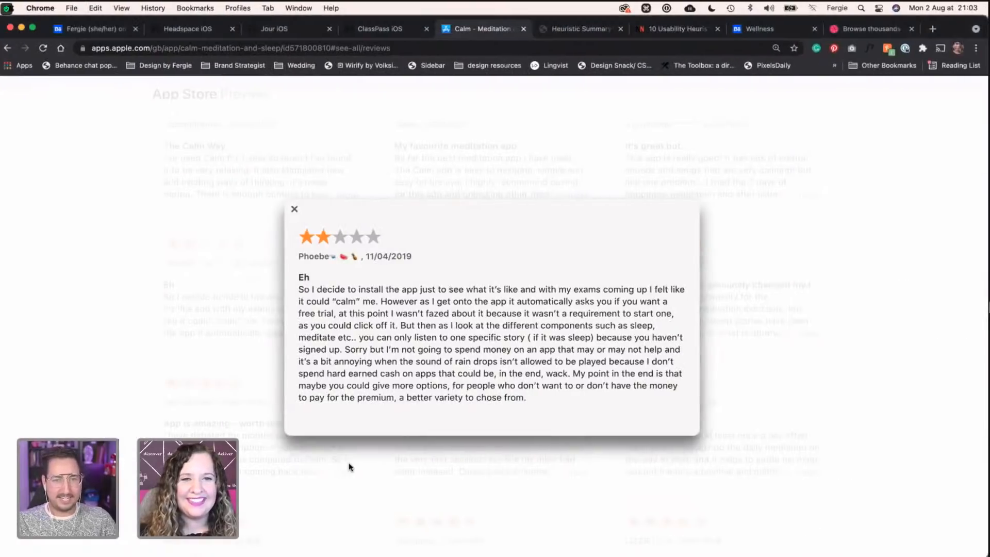
left_click(179, 197)
key("ctrl+Left")
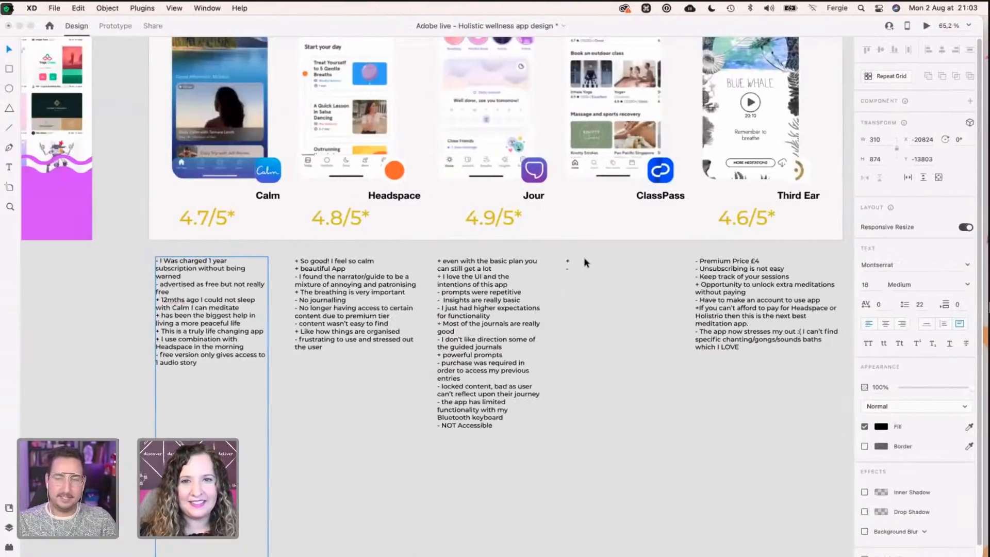
left_click(584, 260)
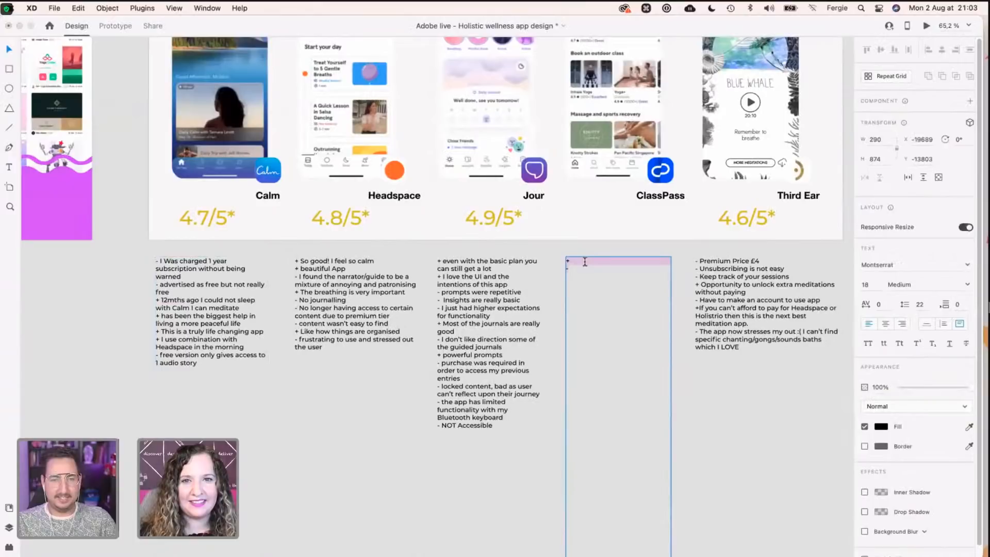
key("ctrl+Right")
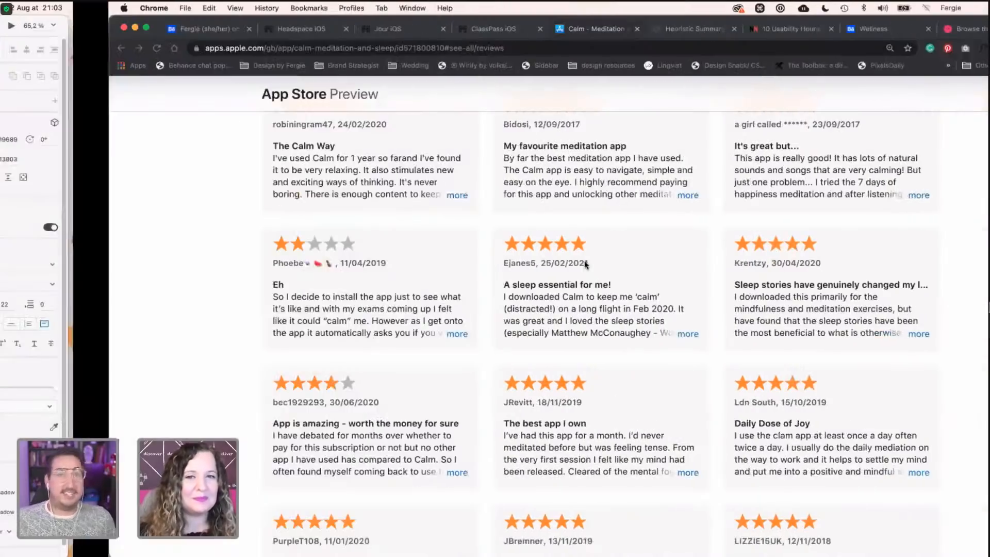
scroll(542, 294, "down", 5)
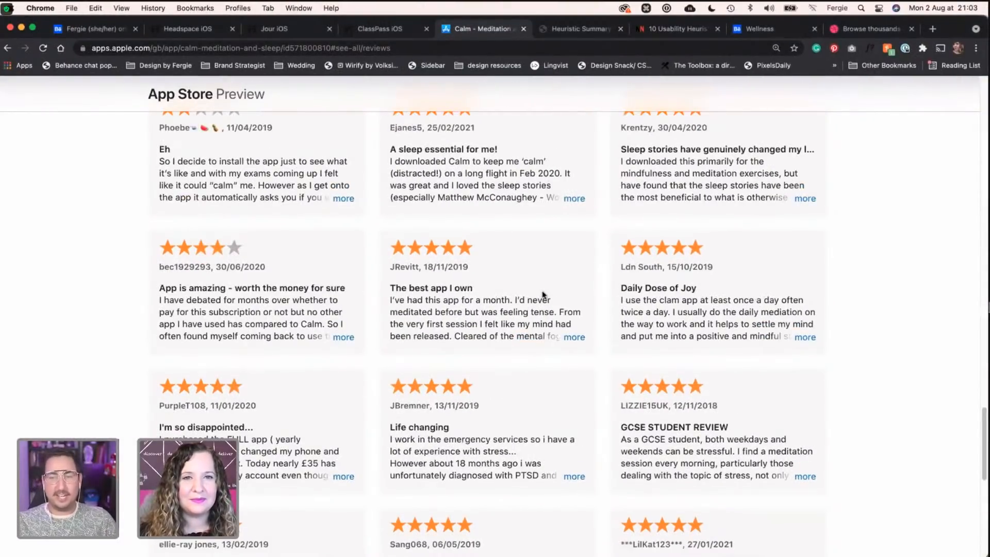
key("ctrl+Left")
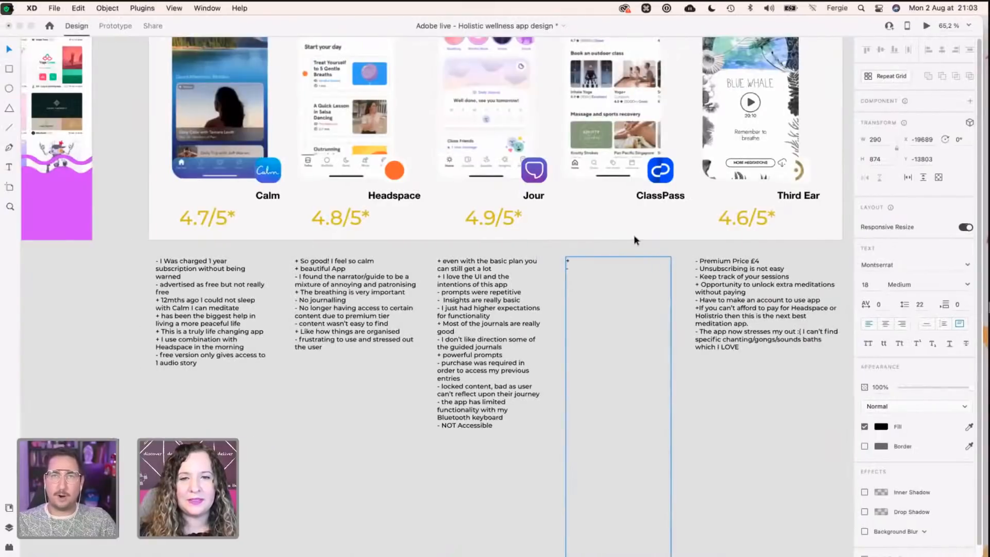
Step: Return to the web search in Chrome, change it to "classpass app store" and open the "ClassPass: Fitness Workout App" App Store page
key("ctrl+Right")
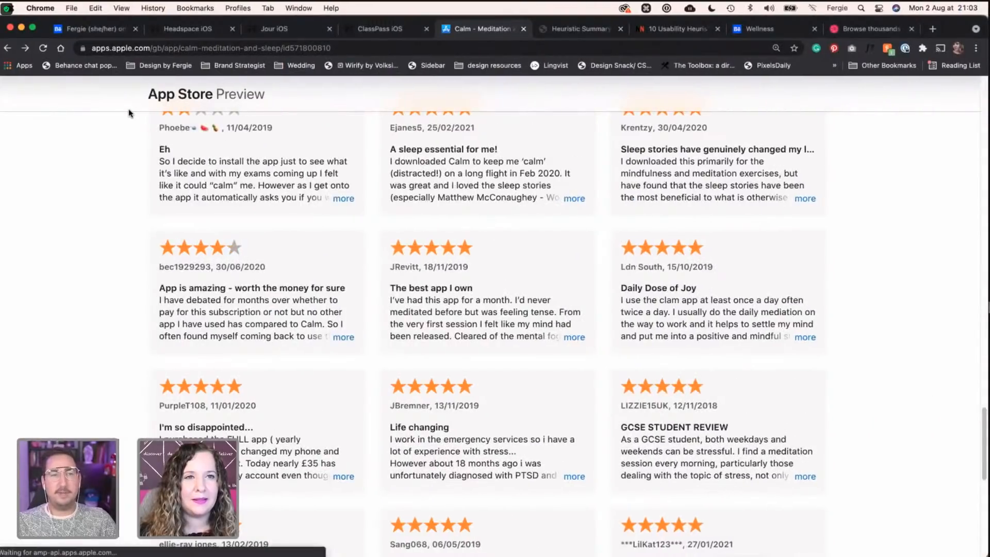
key("super+bracketleft")
key("super+bracketleft")
double_click(98, 97)
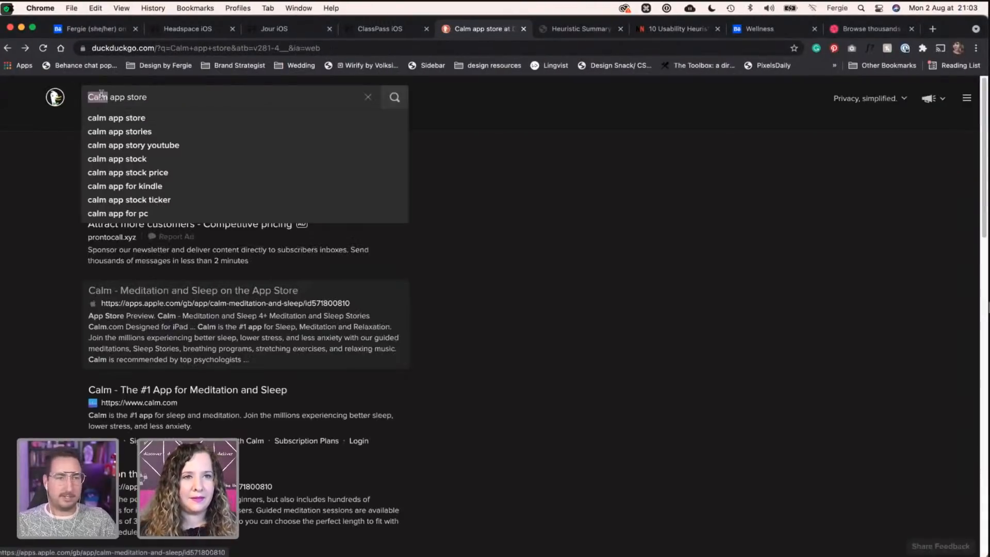
type("classpass")
key("Return")
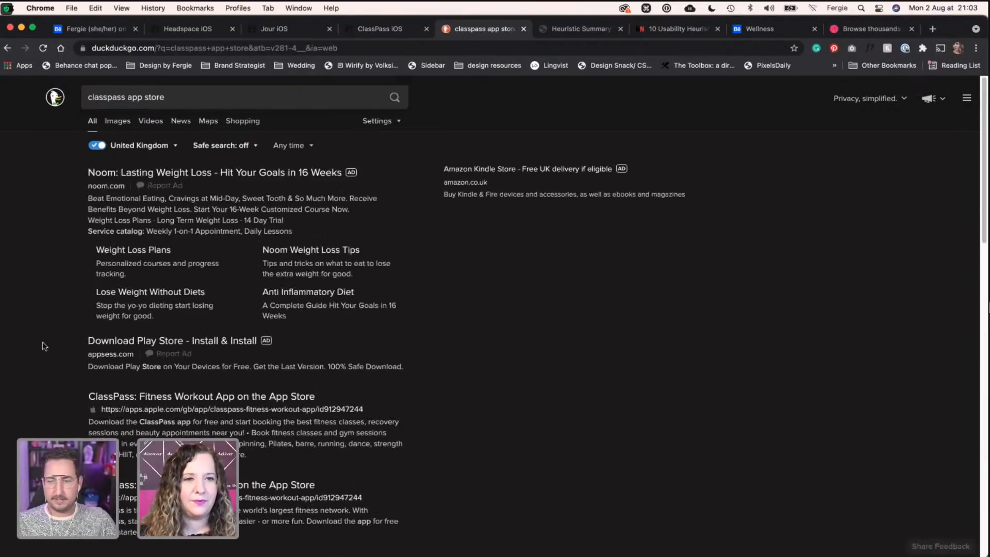
left_click(110, 398)
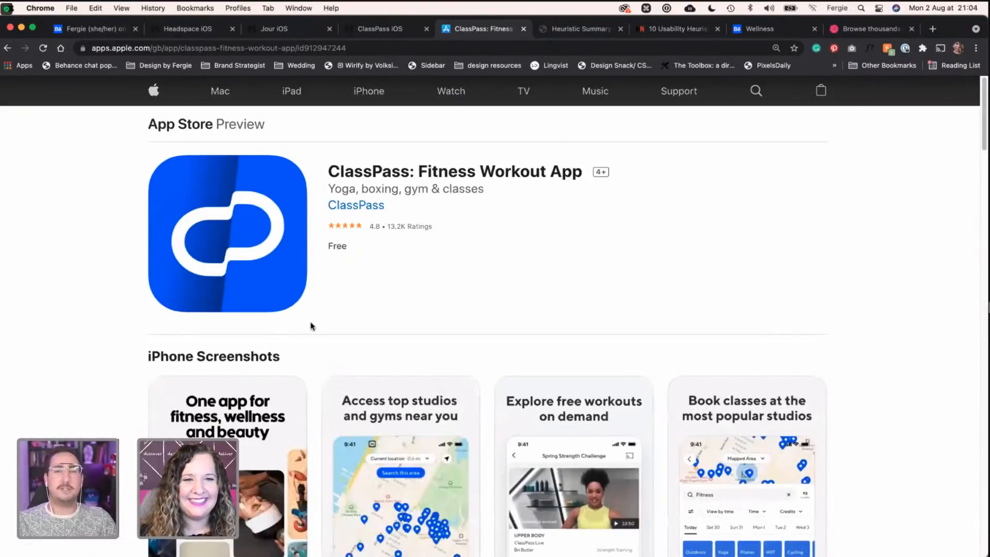
Step: Open the full list of ratings and reviews for the ClassPass app
scroll(309, 325, "down", 4)
scroll(145, 325, "down", 7)
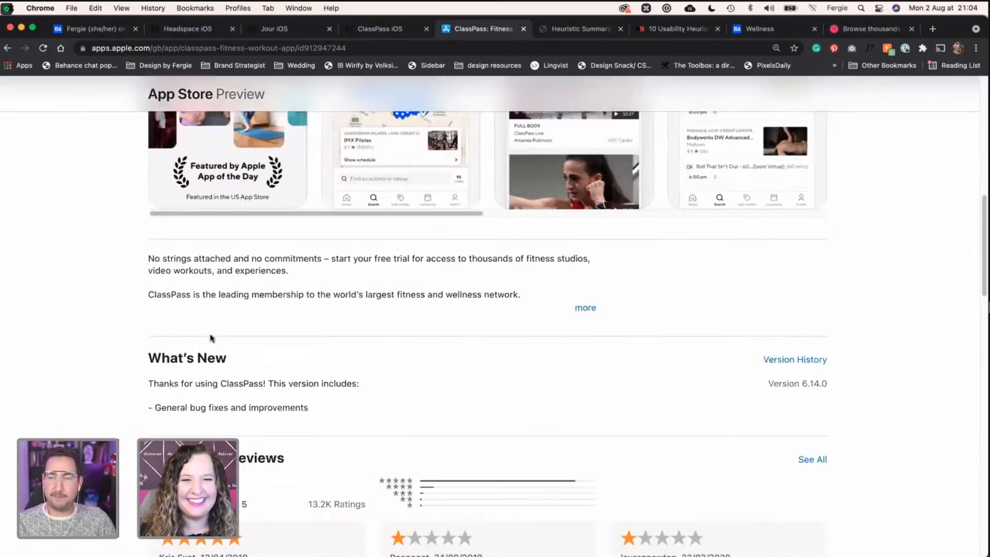
scroll(210, 336, "down", 4)
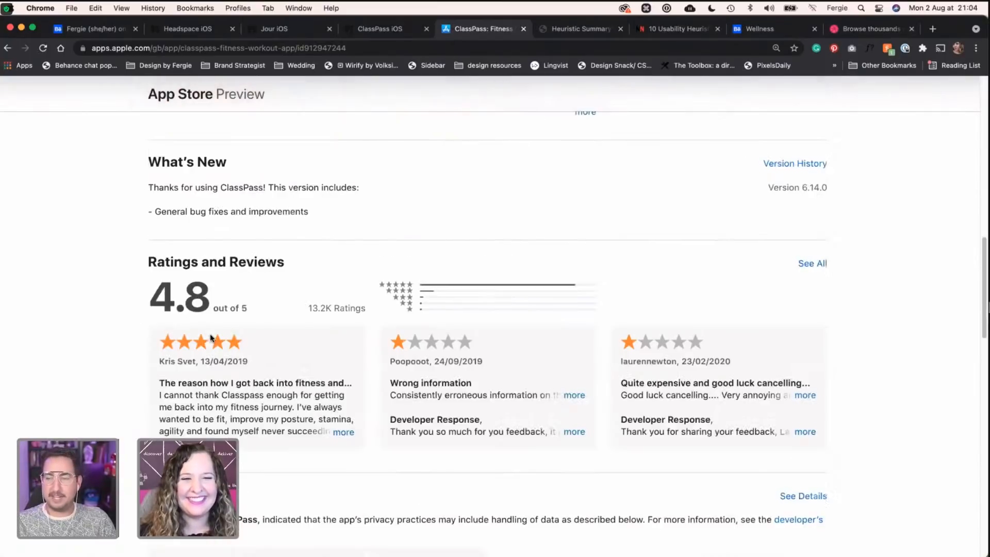
left_click(819, 264)
Step: Duplicate Jour's rating text in Adobe XD, place the copy under ClassPass and change it to 4.8/5*
key("ctrl+Left")
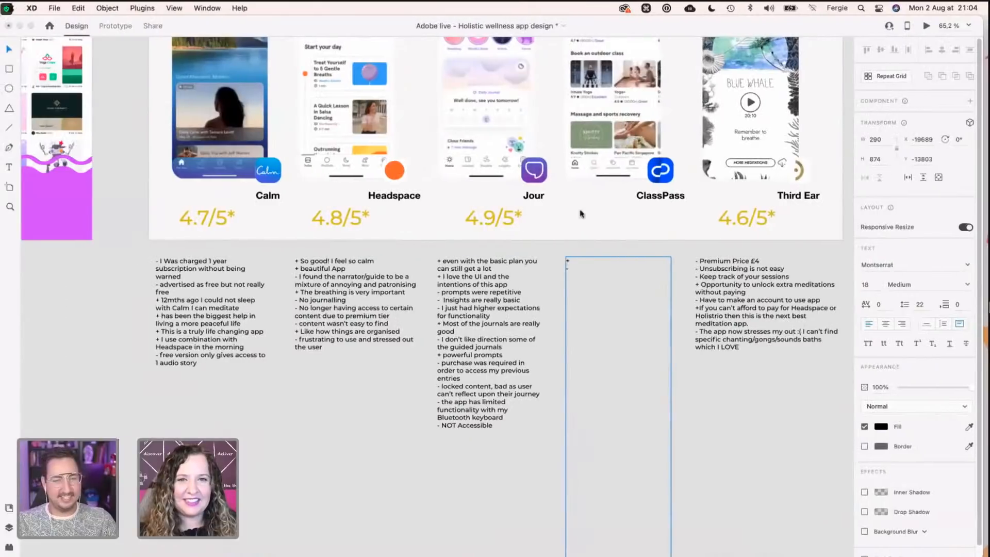
left_click(499, 222)
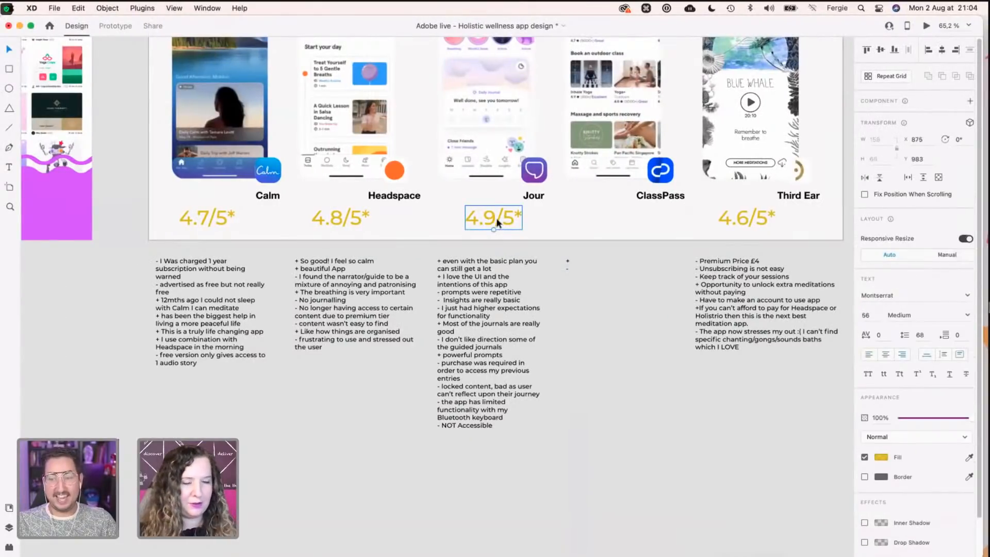
left_click_drag(499, 222, 611, 217)
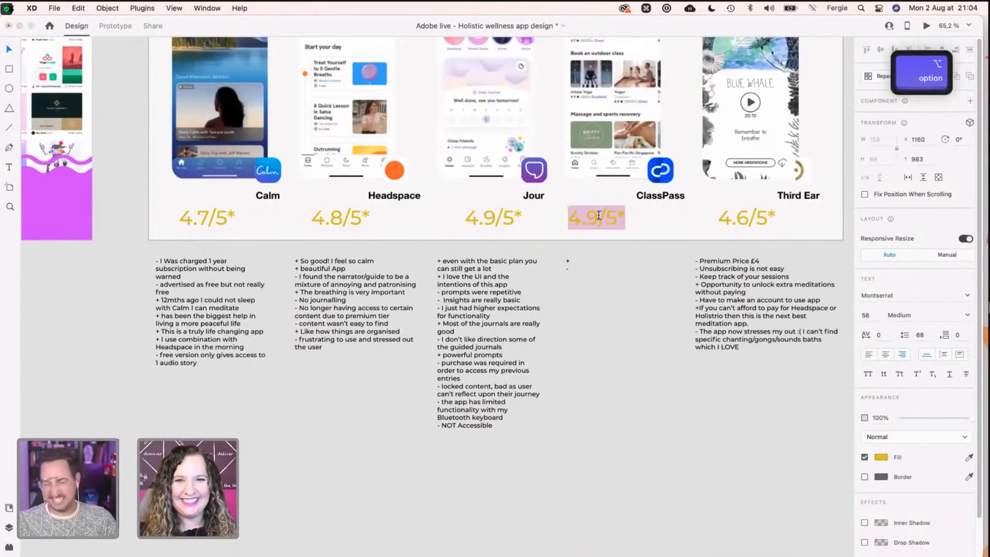
double_click(597, 214)
key("BackSpace")
type("8")
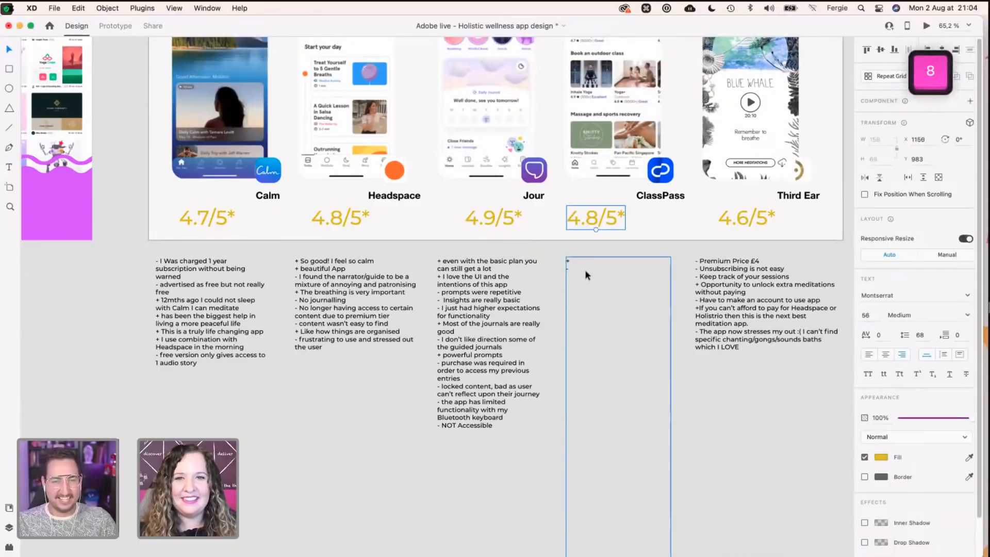
Step: Return to the ClassPass App Store reviews in Chrome and open the full one-star review titled "Wrong information"
left_click(587, 272)
key("ctrl+Right")
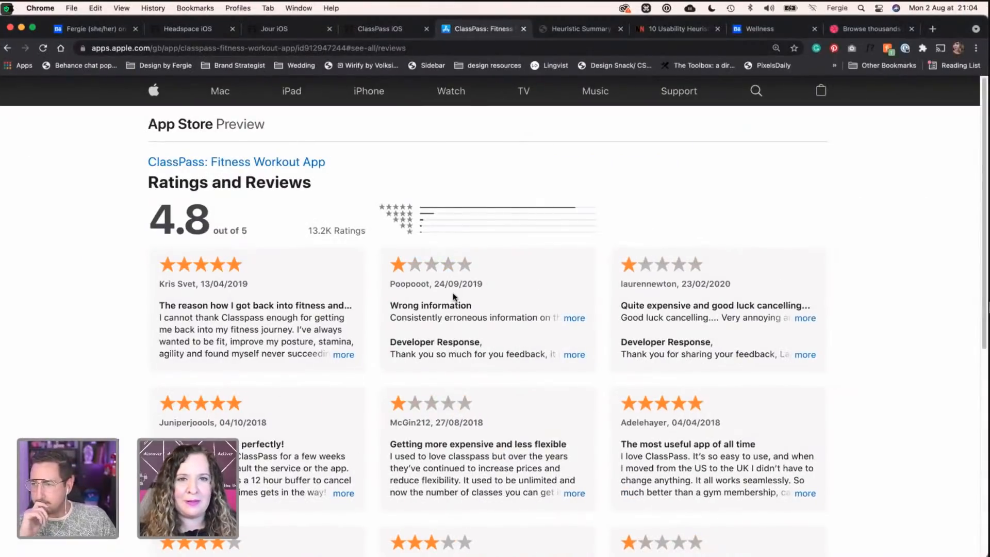
scroll(453, 297, "down", 2)
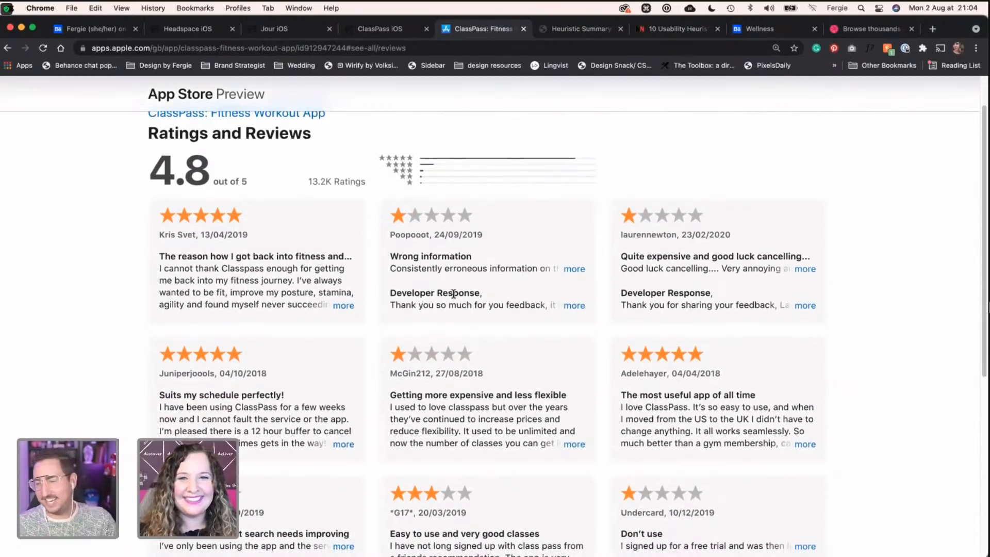
scroll(453, 294, "down", 1)
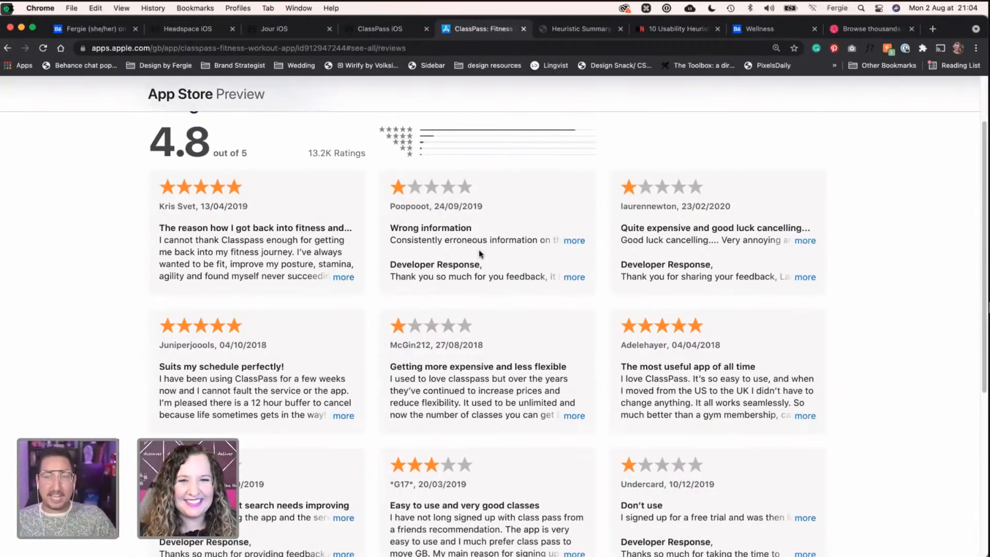
left_click(579, 238)
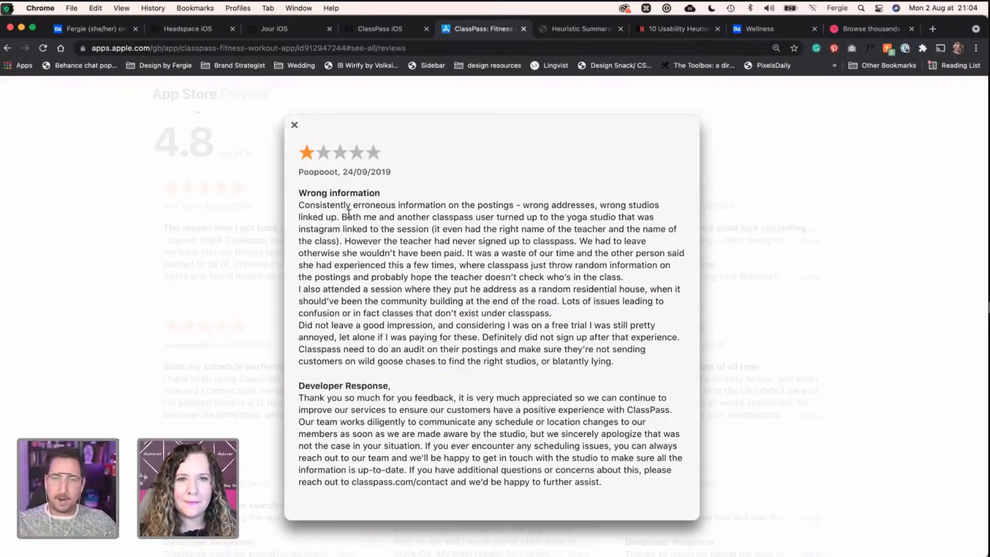
Step: Copy "Consistently erroneous information on the postings - wrong addresses, wrong studios linked up" from the review into Adobe XD's ClassPass notes as a negative point
left_click_drag(299, 204, 338, 215)
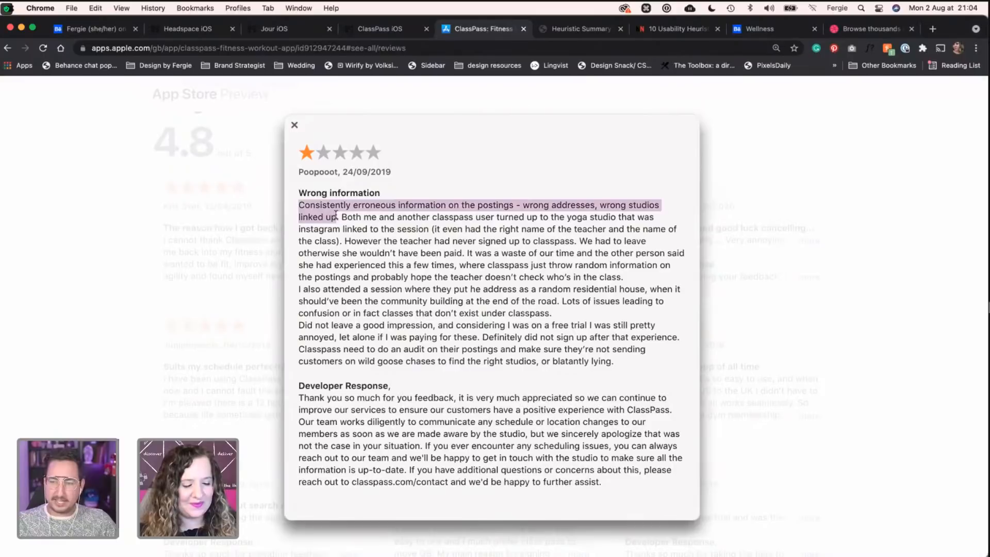
key("super+c")
key("super+Tab")
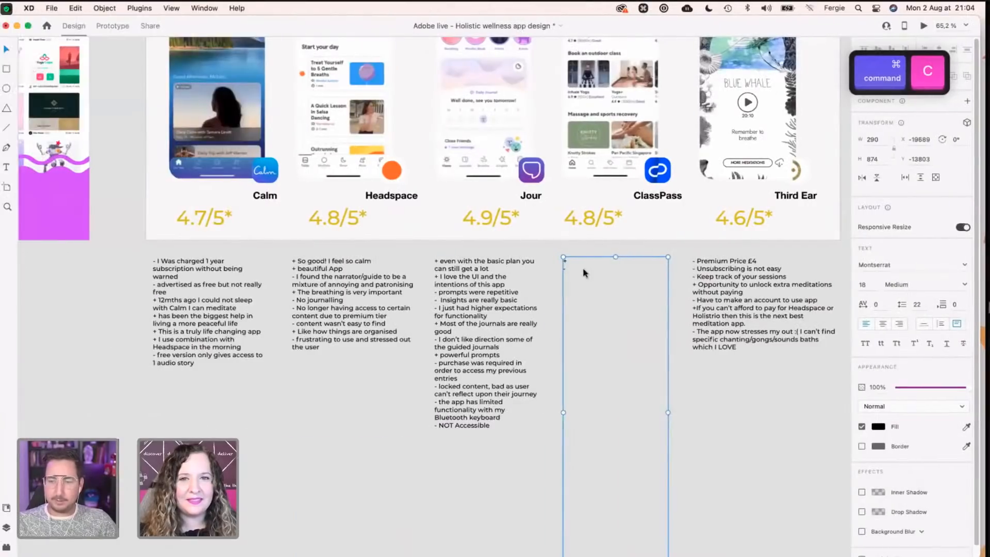
key("super+v")
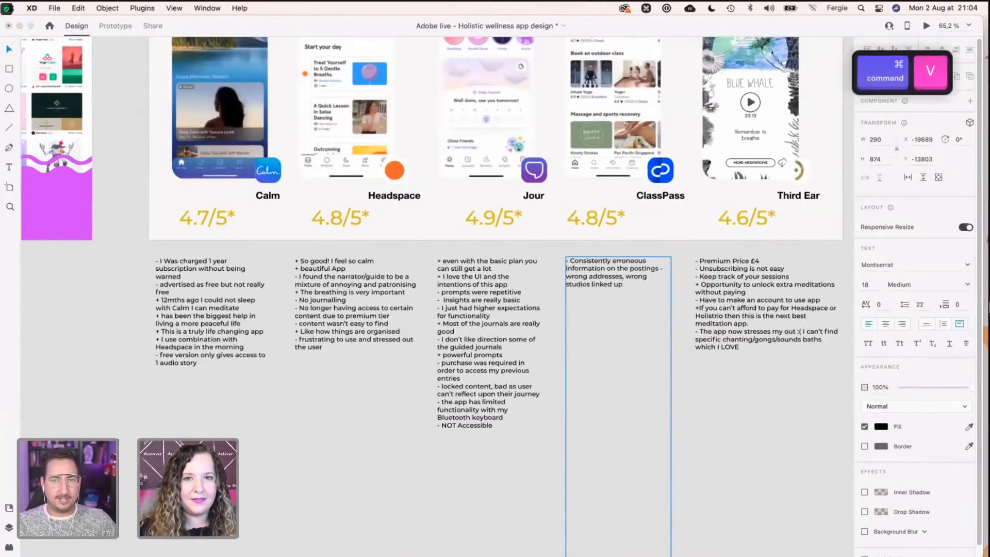
key("Return")
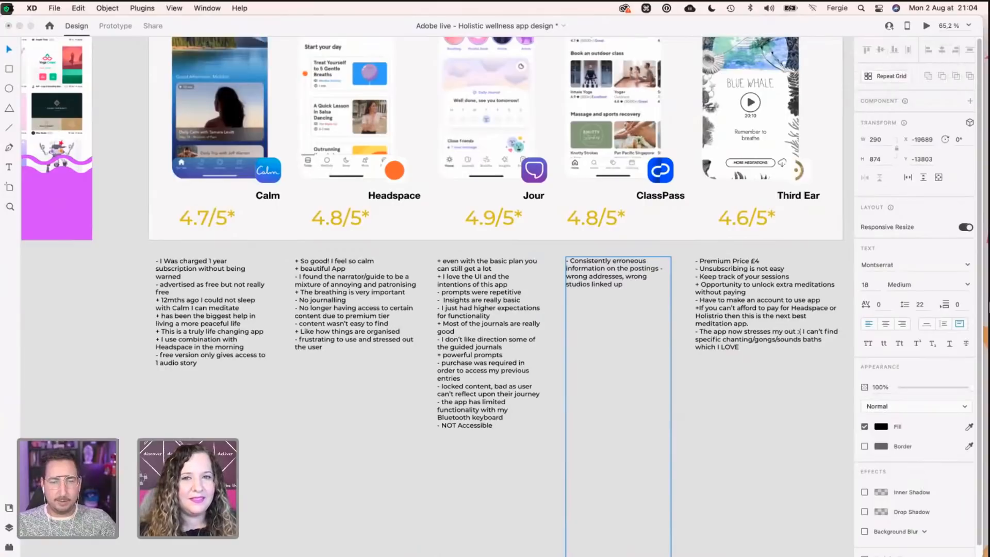
Step: Close the open review in Chrome and open the ClassPass review titled "Quite expensive and good luck cancelling..."
key("ctrl+Right")
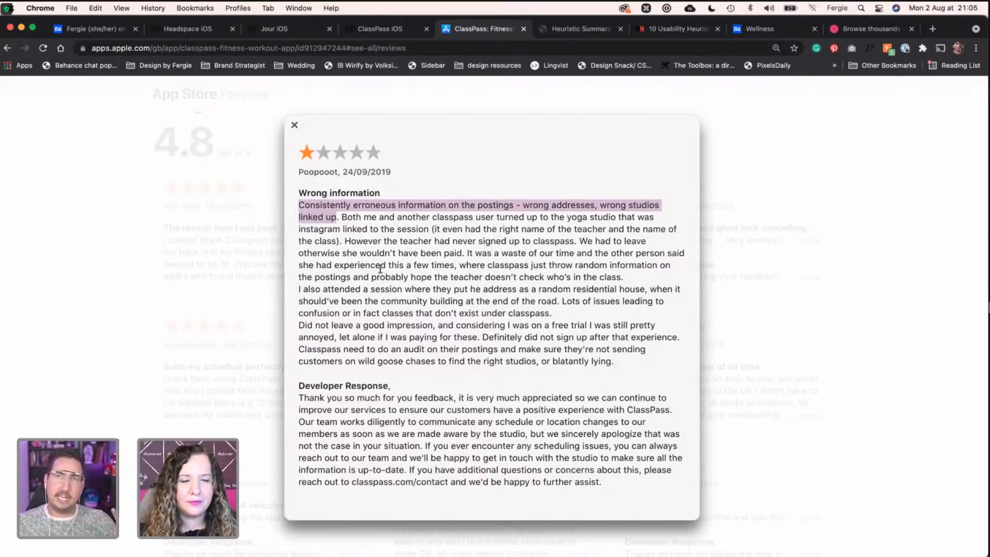
left_click(228, 299)
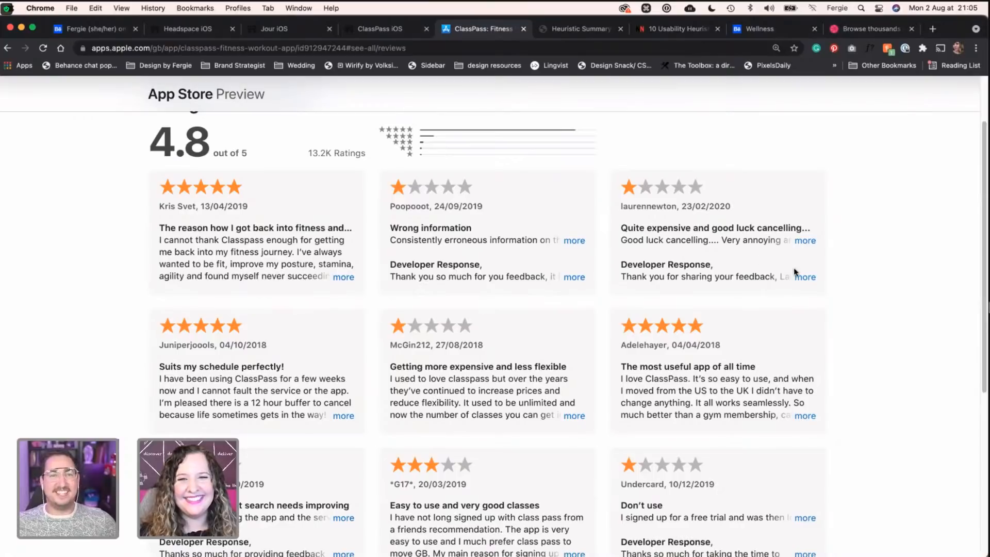
left_click(806, 242)
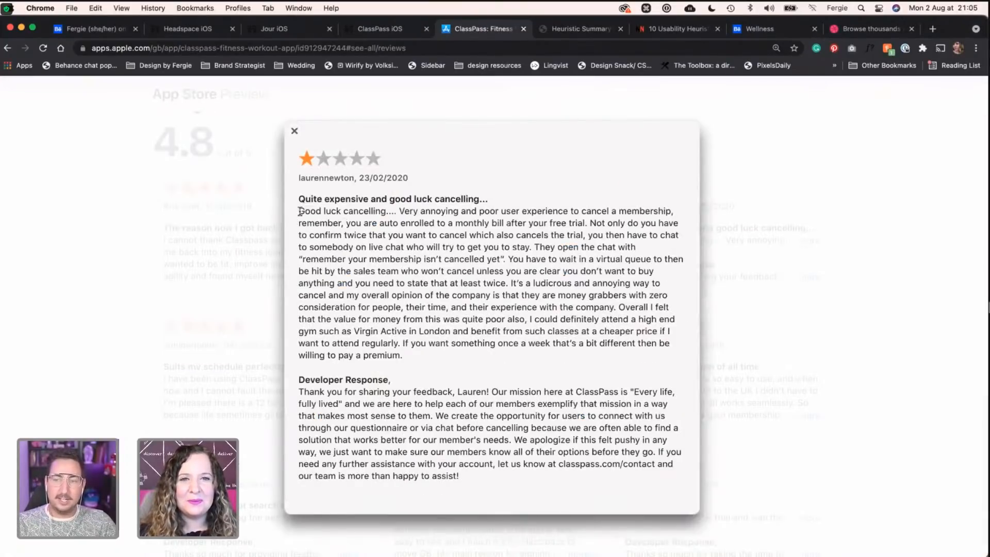
Step: Copy "Good luck cancelling.... Very annoying and poor user experience to cancel a membership" into Adobe XD's ClassPass notes as a negative point
left_click_drag(300, 211, 673, 212)
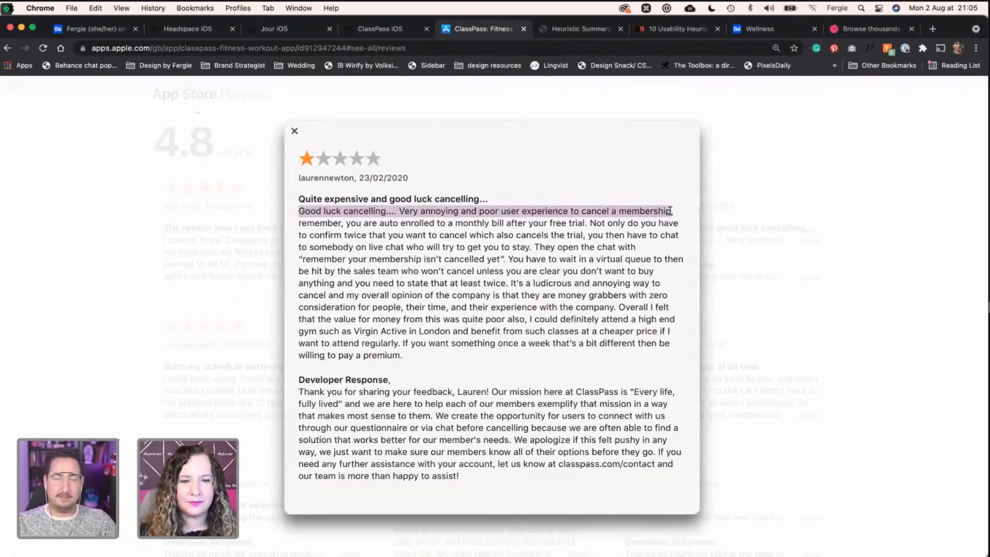
key("super+c")
key("ctrl+Left")
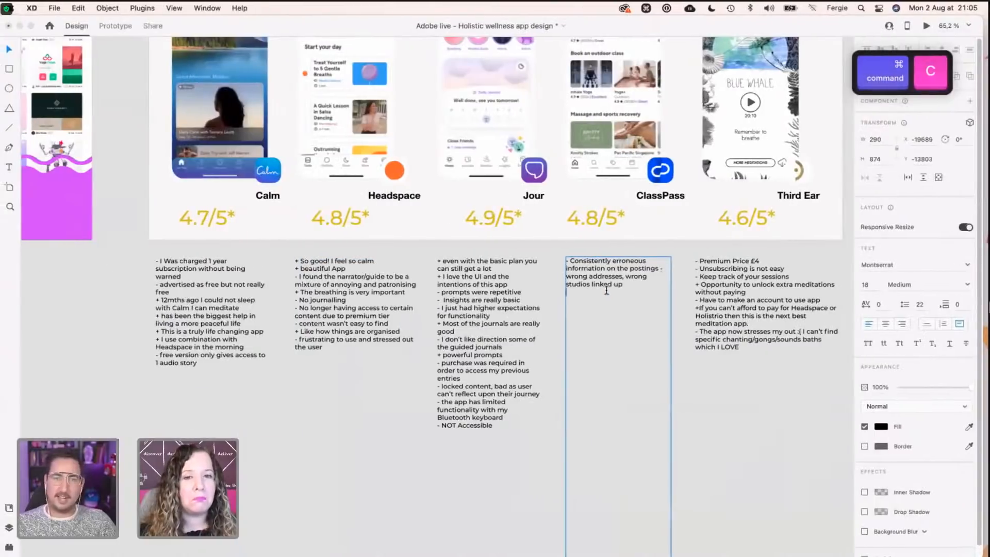
key("super+v")
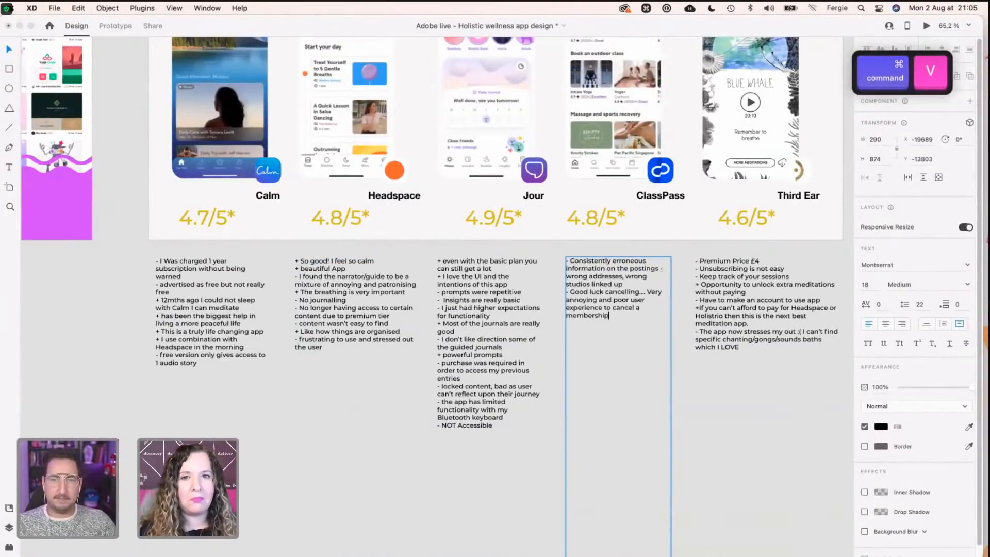
Step: Close the cancellation review in Chrome and open the one-star ClassPass review titled "Don't use"
key("ctrl+Right")
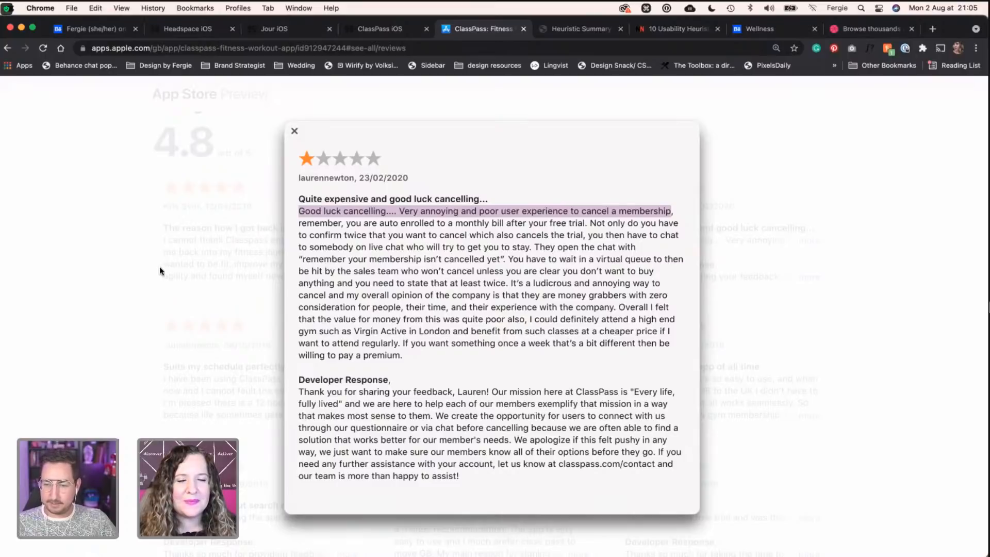
left_click(262, 348)
scroll(262, 360, "down", 2)
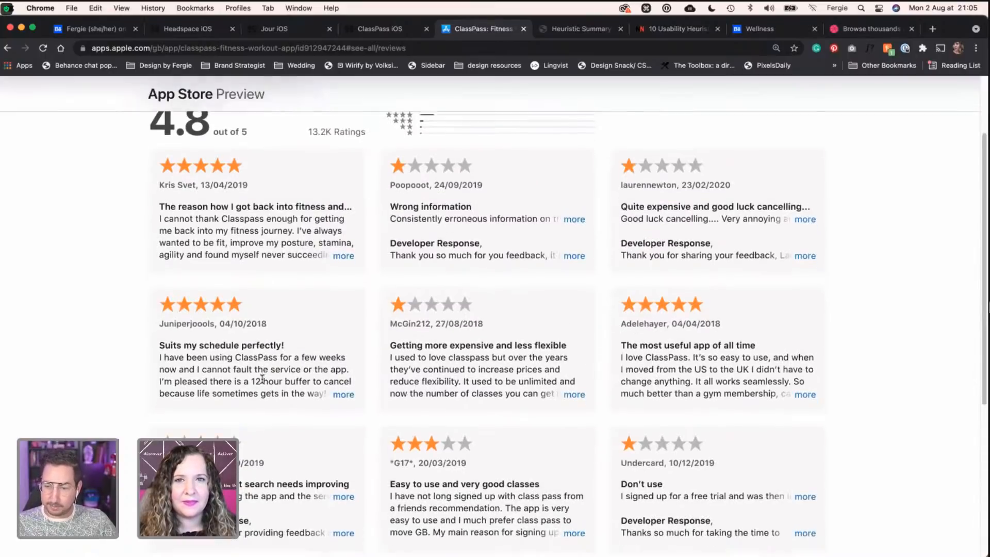
scroll(262, 379, "down", 5)
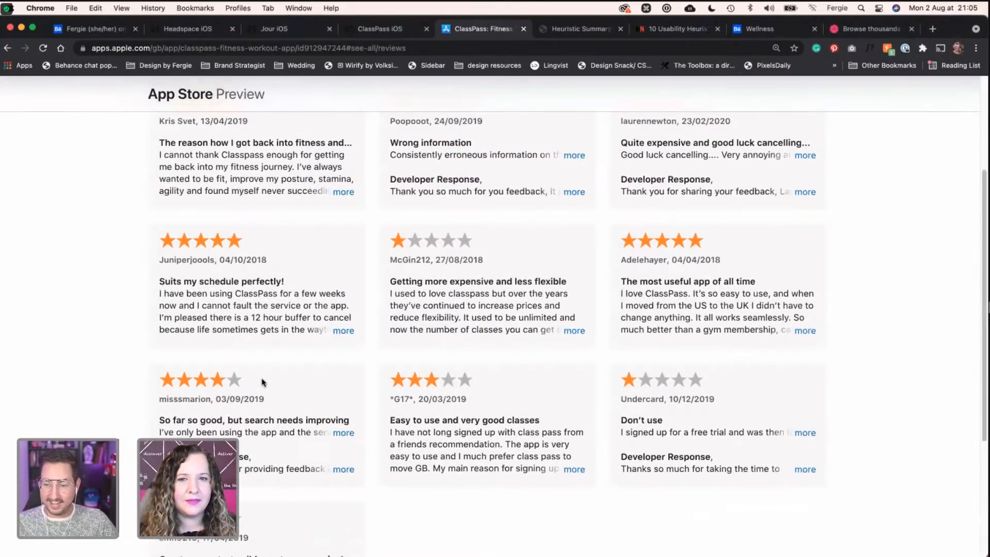
scroll(262, 382, "down", 3)
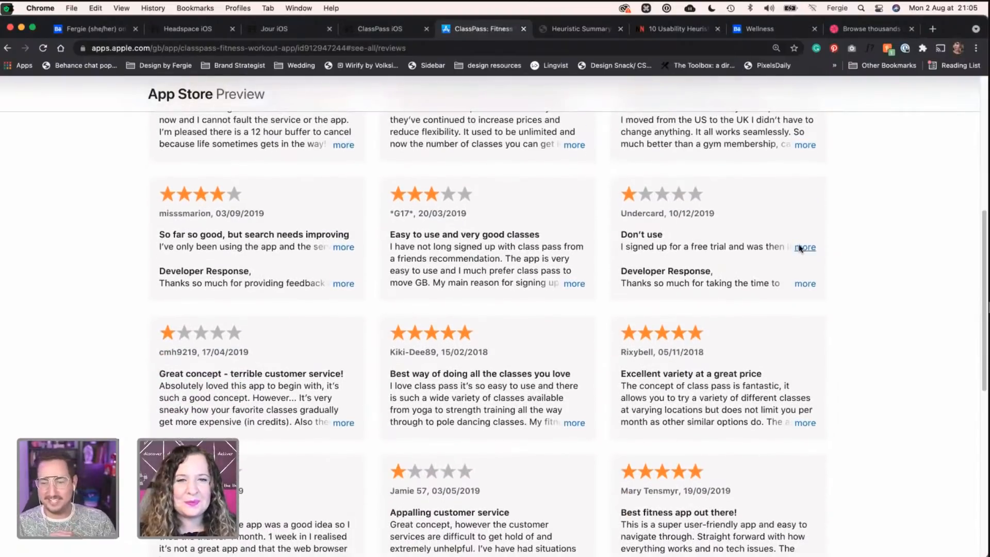
left_click(804, 253)
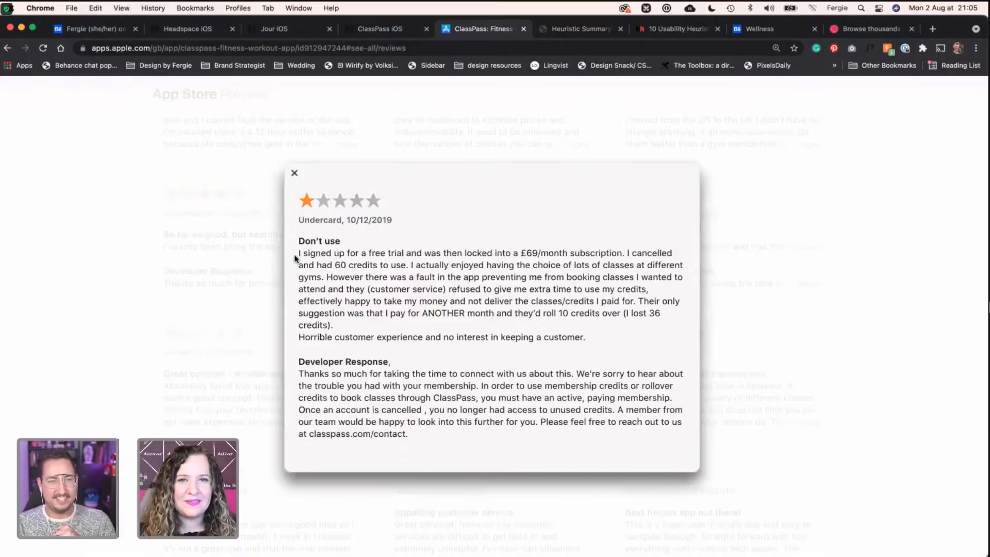
Step: Copy "I signed up for a free trial and was then locked into a £69/month subscription" into Adobe XD's ClassPass notes as a negative point
left_click_drag(298, 252, 630, 251)
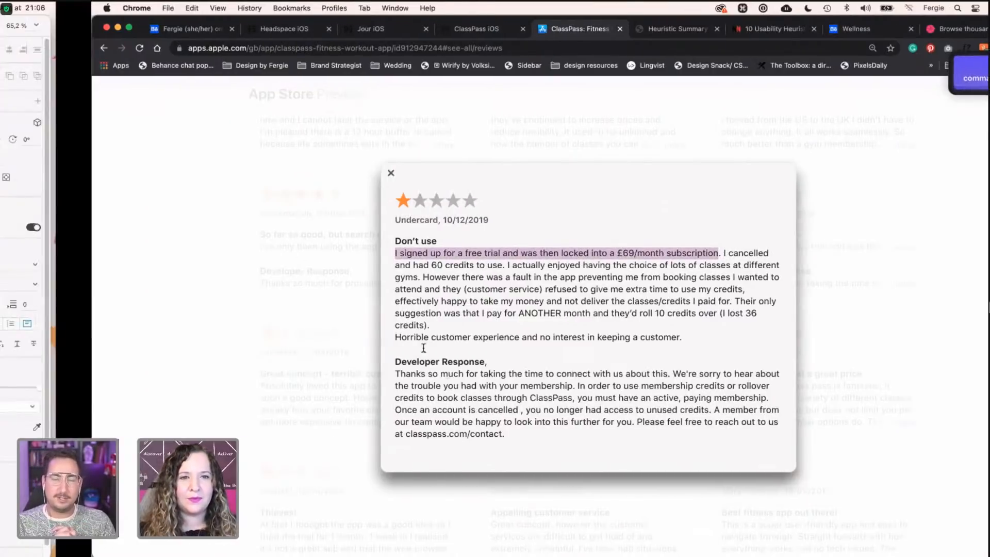
key("Return")
type("-")
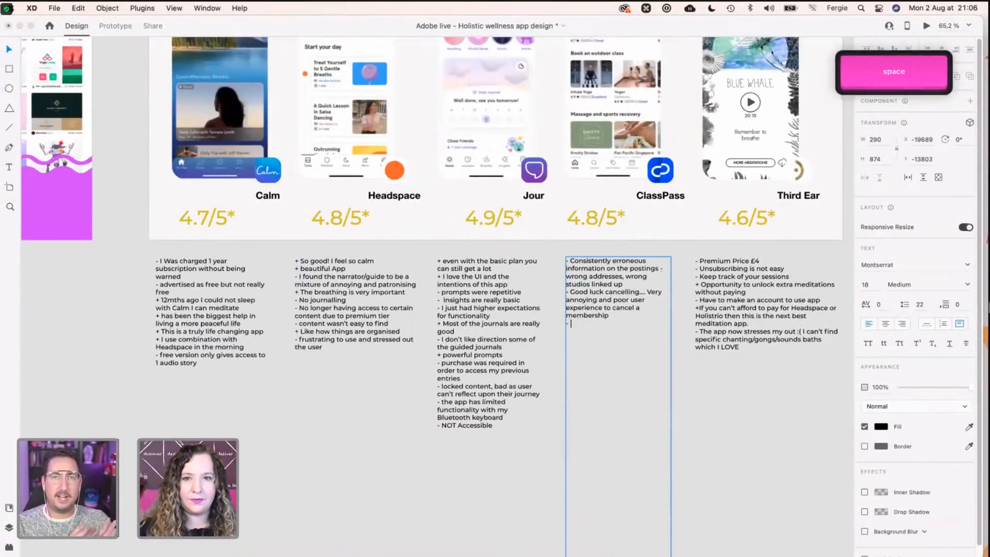
key("super+v")
key("Return")
Step: Close the "Don't use" review in Chrome and open the five-star review titled "Best way of doing all the classes you love"
key("ctrl+Right")
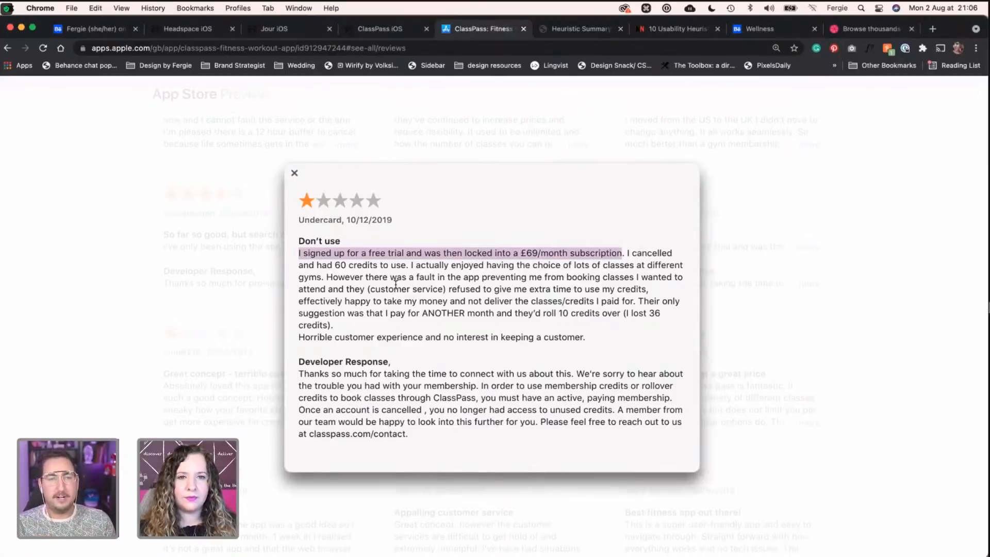
left_click(201, 345)
scroll(201, 342, "down", 2)
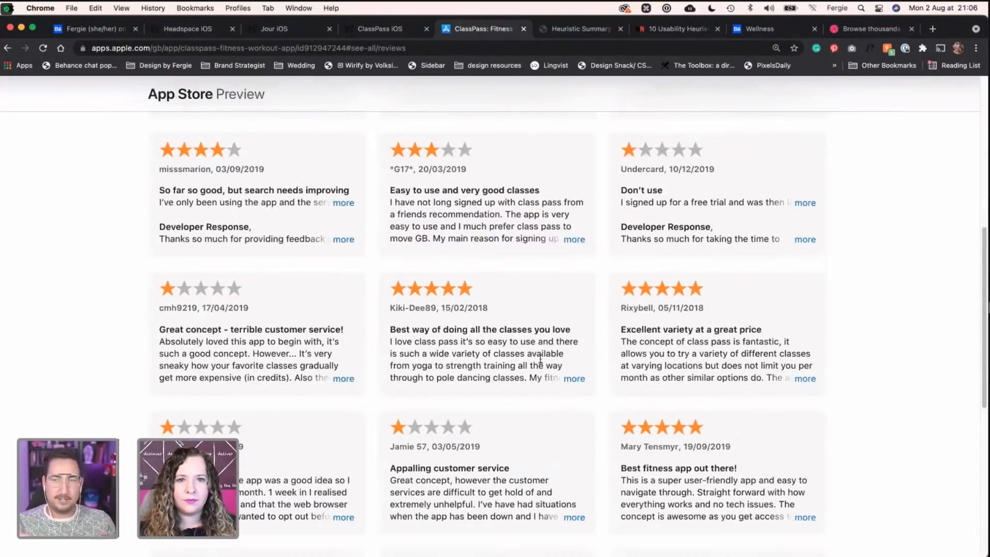
left_click(580, 380)
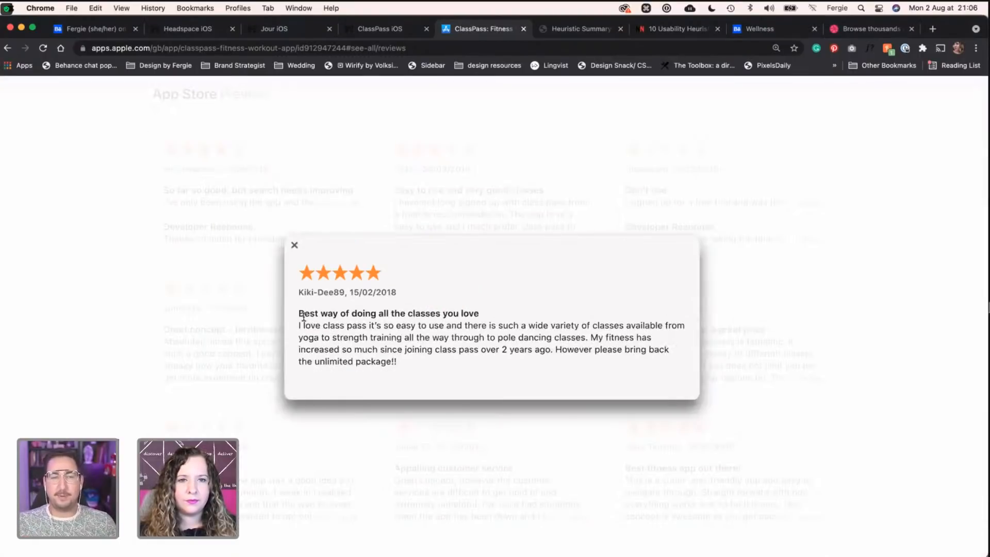
Step: Copy the review title "Best way of doing all the classes you love" into Adobe XD's ClassPass notes as a positive point
left_click_drag(300, 313, 494, 312)
key("super+c")
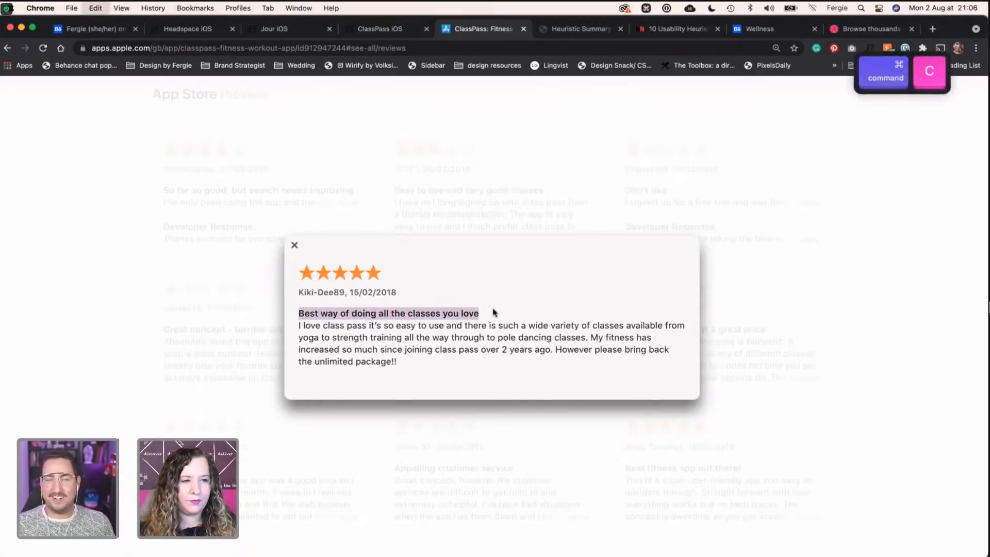
key("ctrl+Left")
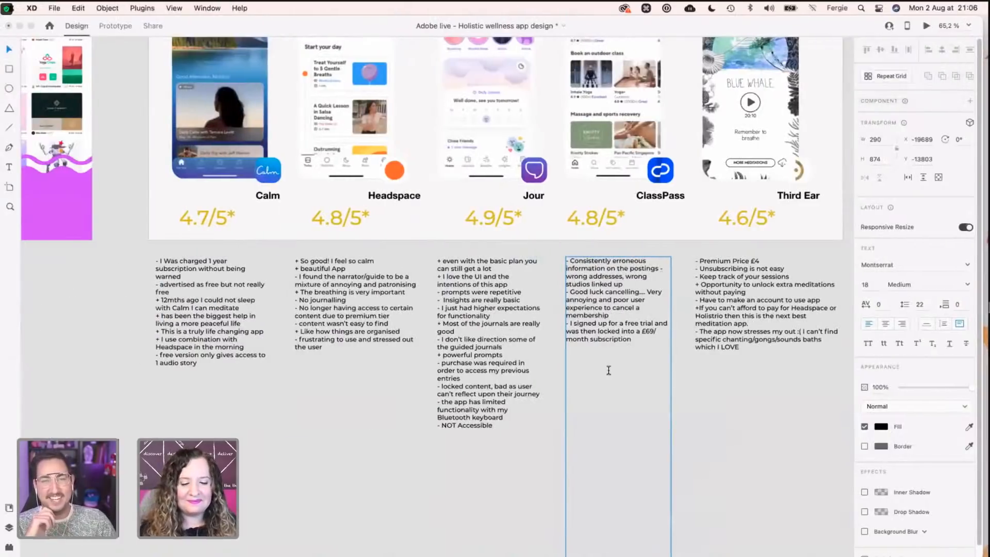
type("+")
key("super+v")
key("Return")
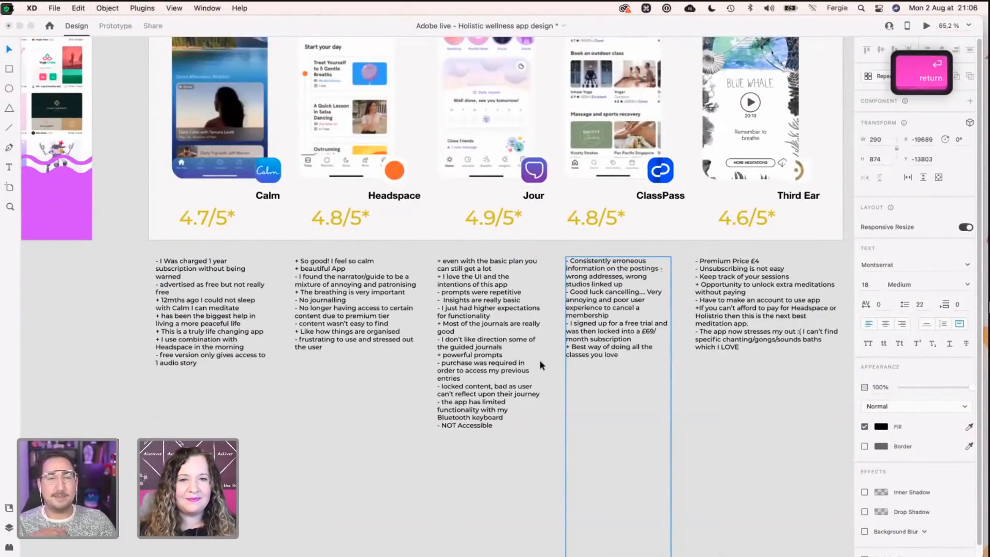
Step: Close the open review in Chrome and open the five-star ClassPass review titled "My class pass"
key("ctrl+Right")
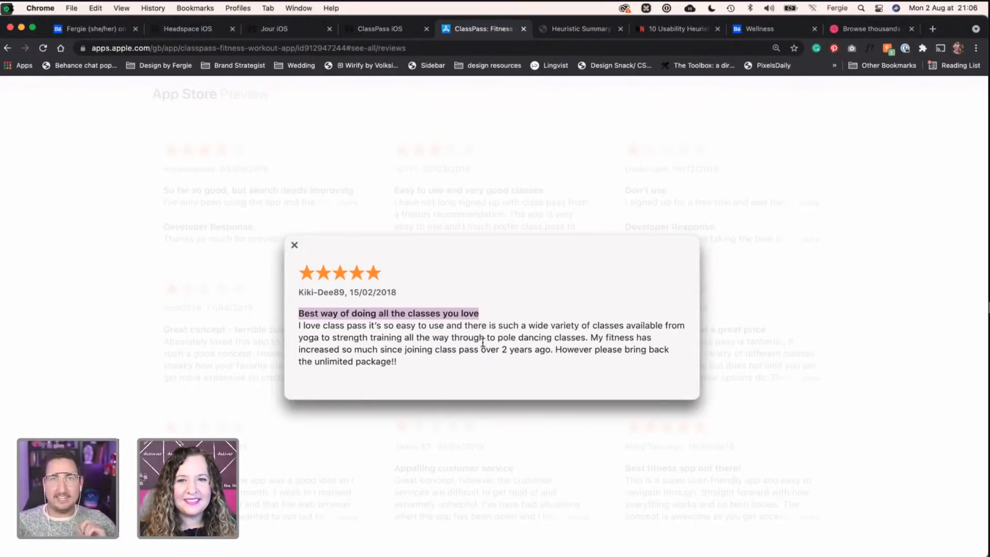
left_click(438, 413)
scroll(437, 413, "down", 5)
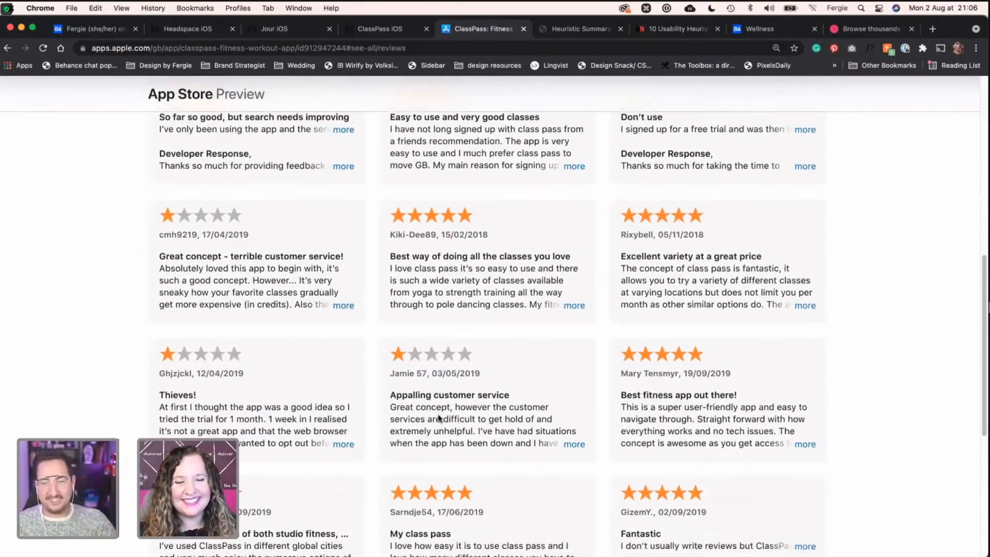
scroll(439, 417, "down", 4)
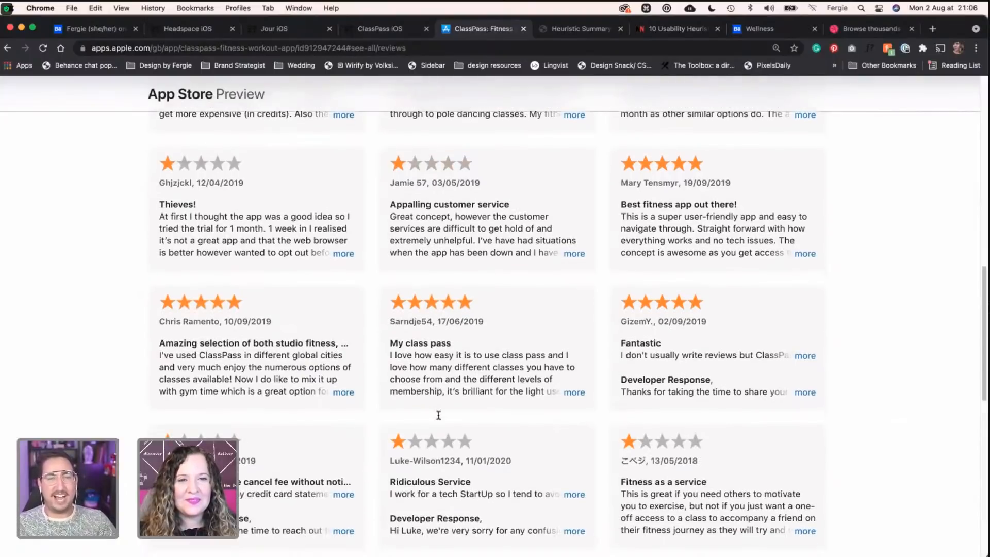
left_click(574, 390)
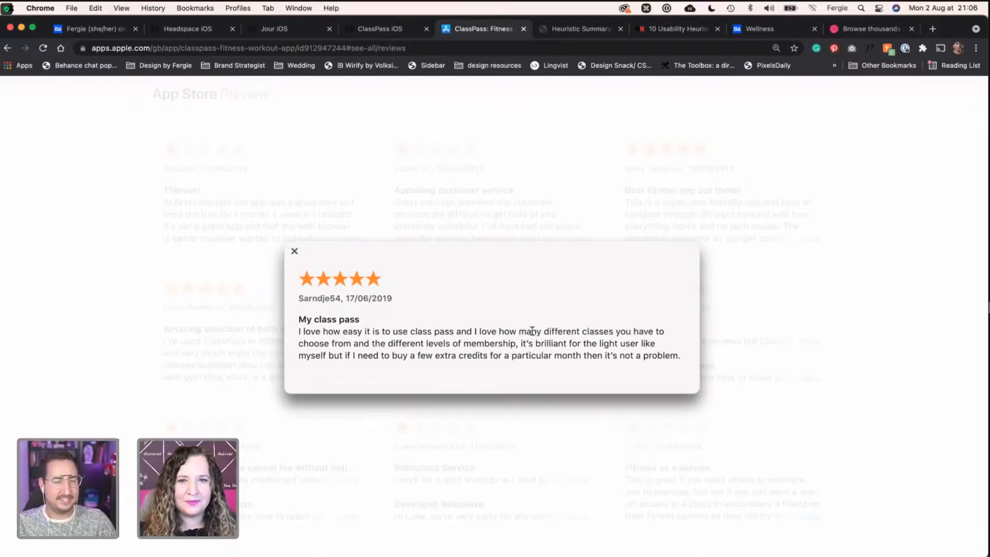
Step: Add "how many different classes you have to choose" from the review to Adobe XD's ClassPass notes as a positive point, and return to Chrome
left_click_drag(499, 331, 328, 341)
key("super+c")
key("ctrl+Left")
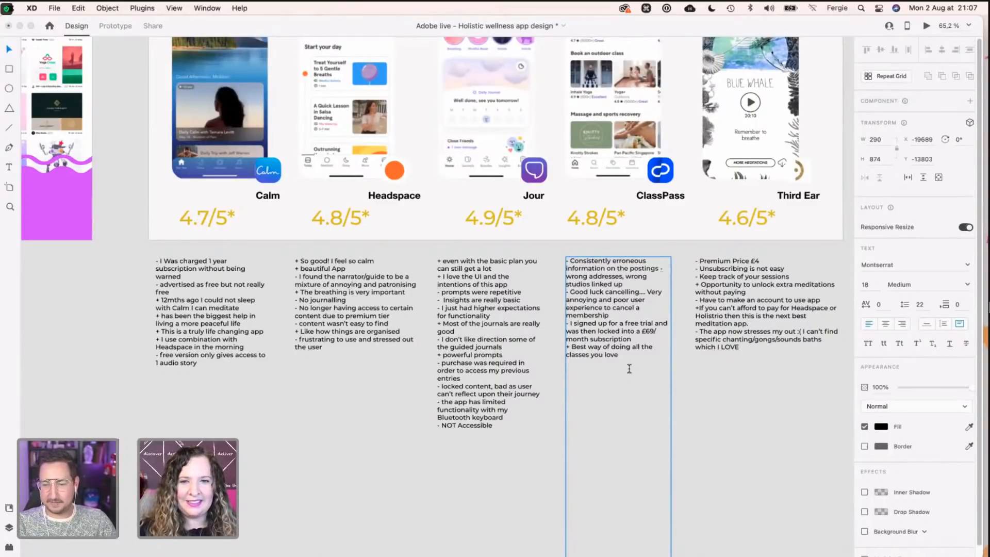
key("cmd+v")
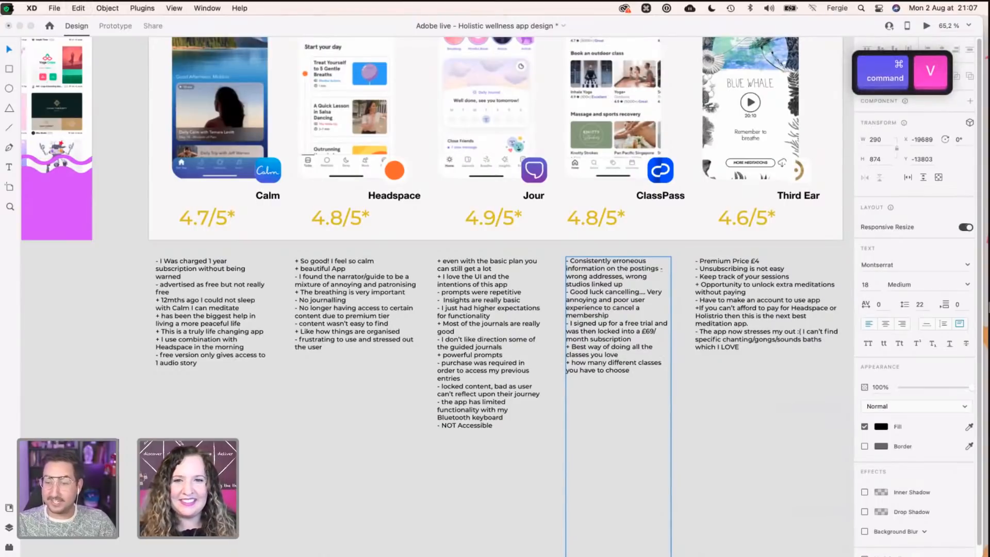
key("Return")
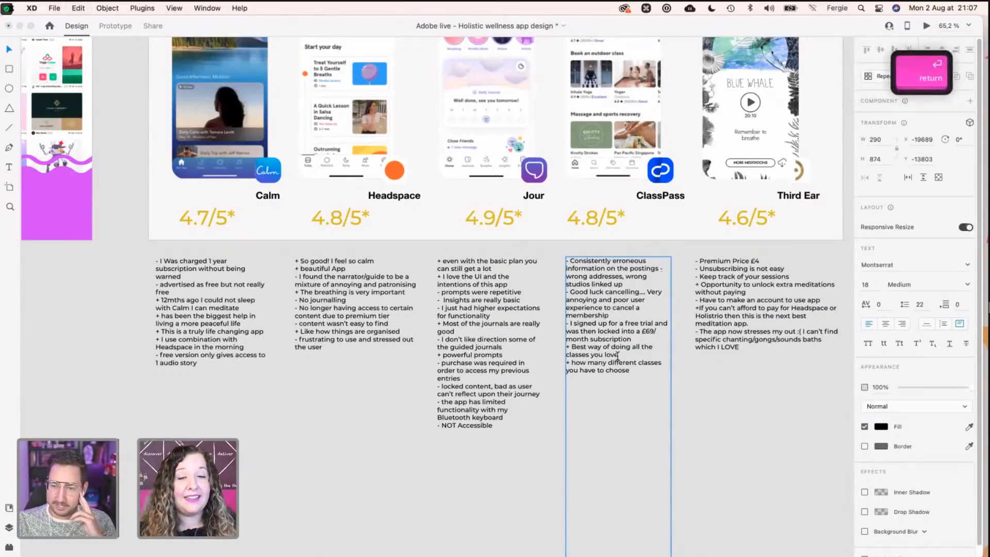
key("ctrl+Right")
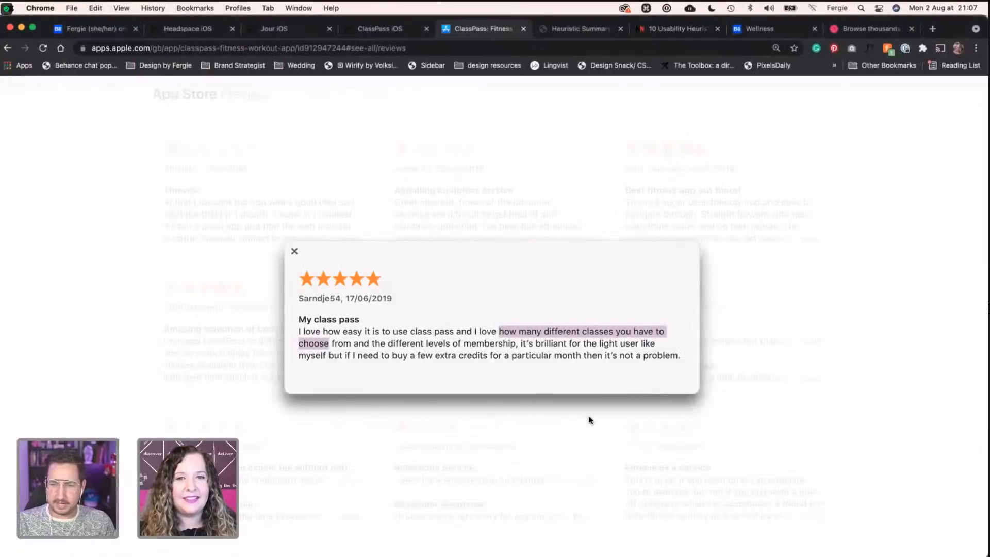
Step: Close the "My class pass" review and open the full five-star ClassPass review titled "Changed my life"
left_click(589, 420)
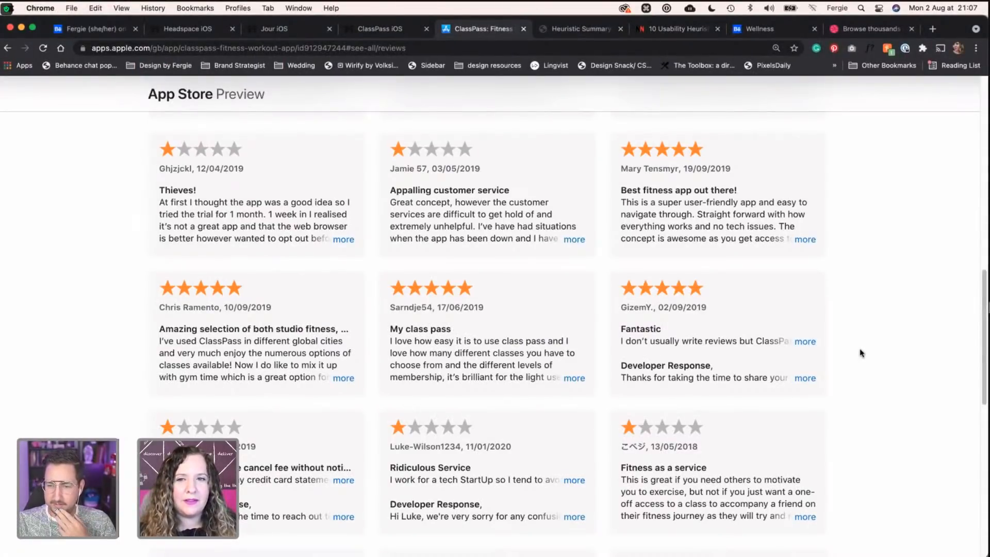
scroll(859, 353, "down", 5)
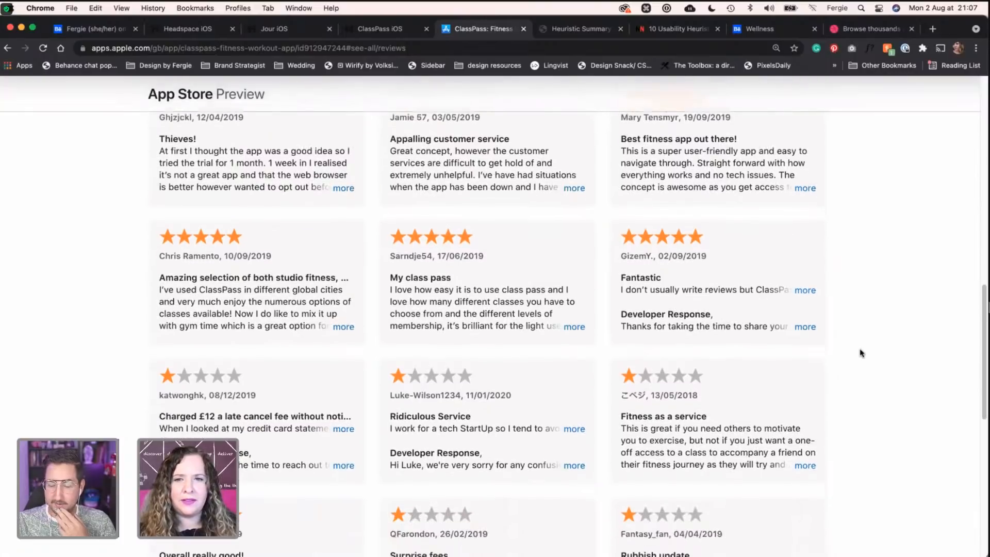
scroll(860, 353, "down", 3)
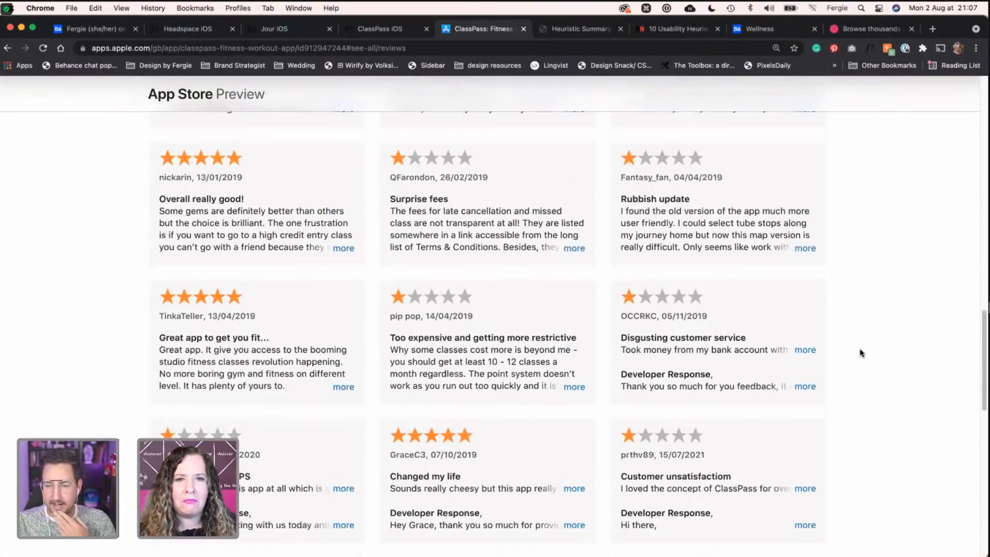
scroll(860, 354, "down", 2)
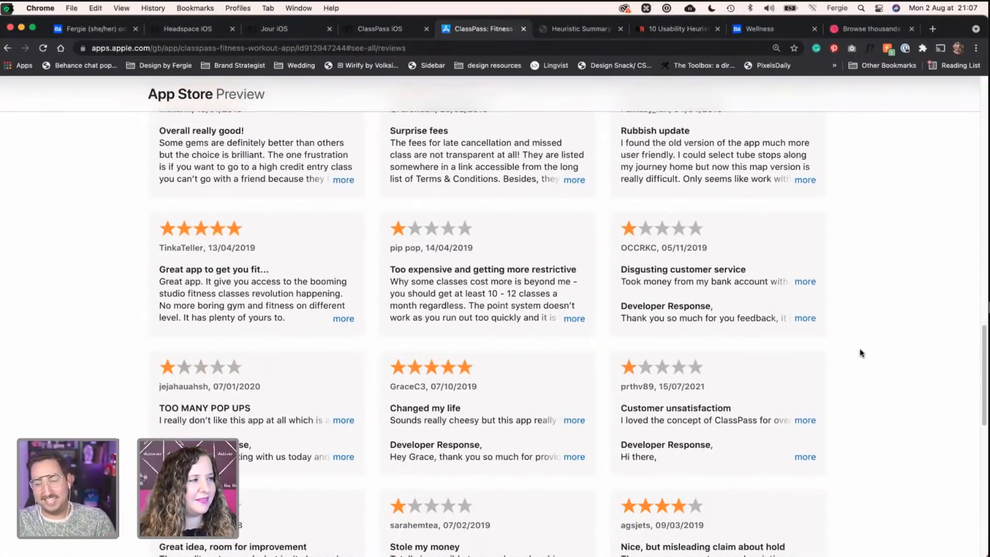
scroll(860, 353, "down", 1)
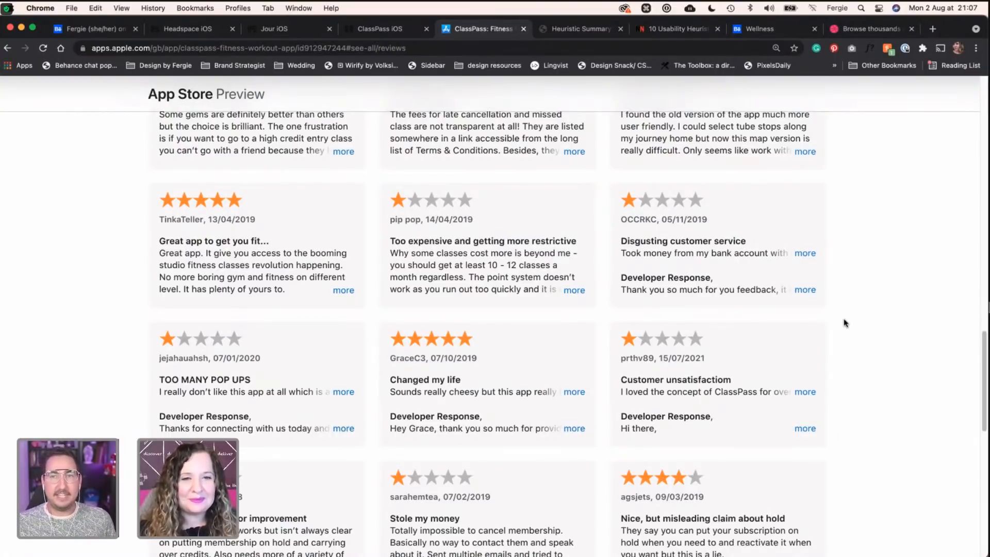
scroll(846, 323, "down", 4)
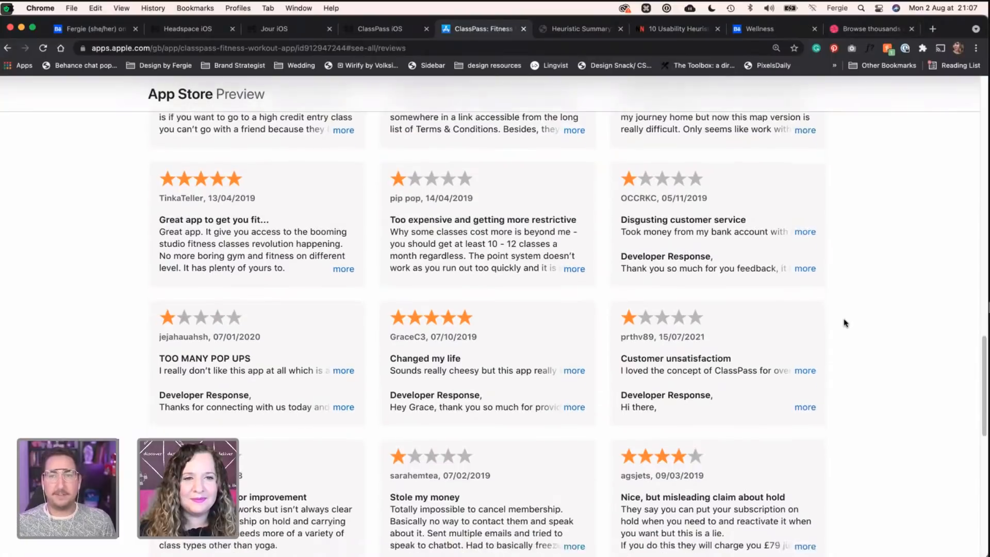
scroll(845, 323, "down", 4)
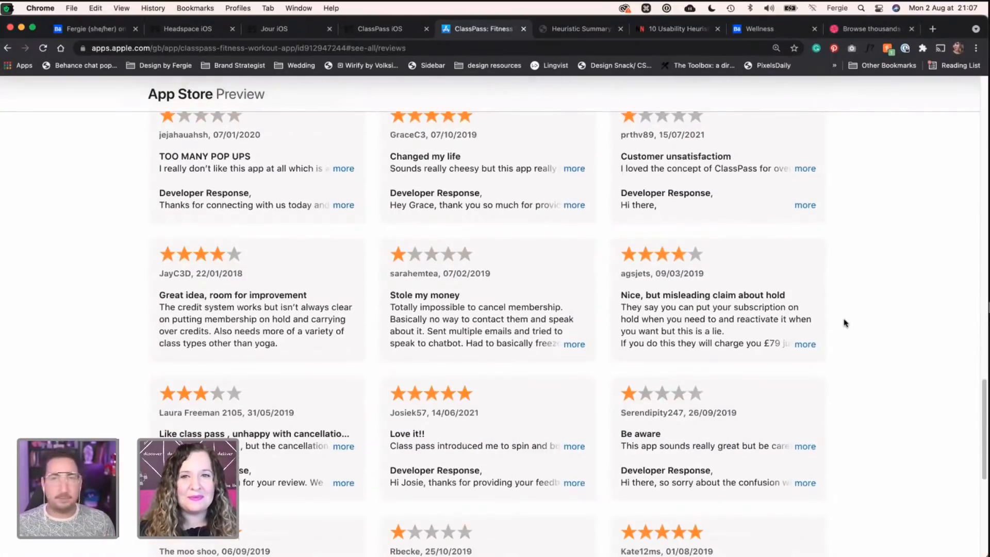
left_click(572, 170)
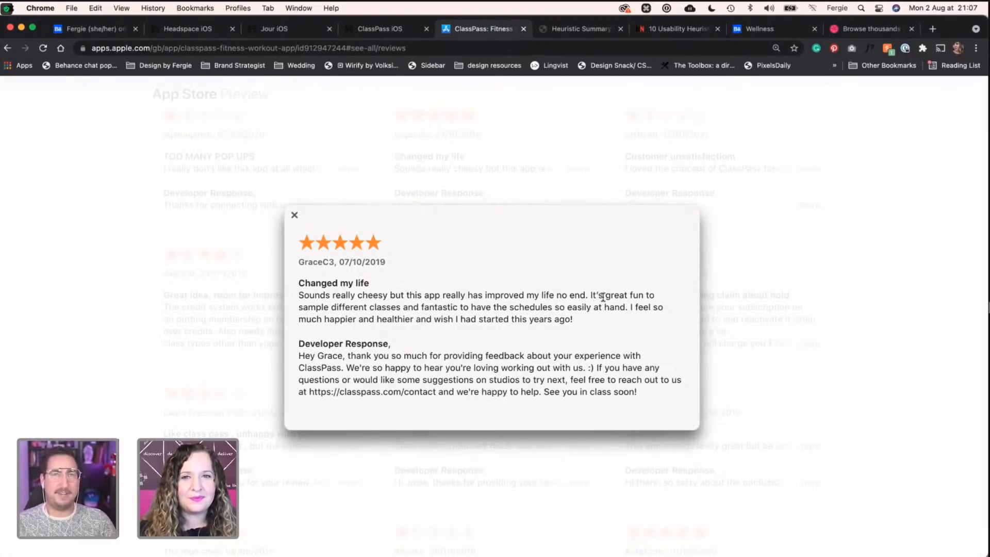
Step: Copy "It's great fun to sample different classes" from the review into Adobe XD's ClassPass notes as a positive point, and return to Chrome
left_click_drag(591, 295, 328, 310)
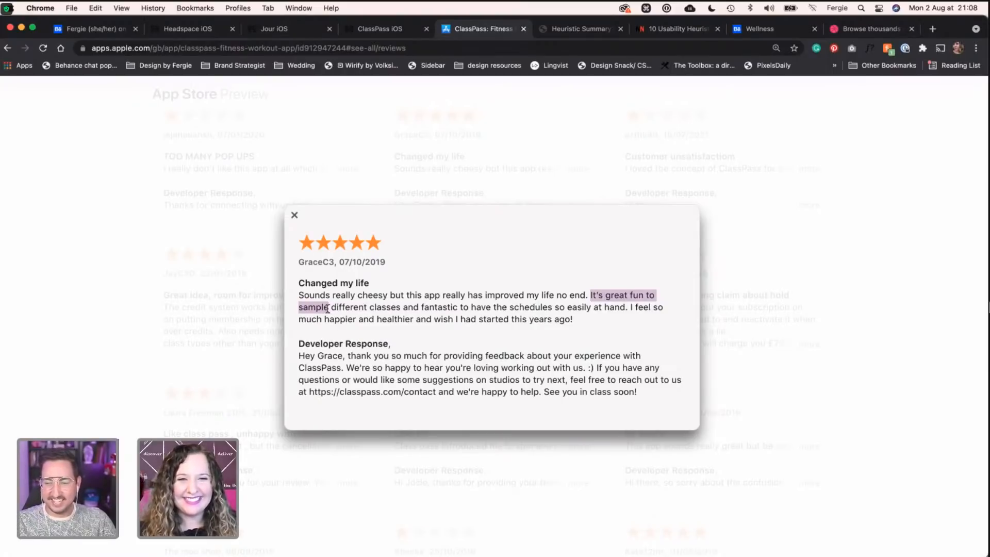
left_click_drag(327, 309, 402, 308)
key("super+c")
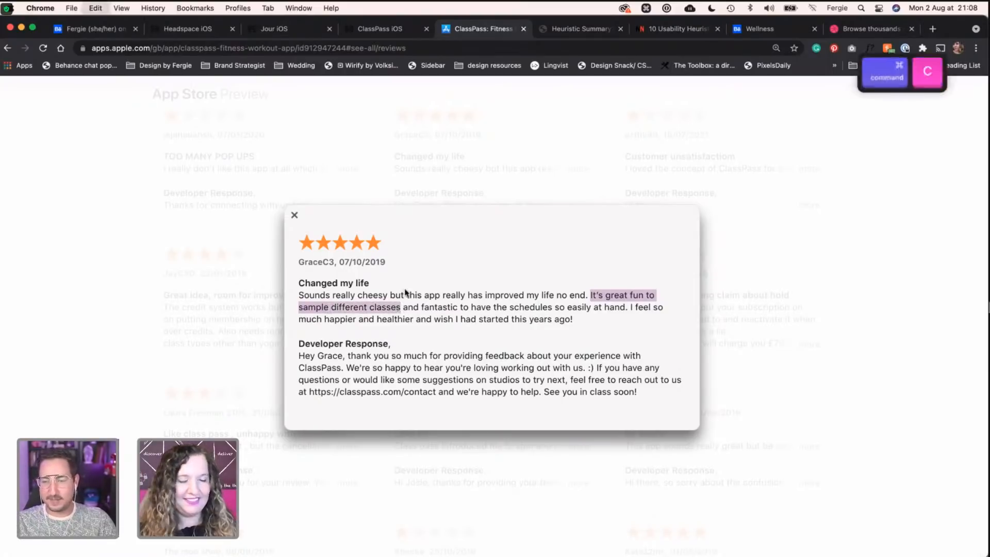
key("ctrl+Left")
left_click(639, 373)
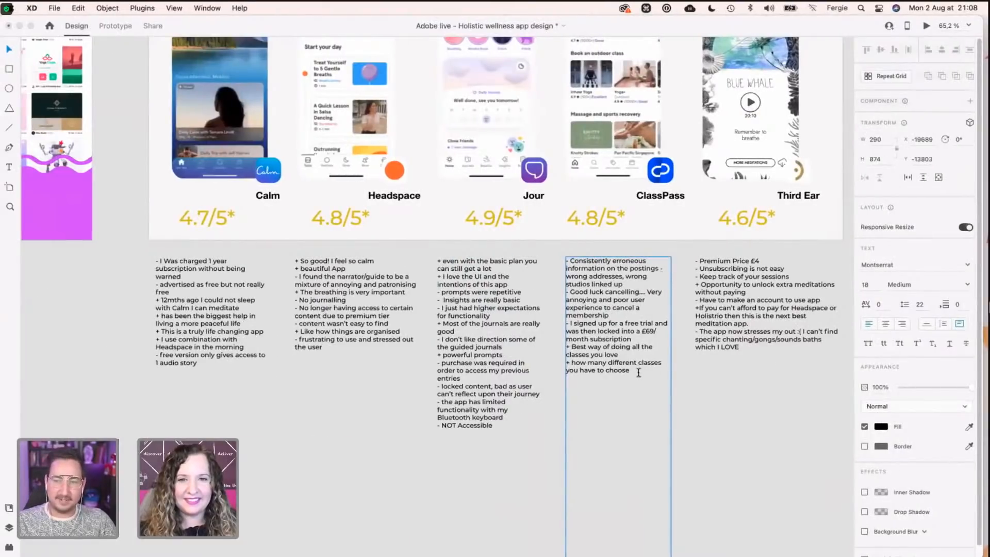
key("Return")
type("+")
key("super+v")
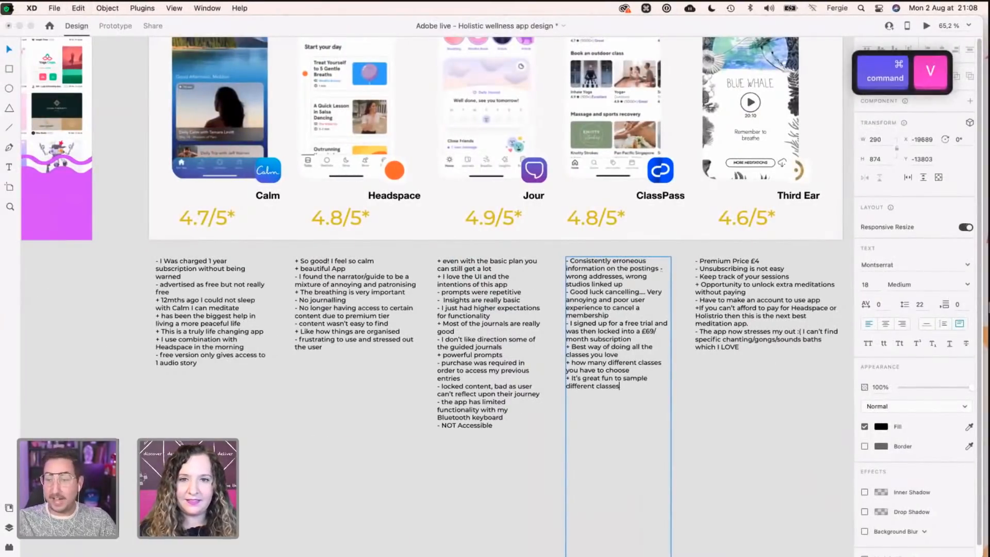
key("ctrl+Right")
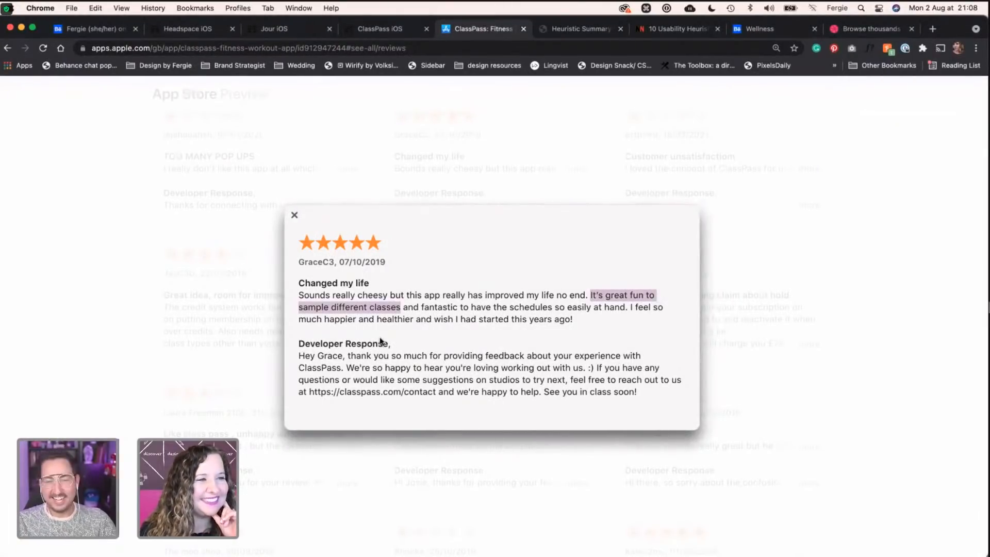
Step: Close the "Changed my life" review and read through the further ClassPass reviews for more positive and negative points
left_click(211, 281)
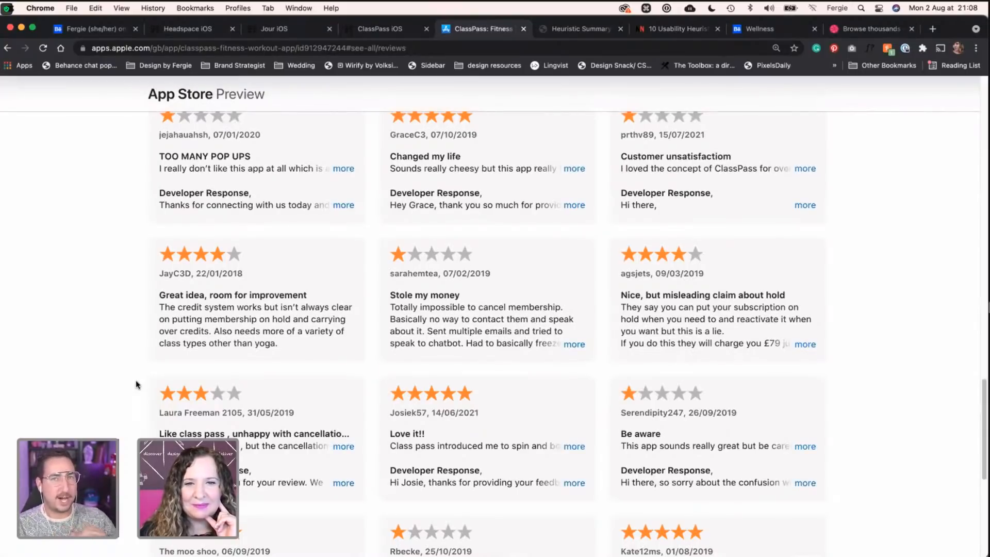
scroll(136, 384, "down", 3)
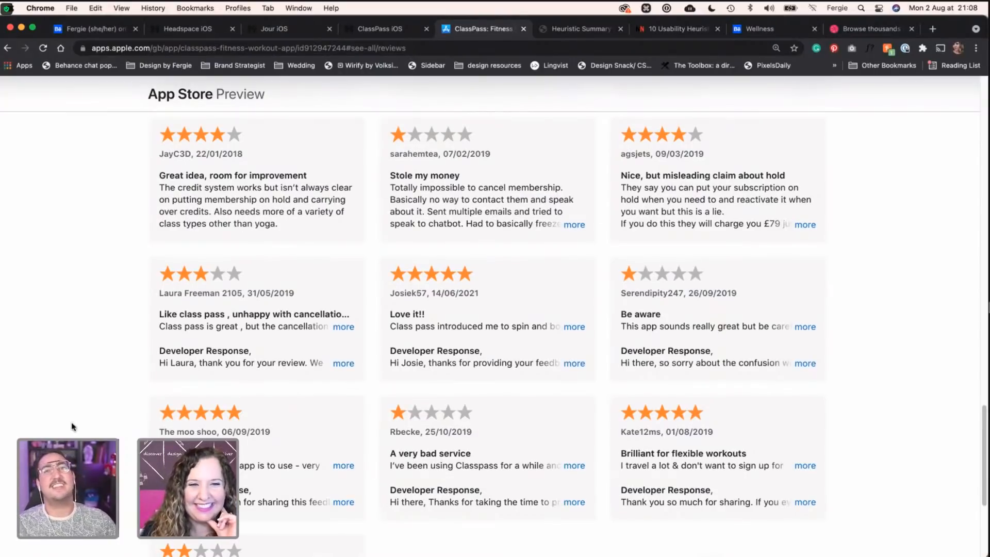
scroll(77, 420, "down", 3)
scroll(75, 421, "down", 3)
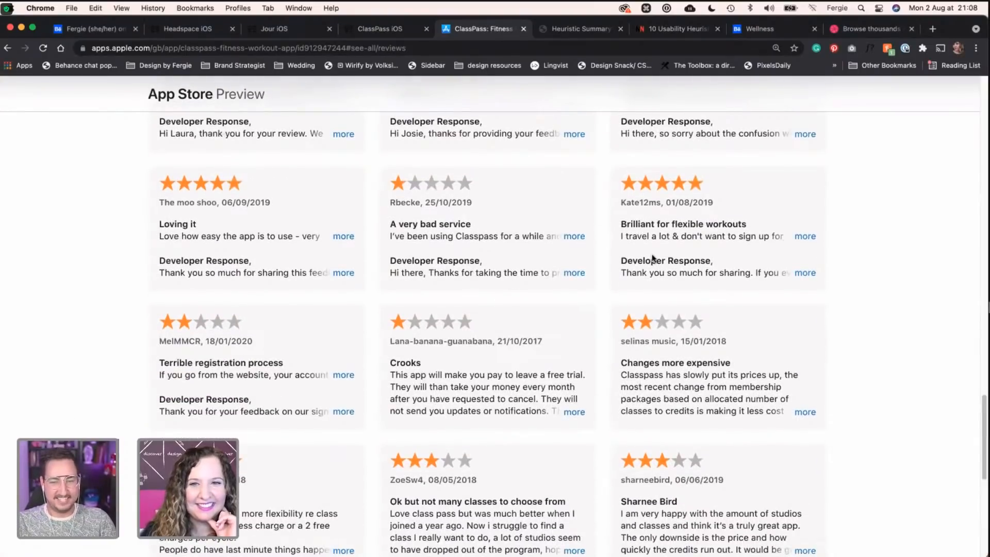
scroll(274, 340, "down", 1)
scroll(274, 339, "down", 7)
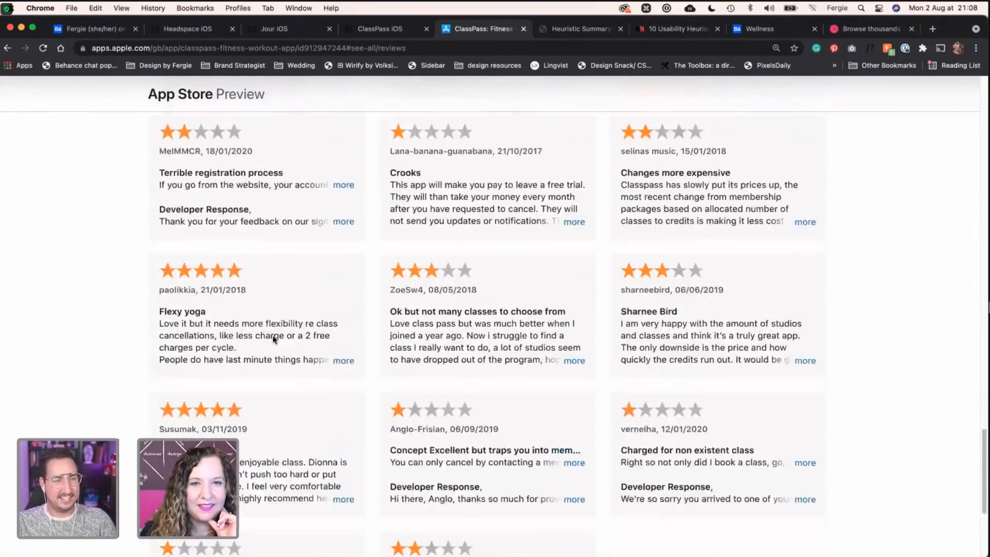
scroll(274, 339, "down", 2)
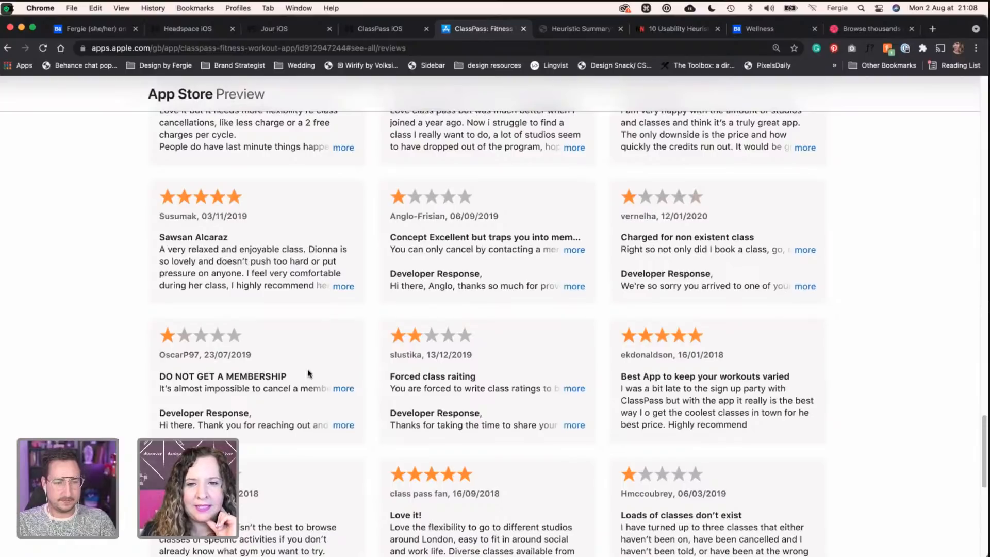
scroll(308, 373, "down", 4)
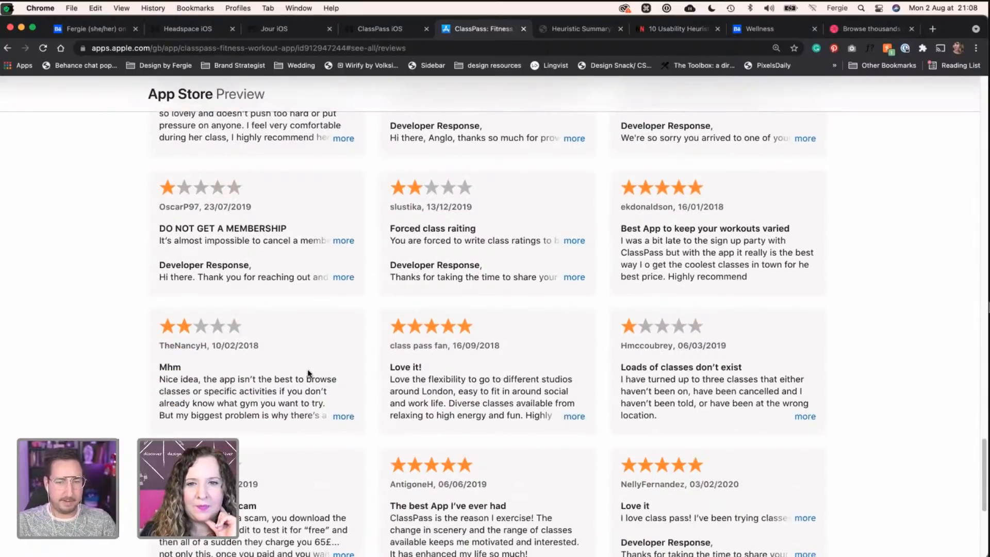
scroll(308, 374, "down", 1)
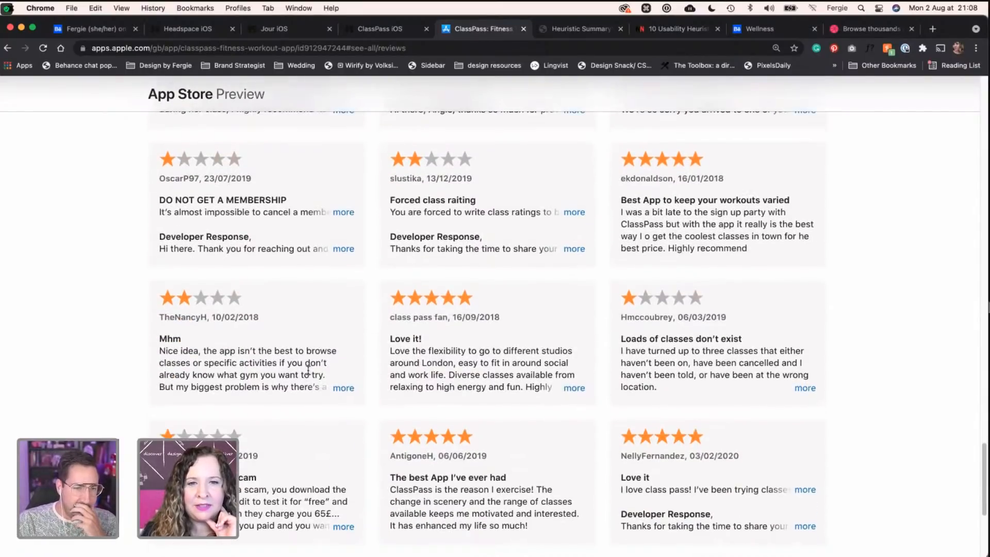
Step: Switch to Adobe XD, highlight the ClassPass notes on cancelling membership and on erroneous postings for review, and return to Chrome
key("ctrl+Left")
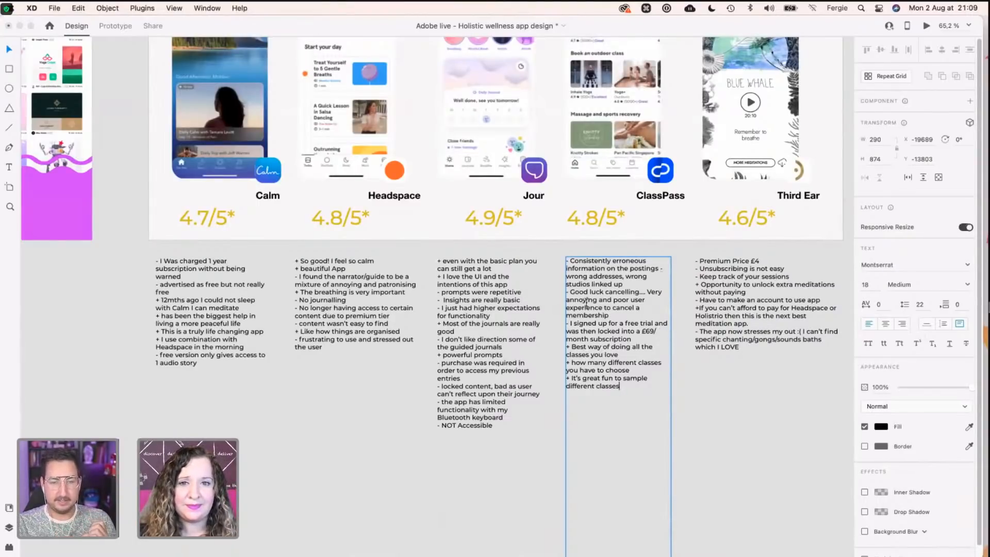
left_click_drag(584, 292, 642, 311)
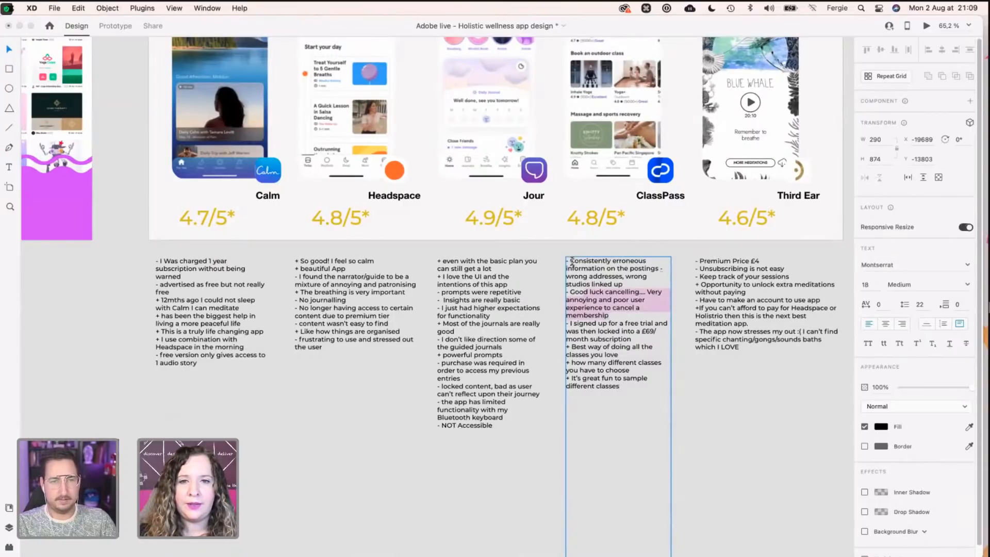
left_click_drag(571, 261, 646, 280)
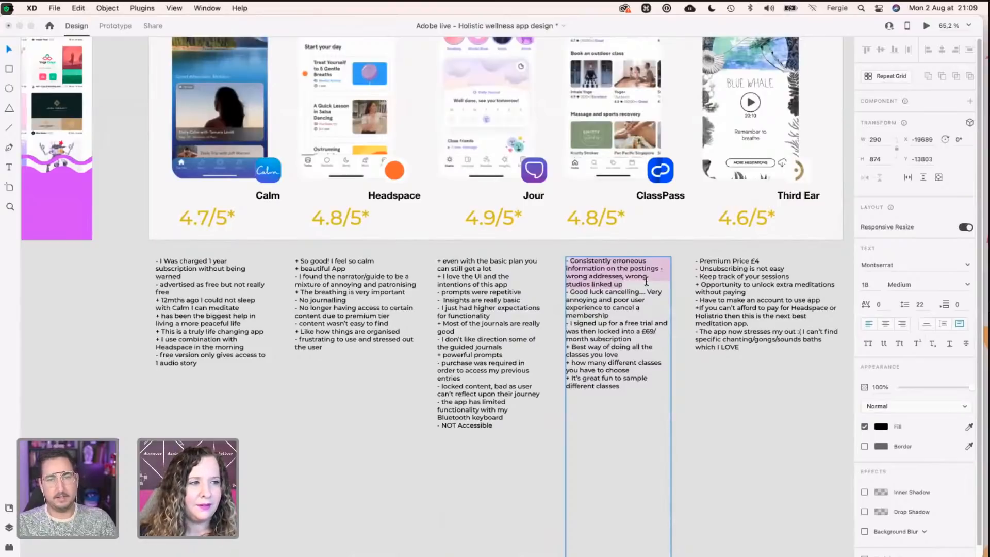
key("ctrl+Right")
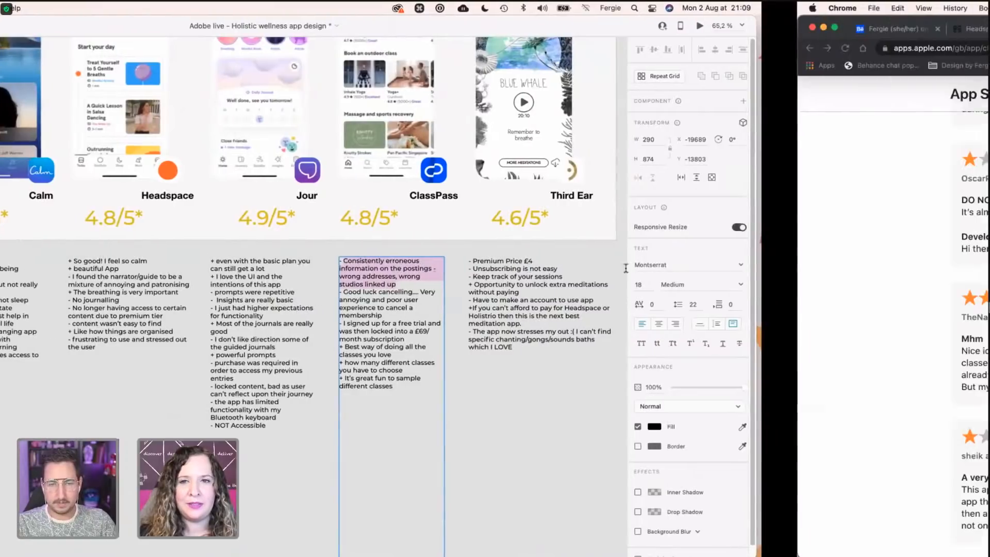
Step: Examine the remaining ClassPass reviews for recurring praise and complaints about classes, charges and cancellation
scroll(541, 354, "down", 3)
scroll(540, 354, "down", 3)
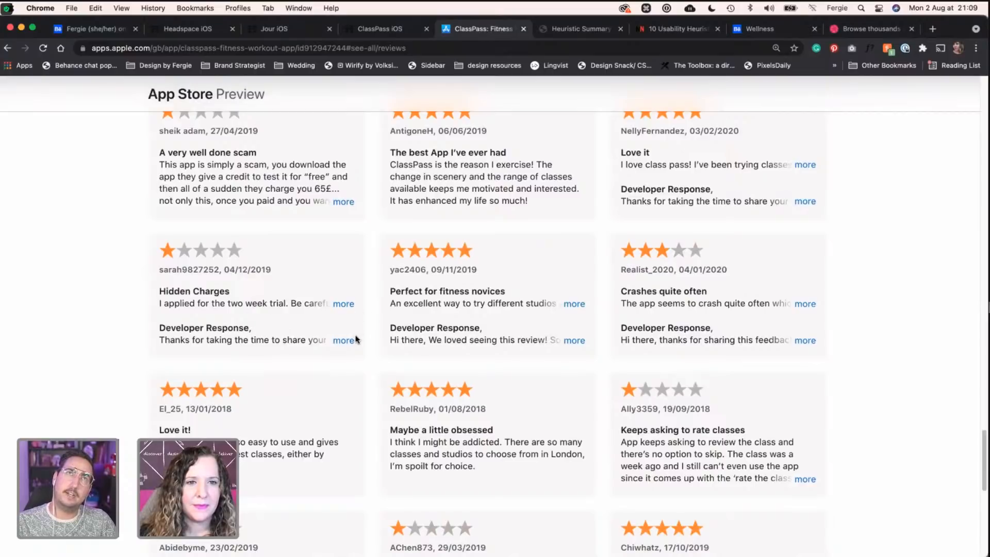
scroll(356, 335, "down", 2)
scroll(356, 340, "down", 1)
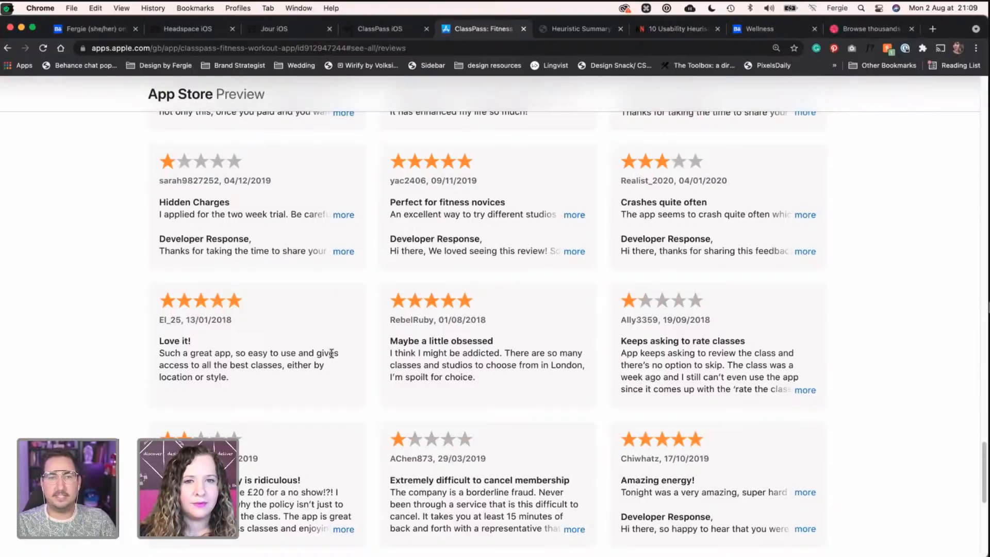
scroll(331, 353, "down", 3)
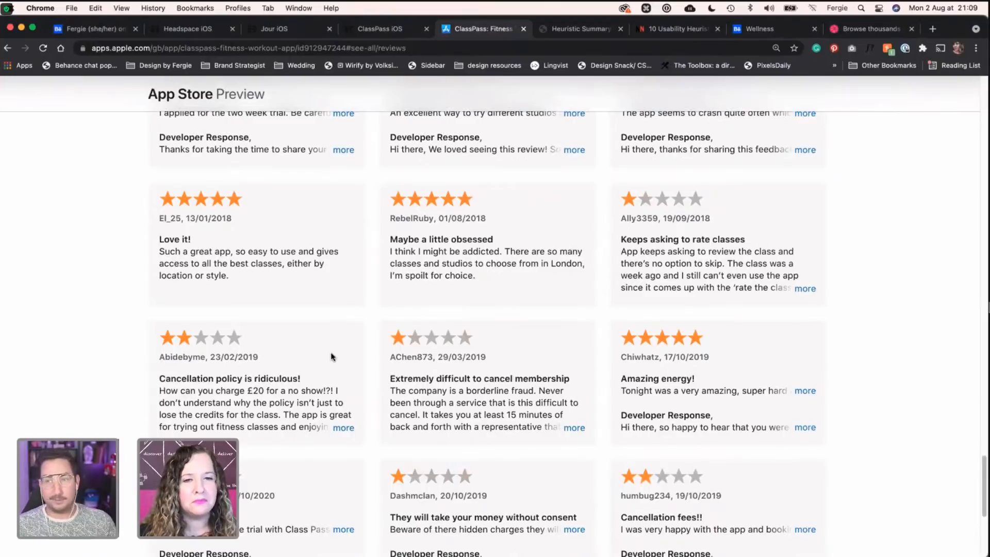
scroll(333, 356, "down", 2)
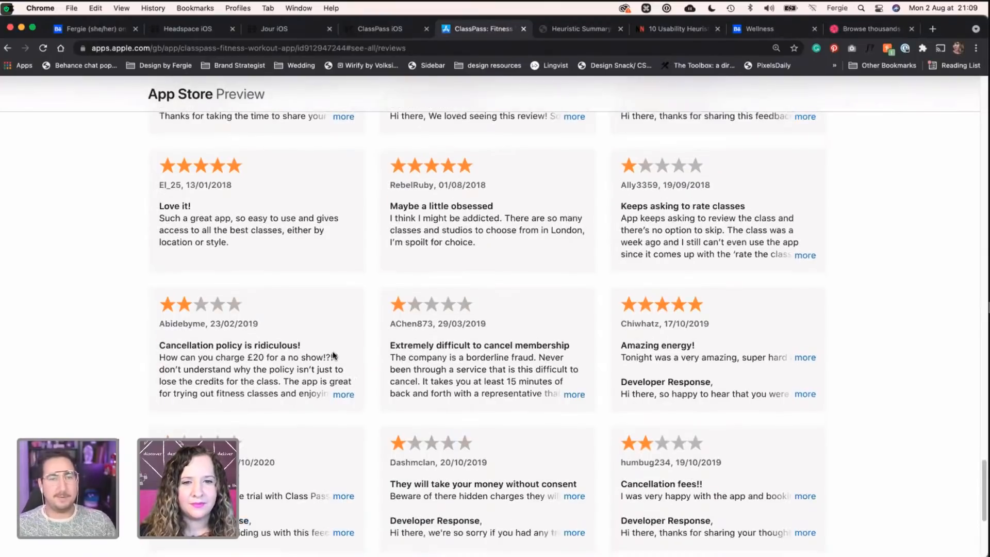
scroll(333, 355, "down", 2)
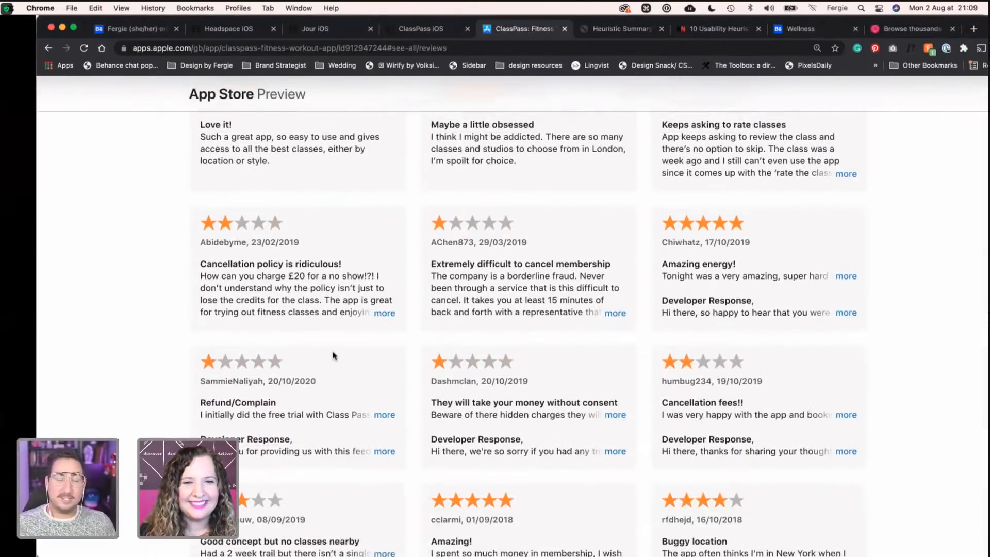
Step: Switch to Adobe XD and shorten all five competitor note text boxes together to a height of 535
key("ctrl+Left")
left_click(717, 350)
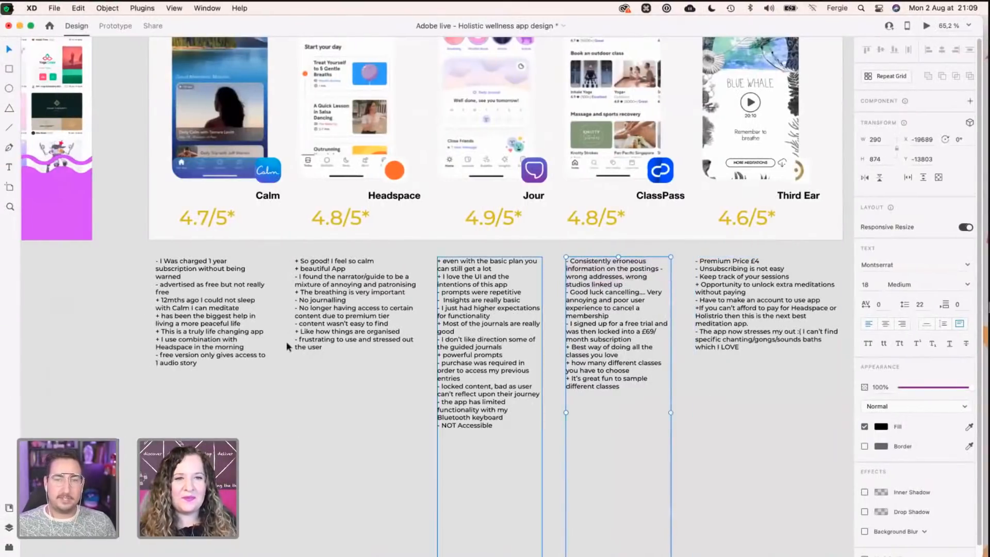
left_click_drag(135, 349, 704, 335)
scroll(665, 361, "down", 5)
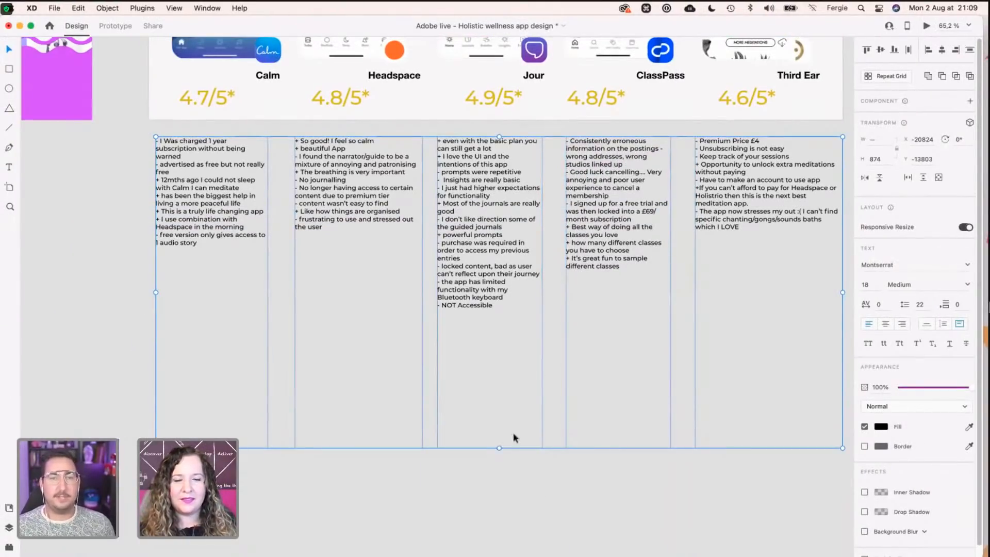
left_click_drag(498, 442, 499, 327)
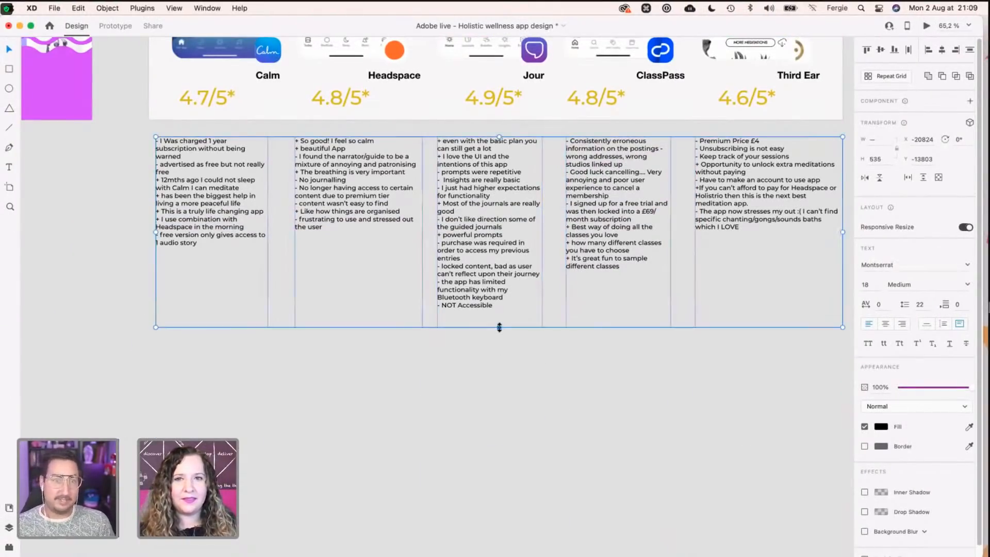
Step: Narrow the Third Ear notes text box from its left edge to a width of 381, and leave all notes deselected
left_click(698, 398)
left_click(740, 223)
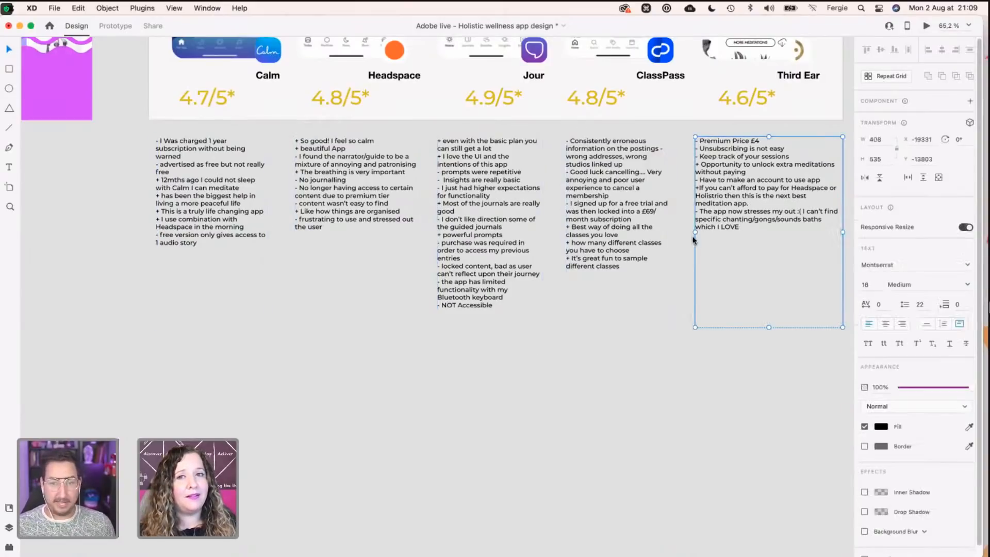
left_click_drag(695, 233, 704, 234)
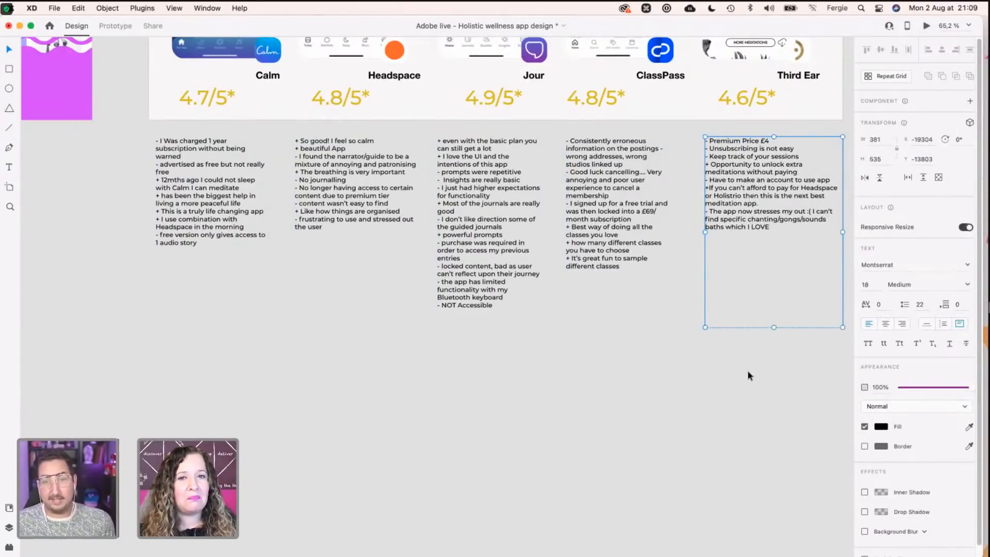
left_click_drag(763, 384, 249, 210)
left_click(354, 353)
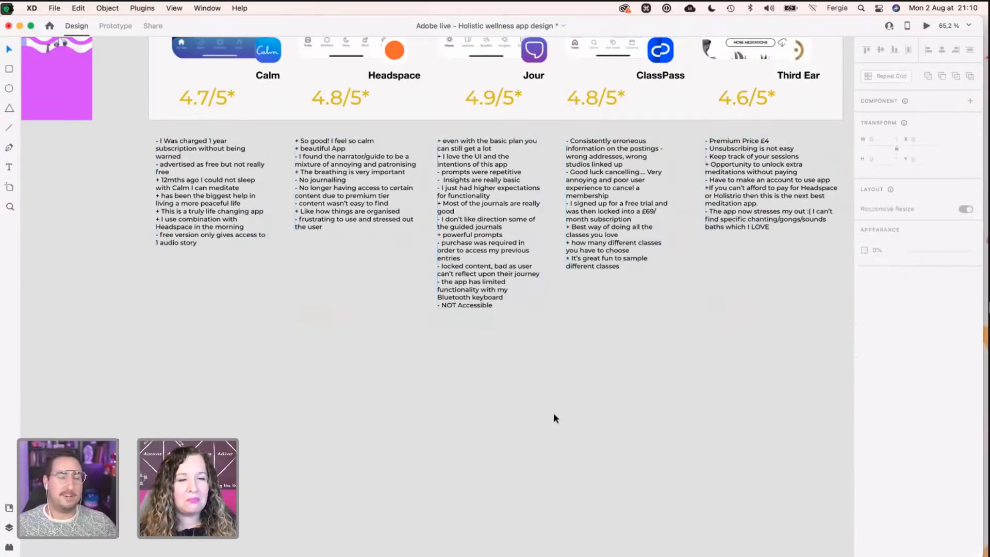
Step: Move the Competitive Review title above its artboard and shift the app screenshots, logos and names up together to Y 55
scroll(553, 412, "up", 5)
scroll(553, 413, "down", 5)
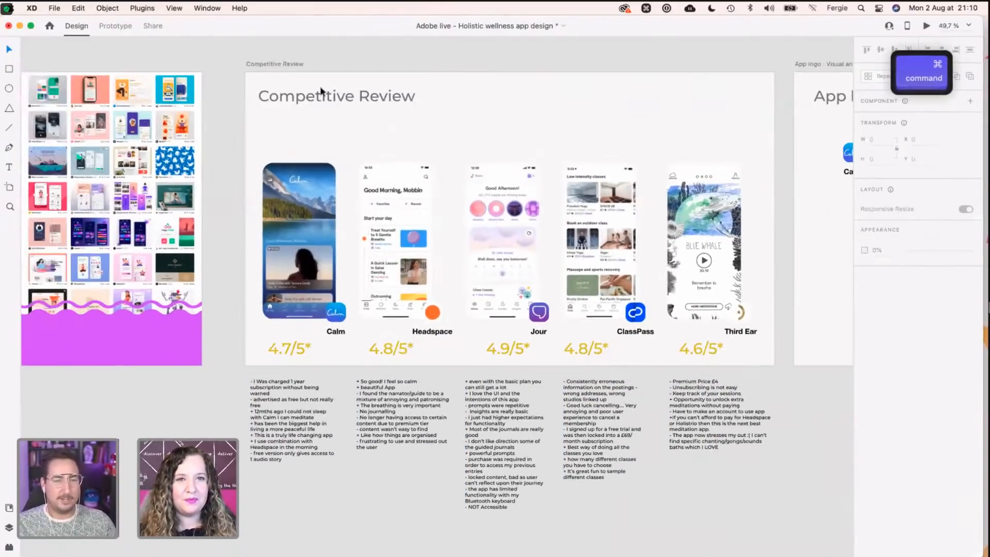
left_click_drag(319, 94, 317, 41)
left_click_drag(311, 126, 693, 236)
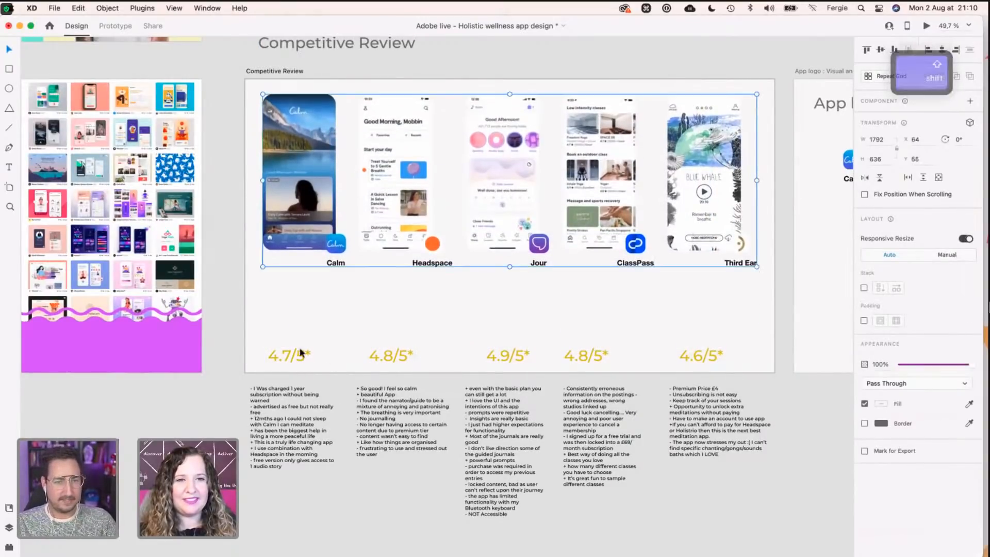
Step: Move the five star ratings up beside the app names at Y 645, and adjust the ClassPass, Jour and Headspace ratings sideways for even spacing
left_click_drag(283, 332, 690, 267)
key("shift+Left")
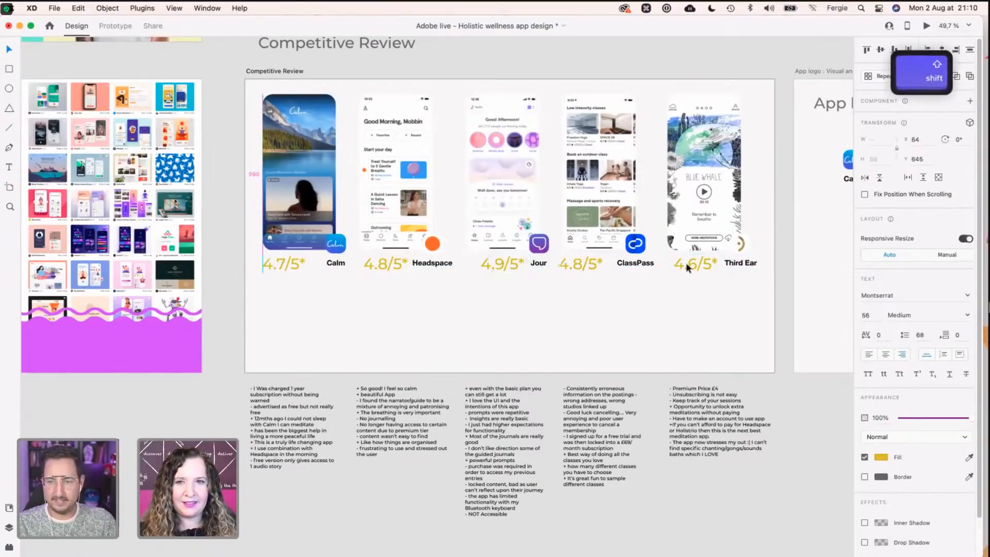
left_click(619, 289)
left_click(587, 264)
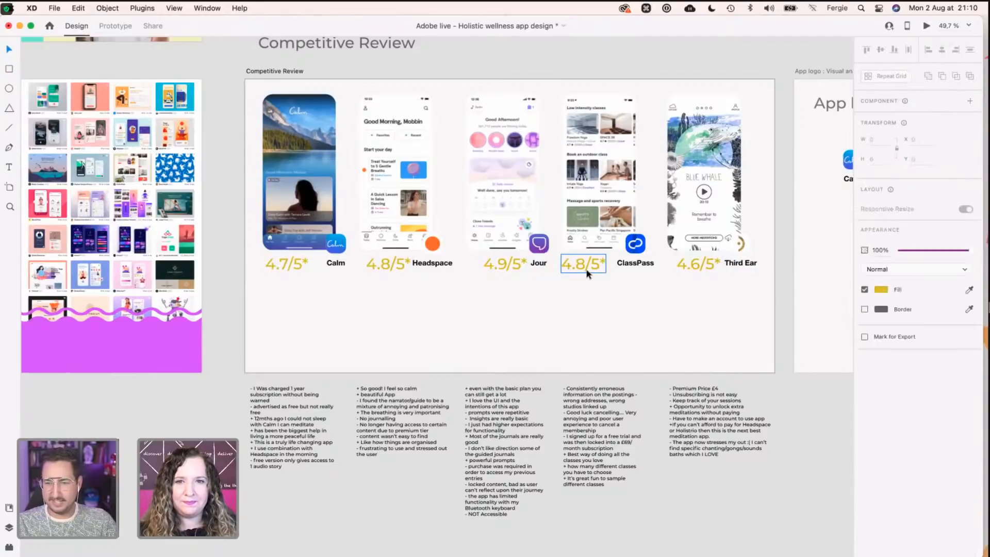
left_click(509, 267, "shift")
left_click_drag(509, 268, 506, 268)
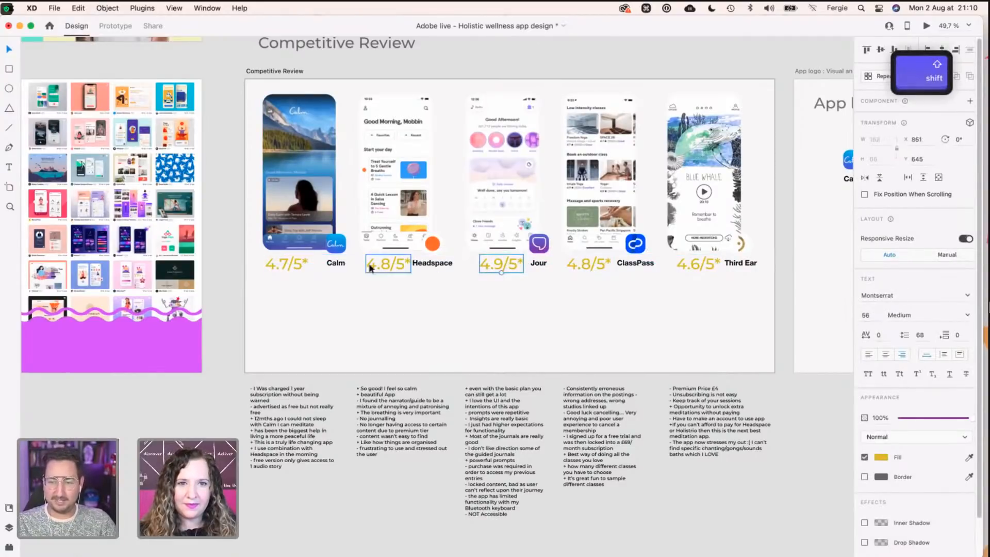
left_click_drag(384, 264, 380, 264)
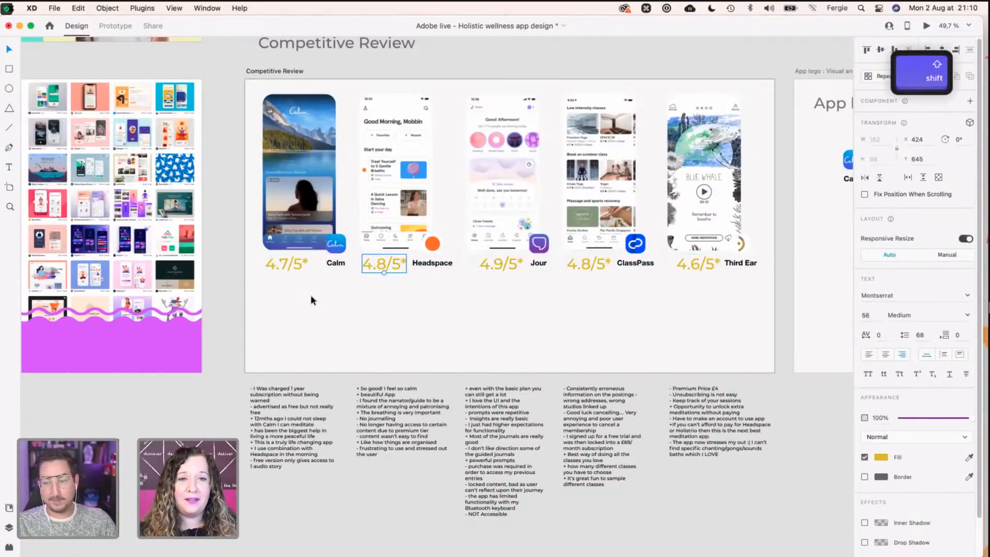
Step: Move all five note text boxes up under the ratings at Y 737 and set their text size to 15
left_click_drag(201, 409, 669, 433)
left_click_drag(711, 466, 704, 358)
left_click(876, 315)
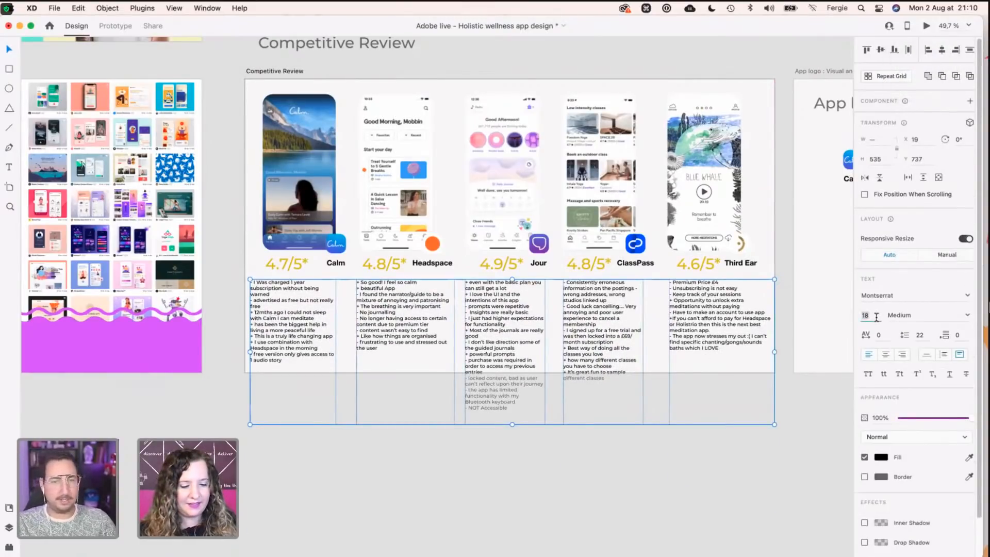
type("15")
key("Return")
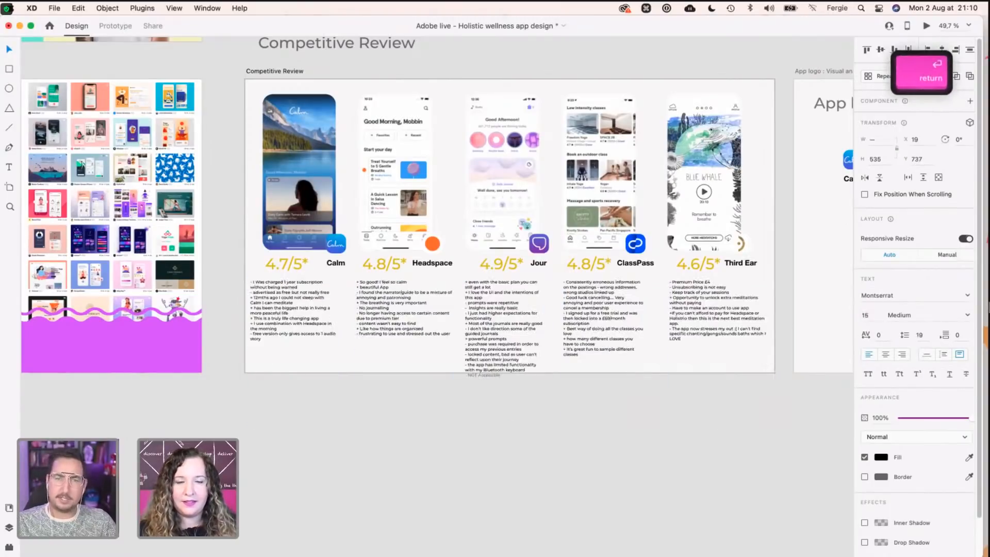
Step: Widen the Jour notes text box from its right edge to a width of 309
left_click(526, 441)
left_click(508, 327)
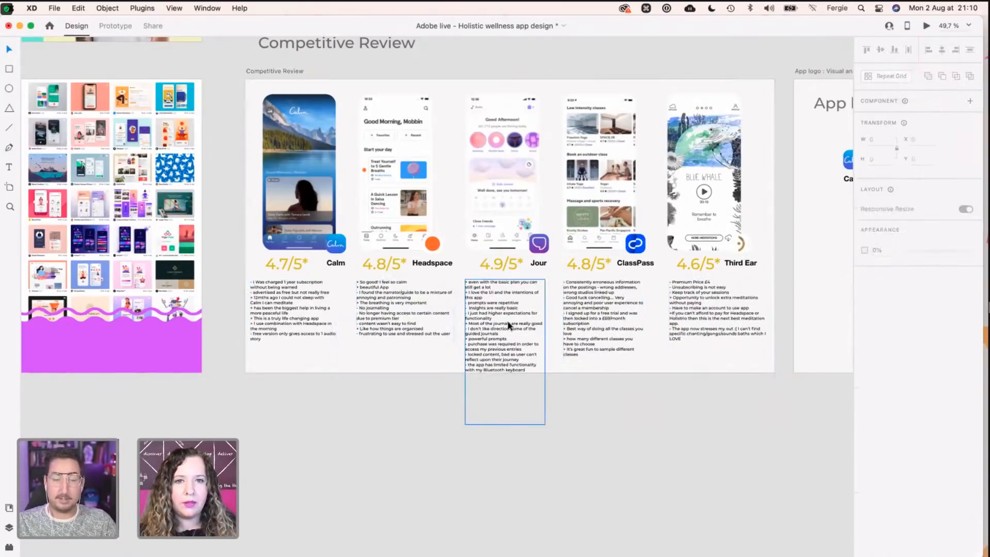
left_click_drag(544, 351, 550, 353)
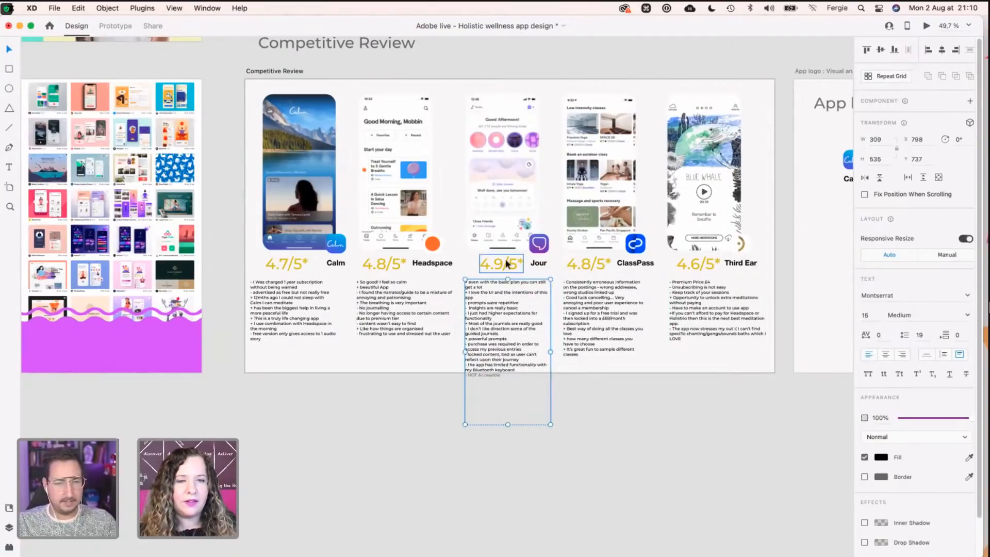
Step: Select all five competitor notes and try smaller and larger text sizes, settling on 20
scroll(509, 315, "up", 2)
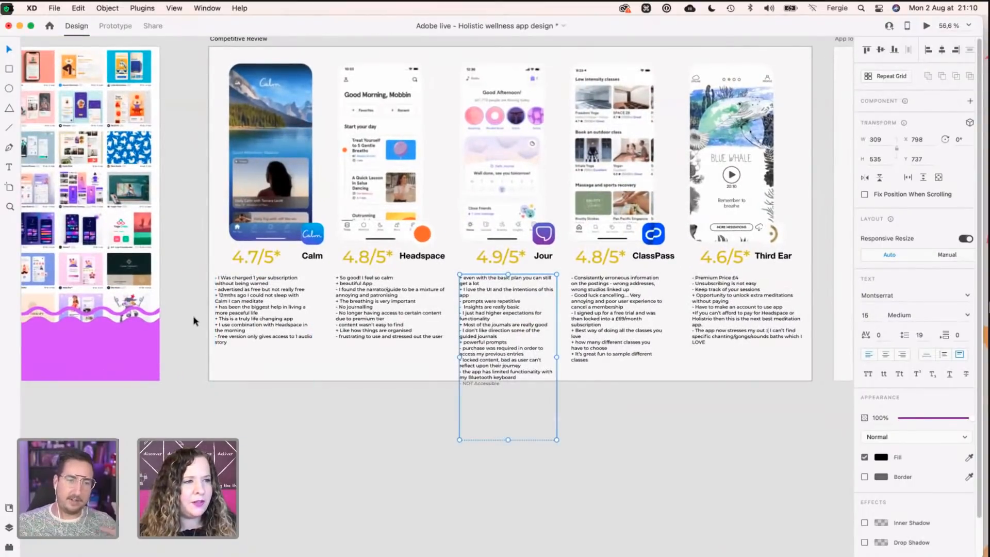
left_click_drag(193, 315, 777, 331)
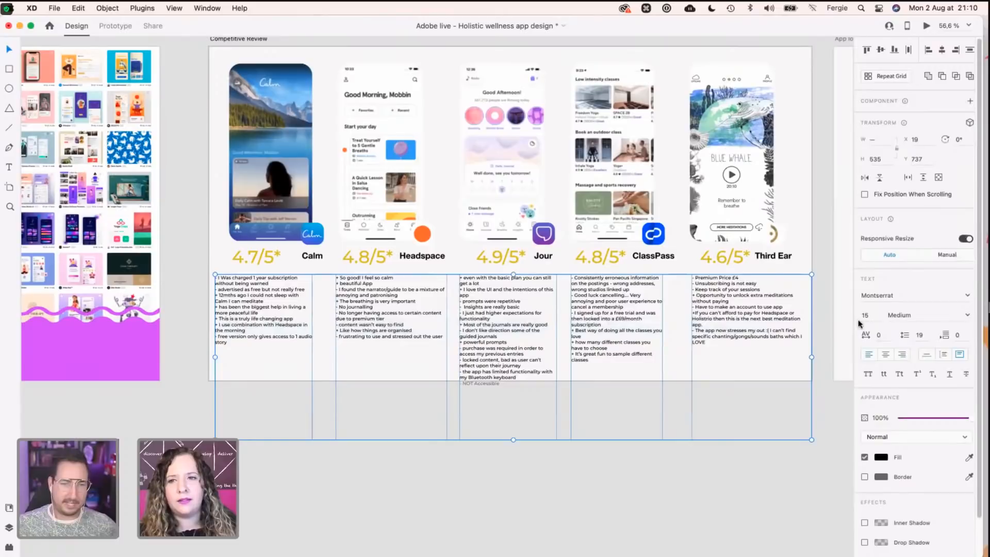
key("Down")
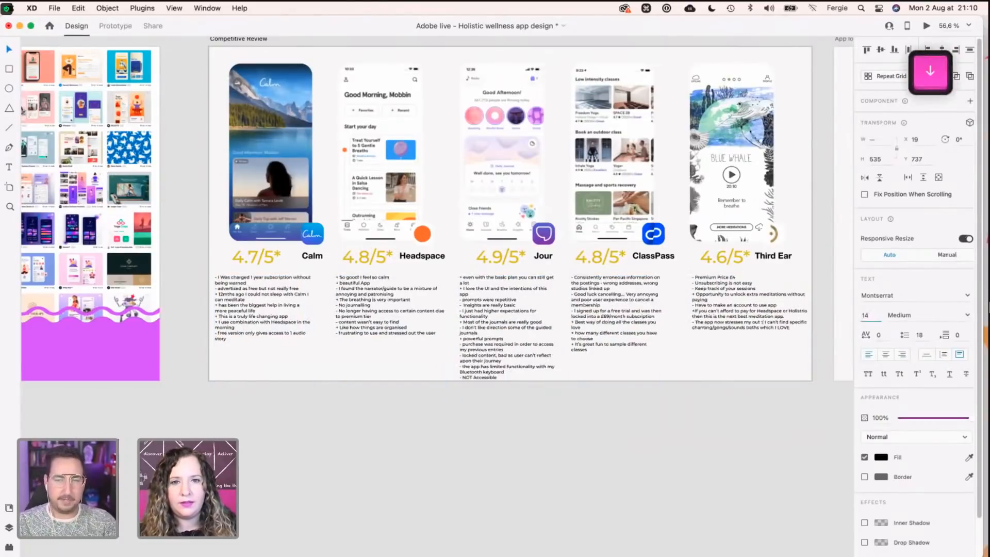
key("Down")
key("Up")
key("Up")
key("Up")
key("Up")
key("Up")
key("Up")
key("Up")
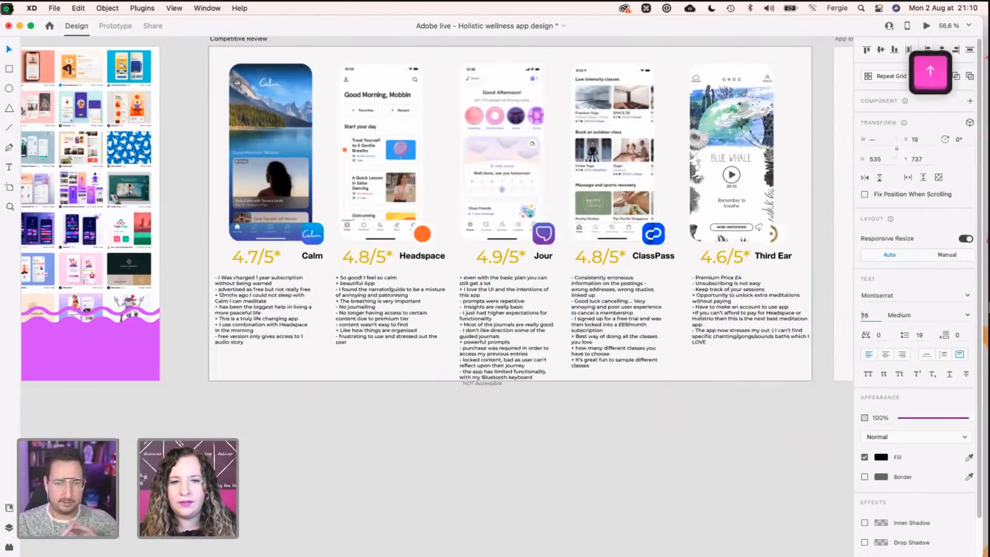
key("Down")
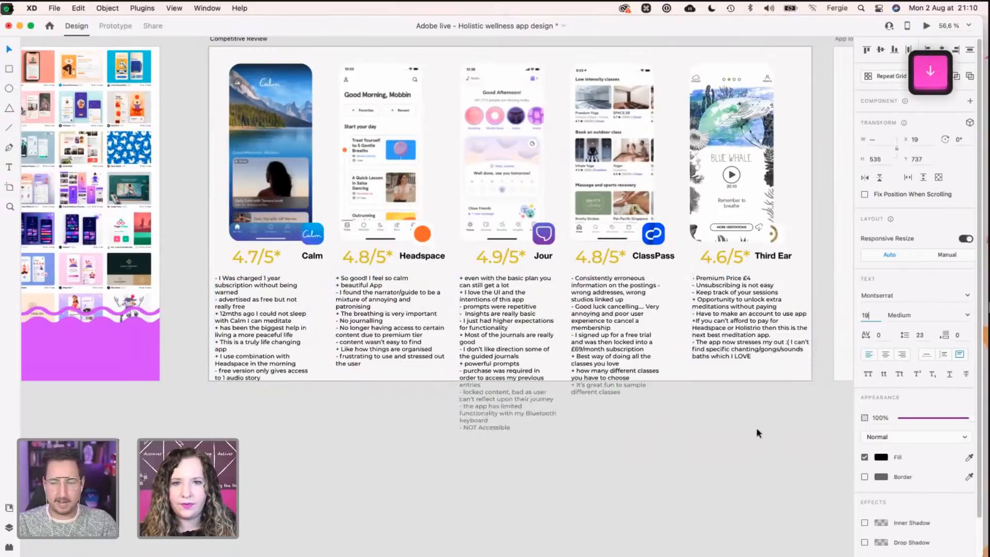
key("Up")
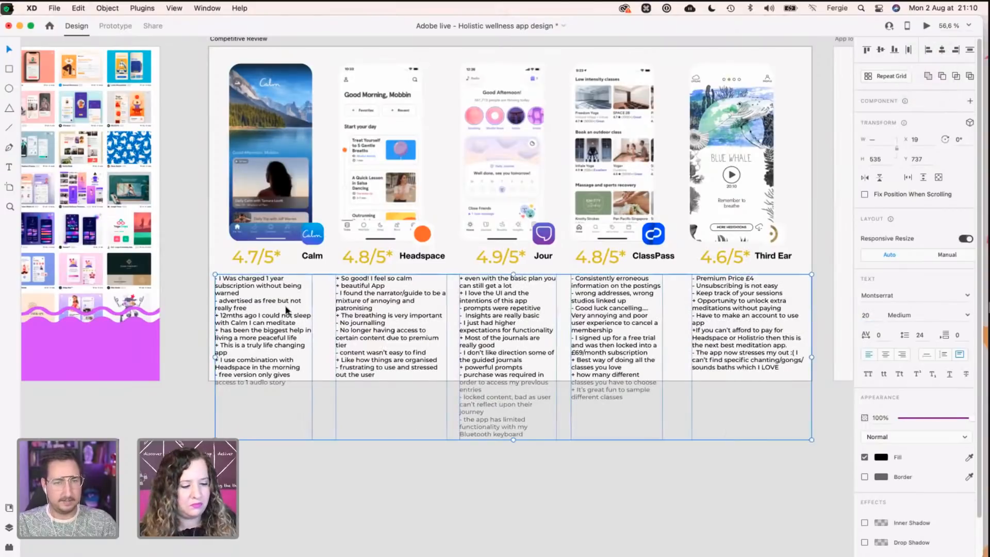
left_click_drag(286, 307, 269, 424)
left_click_drag(230, 285, 761, 178)
left_click_drag(750, 179, 749, 239)
key("super+z")
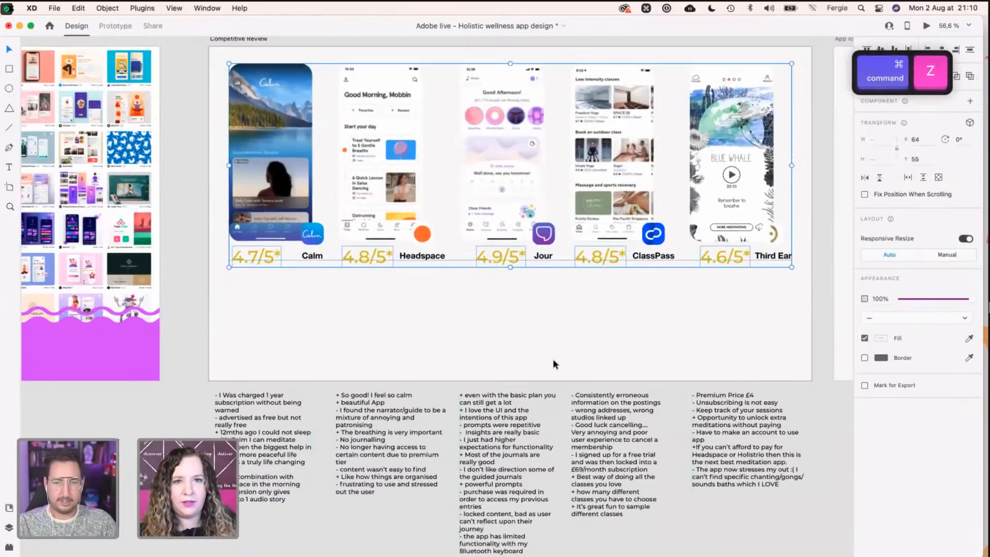
key("super+z")
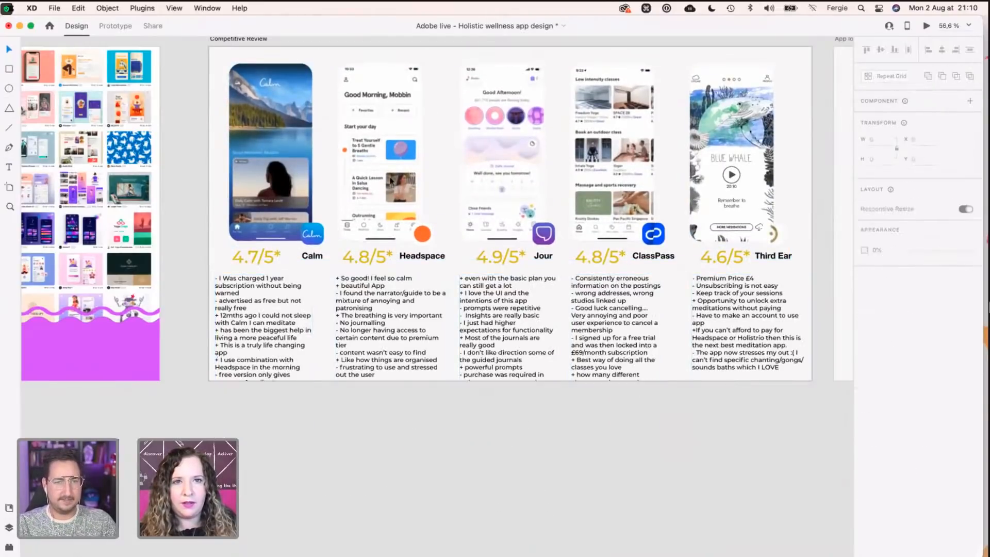
Step: Extend the Competitive Review artboard downwards to a height of 1450 so it contains all the notes, and deselect it
left_click(447, 266)
left_click_drag(510, 381, 510, 495)
left_click_drag(202, 381, 192, 536)
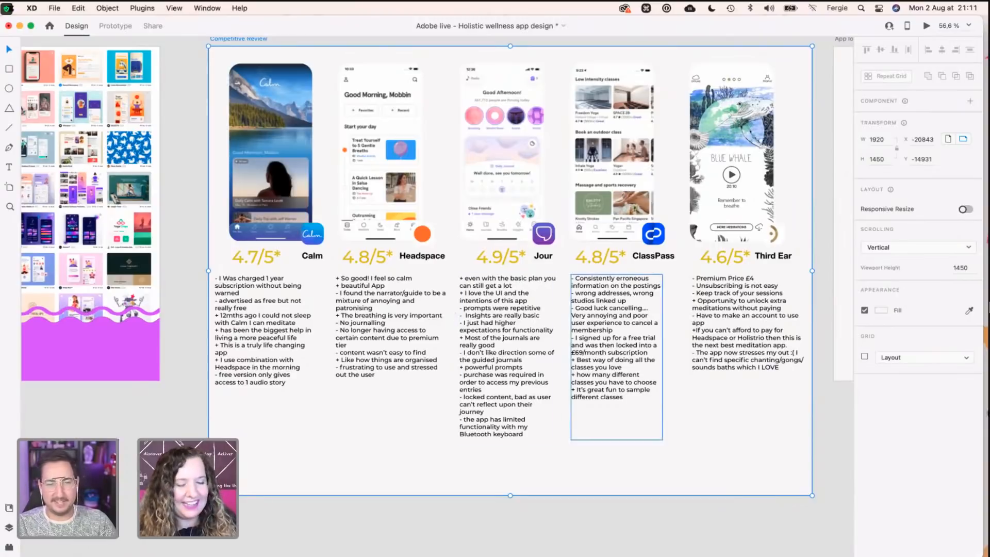
left_click(817, 426)
Step: Bring the whole Competitive Review artboard and its title into view and save the document
key("space")
left_click_drag(710, 366, 592, 380)
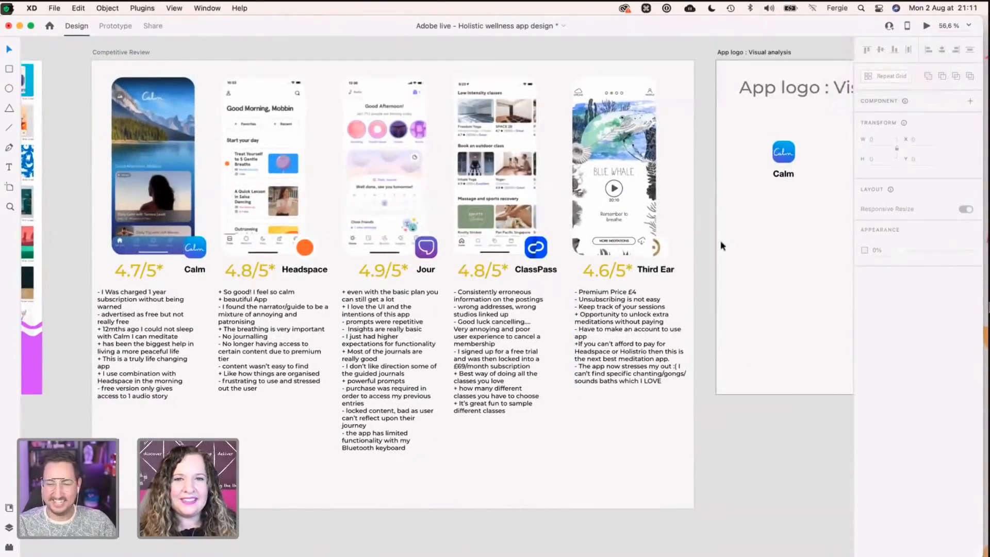
left_click(350, 406)
scroll(349, 406, "up", 3)
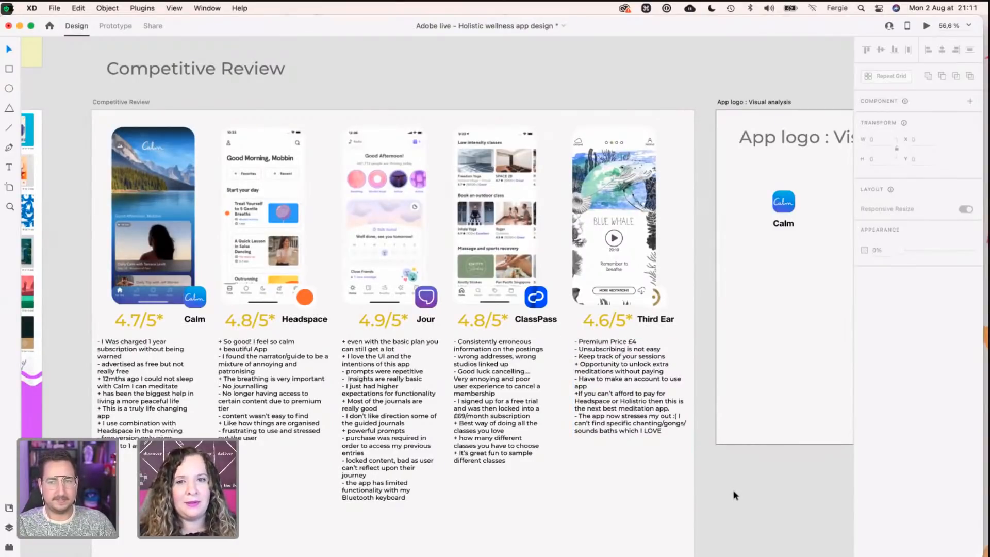
key("super+s")
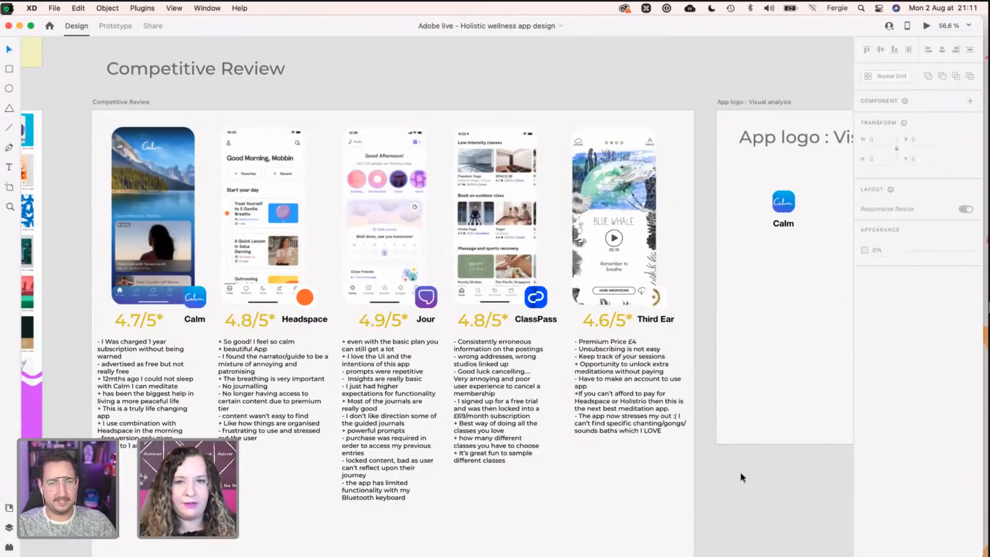
Step: Examine the Third Ear, ClassPass and Jour notes for recurring complaints about pricing, subscriptions and locked content
key("space")
left_click_drag(789, 472, 642, 468)
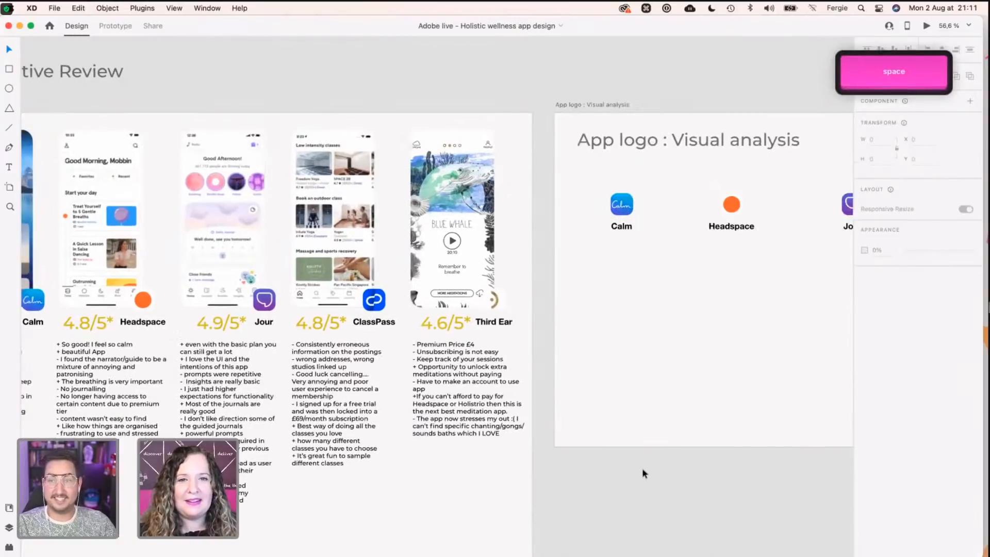
scroll(742, 461, "left", 5)
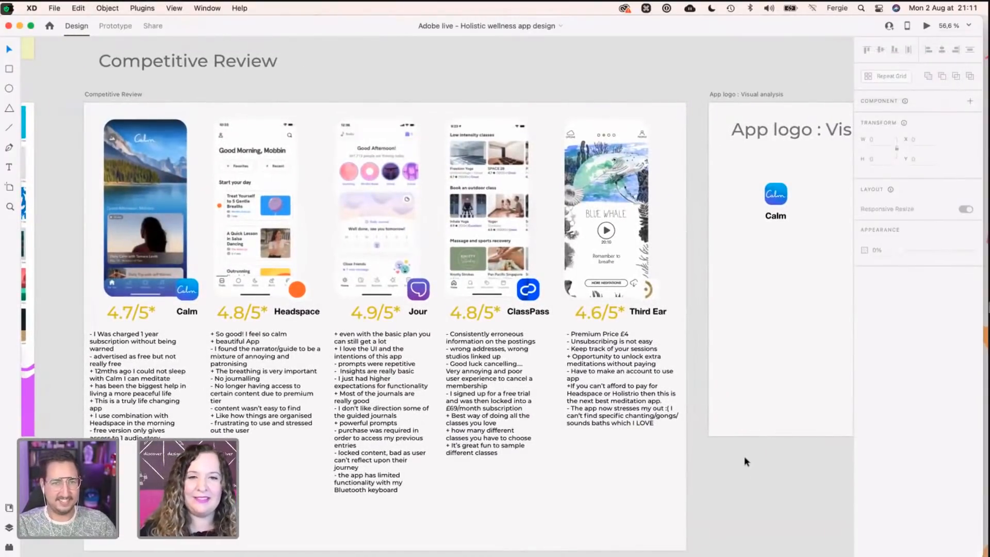
scroll(746, 458, "down", 1)
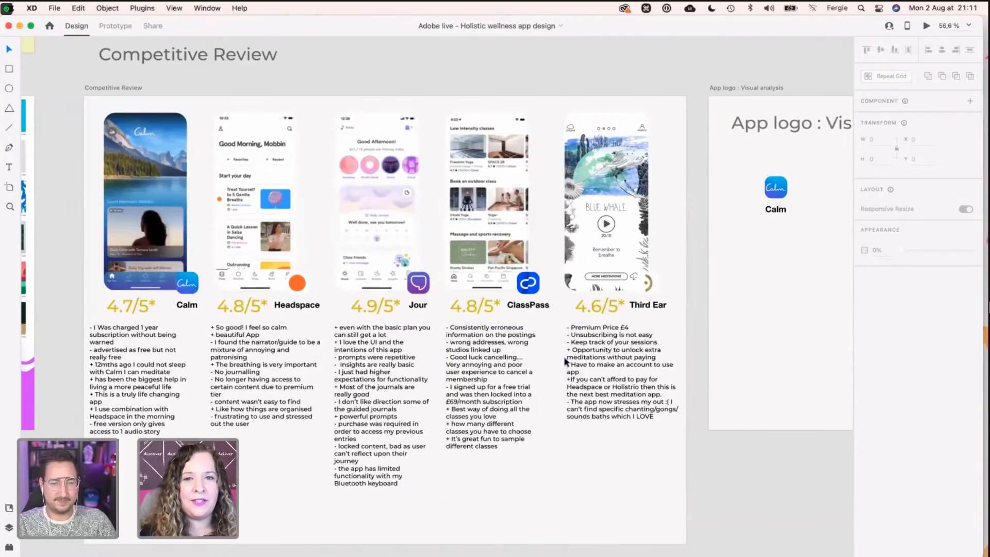
scroll(567, 358, "up", 5)
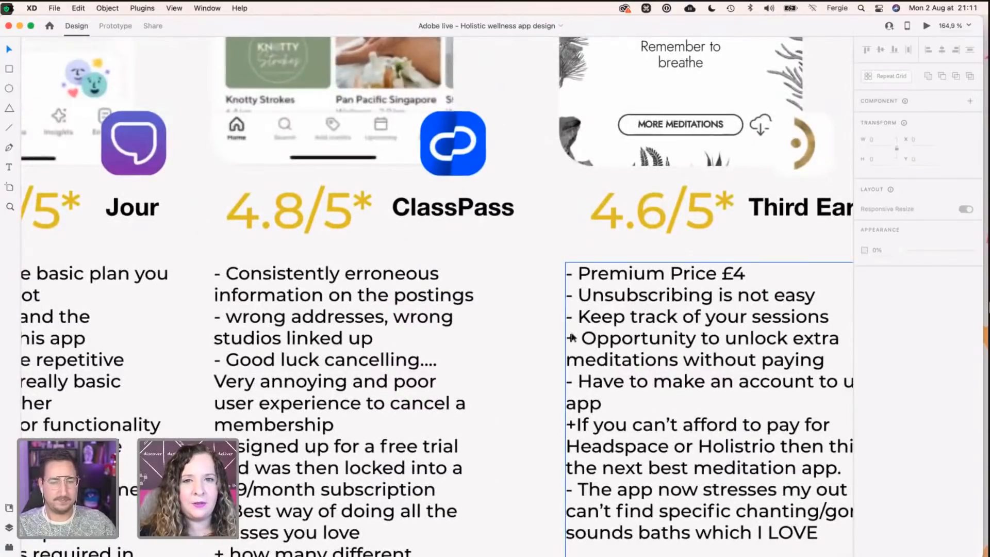
scroll(547, 289, "down", 3)
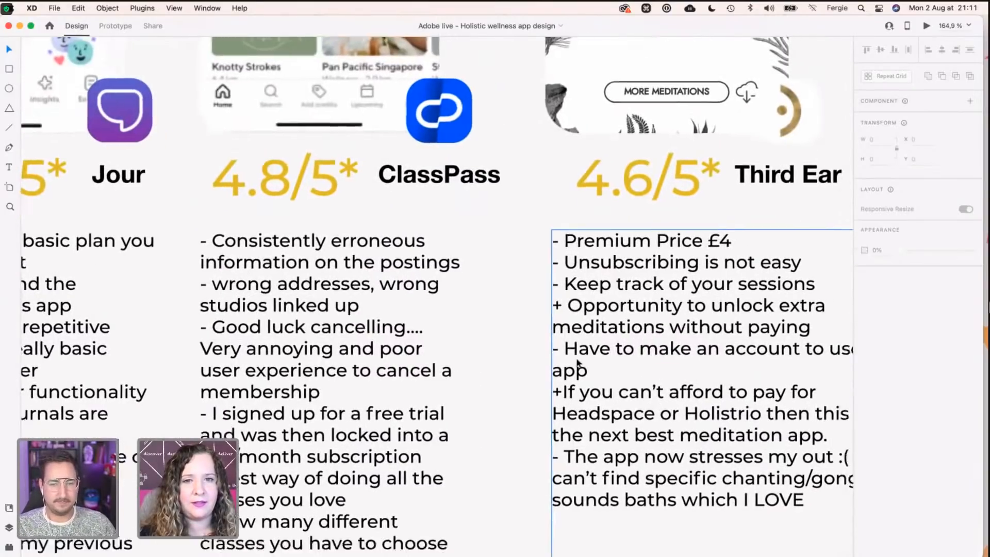
scroll(488, 390, "down", 3)
scroll(412, 397, "left", 4)
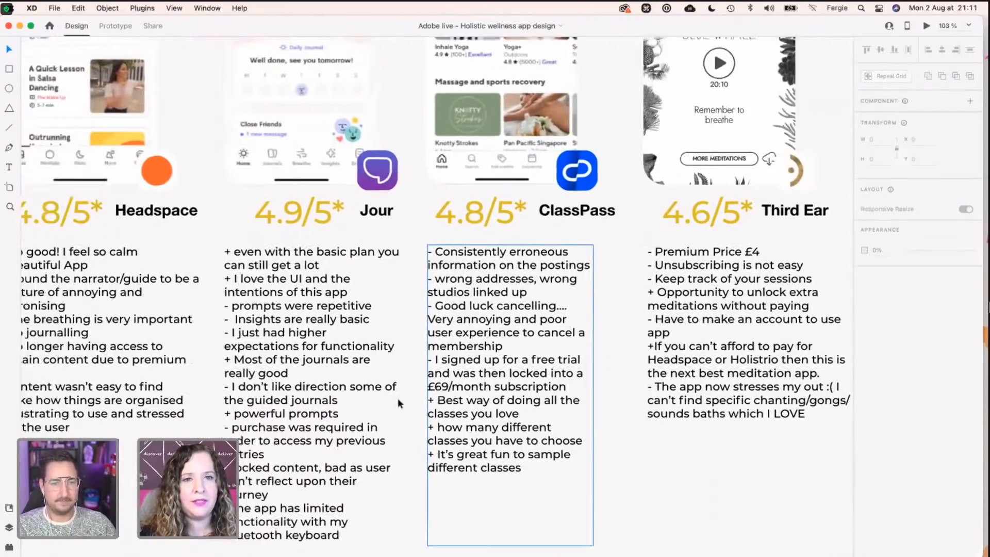
scroll(399, 404, "down", 3)
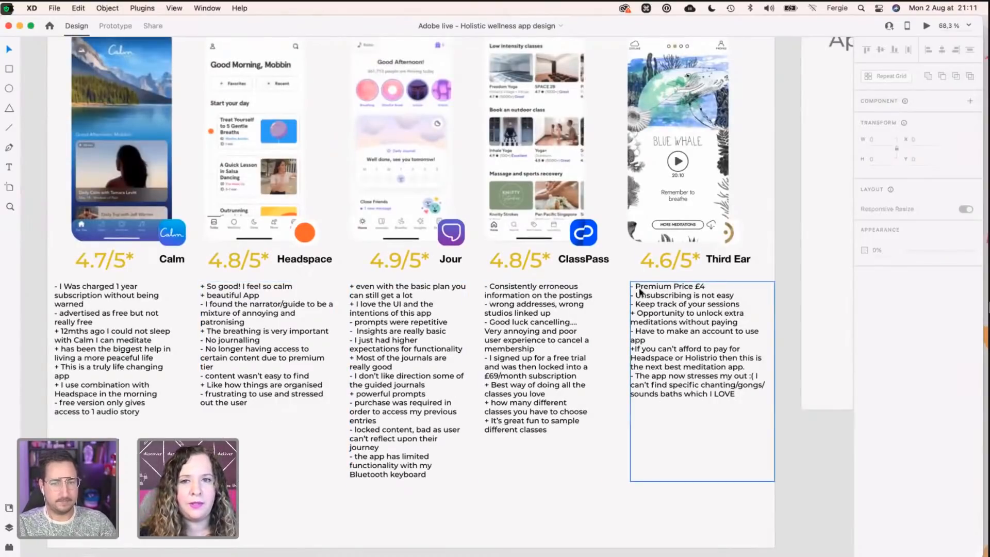
scroll(426, 415, "up", 2)
scroll(427, 415, "left", 1)
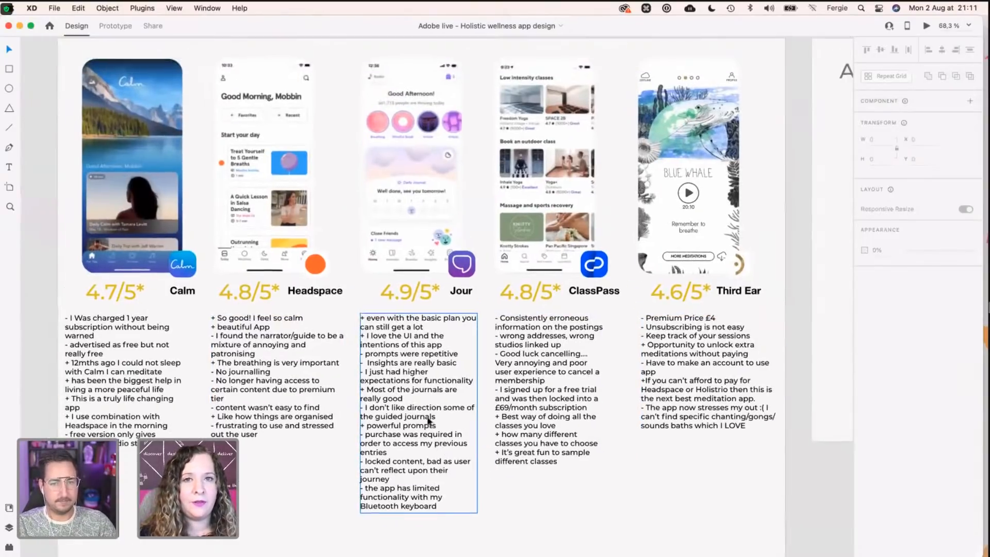
scroll(428, 420, "up", 1)
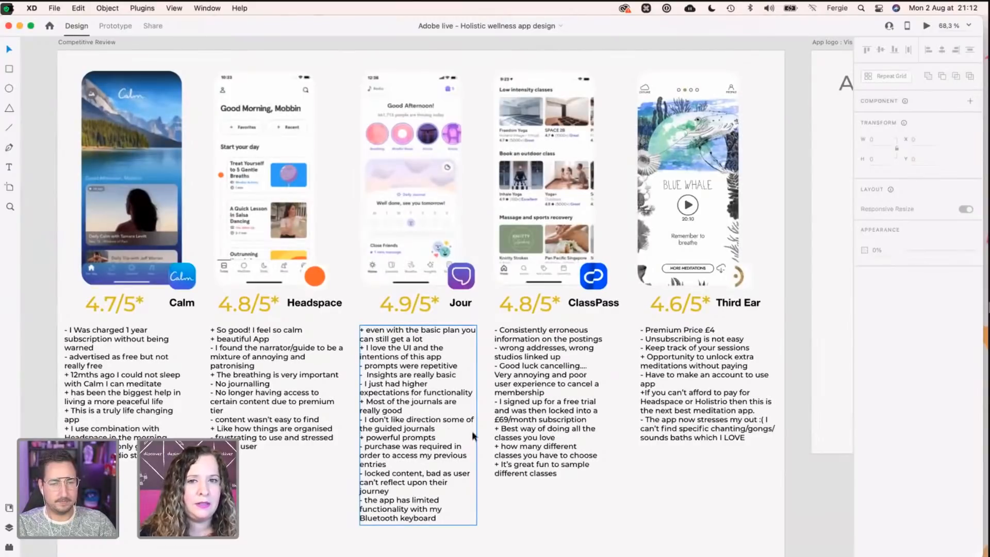
Step: Examine the Calm notes alongside the Headspace notes, comparing their positive and negative points
scroll(518, 375, "down", 3)
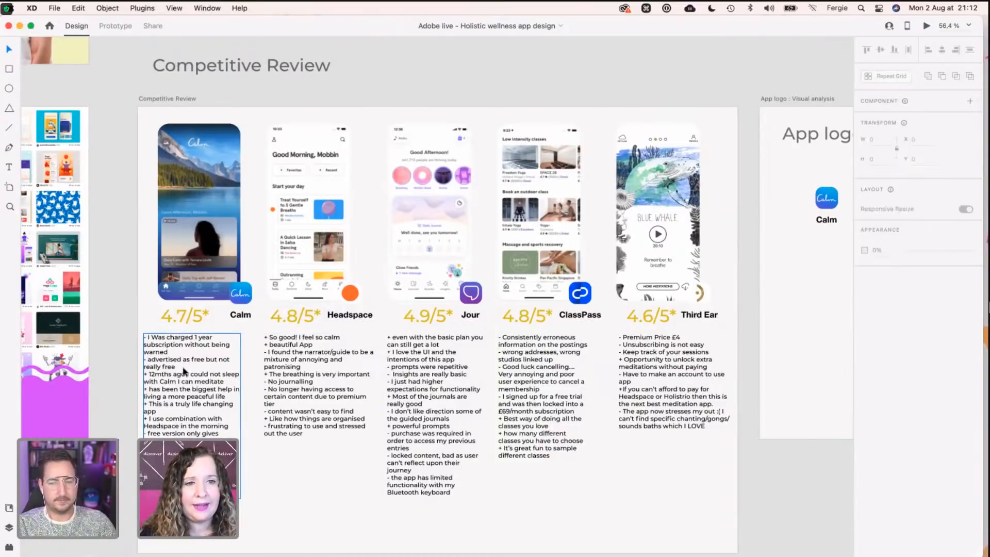
scroll(184, 371, "up", 5)
scroll(184, 377, "down", 3)
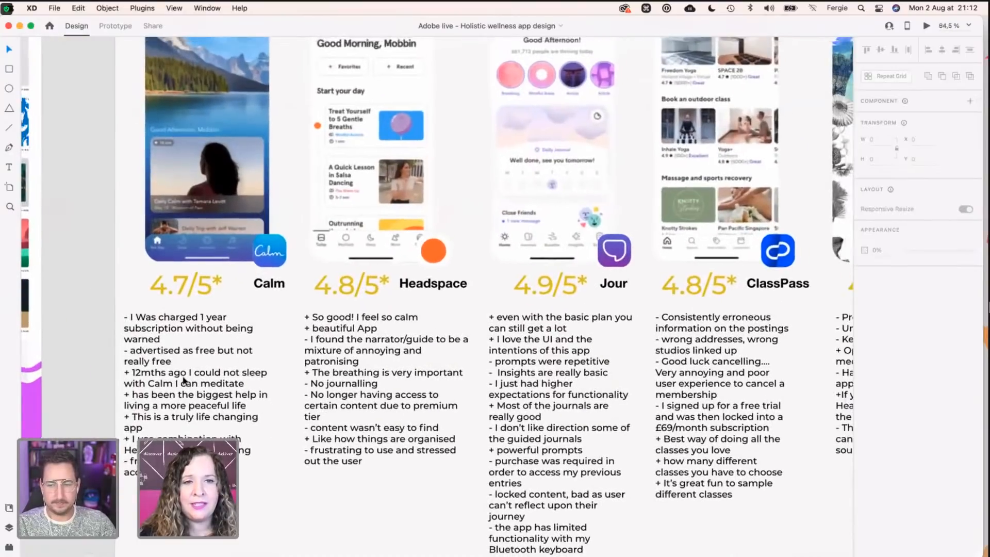
scroll(184, 381, "right", 3)
scroll(184, 381, "down", 2)
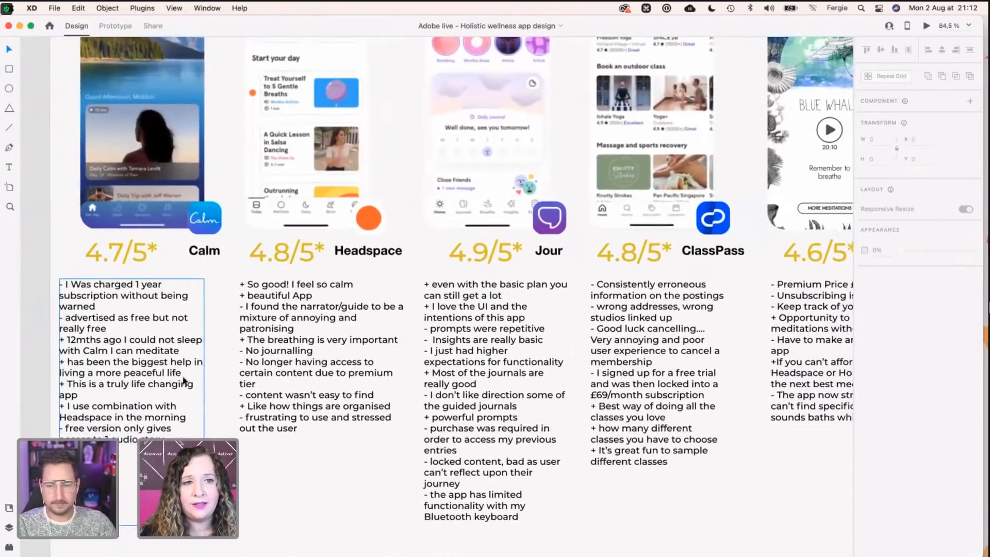
scroll(183, 380, "right", 2)
scroll(184, 380, "down", 1)
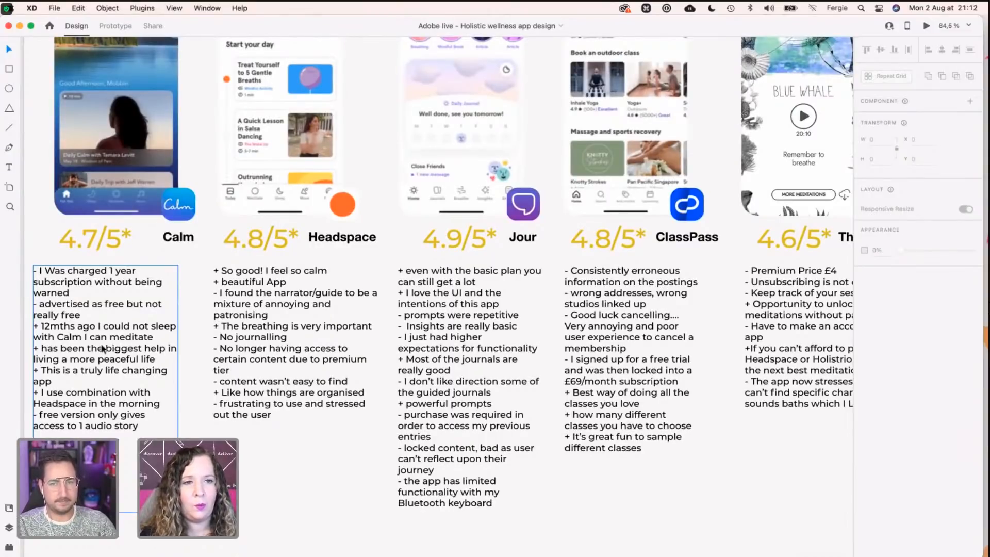
Step: Examine the Headspace, Jour, ClassPass and Third Ear notes, reading through to the end of the Jour list
scroll(108, 339, "right", 5)
scroll(108, 339, "up", 1)
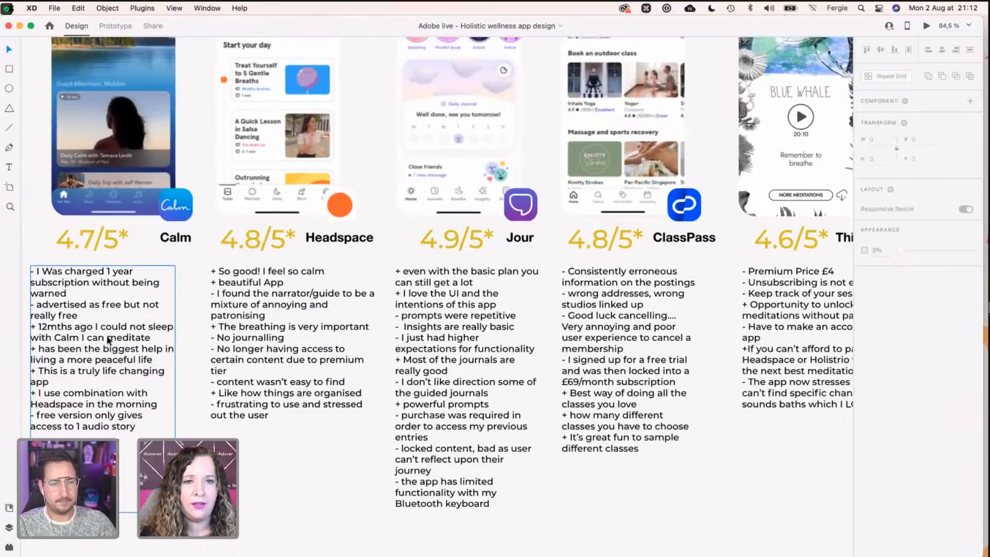
scroll(108, 340, "right", 1)
scroll(109, 340, "down", 1)
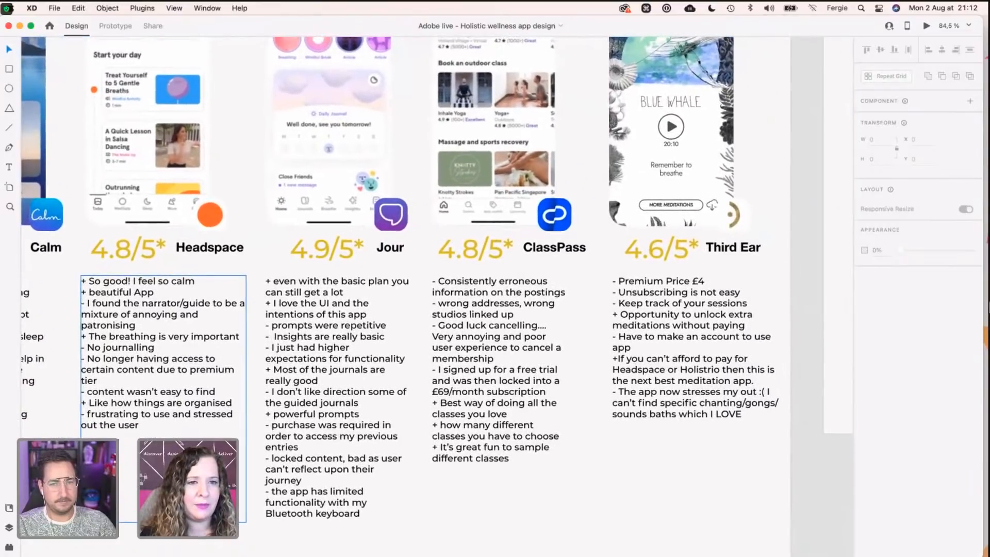
scroll(223, 546, "down", 3)
scroll(223, 545, "left", 1)
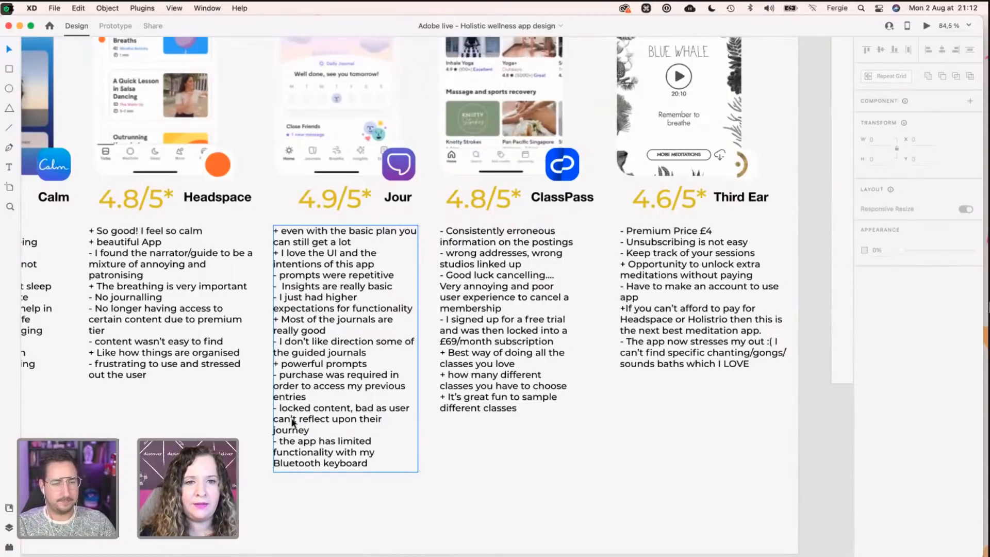
scroll(293, 422, "down", 2)
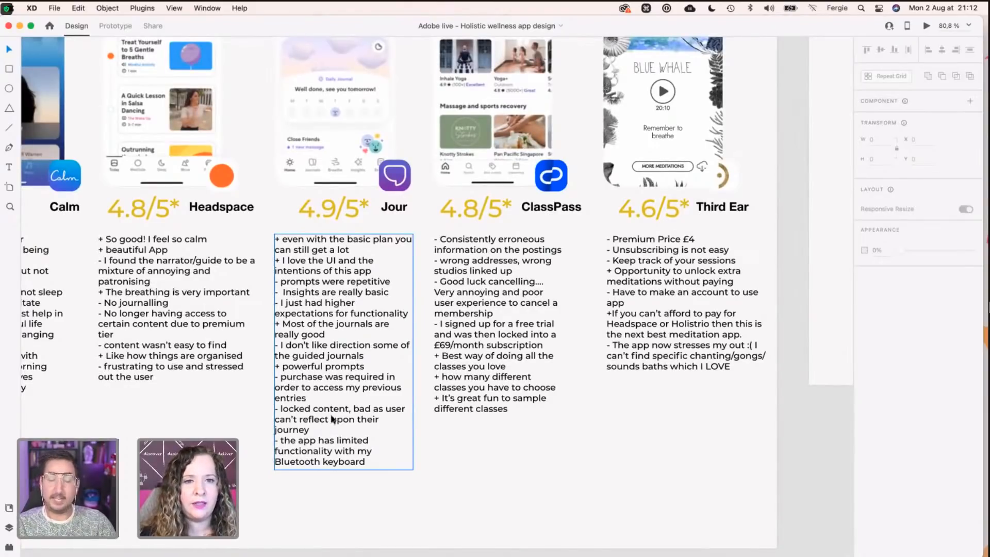
Step: Move all five review note blocks on the Competitive Review artboard down together to a Y position of 796
scroll(330, 420, "down", 3)
scroll(331, 418, "down", 5)
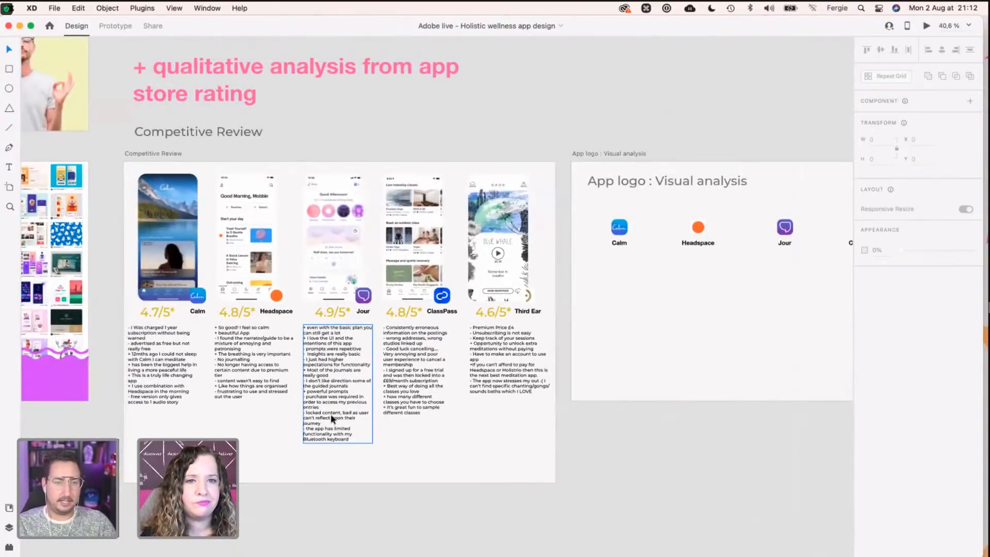
left_click_drag(502, 482, 159, 367)
Step: Move the five star ratings down together to a Y position of 701, between the app names and the notes
left_click(172, 312)
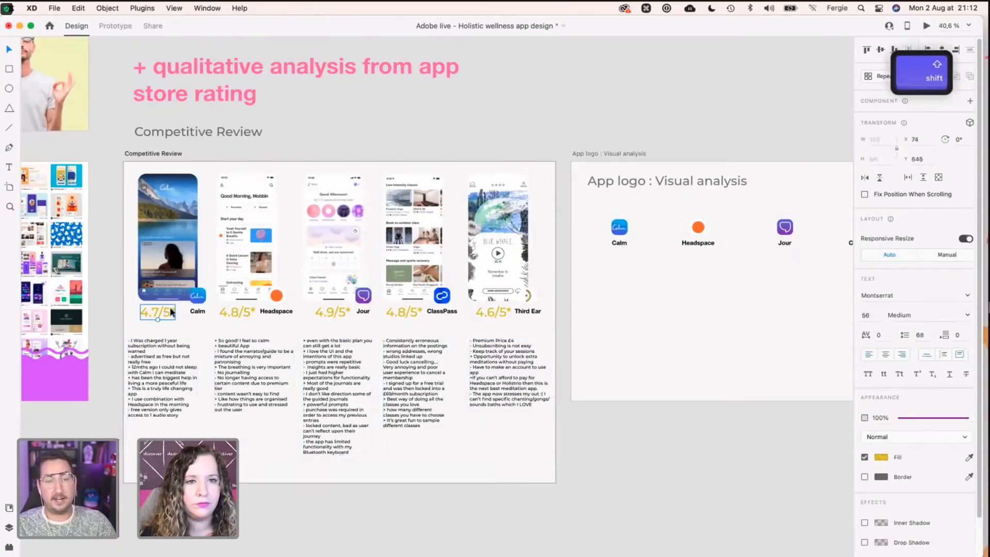
left_click(236, 309, "shift")
left_click(330, 311, "shift")
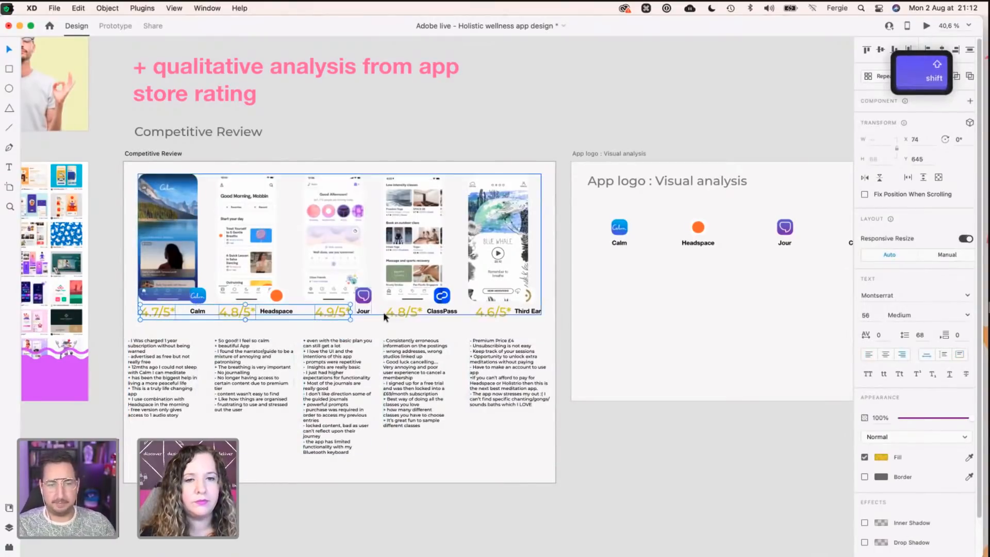
left_click(383, 311, "shift")
left_click(479, 314, "shift")
left_click_drag(479, 314, 482, 328)
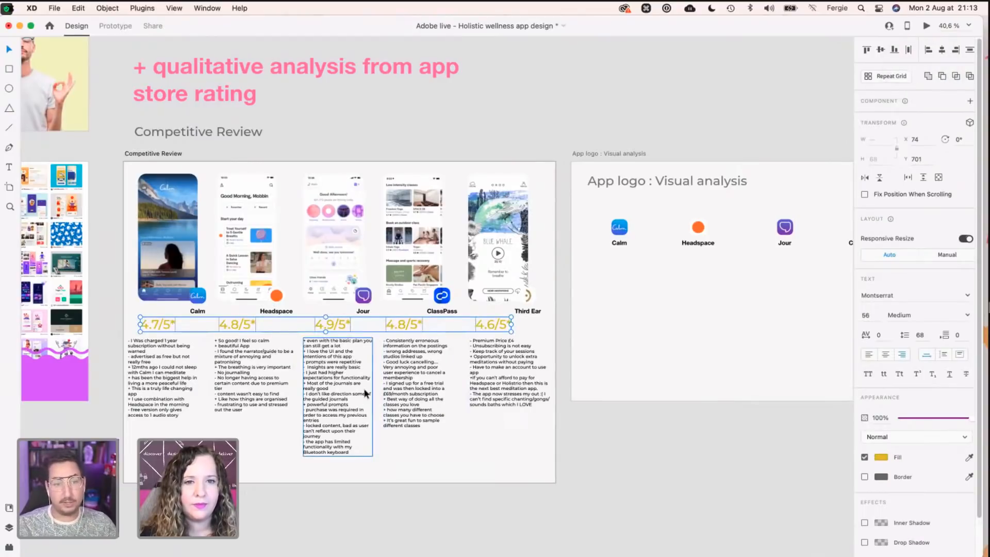
Step: Examine the rearranged ratings and compare the review notes of all five apps from Calm through to Third Ear
scroll(365, 393, "up", 5)
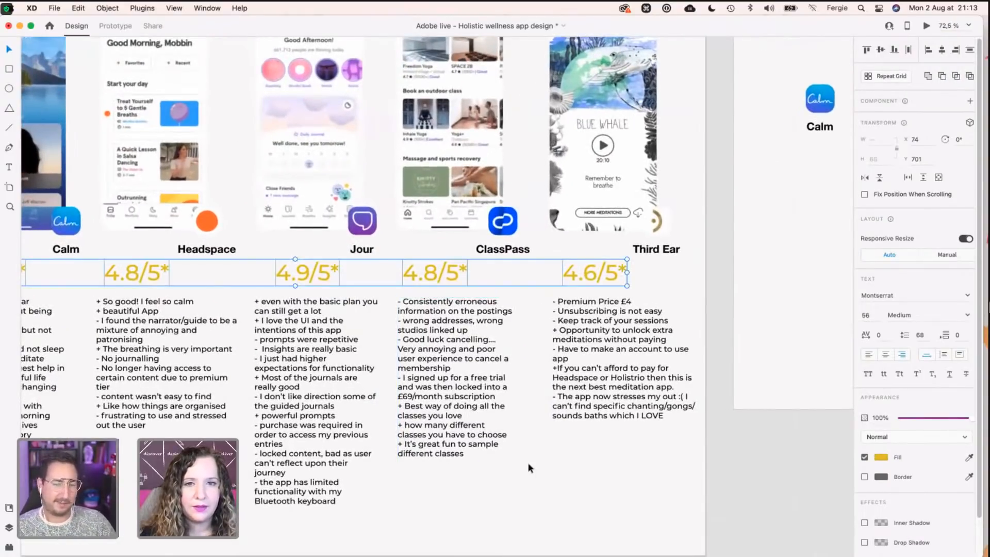
left_click(610, 478)
scroll(610, 478, "left", 3)
scroll(609, 477, "down", 1)
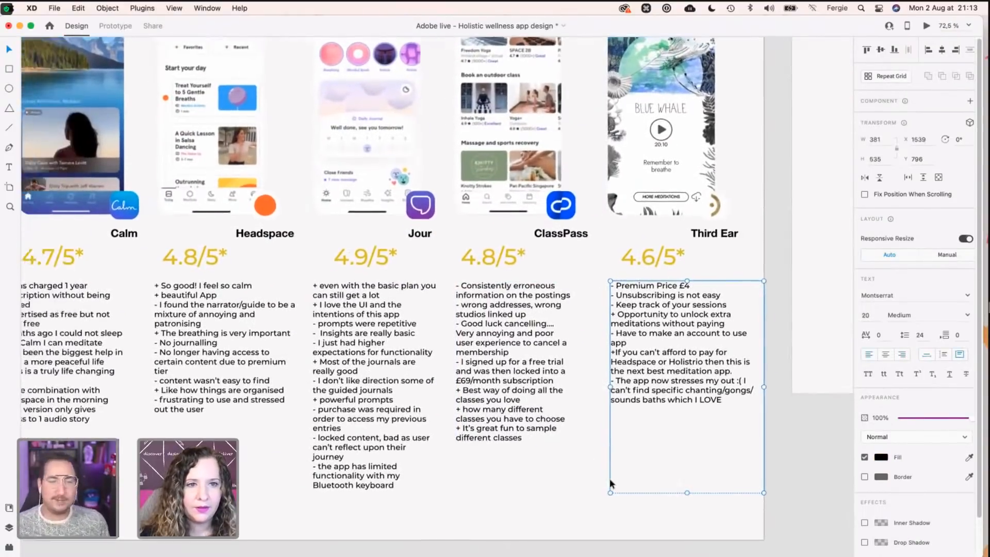
scroll(609, 483, "left", 3)
scroll(610, 483, "down", 1)
scroll(610, 483, "right", 1)
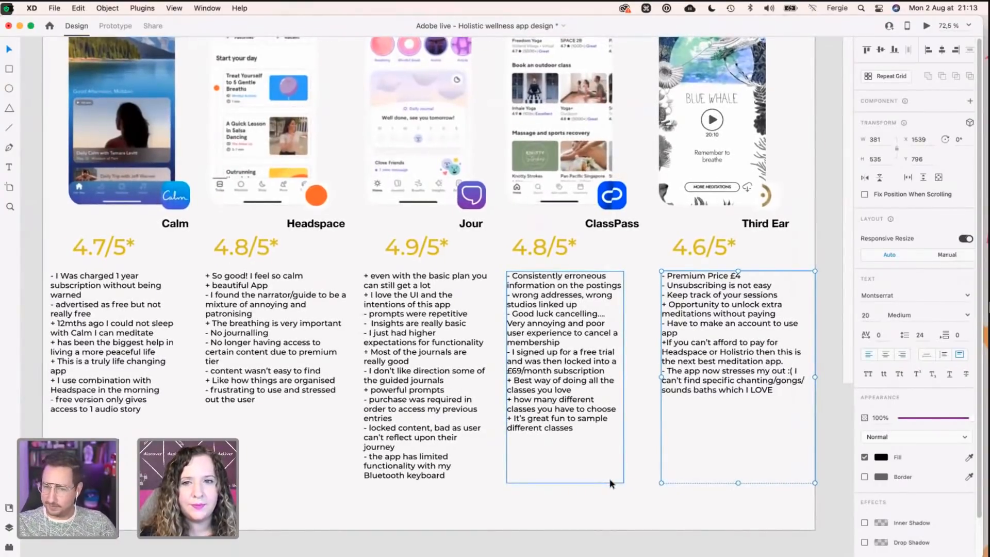
scroll(610, 483, "up", 1)
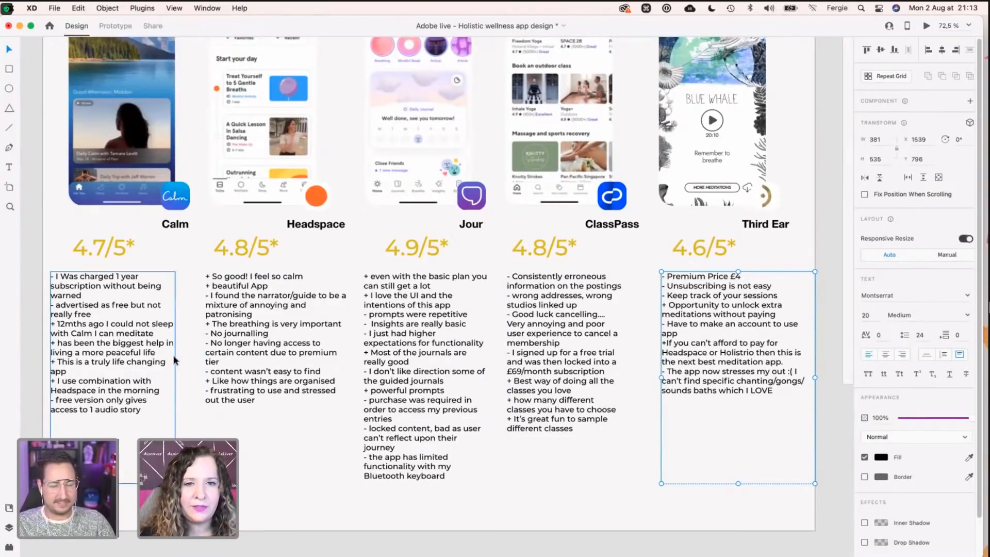
scroll(174, 360, "up", 5)
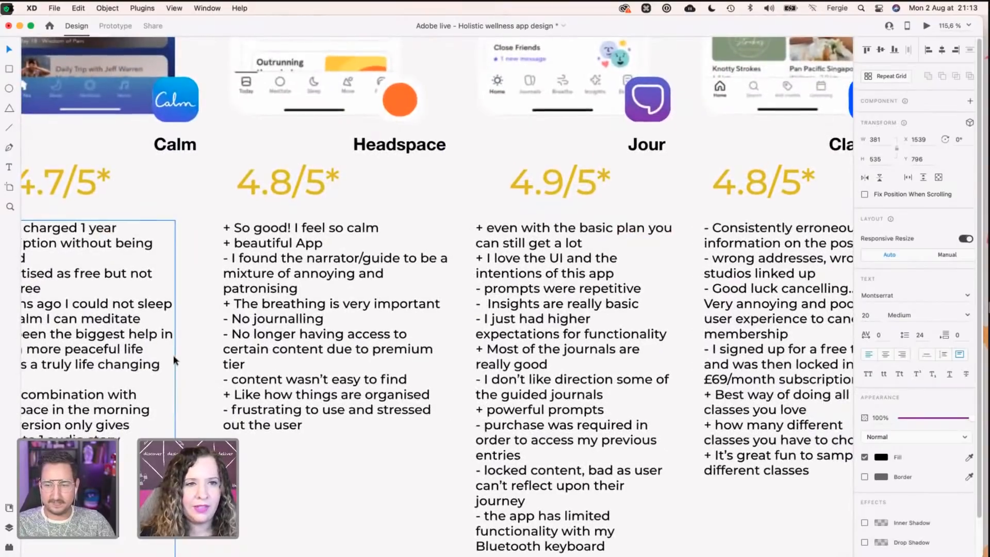
scroll(174, 359, "left", 4)
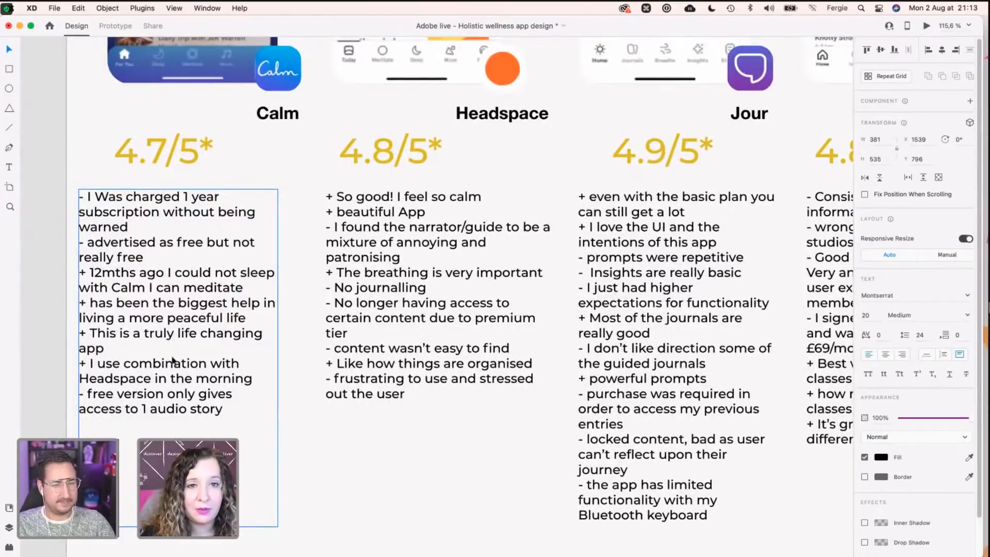
scroll(175, 360, "right", 3)
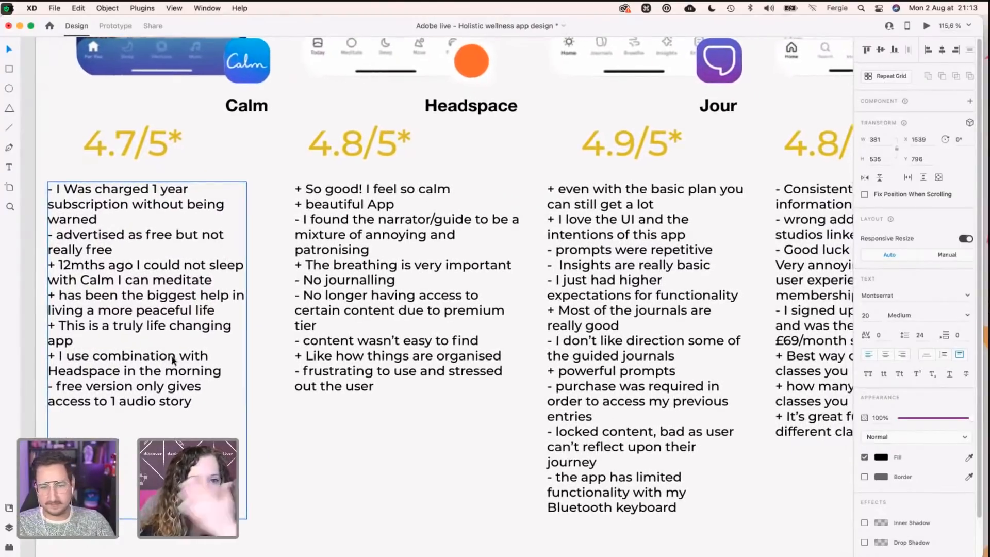
scroll(173, 360, "right", 4)
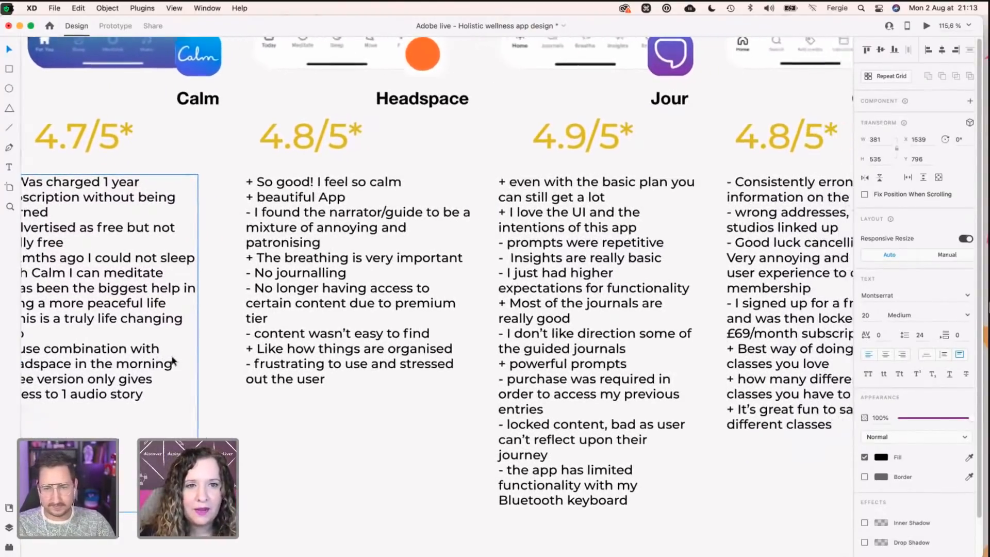
scroll(171, 354, "right", 8)
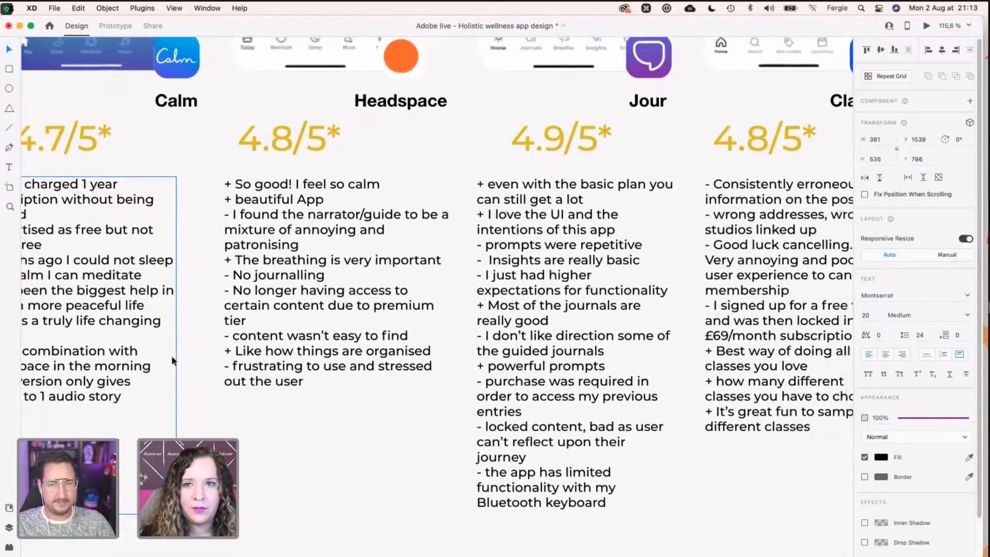
scroll(172, 359, "right", 13)
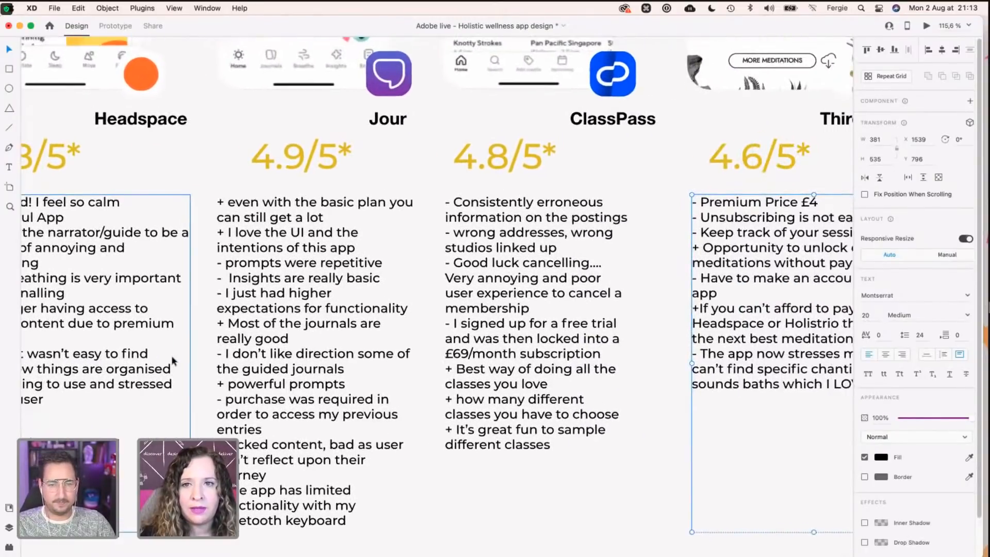
scroll(173, 359, "right", 3)
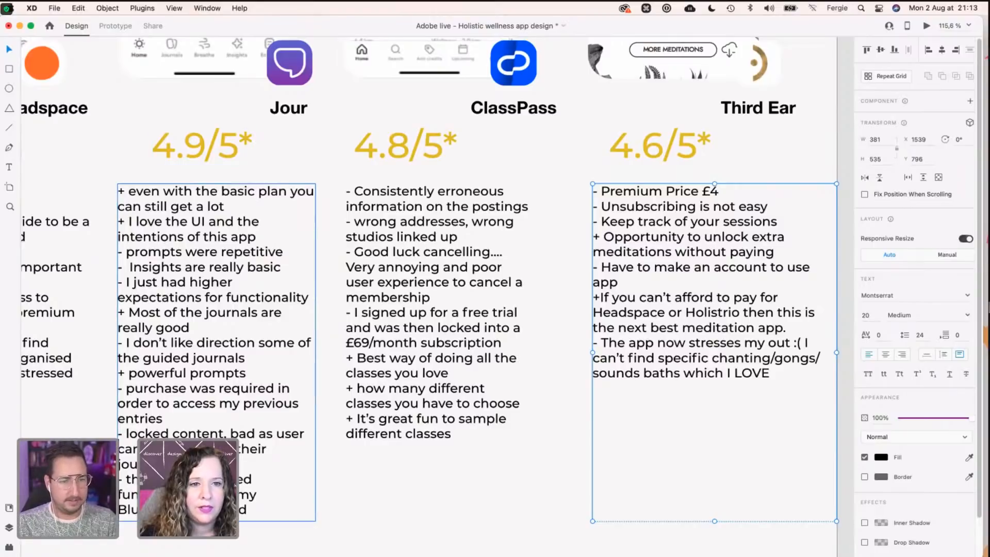
Step: Fit the Jour notes box to its text height, add the line "- NOT Accessible" at its end, and deselect it
left_click(216, 330)
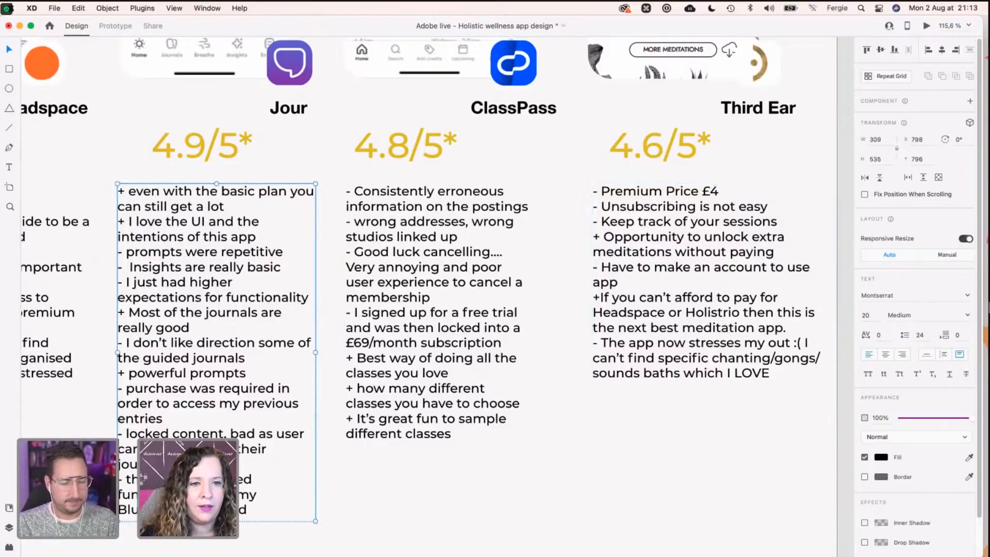
double_click(217, 522)
scroll(432, 296, "down", 2)
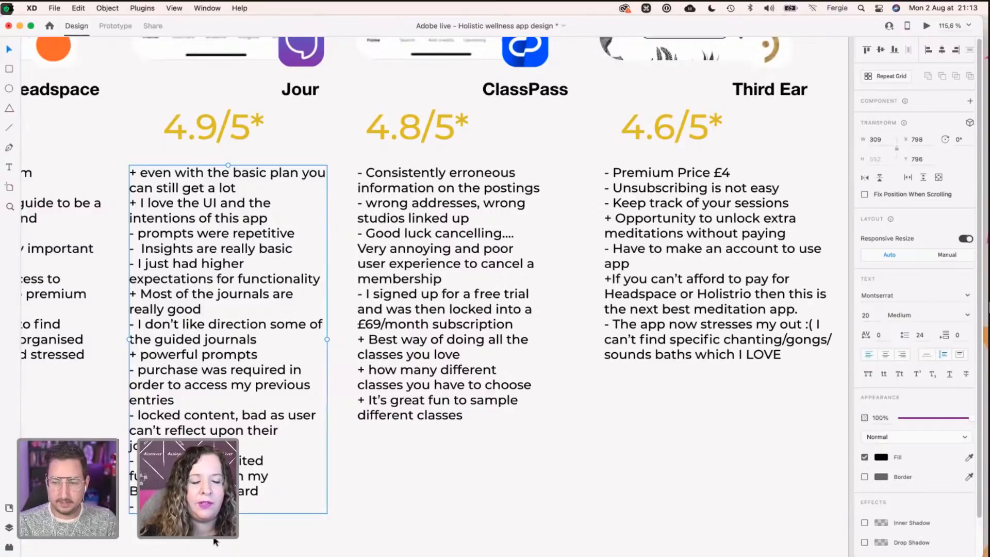
scroll(214, 453, "down", 5)
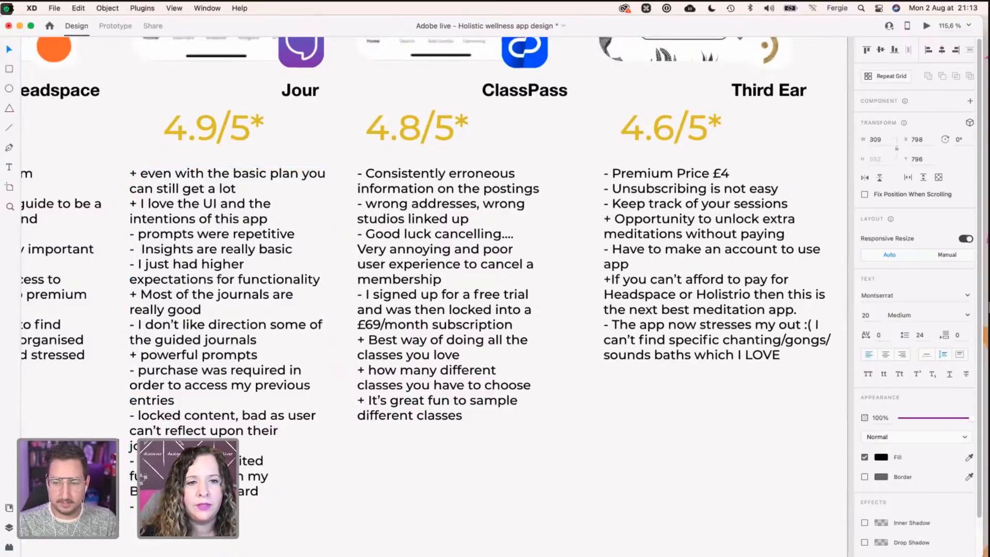
scroll(214, 454, "up", 2)
scroll(214, 454, "left", 2)
scroll(265, 507, "down", 2)
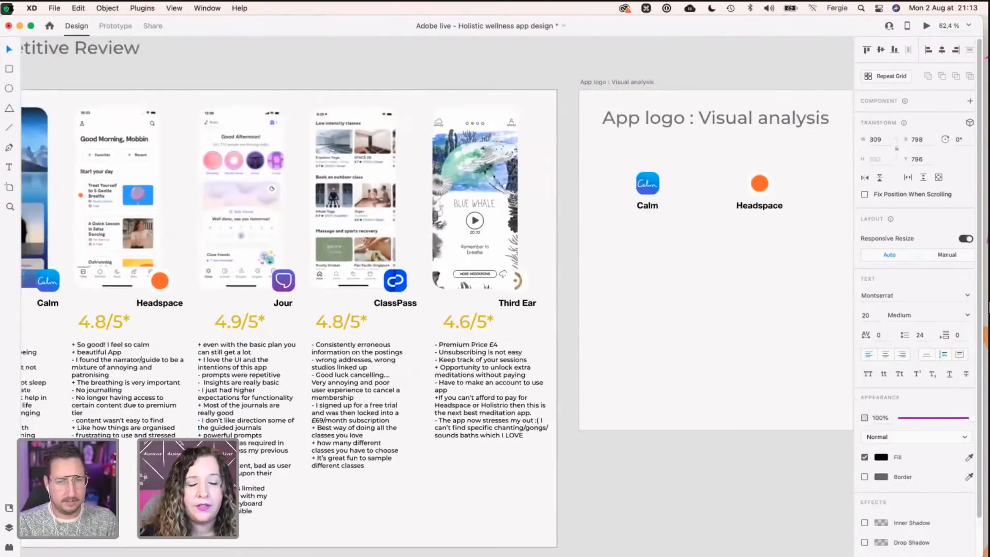
scroll(266, 508, "left", 3)
scroll(265, 507, "down", 1)
scroll(443, 283, "left", 1)
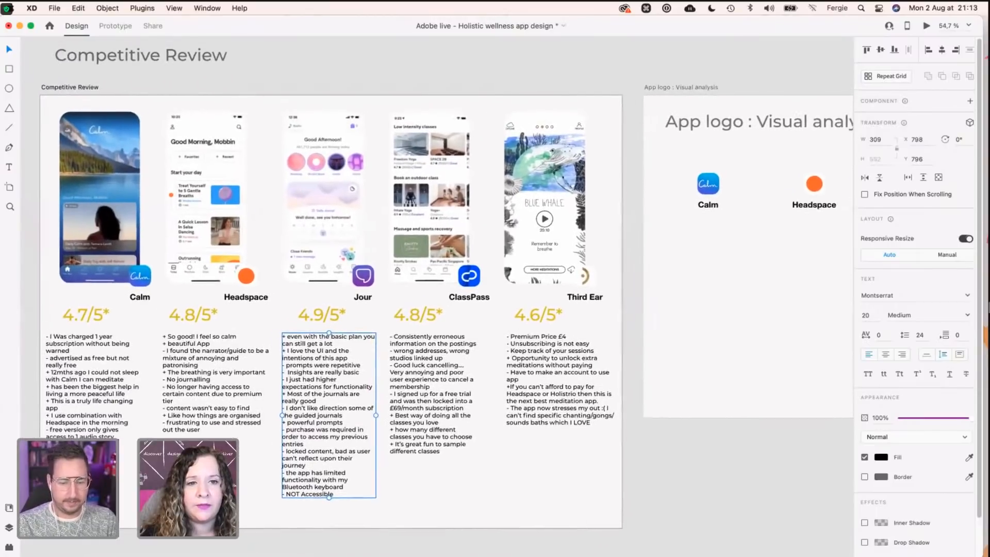
scroll(443, 282, "right", 1)
scroll(443, 283, "left", 1)
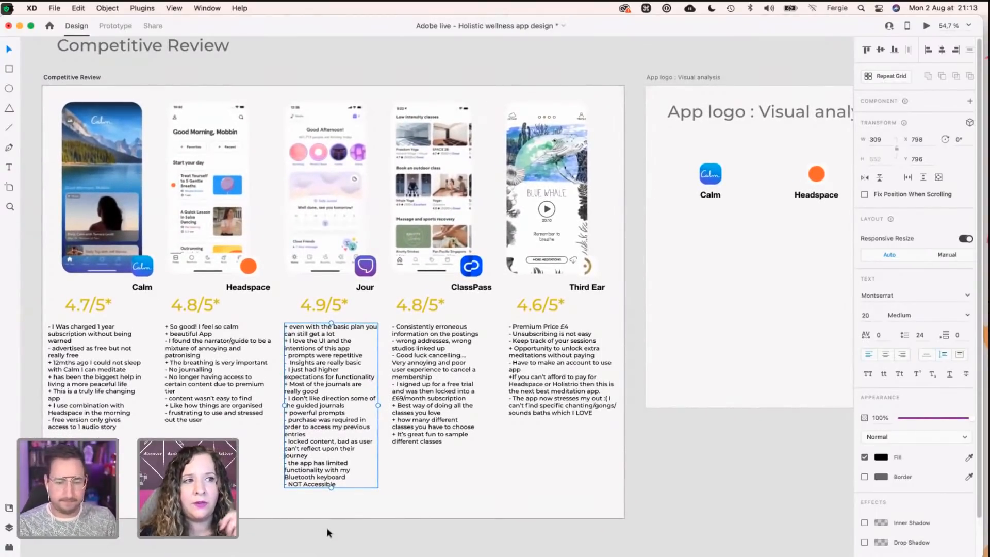
left_click(327, 527)
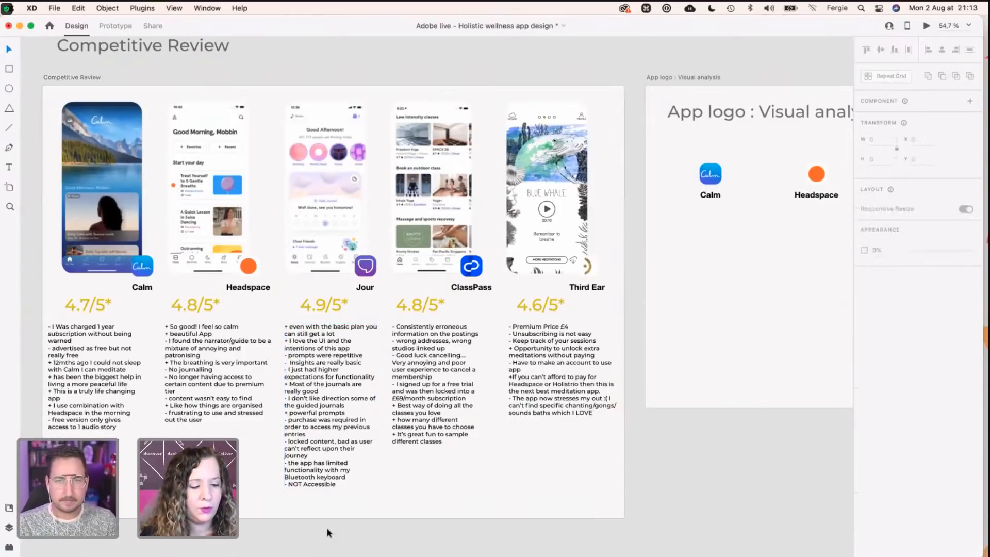
Step: Examine the app logos on the App logo : Visual analysis artboard and the feature list on the Feature Comparison artboard
scroll(692, 428, "right", 8)
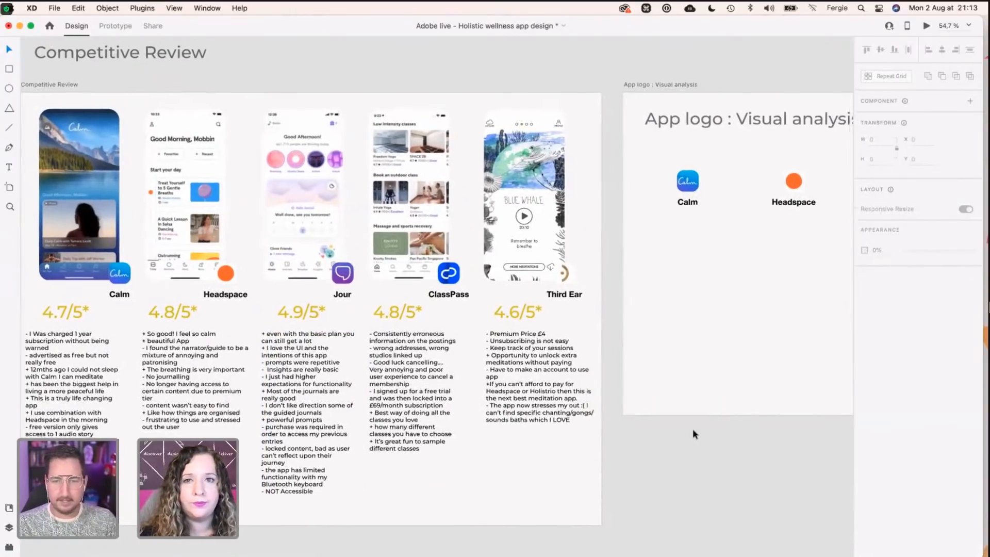
scroll(694, 433, "down", 5)
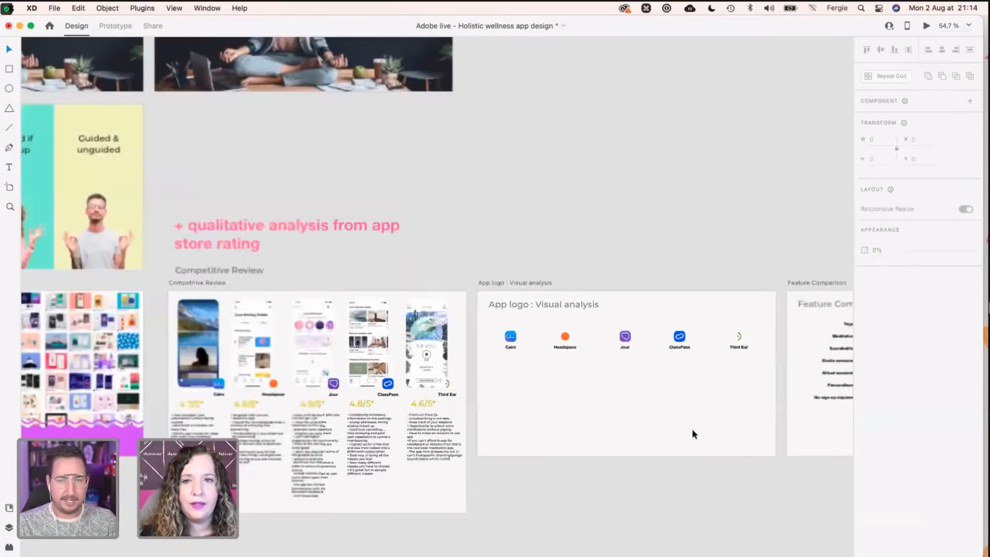
scroll(692, 432, "right", 4)
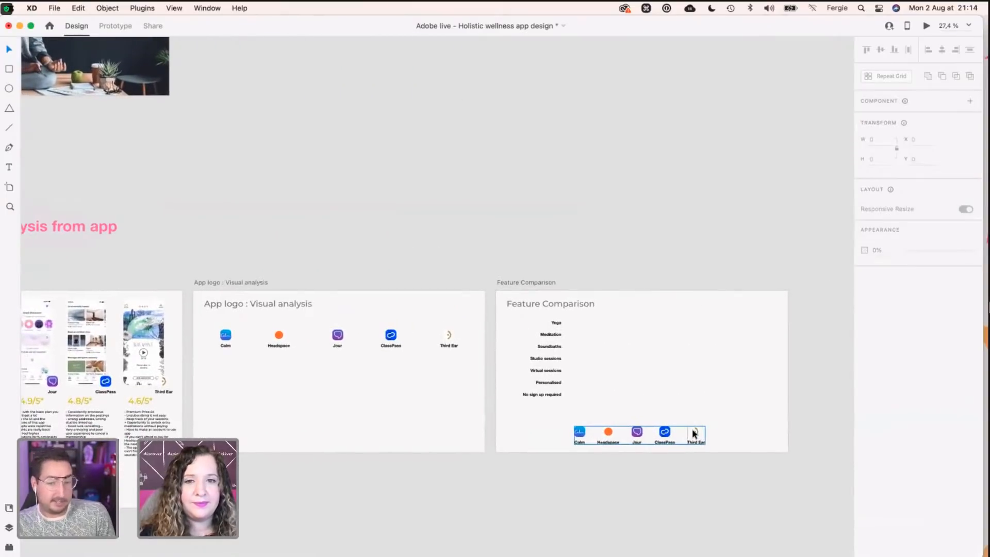
scroll(332, 342, "up", 5)
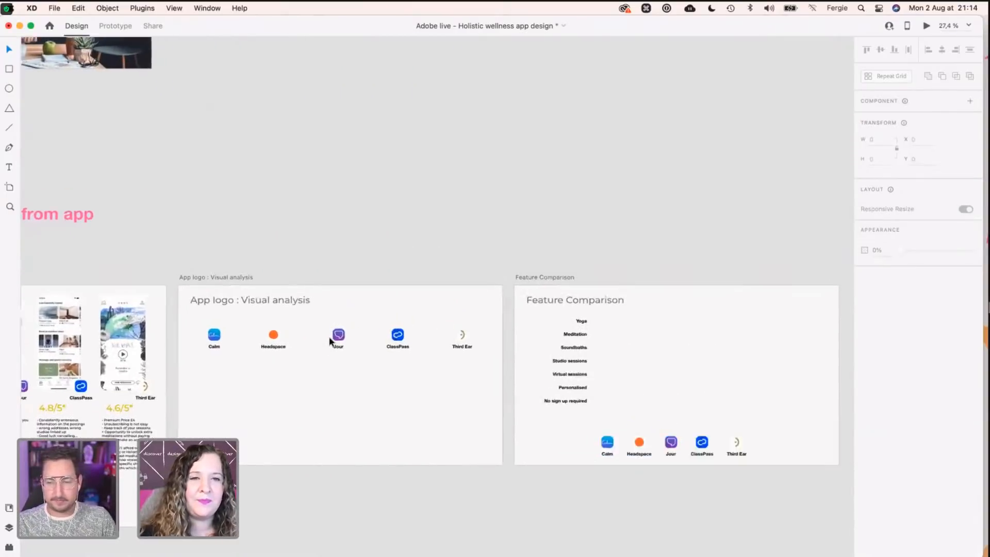
scroll(330, 342, "down", 4)
scroll(331, 342, "left", 4)
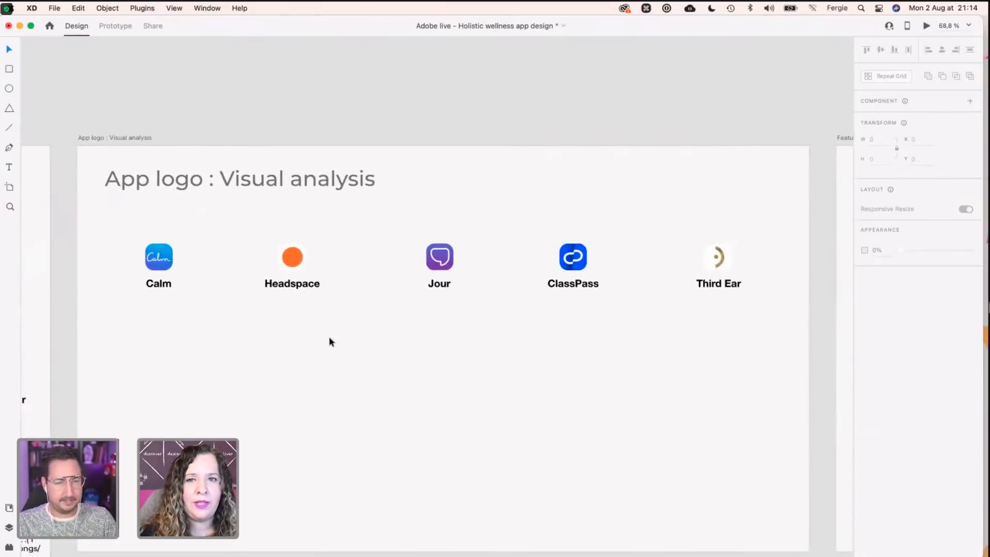
scroll(331, 341, "down", 2)
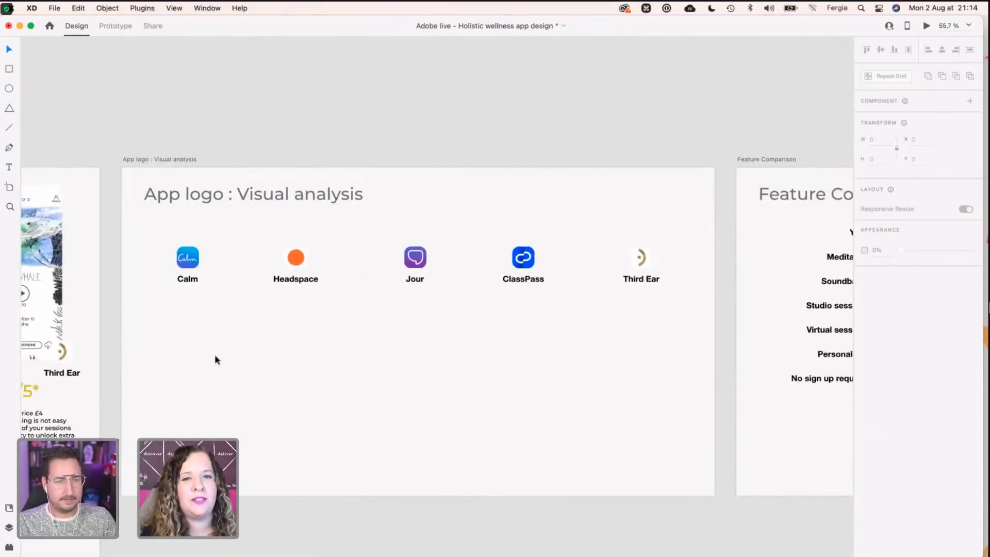
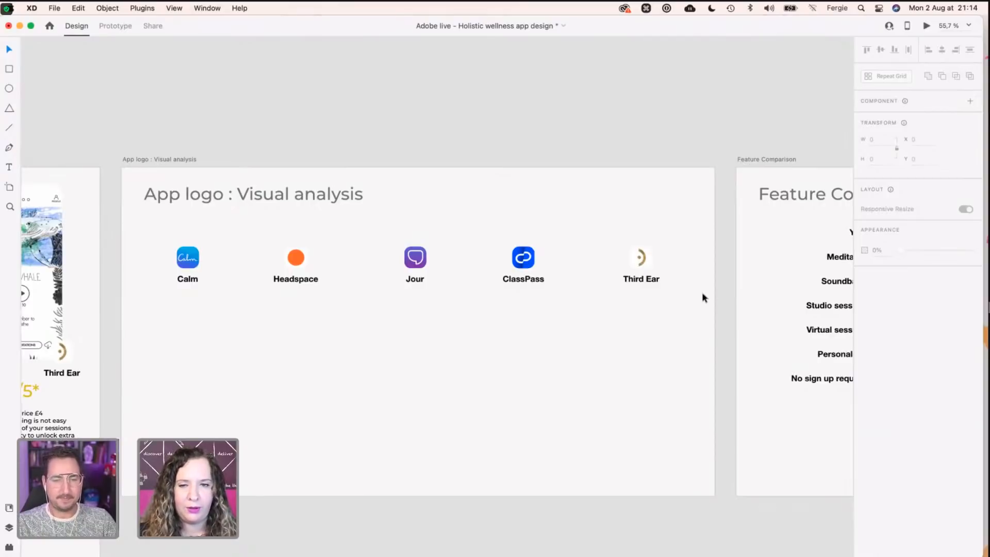
scroll(704, 302, "down", 5)
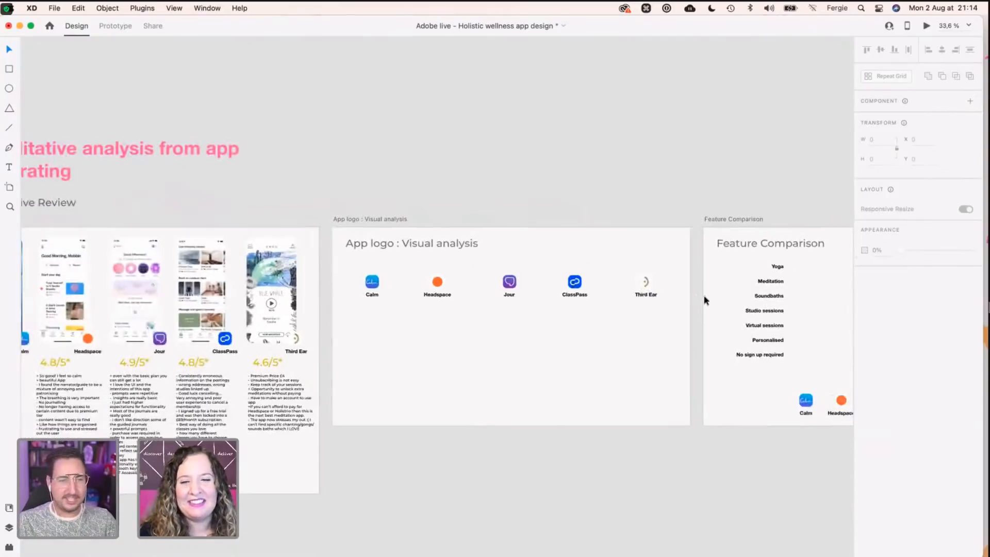
scroll(705, 300, "right", 3)
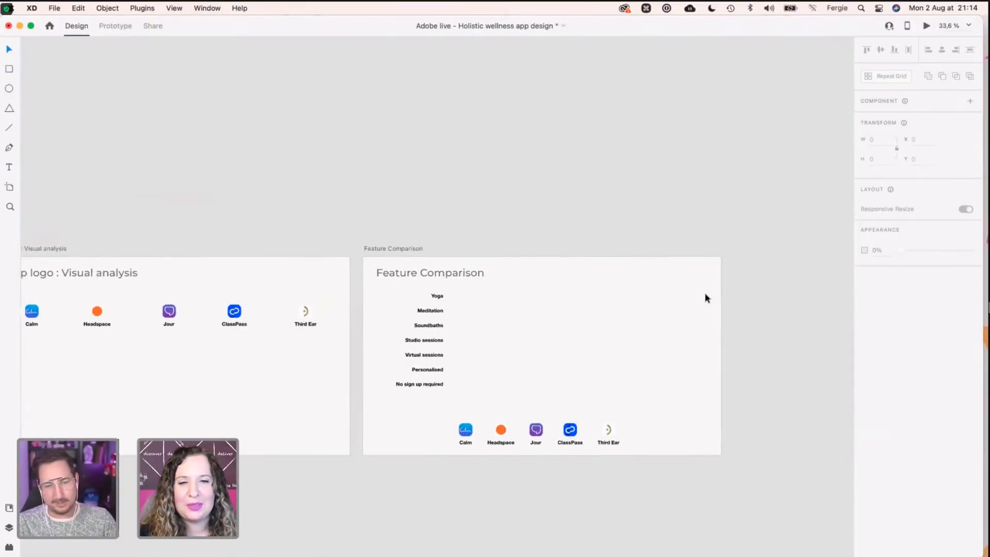
Step: Open the Icons 4 Design plugin from the plugin list and search its icons for "check"
scroll(706, 299, "up", 3)
scroll(705, 297, "down", 2)
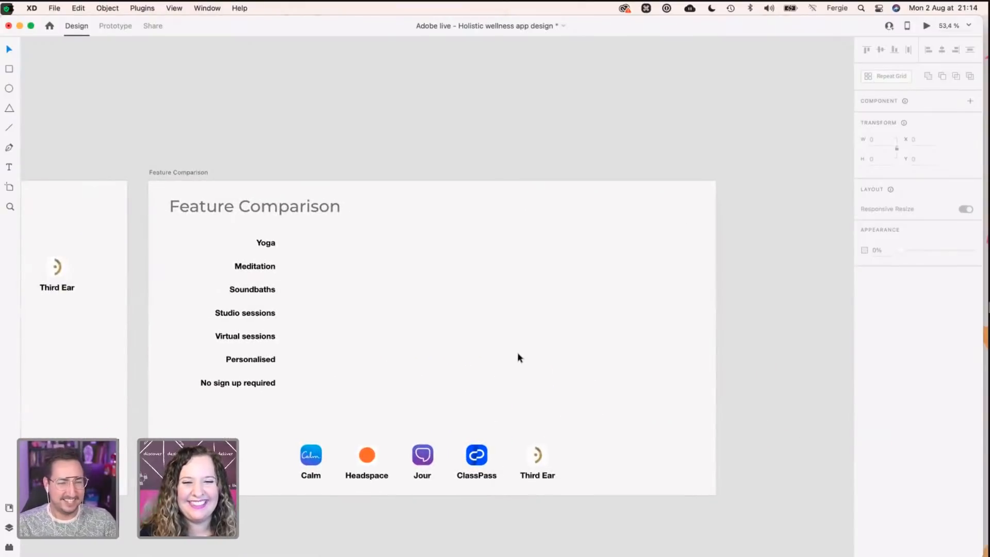
scroll(517, 353, "up", 3)
scroll(518, 354, "up", 3)
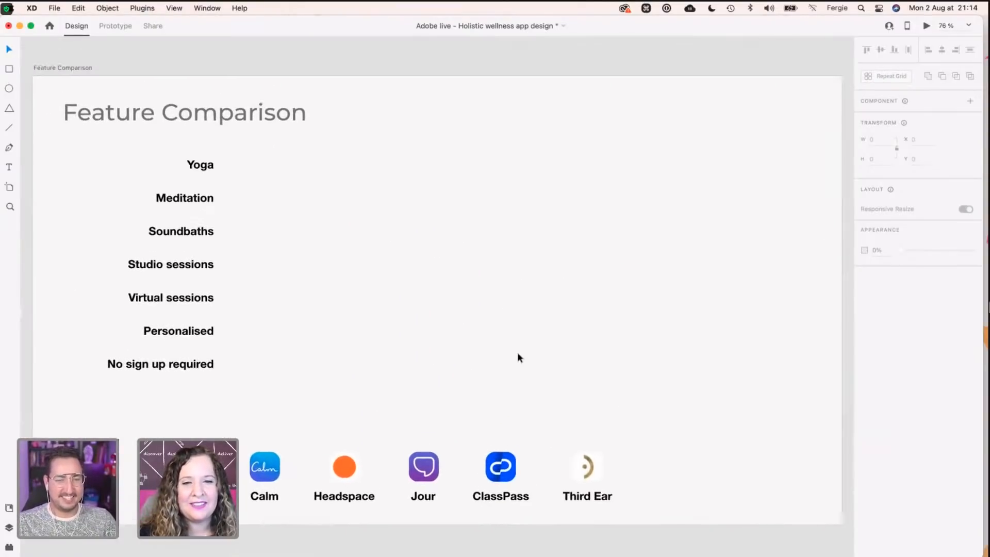
scroll(517, 354, "left", 1)
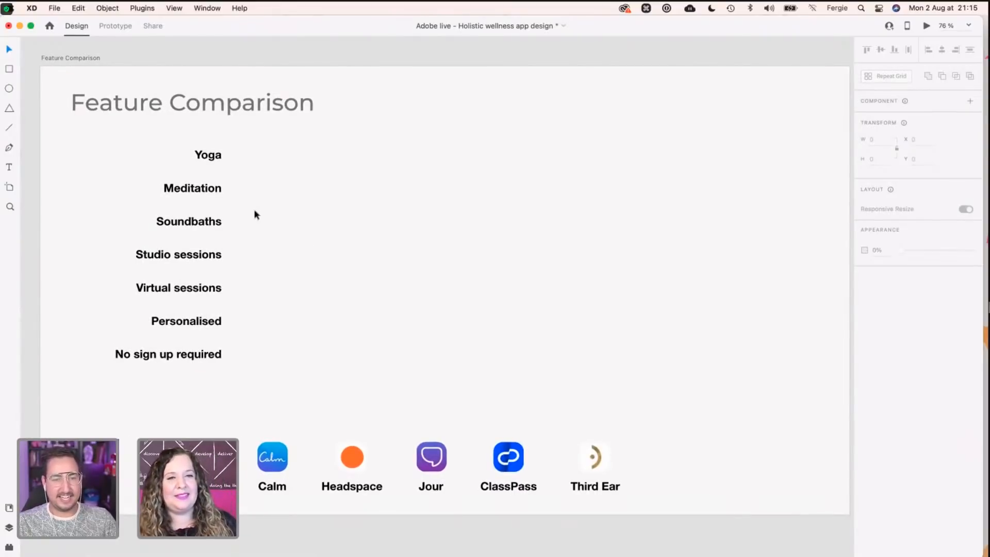
key("shift+super+p")
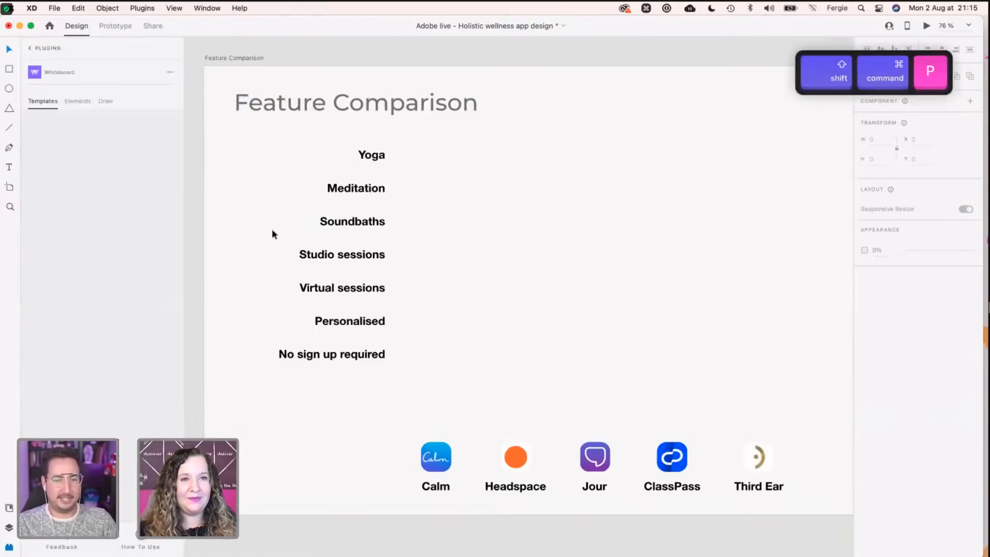
left_click(27, 47)
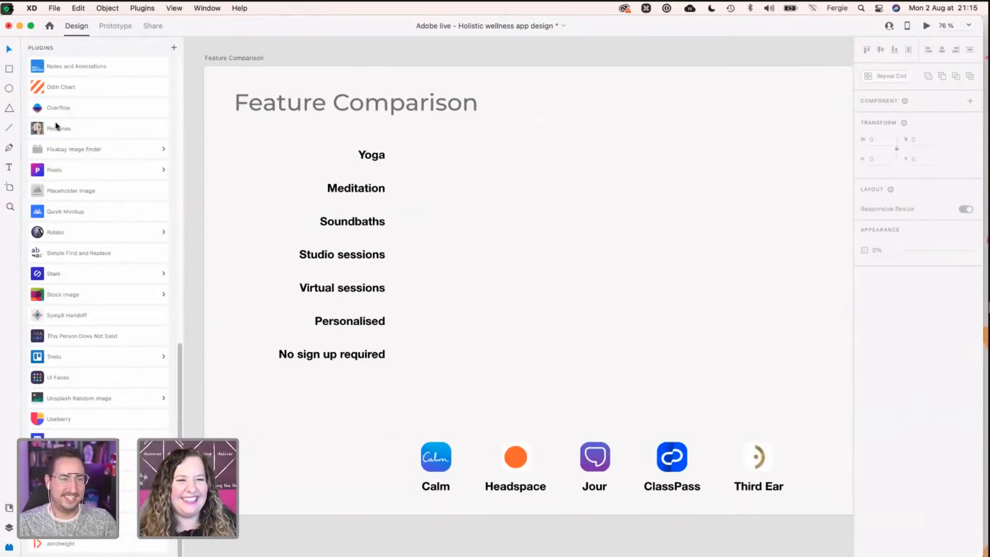
scroll(98, 298, "up", 2)
scroll(98, 298, "up", 5)
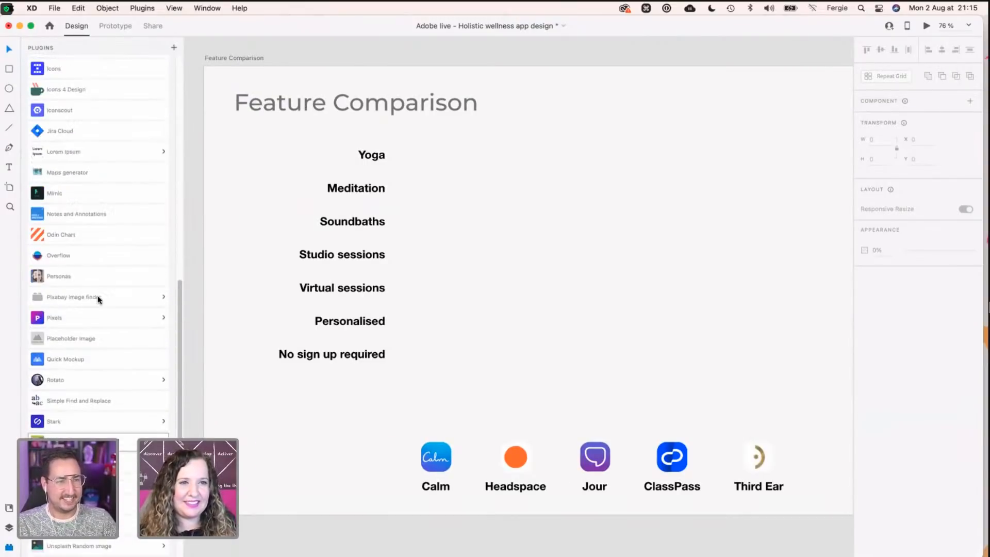
left_click(101, 240)
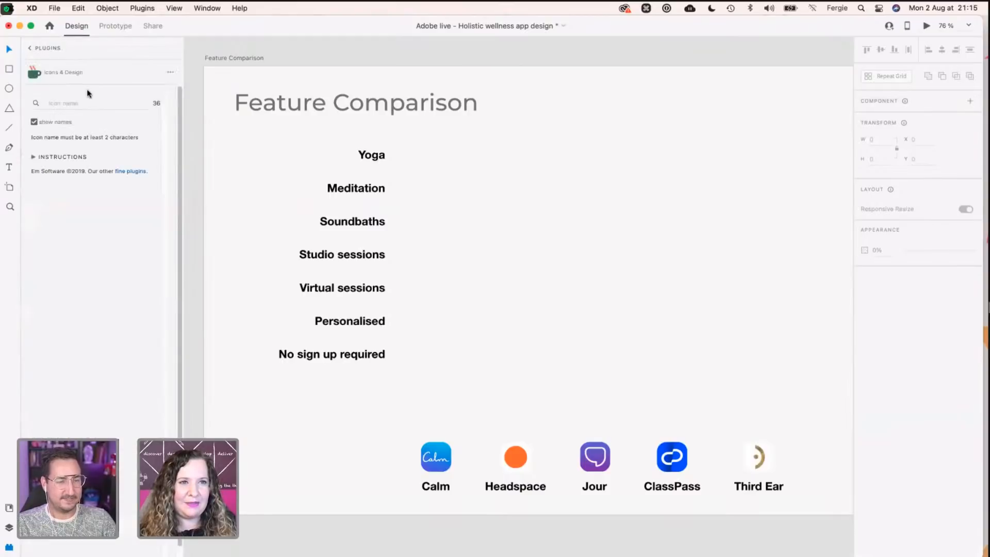
left_click(88, 102)
type("check")
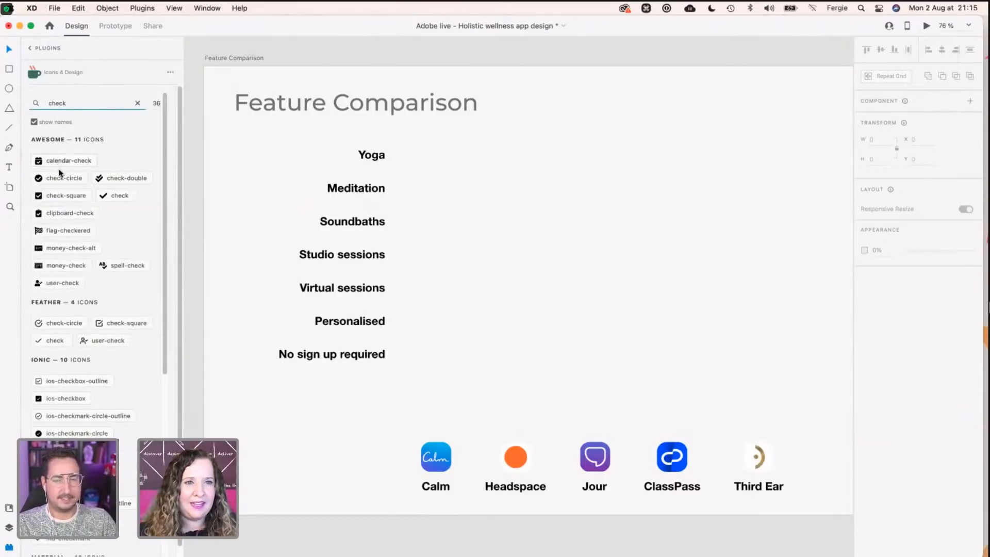
Step: Insert the Awesome check-circle icon and cut it from the pasteboard beside the INTRO heading
left_click(56, 181)
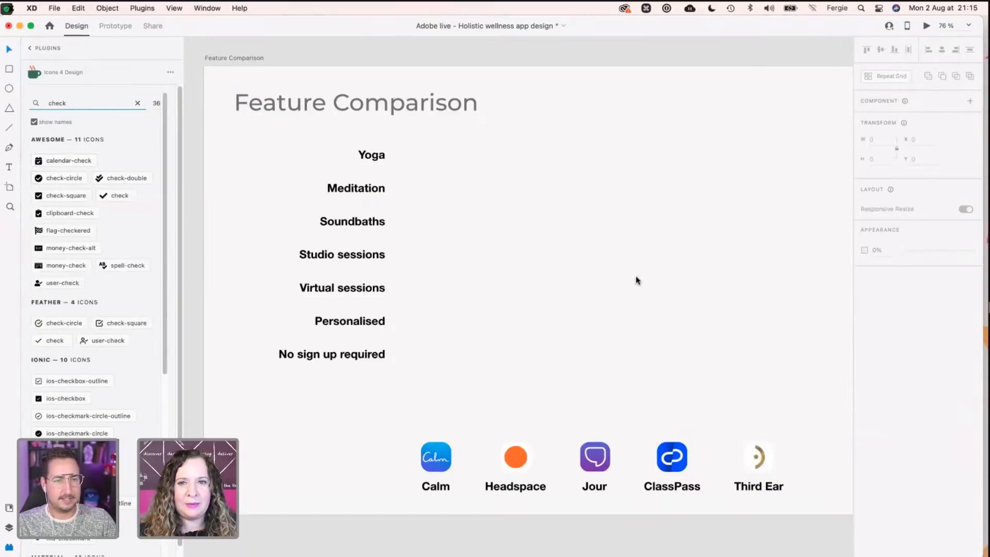
left_click(56, 183)
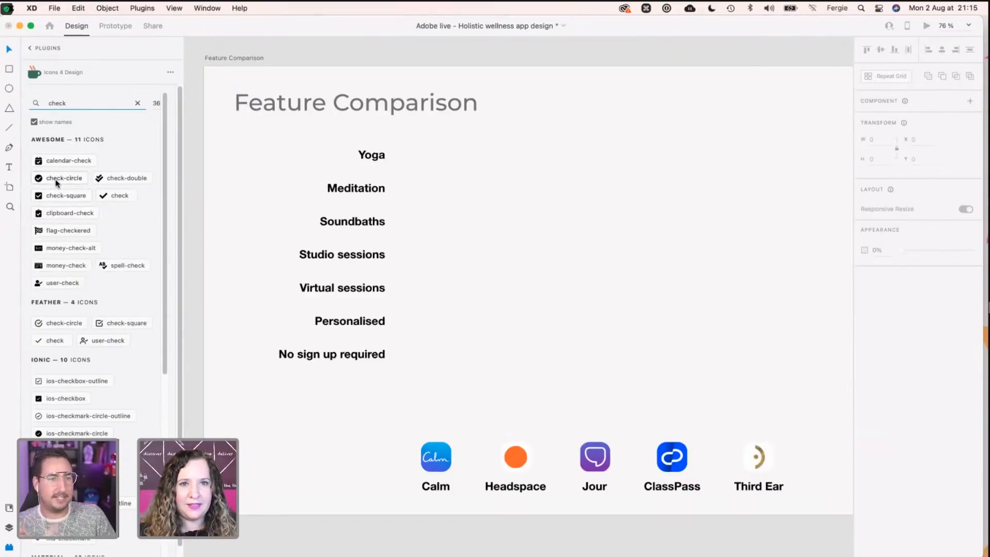
key("super+x")
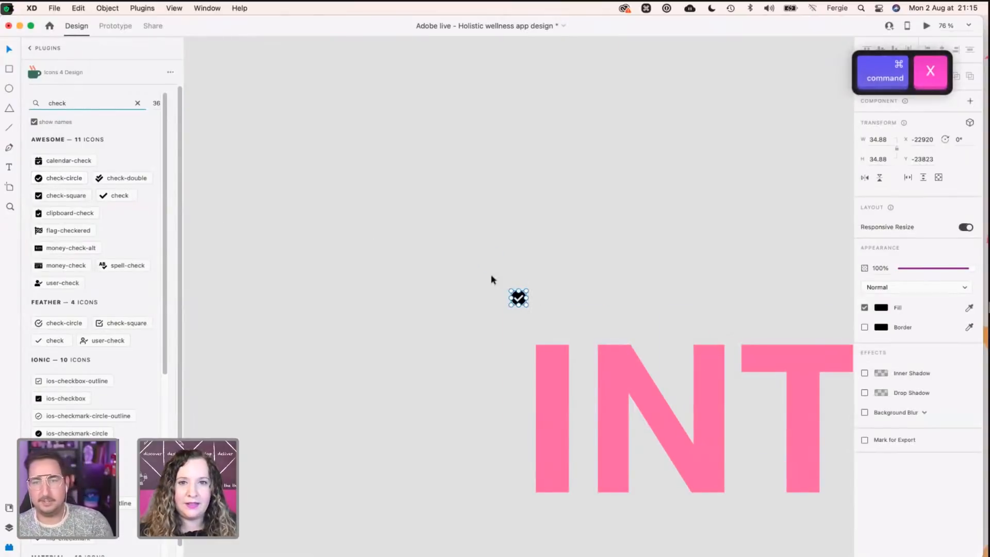
left_click(517, 298)
left_click(521, 299)
left_click(517, 297)
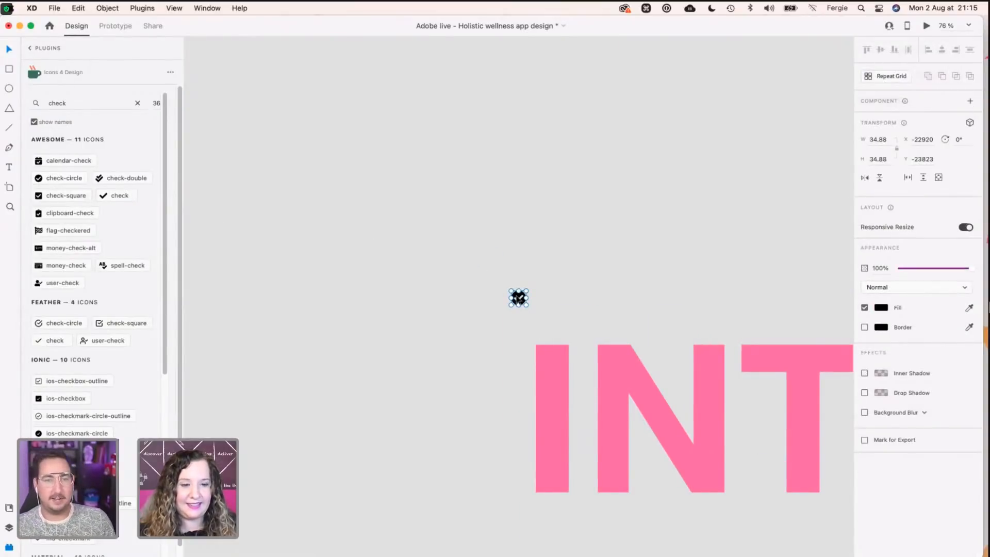
Step: Paste the check-circle icon onto the Feature Comparison artboard, enlarge it to 48.43 square and place it in the Meditation row above Calm
key("super+0")
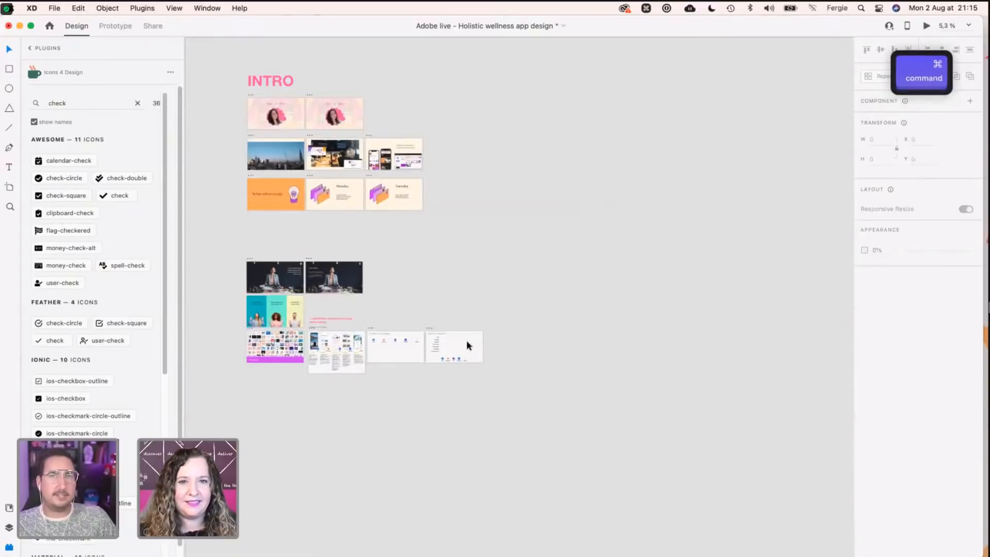
scroll(466, 339, "up", 10)
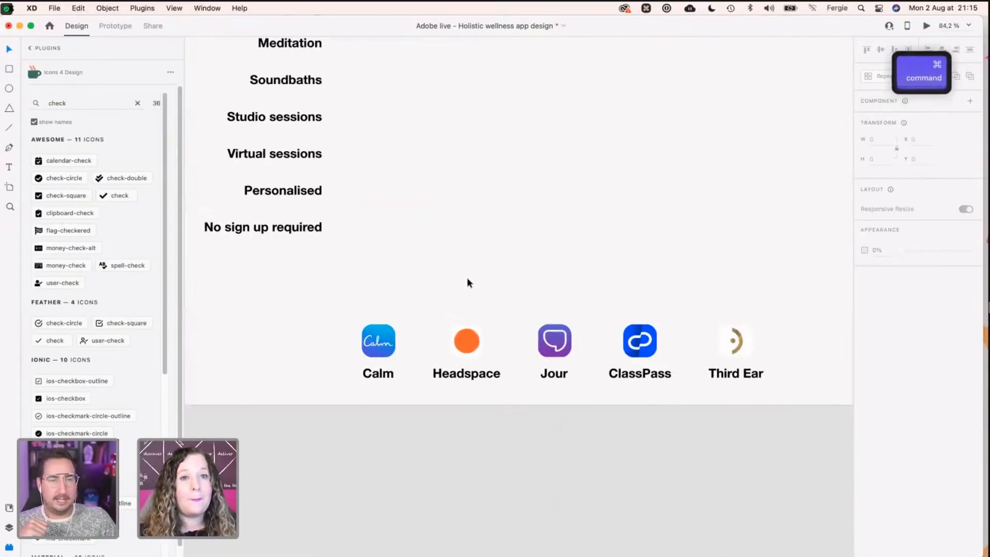
scroll(468, 282, "down", 5)
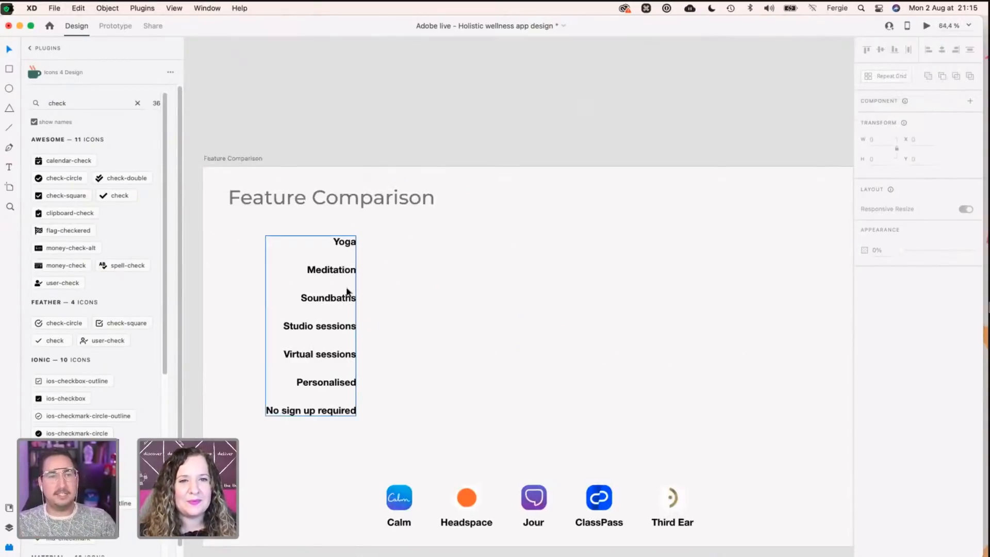
key("super+v")
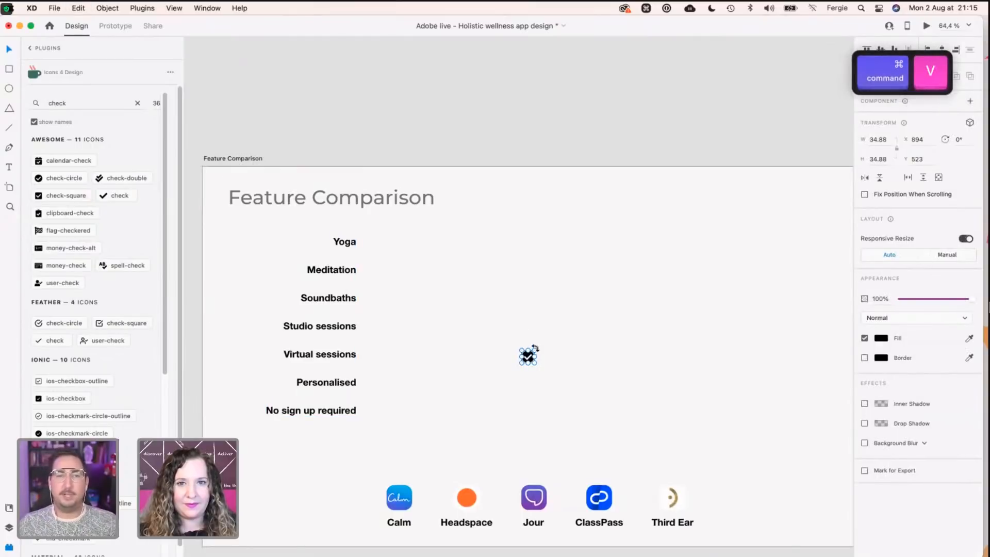
left_click_drag(536, 349, 398, 274)
left_click(354, 327)
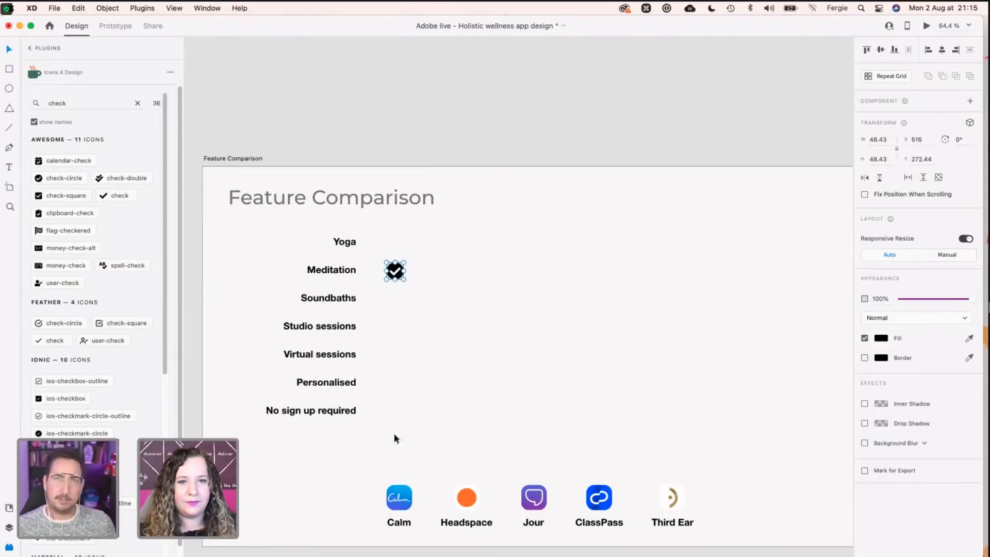
Step: Ungroup the row of five app logos at the foot of the Feature Comparison artboard and deselect them
left_click(480, 492)
key("shift+super+g")
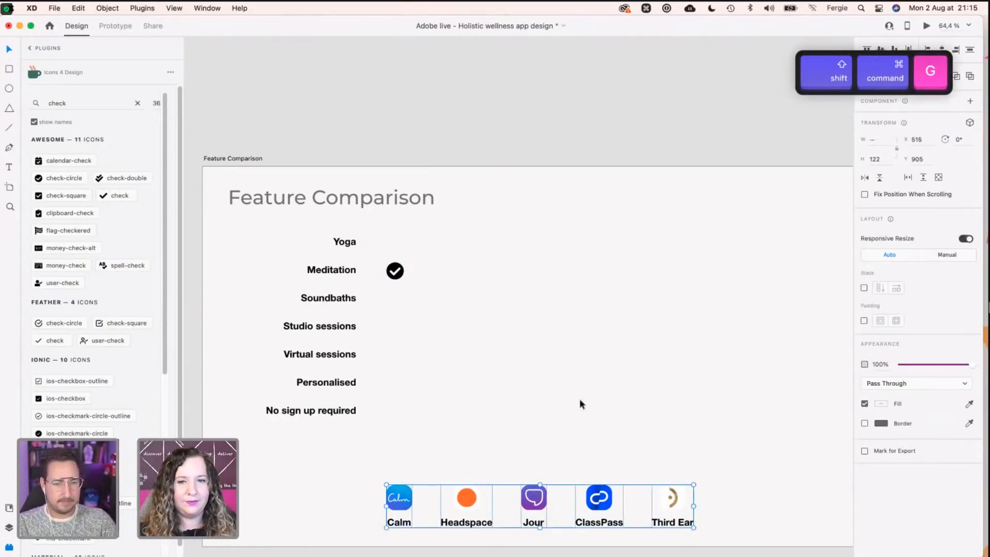
left_click(746, 456)
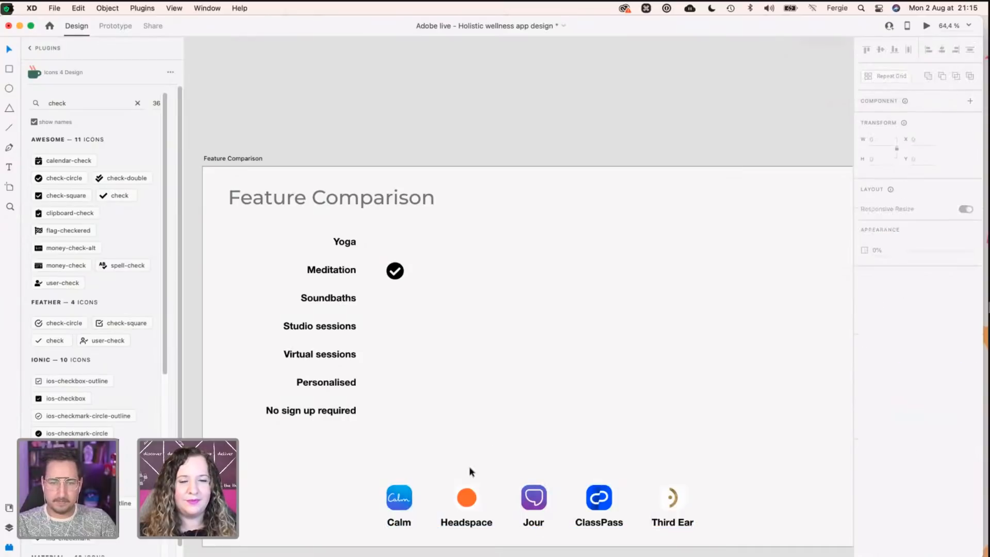
Step: Return to the list of installed plugins and look through the commands of the Stark plugin
left_click(32, 47)
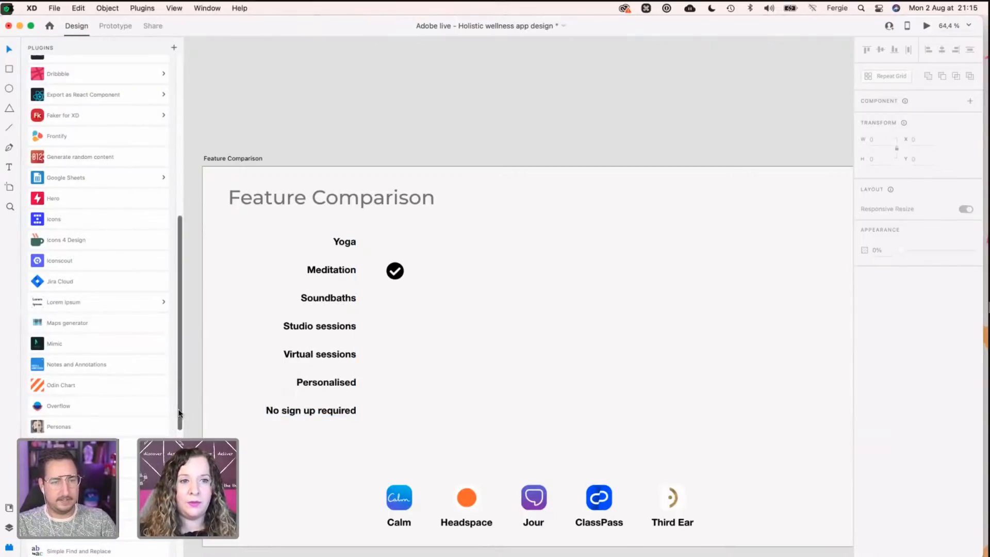
left_click_drag(180, 414, 180, 521)
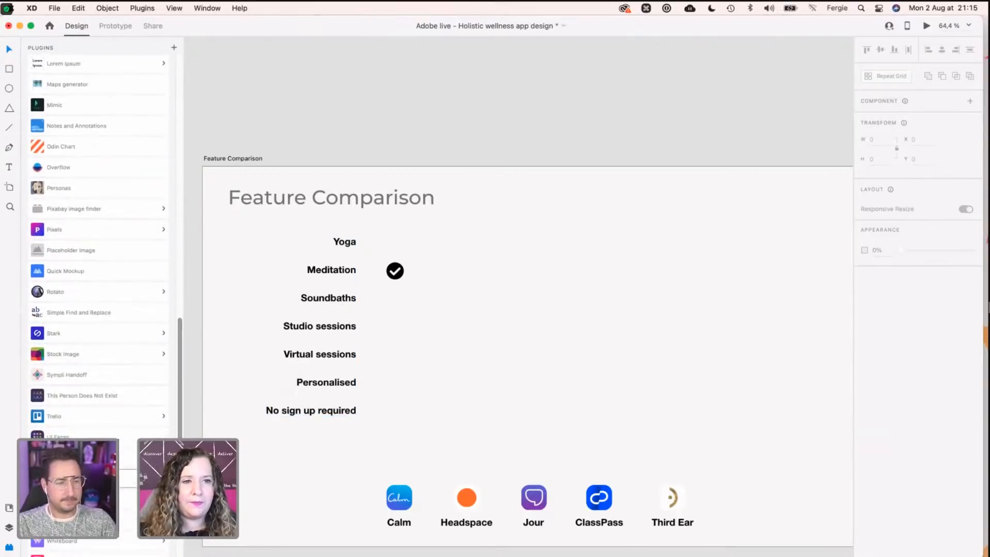
left_click(79, 335)
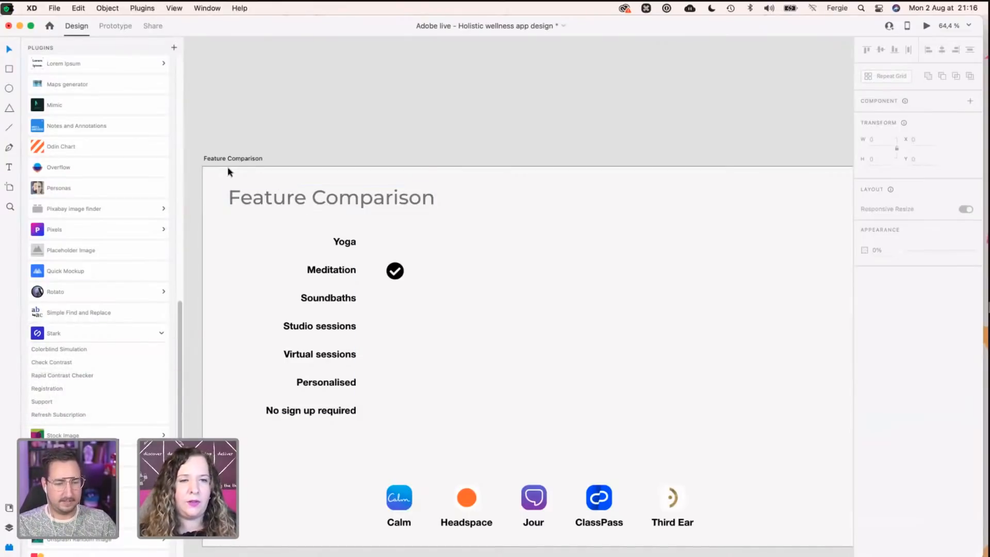
left_click(162, 335)
Step: Shift the Meditation check icon horizontally to X 526.78, centring it above the Calm logo
key("super")
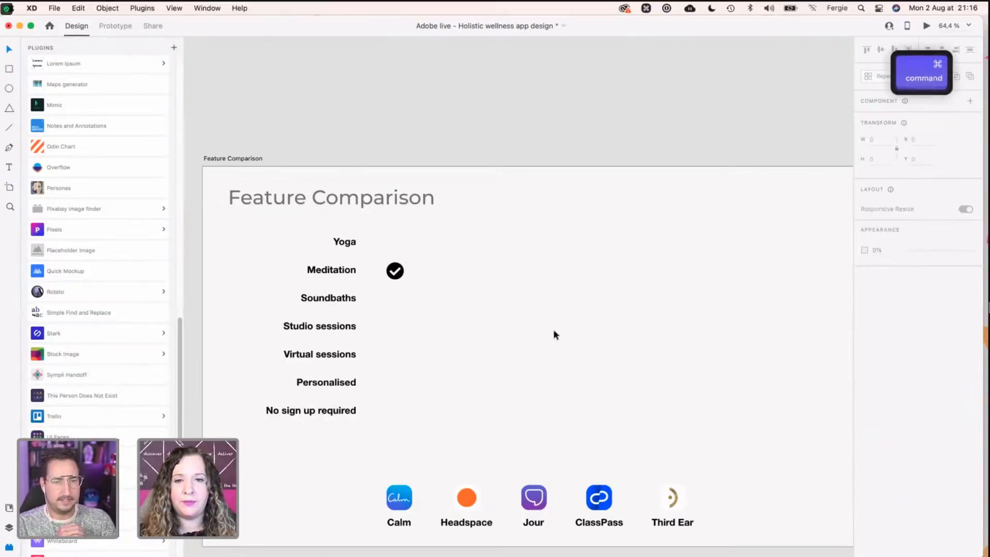
scroll(555, 332, "up", 2)
scroll(556, 335, "down", 3)
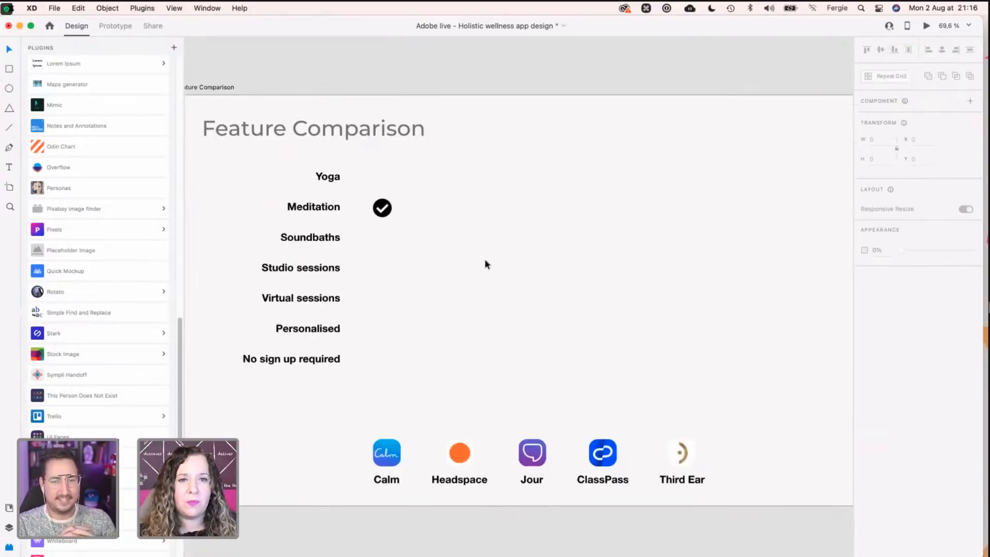
left_click(386, 211)
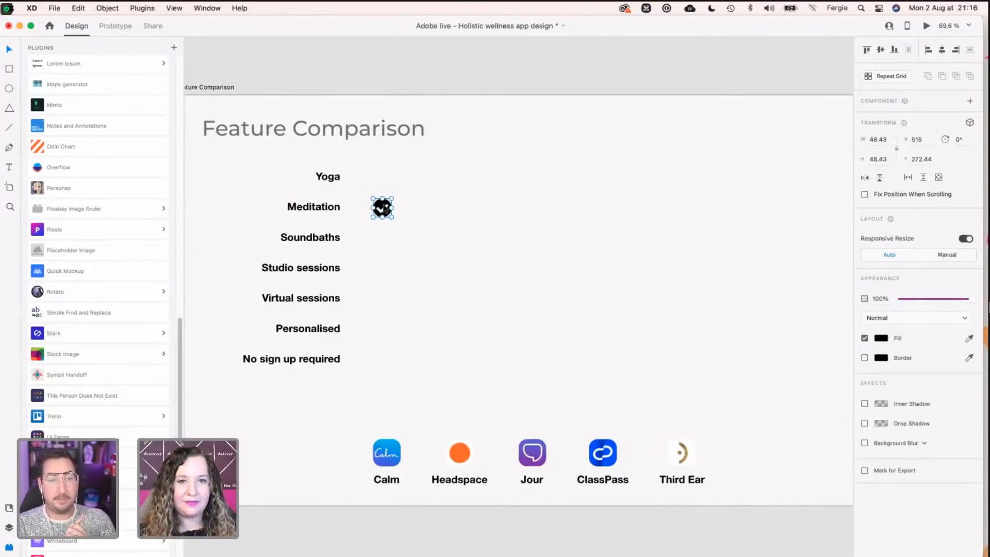
left_click_drag(385, 209, 389, 210)
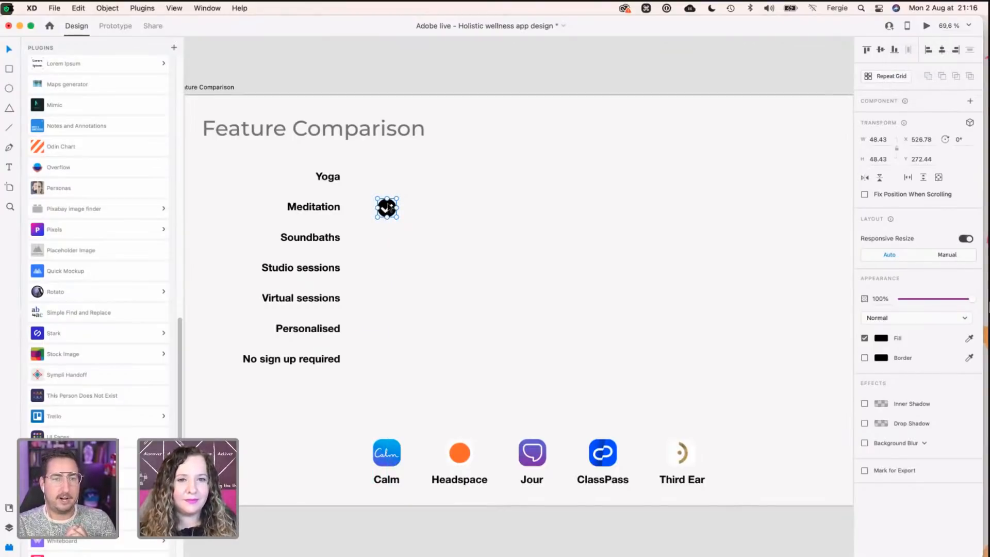
Step: Duplicate the check icon along the Meditation row for Headspace and Third Ear, and once into the Soundbaths row for Third Ear
left_click_drag(388, 205, 679, 233)
key("super+z")
left_click(685, 213, "alt+shift")
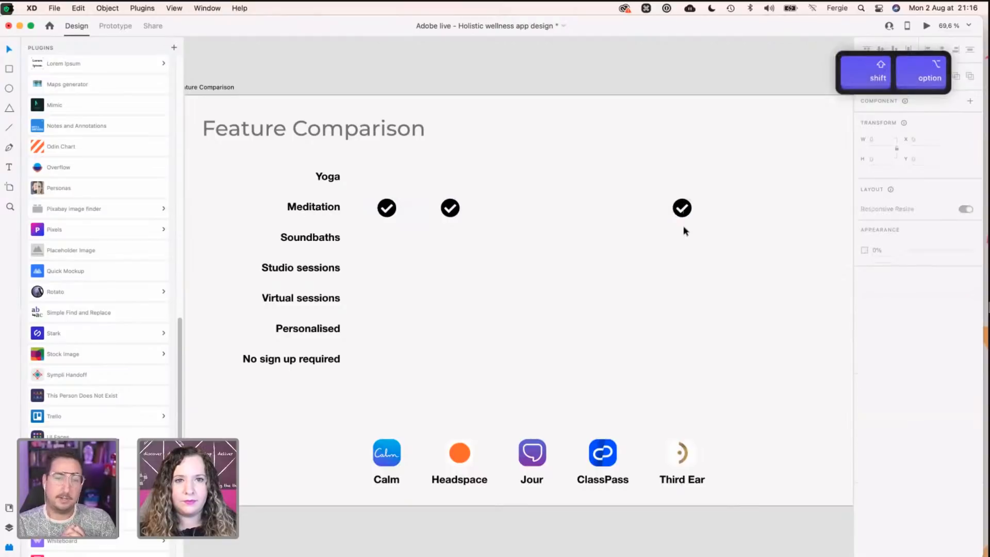
left_click_drag(687, 211, 689, 236)
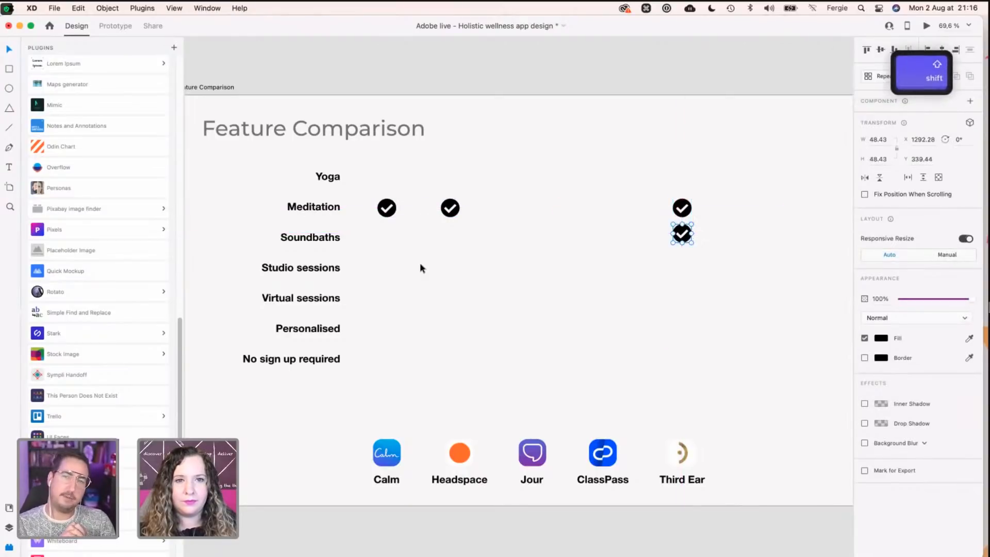
Step: Copy Third Ear's Meditation check icon into the Yoga row above ClassPass, at about X 1093 and Y 197, and deselect it
left_click(683, 210, "shift")
key("alt")
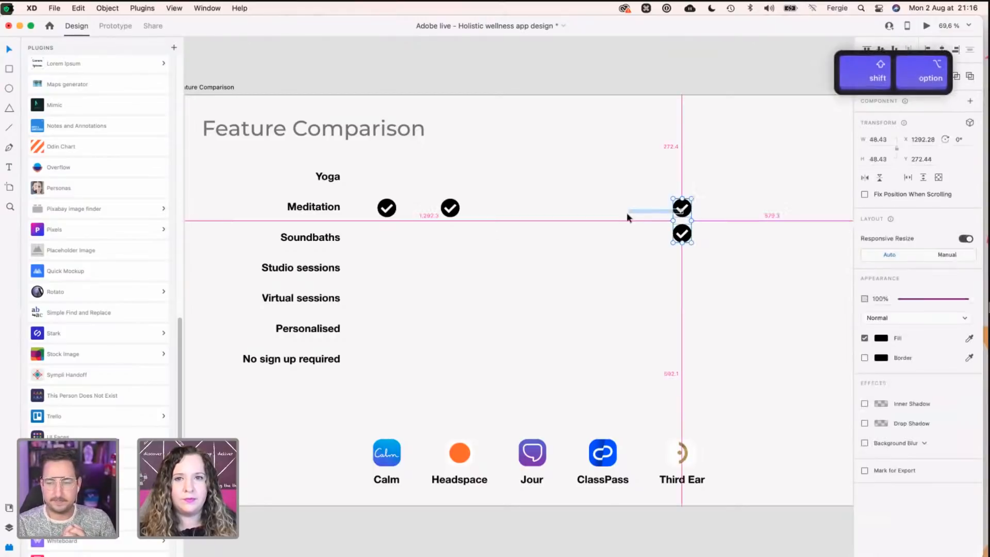
left_click(683, 211)
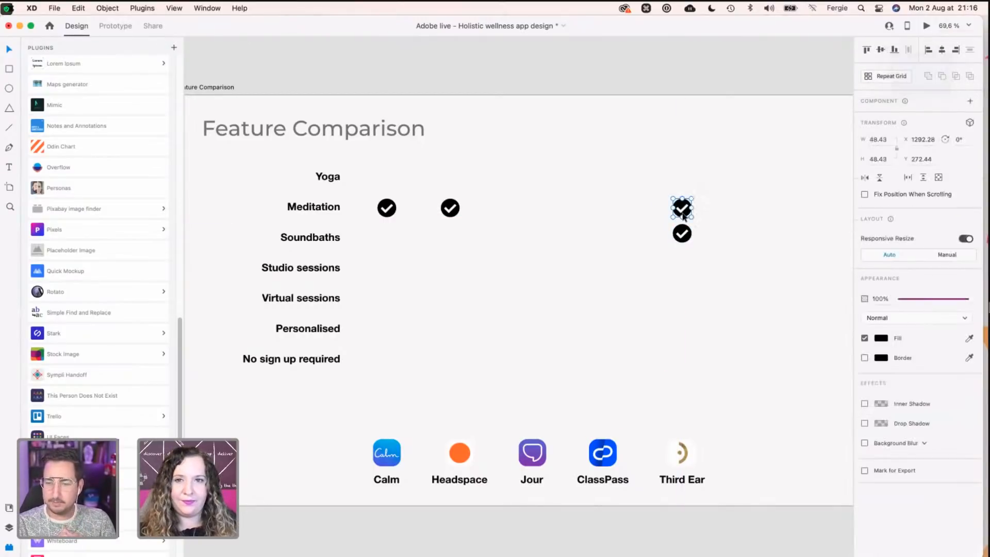
left_click_drag(683, 211, 608, 178)
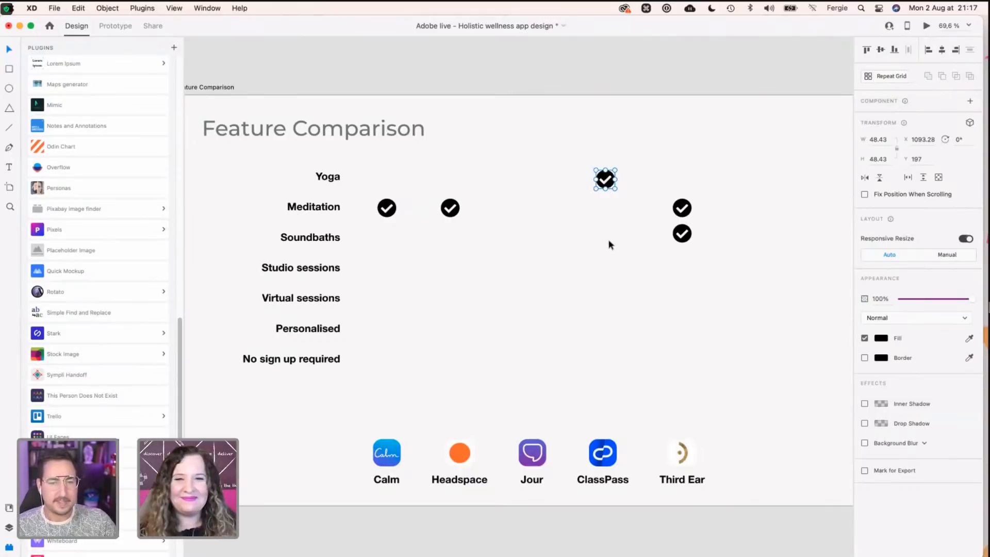
left_click(607, 239)
Step: Copy Calm's Meditation check icon into the Studio sessions row above ClassPass, at about X 1089 and Y 437
scroll(607, 240, "down", 3)
scroll(607, 240, "up", 2)
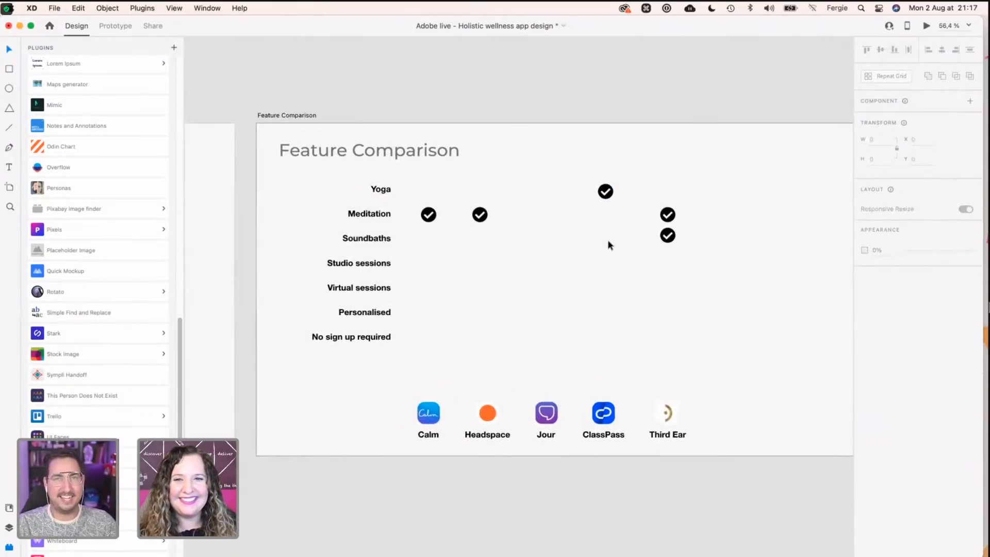
scroll(607, 239, "up", 1)
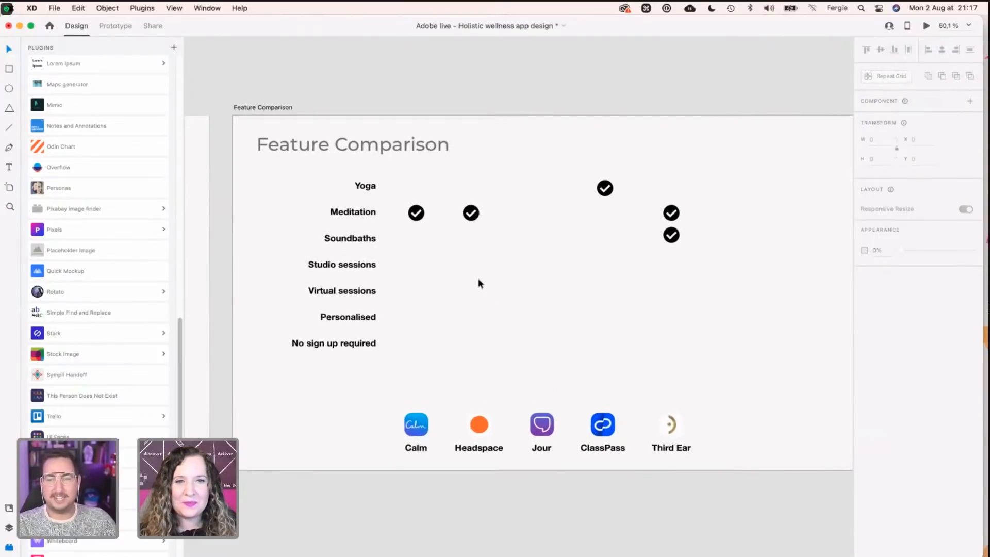
left_click(417, 216)
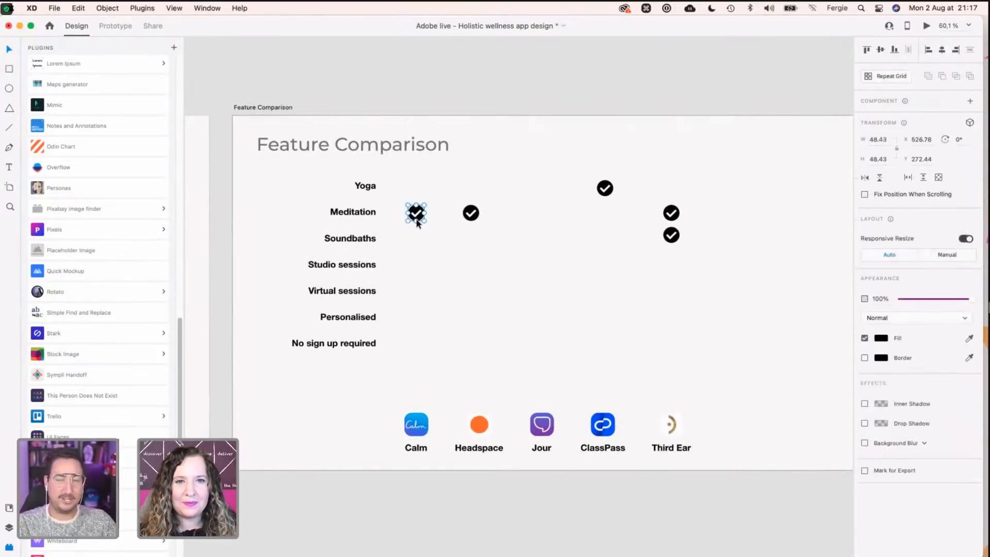
left_click_drag(417, 221, 599, 280)
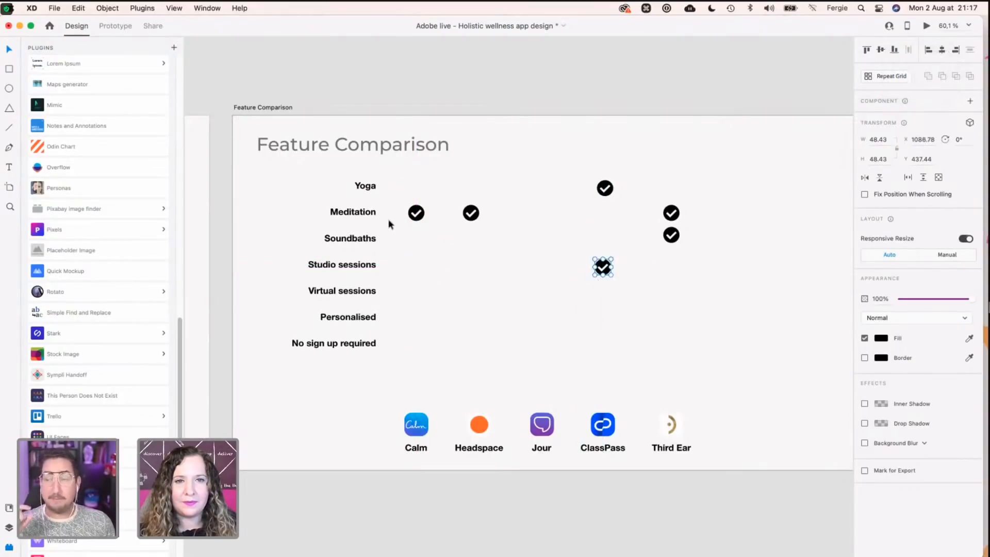
Step: Copy Calm's Meditation check icon into the Virtual sessions and Personalised rows above the Calm logo, and deselect it
left_click(417, 221)
left_click_drag(416, 228, 416, 316)
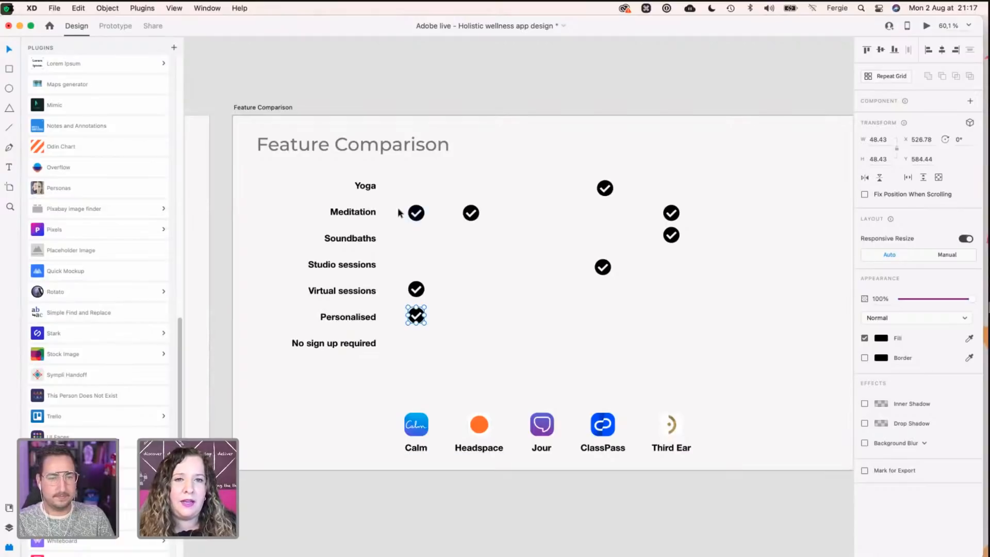
left_click(404, 184)
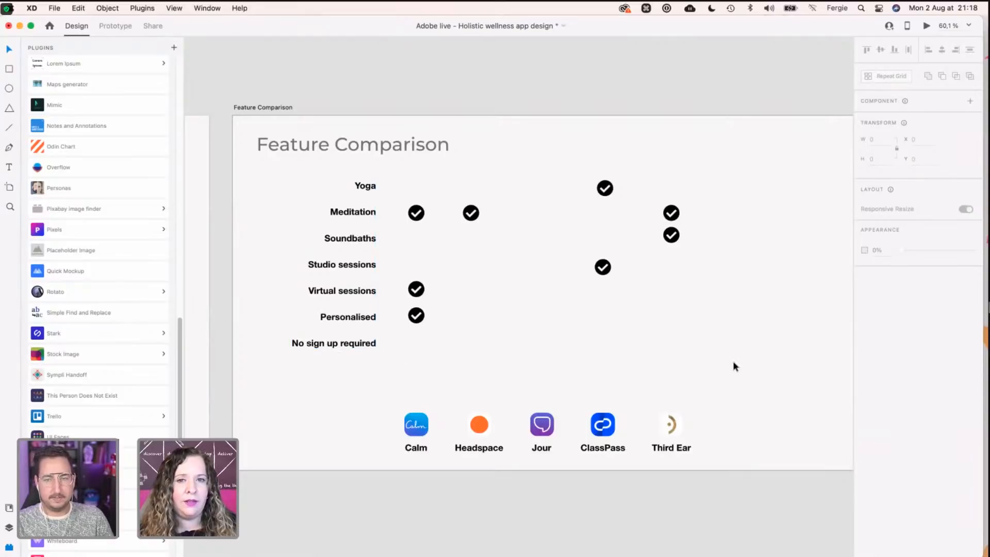
Step: Add a "Breath work" line below "No sign up required" in the feature list, followed by a line break, and deselect the text
left_click(379, 346)
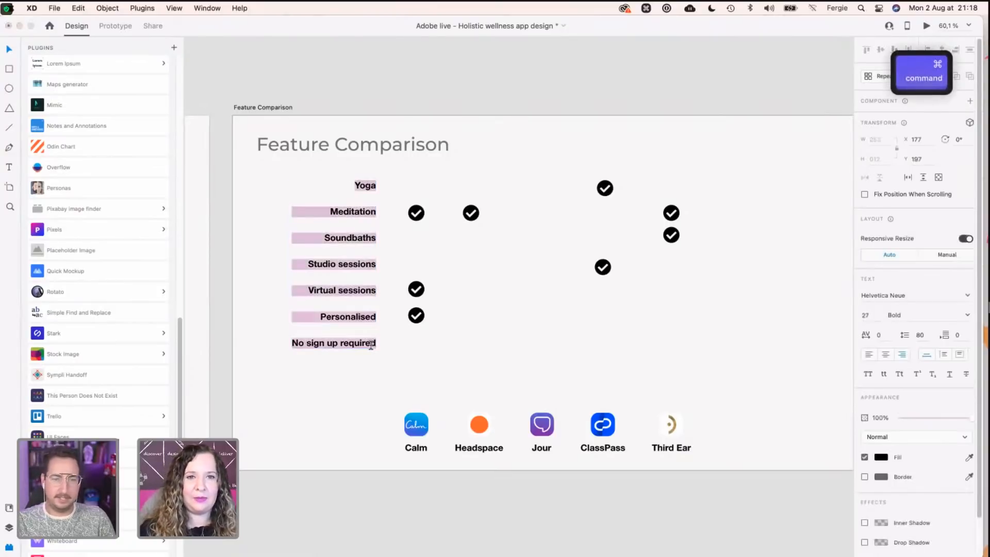
key("Return")
type("Breath")
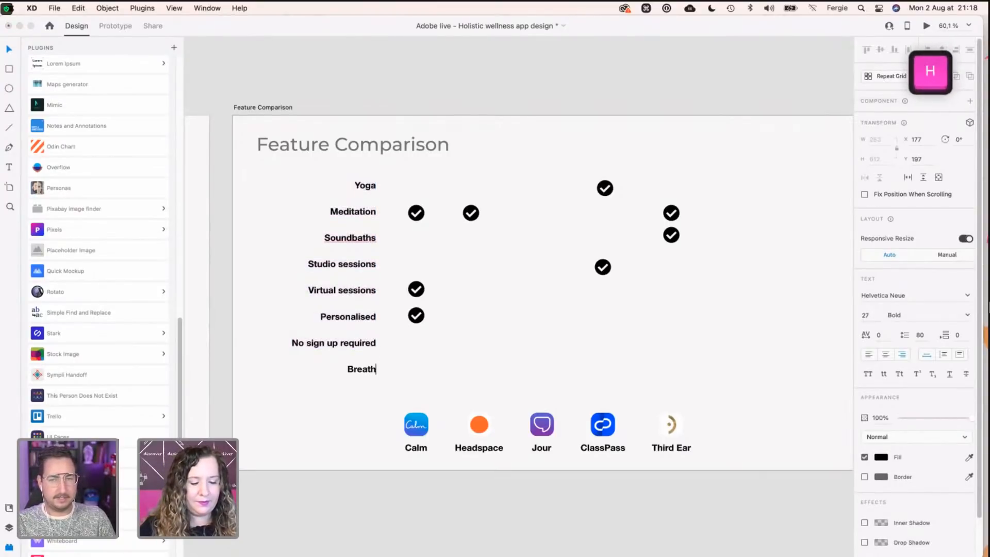
key("BackSpace")
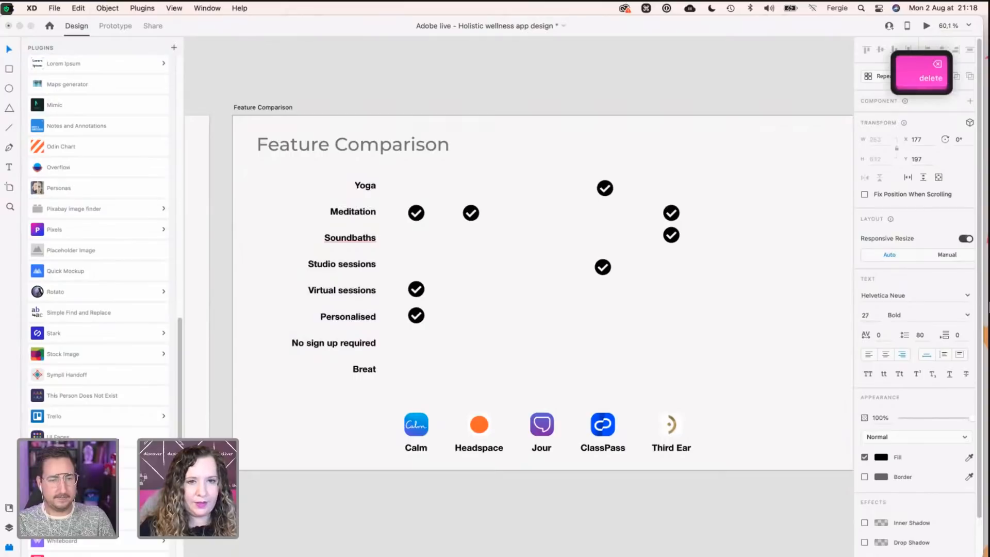
type("h work")
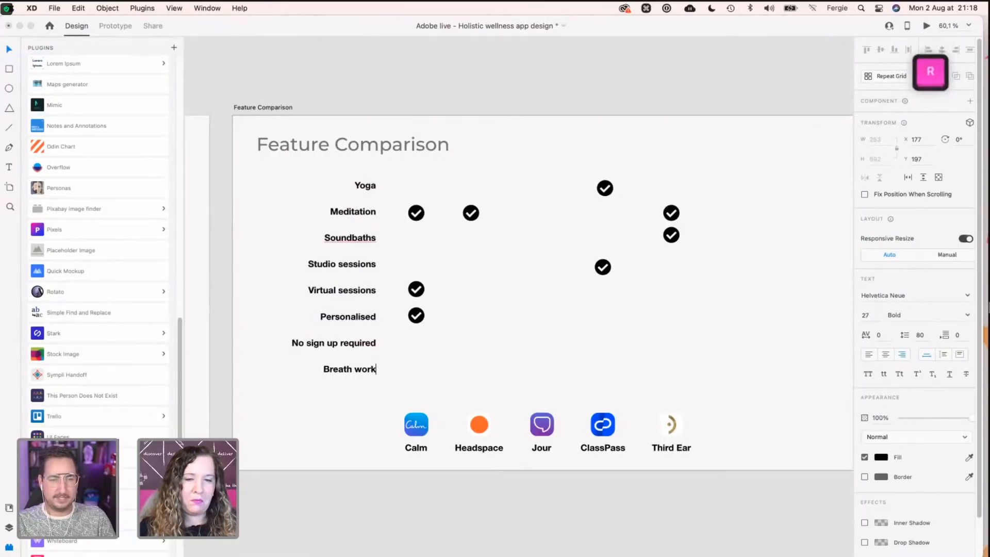
key("Return")
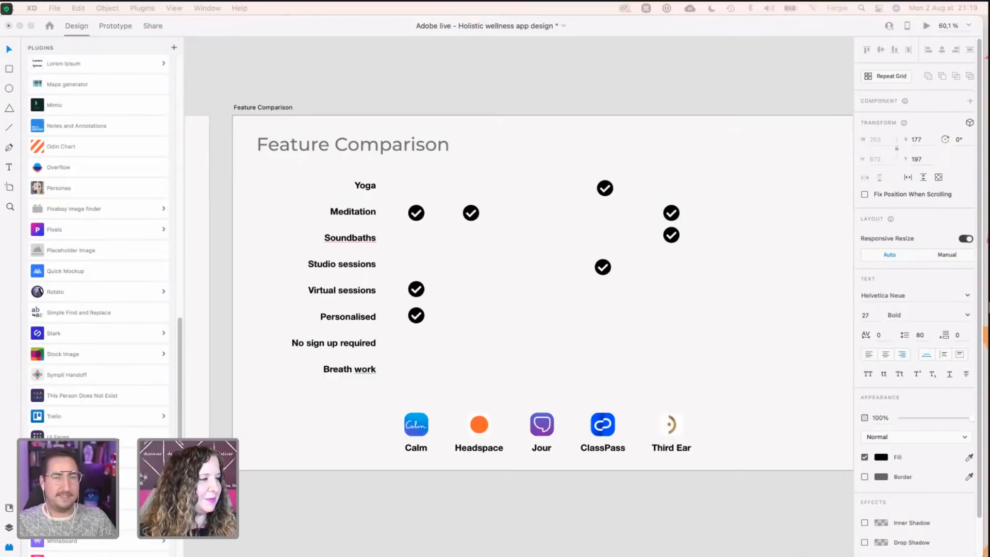
key("Return")
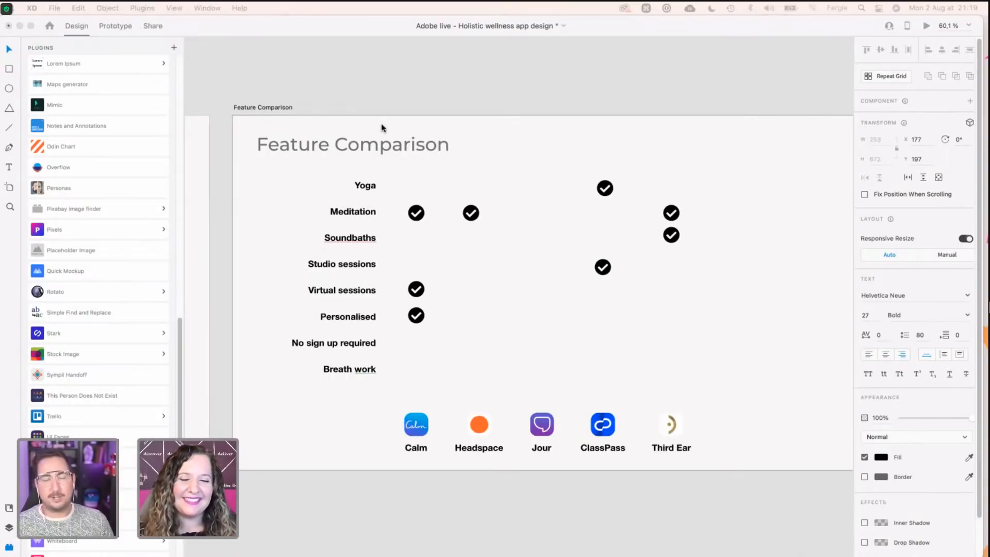
left_click(421, 97)
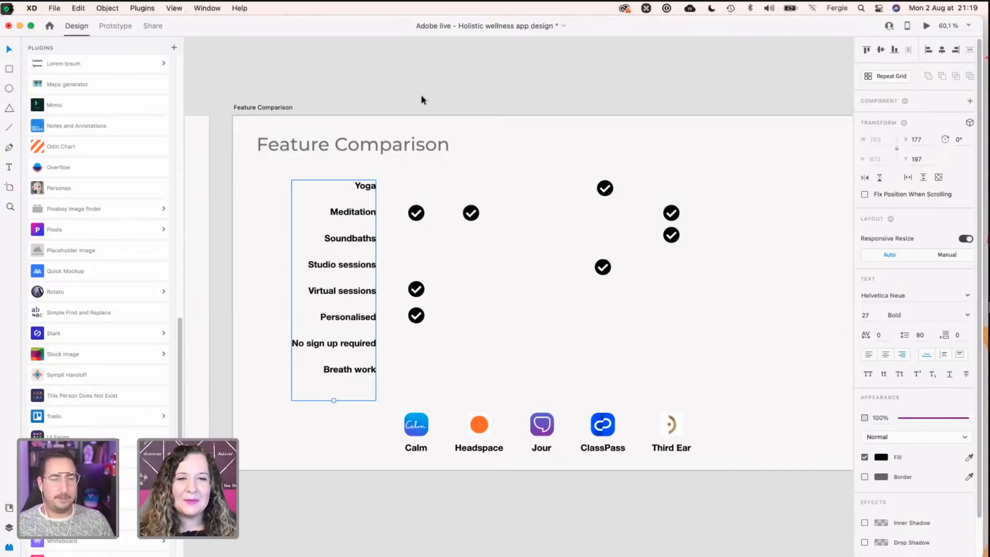
left_click(421, 100)
Step: Copy Calm's Personalised check icon into the Breath work row for Calm, Headspace and Jour
left_click(416, 315)
key("alt")
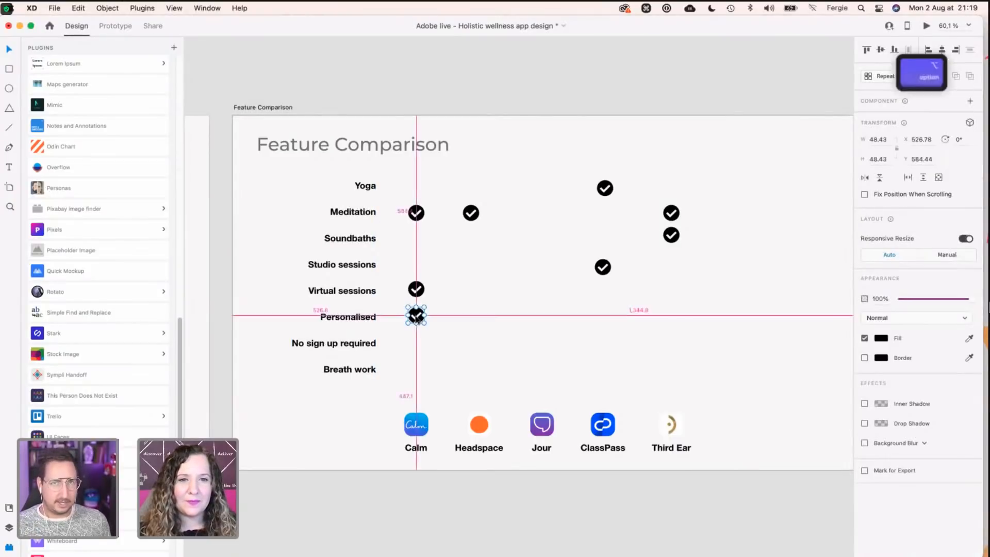
left_click_drag(417, 319, 540, 378)
left_click(421, 372, "shift")
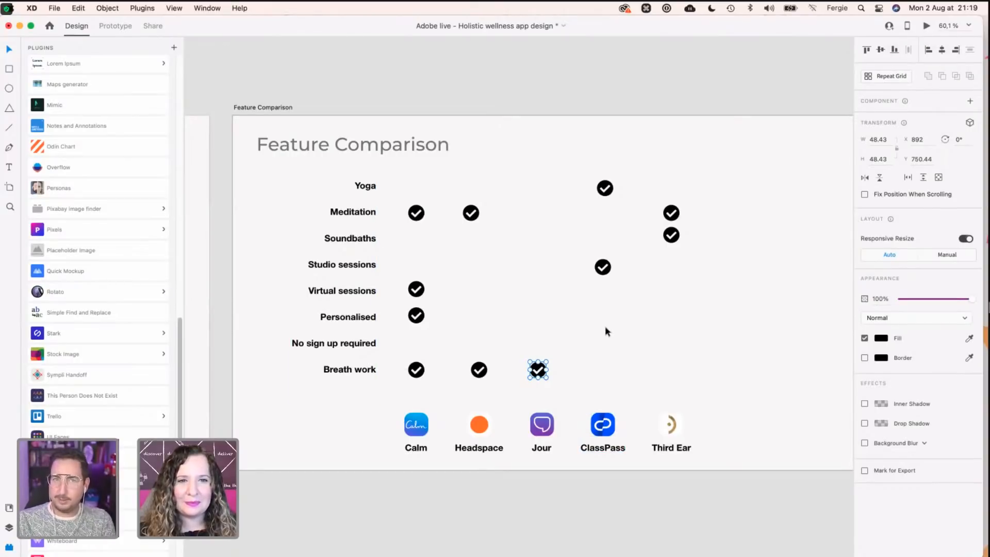
Step: Copy ClassPass's Studio sessions check icon straight down into the Personalised row at Y 584.44, and deselect it
left_click(602, 271)
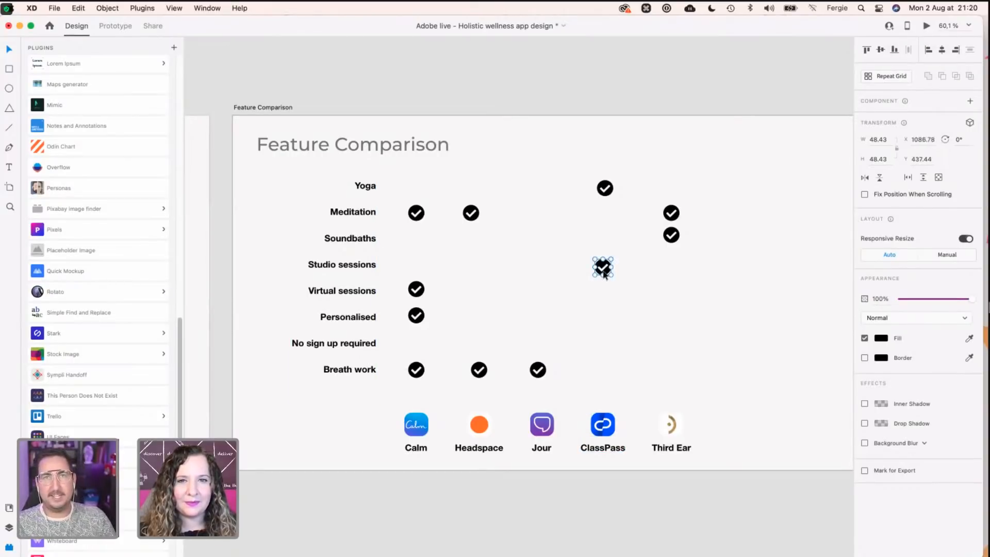
left_click_drag(603, 272, 606, 323)
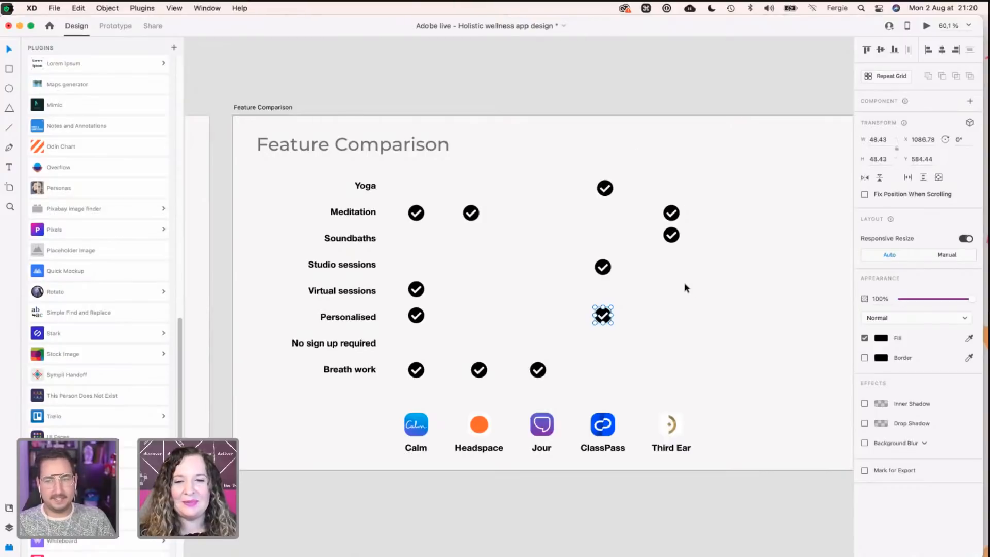
left_click(748, 436)
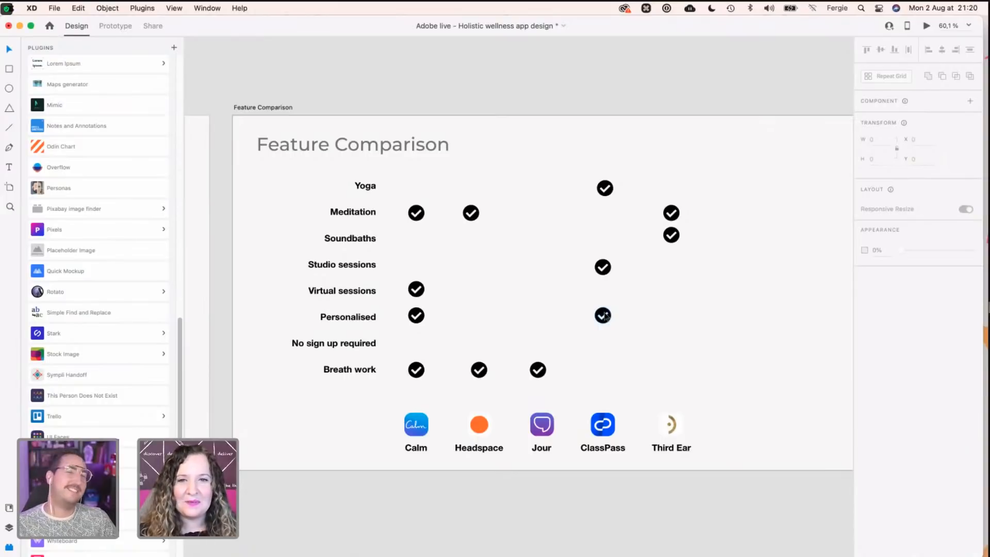
Step: Duplicate ClassPass's Personalised check icon along its row for Jour and Headspace, and deselect it
left_click(606, 317)
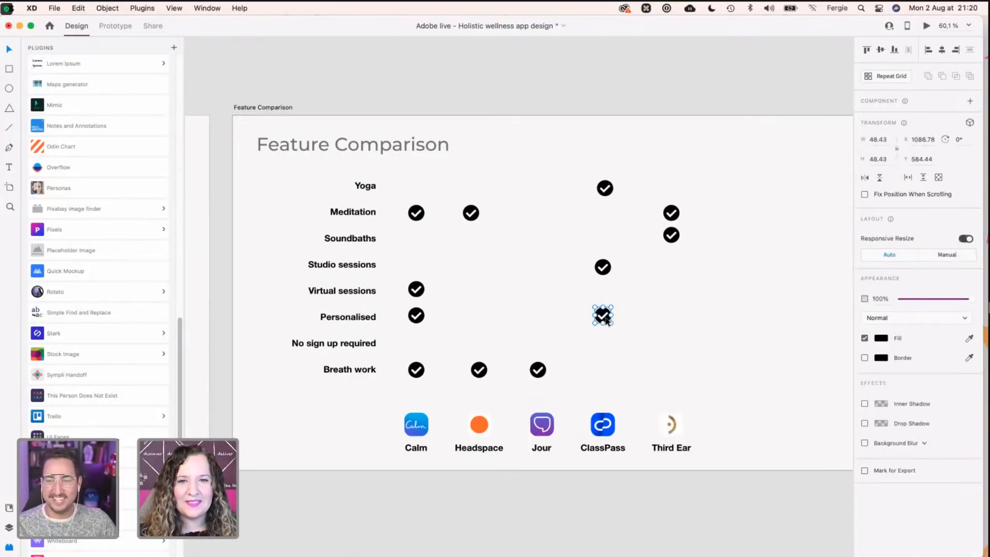
left_click_drag(607, 319, 480, 317)
left_click(493, 315, "alt+shift")
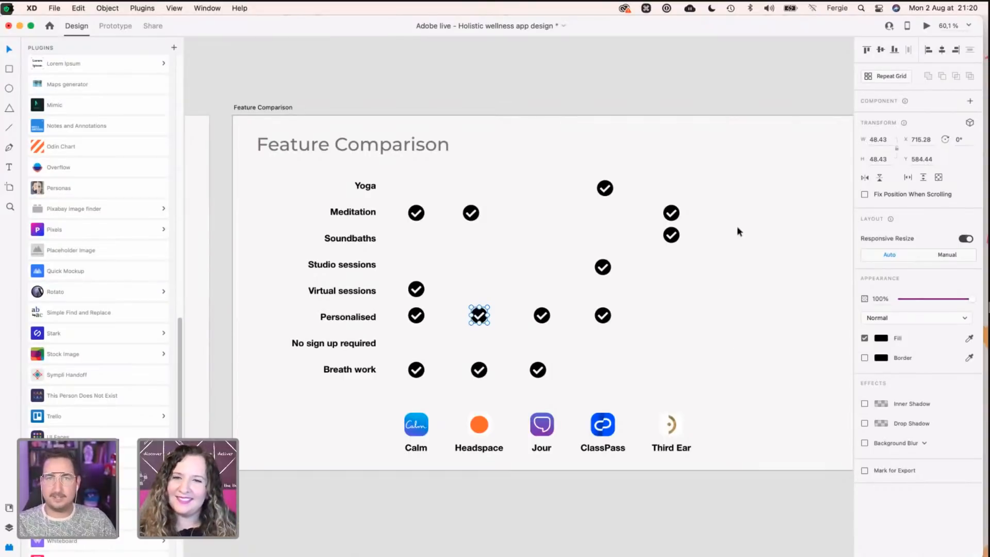
left_click(748, 371)
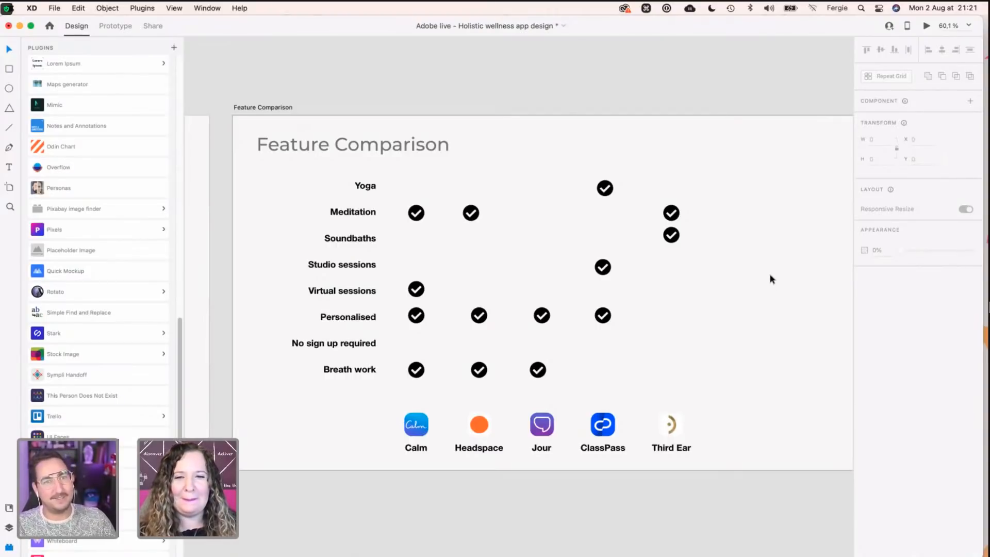
Step: Move the App logo : Visual analysis artboard directly below the Competitive Review artboard, at about X -20823 and Y -13320
scroll(769, 273, "down", 2)
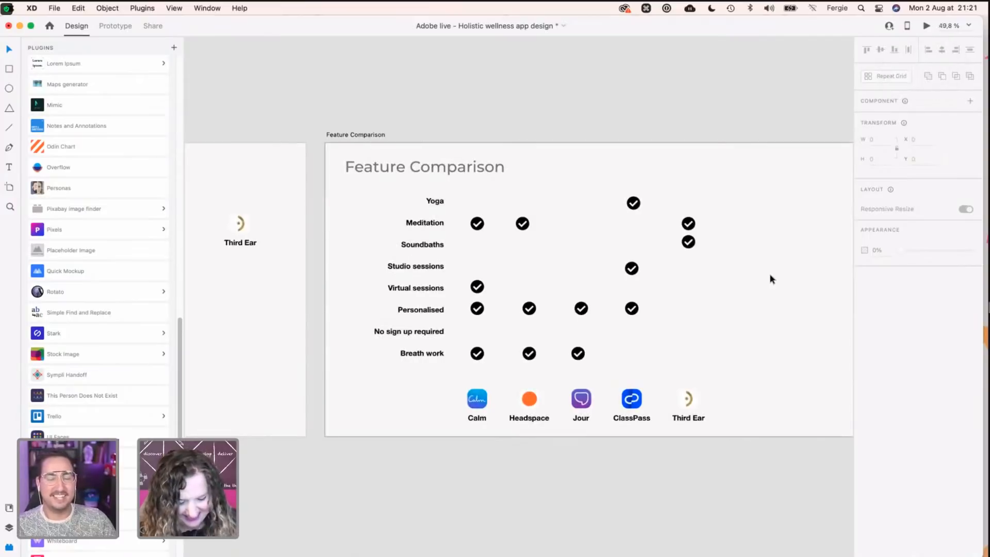
scroll(769, 274, "down", 3)
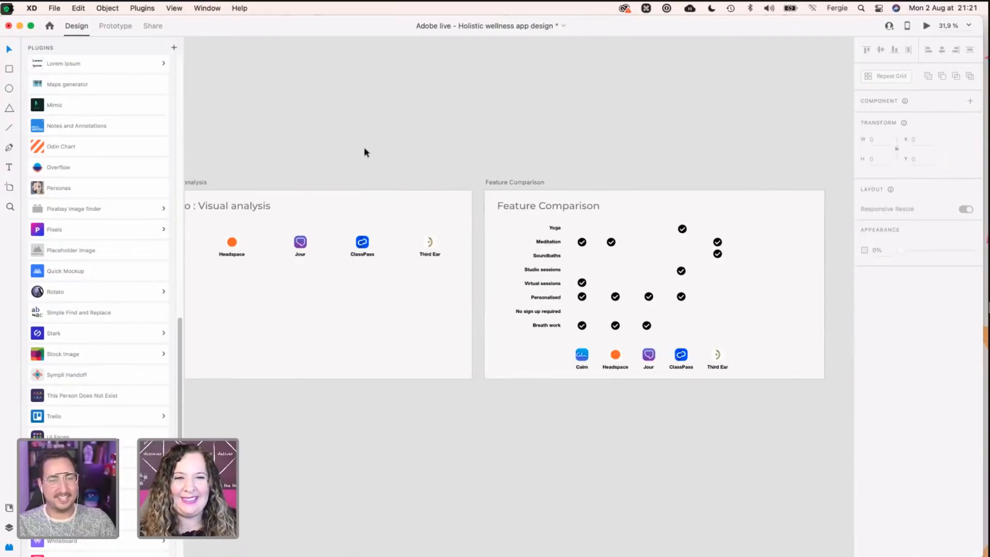
left_click_drag(352, 150, 598, 144)
left_click_drag(486, 154, 616, 97)
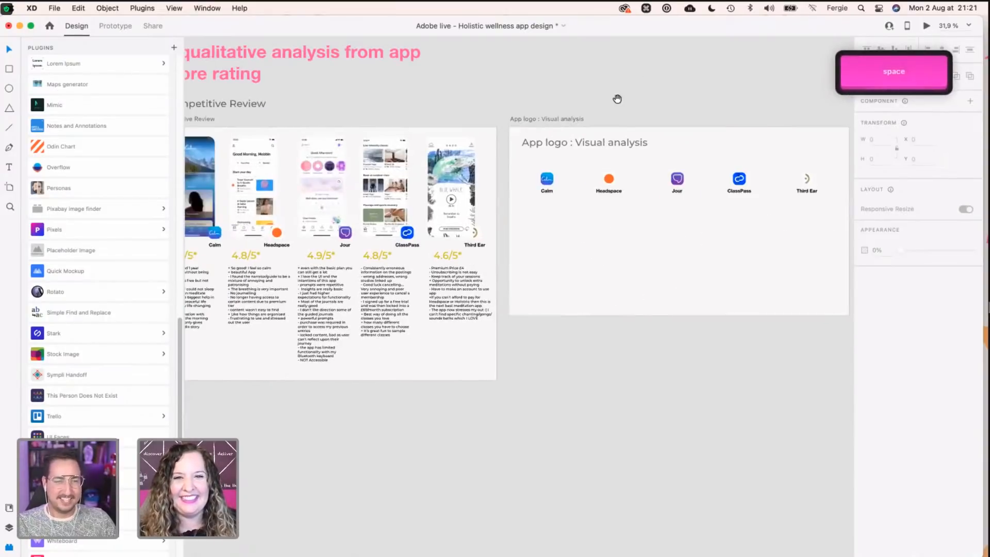
left_click(576, 275)
left_click_drag(575, 275, 364, 402)
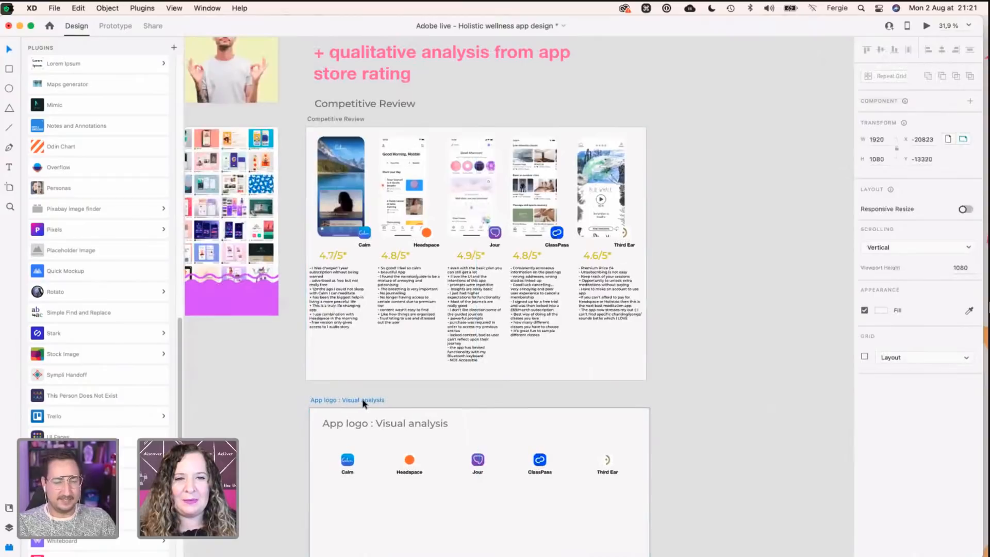
Step: Move the Feature Comparison artboard into the space beside the Competitive Review artboard, and hide the plugin list
left_click(668, 247)
left_click_drag(668, 248, 259, 366)
left_click_drag(629, 234, 289, 228)
left_click(279, 187)
left_click_drag(338, 184, 676, 194)
left_click(9, 546)
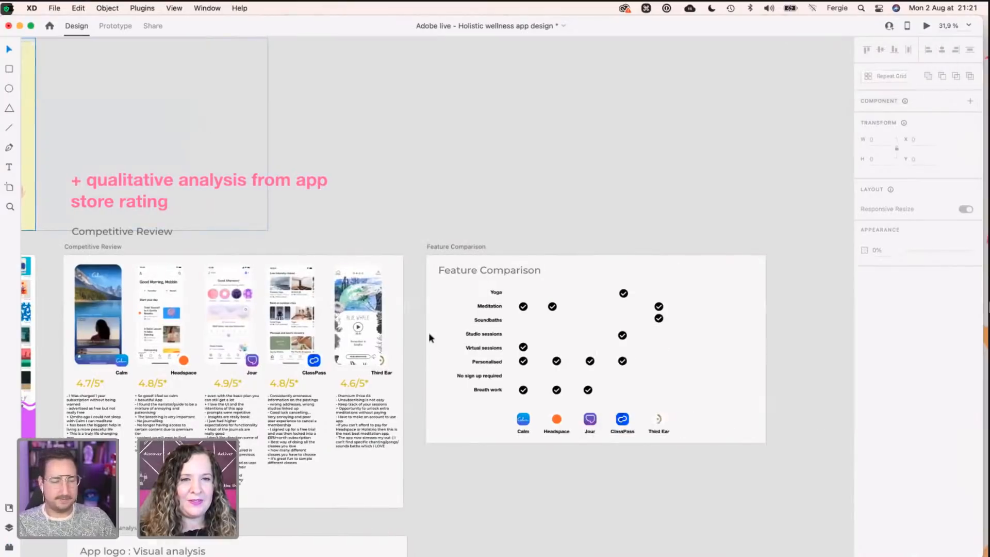
Step: Examine the two goal artboards and their mission text above the competitor analysis
scroll(543, 222, "down", 5)
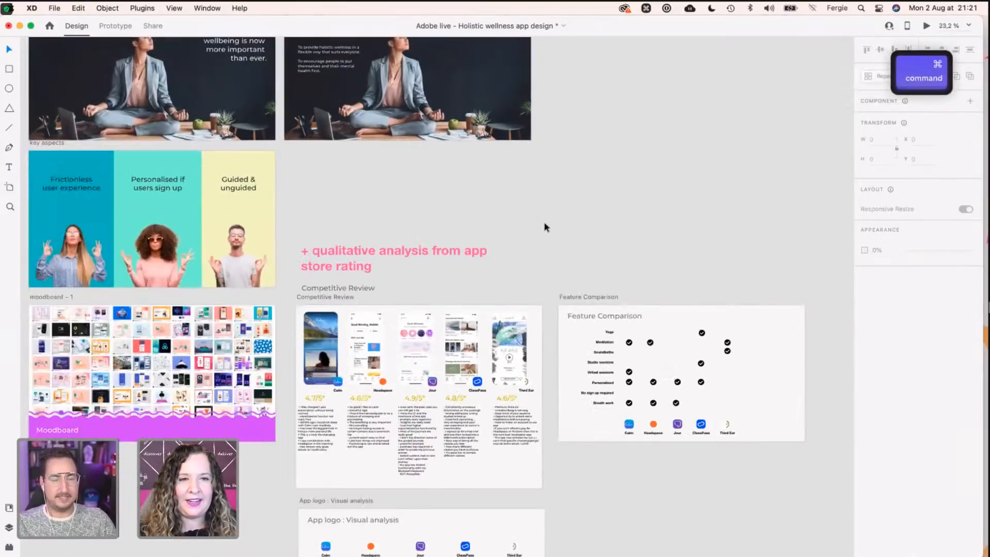
left_click(373, 258)
scroll(268, 265, "up", 2)
scroll(231, 117, "up", 2)
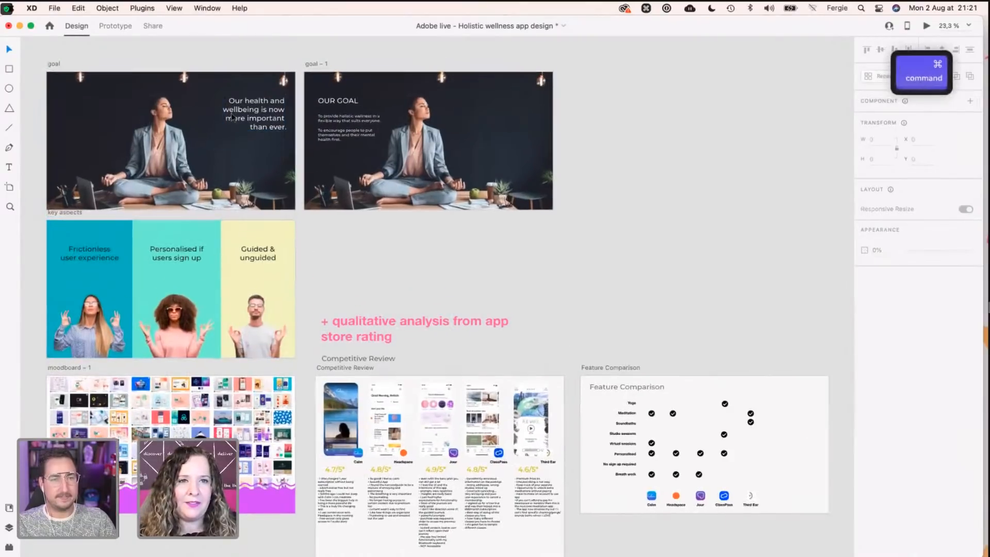
scroll(231, 116, "up", 3)
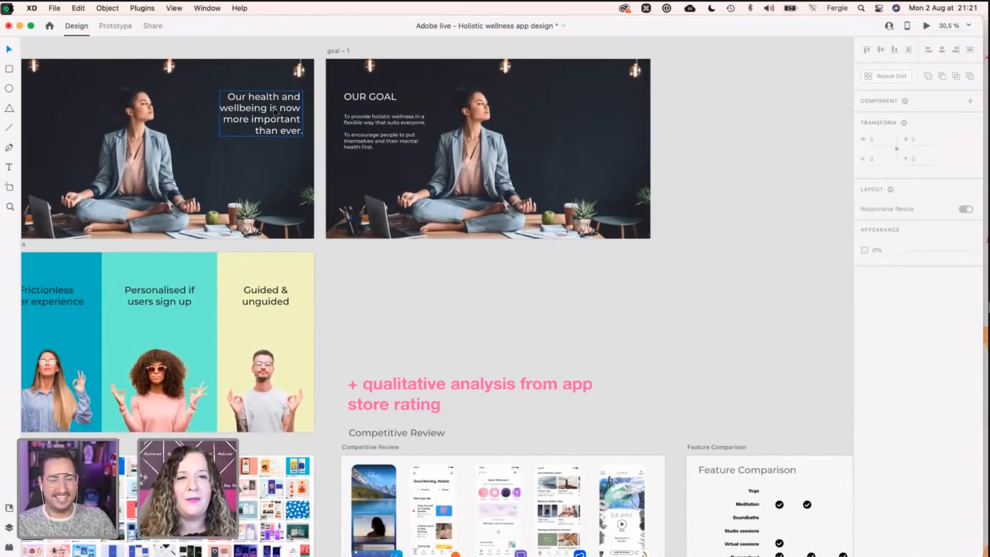
scroll(376, 139, "up", 3, "super")
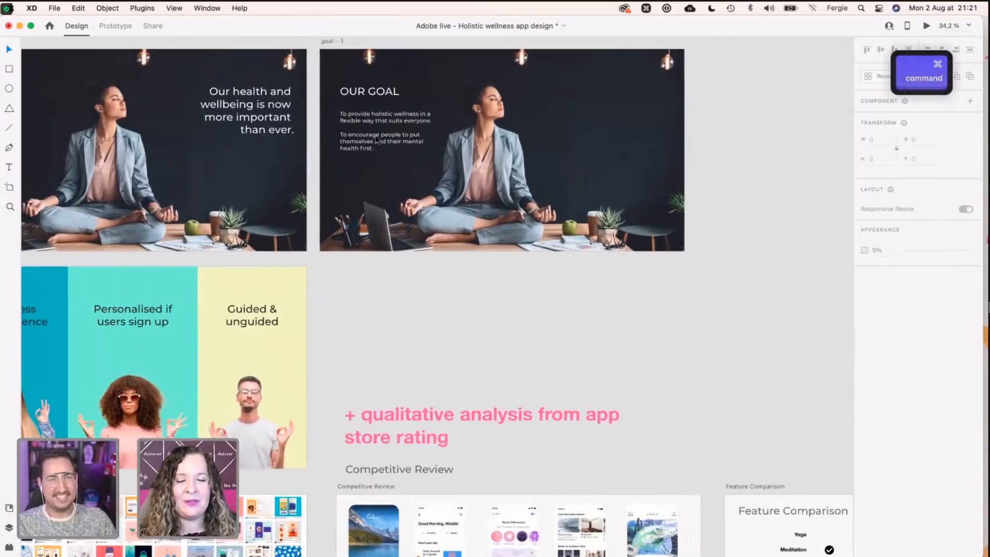
scroll(377, 139, "up", 1)
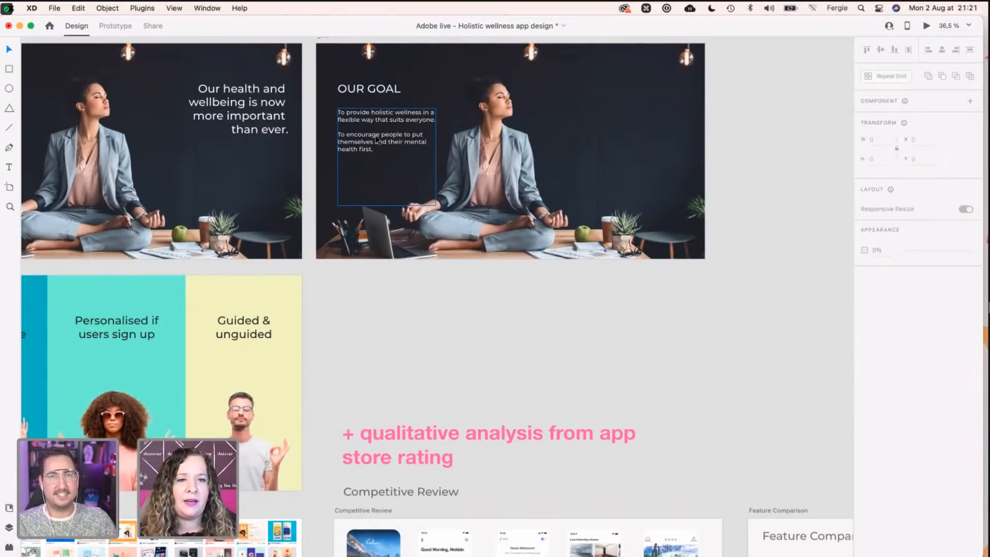
scroll(380, 175, "down", 1)
Step: Examine the moodboard artboard's collected app designs up close
key("space")
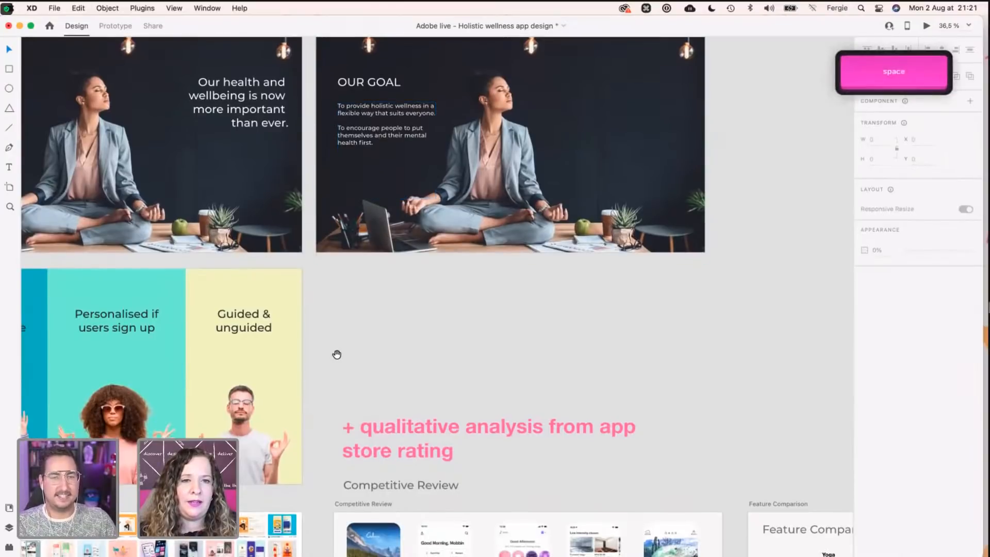
left_click_drag(691, 142, 843, 55)
left_click_drag(472, 364, 685, 211)
left_click_drag(361, 402, 307, 350)
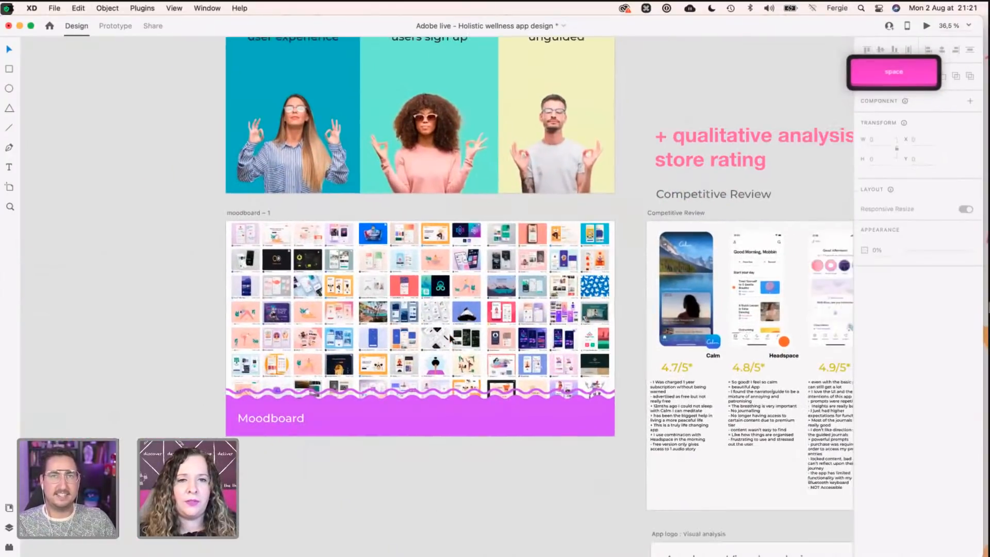
left_click(307, 350, "super")
scroll(361, 339, "up", 3)
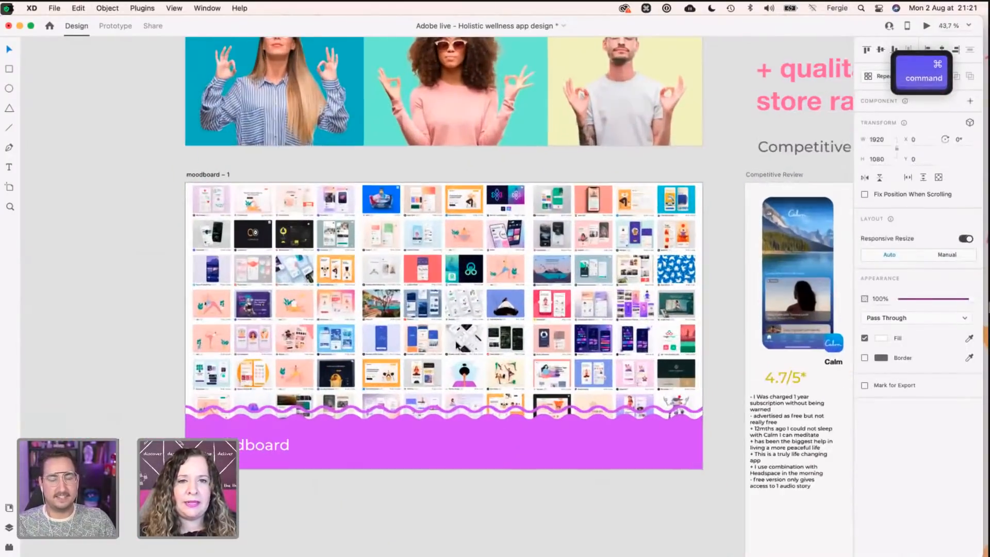
scroll(458, 346, "up", 3)
left_click(57, 163)
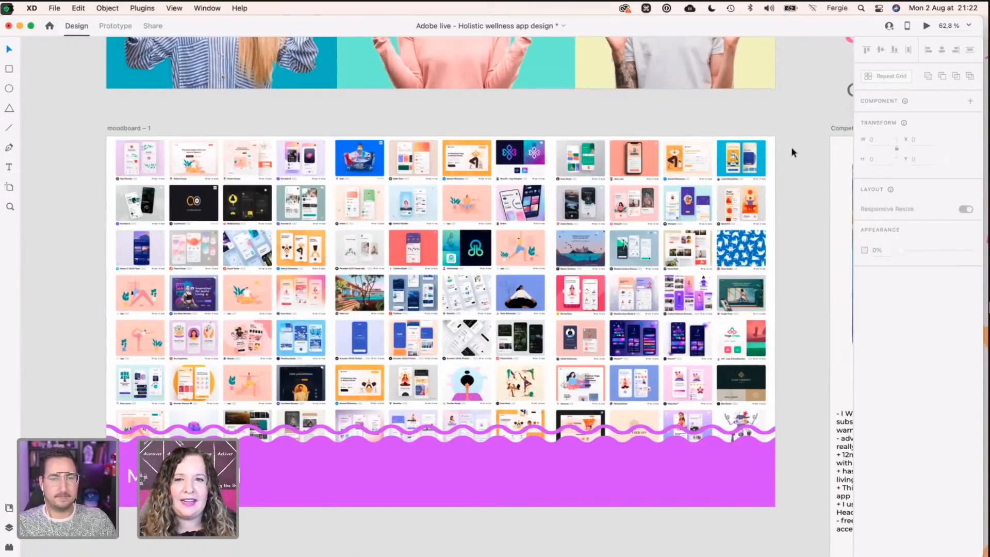
Step: Examine the ratings and user review notes for each app on the Competitive Review artboard
key("space")
left_click_drag(877, 150, 165, 97)
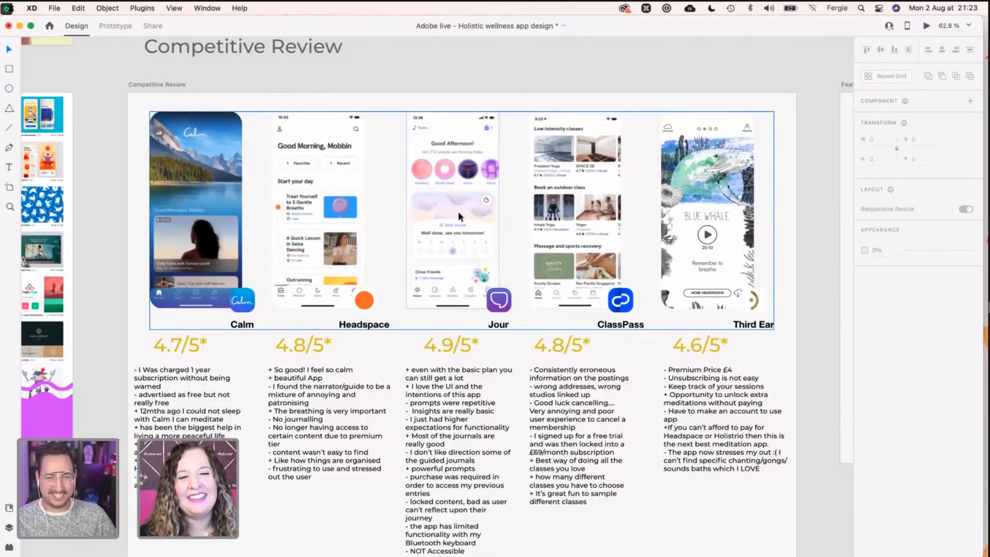
scroll(458, 211, "down", 3)
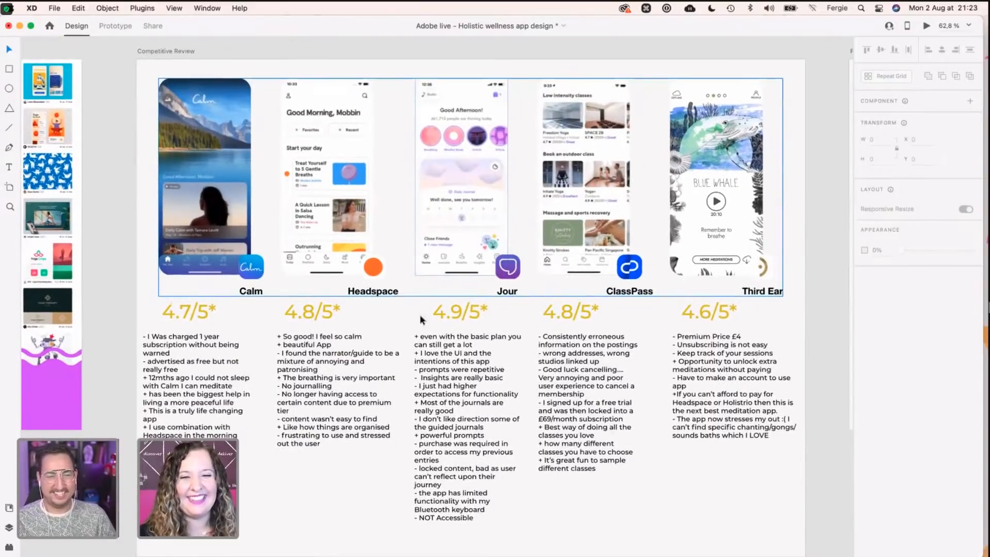
scroll(407, 317, "down", 3)
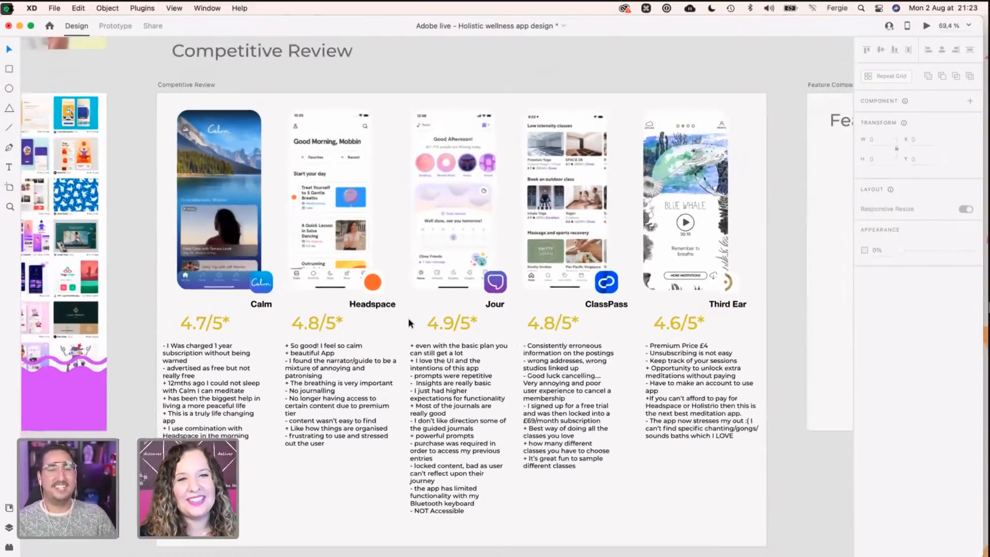
scroll(407, 317, "up", 5)
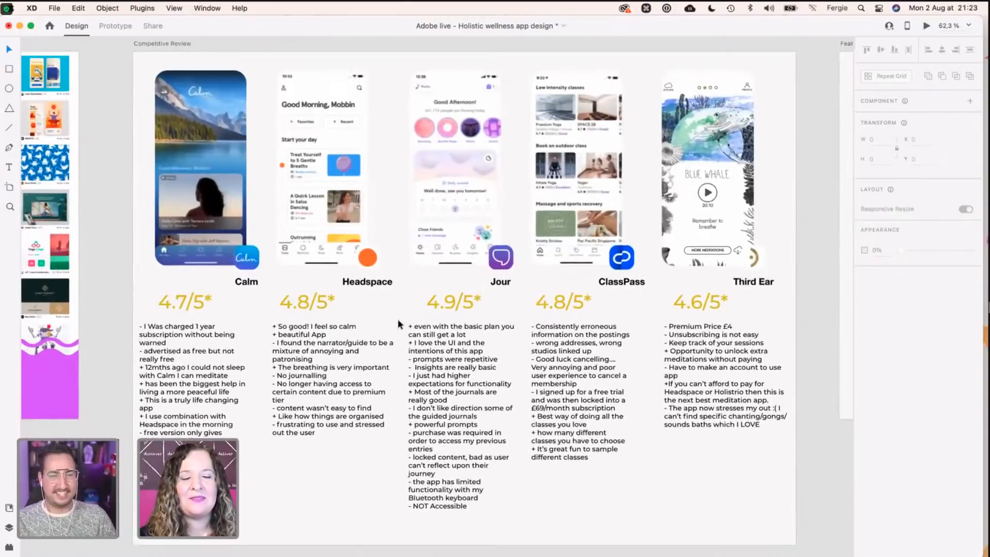
Step: Examine the Third Ear user review notes up close on the Competitive Review artboard, and save the document
scroll(558, 178, "up", 2)
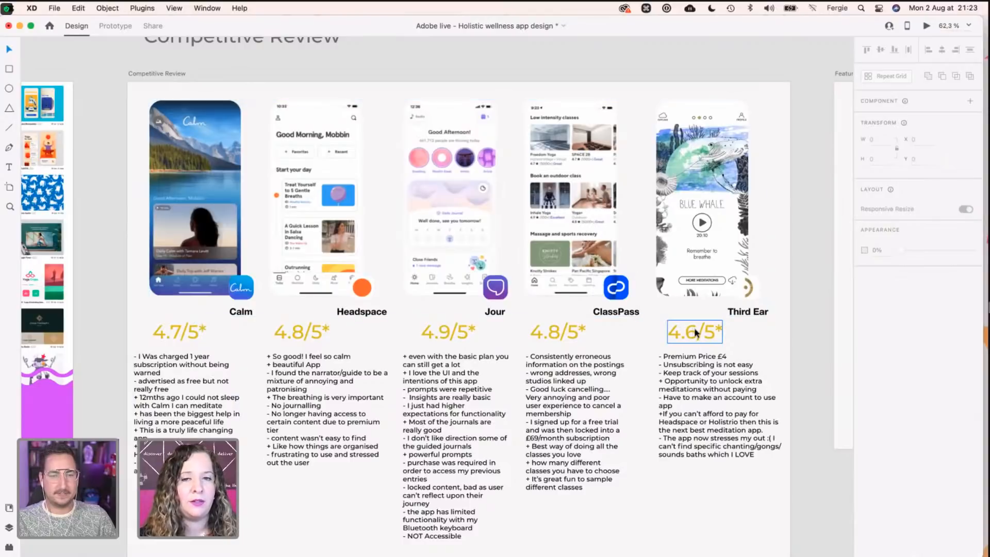
scroll(697, 384, "up", 3)
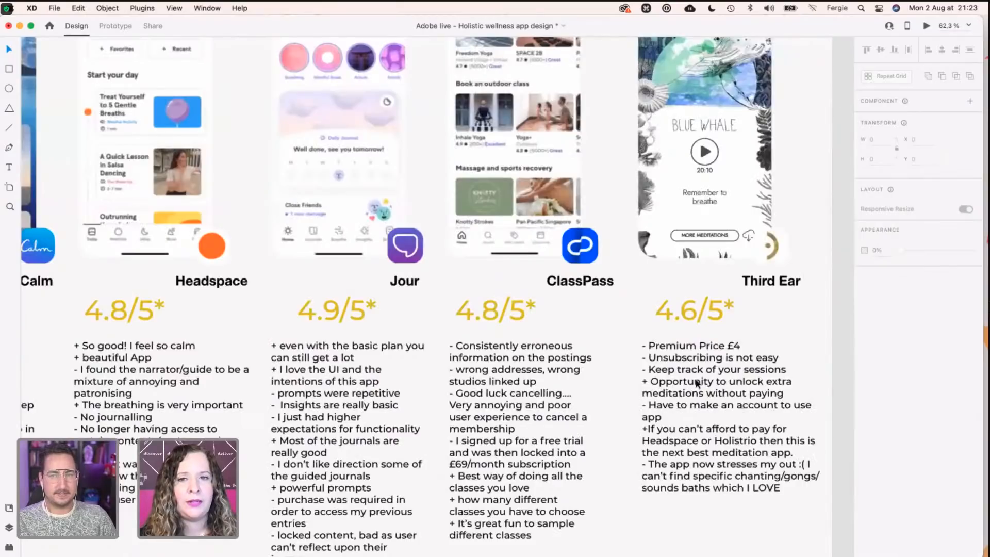
scroll(697, 384, "up", 5)
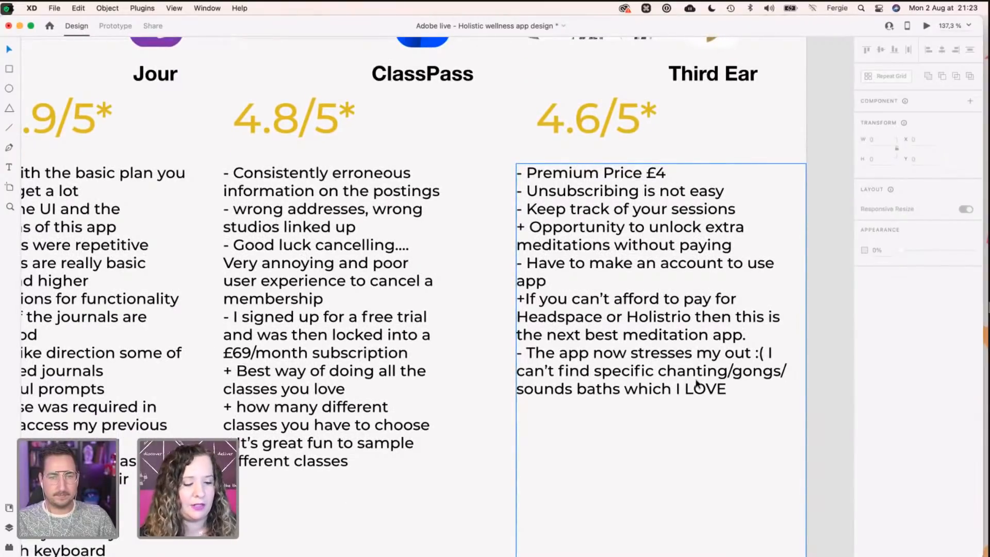
key("super+s")
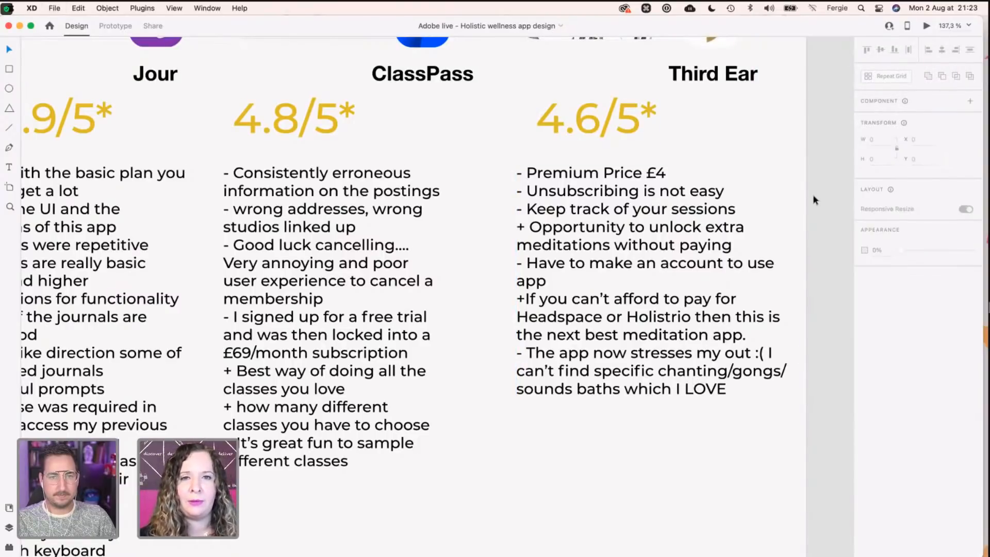
Step: Compare the Third Ear, ClassPass and Jour review notes, and look over the whole Competitive Review artboard
scroll(811, 198, "down", 1)
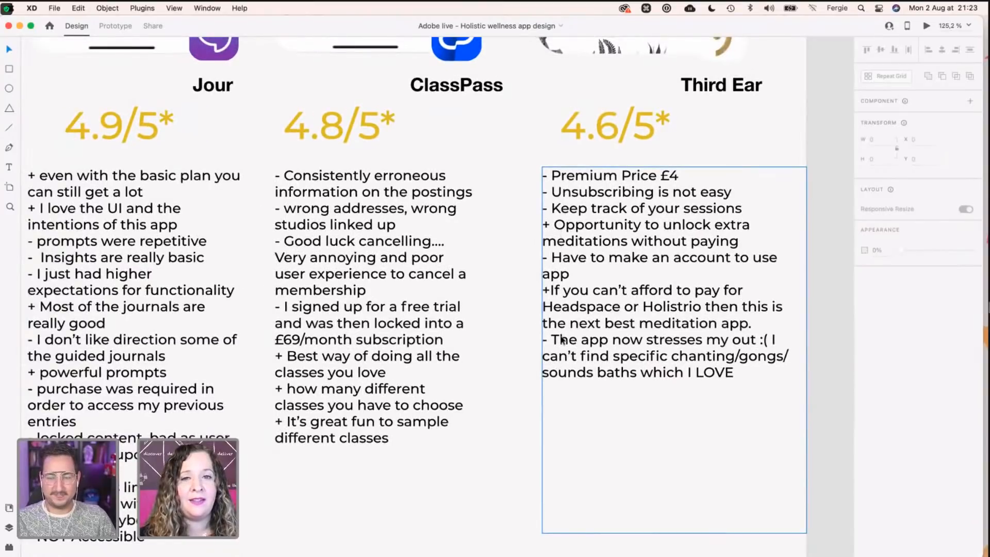
scroll(561, 339, "left", 5)
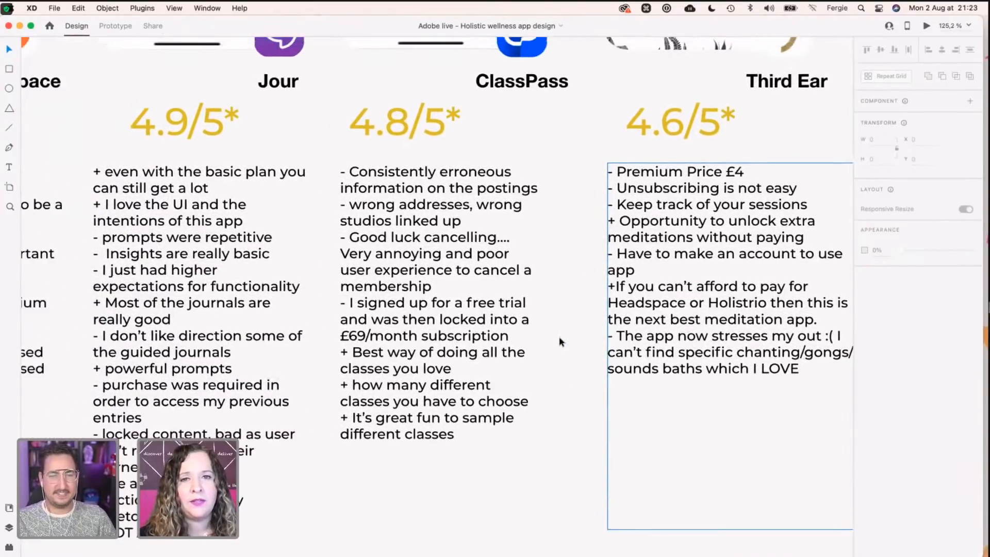
scroll(558, 336, "down", 6)
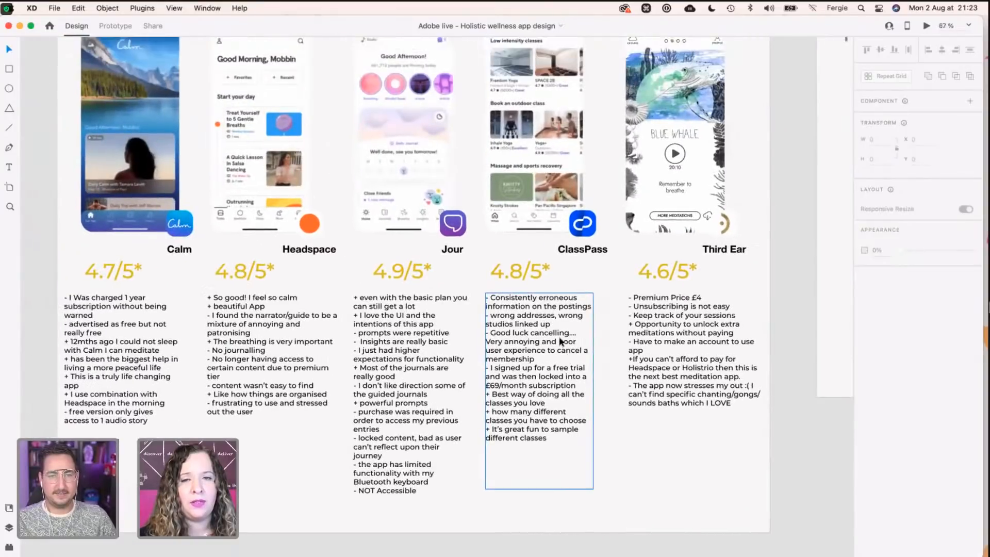
scroll(559, 340, "down", 3)
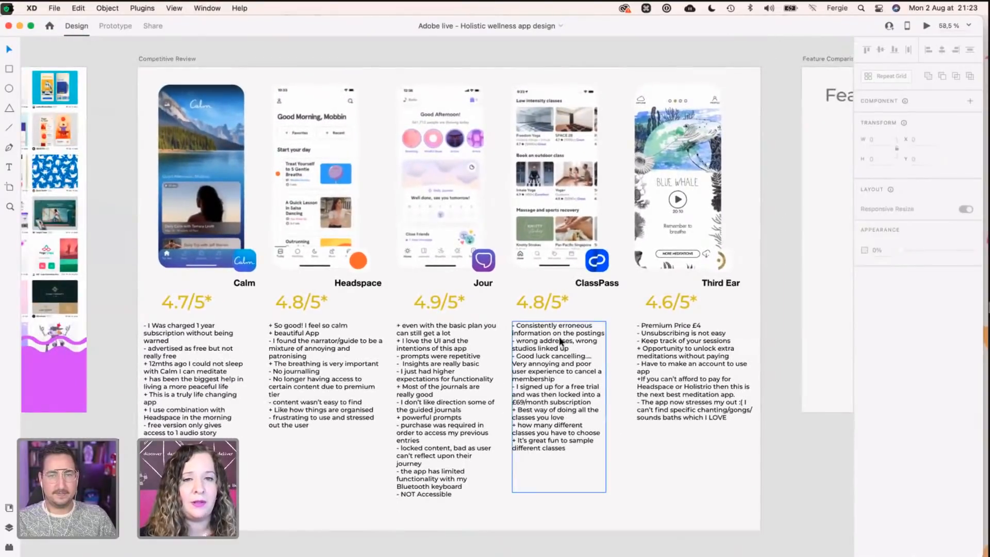
scroll(561, 342, "right", 2)
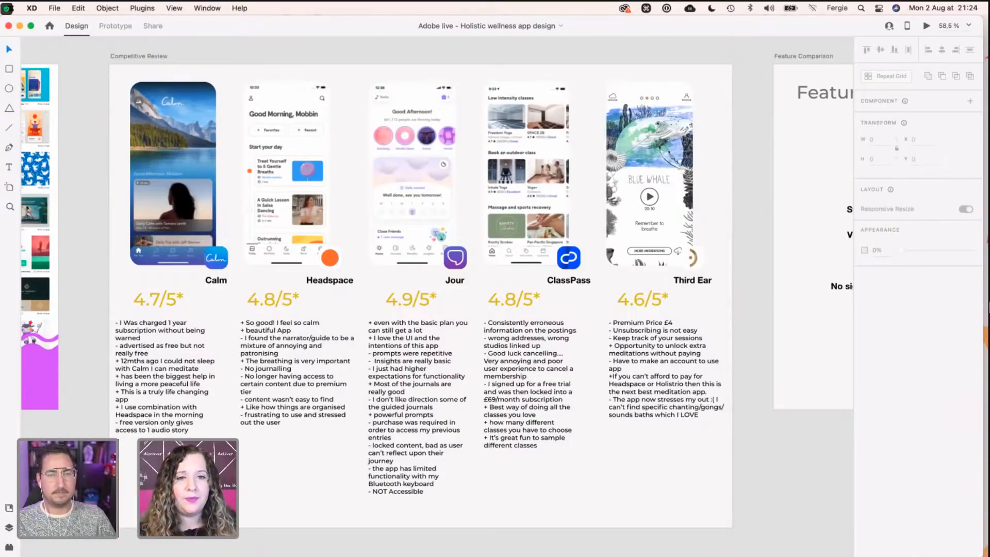
scroll(211, 374, "up", 1)
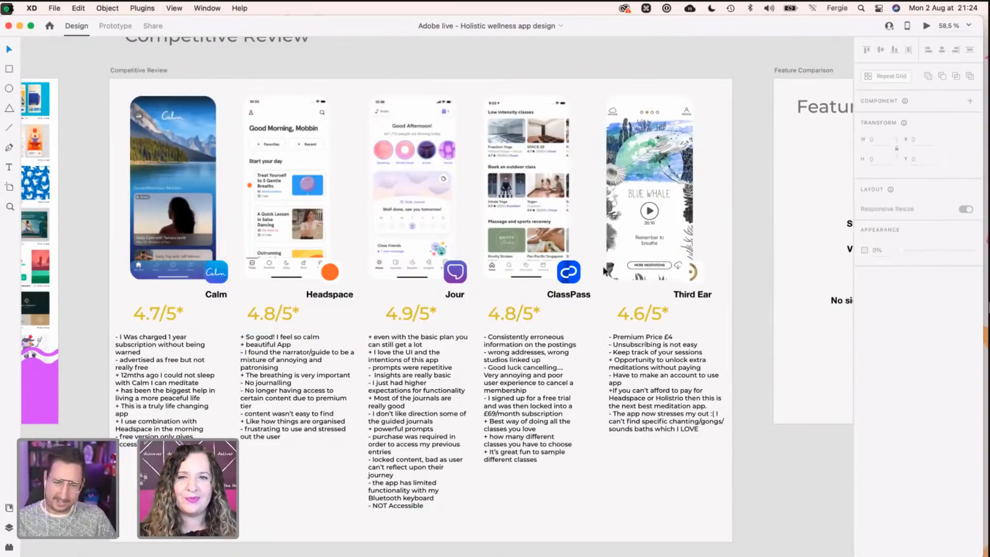
Step: Extend the Feature Comparison artboard downward to a height of about 1450 px
key("space")
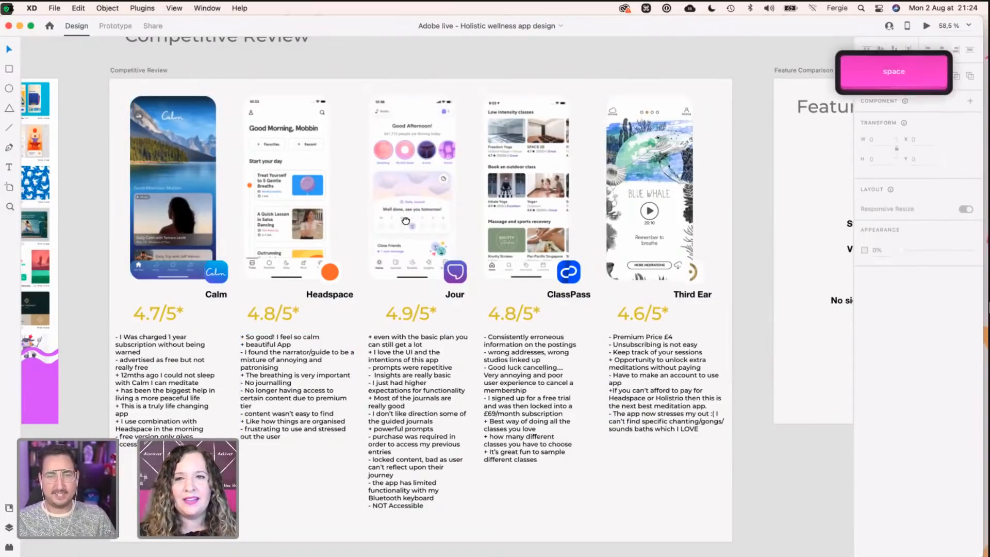
left_click_drag(753, 179, 219, 203)
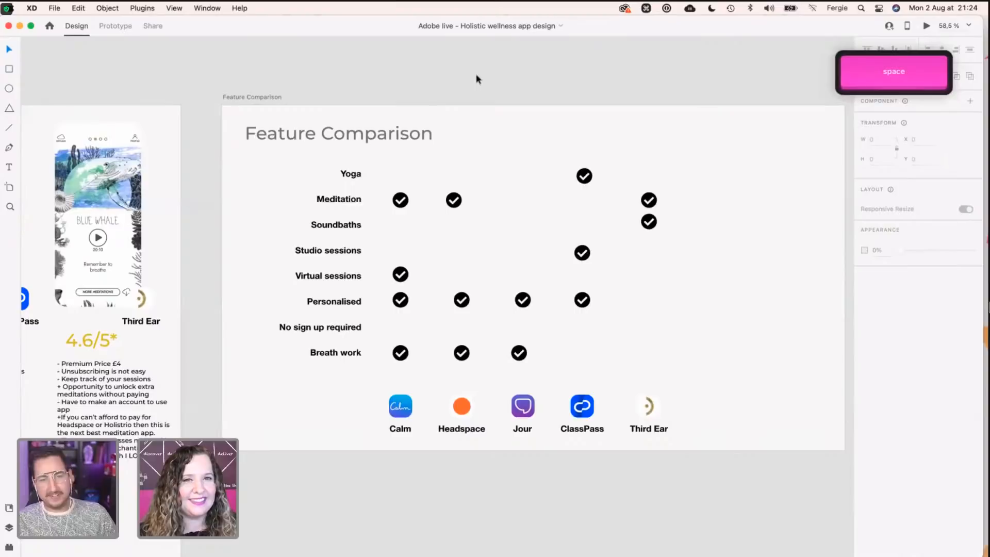
left_click_drag(640, 84, 623, 83)
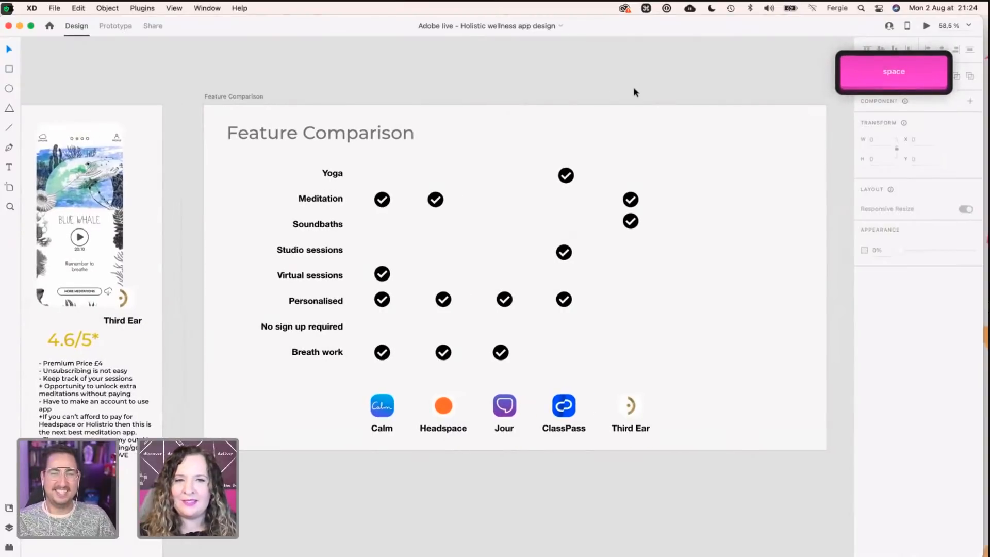
key("space")
left_click_drag(704, 274, 684, 208)
left_click(694, 379)
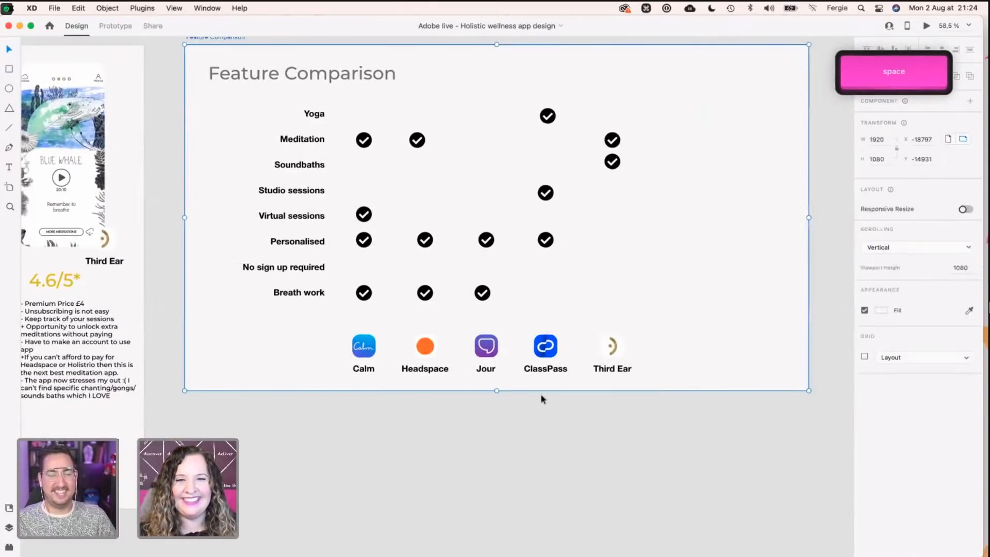
left_click_drag(495, 391, 477, 511)
left_click_drag(178, 390, 179, 505)
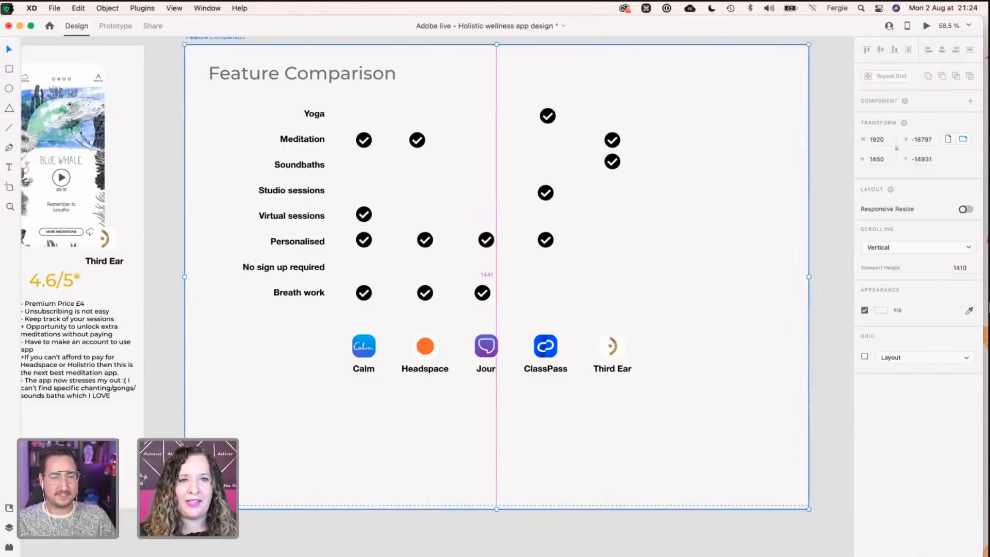
Step: Move the row of five app icons and names down near the bottom edge of the Feature Comparison artboard
scroll(286, 370, "down", 4)
scroll(287, 370, "up", 5)
left_click_drag(334, 420, 624, 492)
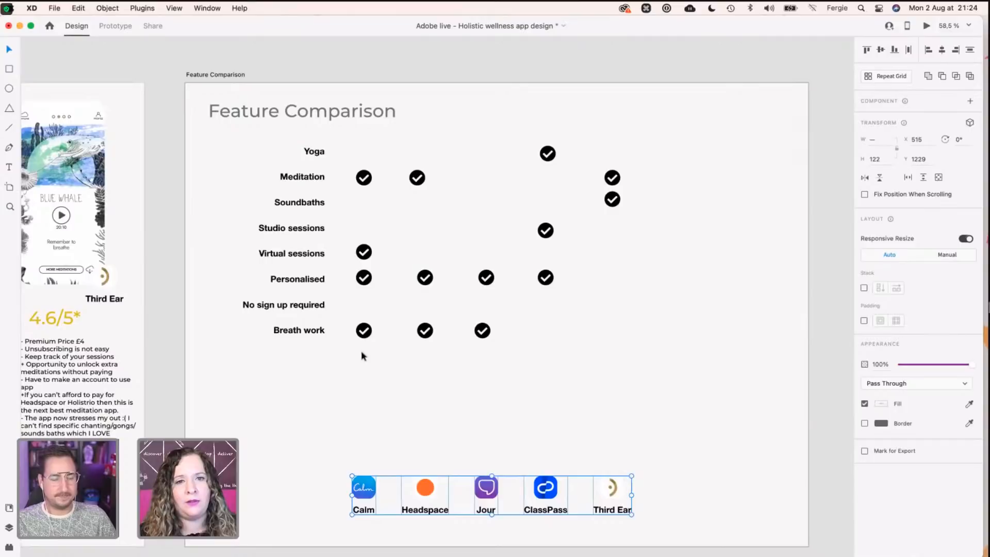
Step: Add the entries "Free resources", "Sleep Sounds" and "Journaling" below "Breath work" in the feature list
double_click(295, 335)
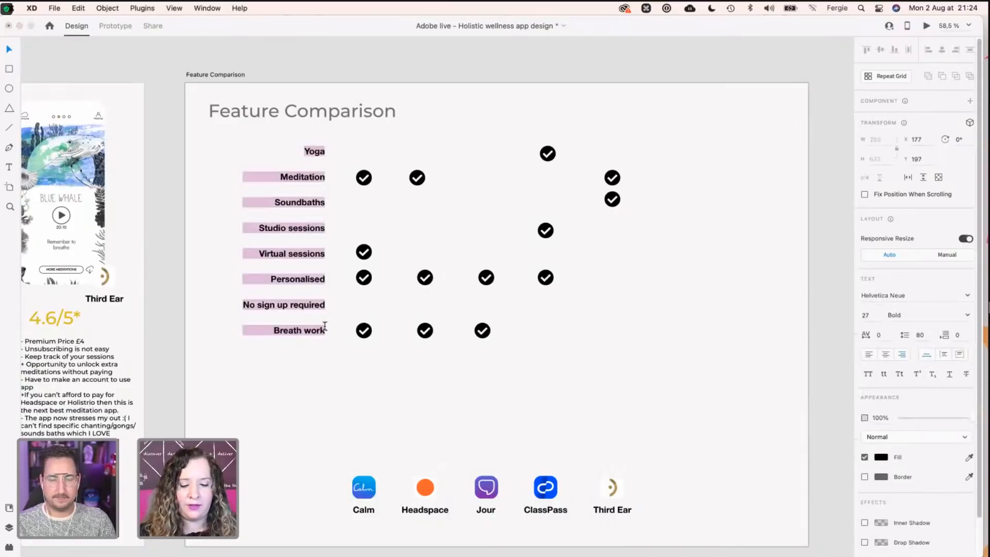
key("Right")
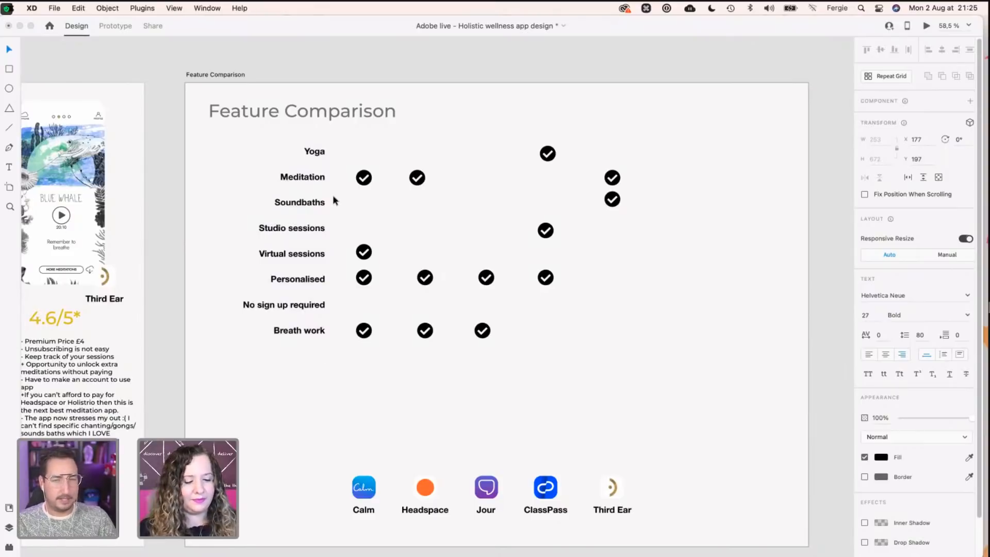
type("Free resources")
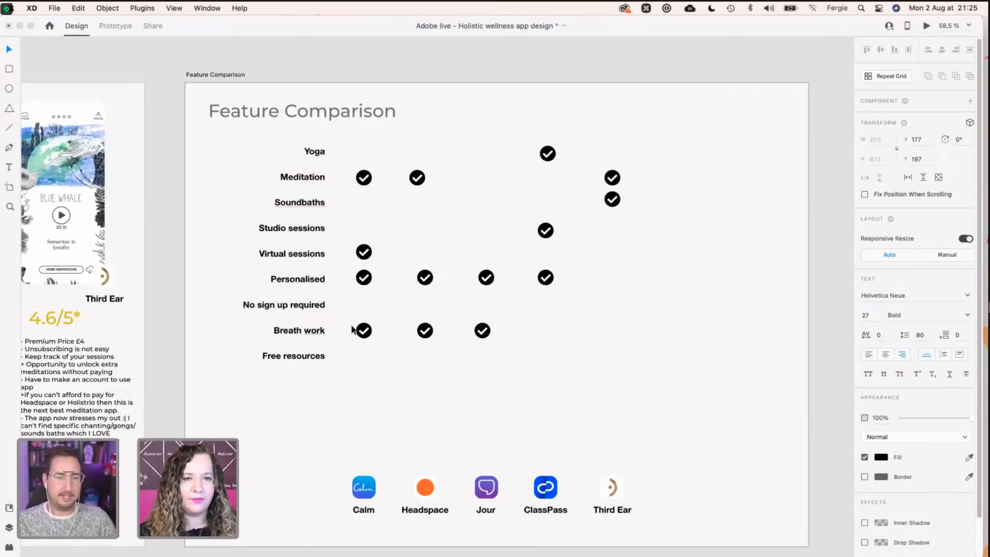
key("Return")
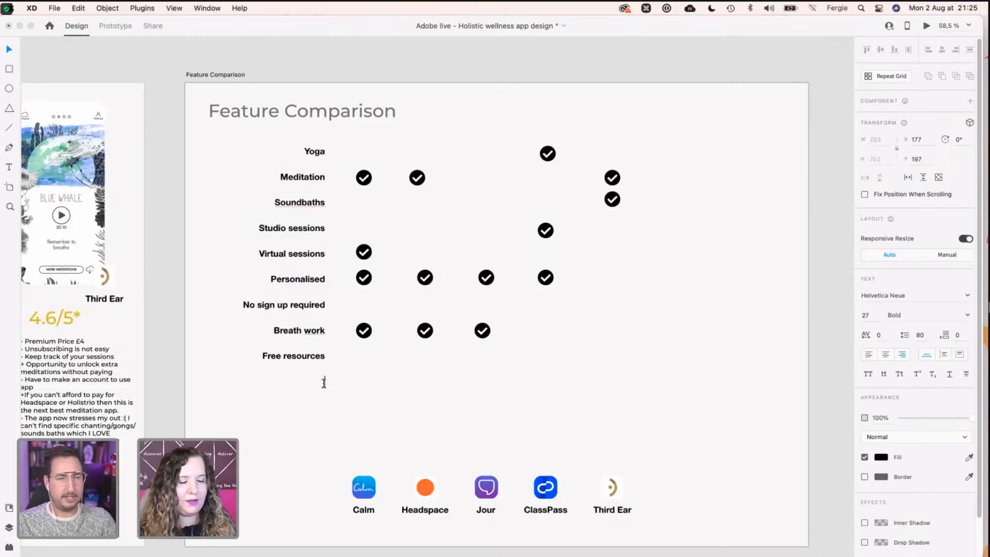
type("Sleep")
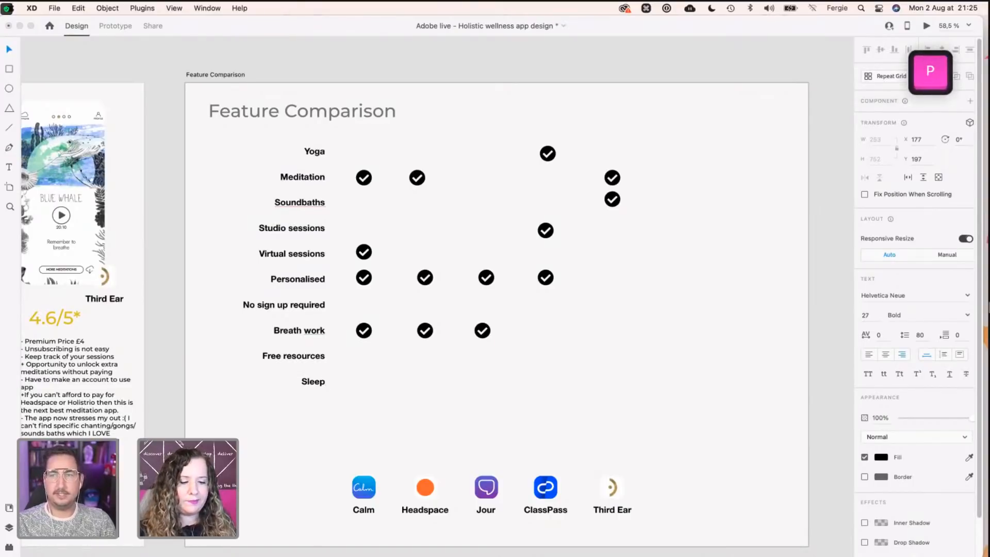
key("shift")
type("ds")
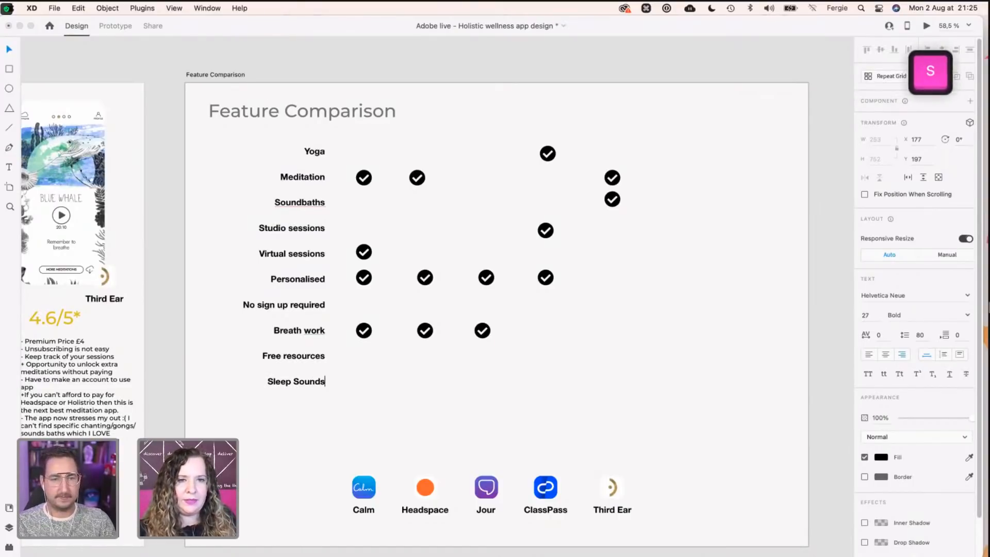
key("Return")
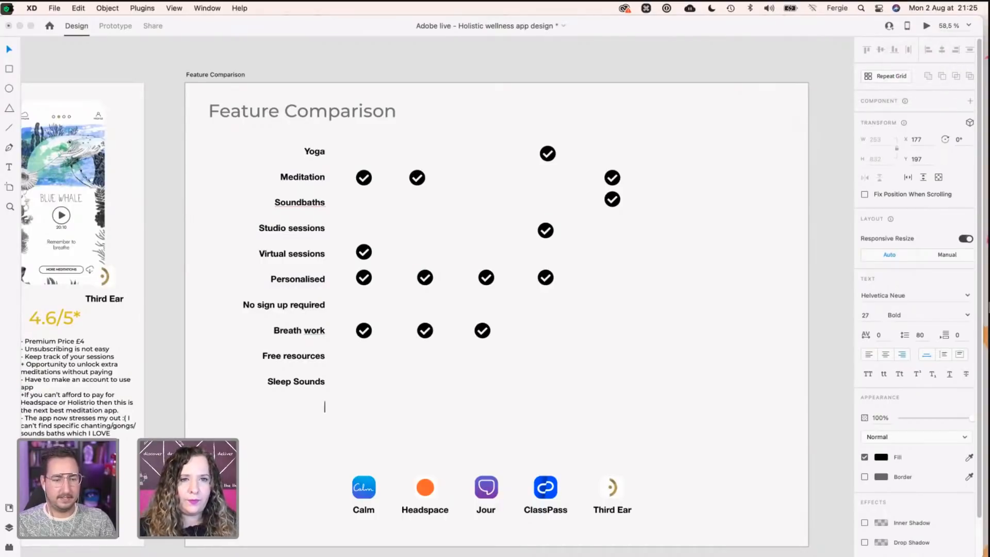
type("Journal")
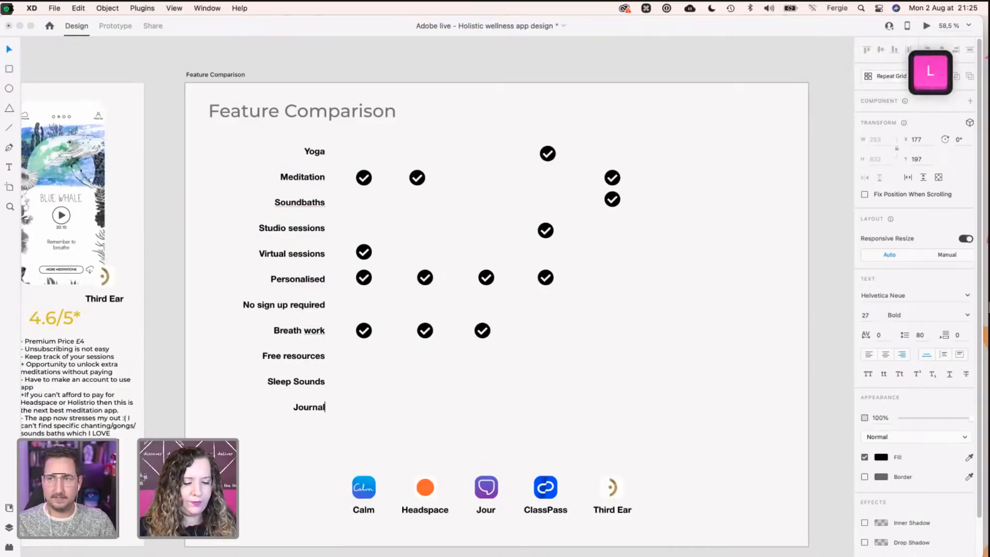
type("ing")
key("BackSpace")
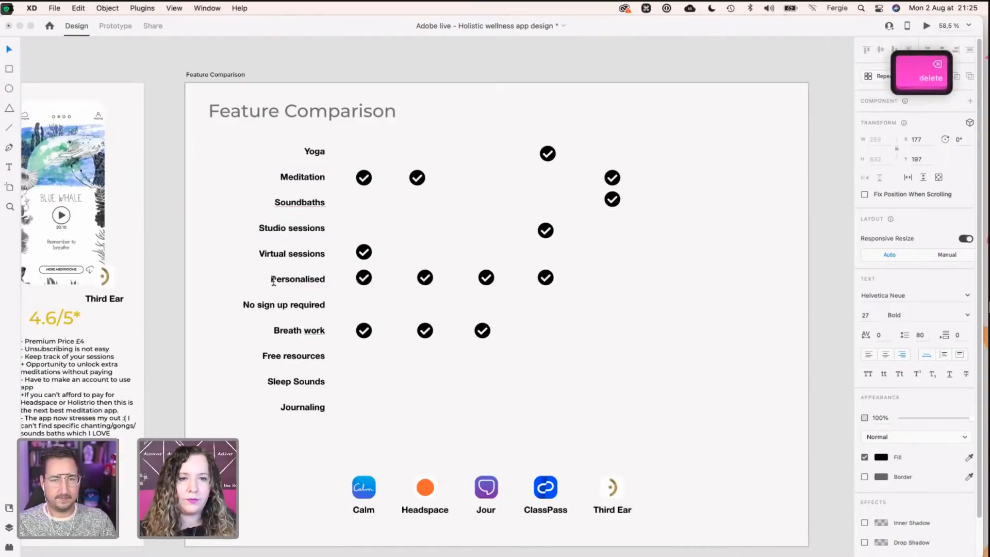
key("Escape")
Step: Duplicate Breath work checkmarks to mark Journaling for Jour and Sleep Sounds for Headspace
left_click(484, 332)
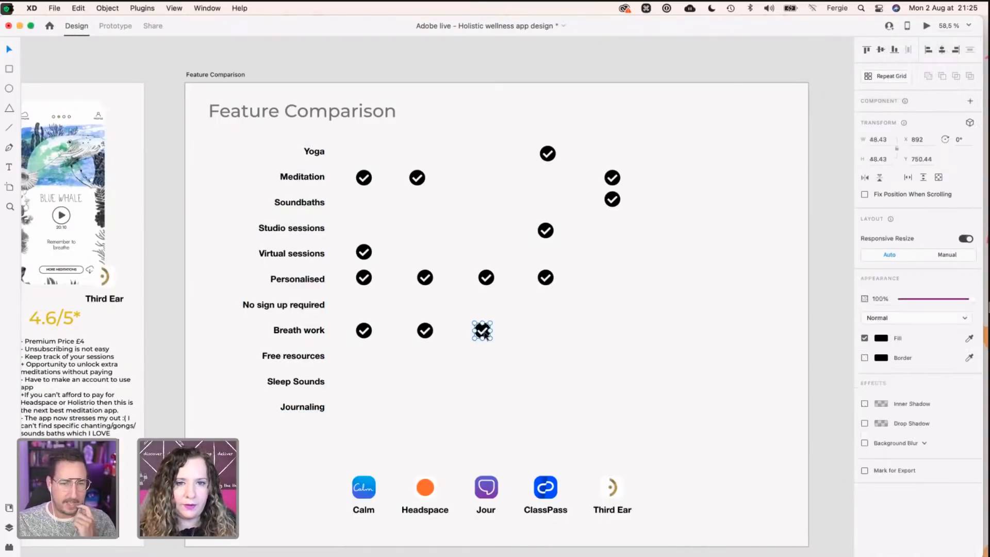
left_click_drag(484, 334, 484, 418)
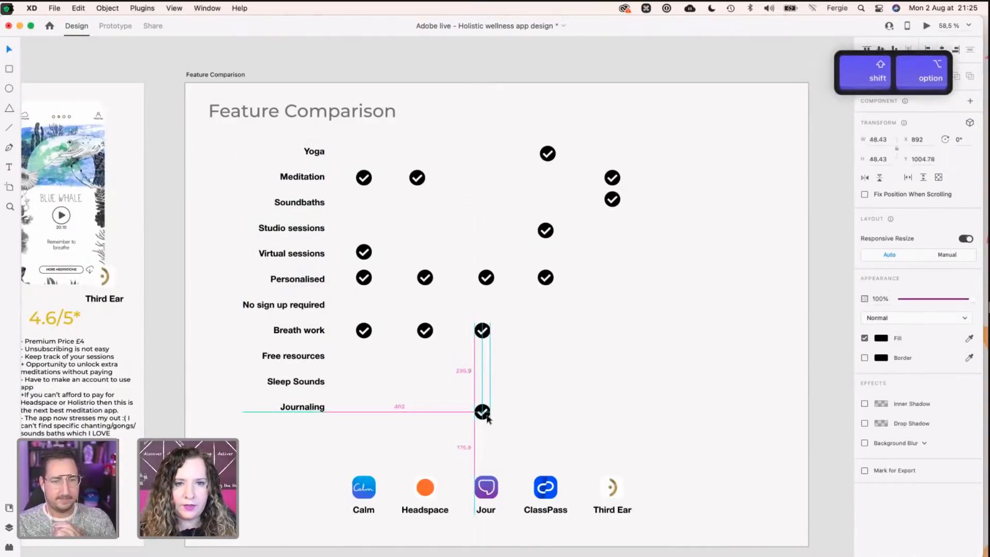
left_click(432, 334, "shift")
left_click(440, 358)
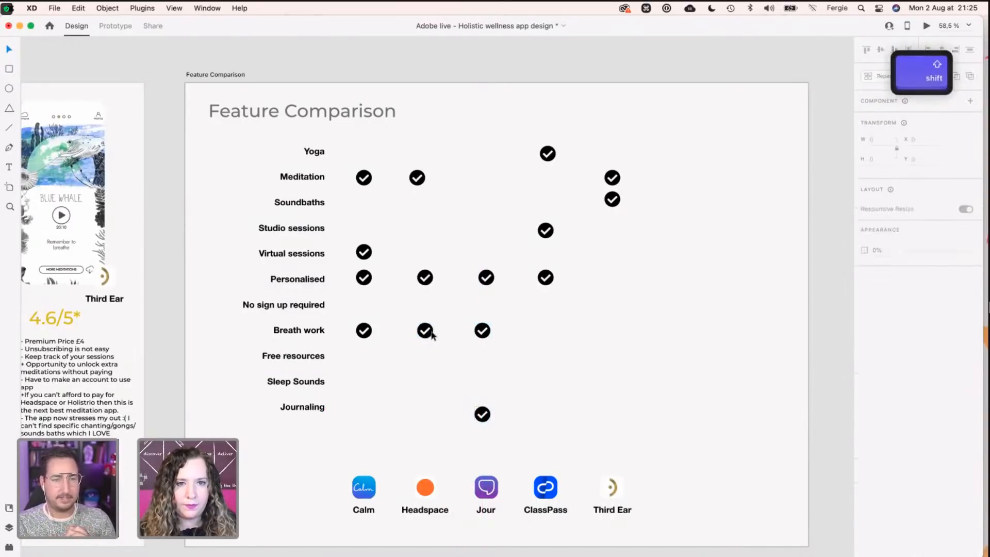
left_click_drag(432, 335, 429, 382)
Step: Duplicate Jour's Journaling checkmark into the Calm column of the same row
left_click(480, 415, "shift")
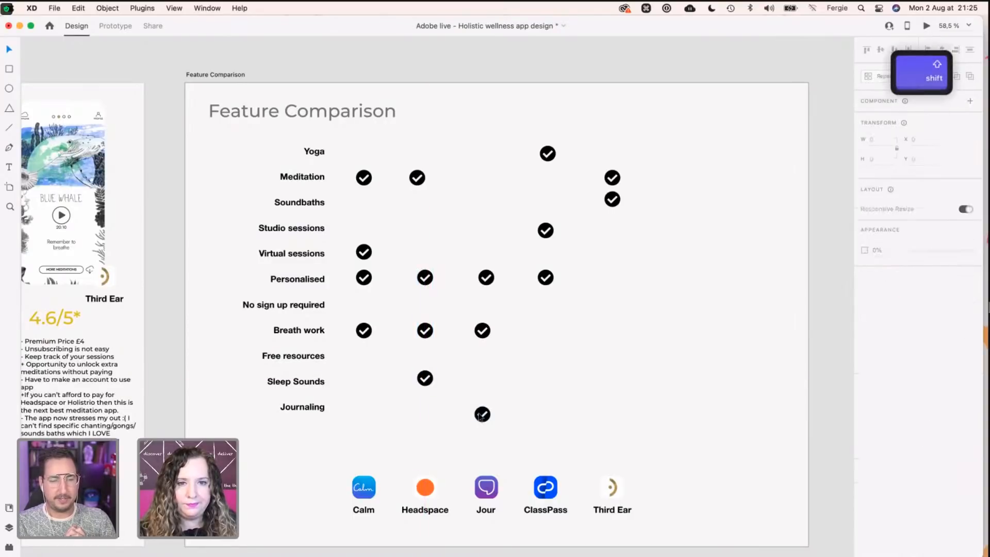
left_click(484, 416)
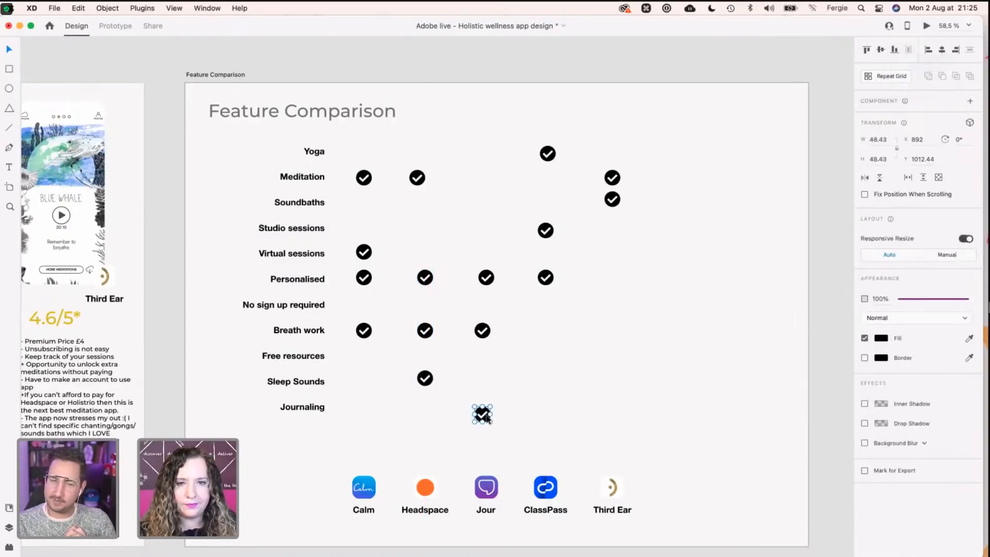
left_click_drag(486, 418, 365, 425)
left_click(294, 439)
Step: Check the five apps' review notes on the Competitive Review artboard for the newly added features
left_click_drag(452, 427, 785, 402)
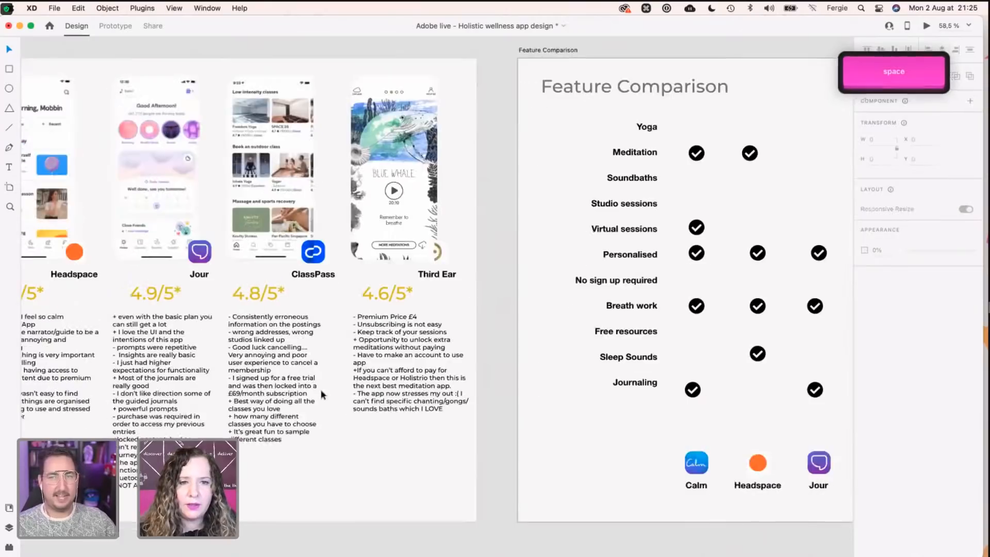
scroll(310, 385, "up", 3)
left_click(381, 481)
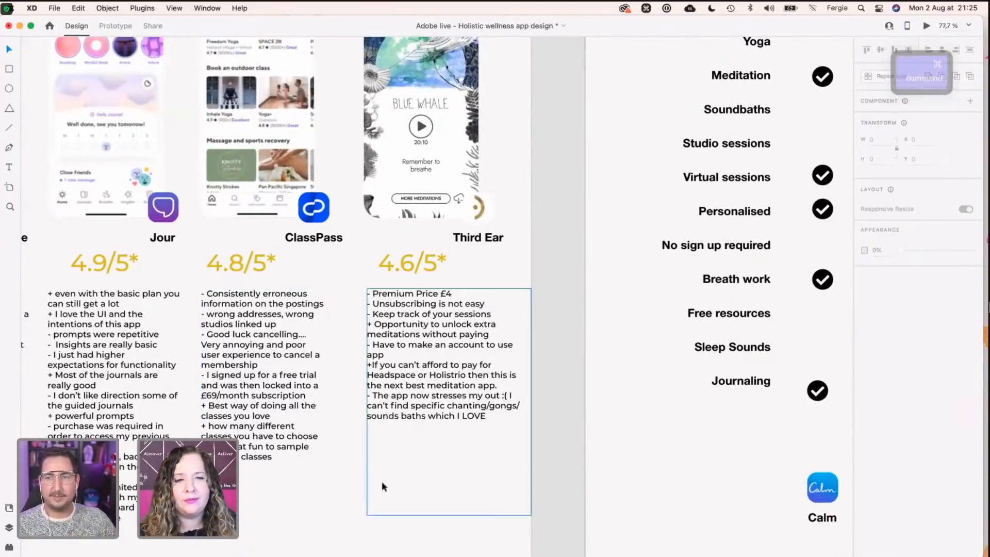
left_click_drag(381, 445, 524, 351)
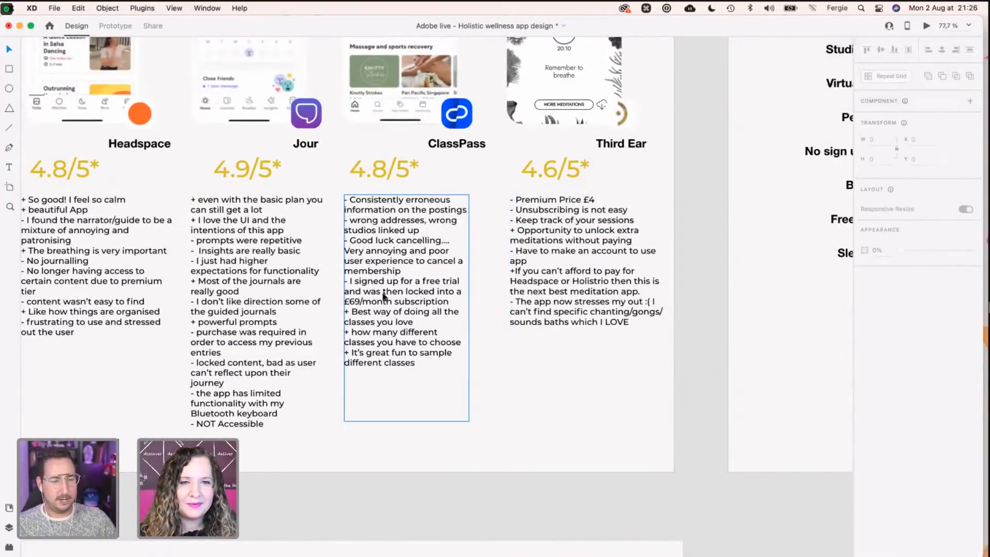
left_click_drag(255, 494, 430, 501)
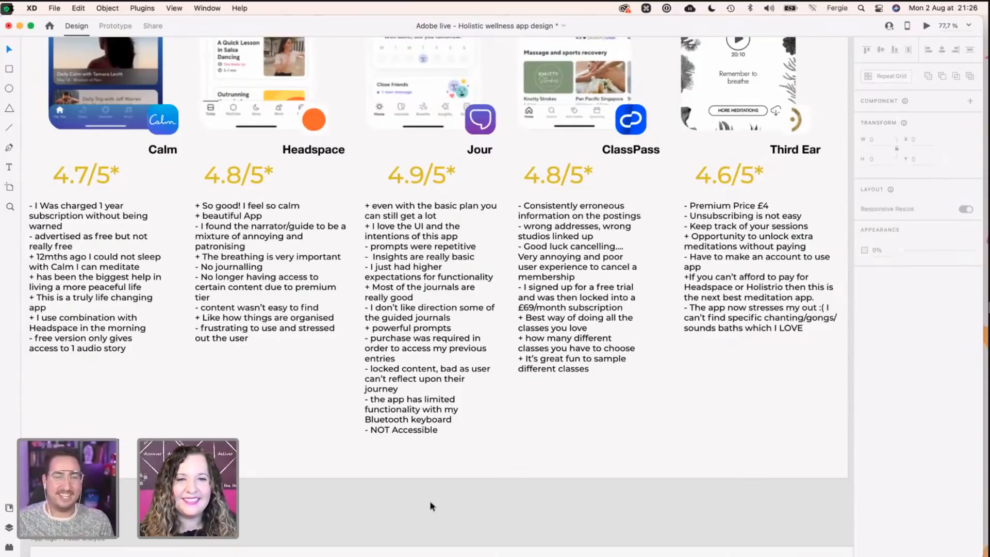
scroll(429, 500, "down", 5, "super")
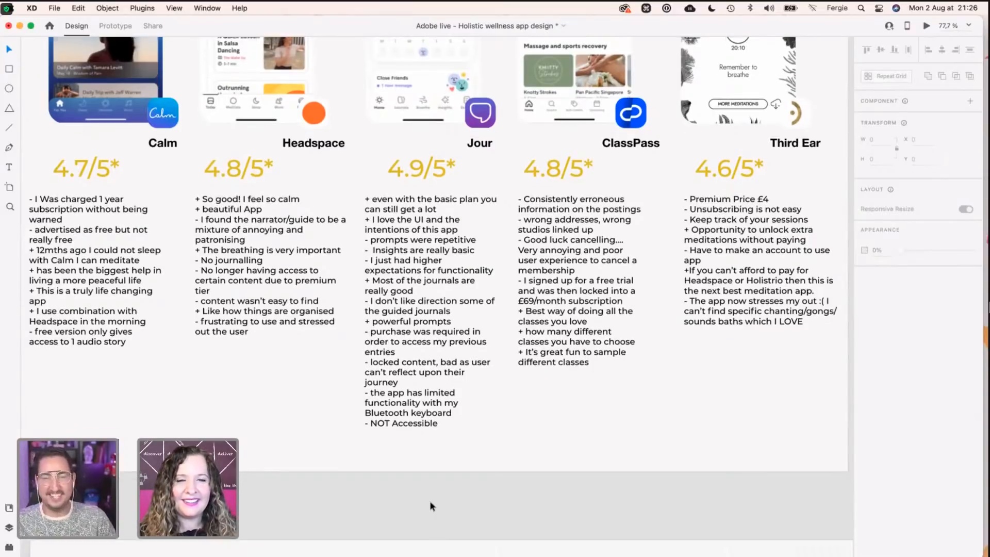
Step: Nudge Third Ear's Meditation checkmark up slightly and shift the feature list down a little so Journaling lines up with its checkmarks
scroll(430, 505, "down", 5, "super")
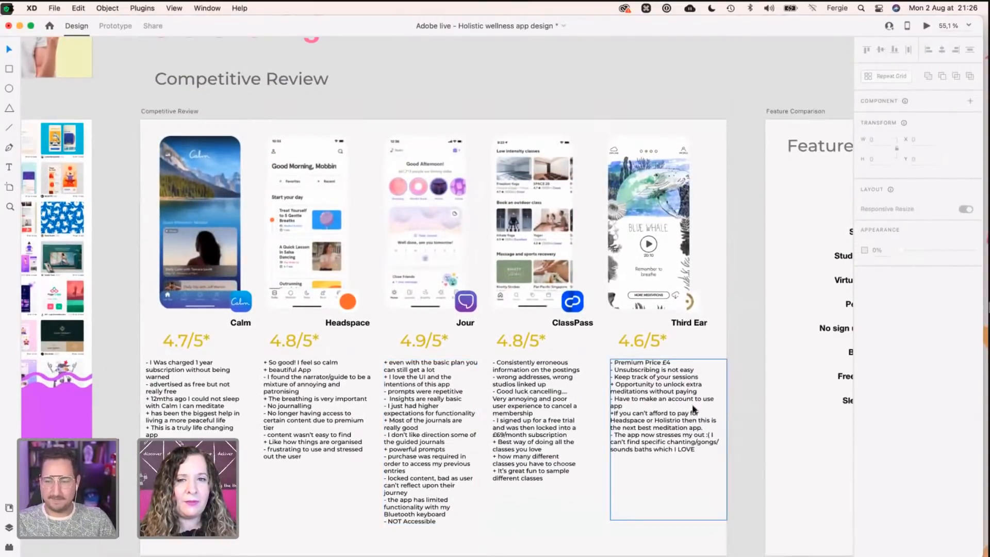
left_click(659, 382)
key("space")
scroll(477, 384, "right", 10)
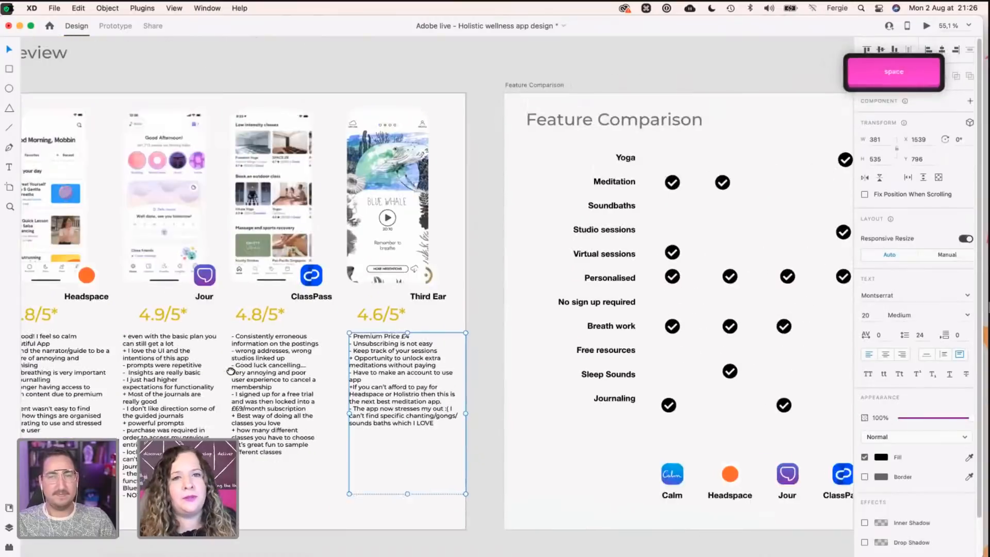
left_click(172, 340)
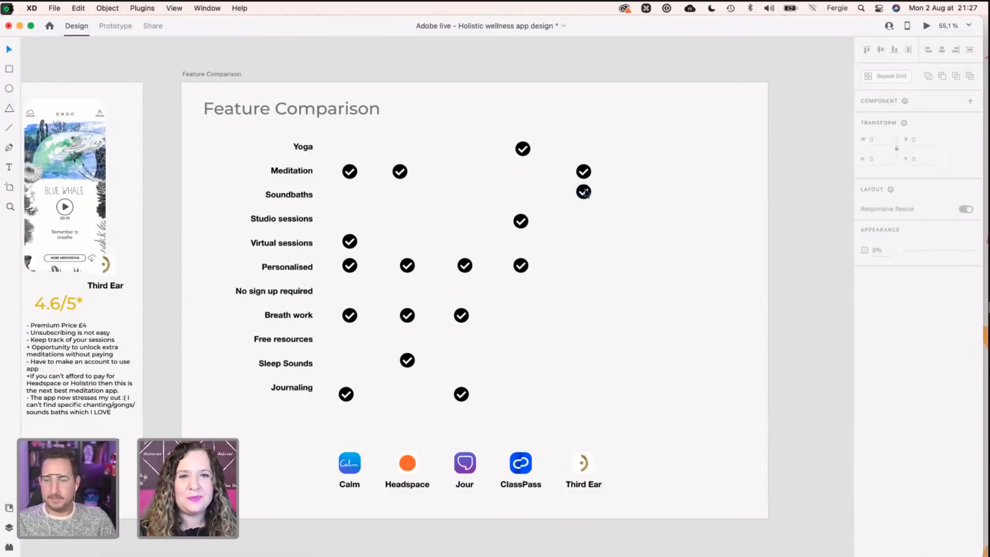
left_click_drag(586, 194, 584, 173)
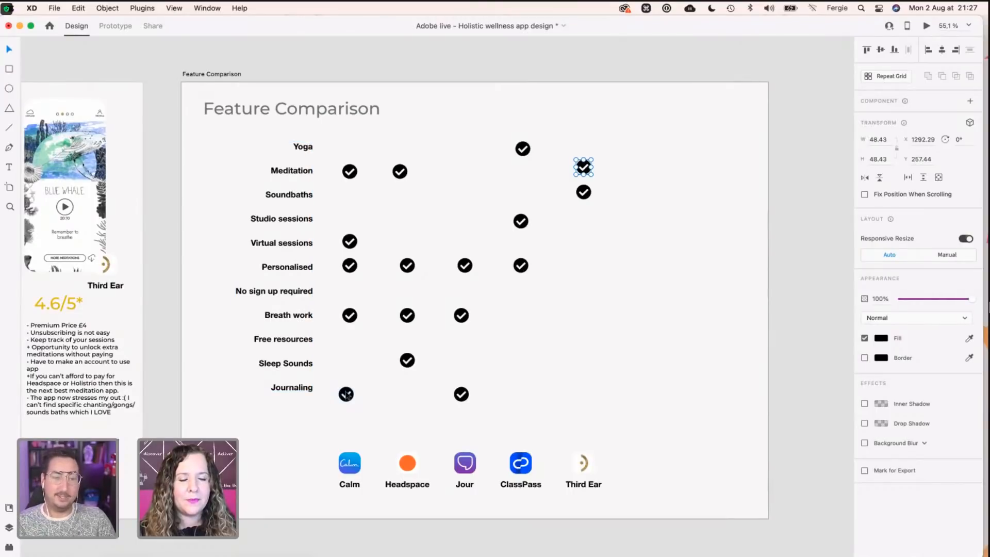
left_click_drag(301, 392, 299, 398)
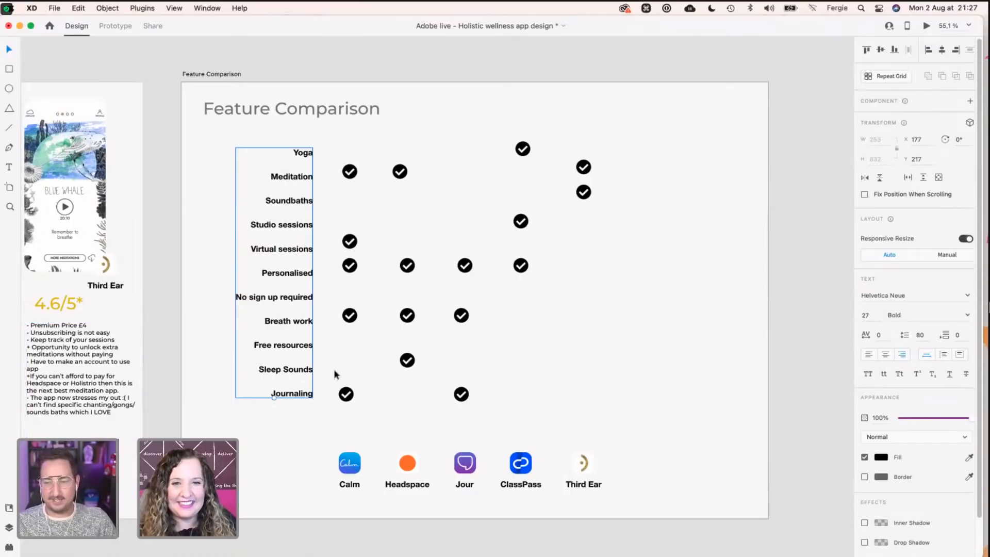
left_click(459, 403)
left_click_drag(479, 411, 337, 392)
left_click(344, 404)
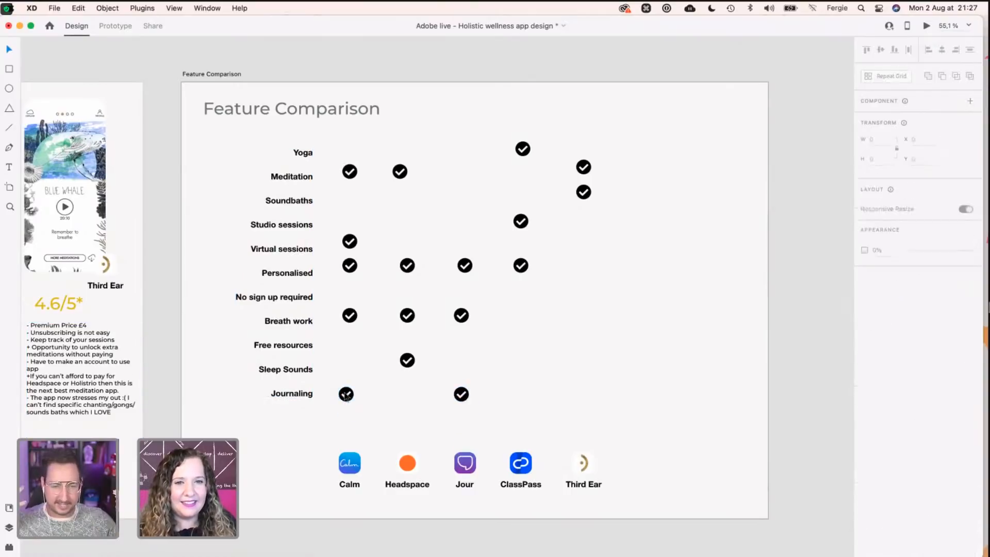
left_click(347, 396)
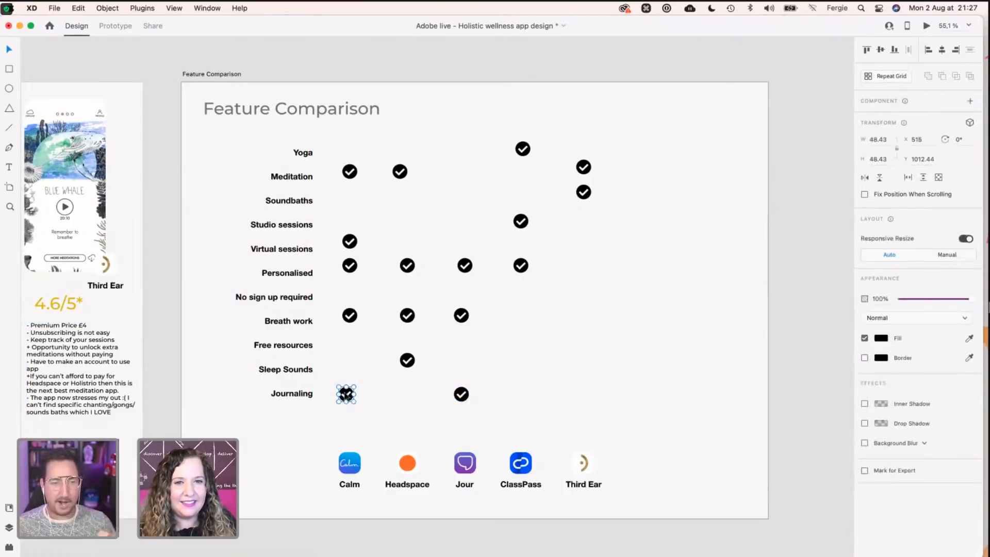
left_click(461, 395, "shift")
Step: Add a new entry starting with "Rel" on its own line below "Journaling" in the feature list
scroll(426, 400, "up", 3)
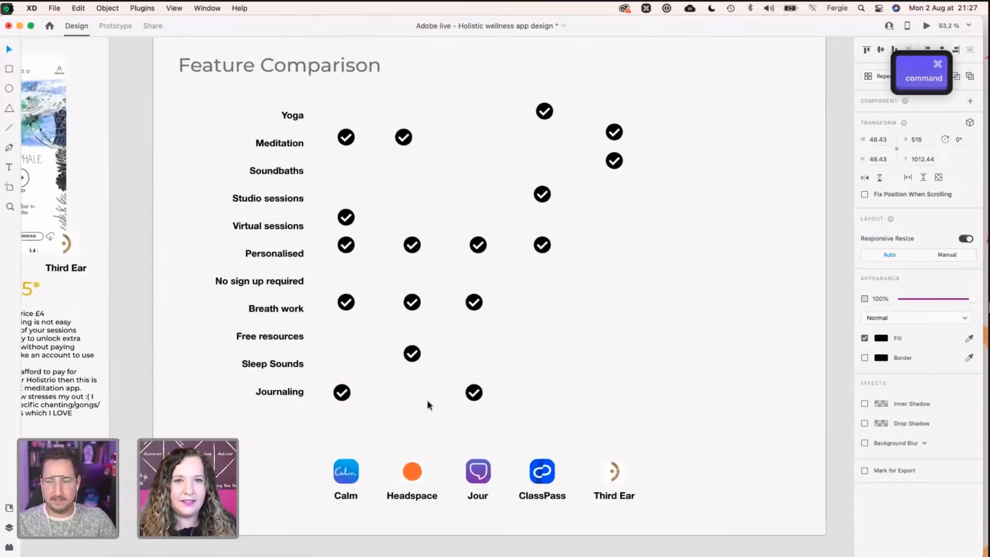
left_click(283, 386)
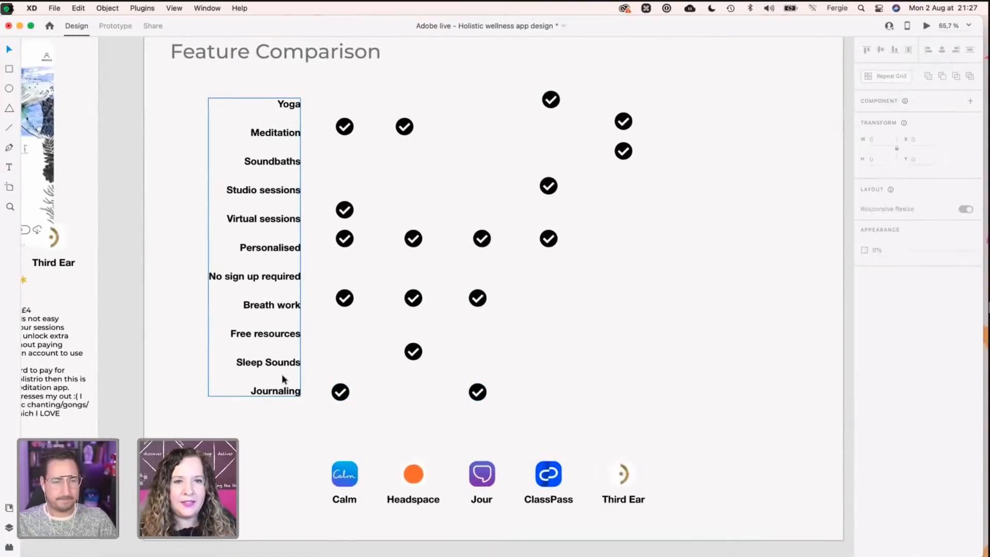
double_click(285, 389)
key("Down")
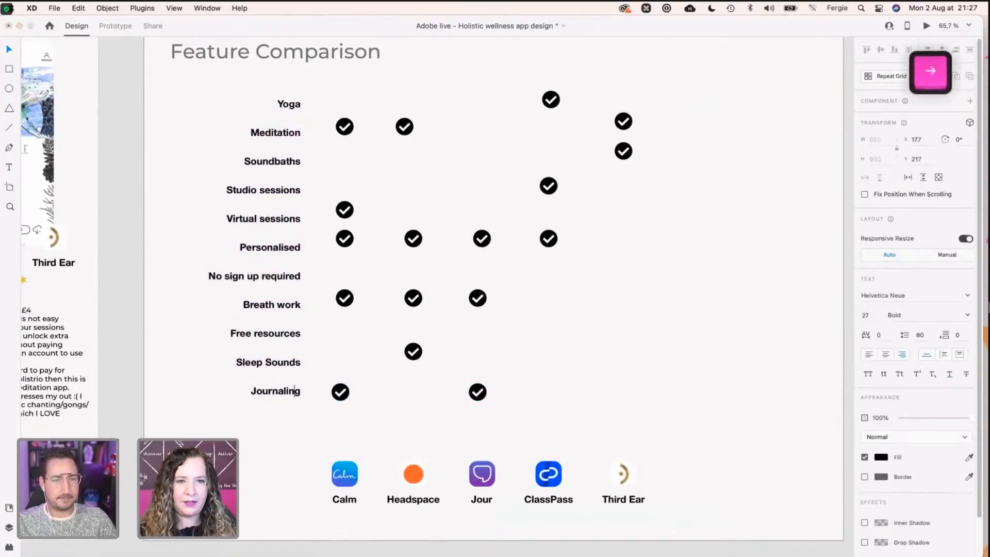
key("Return")
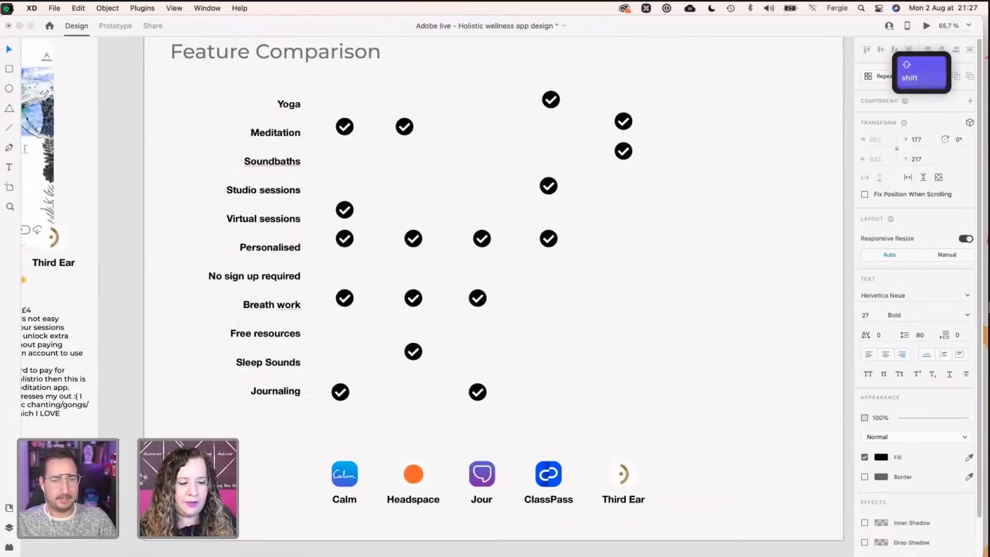
type("Re")
type("d")
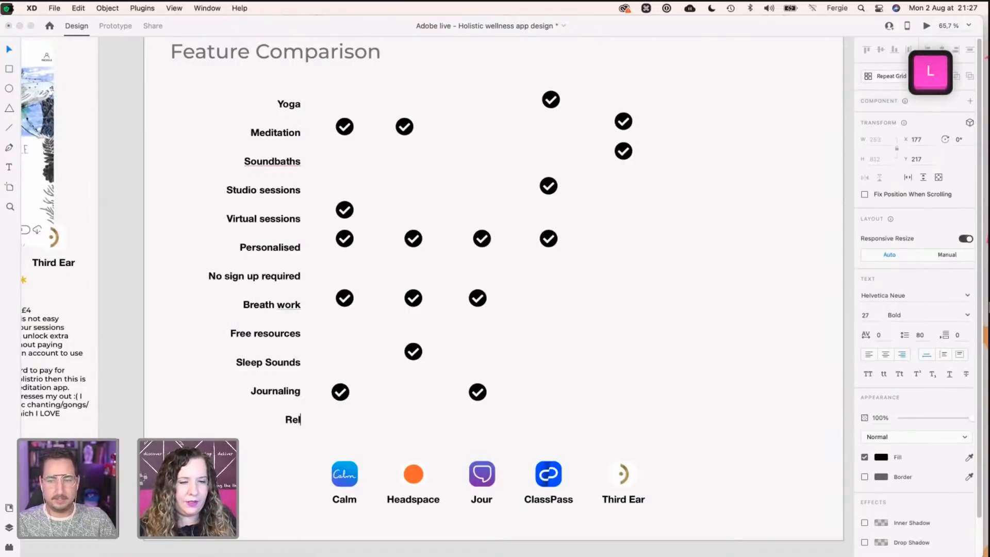
Step: Replace the unfinished last entry of the feature list with "Soundscapes"
key("BackSpace")
key("BackSpace")
key("BackSpace")
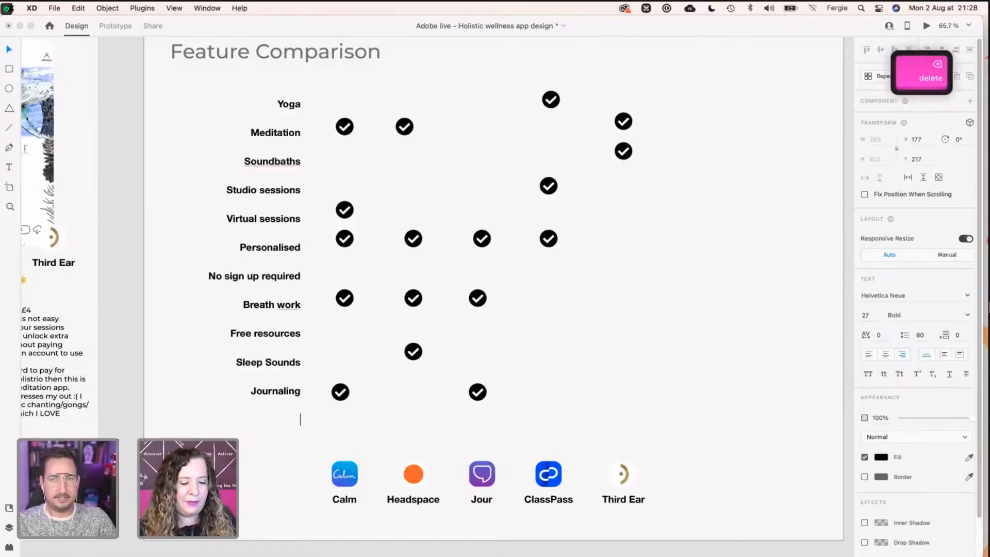
type("Soundscapes")
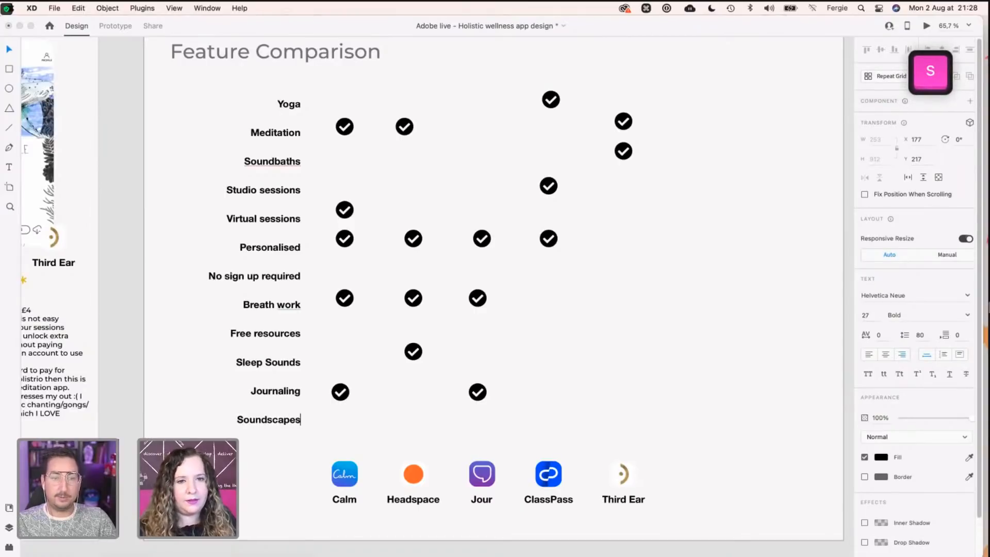
key("Escape")
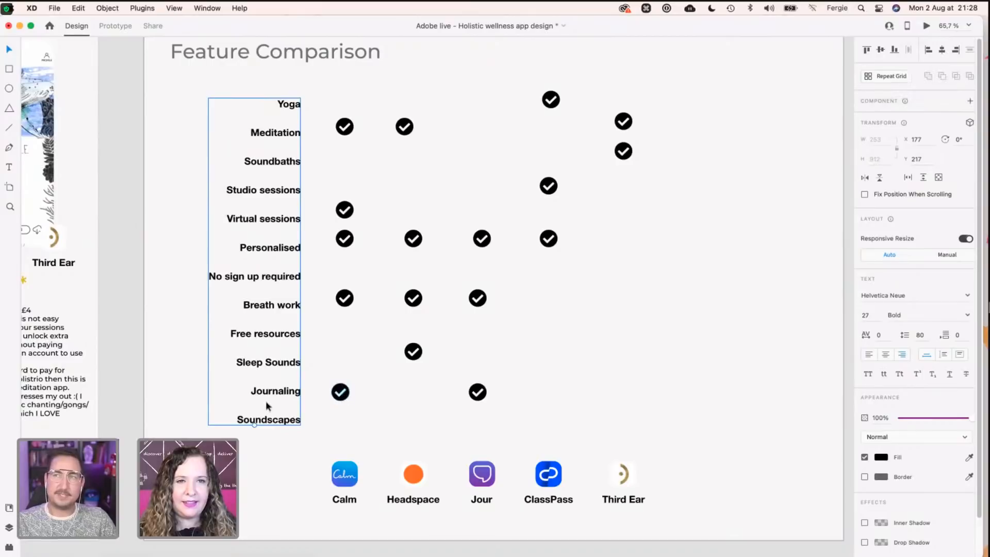
Step: Copy checkmarks to mark Soundscapes for Headspace and Virtual sessions for Third Ear, lowering Third Ear's Soundbaths check level with its label
left_click(343, 398)
left_click_drag(342, 398, 413, 426)
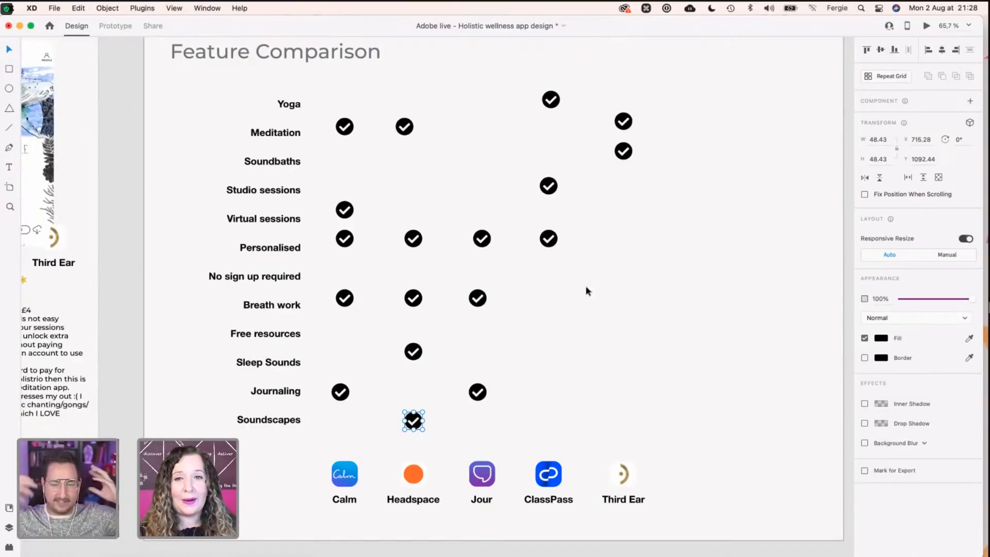
left_click(625, 127)
left_click_drag(624, 157, 624, 225)
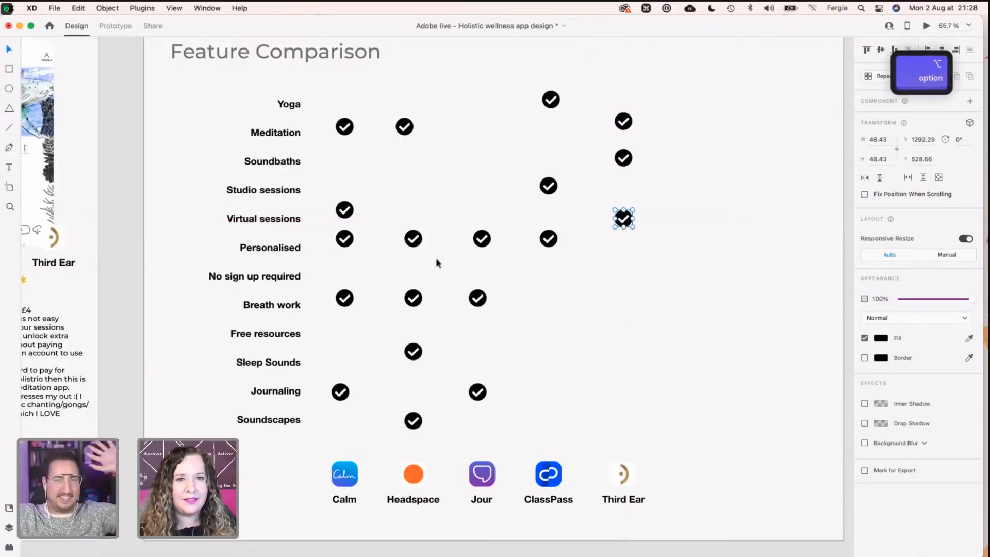
Step: Mark Personalised for Third Ear, and lower the Personalised checks and Calm's Virtual sessions check level with their labels
mouse_move(335, 255)
left_mouse_down()
mouse_move(559, 227)
mouse_move(551, 256)
mouse_move(623, 250)
left_mouse_up()
key("Escape")
left_click_drag(340, 209, 341, 220)
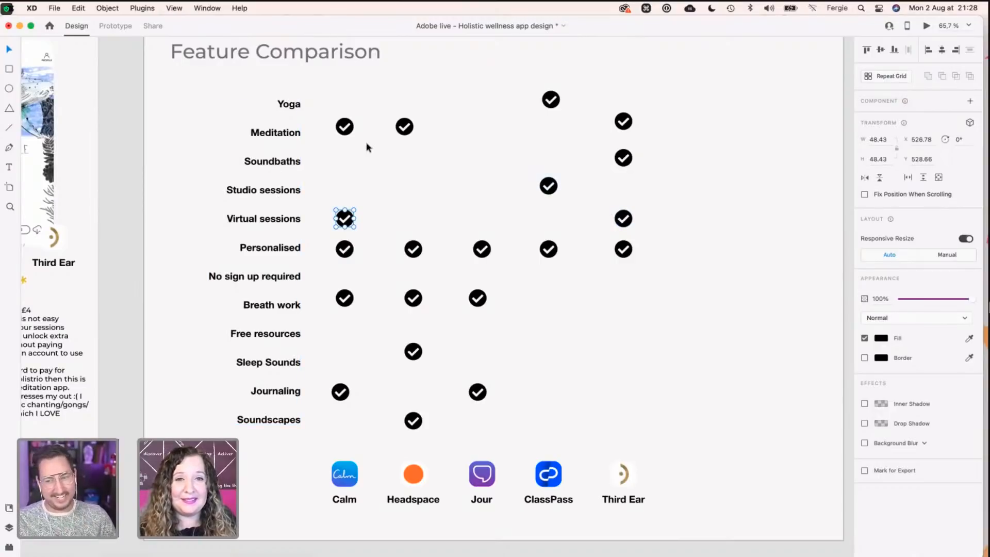
Step: Align the three Meditation checkmarks in one line beside their label, and lower the ClassPass Yoga check level with its label
left_click(345, 129)
left_click(404, 128, "shift")
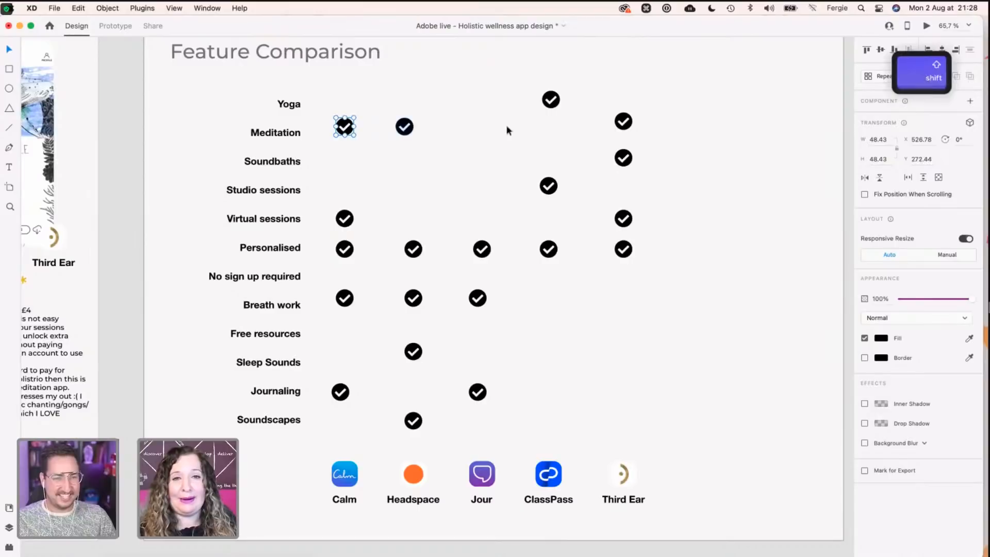
left_click(620, 125, "shift")
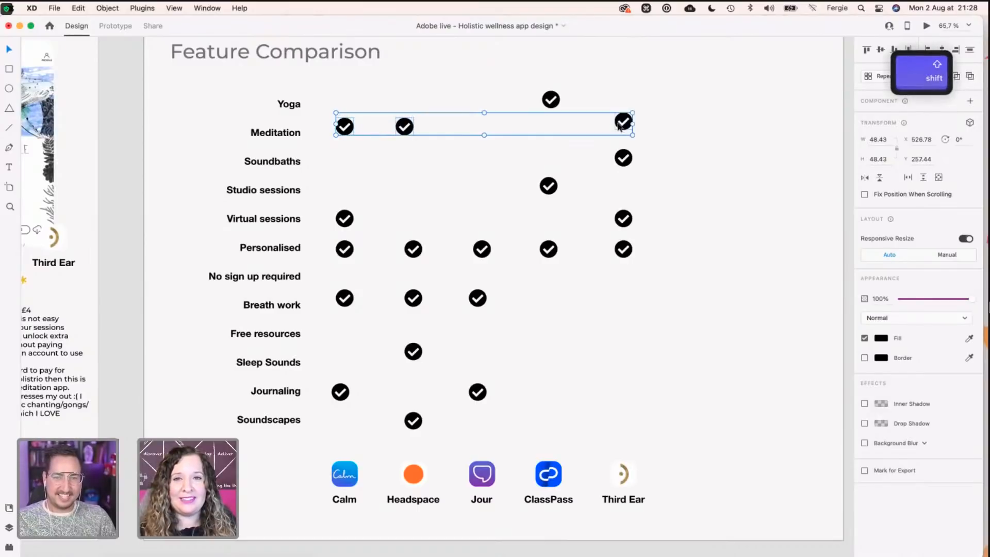
left_click(866, 49)
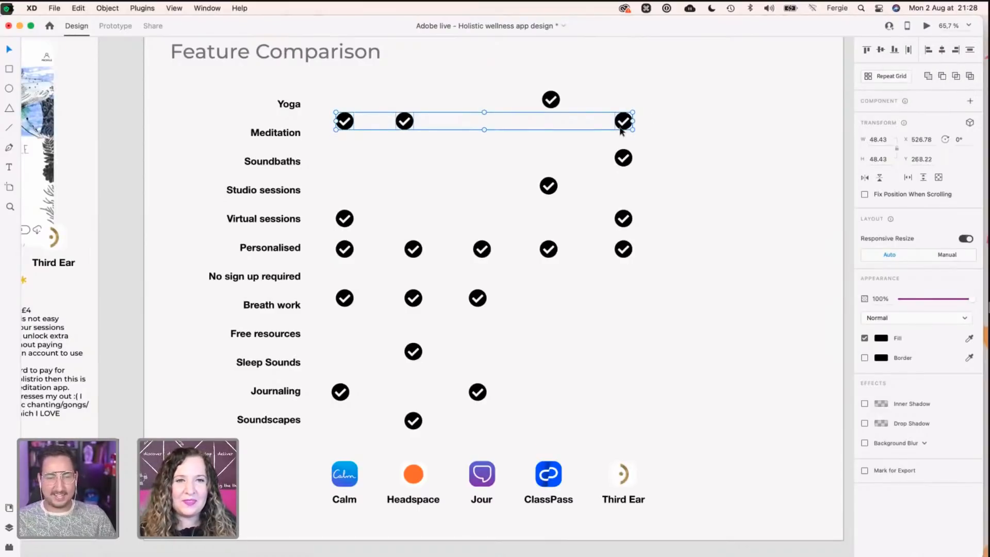
left_click_drag(623, 121, 624, 133)
left_click_drag(559, 104, 559, 106)
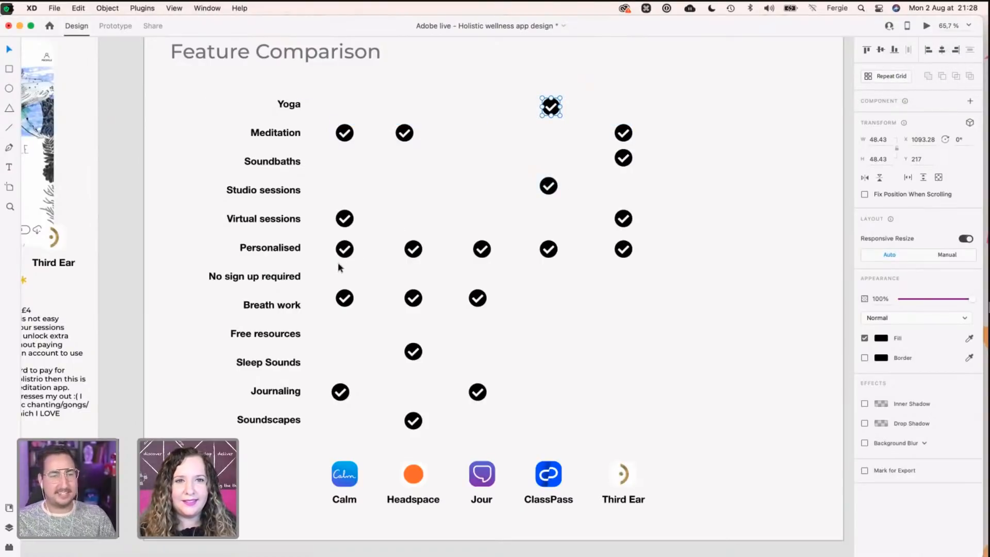
Step: Shift Jour's Personalised checkmark sideways to line up with the other checks in the Jour column
left_click_drag(336, 261, 654, 245)
left_click_drag(569, 304, 335, 312)
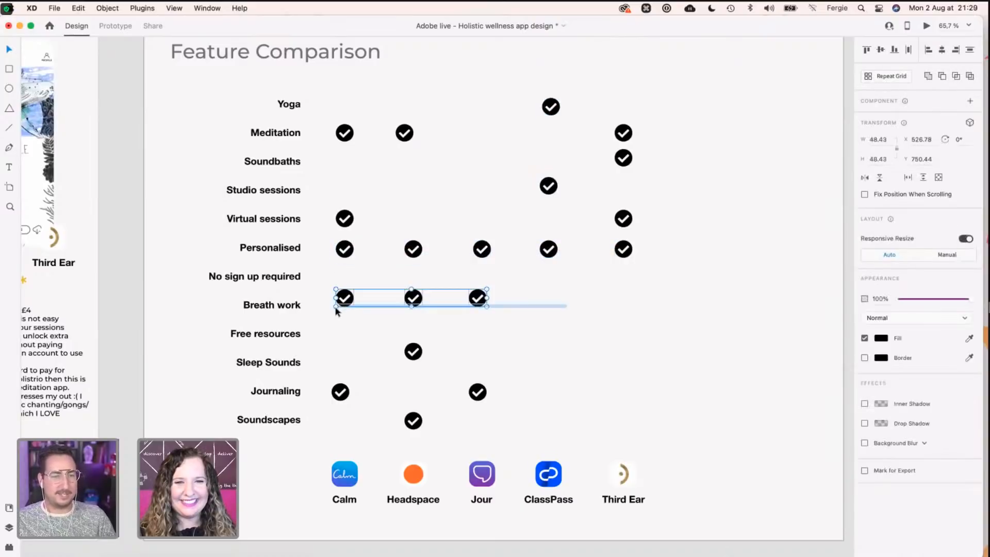
left_click_drag(327, 404, 531, 380)
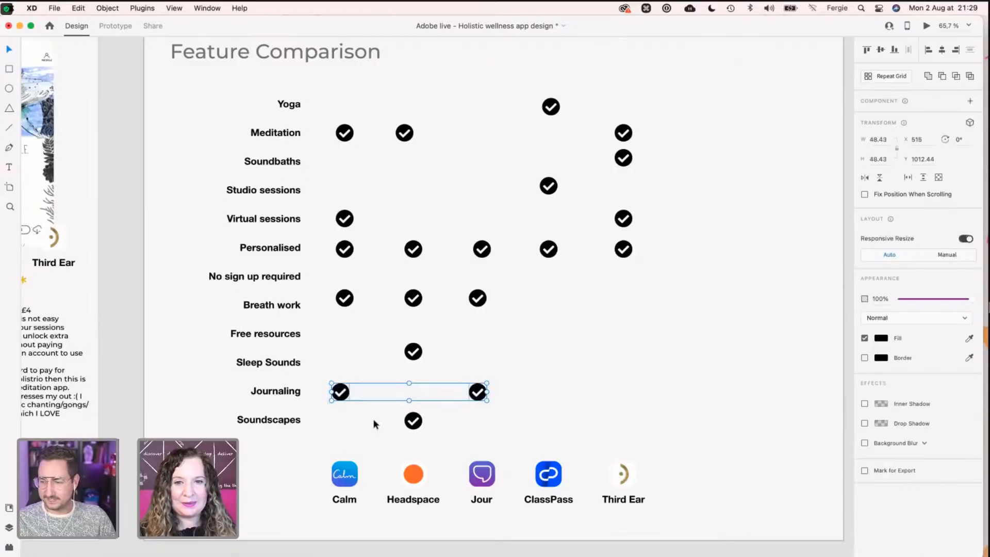
left_click(414, 426)
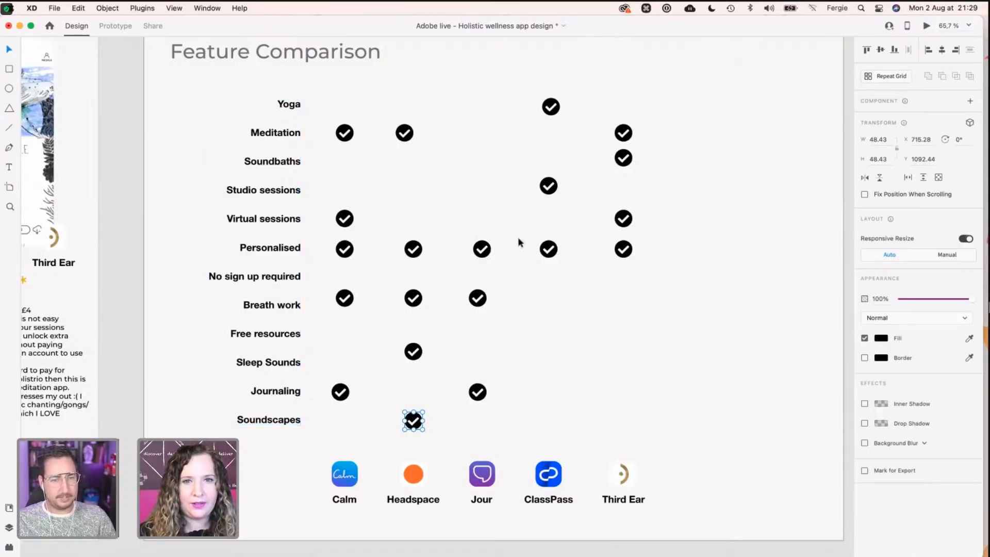
left_click_drag(490, 249, 485, 249)
left_click(565, 320)
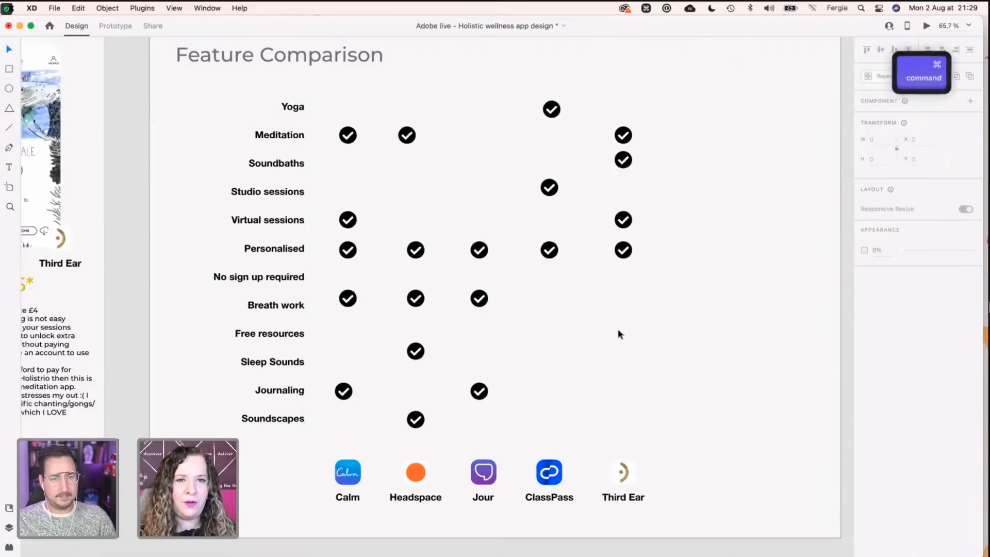
scroll(617, 329, "down", 2, "super")
left_click_drag(703, 285, 604, 298)
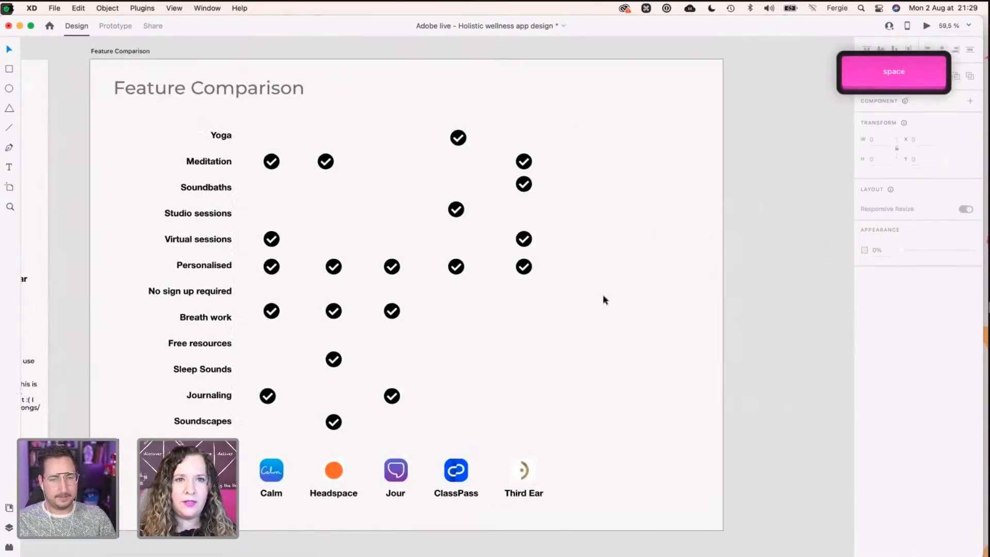
scroll(605, 299, "down", 3, "super")
scroll(605, 299, "down", 2, "super")
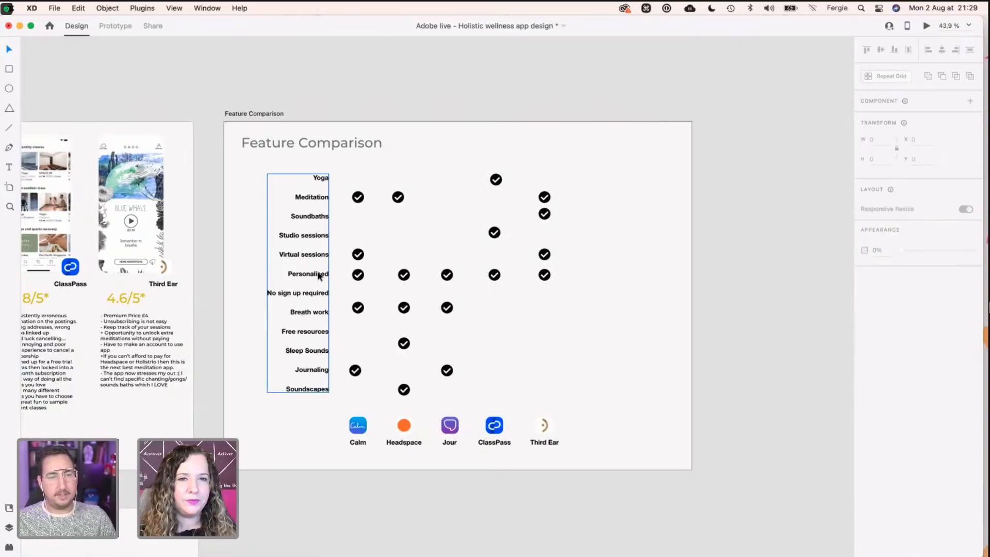
scroll(318, 276, "up", 4, "super")
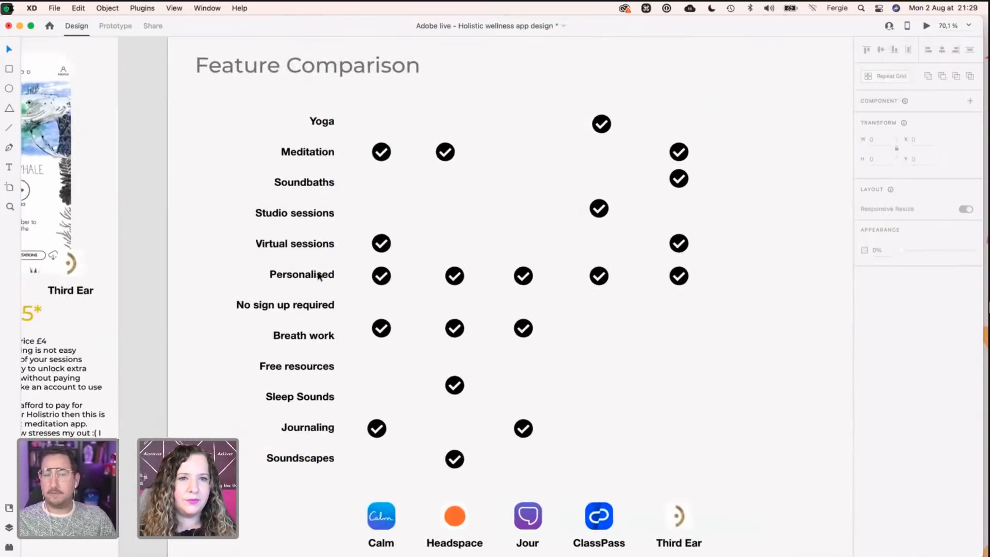
scroll(318, 276, "up", 1)
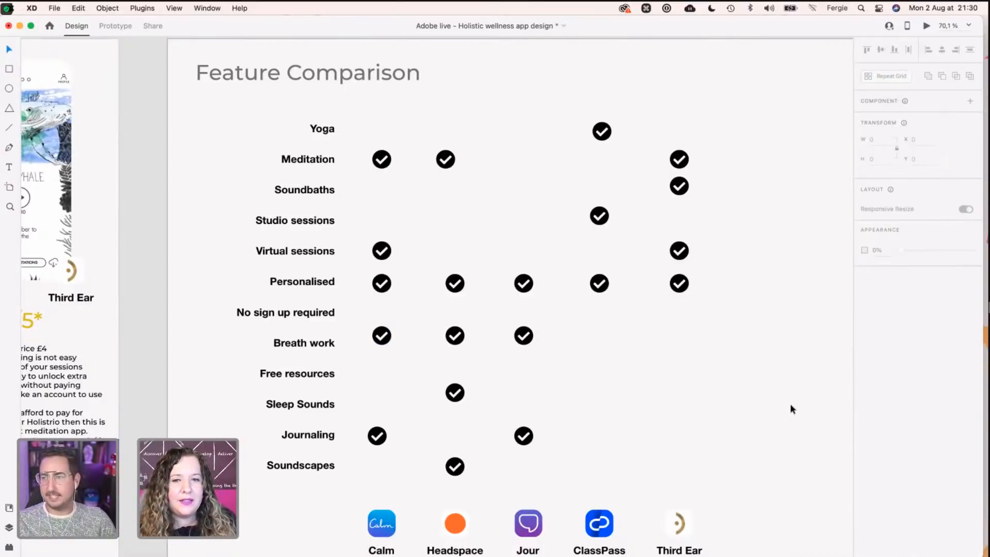
Step: Add "VENT MAIL" as a new line below Soundscapes in the feature list
scroll(790, 405, "down", 1)
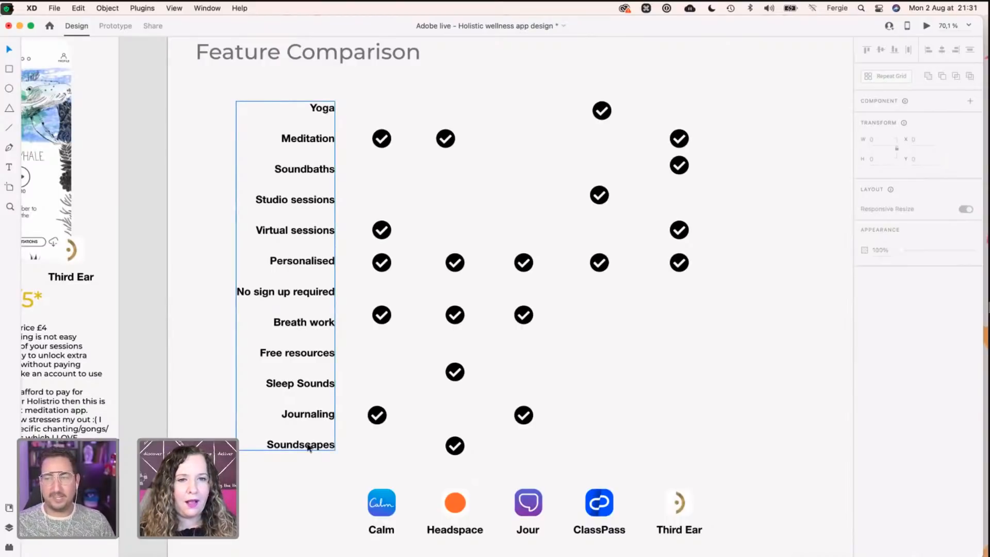
left_click(308, 445)
key("Right")
key("Return")
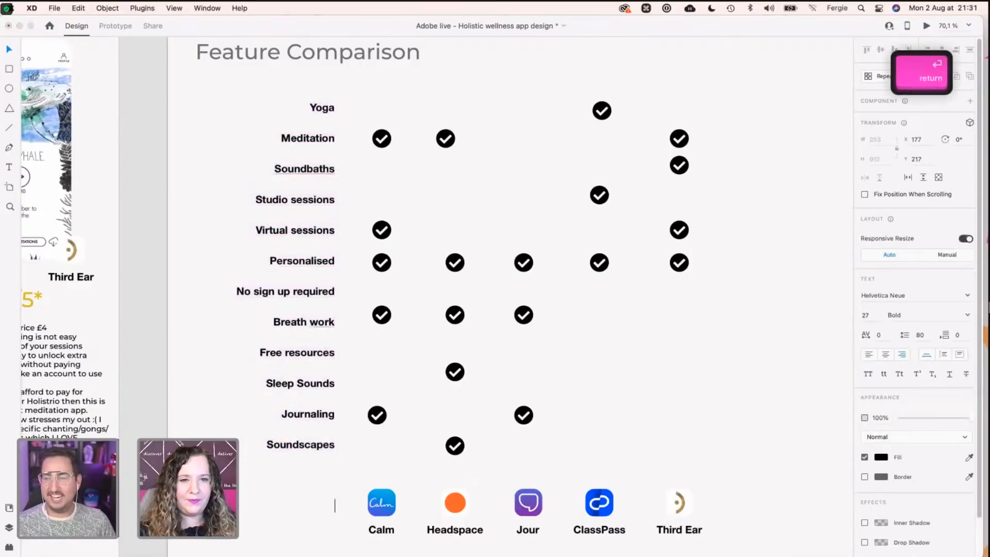
type("VENT MAIL")
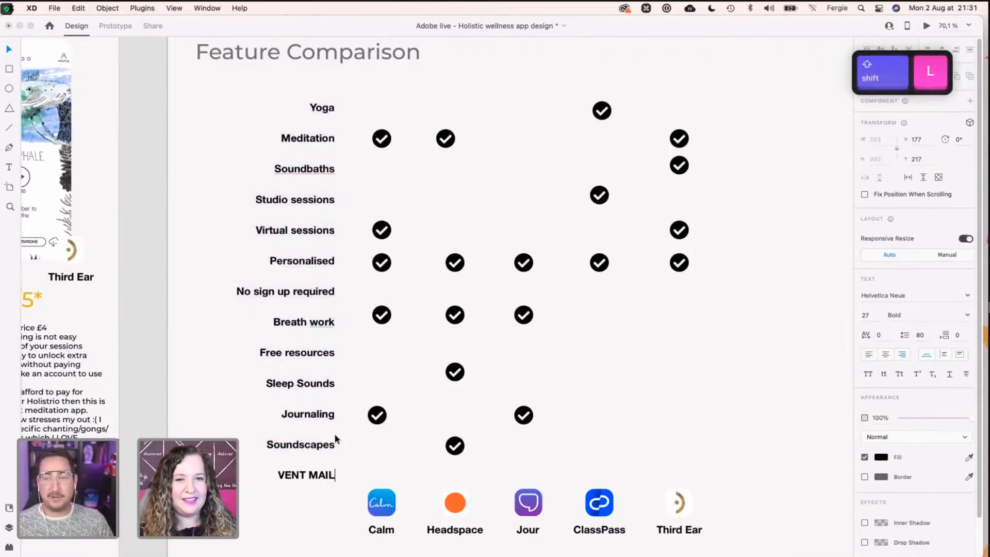
key("Escape")
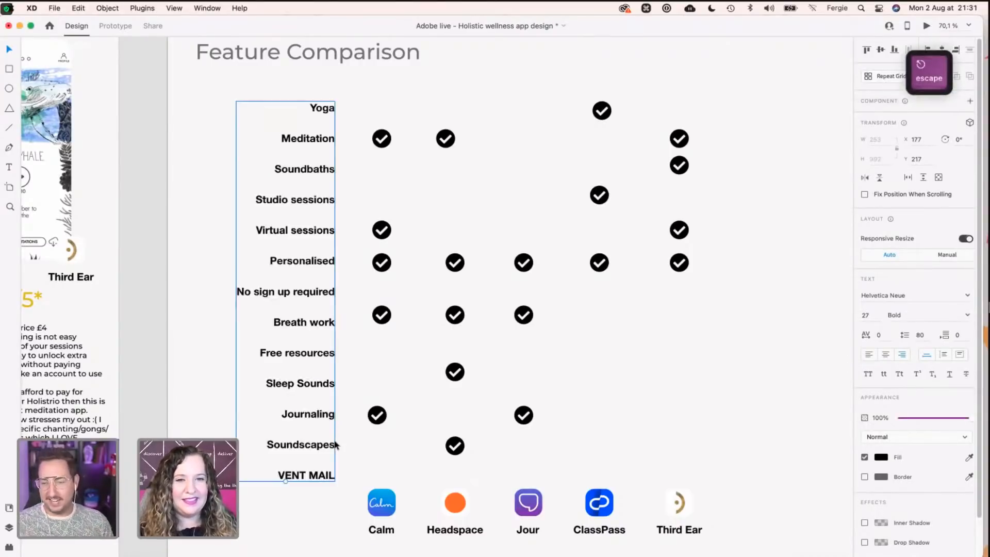
Step: Move the row of app logos and names down to Y 1295 on the Feature Comparison artboard
left_click(309, 491)
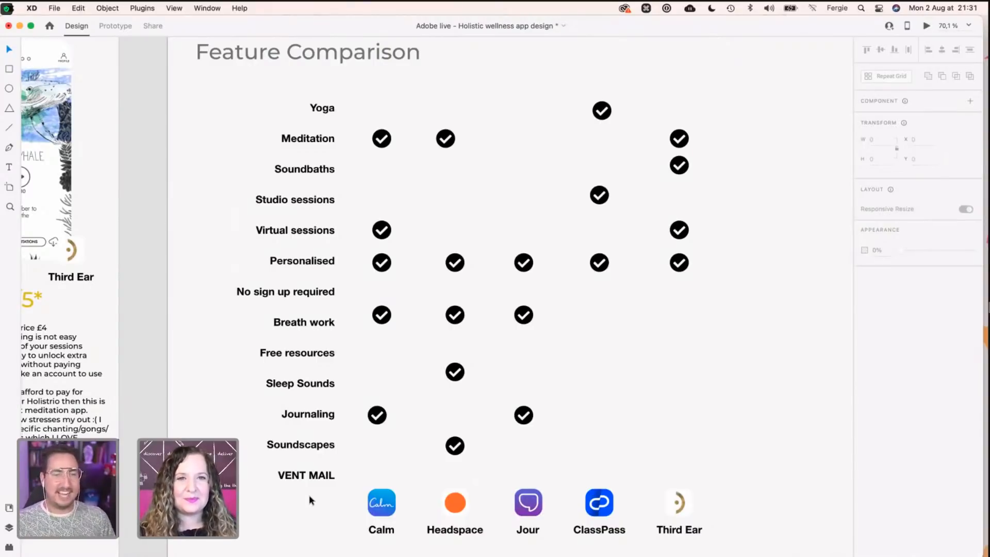
scroll(309, 497, "down", 2)
left_click_drag(317, 507, 686, 484)
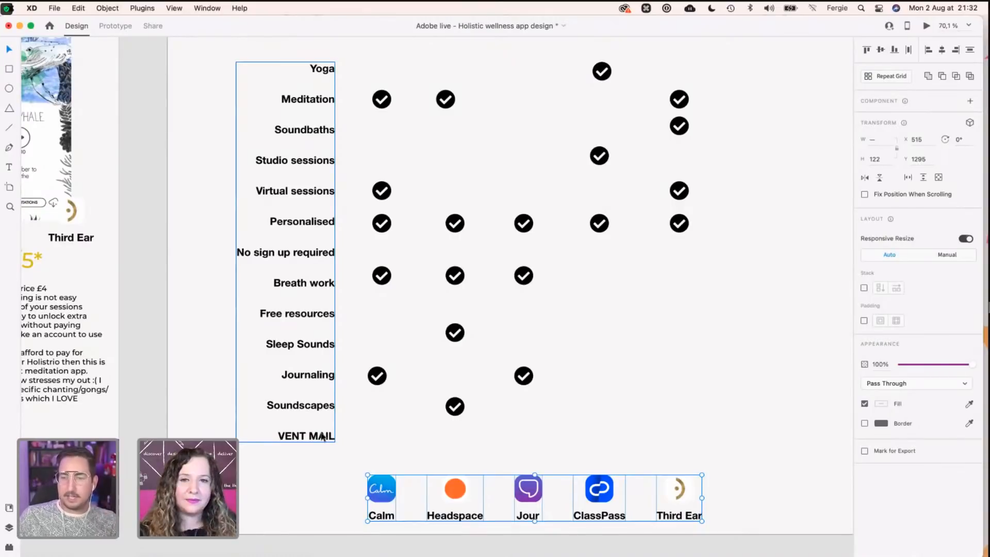
Step: Add the line "emotion chat groups" below VENT MAIL in the feature list
scroll(317, 380, "up", 2)
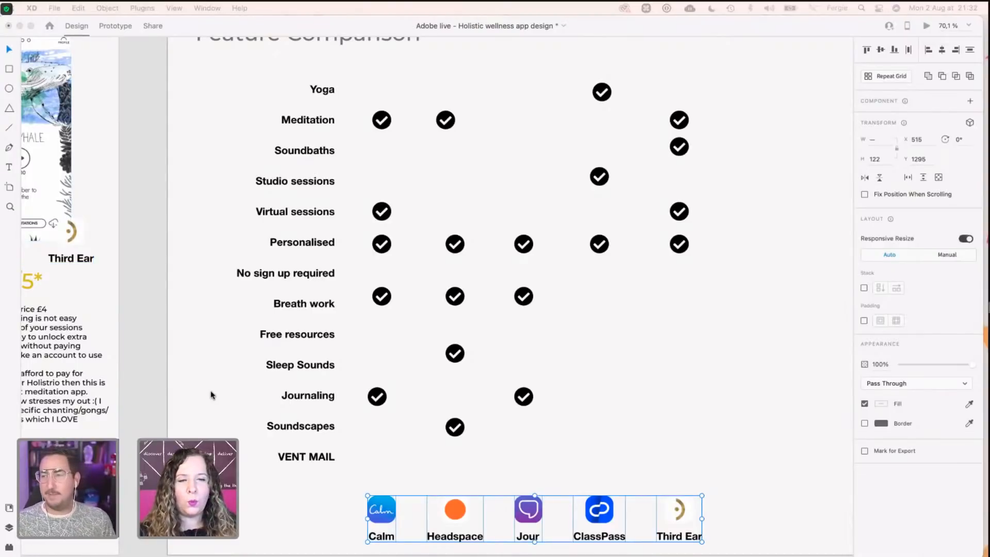
double_click(314, 457)
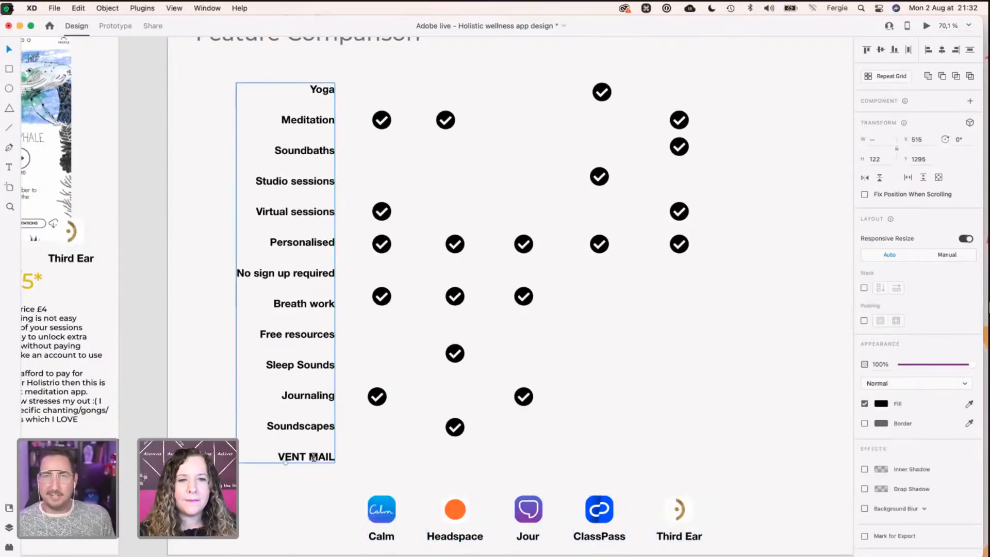
key("Right")
key("Return")
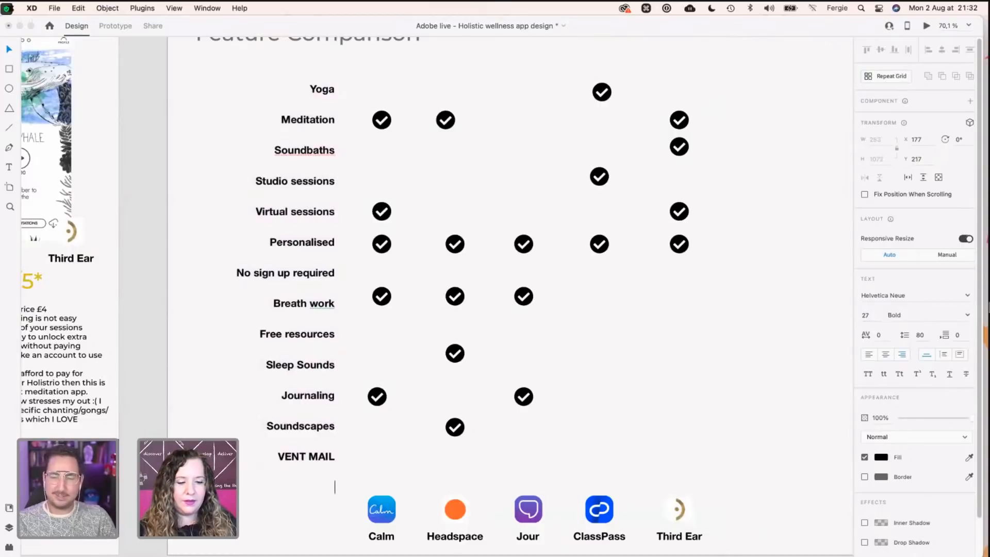
type("emotio")
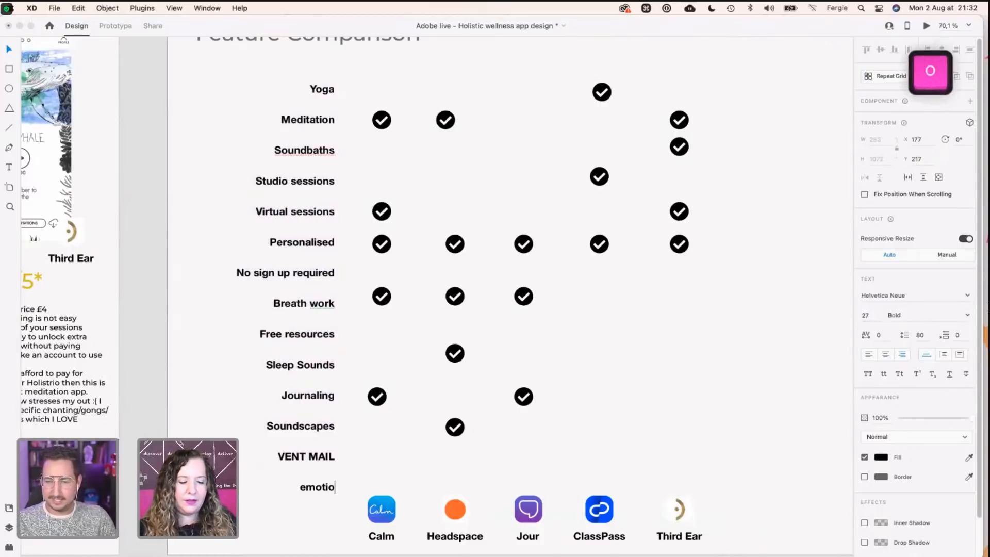
type("n chat groups")
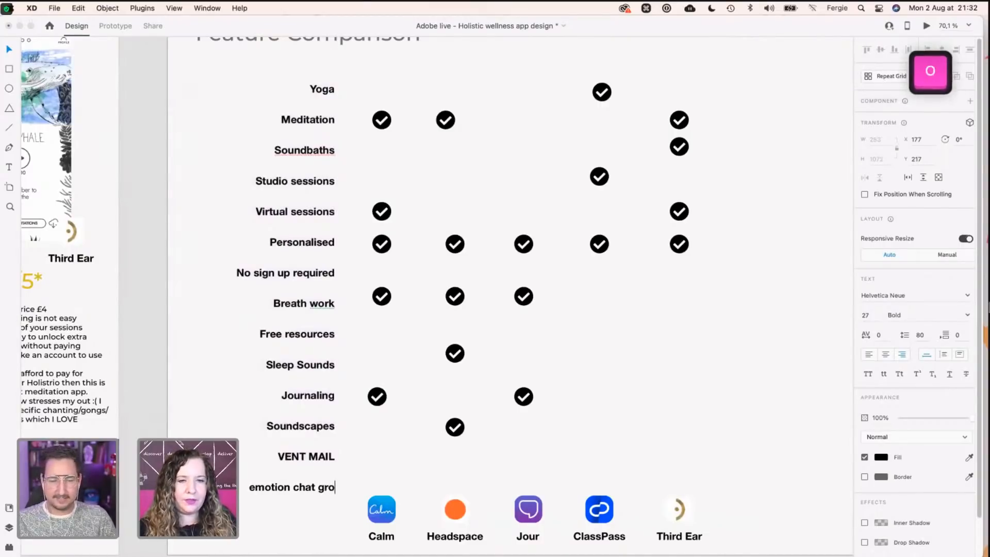
Step: Capitalise the first letter of the new entry so it reads "Emotion chat groups"
key("Left")
key("Left")
key("Left")
key("Left")
key("Left")
key("Left")
key("Left")
key("Left")
key("Left")
key("Left")
key("Left")
key("Left")
key("Left")
key("Left")
key("Left")
key("Left")
key("Left")
key("Left")
key("Left")
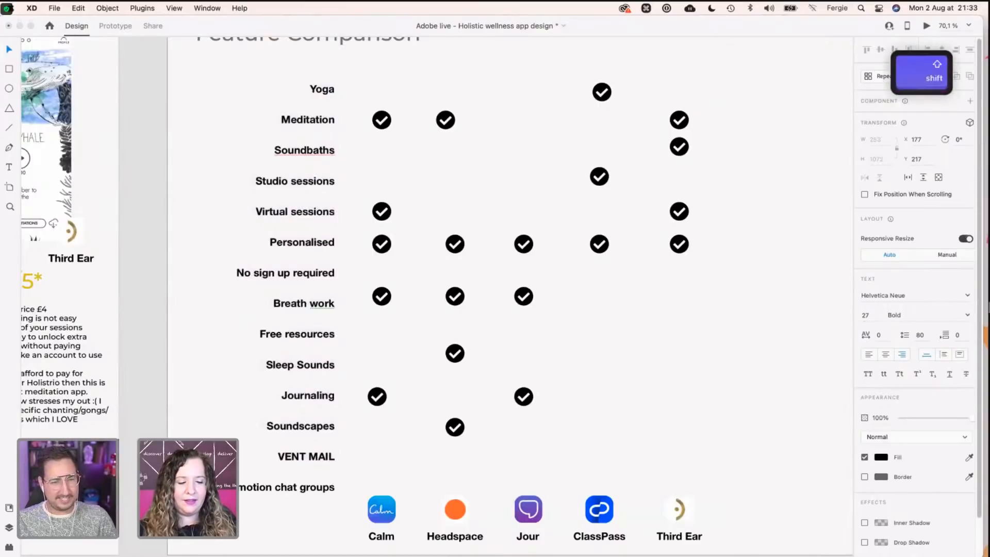
type("E")
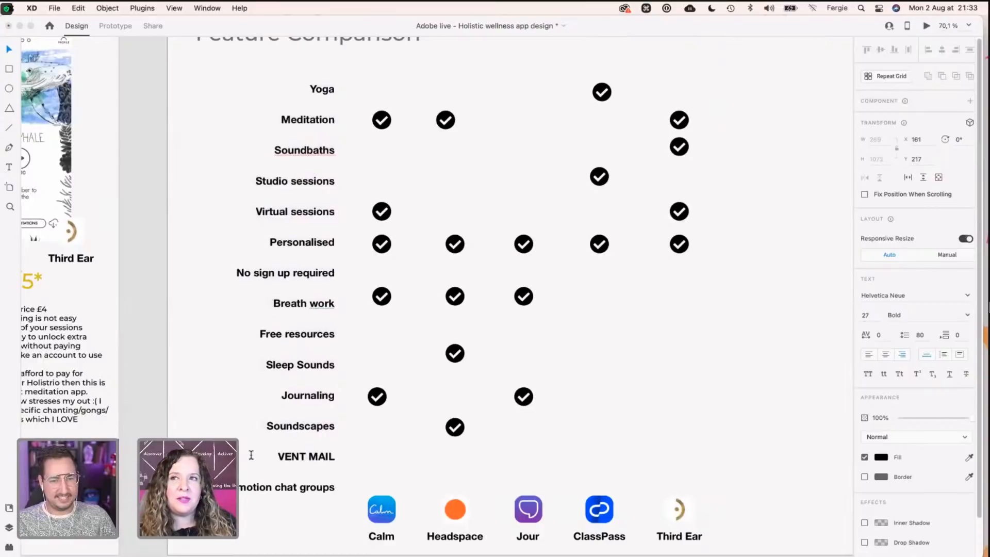
key("Escape")
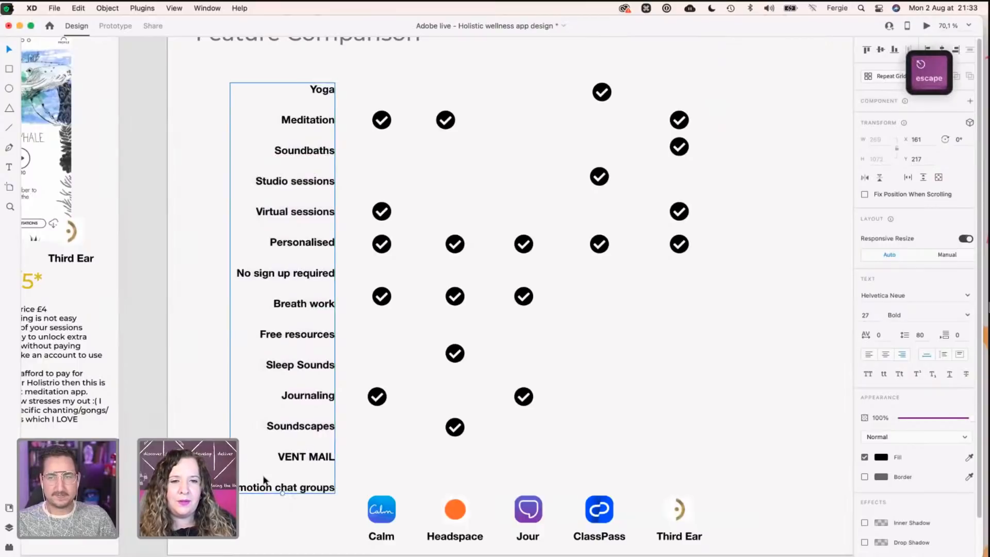
Step: Move the app logos and names further down to Y 1312, clear of the last feature entry
scroll(306, 513, "down", 2)
left_click_drag(612, 509, 686, 498)
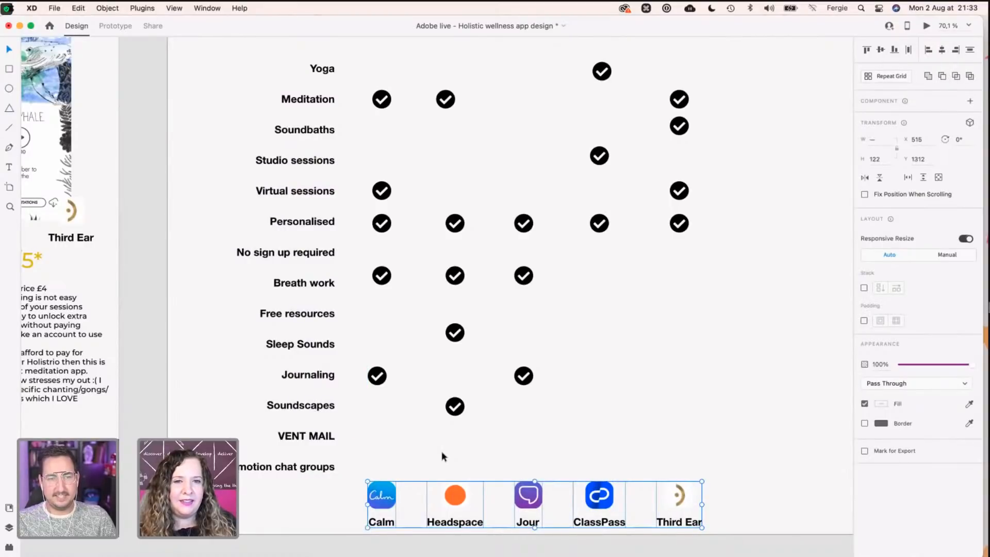
Step: Replace the word "Emotion" with "Emotive" in the chat groups entry
double_click(302, 467)
double_click(256, 466)
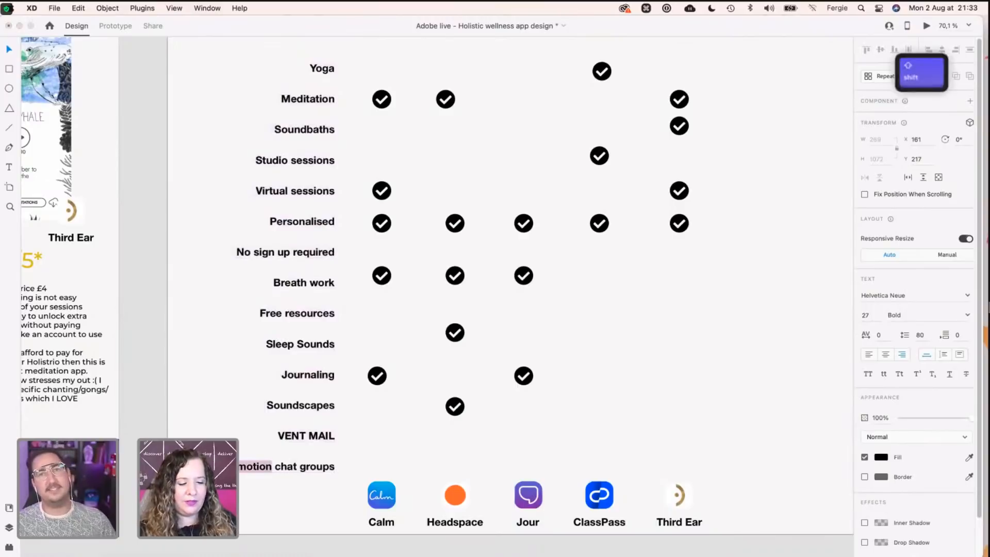
type("A")
key("BackSpace")
type("Emotive")
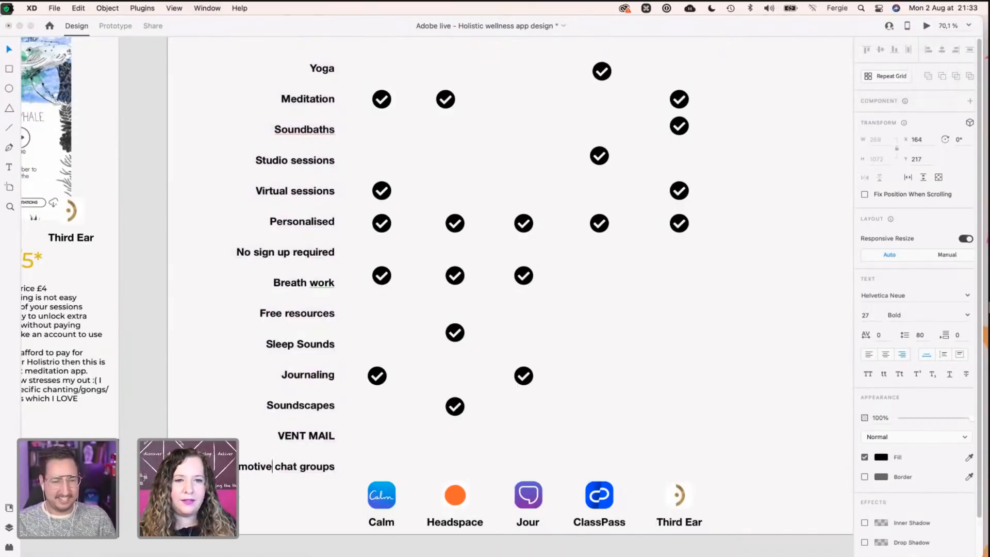
Step: Reword the last entry of the feature list so it reads "Emotive (support) chats"
type(" (support)")
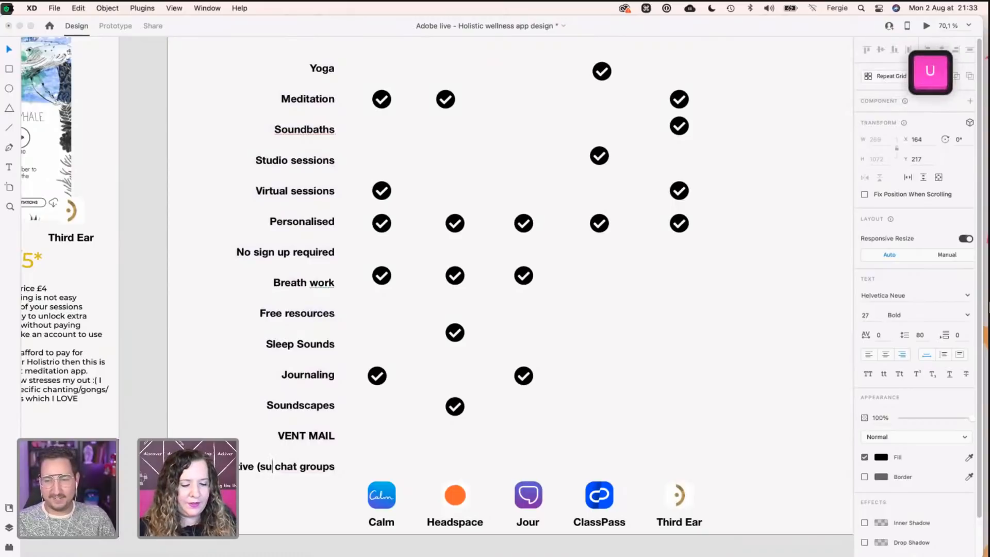
double_click(325, 465)
key("BackSpace")
key("BackSpace")
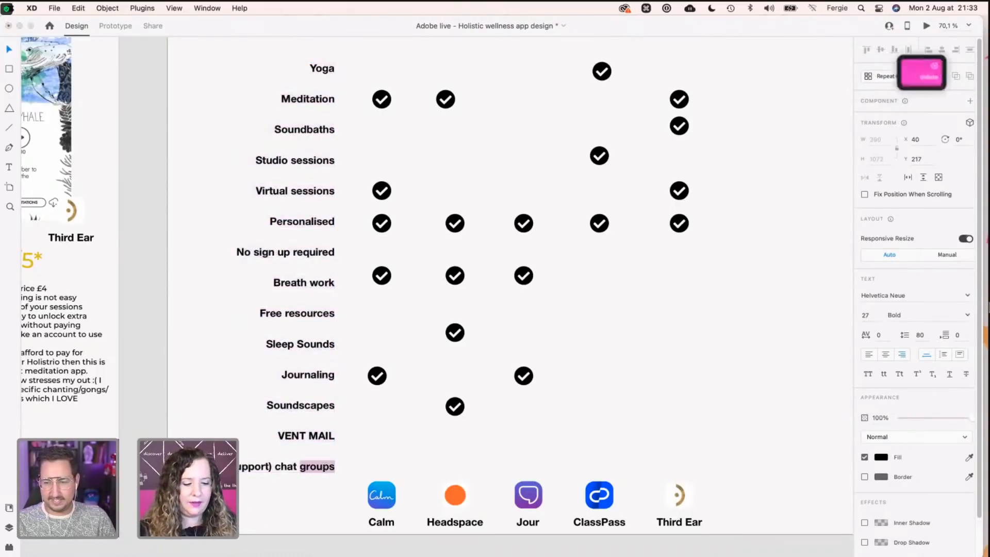
type("su")
key("Escape")
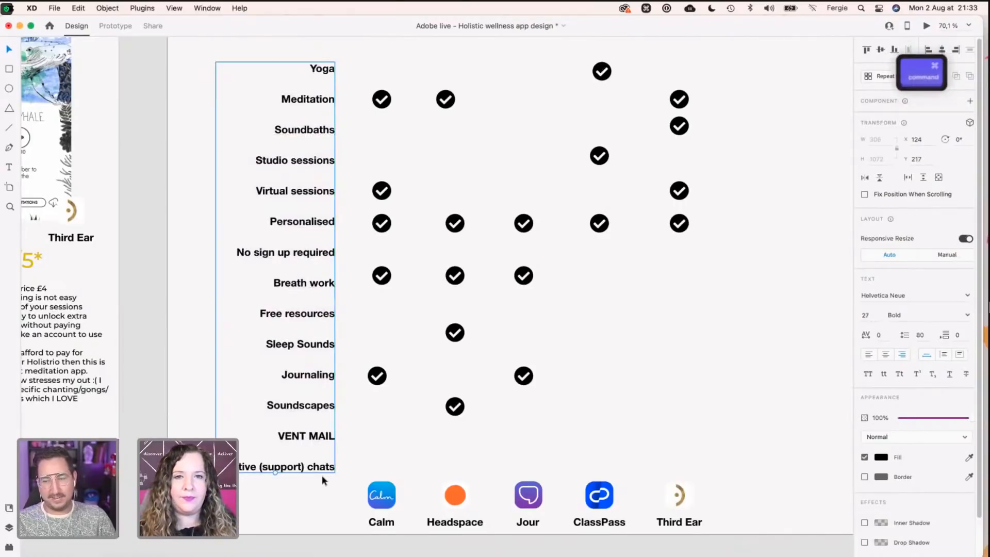
scroll(322, 480, "down", 2)
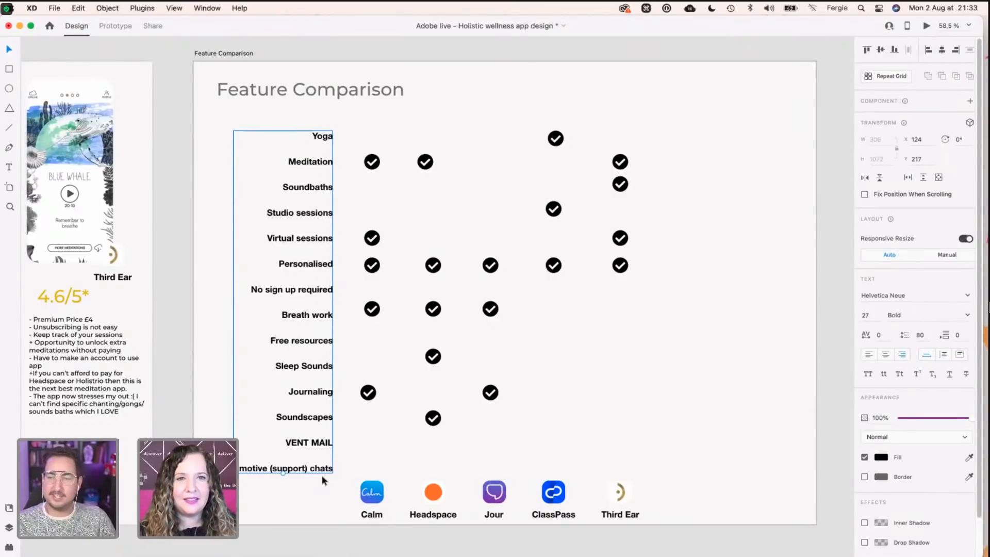
key("Escape")
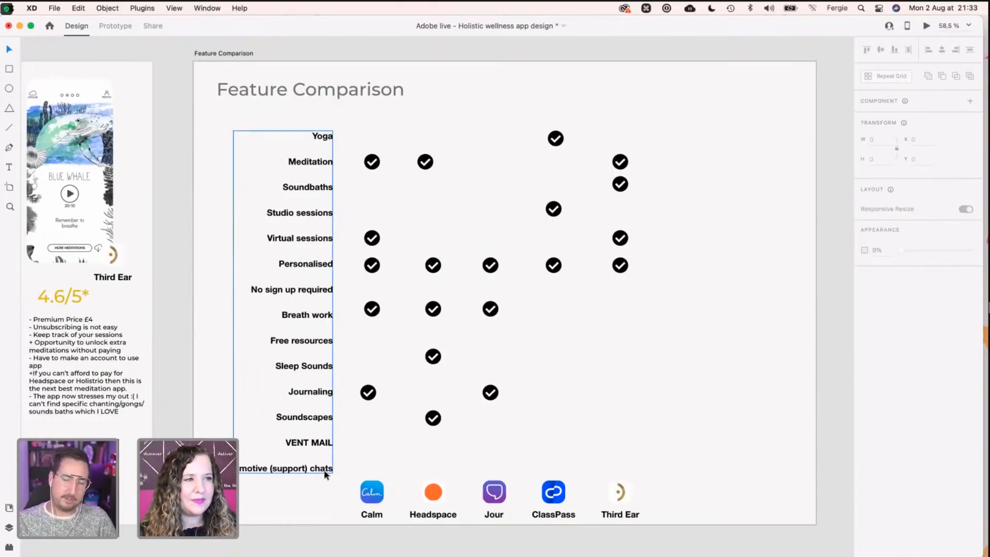
Step: Copy the text of the whole feature list from Yoga to Emotive (support) chats, leaving nothing selected
double_click(326, 467)
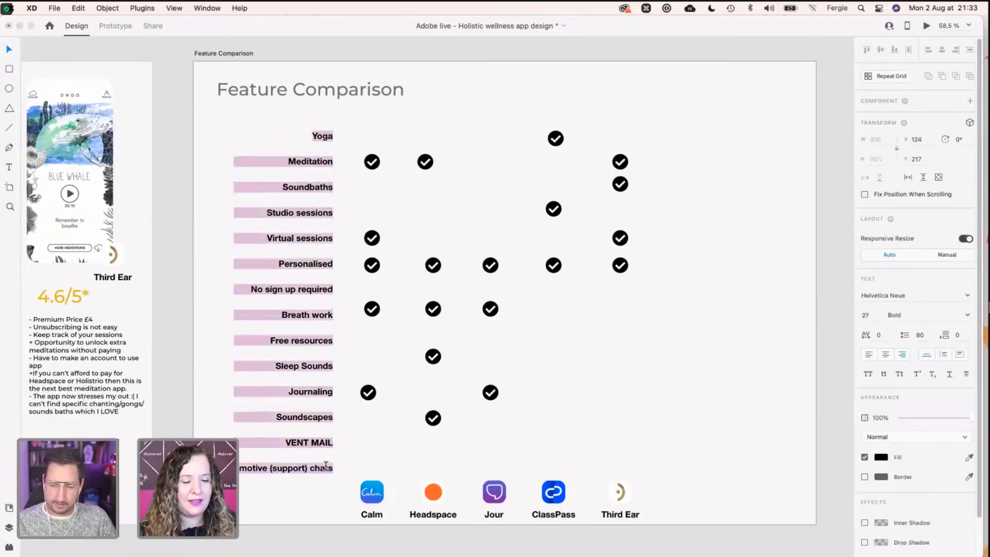
key("super+c")
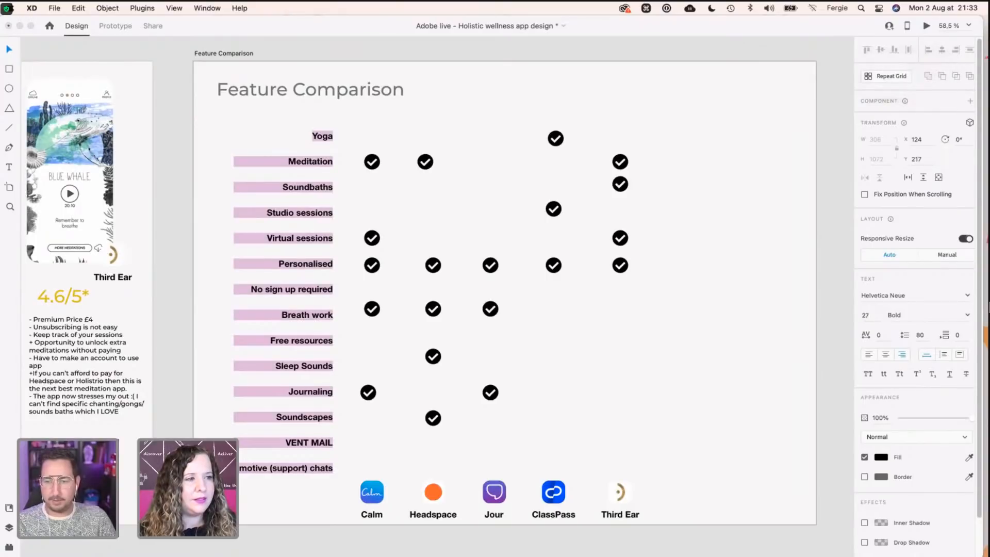
key("super+v")
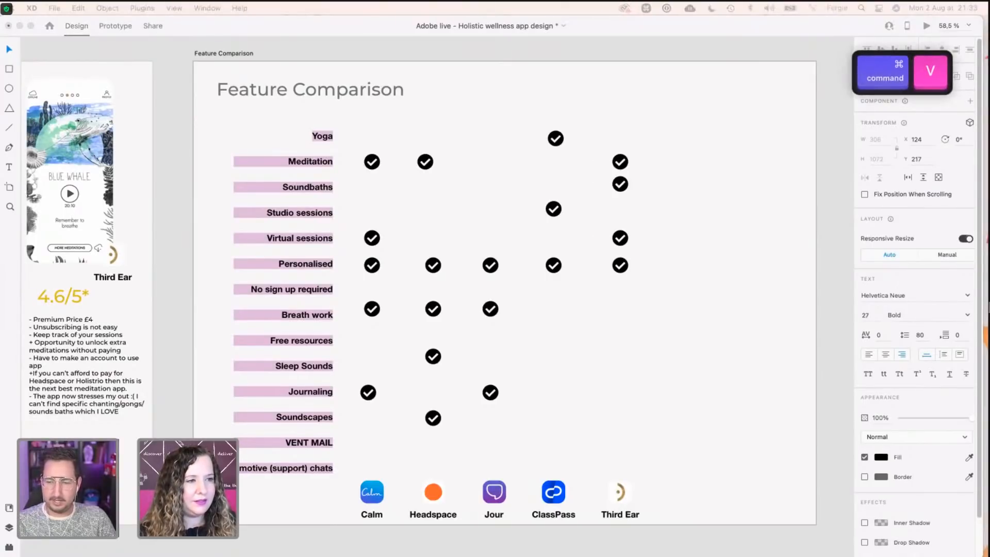
key("Return")
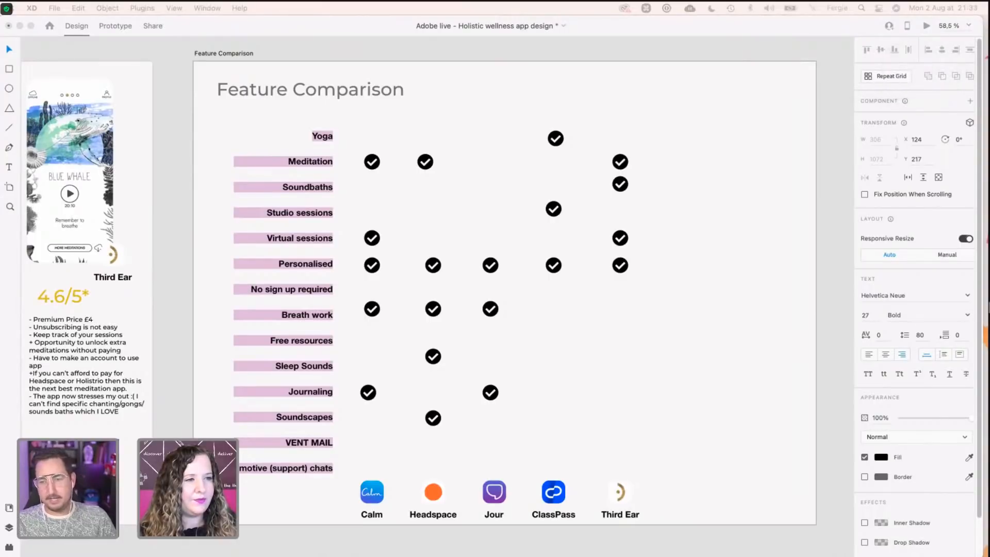
key("Escape")
scroll(689, 369, "down", 3)
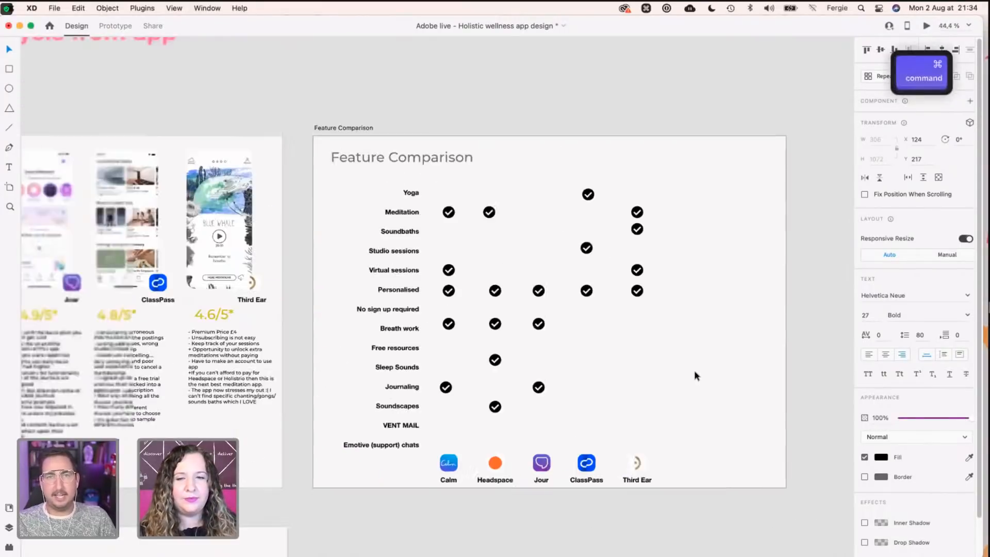
left_click(783, 345)
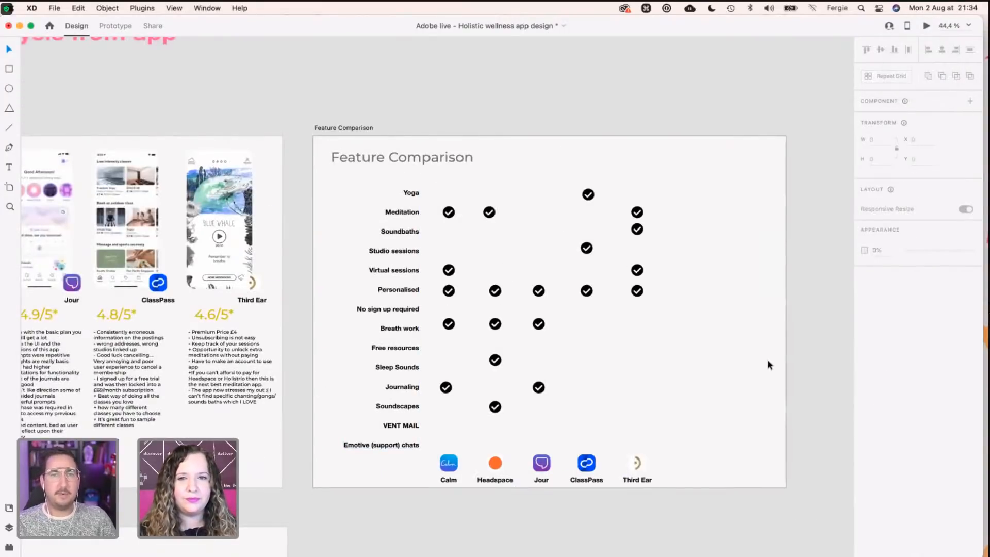
Step: Open the Wireframer plugin and start its template library beside an empty area of the canvas
key("space")
left_click_drag(530, 368, 321, 378)
left_click(9, 547)
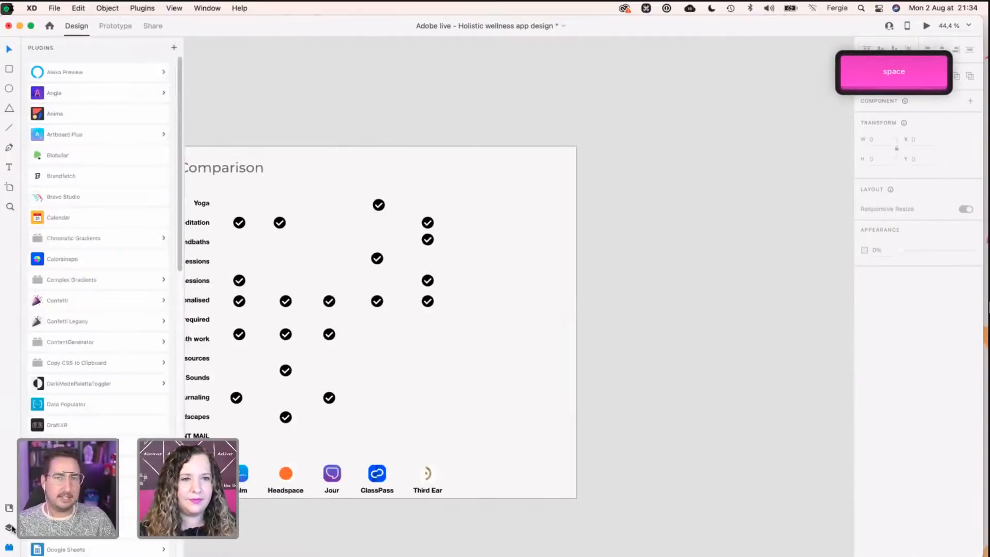
scroll(98, 425, "down", 10)
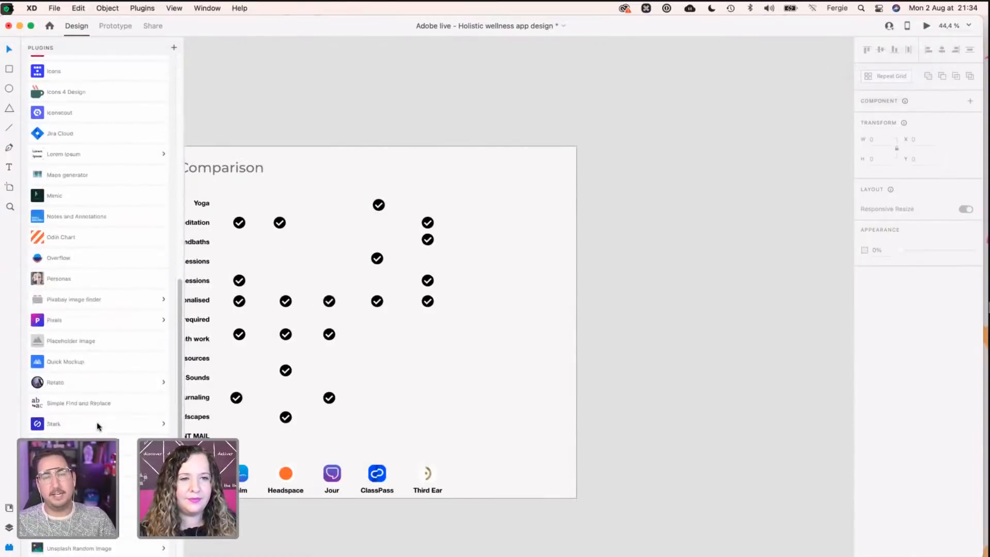
scroll(98, 426, "down", 5)
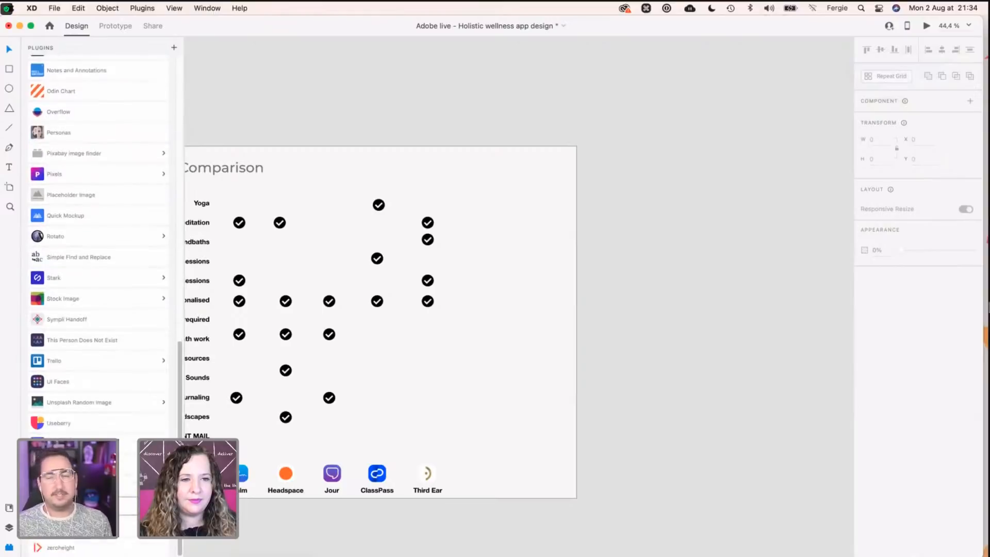
left_click(98, 506)
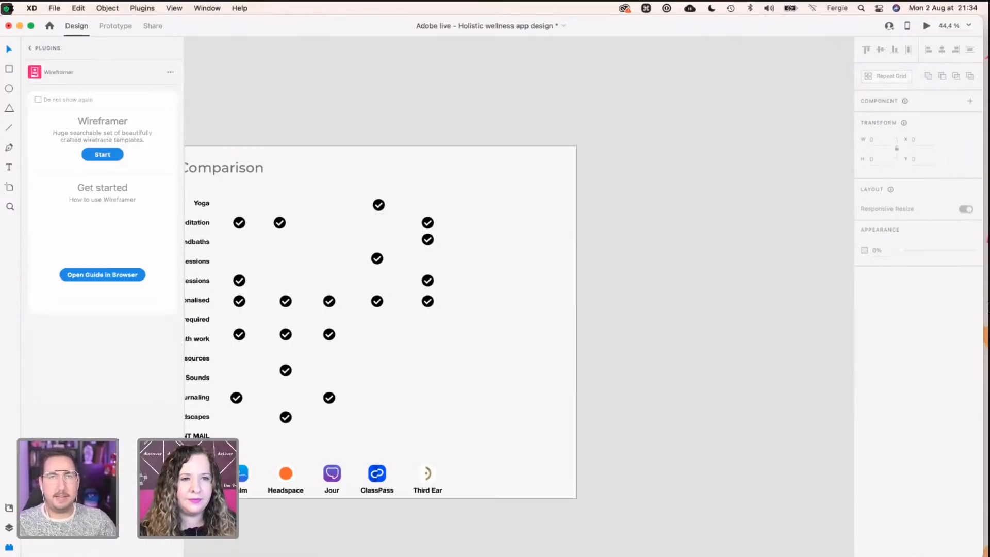
left_click(171, 99)
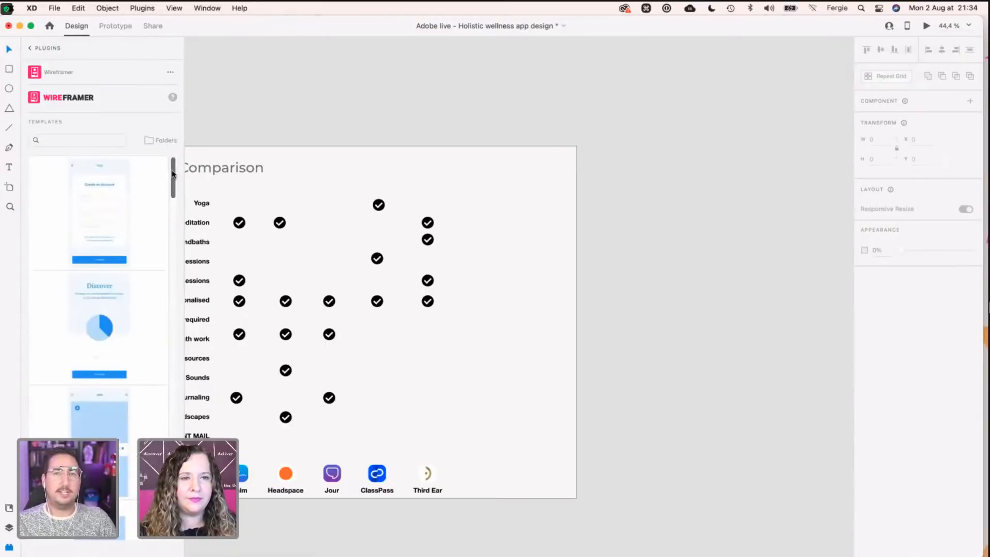
scroll(536, 285, "right", 5)
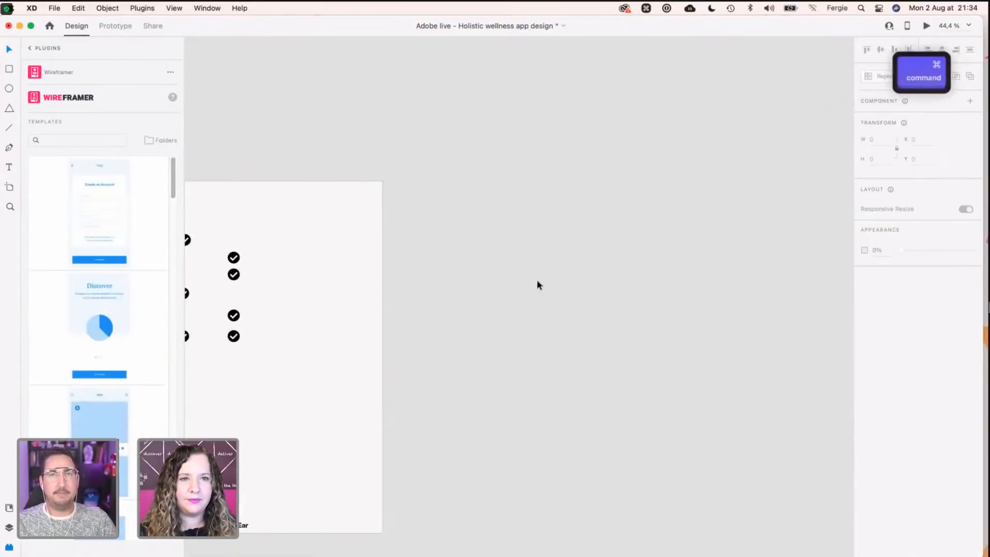
scroll(536, 281, "up", 5)
left_click_drag(577, 367, 559, 311)
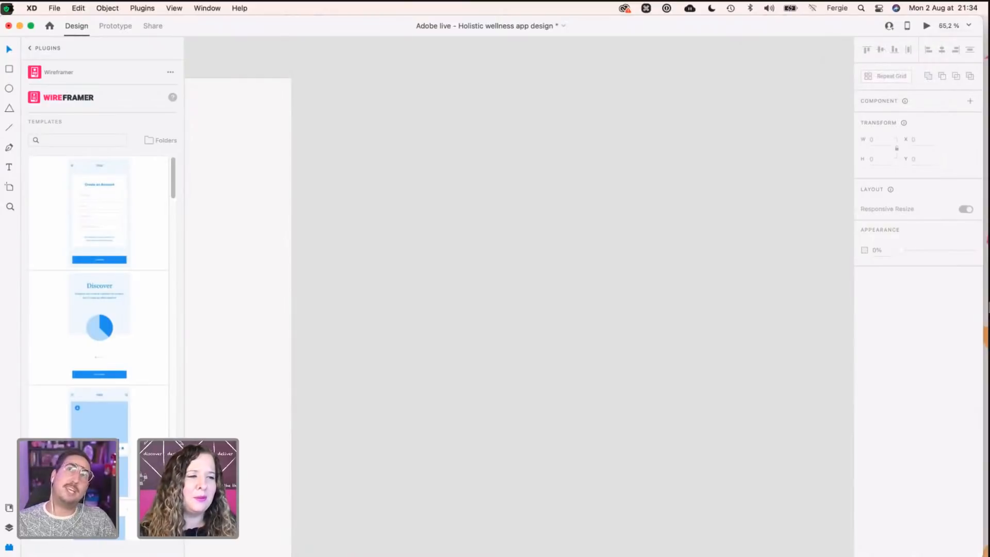
key("shift")
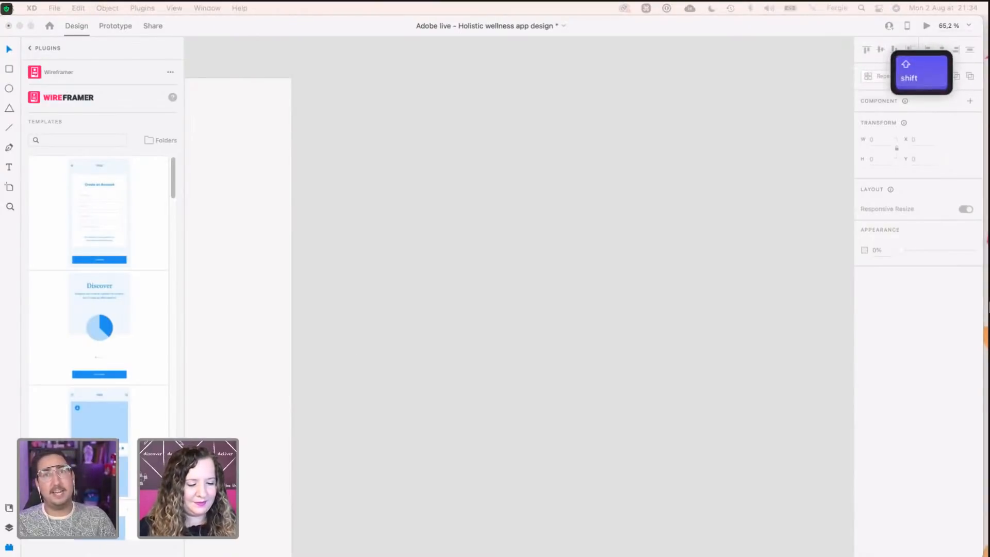
key("y")
key("Return")
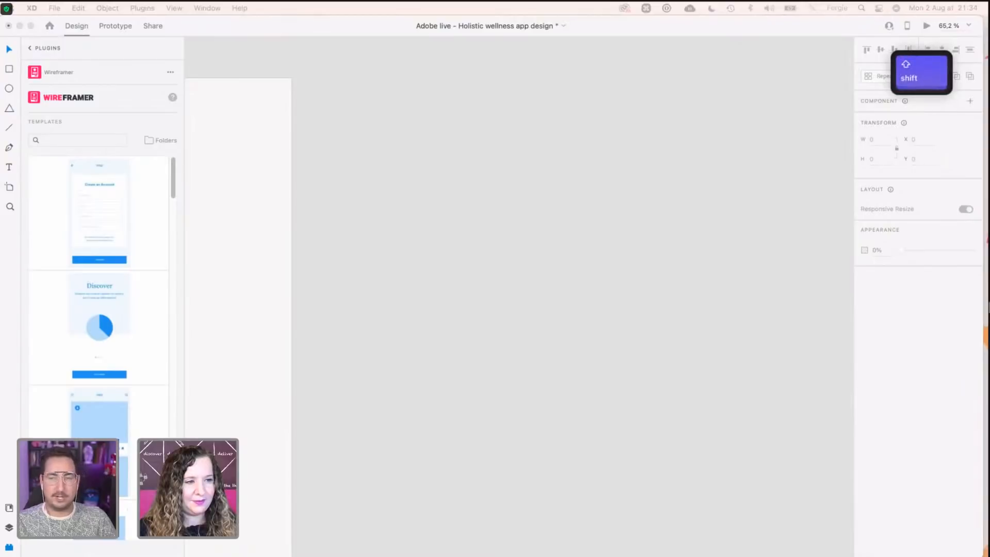
key("BackSpace")
key("BackSpace")
key("BackSpace")
key("BackSpace")
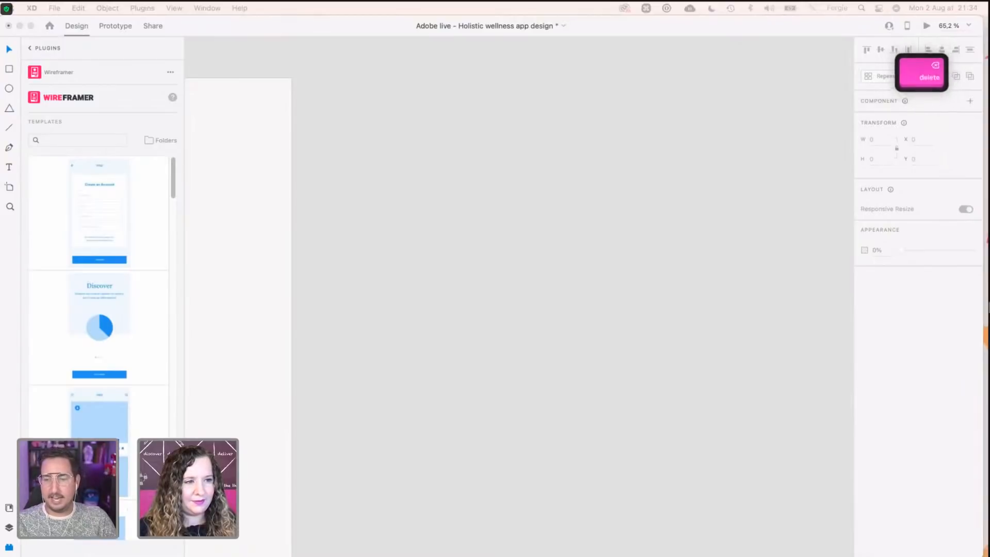
key("BackSpace")
key("BackSpace")
key("Up")
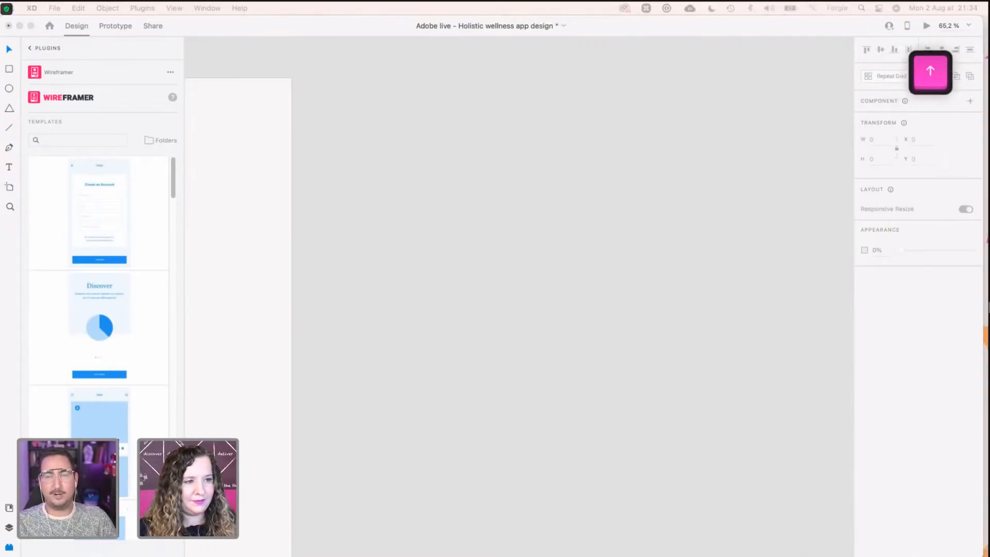
key("shift+a")
key("space")
key("space")
key("Return")
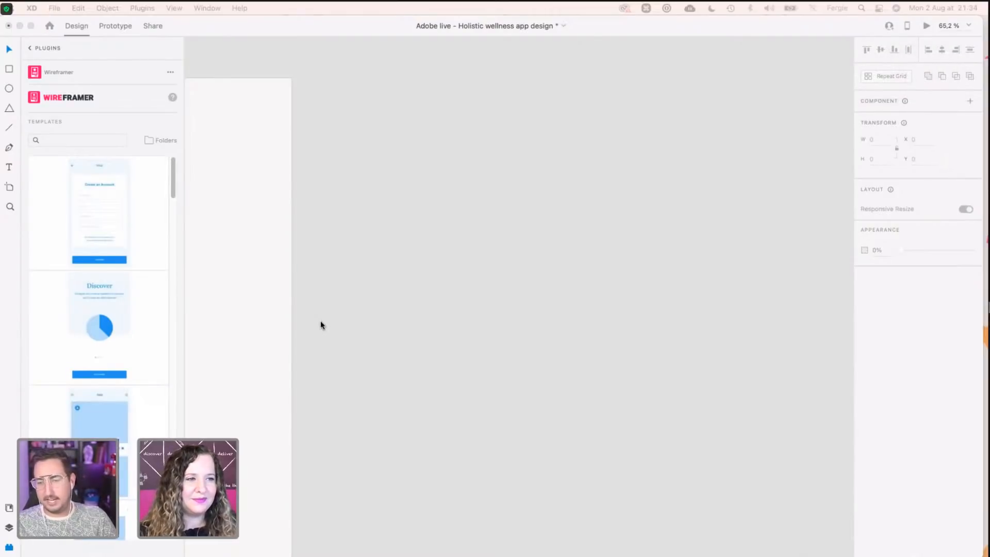
left_click(364, 297)
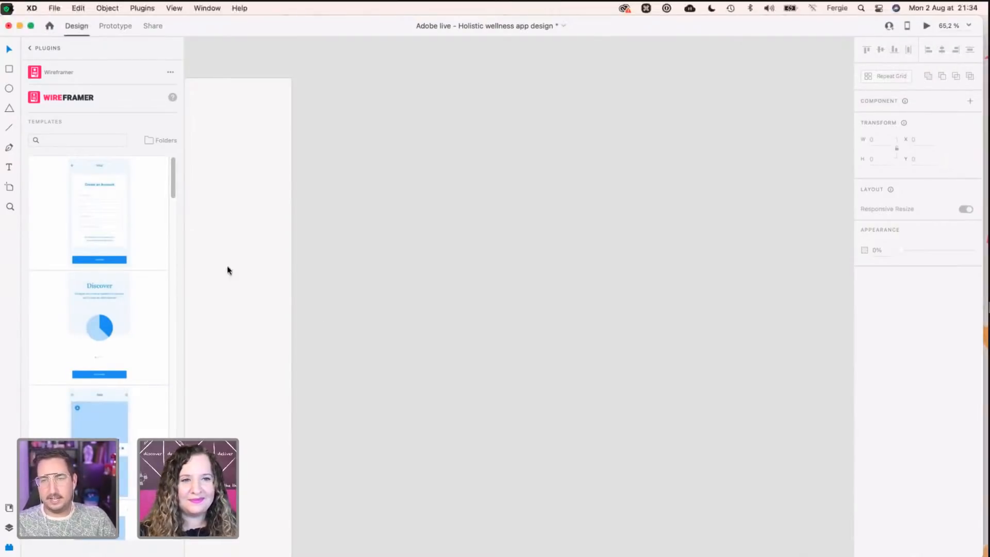
scroll(141, 313, "down", 1)
scroll(143, 316, "down", 8)
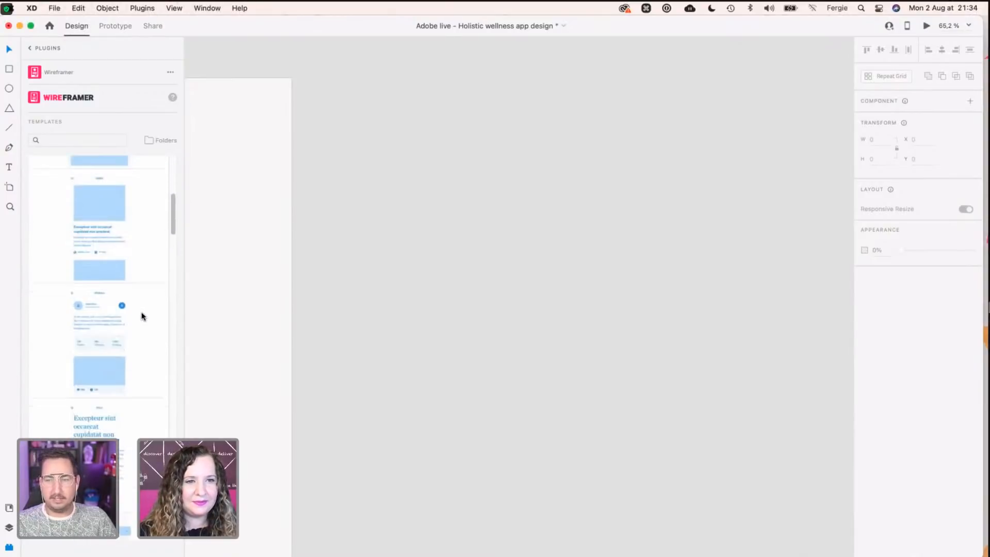
Step: Add an iPhone 12, 12 Pro artboard beside the Feature Comparison artboard
key("a")
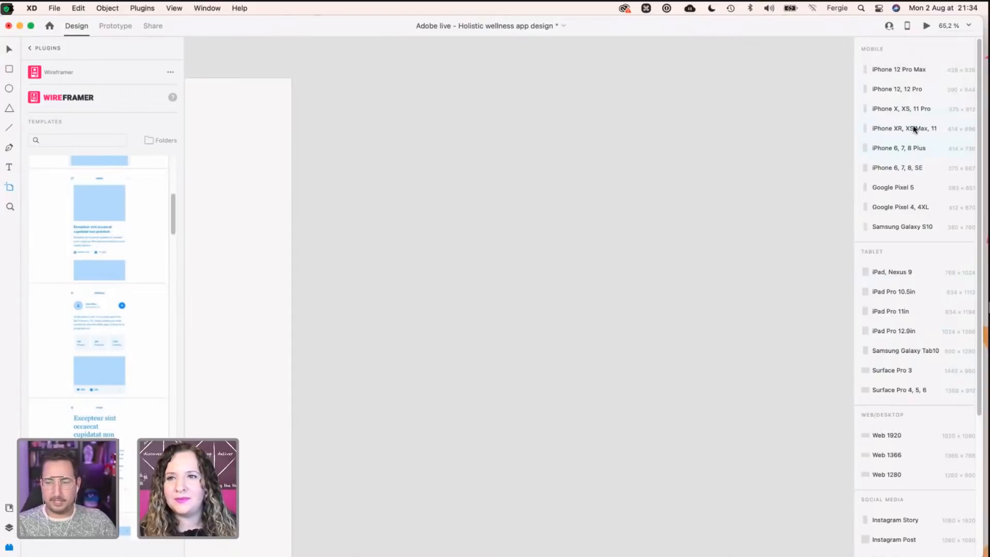
left_click(915, 91)
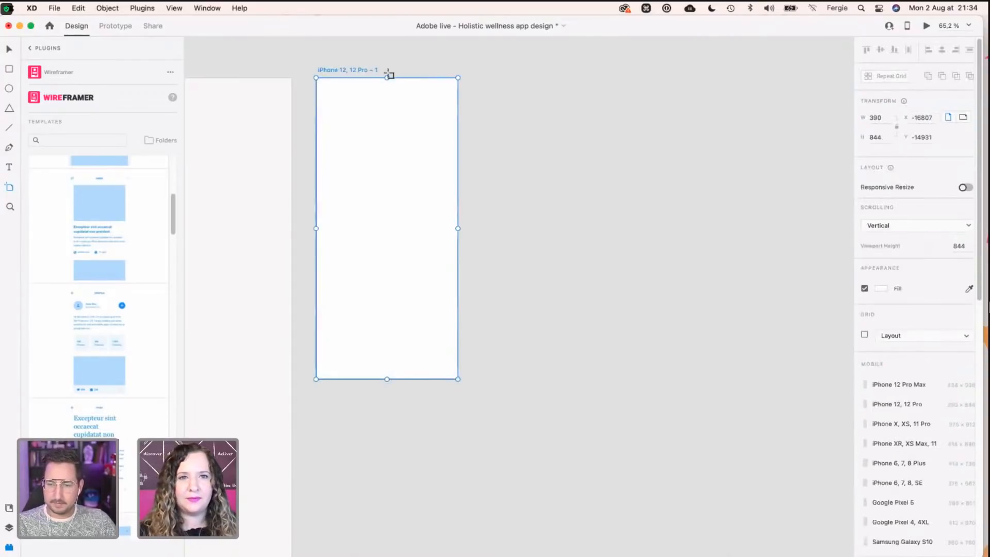
key("v")
scroll(344, 80, "up", 3, "super")
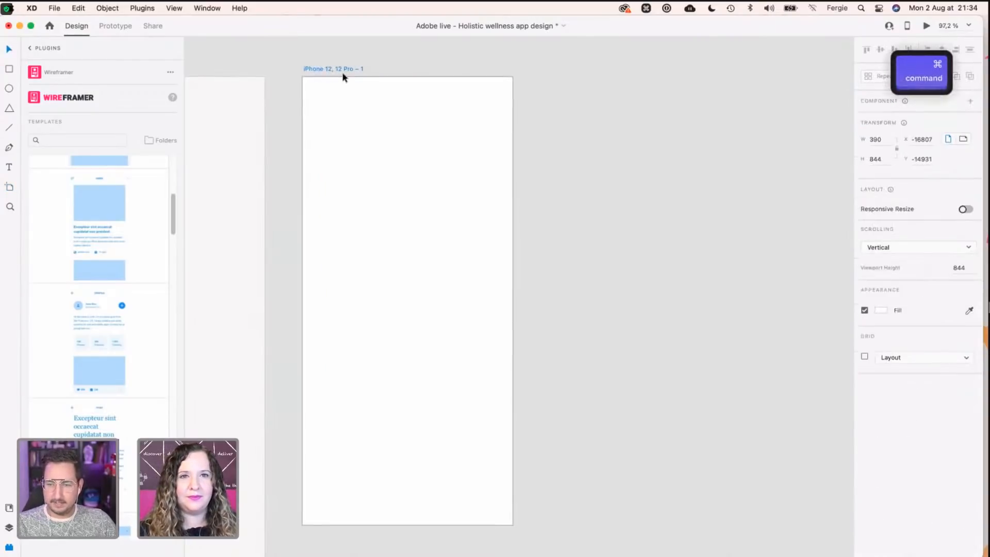
key("space")
left_click_drag(625, 139, 546, 131)
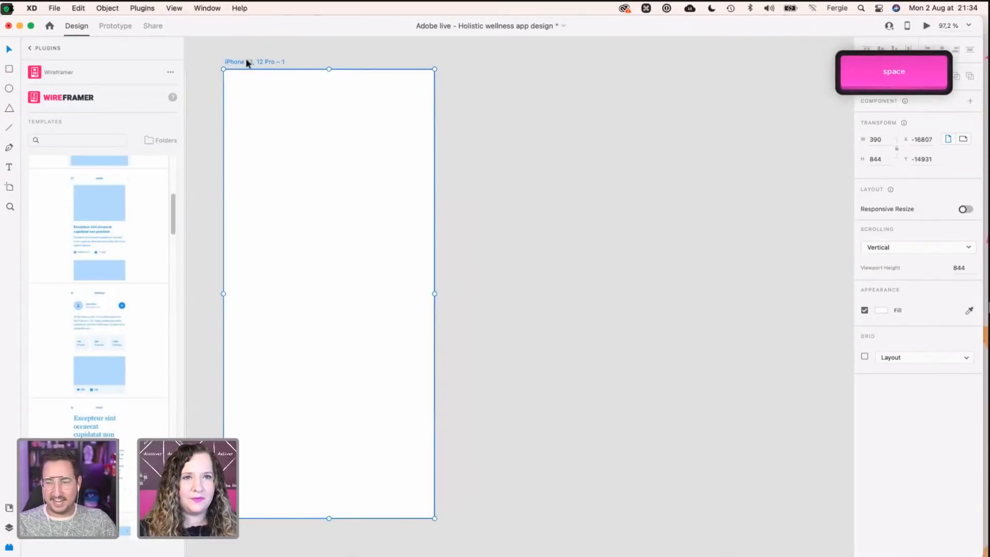
Step: Duplicate the iPhone 12, 12 Pro artboard twice to make a row of three level artboards
left_click_drag(369, 72, 494, 82, "alt")
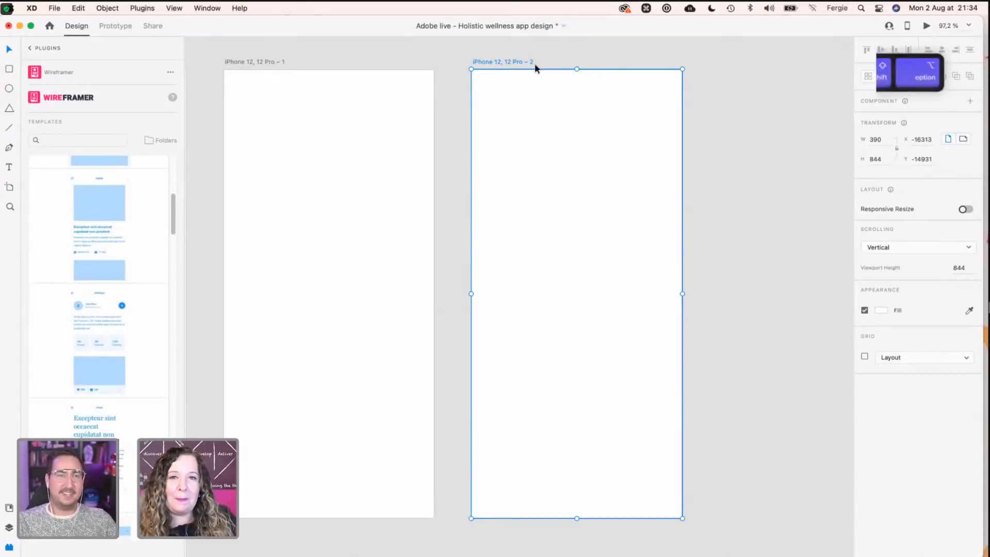
left_click_drag(489, 63, 736, 86, "alt+shift")
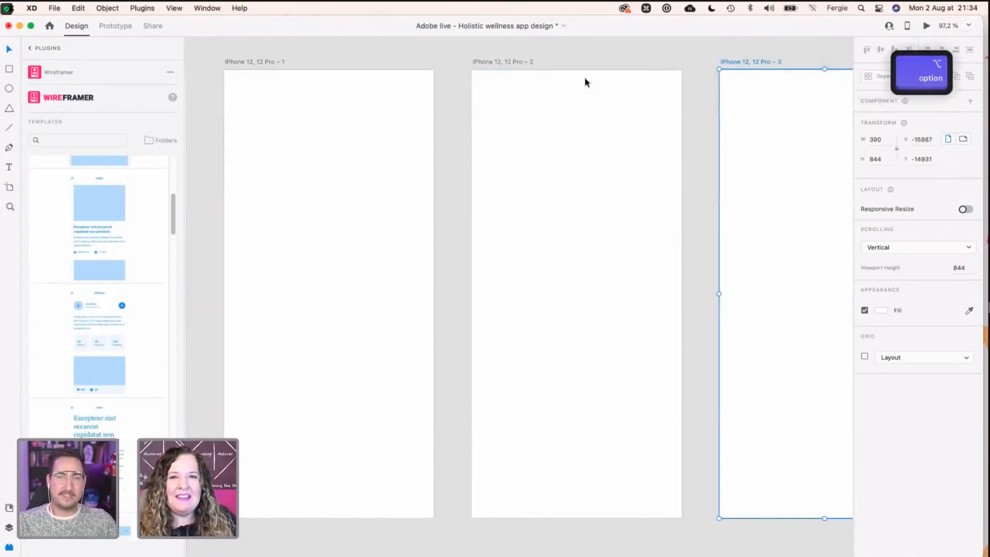
left_click(628, 54)
key("space")
left_click_drag(627, 54, 624, 54)
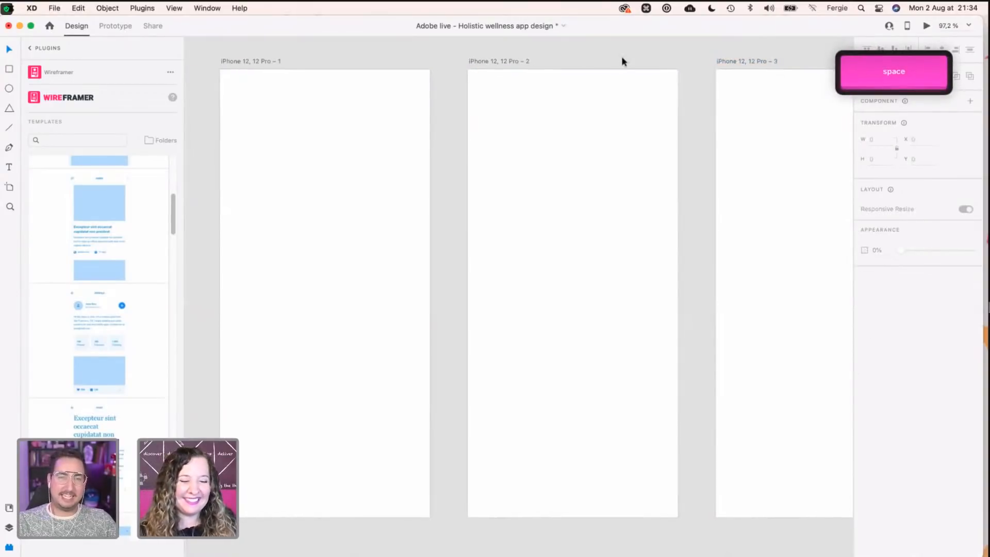
Step: Find the sign-up layouts in the Wireframer templates and add the Sign Up screen with the blue Main Title header to the canvas
scroll(165, 283, "down", 1)
scroll(166, 285, "down", 8)
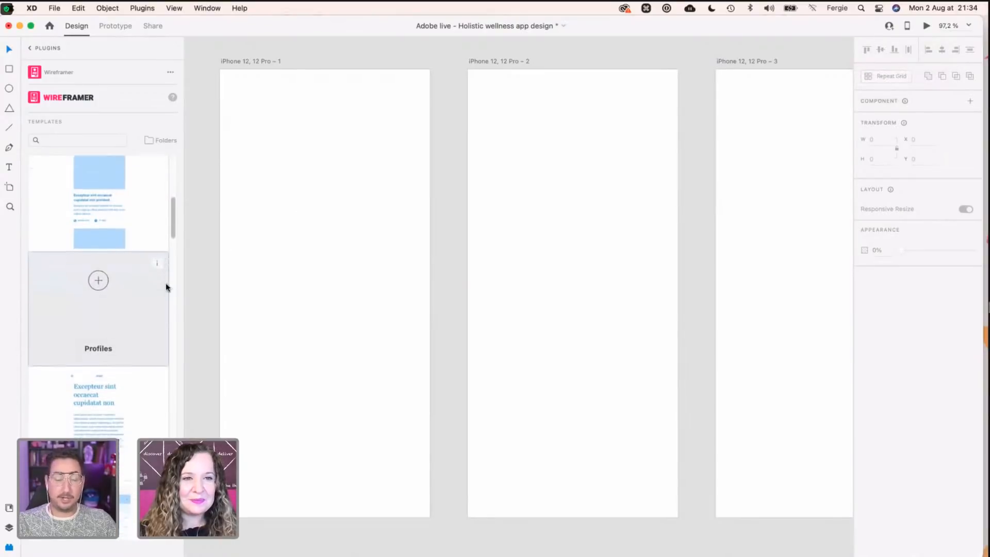
scroll(166, 284, "down", 10)
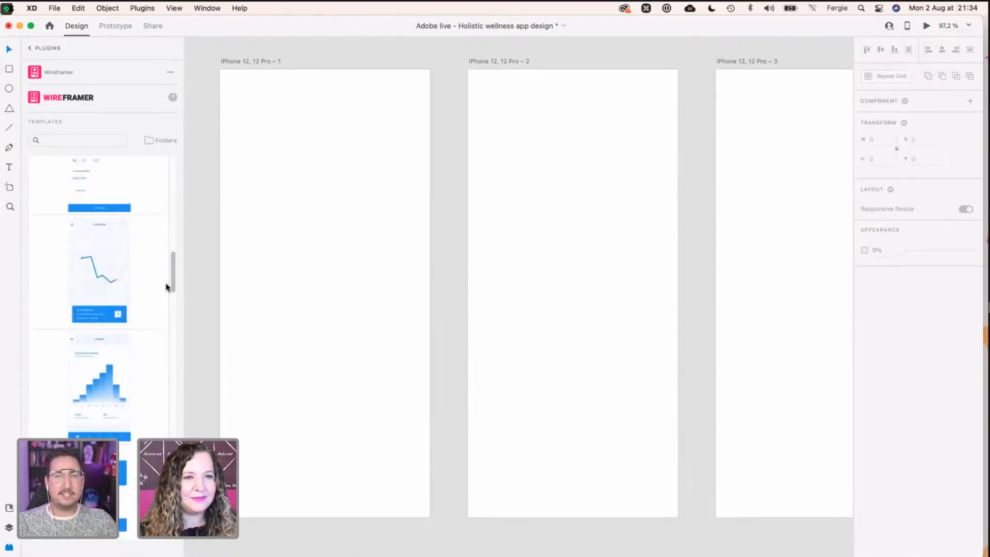
scroll(166, 285, "down", 3)
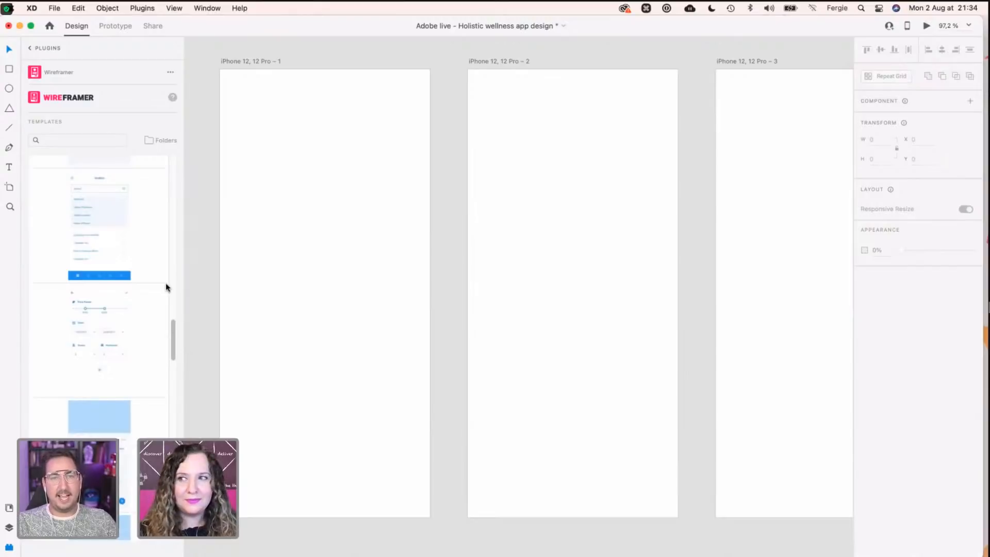
scroll(166, 287, "down", 5)
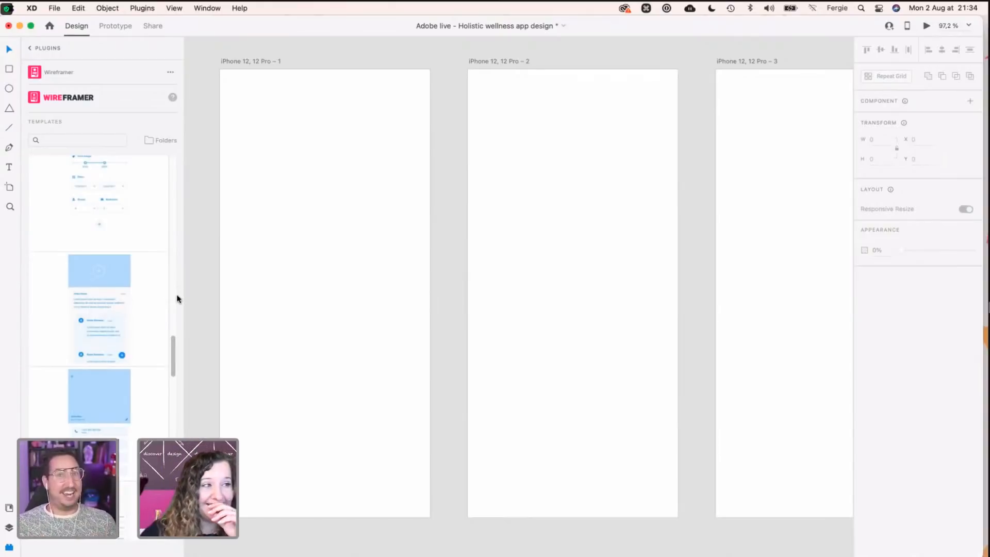
mouse_move(142, 358)
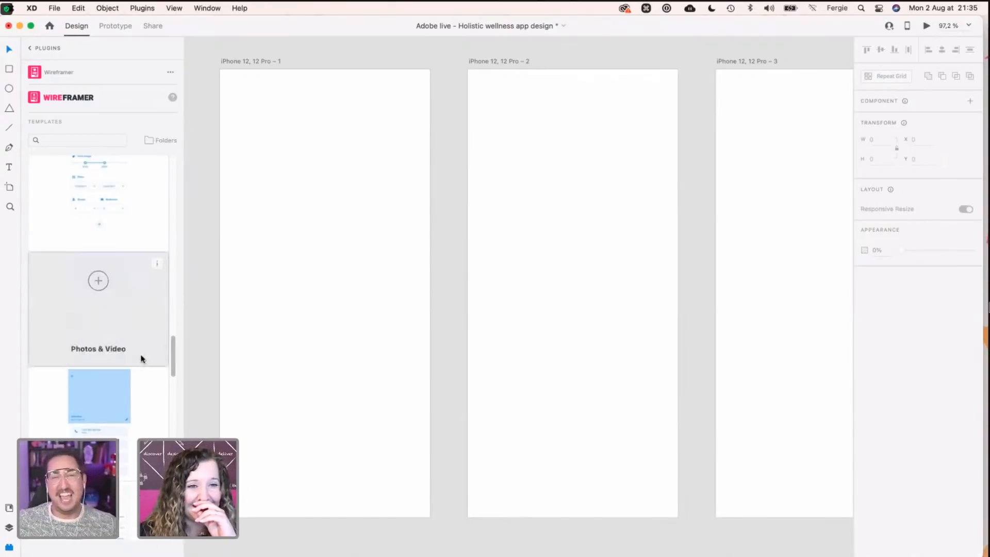
left_click_drag(172, 355, 161, 407)
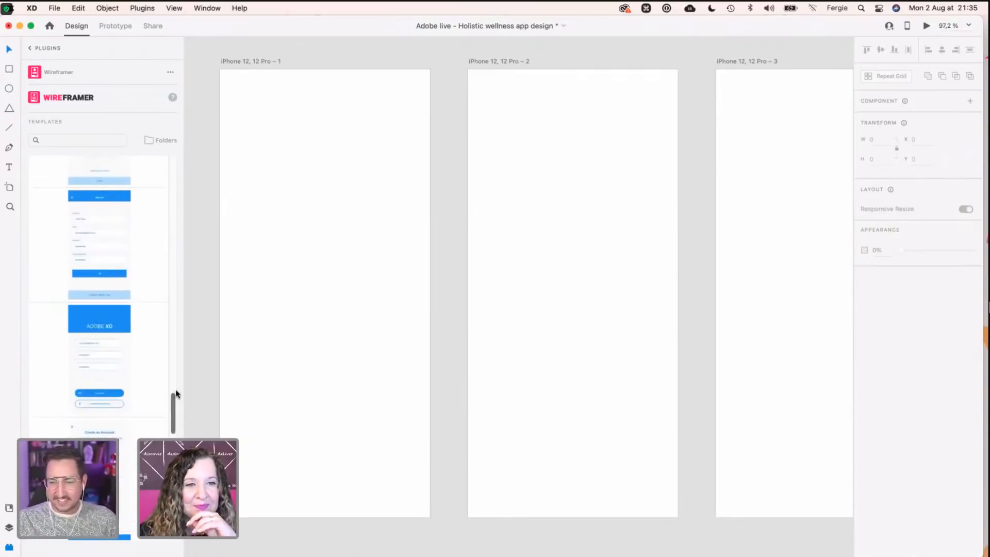
scroll(140, 361, "down", 4)
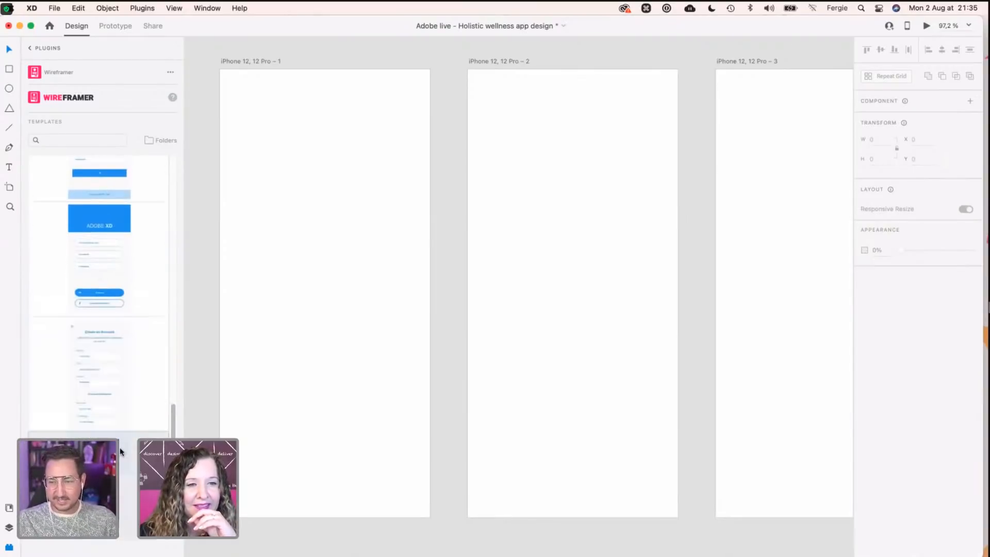
scroll(123, 451, "down", 1)
mouse_move(121, 351)
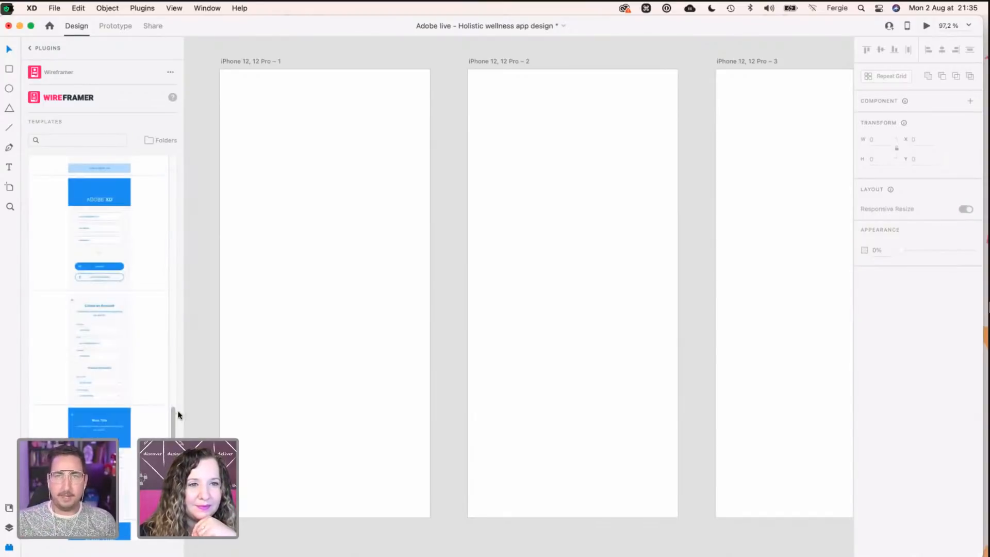
scroll(153, 404, "down", 4)
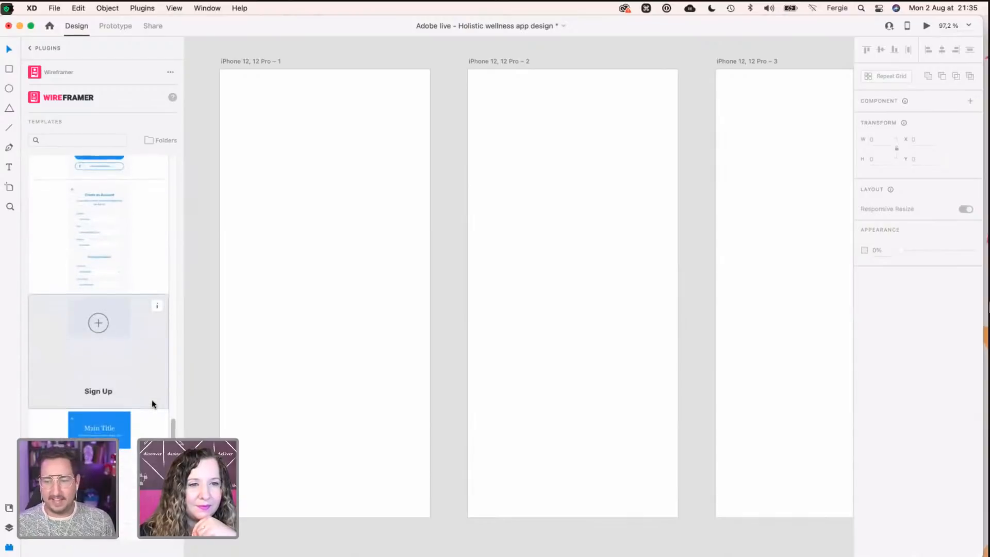
scroll(151, 400, "down", 1)
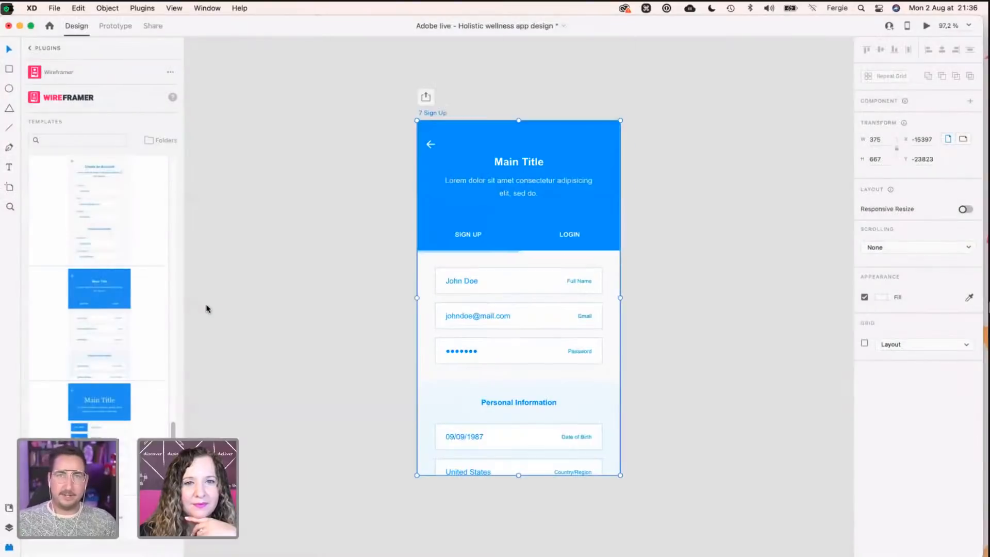
Step: Move the Sign Up artboard directly beneath the first iPhone 12, 12 Pro artboard
scroll(386, 348, "down", 3)
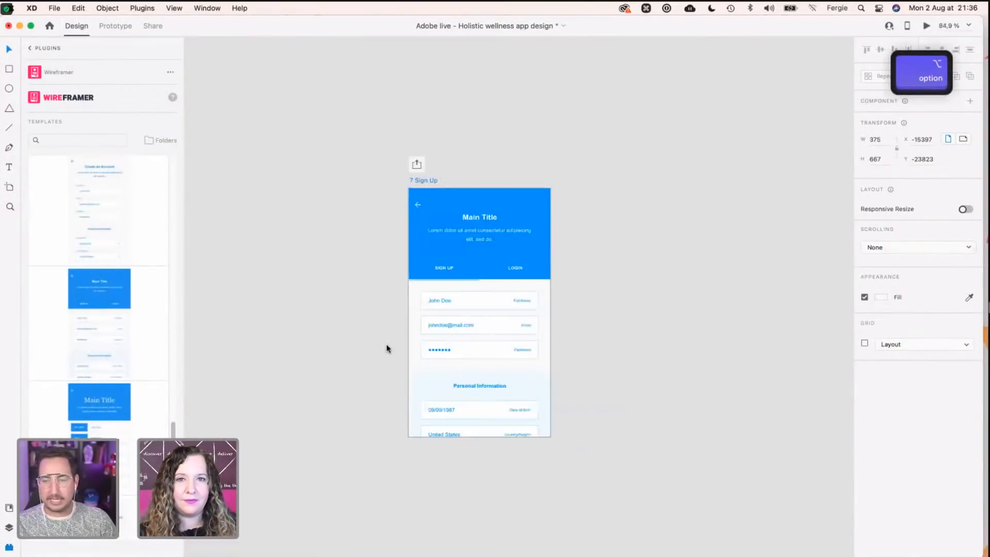
scroll(386, 345, "down", 3)
left_click(331, 419)
left_click_drag(327, 437, 440, 282)
scroll(440, 282, "down", 8)
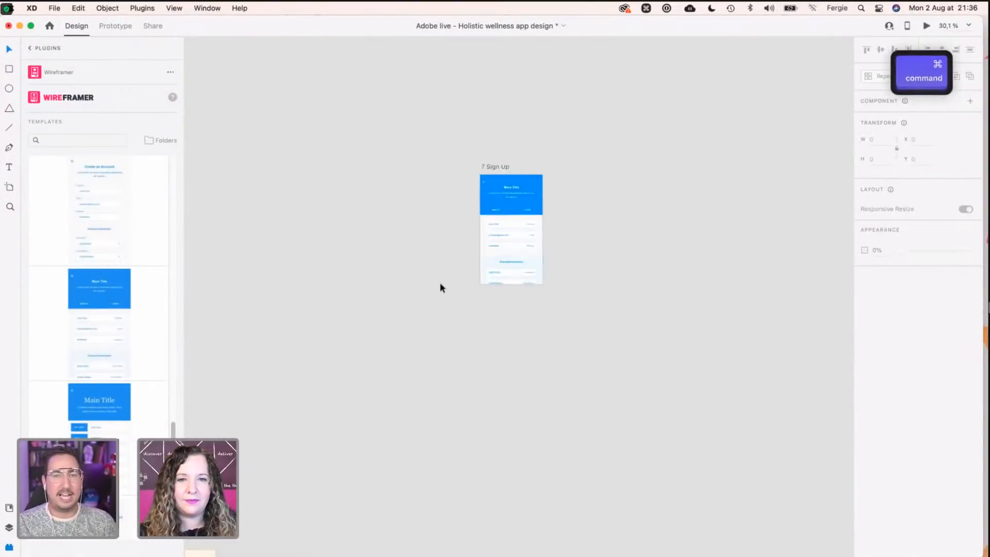
scroll(441, 283, "down", 5)
left_click_drag(491, 141, 355, 450)
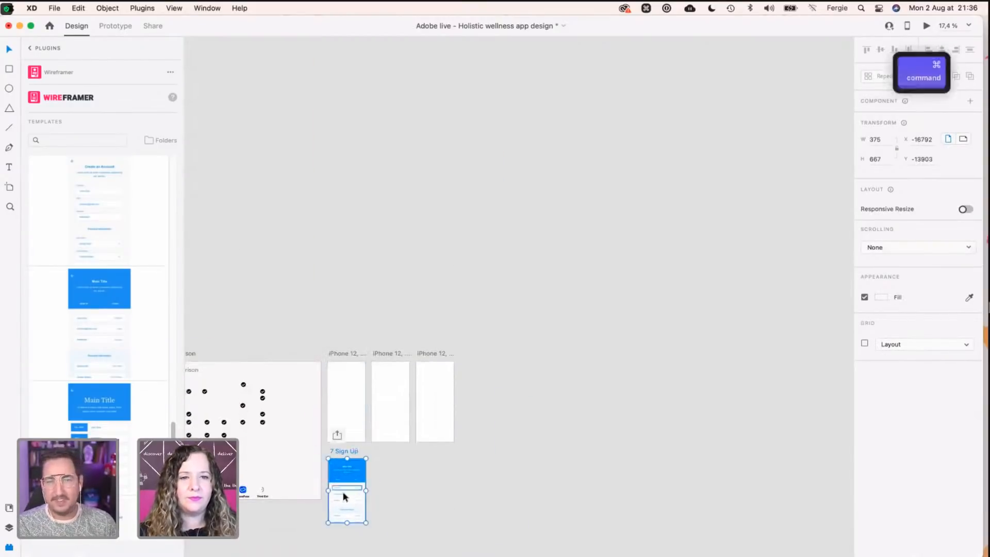
Step: Inspect the Sign Up artboard up close and delete it from the canvas
scroll(342, 491, "up", 10)
key("space")
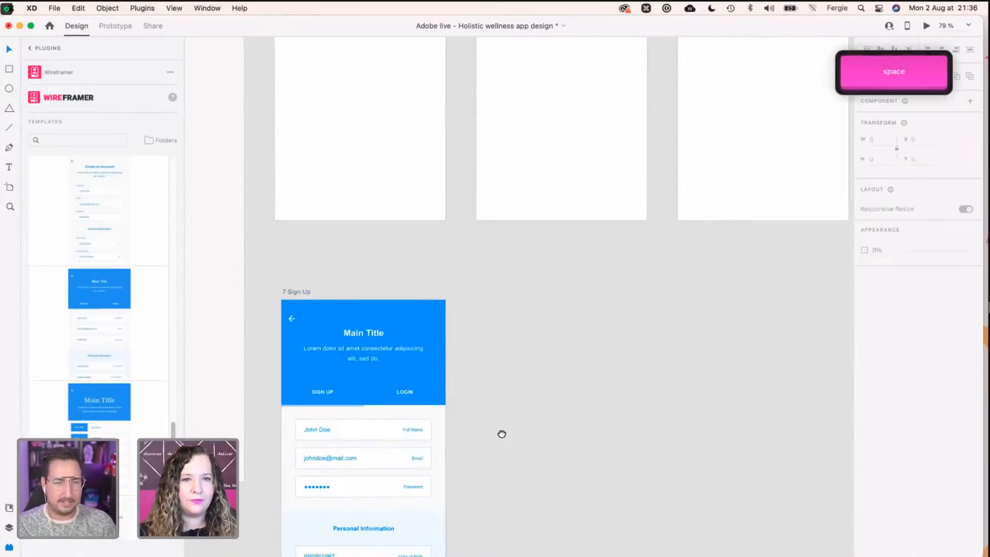
left_click_drag(501, 434, 506, 400)
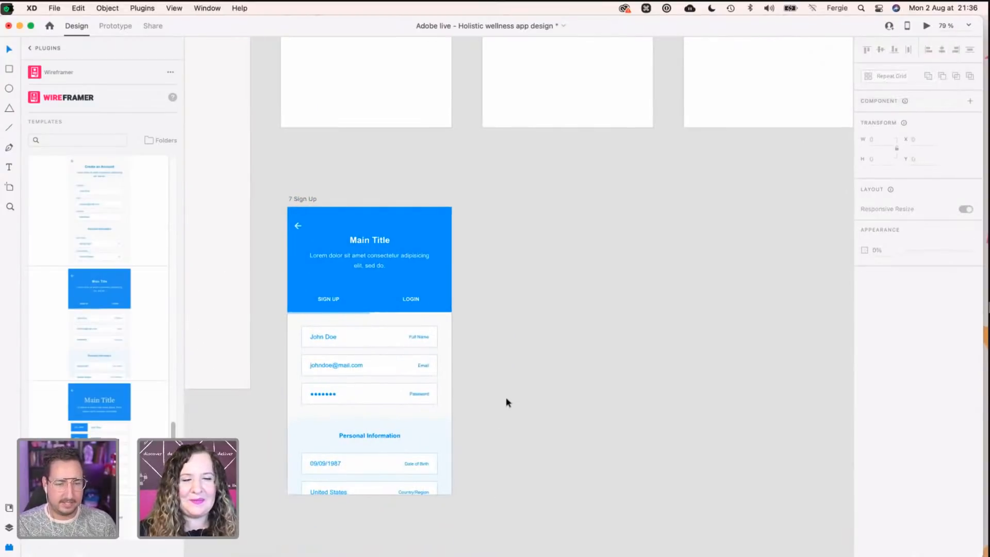
scroll(360, 385, "up", 3)
scroll(360, 385, "down", 3)
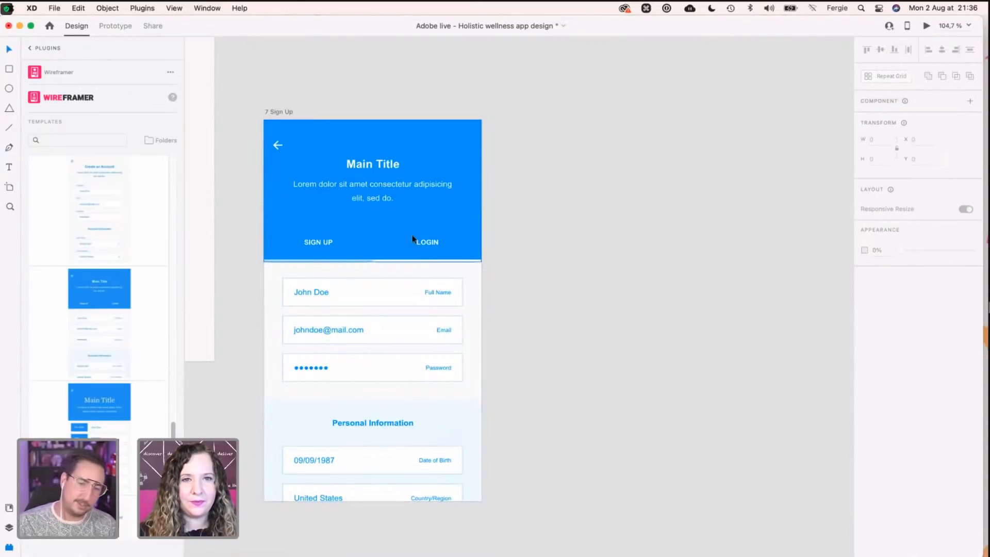
left_click(270, 110)
key("Delete")
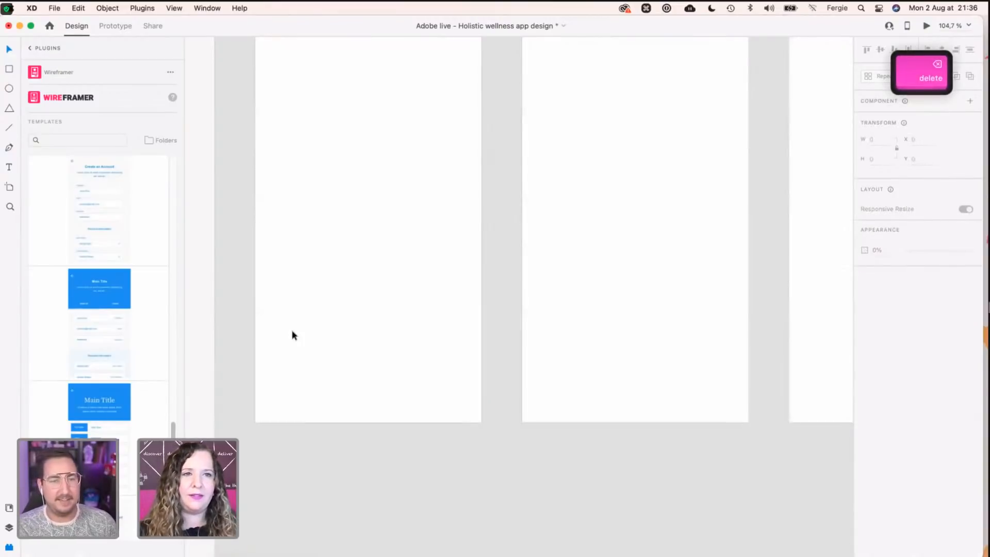
Step: Reopen the Wireframer plugin, bring all three iPhone artboards into view, and widen the template library to show four templates per row
left_click(30, 49)
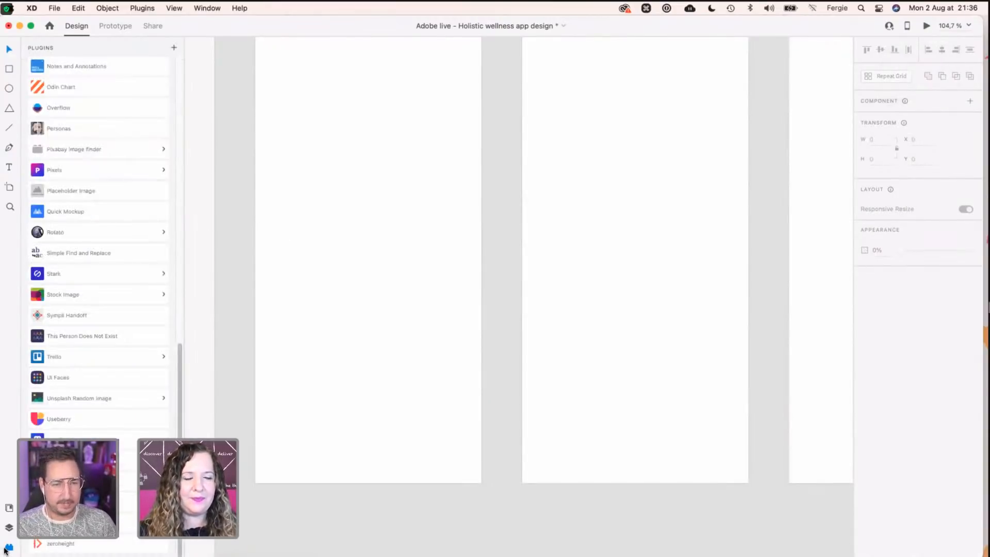
left_click(103, 503)
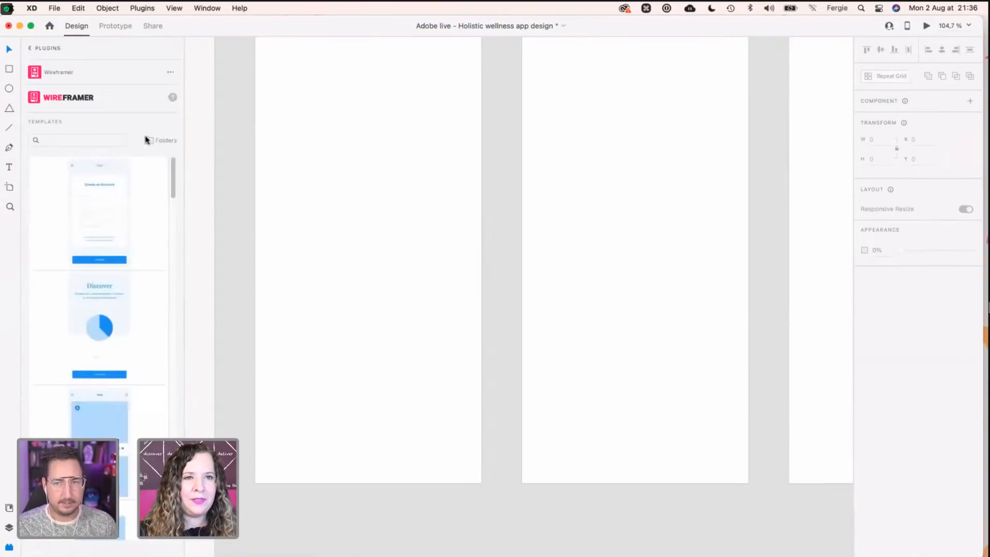
scroll(341, 277, "down", 5)
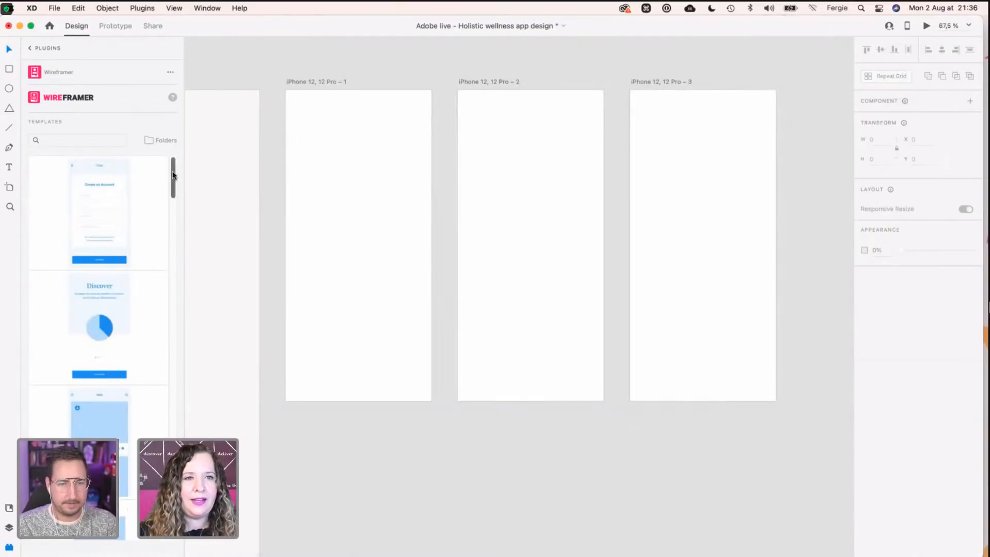
left_click_drag(173, 175, 463, 207)
Step: Look through the Wireframer templates, from sign-up and onboarding to feeds, profiles, charts, menus and search filters, for layouts suited to the wellness app
left_click_drag(454, 262, 451, 286)
scroll(423, 319, "down", 10)
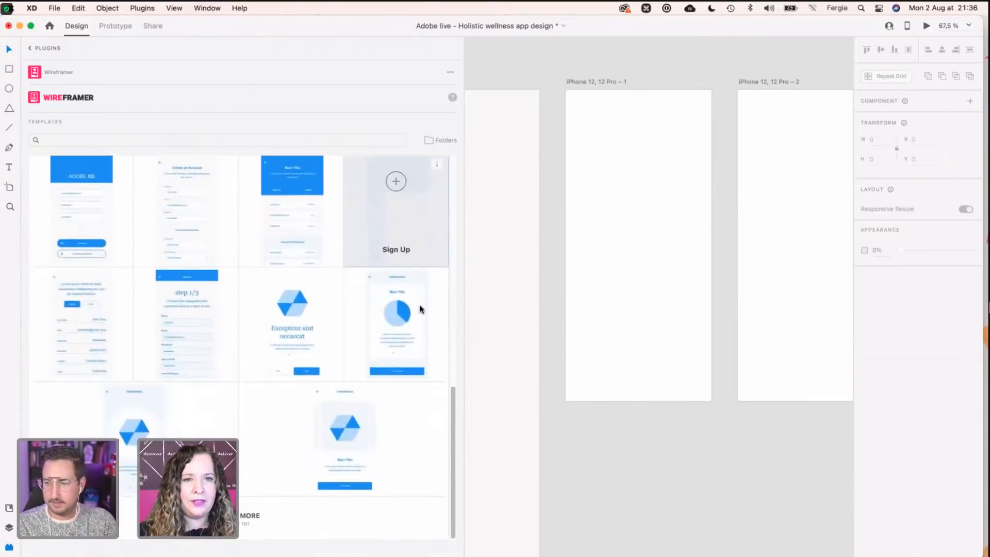
scroll(388, 360, "down", 8)
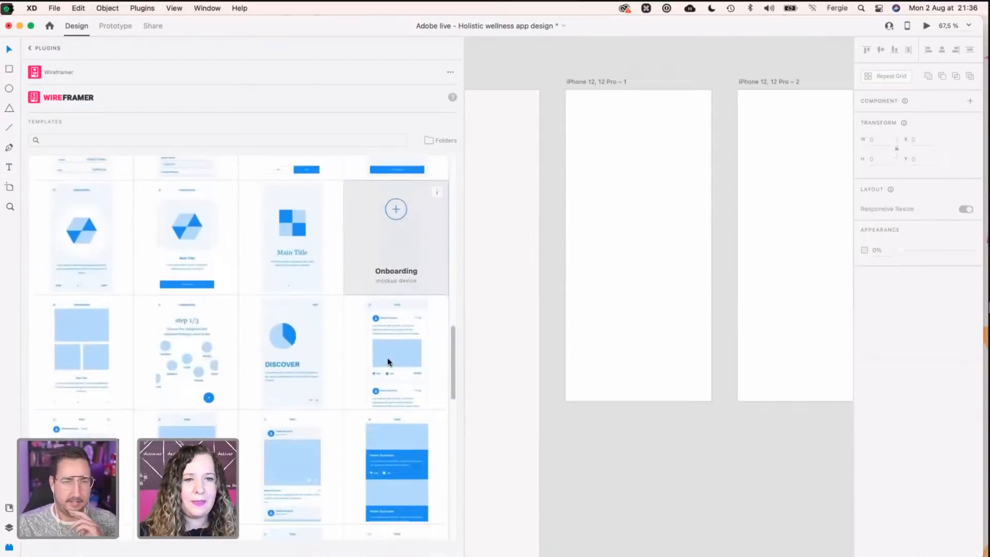
scroll(423, 337, "down", 12)
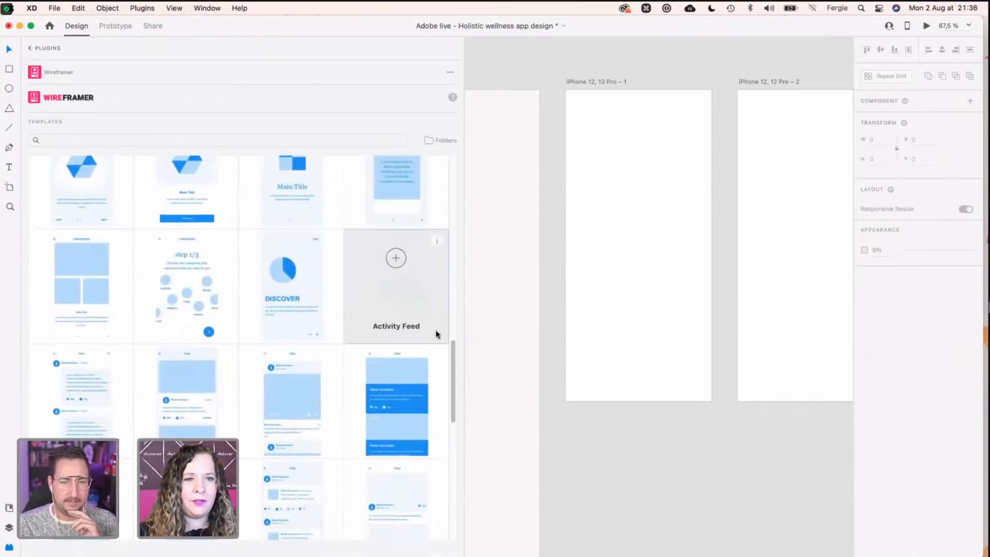
scroll(436, 334, "down", 1)
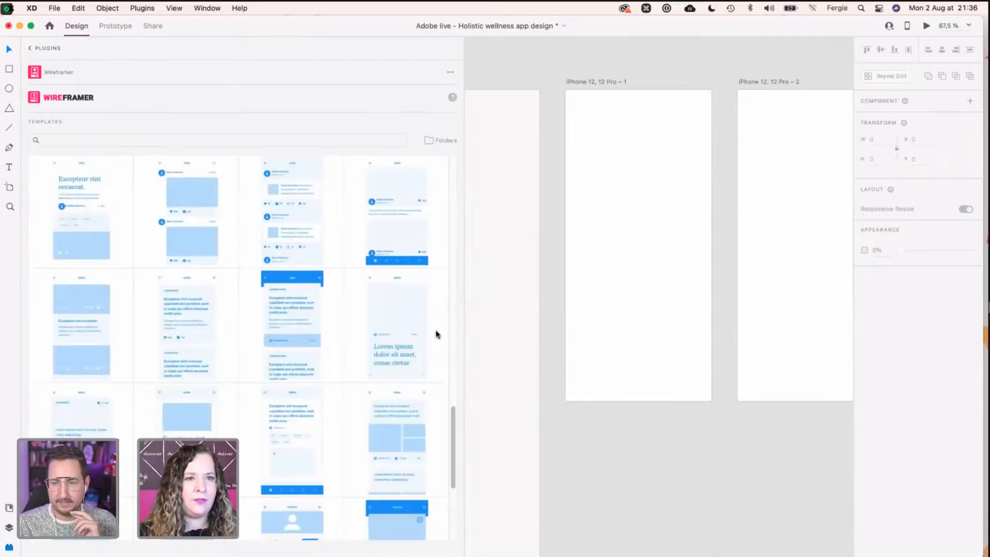
scroll(436, 334, "down", 8)
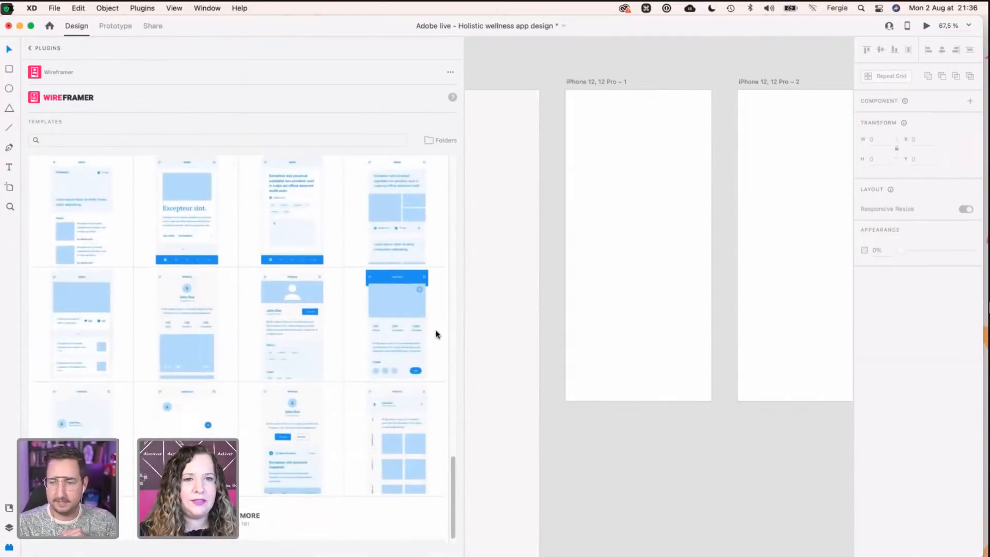
scroll(437, 334, "down", 10)
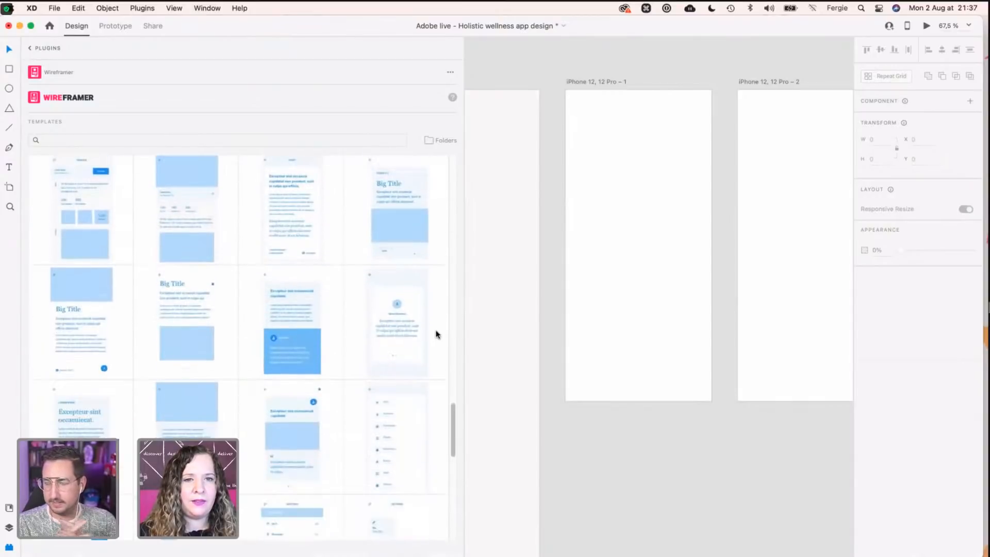
scroll(436, 334, "down", 3)
scroll(436, 334, "down", 5)
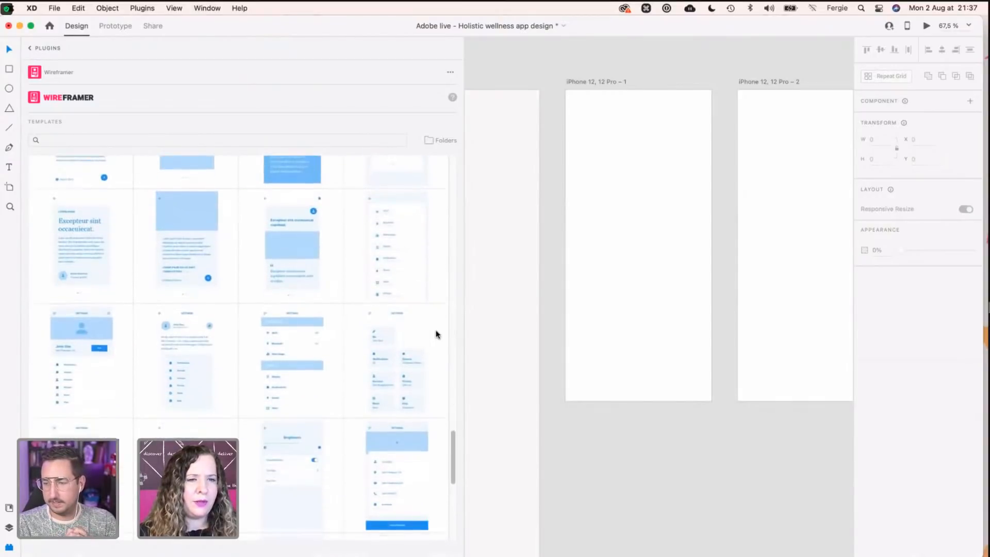
scroll(436, 334, "down", 2)
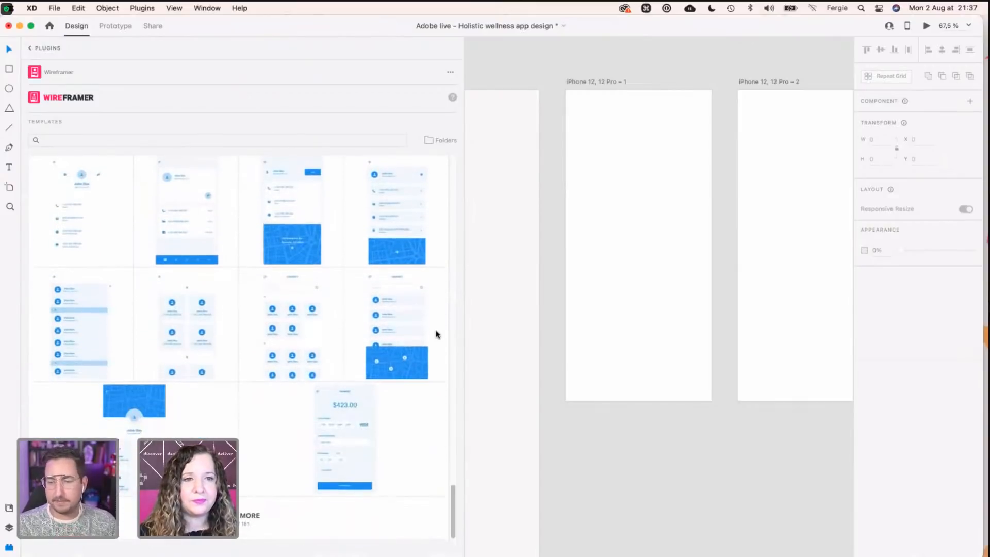
scroll(436, 334, "down", 8)
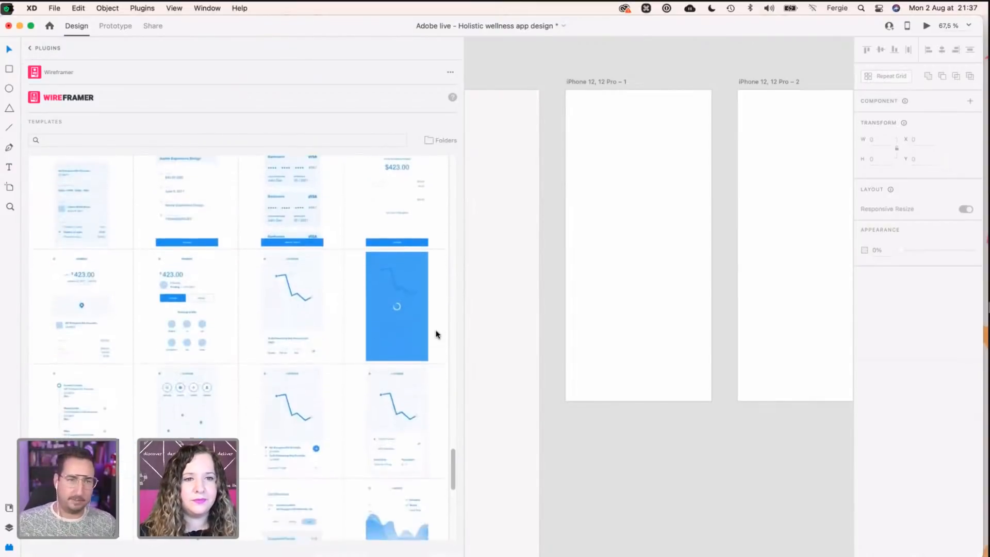
scroll(436, 334, "down", 8)
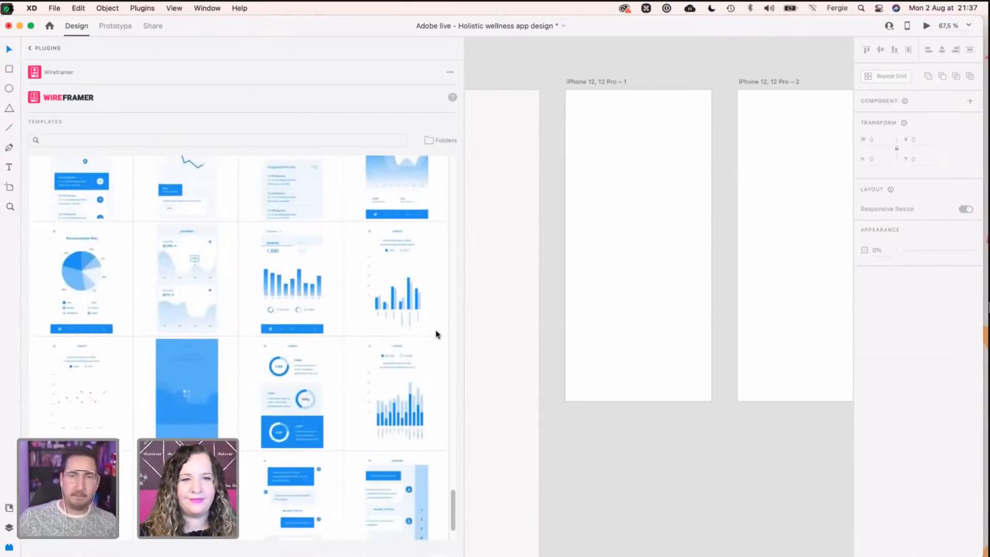
scroll(436, 334, "down", 7)
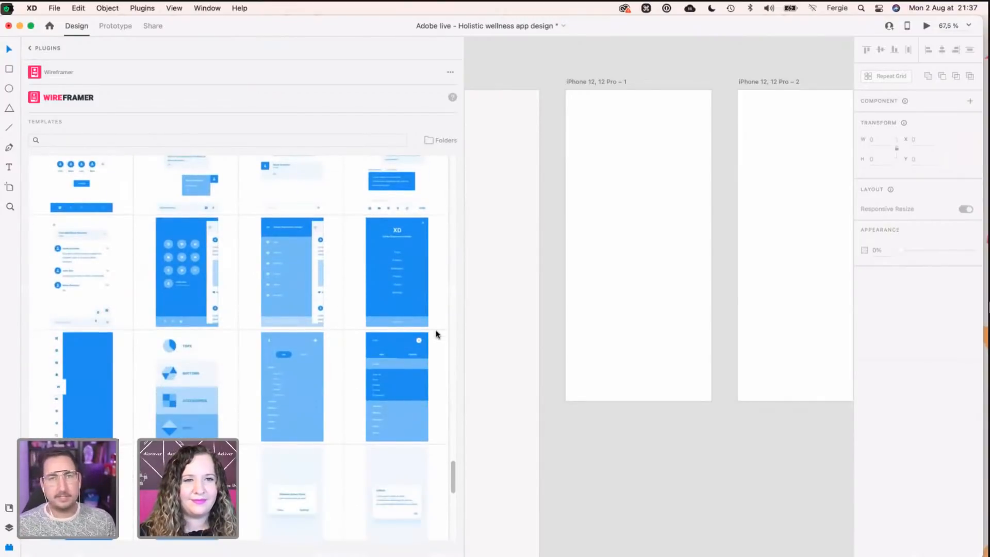
scroll(436, 334, "down", 5)
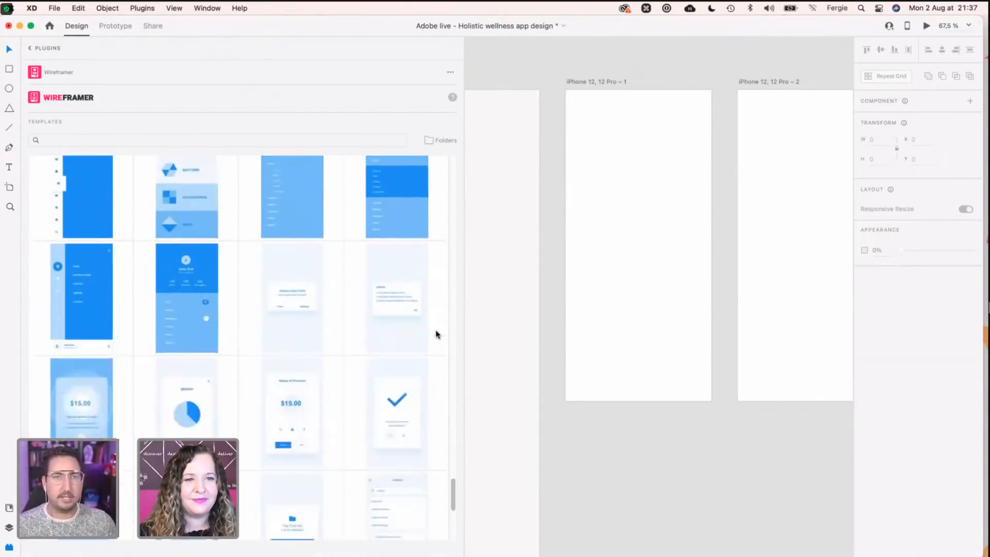
scroll(437, 334, "down", 2)
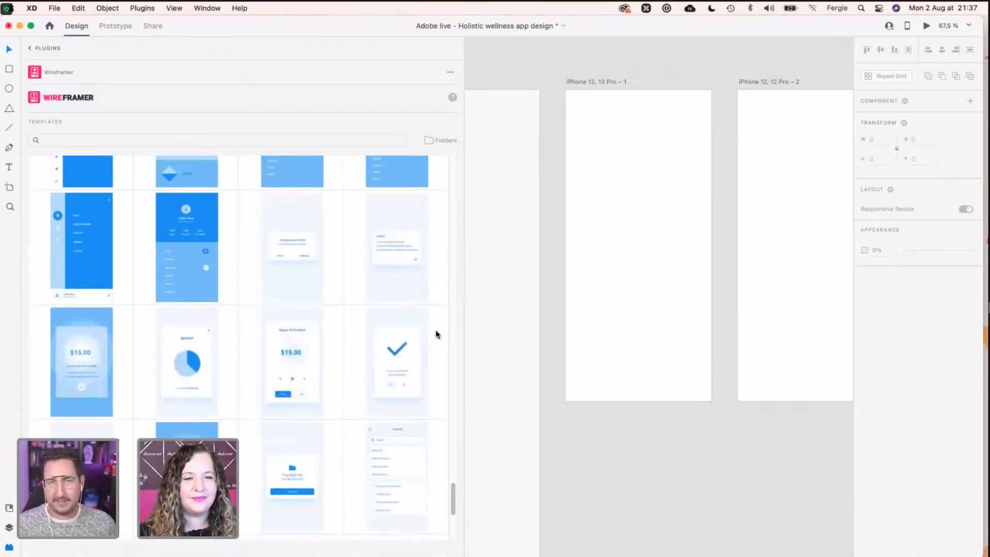
scroll(437, 334, "down", 5)
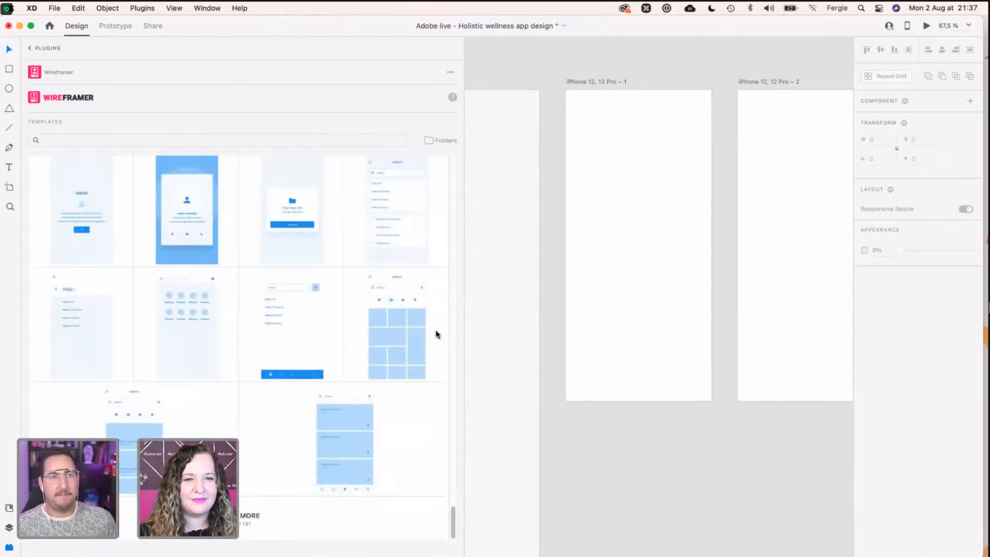
scroll(436, 335, "down", 5)
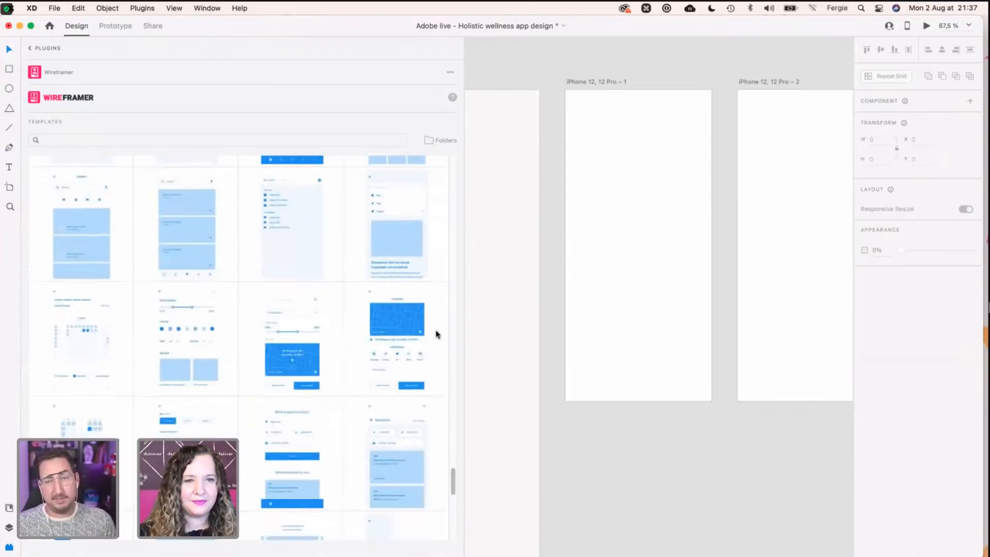
scroll(436, 334, "down", 3)
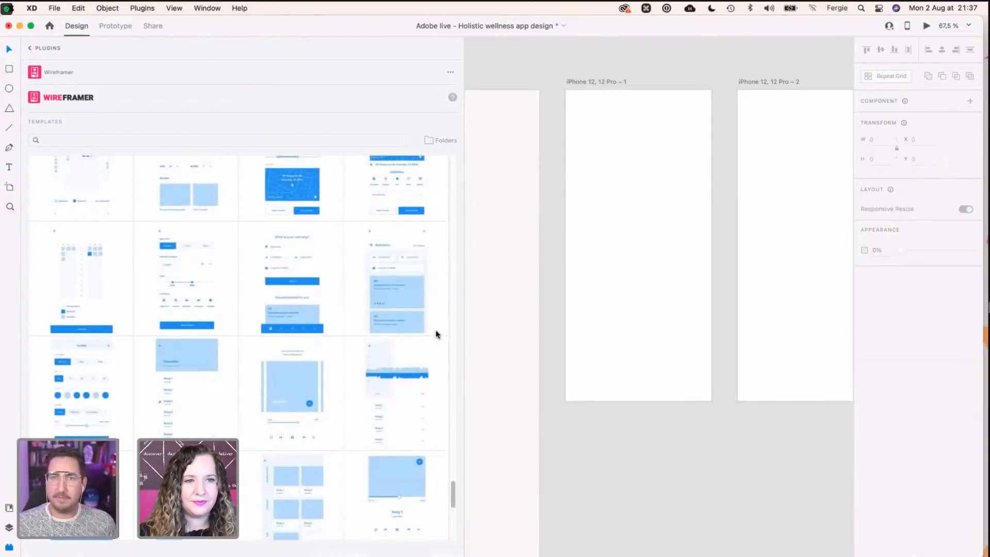
Step: Add the Filters & Search seating selection template to the canvas and select its Continue button
left_click(78, 257)
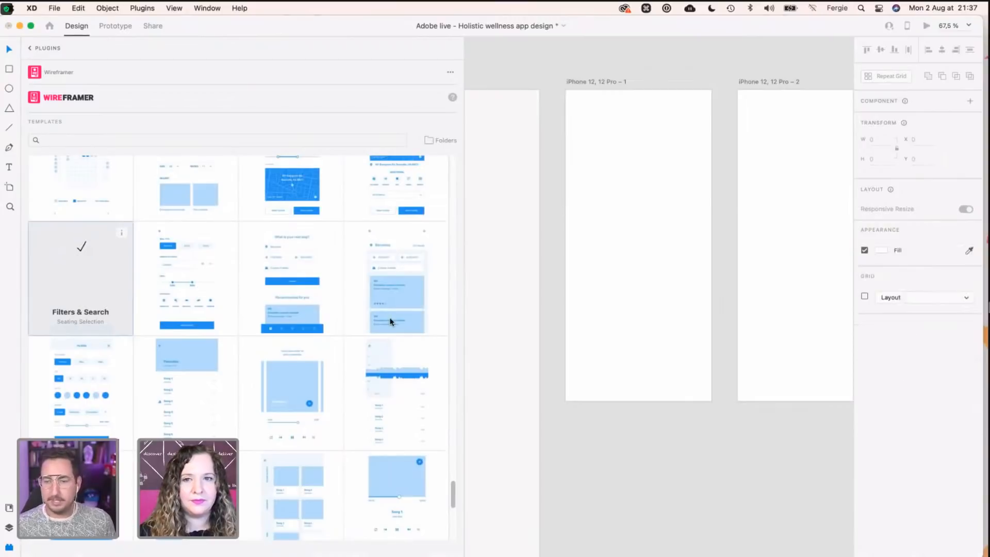
key("super")
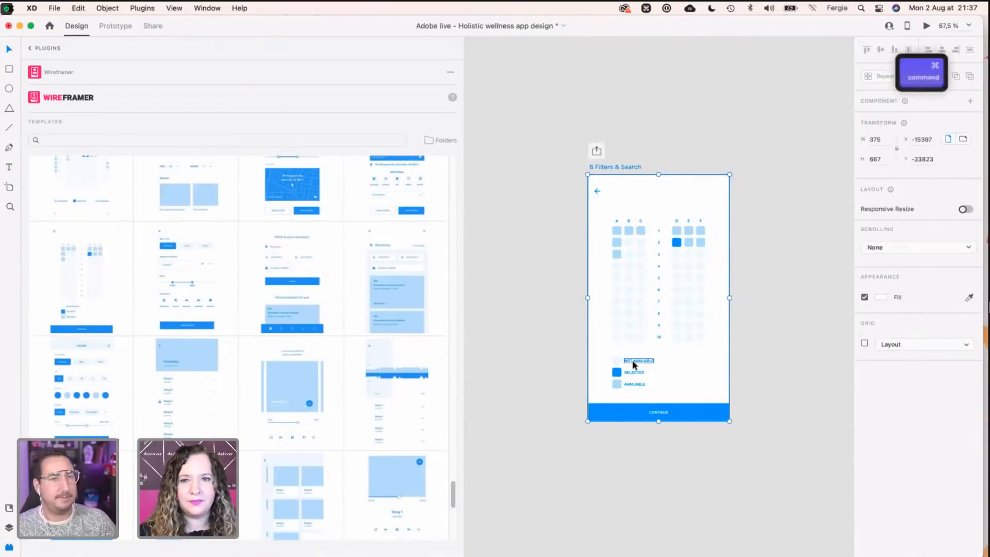
left_click(667, 420, "super")
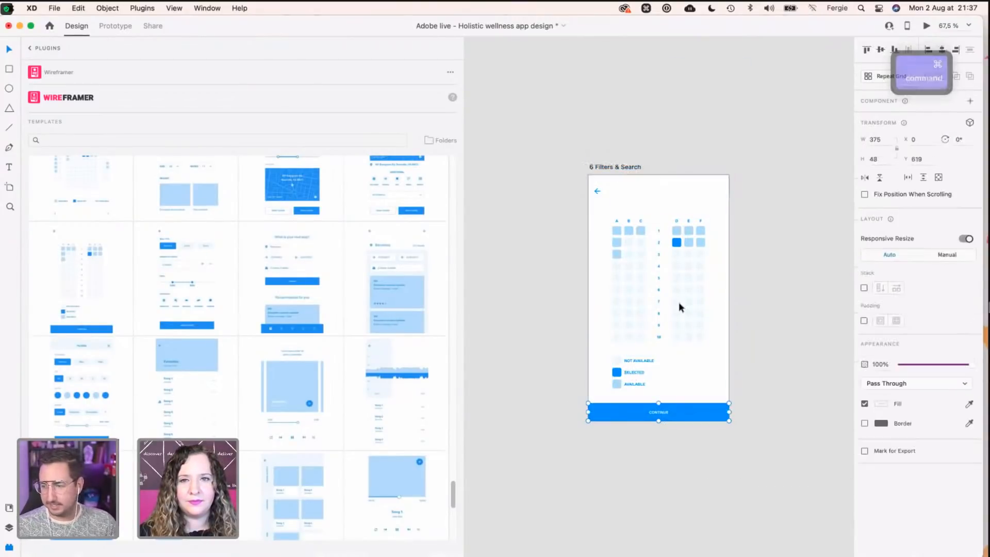
Step: Add the title "Select your Yoga Mat" above the seat grid on the Filters & Search artboard and centre it horizontally
key("t")
left_click(633, 190)
type("Y")
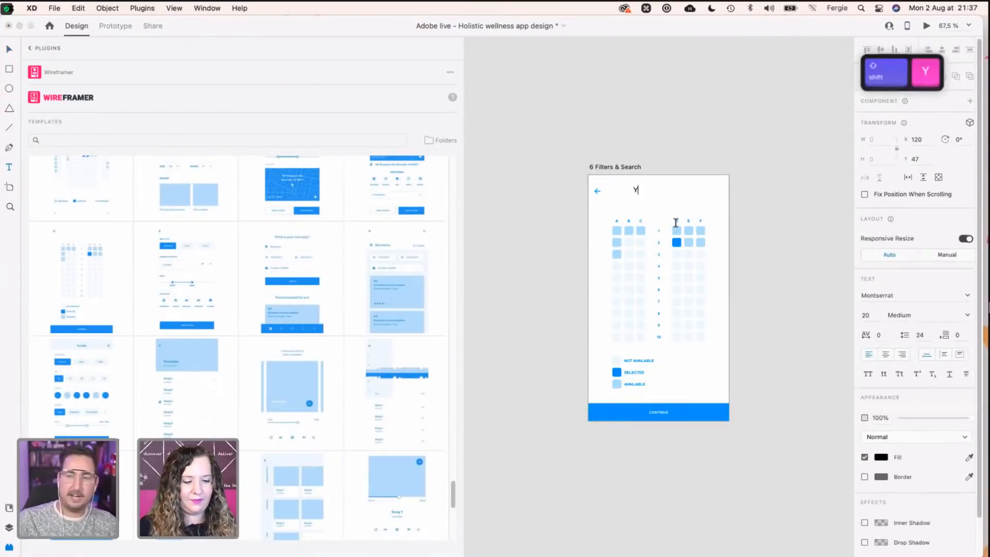
type("oga Mat")
key("super+Left")
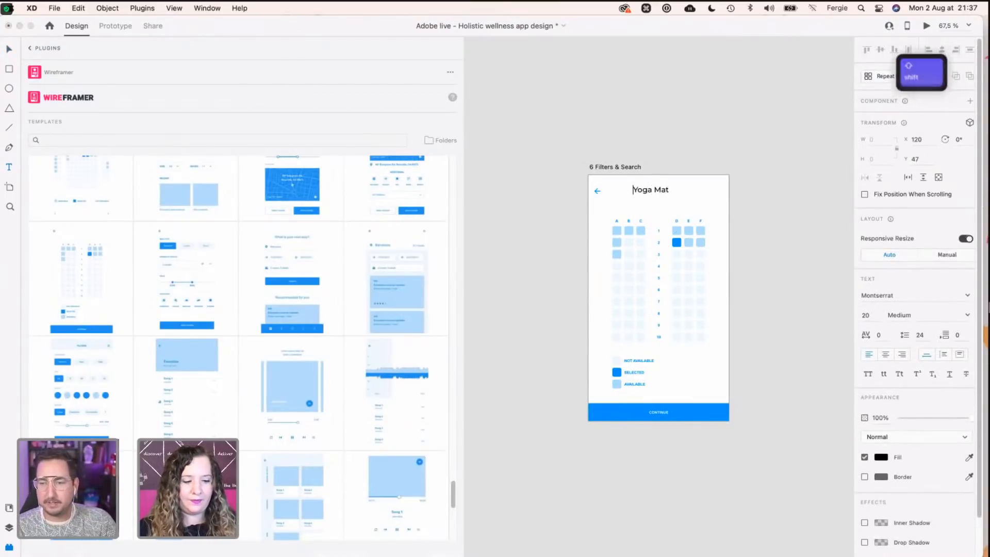
type("Select yout")
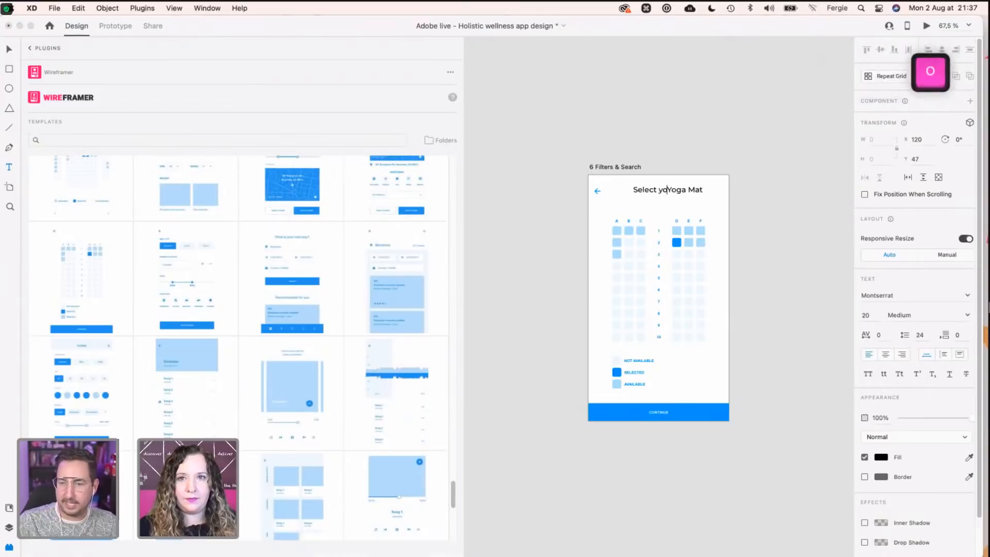
key("BackSpace")
type("r")
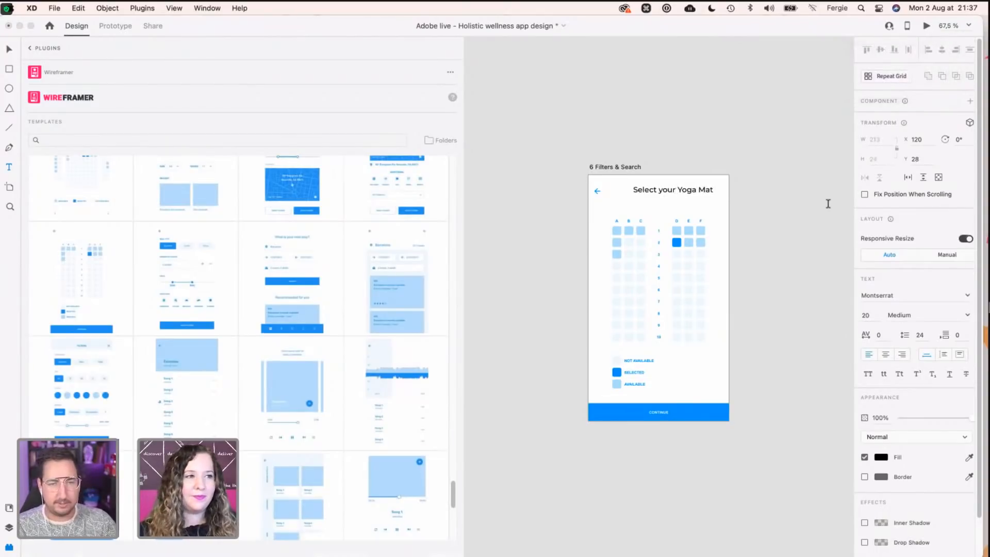
key("Escape")
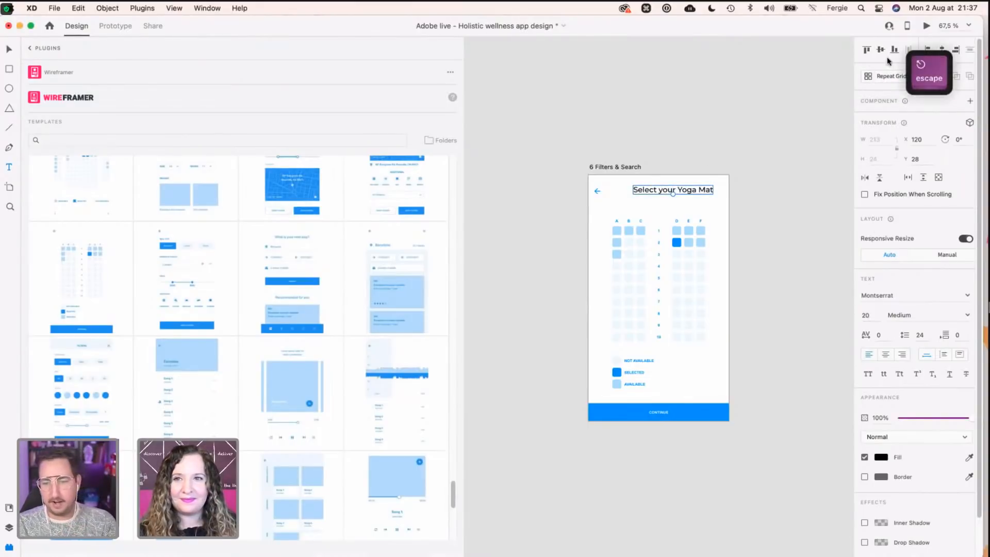
left_click(940, 50)
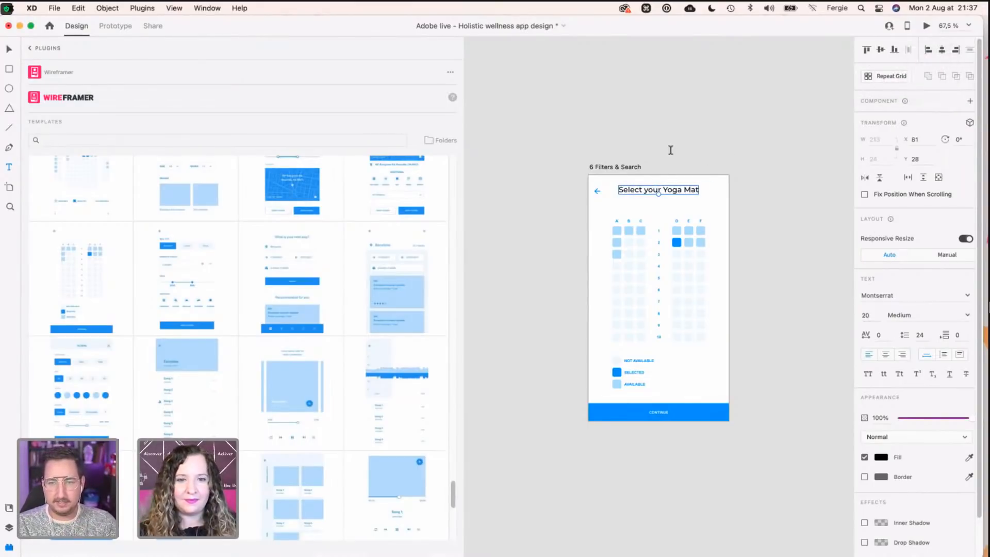
key("v")
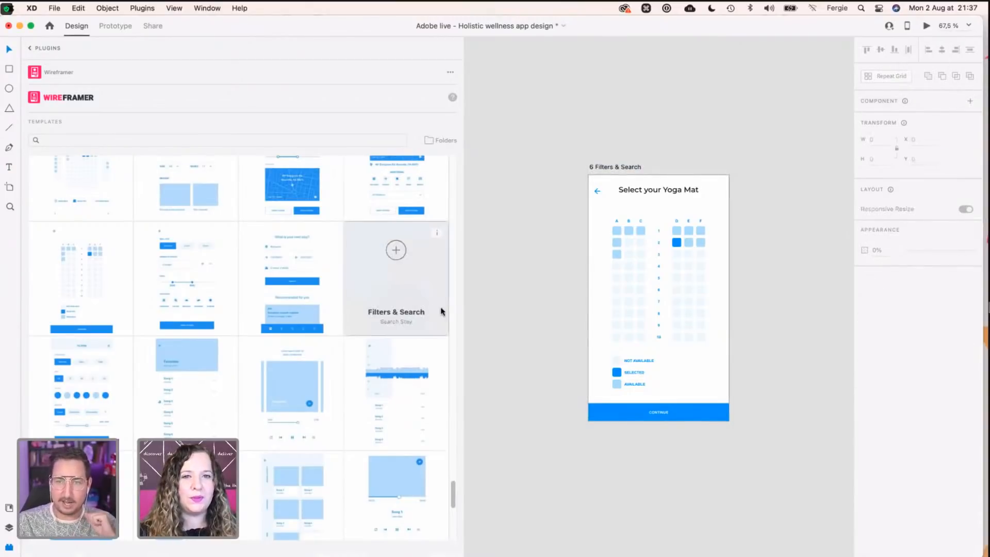
Step: Narrow the template library to two templates per row and return to the Feature Comparison chart to examine its feature list
key("super")
scroll(419, 391, "down", 10)
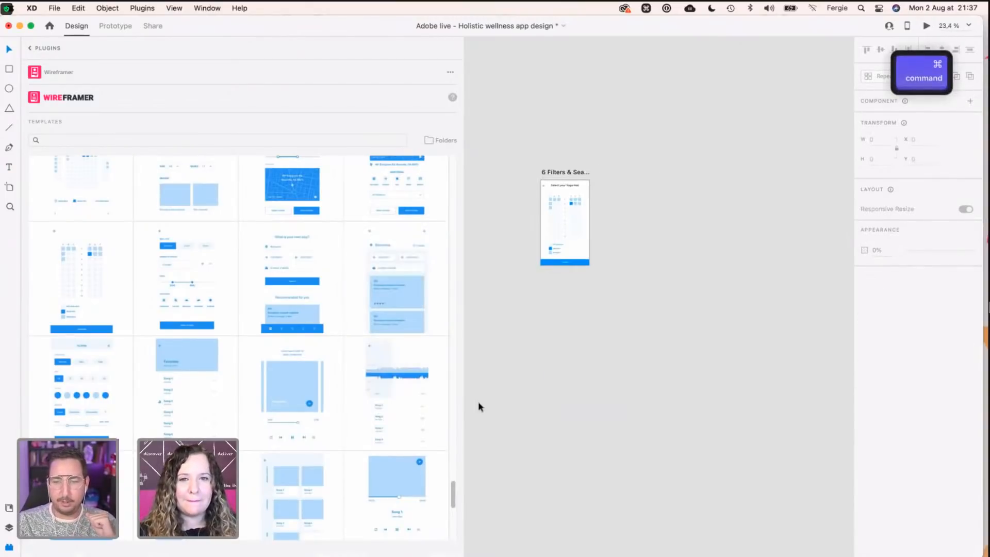
left_click_drag(463, 403, 243, 406)
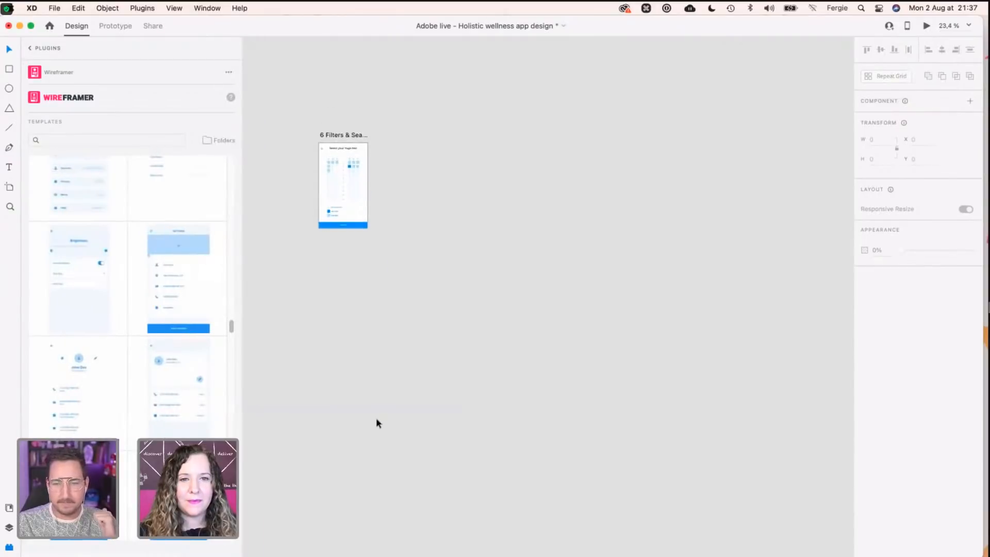
scroll(376, 418, "down", 5)
scroll(308, 482, "up", 4)
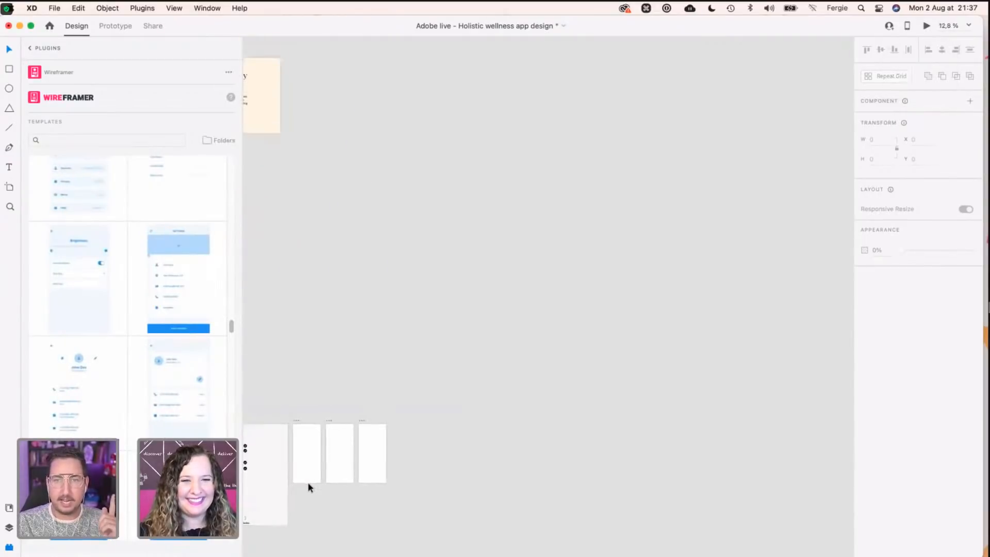
scroll(301, 425, "down", 2)
key("space")
left_click_drag(454, 309, 578, 210)
scroll(320, 394, "up", 10)
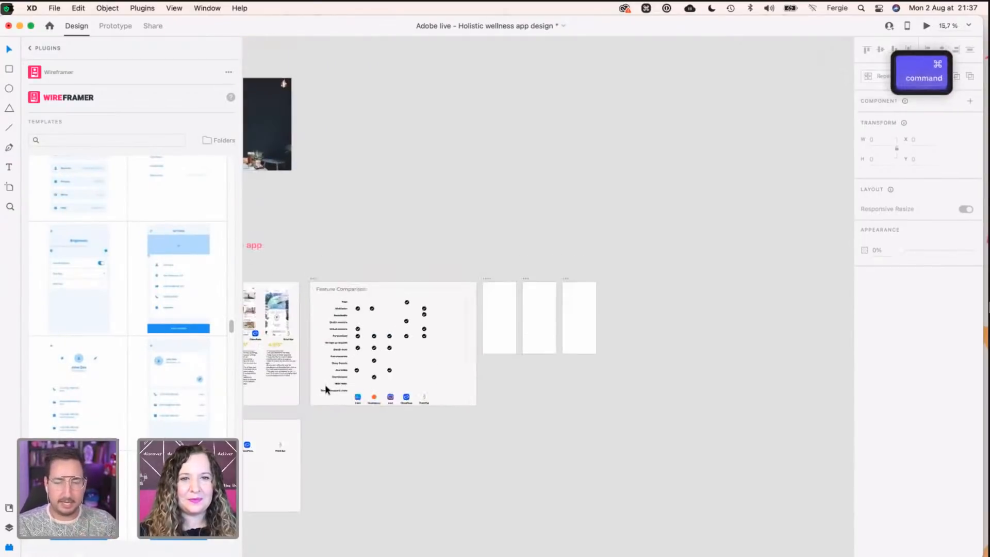
scroll(325, 385, "up", 2)
key("space")
left_click_drag(373, 298, 433, 347)
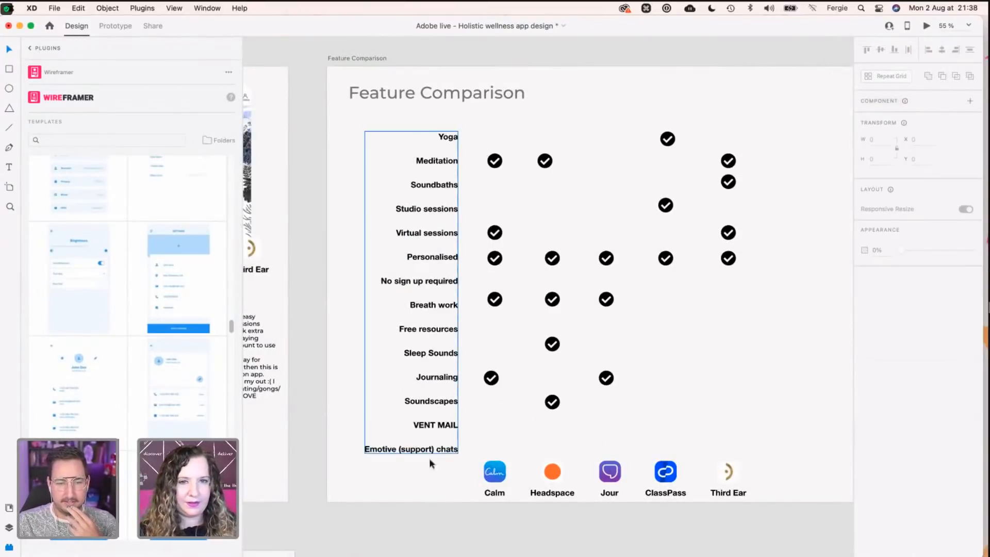
Step: Place a copy of the Calm label below the feature list in the Feature Comparison chart and replace its text with "*"
left_click(490, 494, "ctrl")
key("super+v")
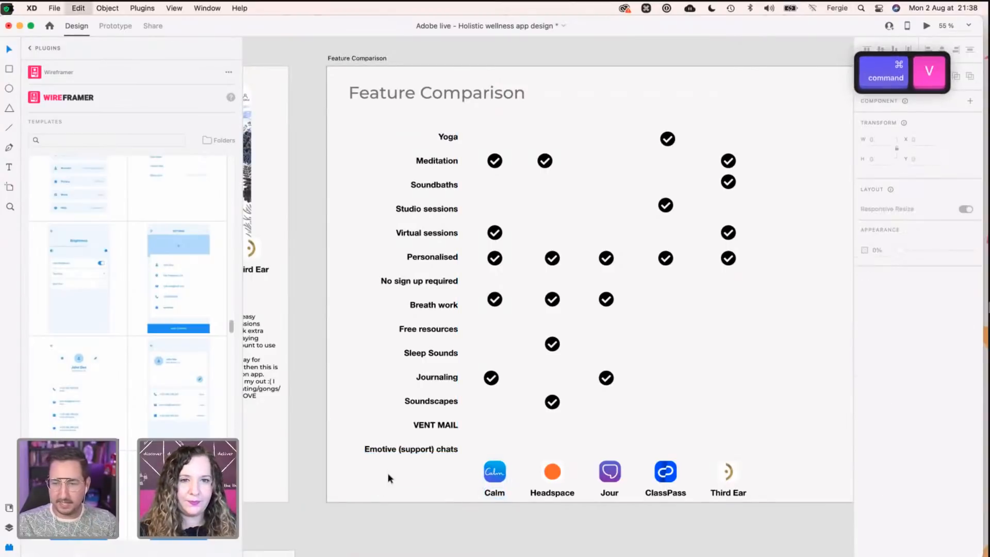
left_click_drag(497, 496, 429, 495)
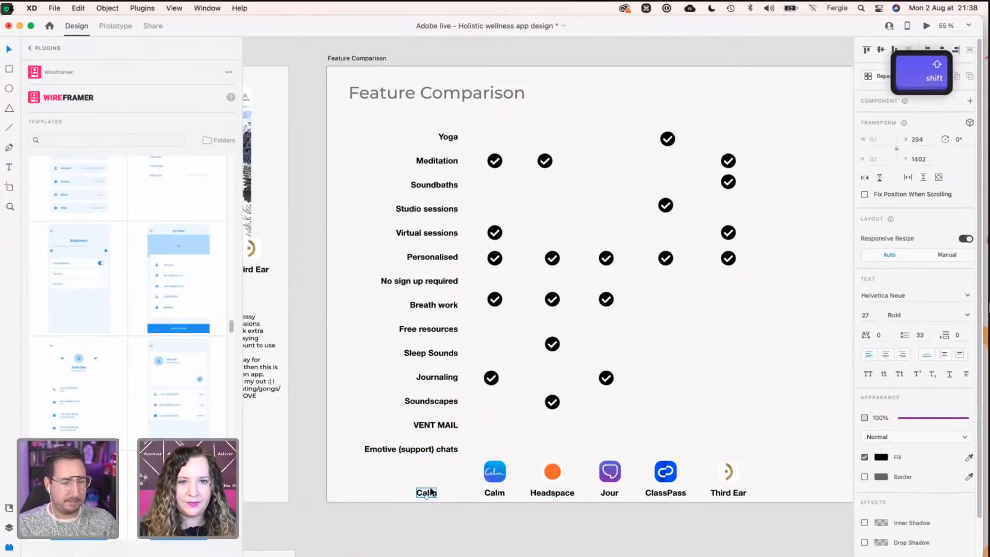
type("*")
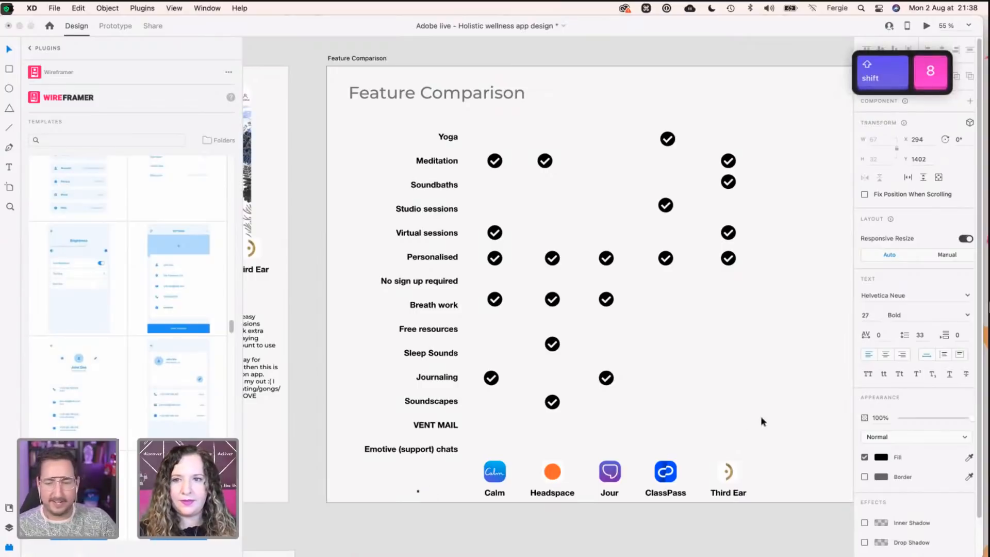
key("Escape")
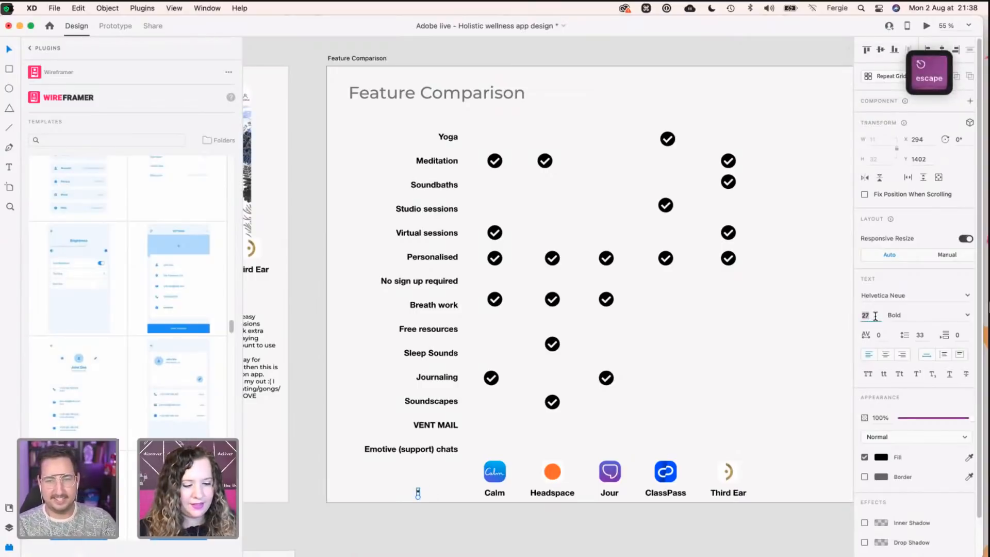
Step: Set the asterisk below the feature list to text size 50 and fill it with magenta #F502FF
type("50")
key("Return")
left_click(877, 459)
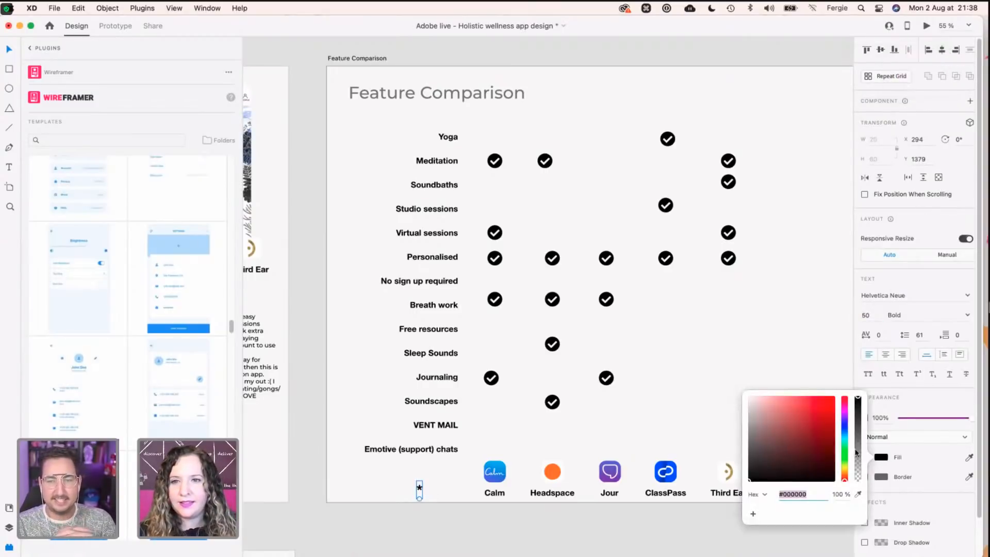
left_click(845, 411)
left_click(823, 405)
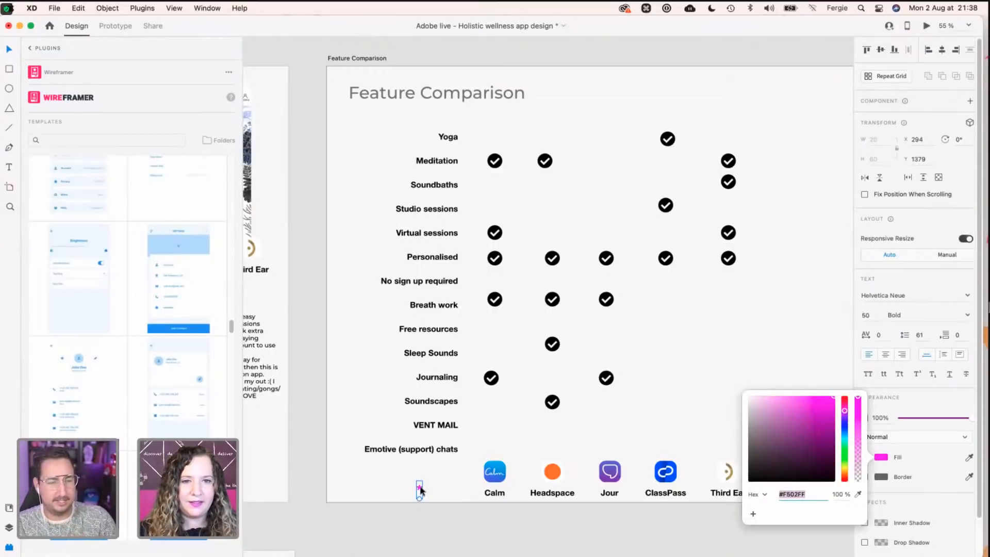
Step: Place the magenta asterisk just before VENT MAIL, and copies of it before Sleep Sounds, Meditation and Free resources
left_click_drag(421, 490, 466, 425)
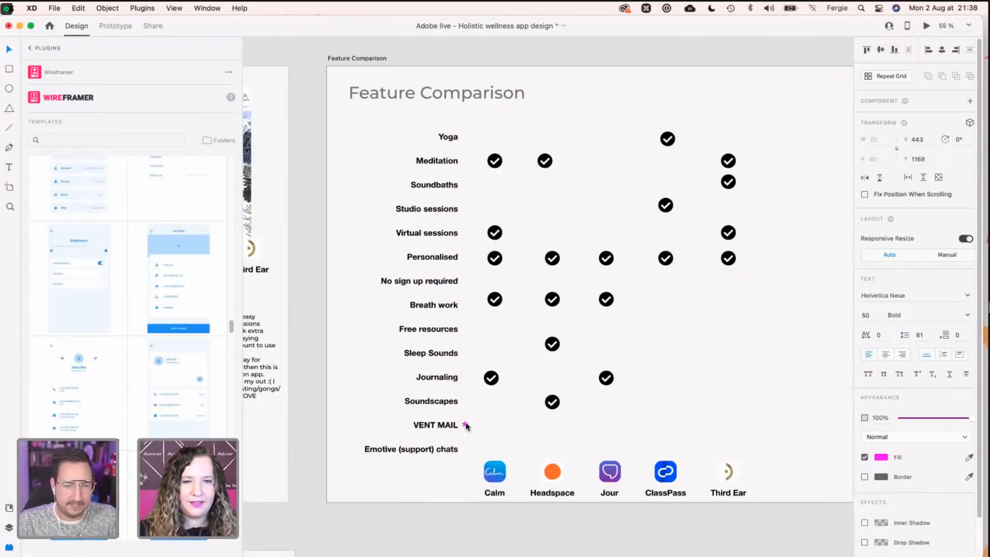
left_click_drag(404, 423, 409, 427)
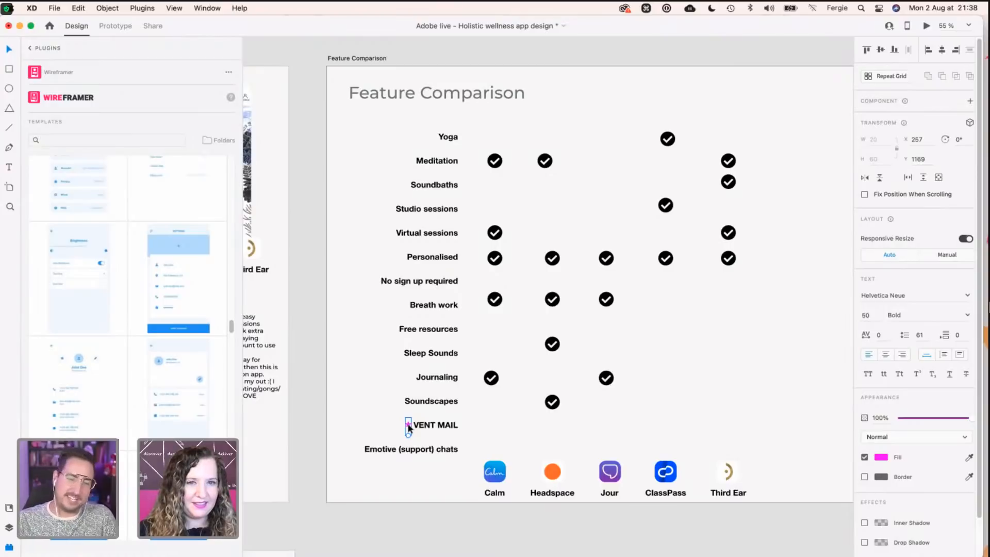
left_click_drag(402, 423, 399, 357)
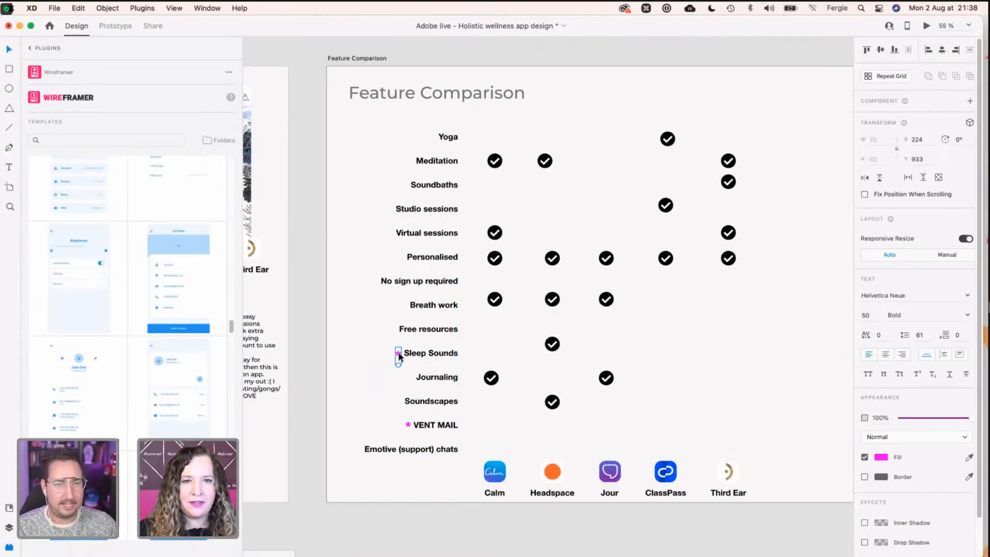
left_click_drag(398, 355, 410, 162)
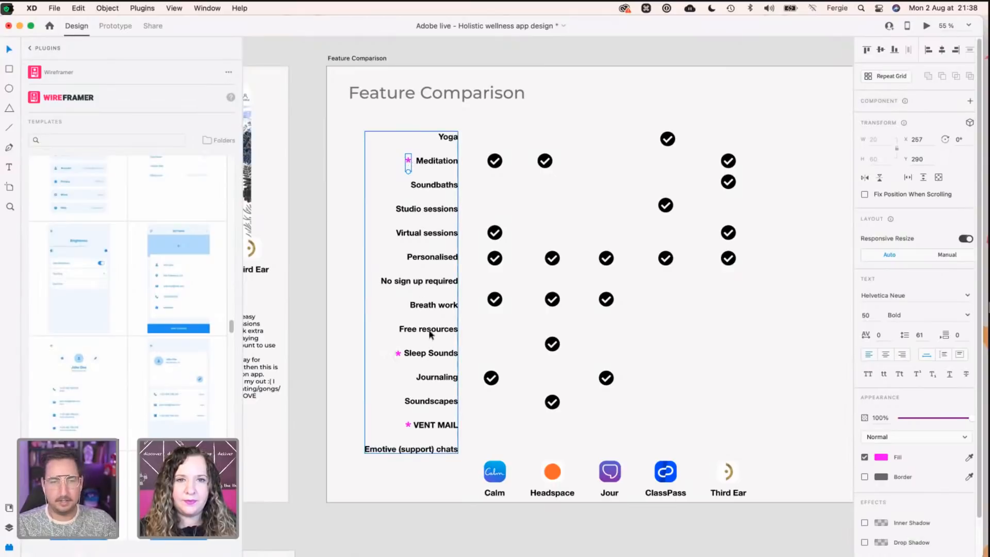
left_click_drag(409, 162, 396, 330)
left_click_drag(394, 327, 394, 327)
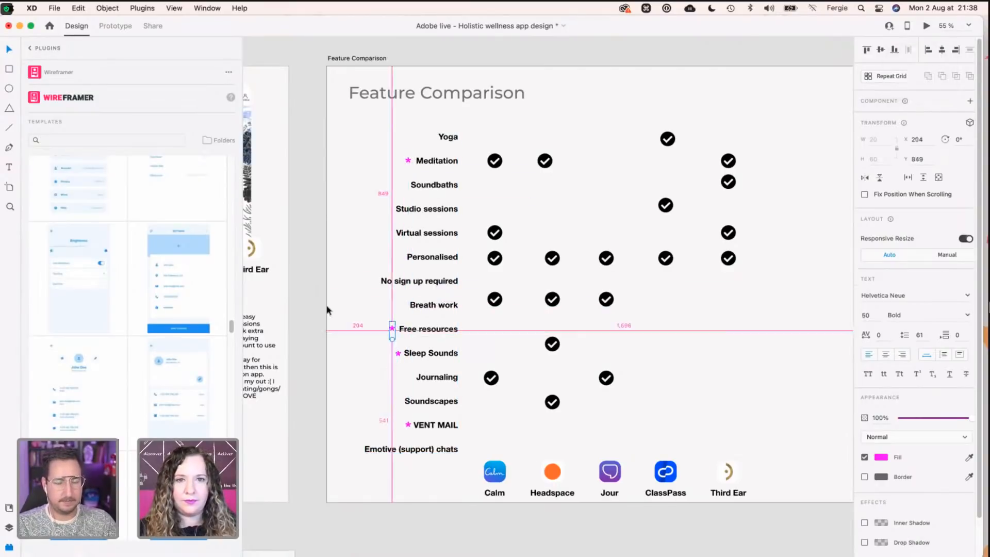
Step: Move the Filters & Search yoga mat artboard directly below the empty iPhone 12, 12 Pro – 1 artboard
key("Escape")
key("super+z")
scroll(370, 304, "down", 10)
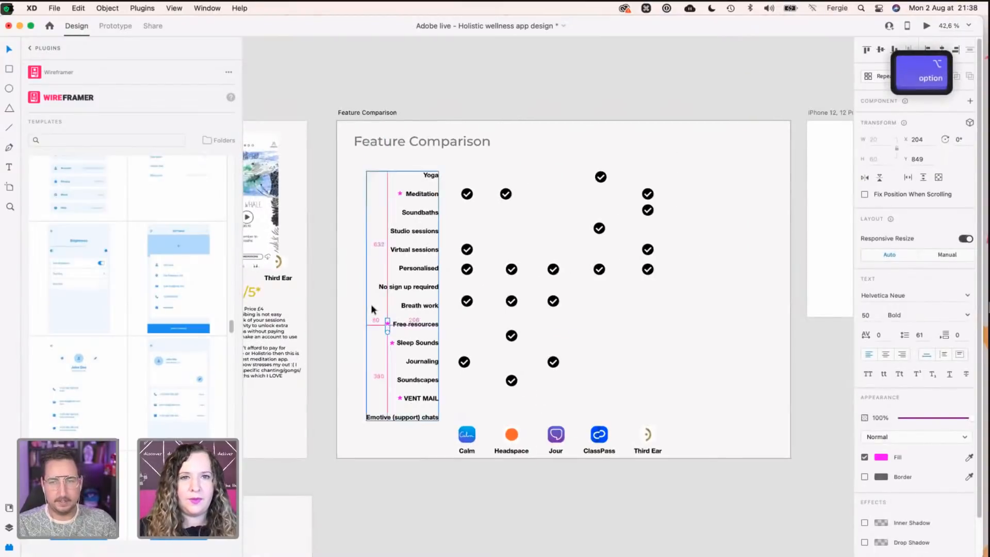
scroll(500, 246, "down", 5)
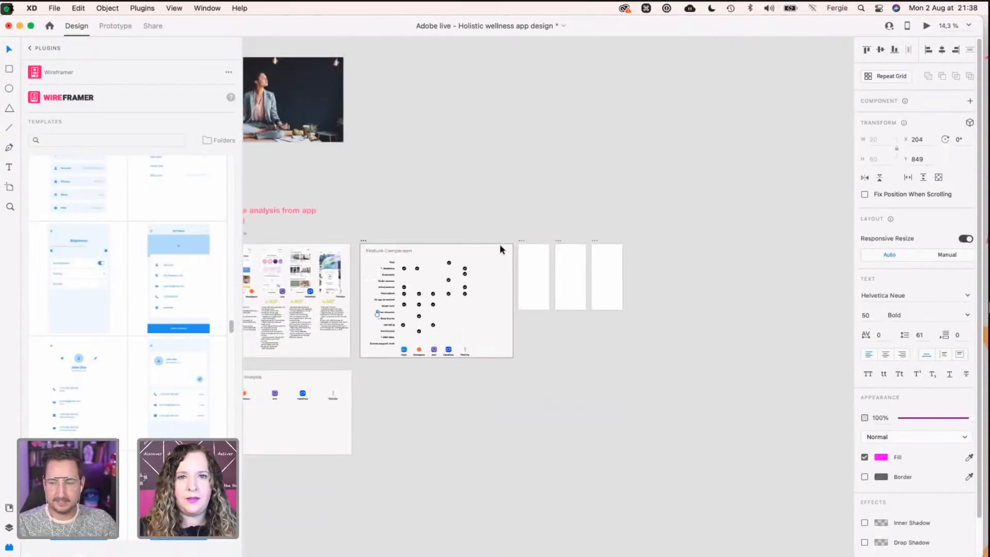
scroll(500, 247, "up", 10)
scroll(499, 244, "down", 5)
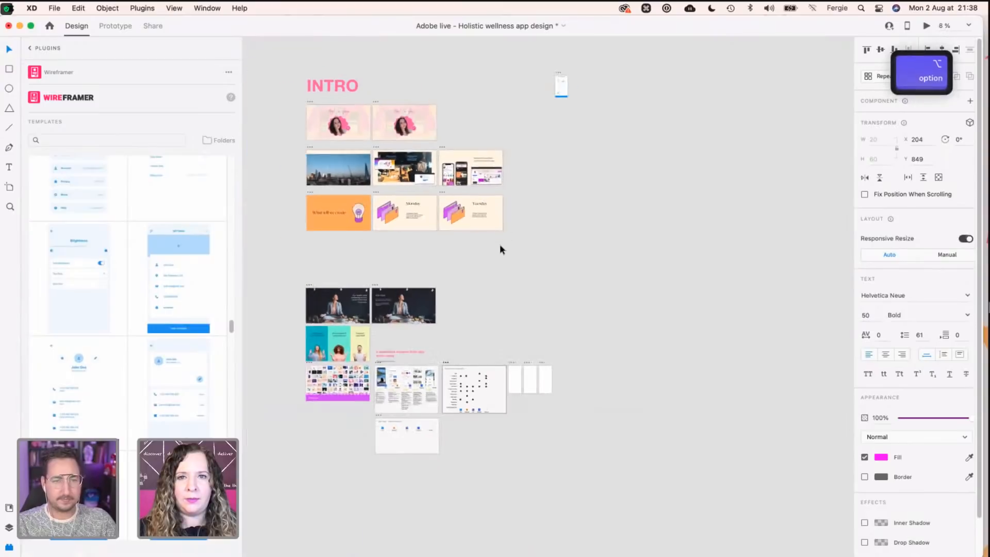
left_click_drag(557, 77, 512, 397)
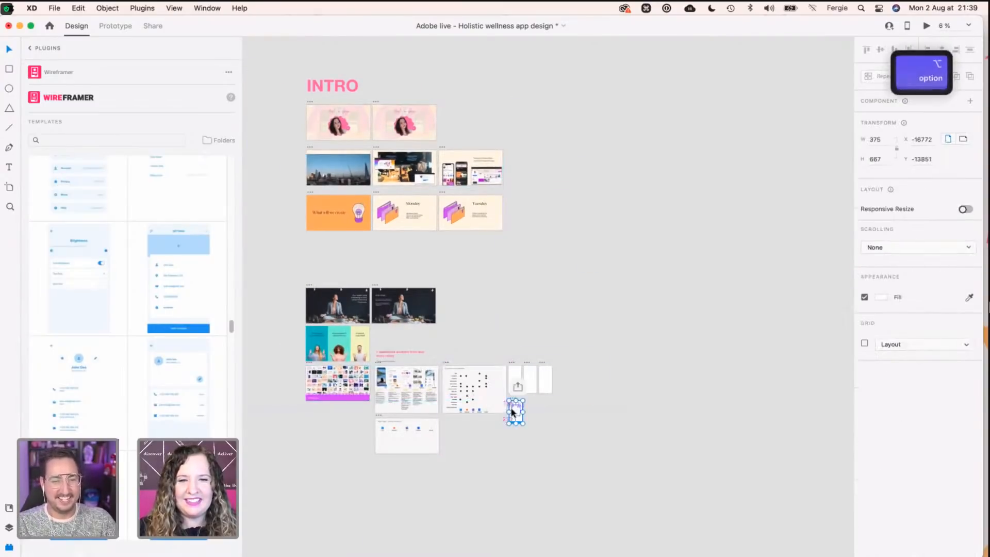
scroll(512, 397, "up", 15)
scroll(518, 410, "up", 3)
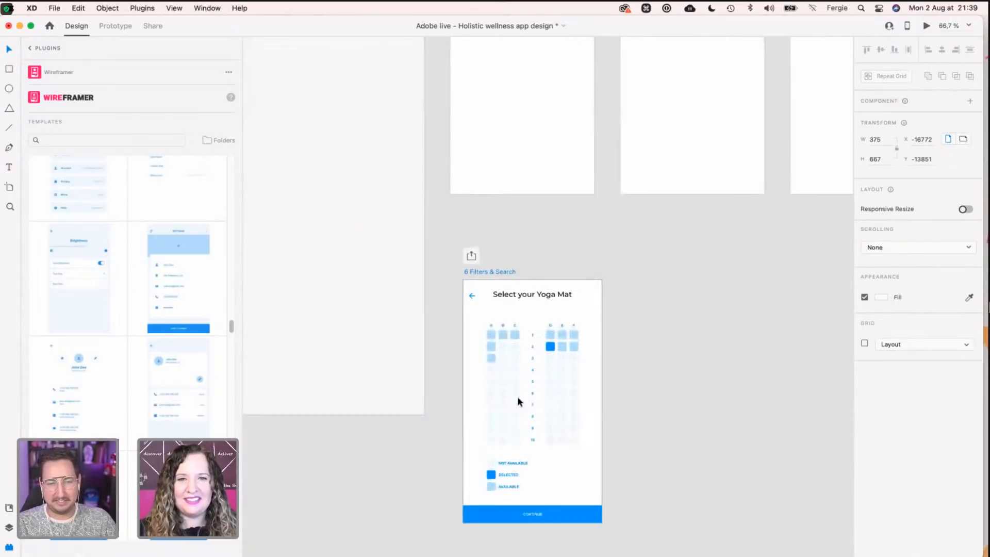
left_click_drag(498, 272, 488, 219)
scroll(499, 340, "down", 3)
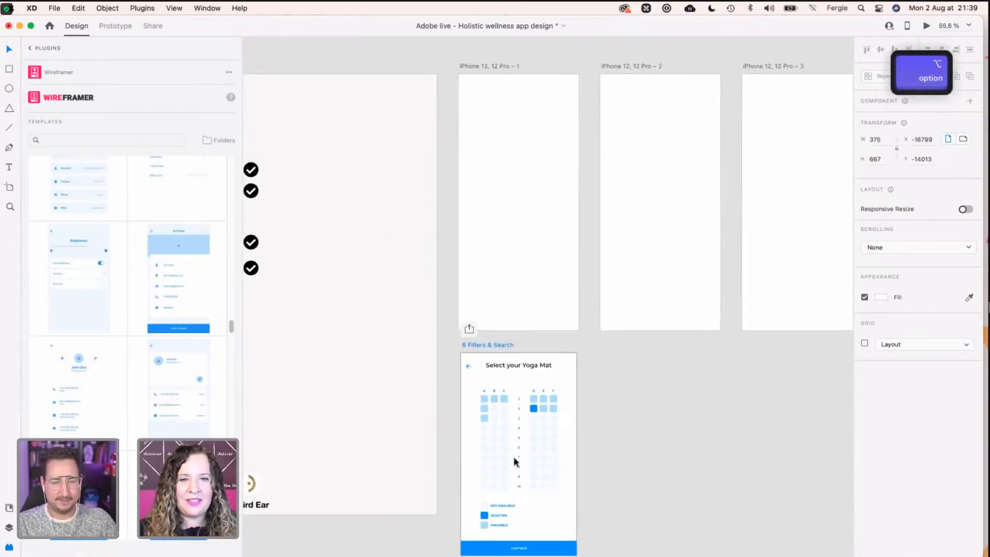
scroll(512, 388, "up", 5)
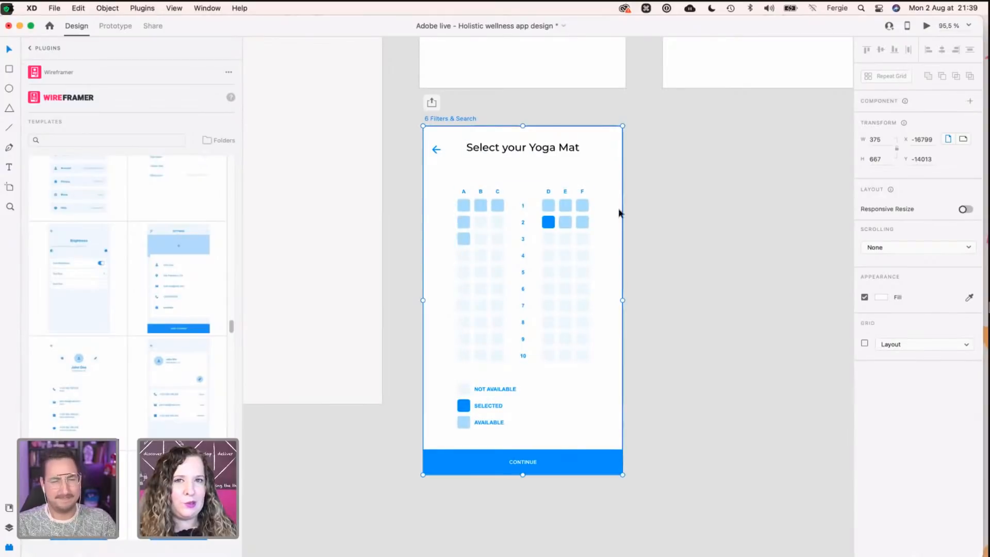
Step: Find the Selectors template among the UI elements in the Wireframer library and add it to the canvas
scroll(173, 359, "down", 5)
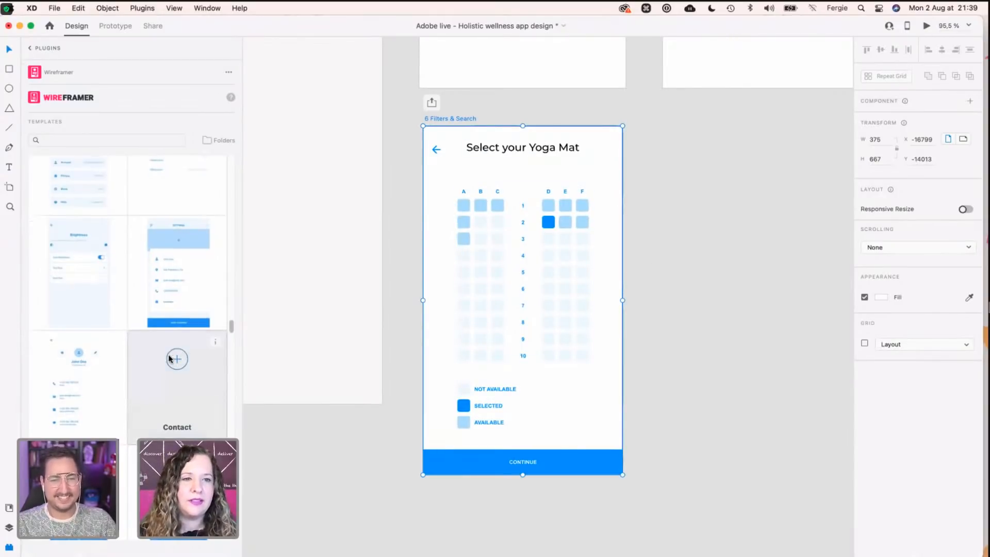
scroll(168, 358, "down", 4)
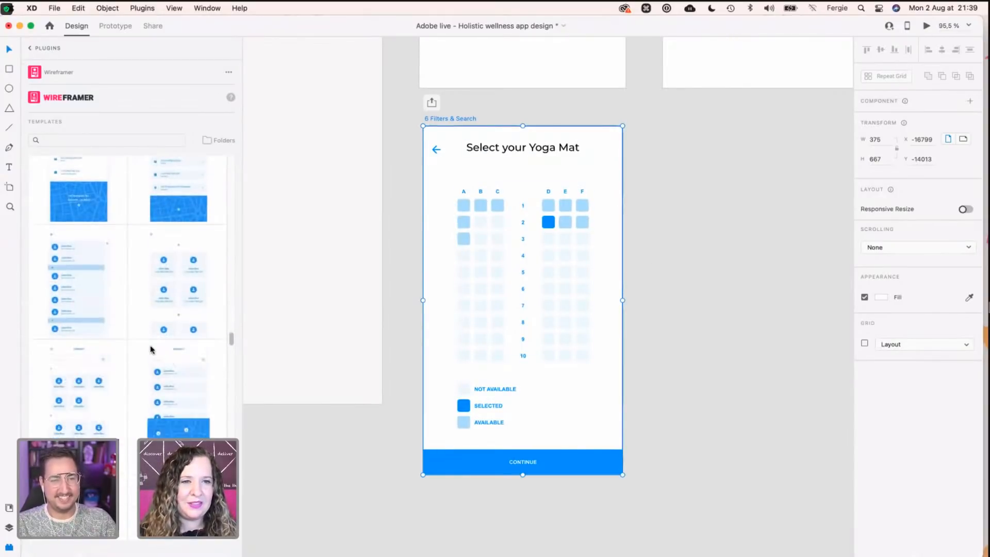
scroll(160, 394, "down", 5)
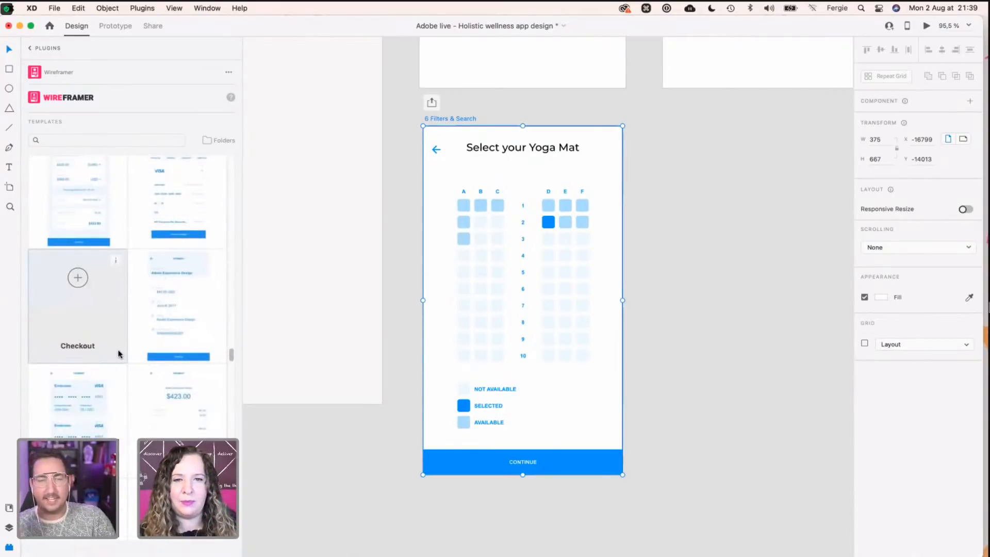
scroll(118, 354, "down", 6)
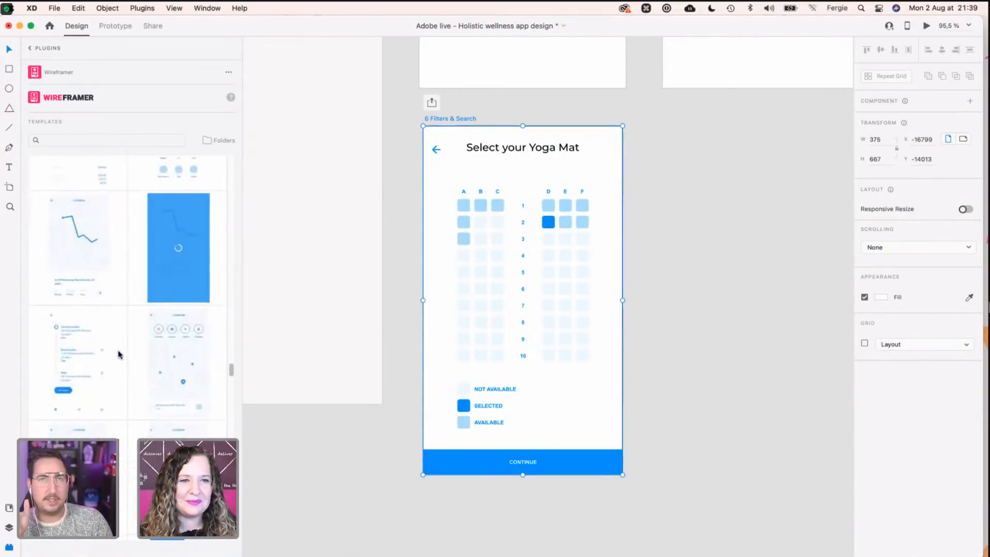
scroll(118, 354, "down", 10)
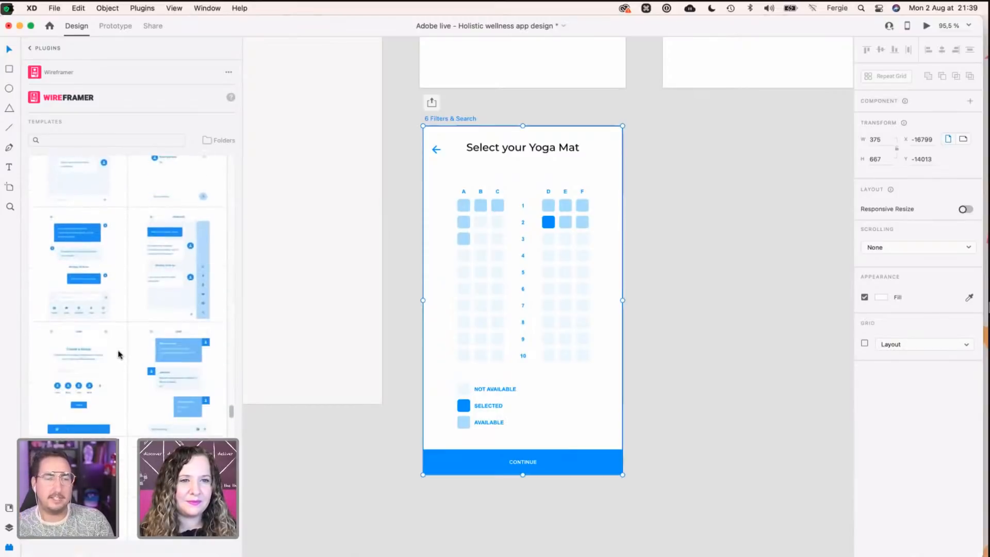
scroll(118, 354, "down", 10)
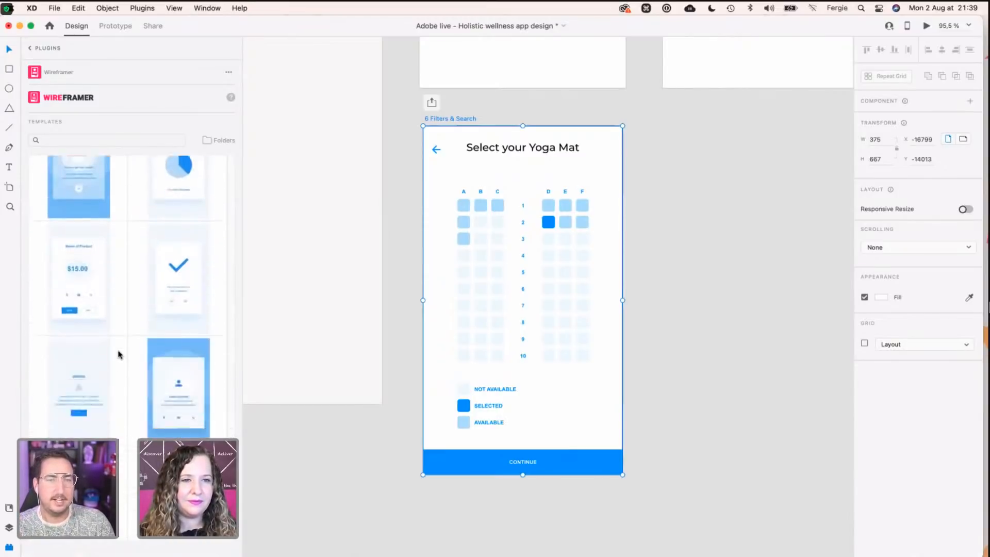
scroll(118, 354, "down", 10)
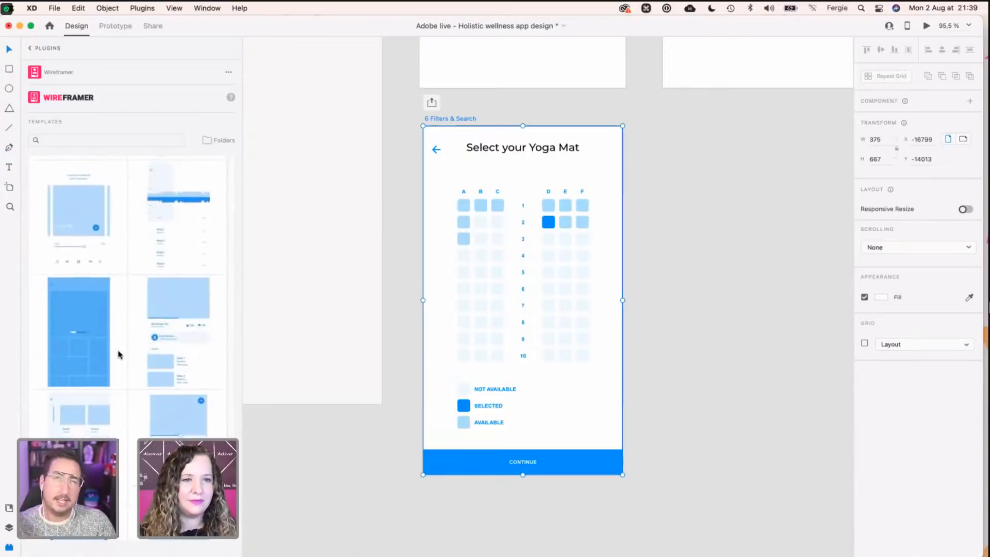
scroll(118, 355, "down", 5)
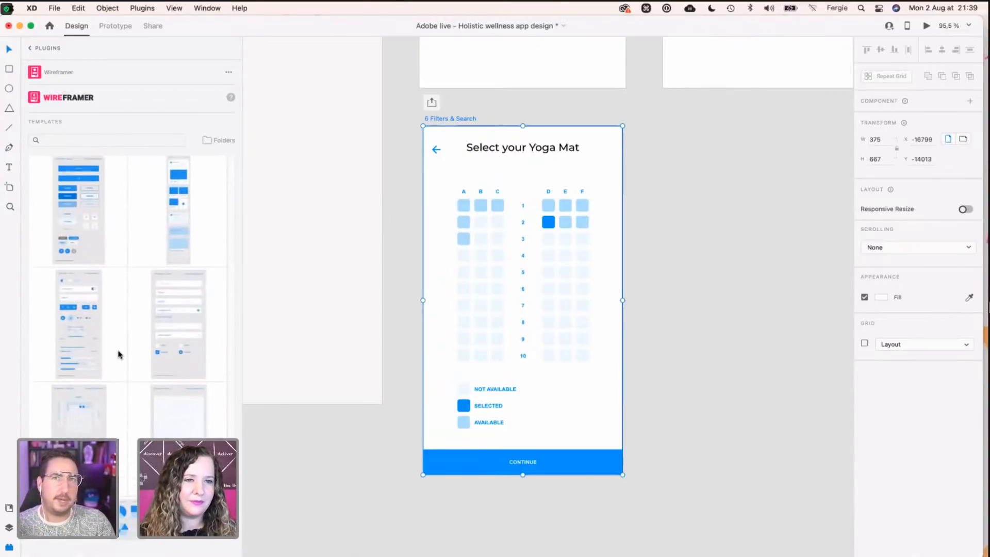
scroll(118, 354, "down", 3)
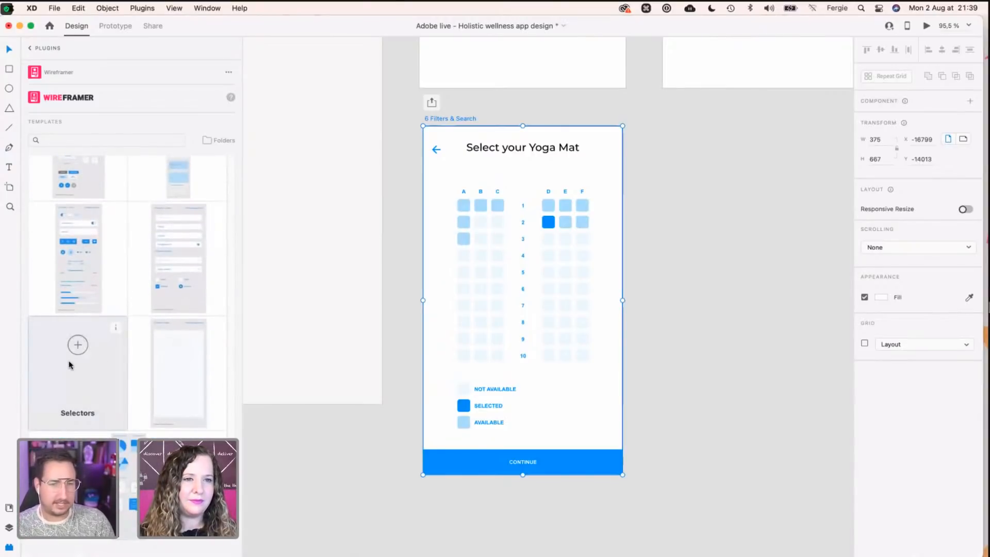
mouse_move(87, 352)
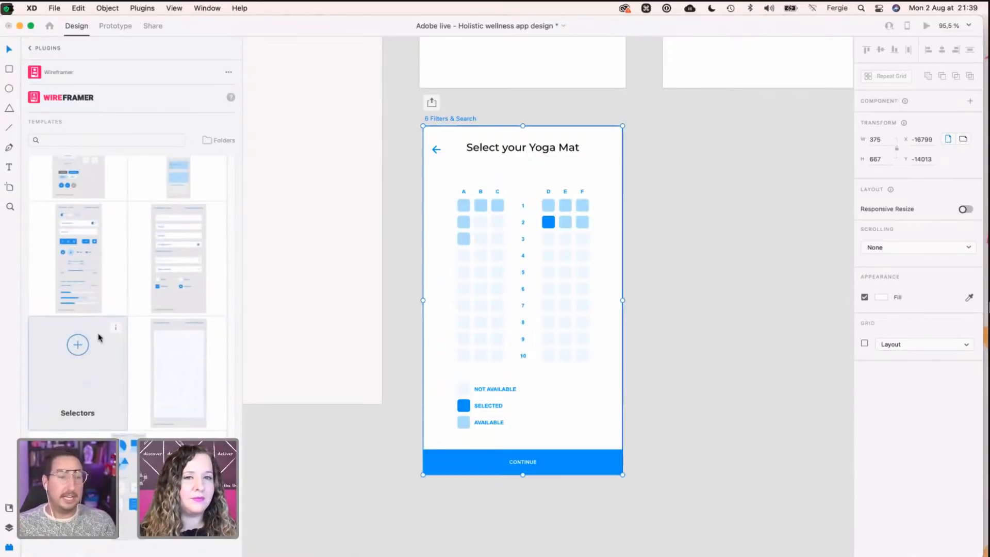
left_click(78, 345)
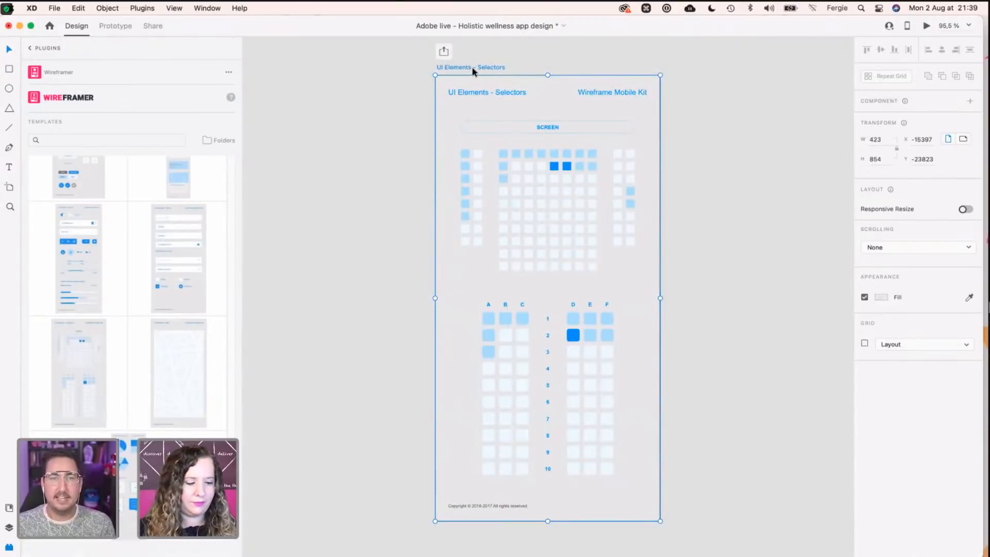
Step: Move the UI Elements - Selectors artboard beside the Filters & Search artboard, below the iPhone 12, 12 Pro – 2 artboard
key("alt")
scroll(471, 67, "down", 10)
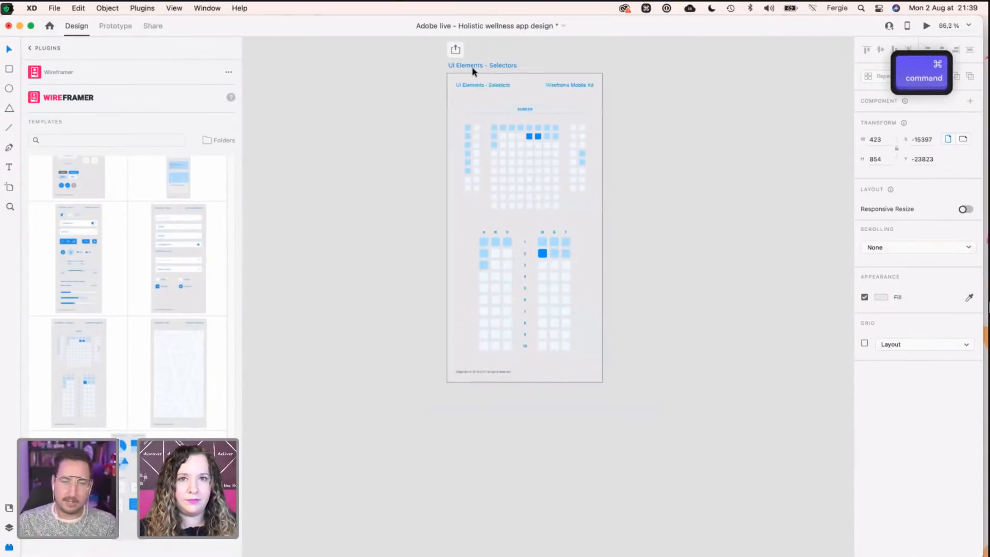
left_click_drag(471, 66, 493, 261)
left_click(429, 485)
scroll(429, 485, "up", 7)
key("space")
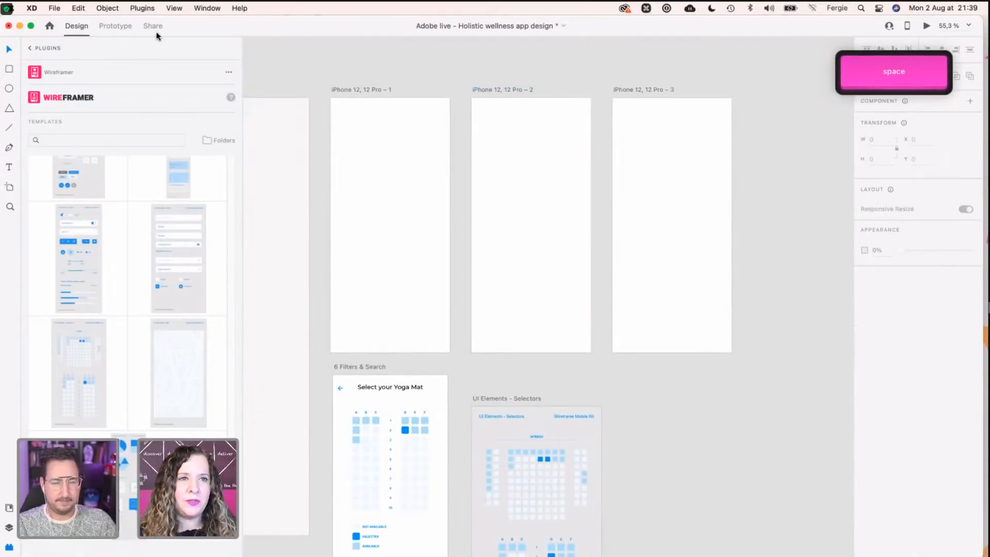
Step: Open the web page of Wireframes UI kits offered for XD
left_click(54, 9)
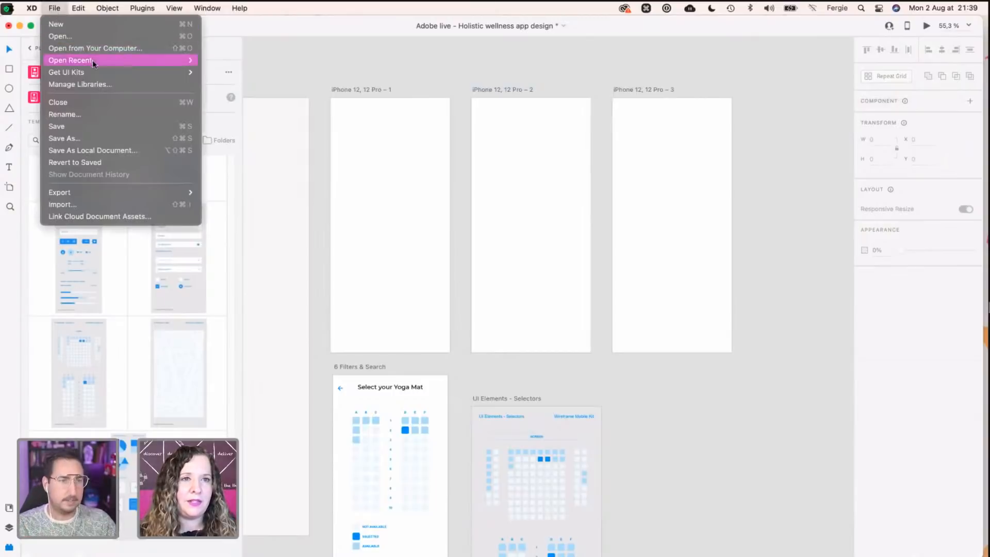
mouse_move(97, 75)
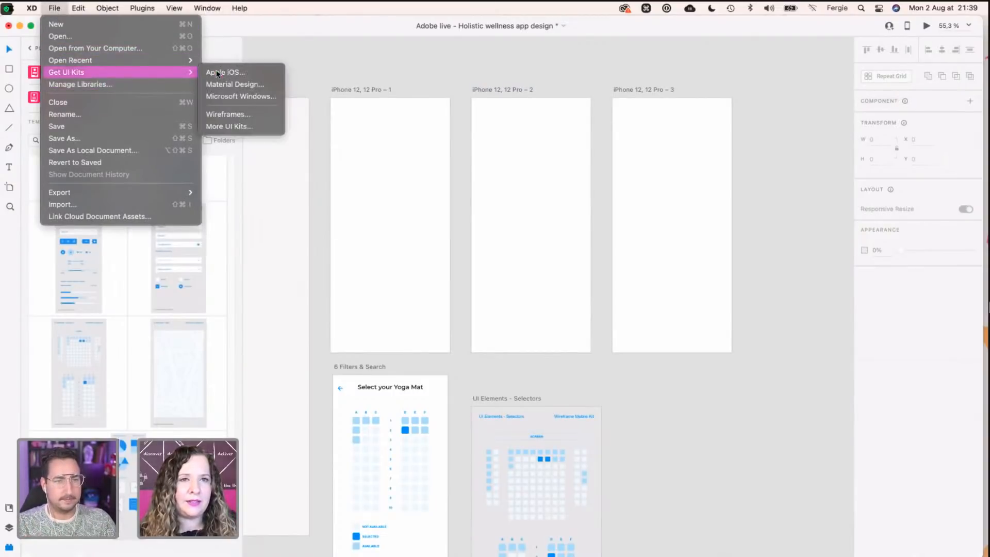
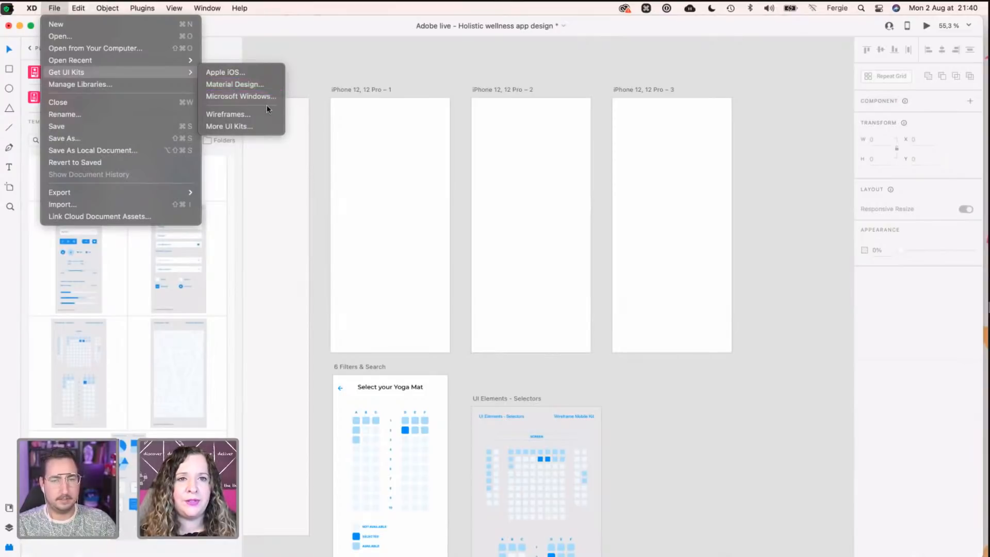
left_click(241, 115)
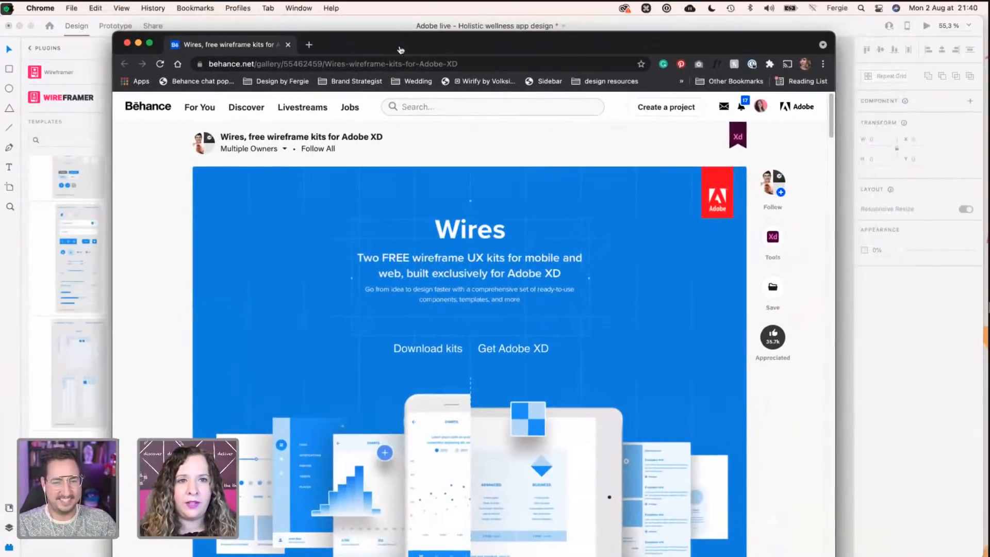
Step: Examine the Wires wireframe kit page on Behance, covering its owners, templates and download options, and close the page
mouse_move(269, 153)
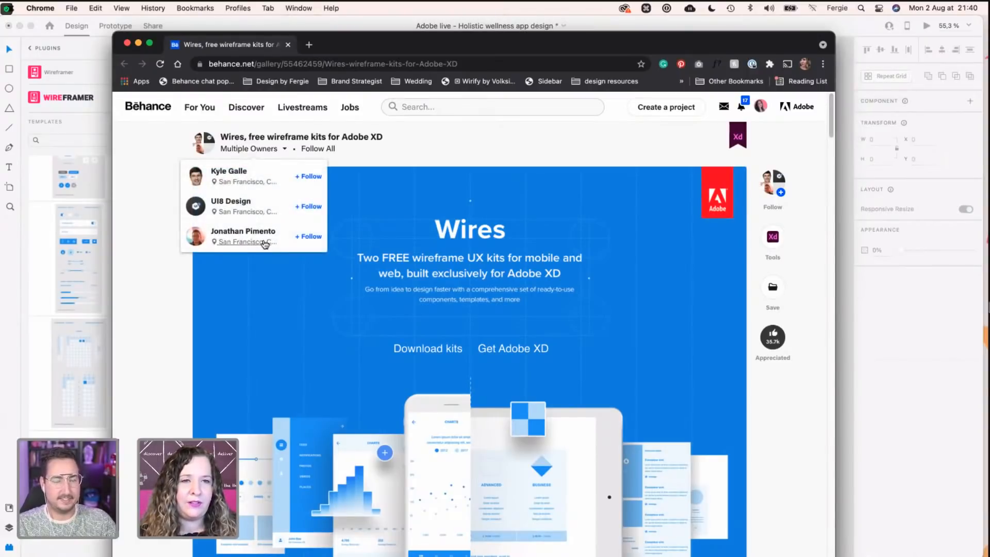
scroll(208, 287, "down", 2)
scroll(209, 287, "down", 1)
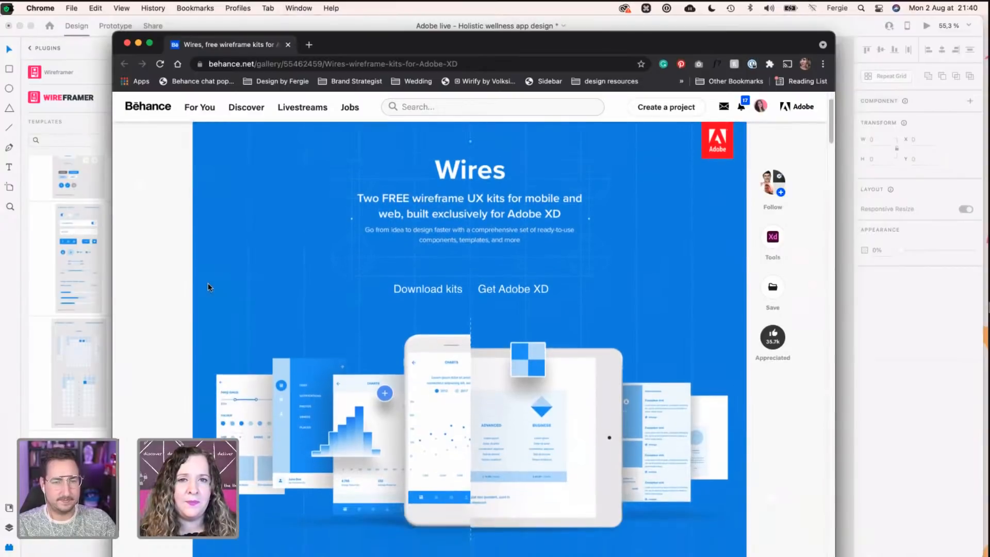
scroll(421, 284, "up", 1)
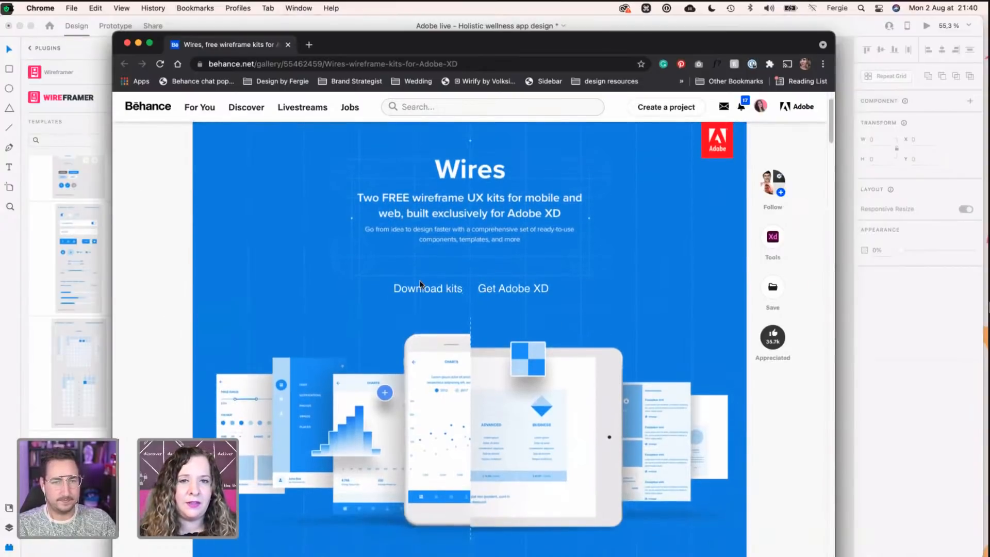
scroll(421, 283, "down", 2)
scroll(479, 357, "down", 3)
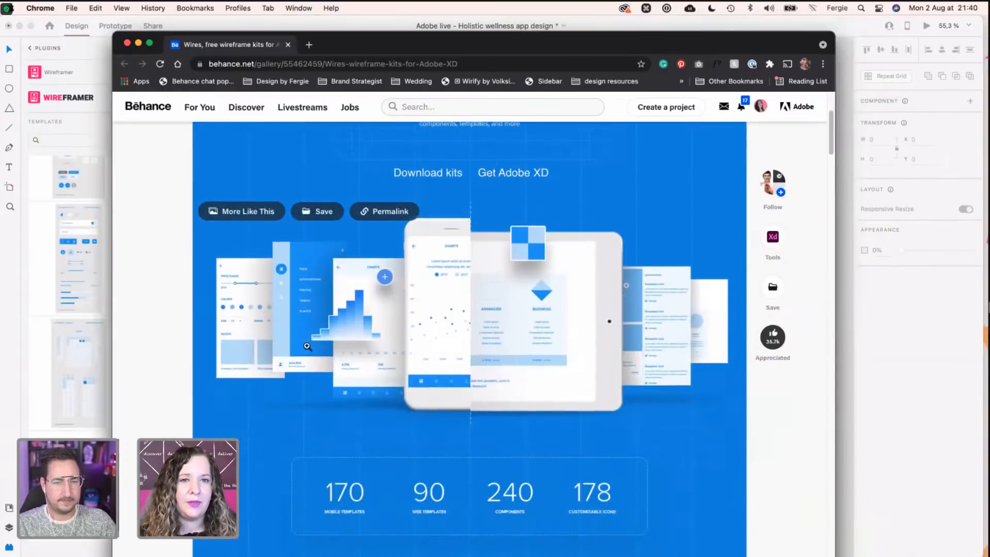
scroll(427, 428, "down", 8)
scroll(427, 429, "down", 10)
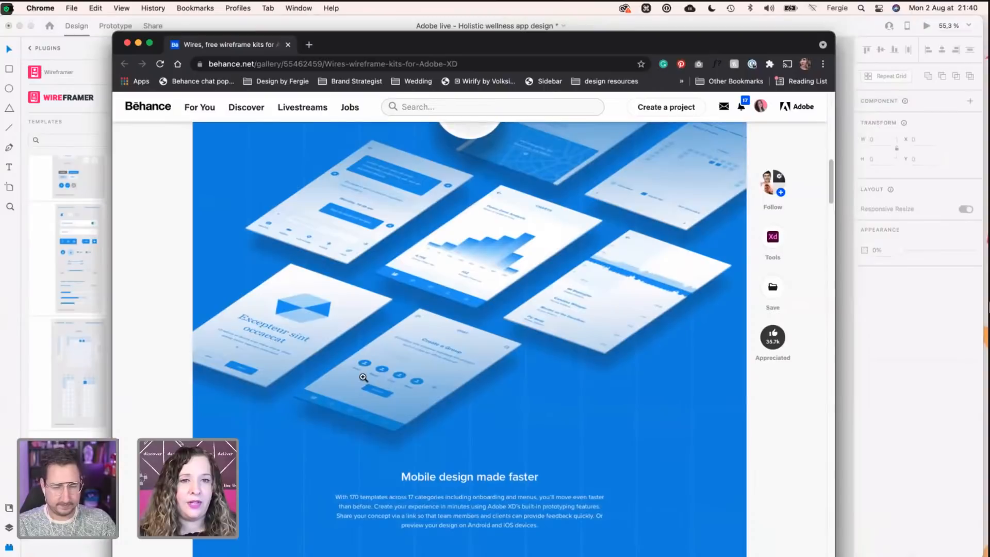
scroll(364, 377, "down", 14)
scroll(363, 377, "down", 15)
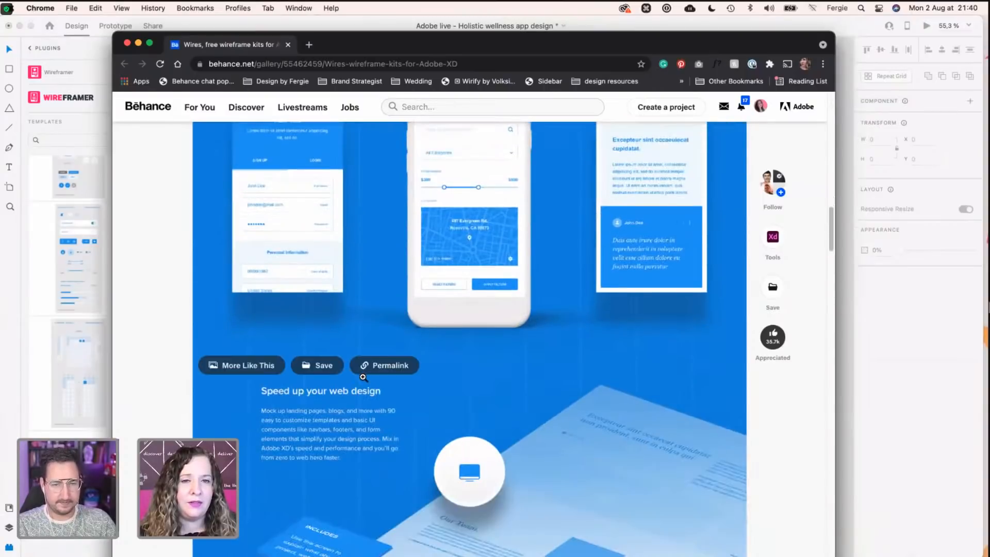
scroll(363, 378, "down", 17)
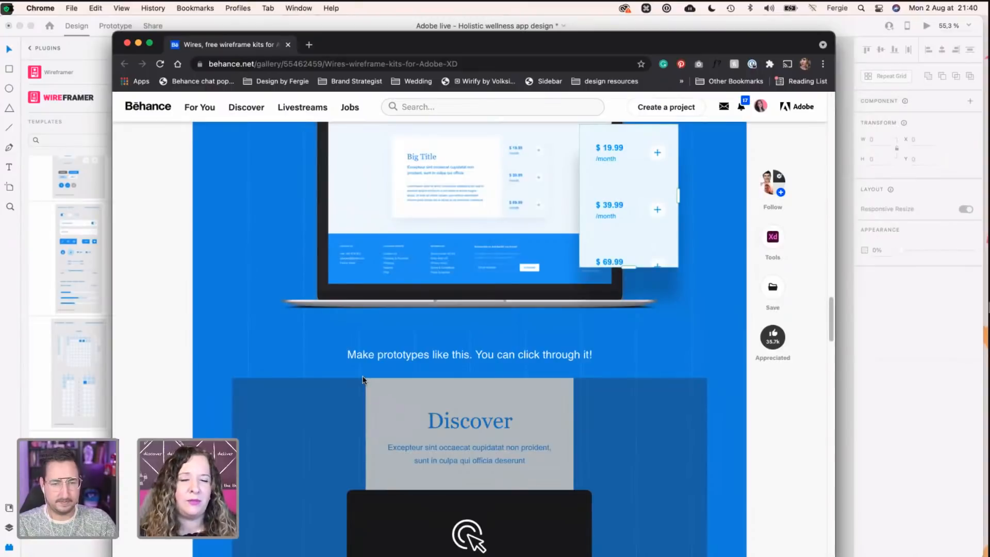
scroll(363, 380, "down", 17)
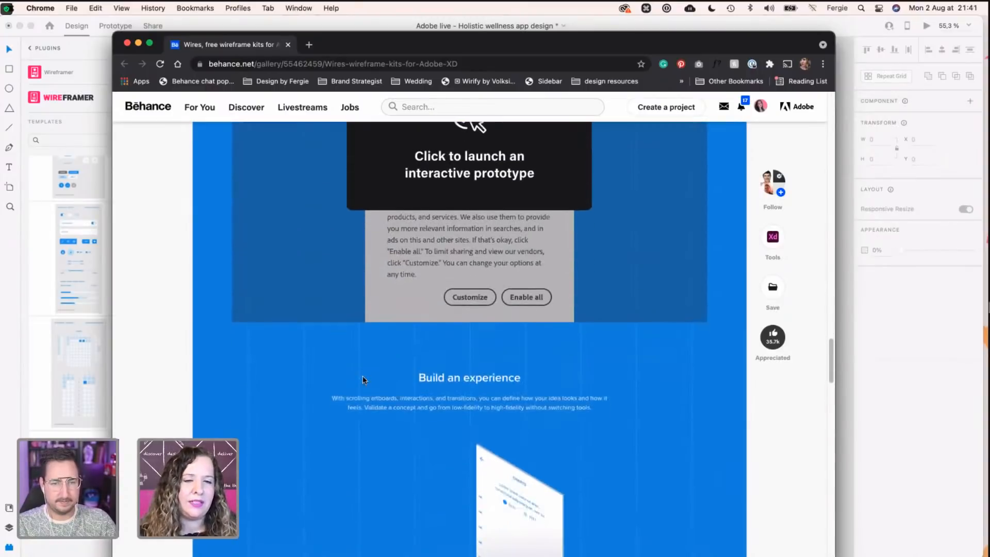
scroll(363, 380, "down", 14)
scroll(365, 370, "down", 7)
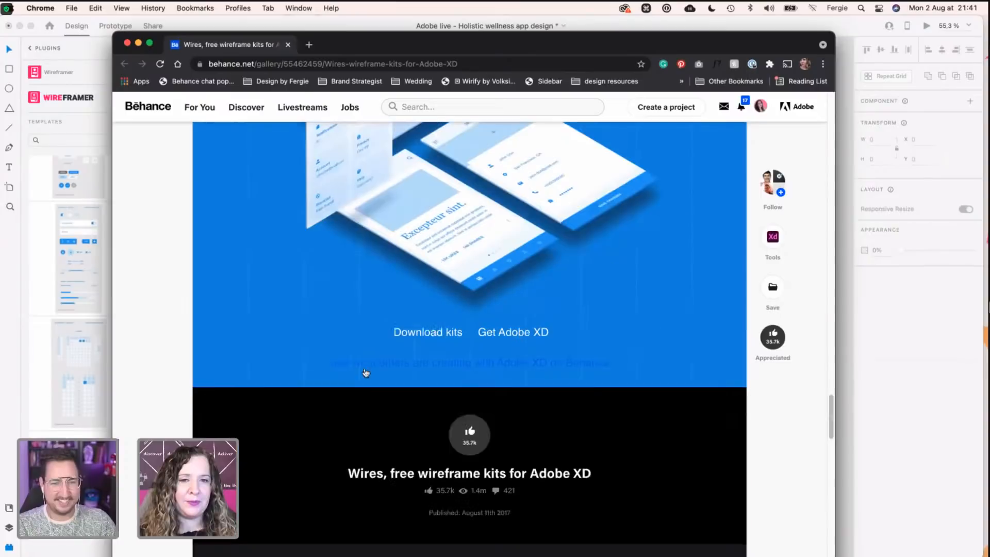
scroll(420, 400, "up", 3)
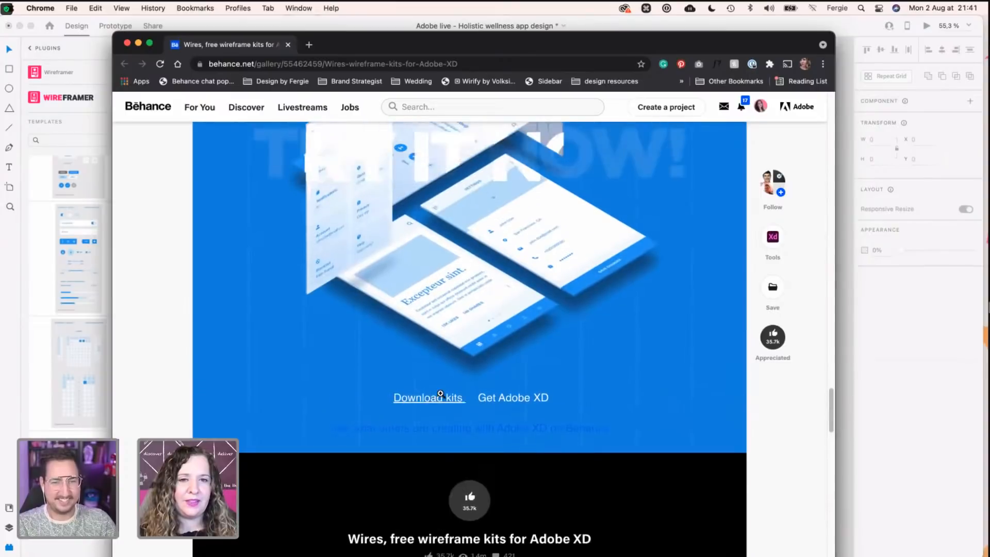
left_click(288, 44)
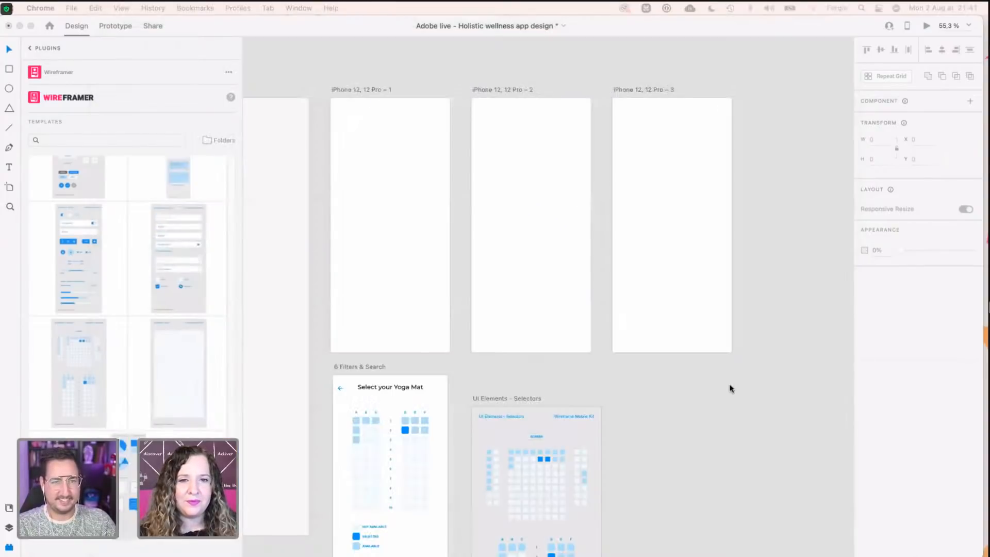
Step: Draw a rectangle about 176 × 44 in the upper half of the iPhone 12, 12 Pro – 1 artboard
scroll(392, 185, "up", 5)
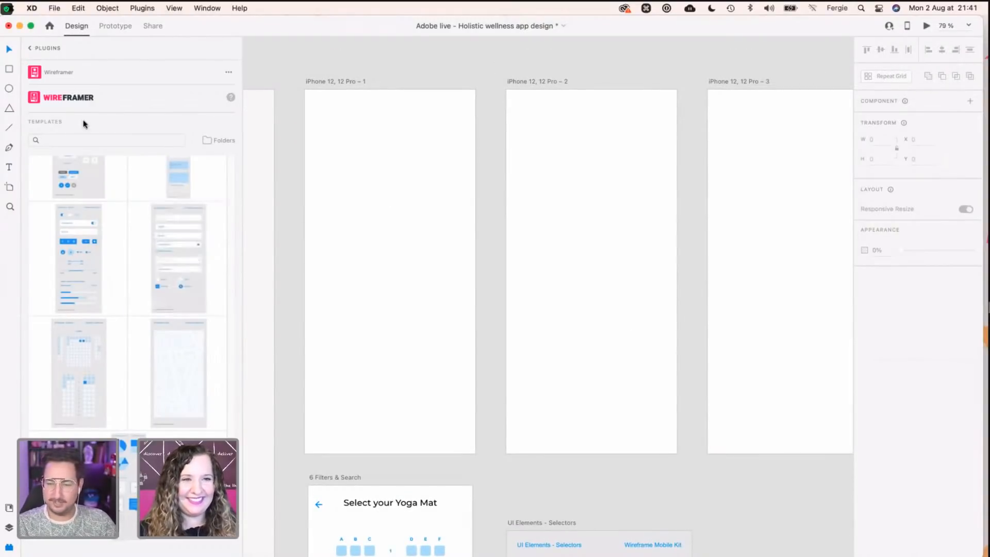
left_click(326, 185)
key("r")
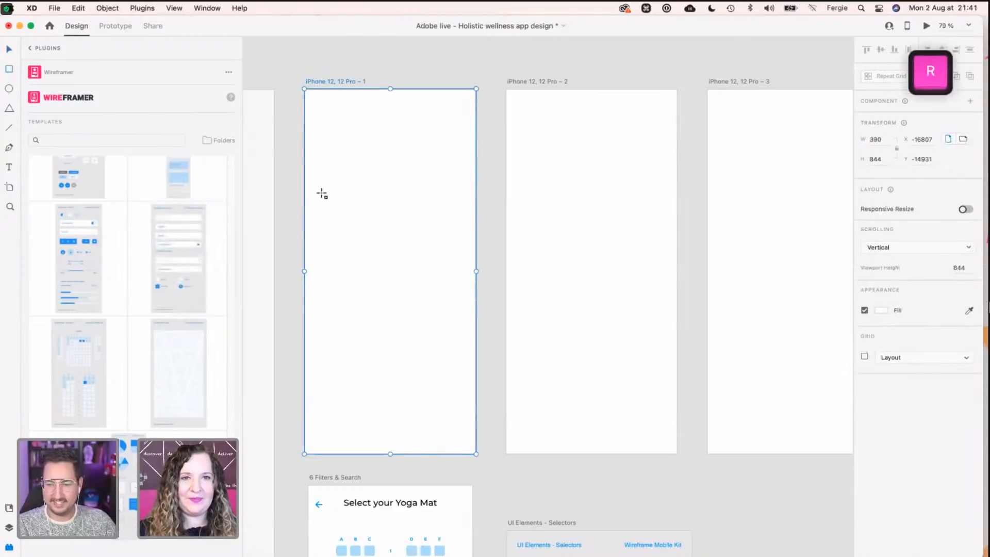
mouse_move(321, 193)
left_mouse_down()
mouse_move(405, 224)
mouse_move(400, 211)
left_mouse_up()
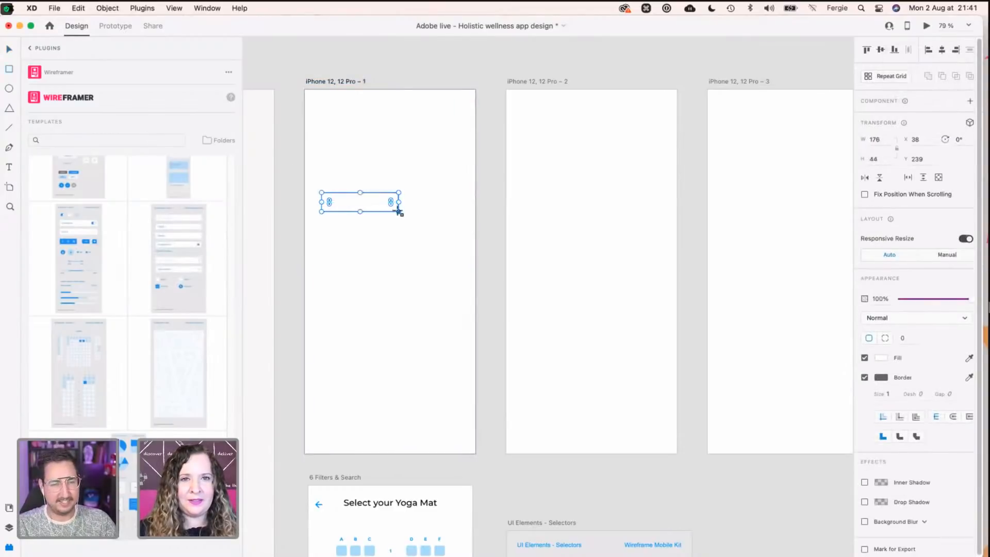
scroll(372, 196, "up", 5)
key("space")
left_click_drag(372, 257, 441, 271)
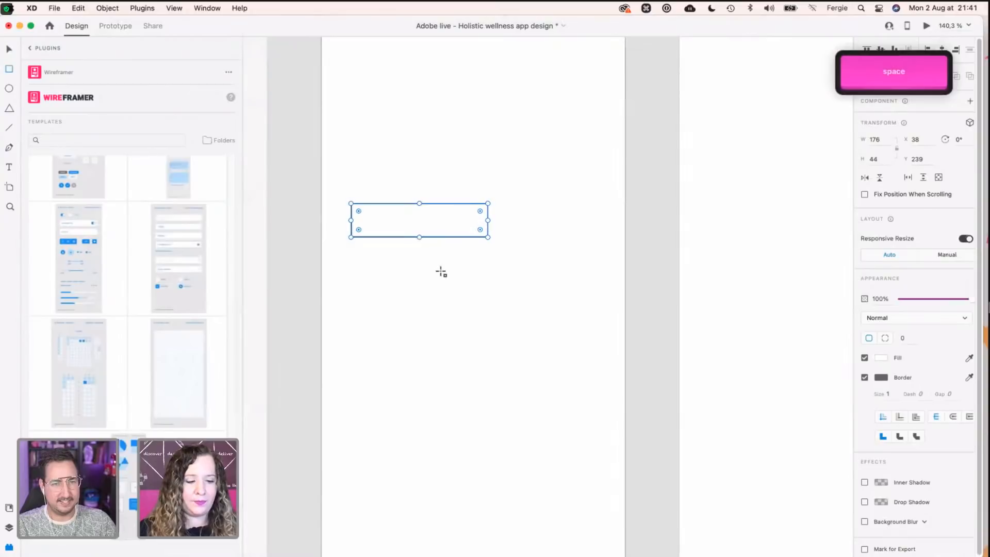
Step: Add the text label "Sign Up" over the rectangle
key("t")
left_click(375, 219)
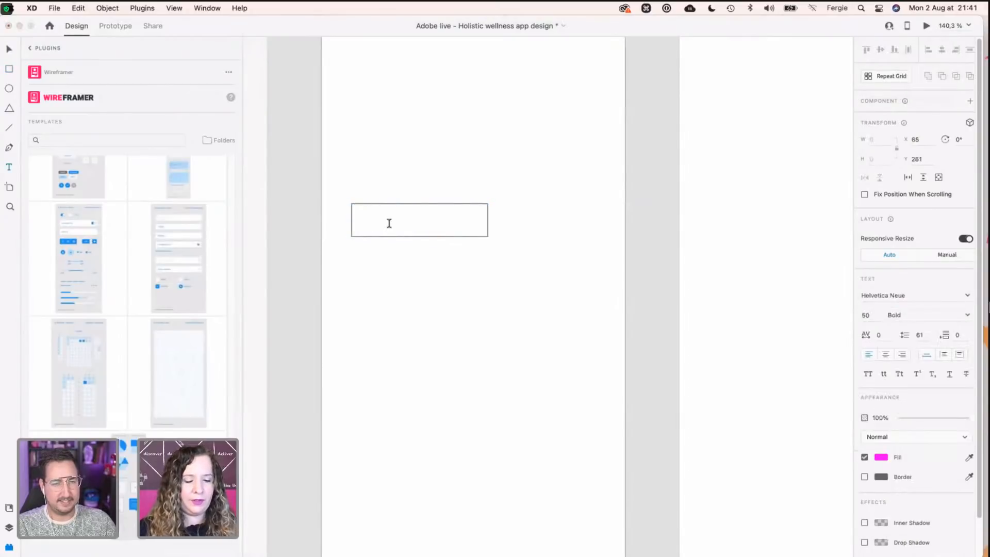
type("Sign Up")
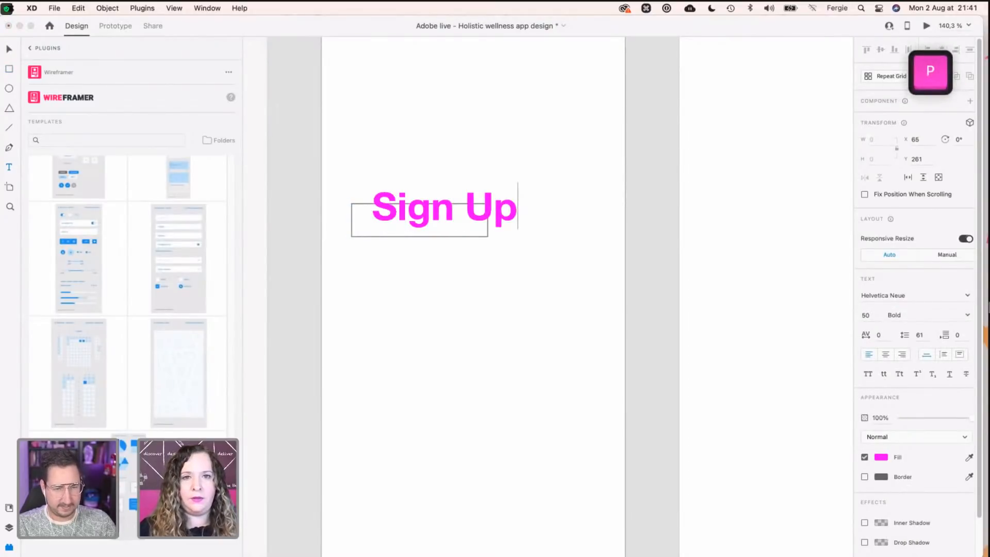
key("Escape")
scroll(441, 243, "up", 1)
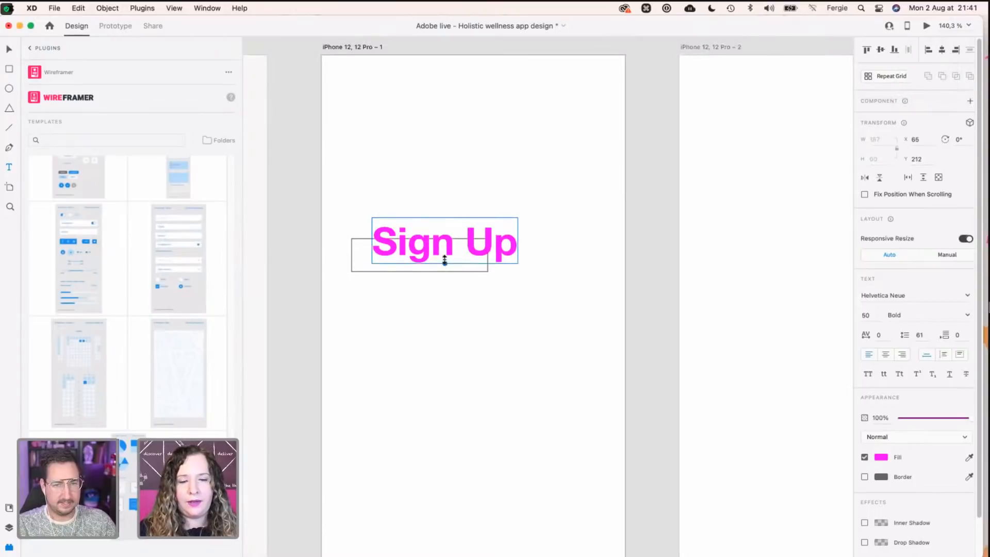
Step: Shrink the Sign Up label to about size 27 to fit inside the rectangle and round the rectangle's corners to radius 22
left_click_drag(444, 263, 366, 254)
key("v")
left_click(366, 260)
left_click_drag(392, 294, 428, 218)
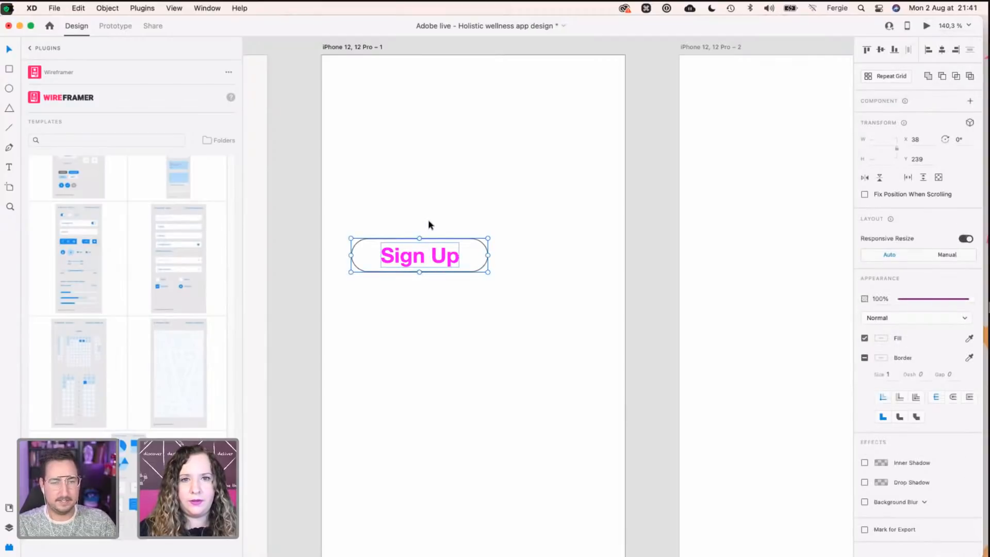
Step: Set the font size of the Sign Up label to 20
left_click(761, 283)
left_click(438, 256, "super")
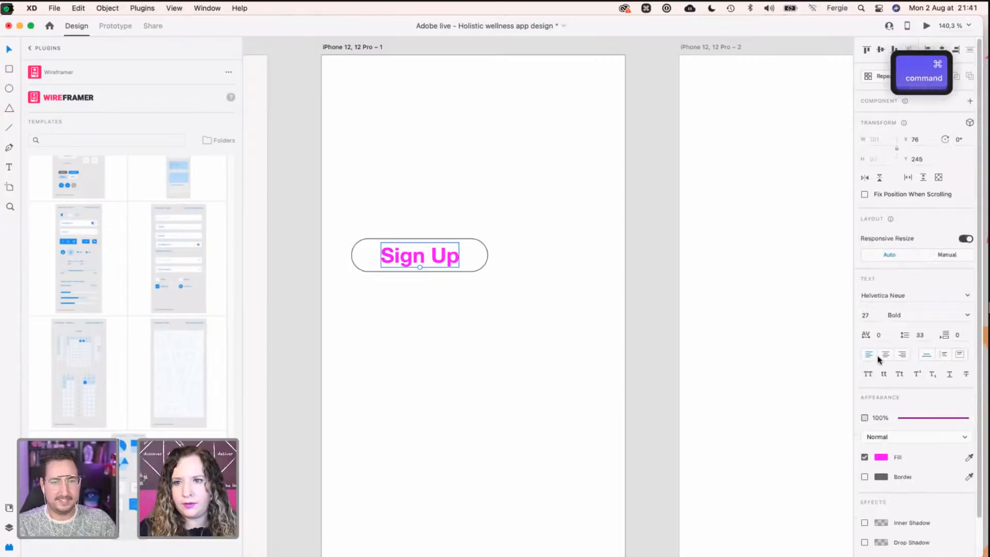
left_click(872, 319)
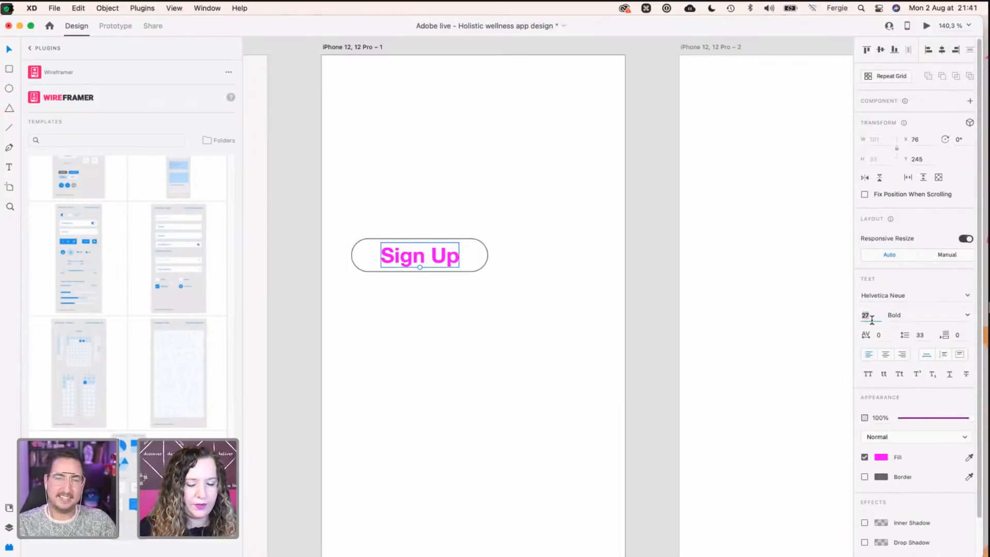
type("20")
key("Return")
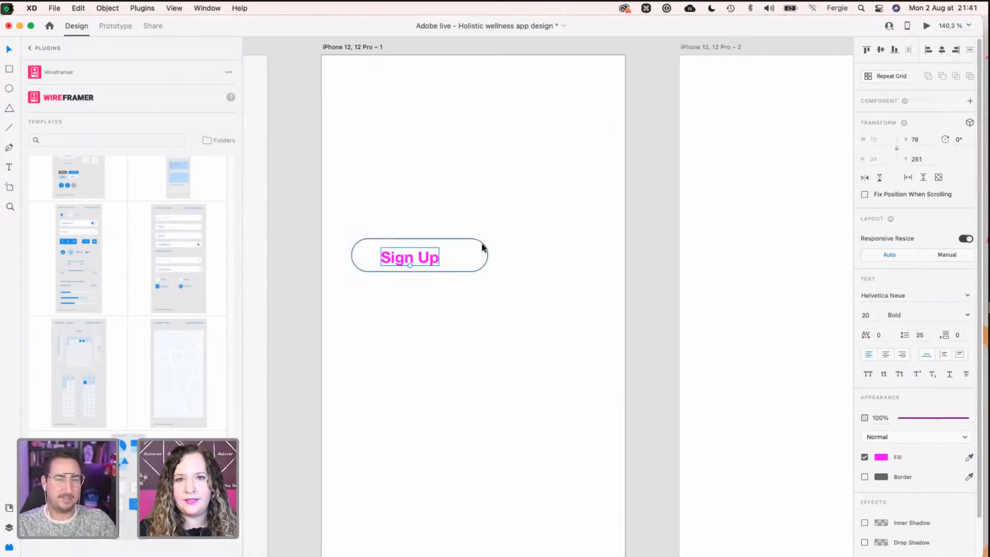
Step: Set the height of the rounded button outline to 45
left_click(485, 249)
left_click(891, 158)
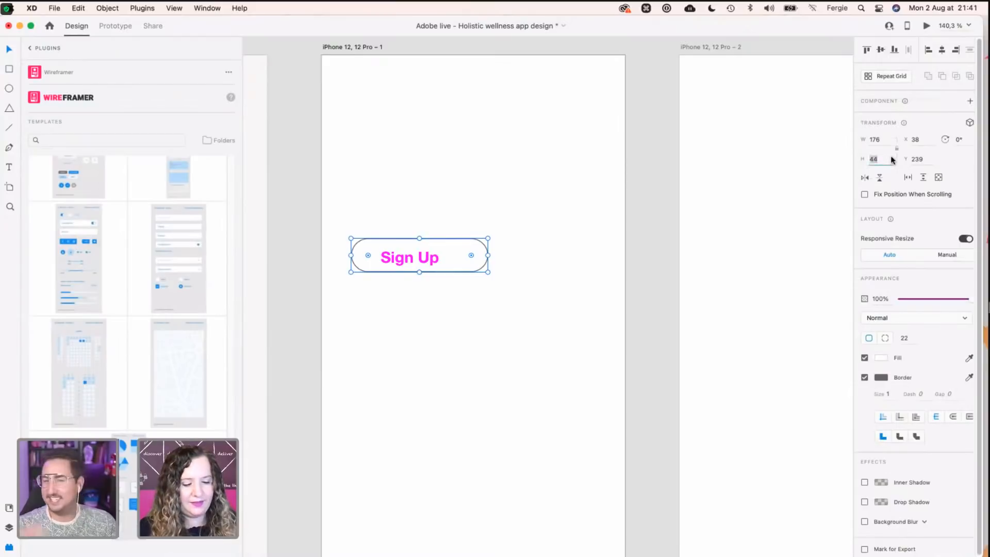
type("45")
key("Return")
left_click(420, 235)
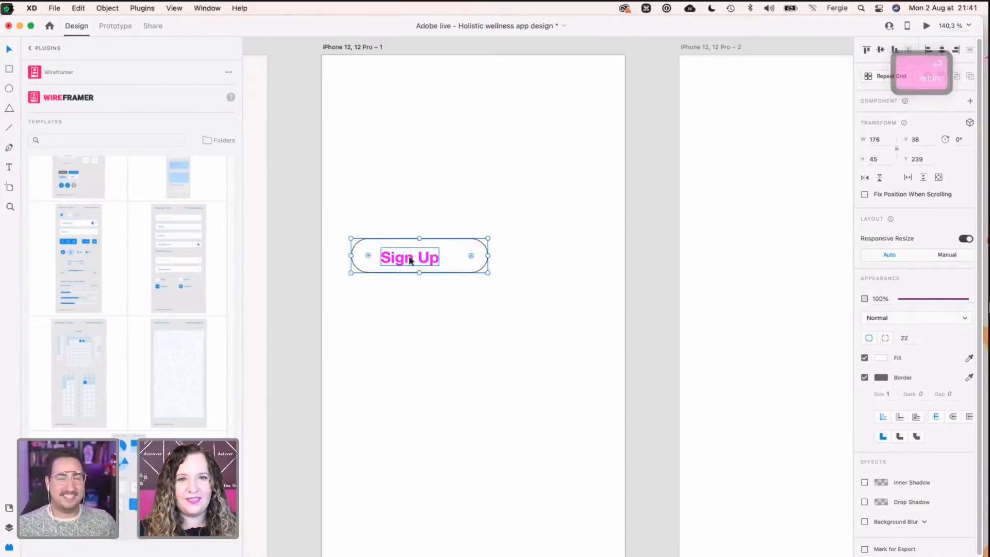
Step: Centre the Sign Up label in the button outline and group the two with padding enabled
left_click_drag(410, 258, 419, 257)
left_click_drag(445, 219, 399, 276)
key("super+g")
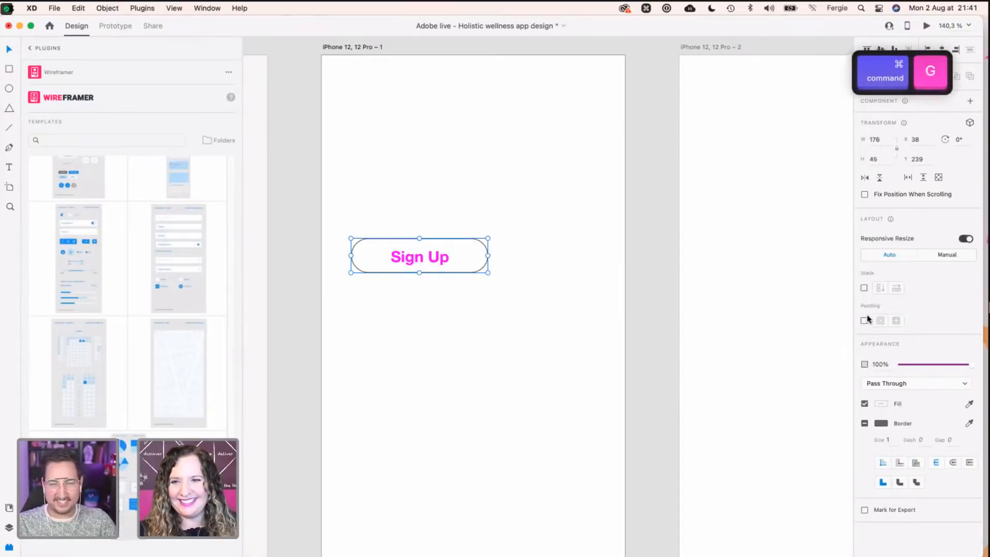
left_click(511, 248)
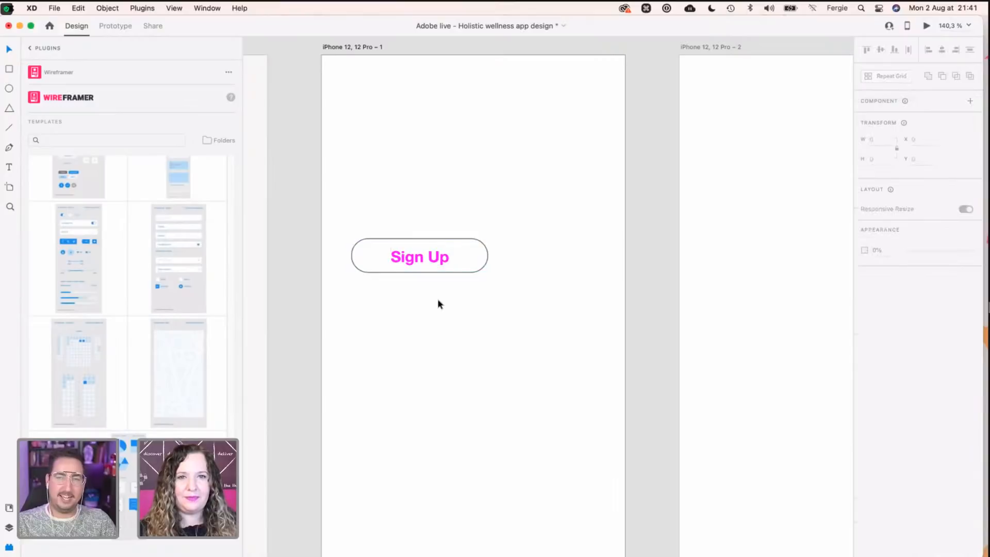
Step: Move the Sign Up button to the lower part of the artboard and place a duplicate just above it
scroll(438, 303, "down", 5)
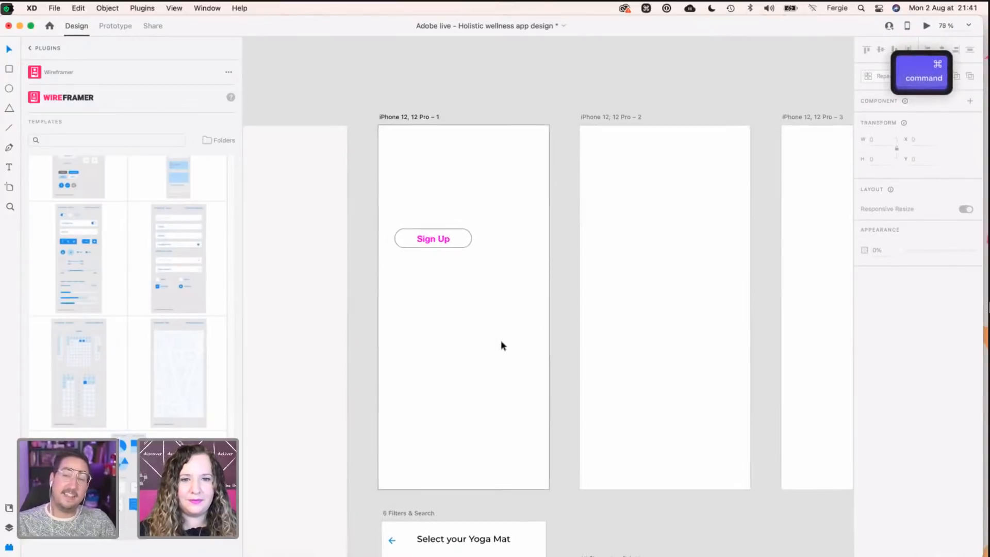
scroll(501, 345, "up", 3)
left_click_drag(426, 217, 456, 415)
Step: Change the upper button's label to "Continue without an account"
double_click(457, 414)
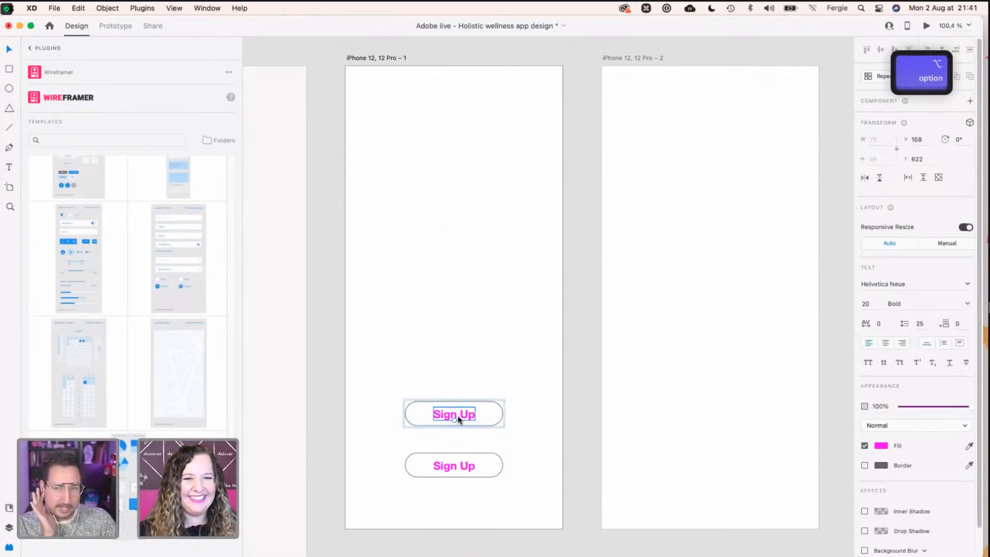
double_click(458, 415)
type("Continue")
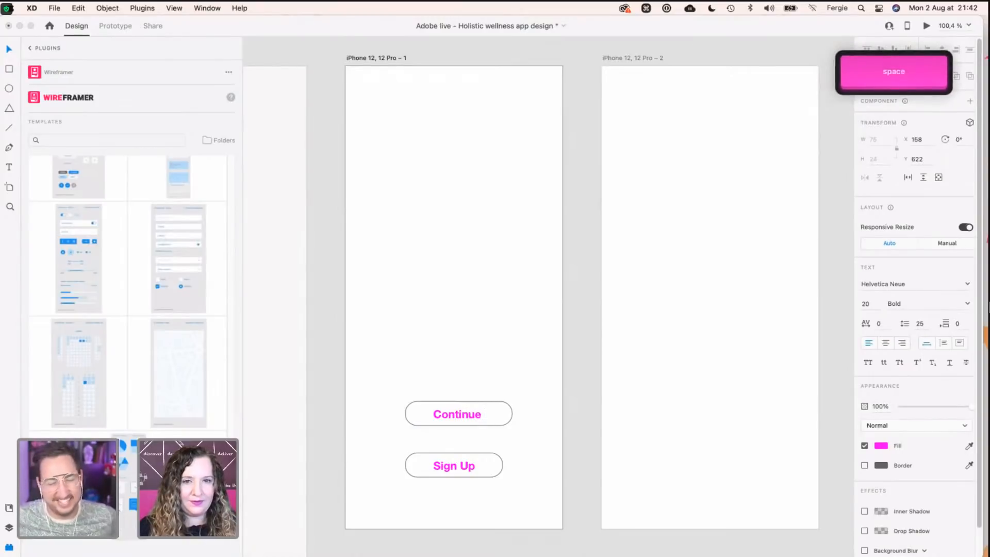
key("BackSpace")
key("super+a")
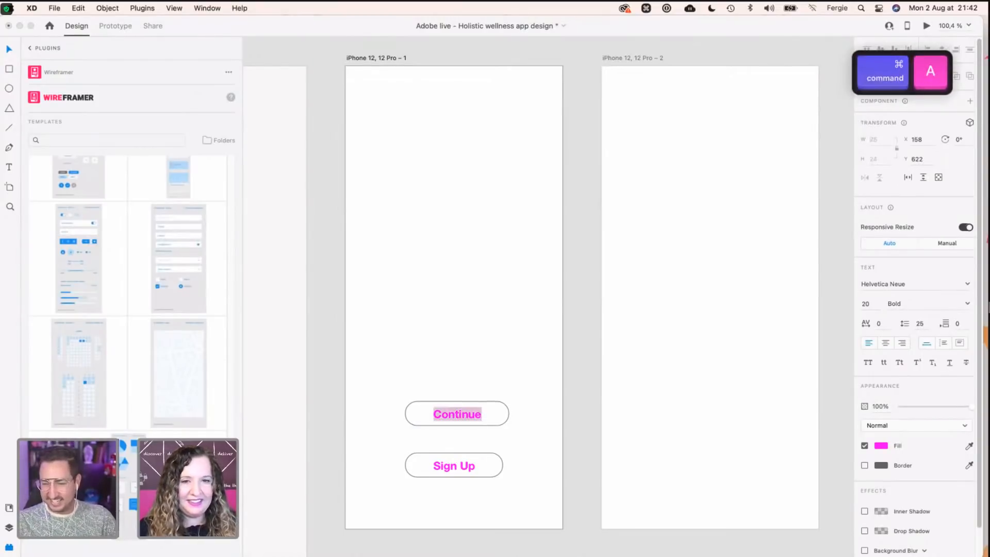
key("shift")
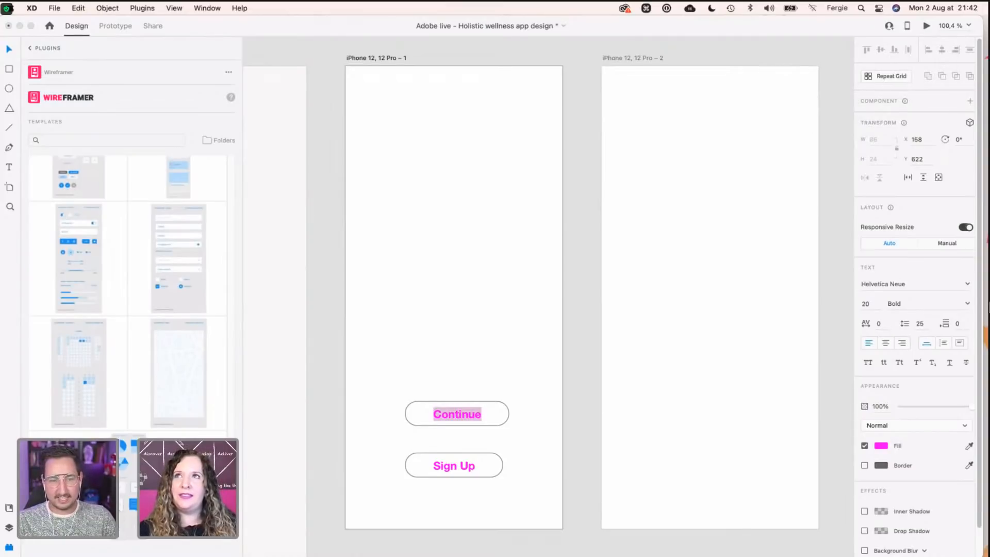
key("BackSpace")
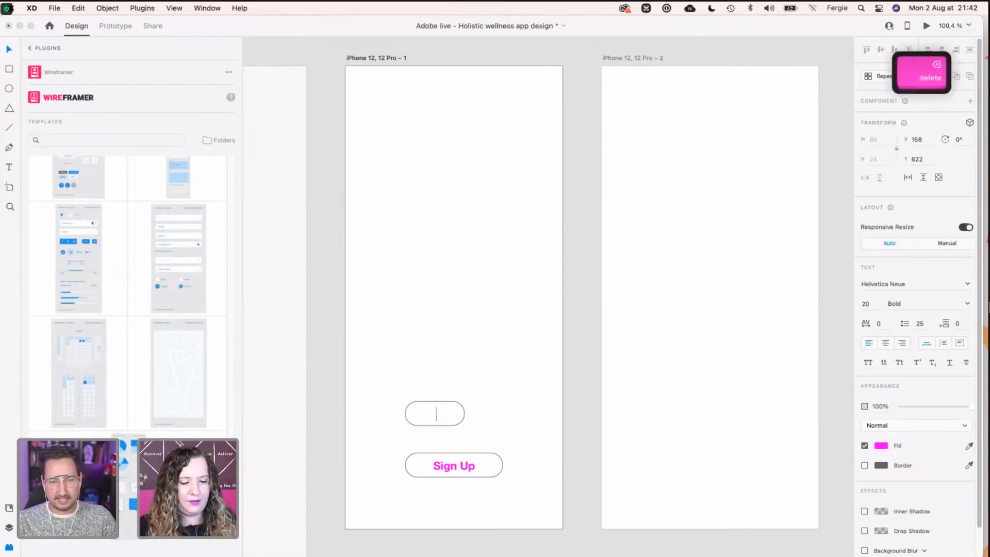
type("with")
key("super+z")
key("Right")
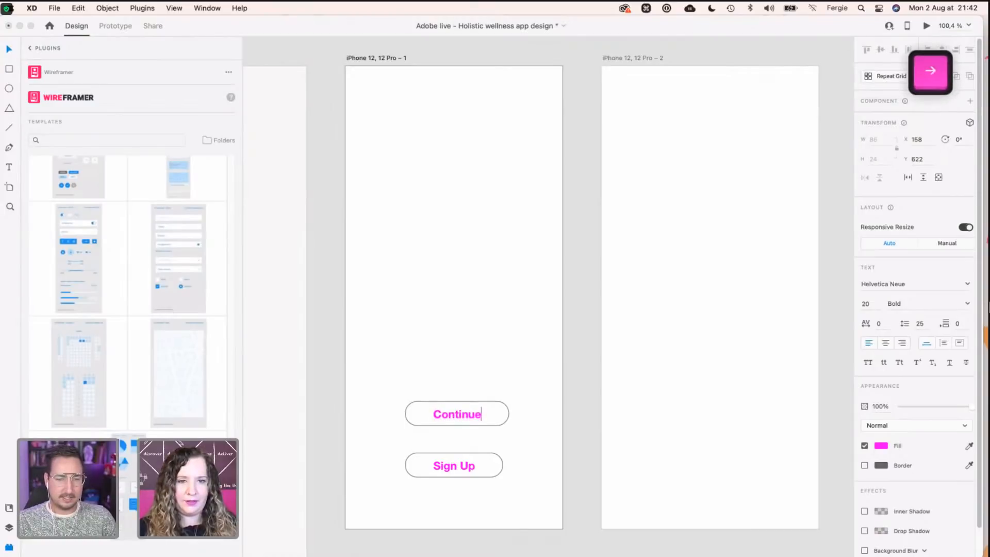
type("without an account")
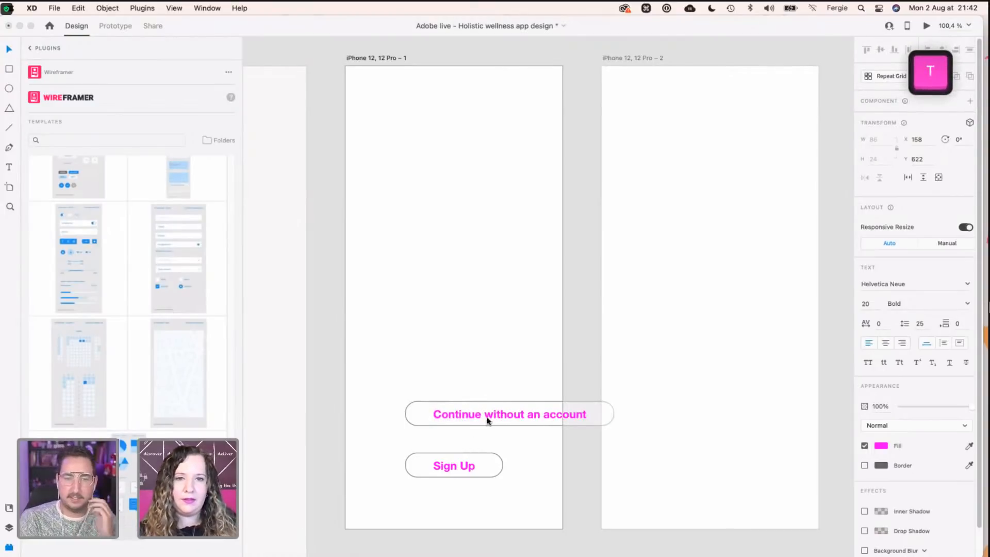
key("Escape")
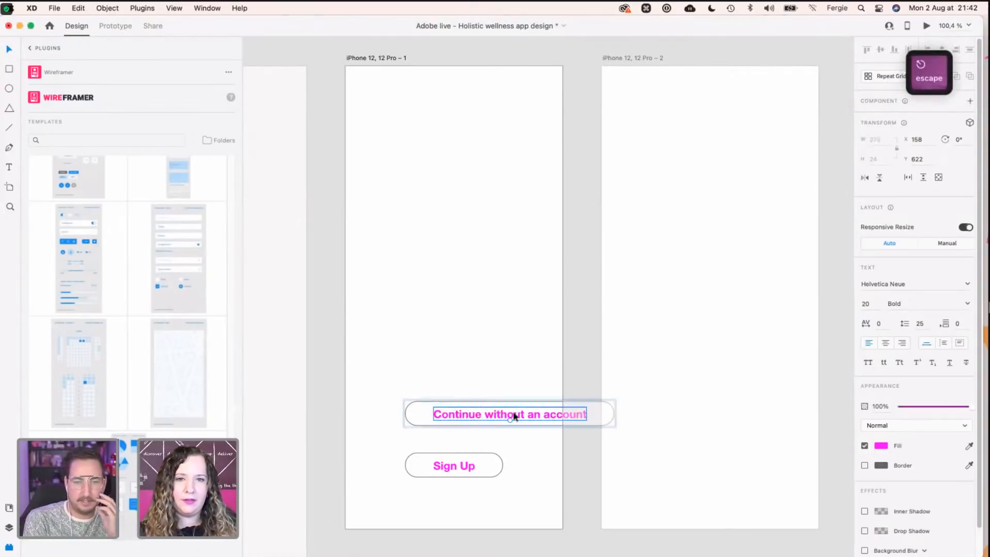
Step: Ungroup the "Continue without an account" button and delete its rounded outline, keeping only the text
left_click(502, 407)
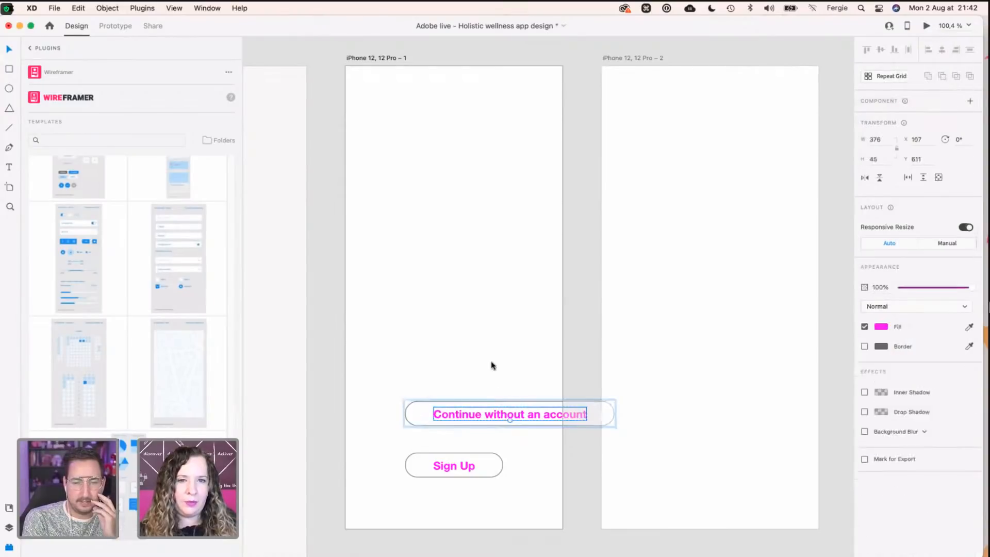
left_click(492, 363)
left_click(482, 407)
key("super+shift+g")
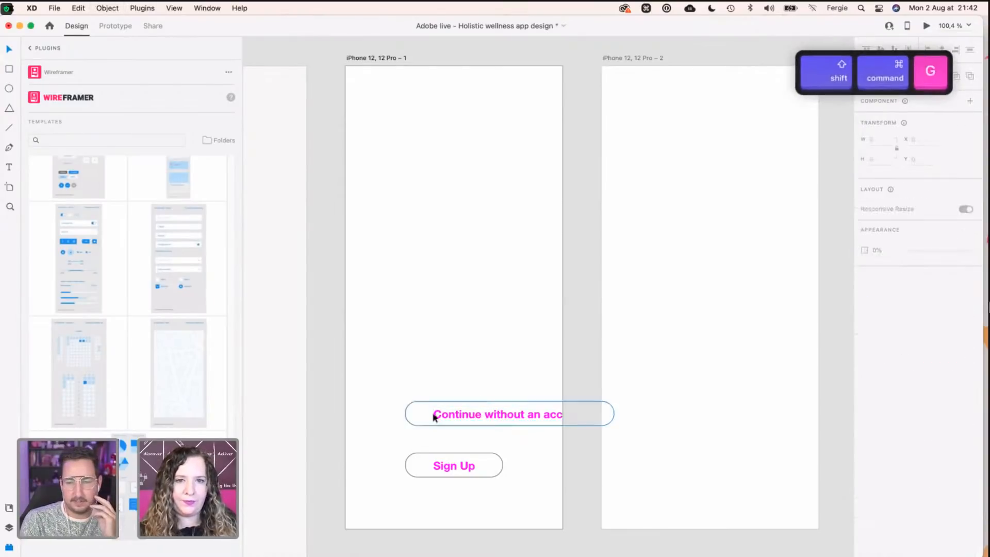
left_click(416, 416)
key("Delete")
Step: Reduce the "Continue without an account" text to size 11 and place it centred just below the Sign Up button at Y 770
left_click_drag(474, 418, 462, 496)
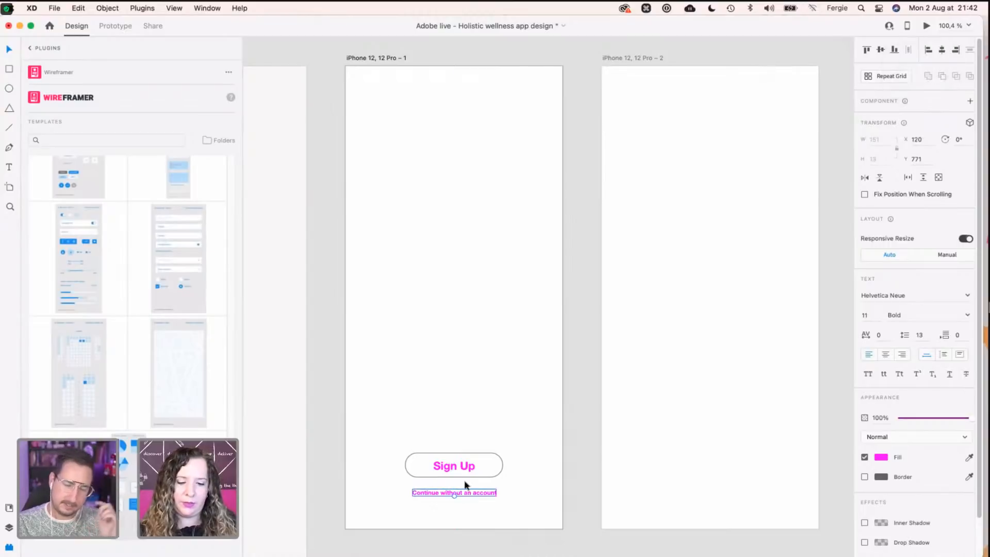
key("Up")
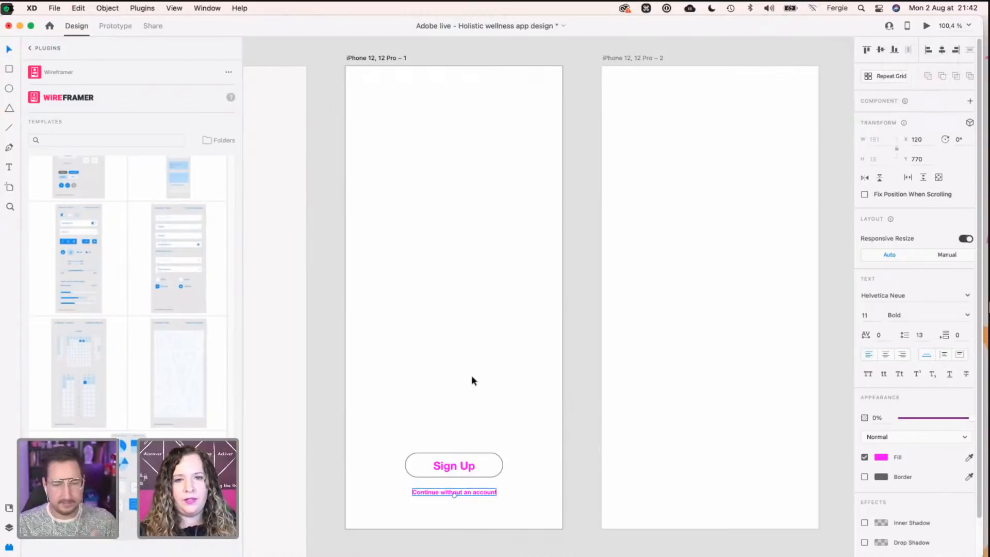
left_click(471, 375)
Step: Browse the Wireframer templates and the Whiteboard plugin's elements for something usable on the first iPhone artboard
key("space")
left_click_drag(475, 318, 488, 331)
key("r")
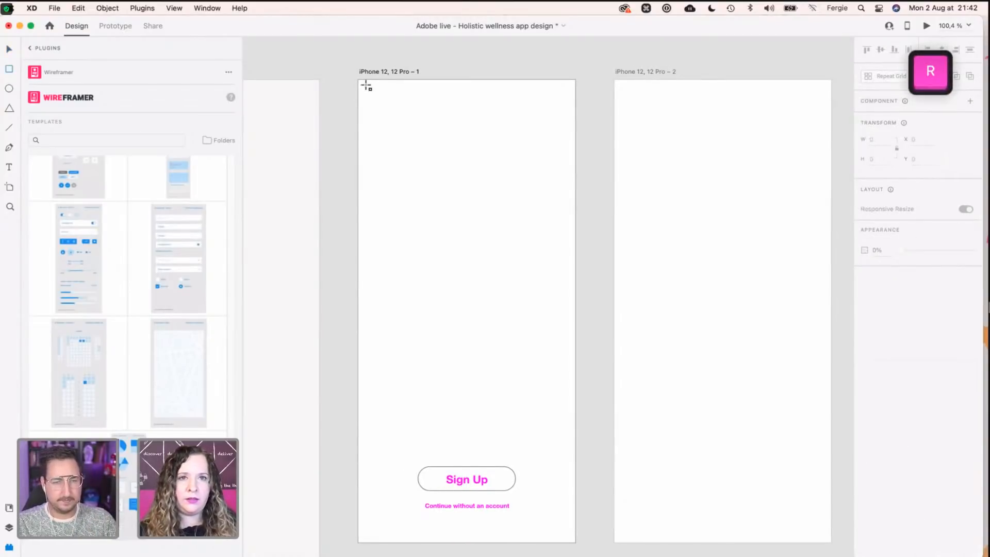
scroll(143, 261, "down", 10)
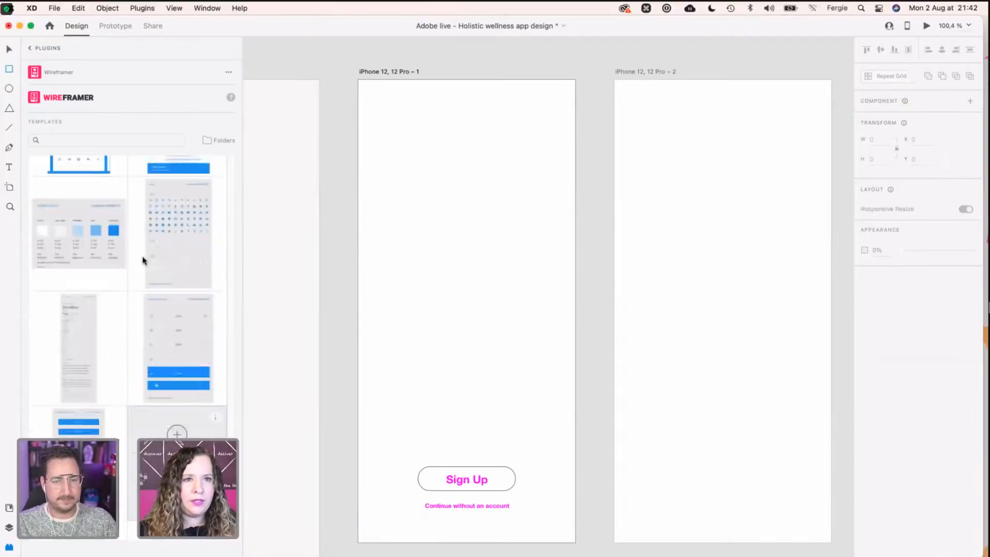
left_click(30, 48)
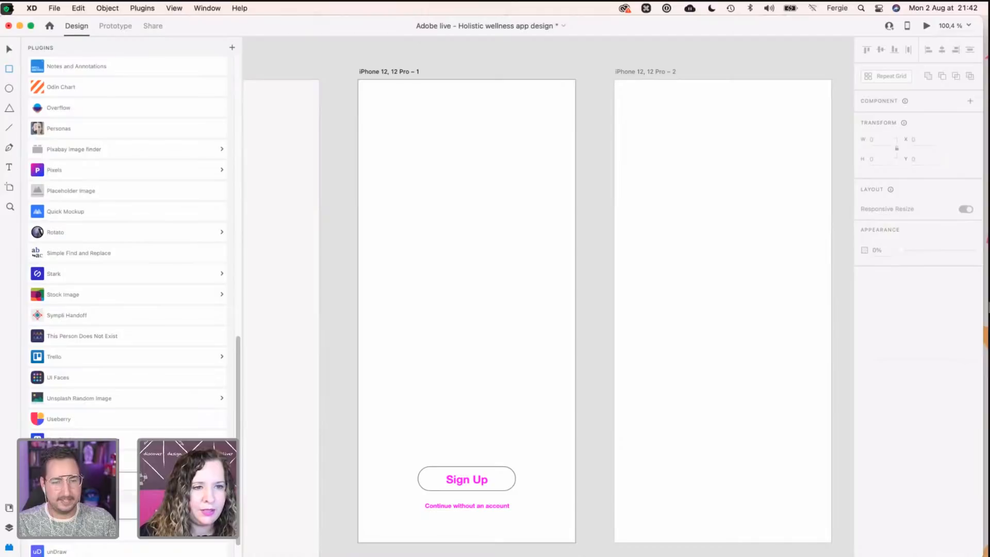
left_click(129, 496)
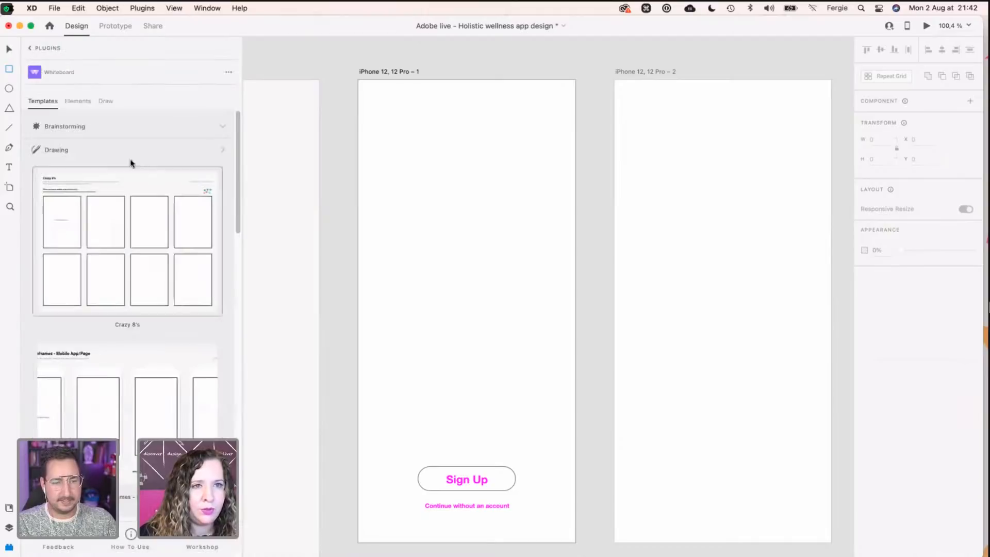
left_click(83, 101)
left_click_drag(238, 146, 136, 69)
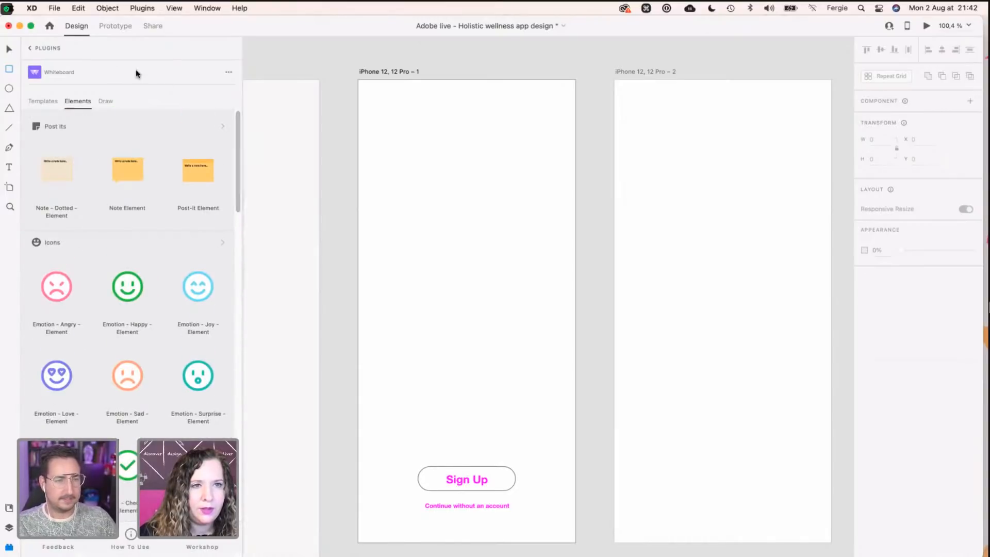
Step: Browse the Quick Mockup plugin's Minimal elements and add a Background element to the upper part of the iPhone 12, 12 Pro – 1 artboard
left_click(30, 49)
scroll(107, 356, "down", 1)
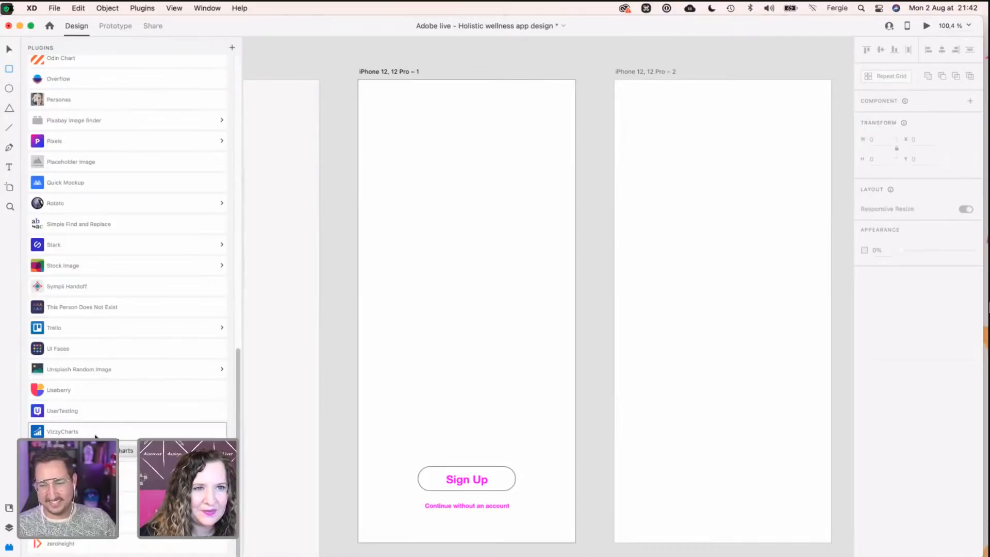
left_click(78, 180)
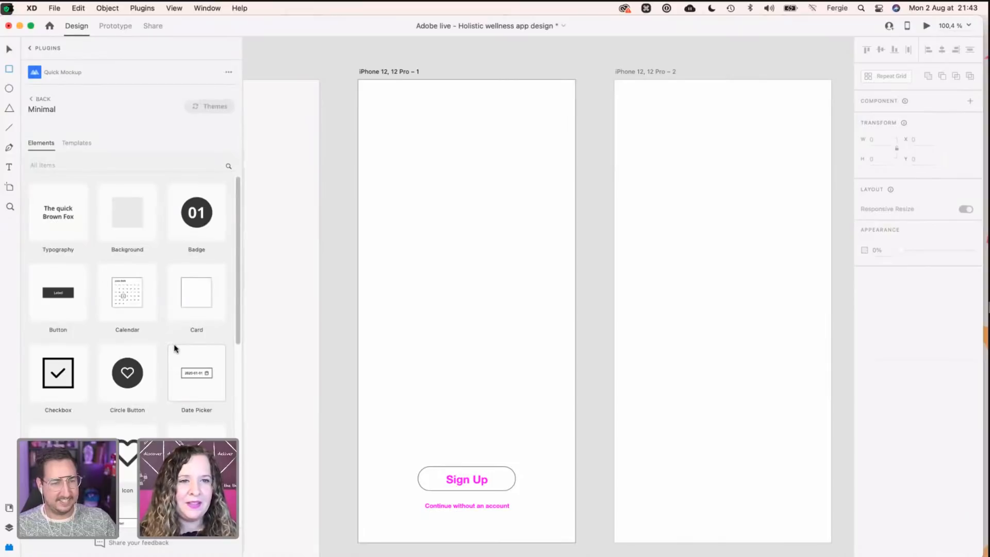
scroll(174, 349, "down", 10)
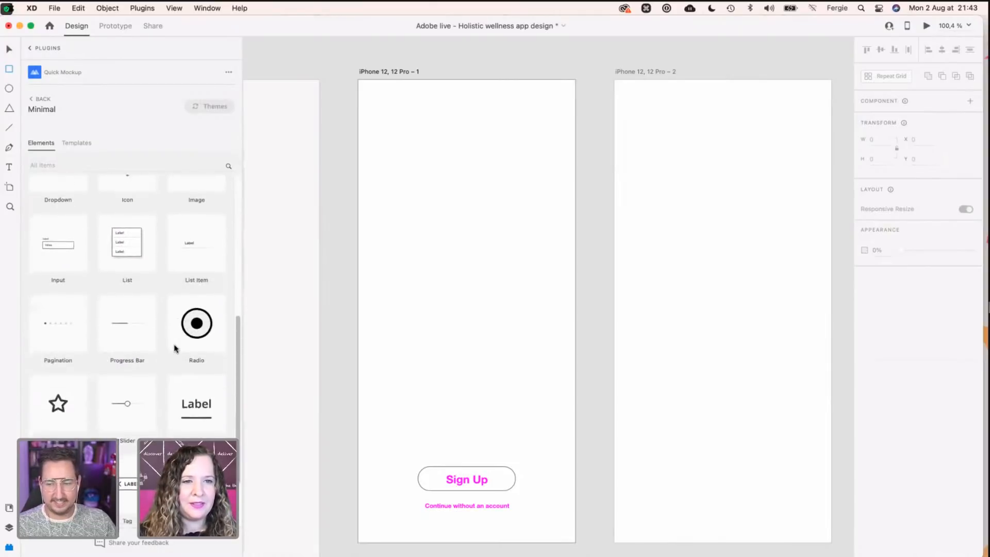
scroll(174, 348, "down", 3)
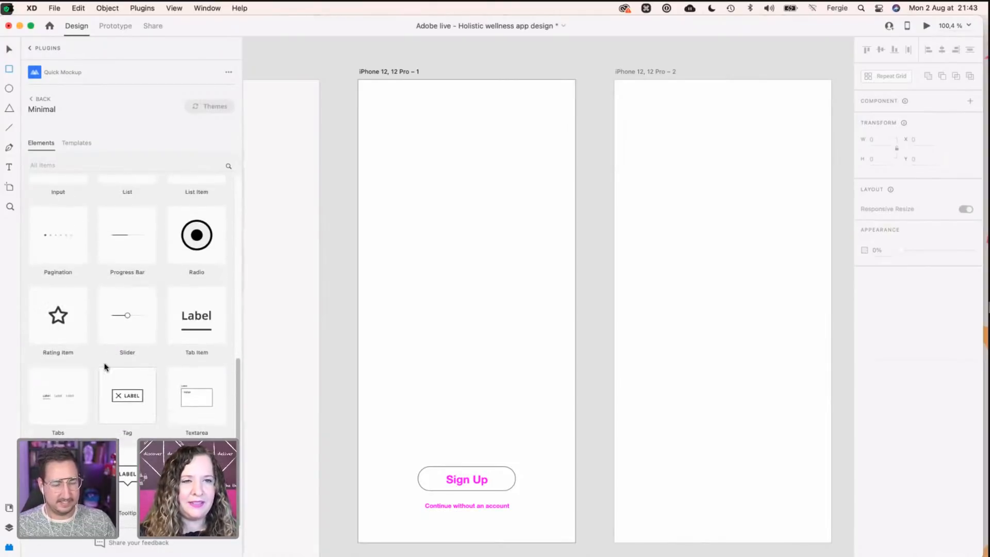
left_click(74, 143)
left_click(40, 144)
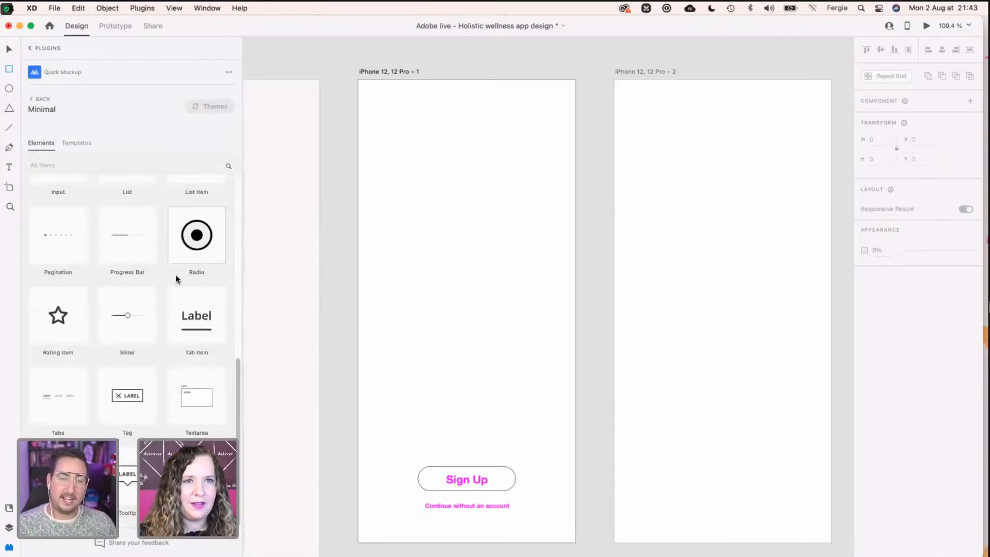
scroll(176, 429, "up", 1)
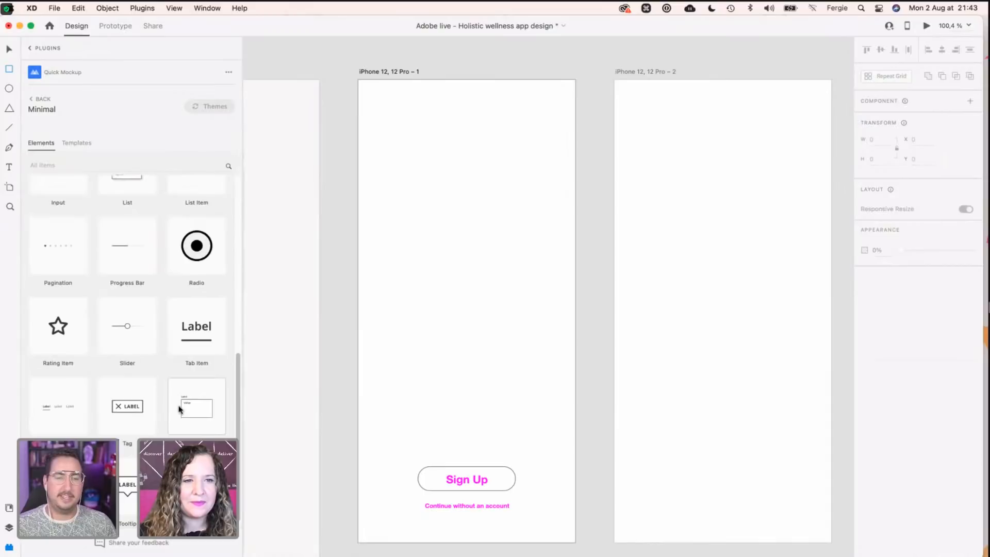
scroll(179, 409, "up", 10)
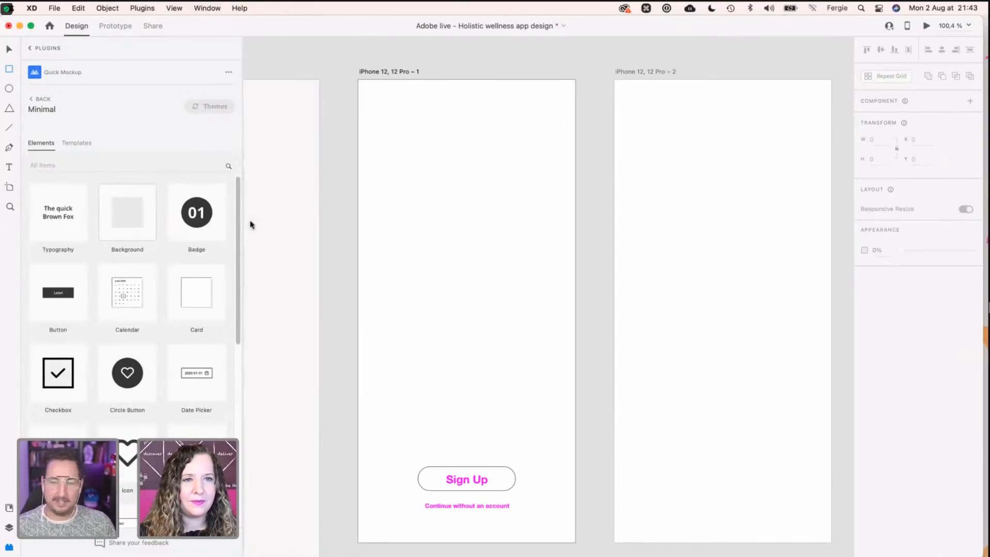
left_click_drag(251, 225, 423, 173)
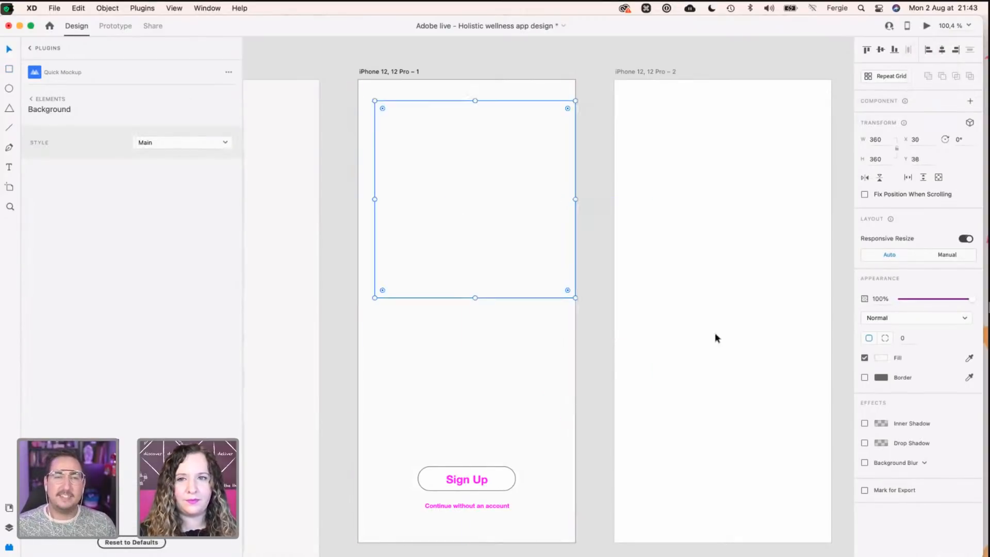
Step: Fill the background square with the magenta #F522FF sampled from the Sign Up label and lower the fill's opacity
left_click(895, 360)
left_click_drag(751, 311, 748, 314)
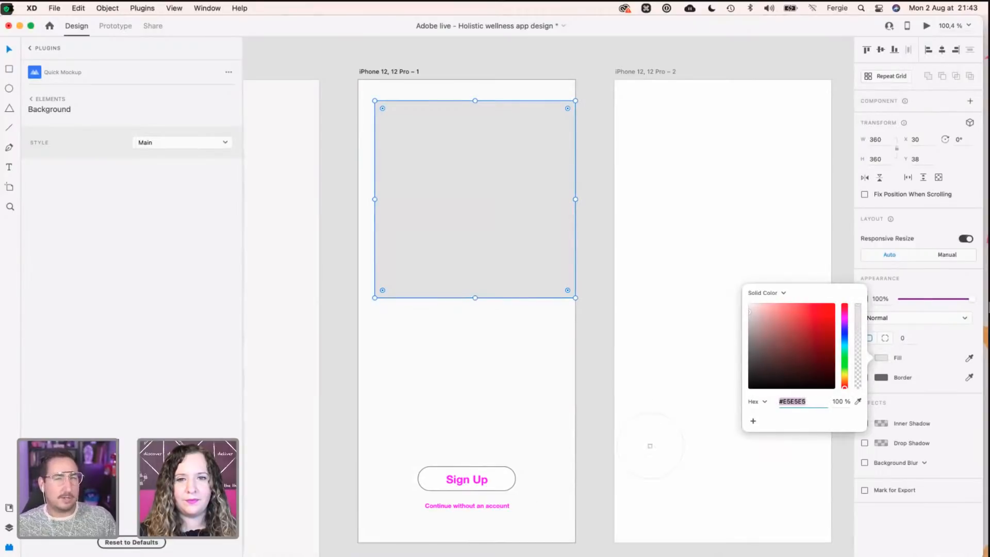
left_click(449, 478)
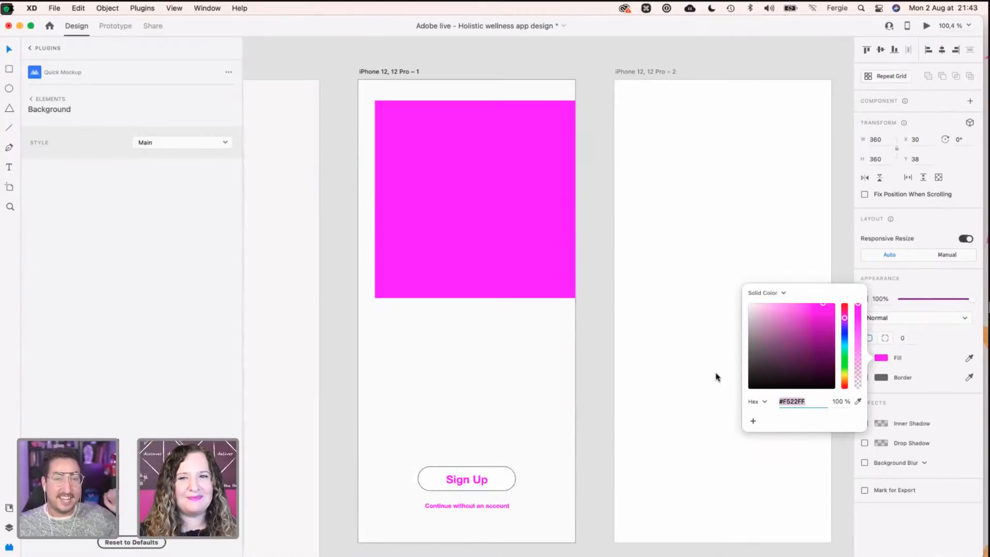
left_click_drag(860, 334, 858, 367)
Step: Align the pink background with the artboard's upper-left corner, stretching it to 390 wide and extending its lower edge towards the Sign Up button
left_click(442, 215)
left_click_drag(472, 223, 457, 201)
left_click_drag(559, 277, 575, 282)
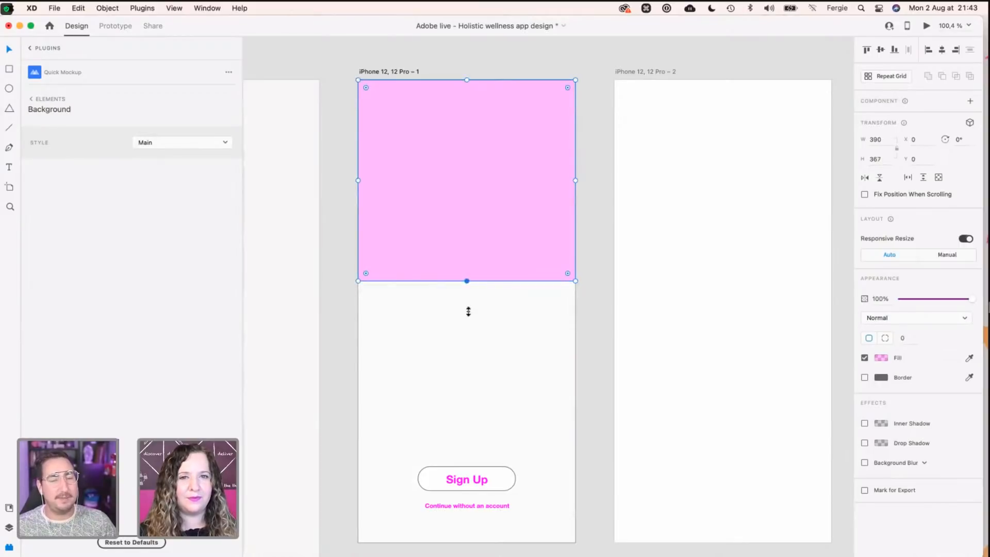
left_click_drag(468, 312, 477, 387)
Step: Draw a circle just below the pink background, centre it horizontally on the artboard and size it 20 by 20
key("e")
scroll(477, 387, "up", 1)
scroll(472, 349, "up", 2)
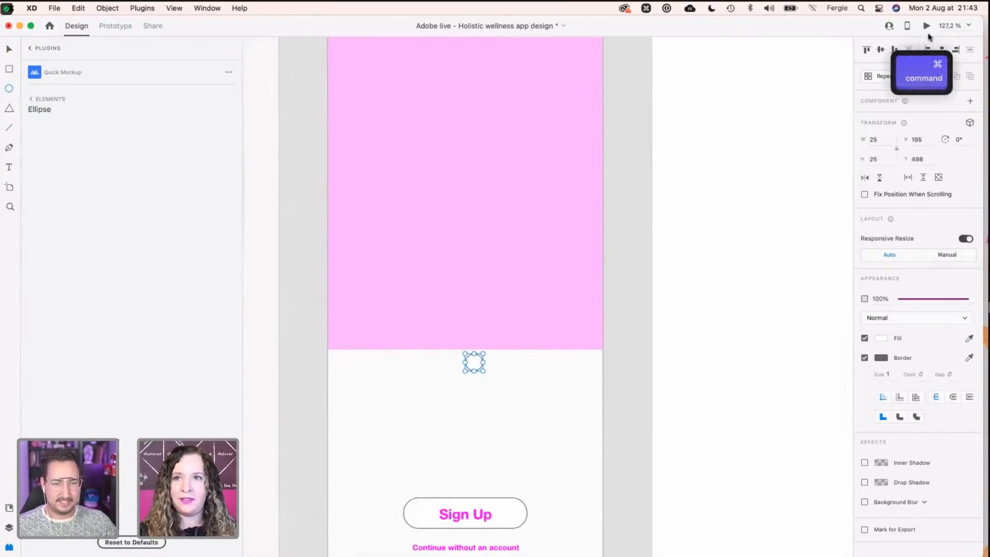
left_click(942, 50)
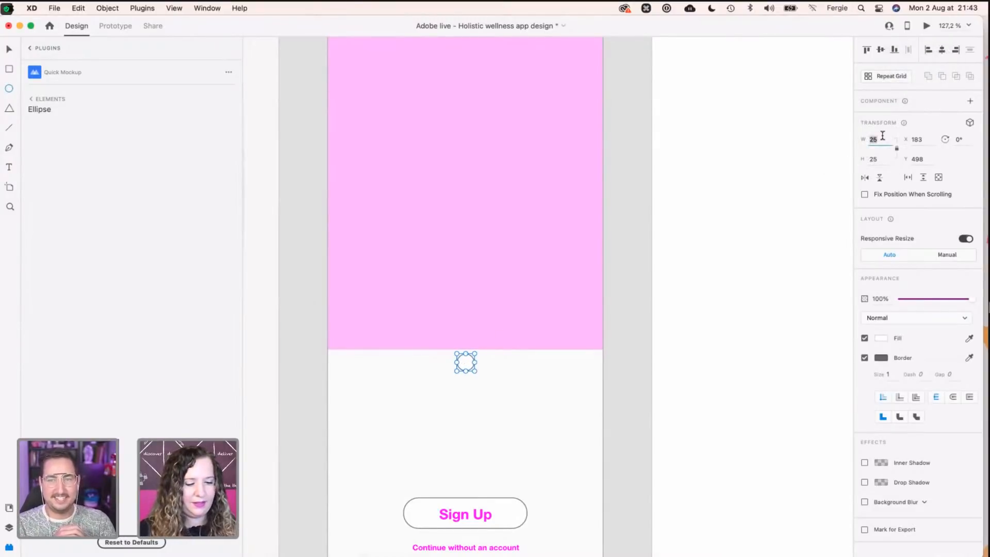
type("20")
key("Return")
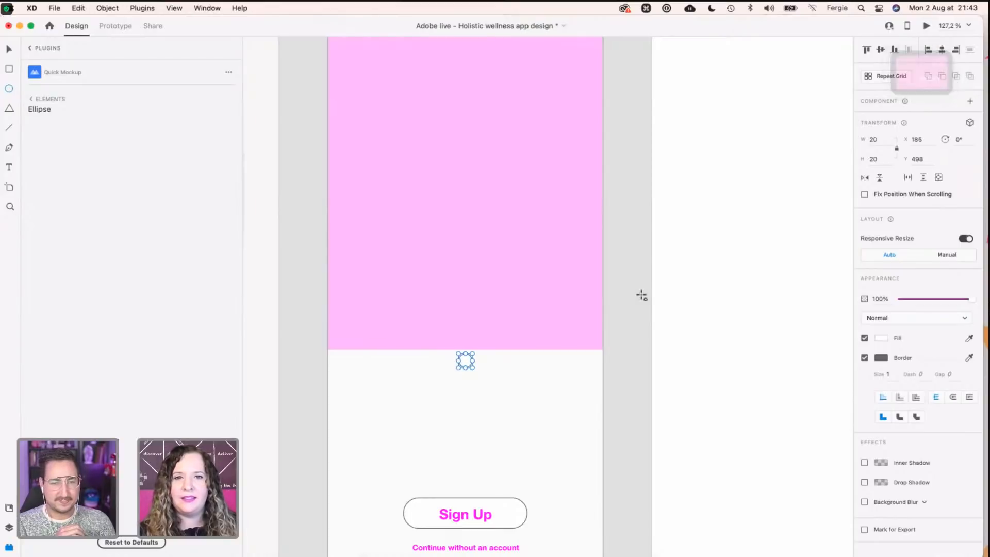
Step: Remove the border from the small circle
scroll(465, 359, "up", 5)
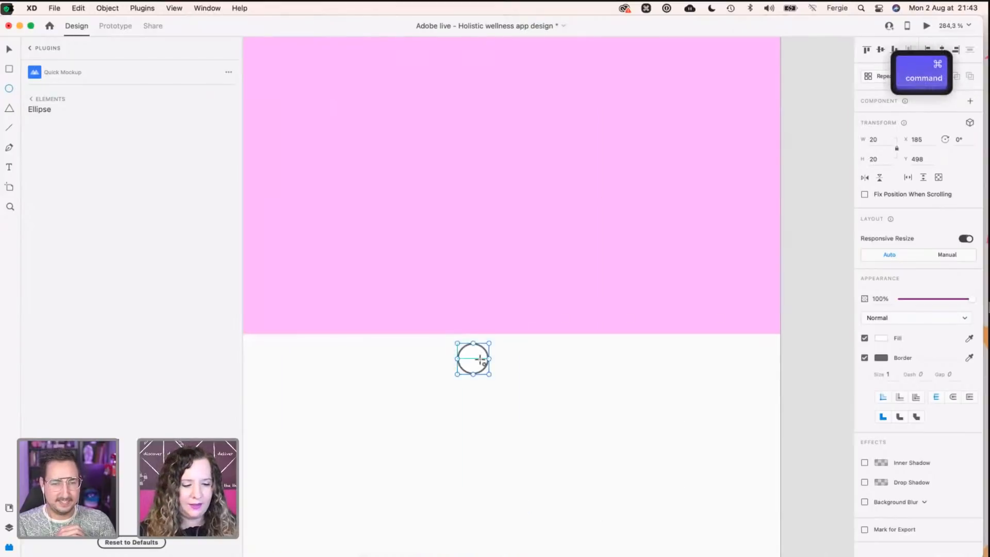
key("v")
left_click(866, 358)
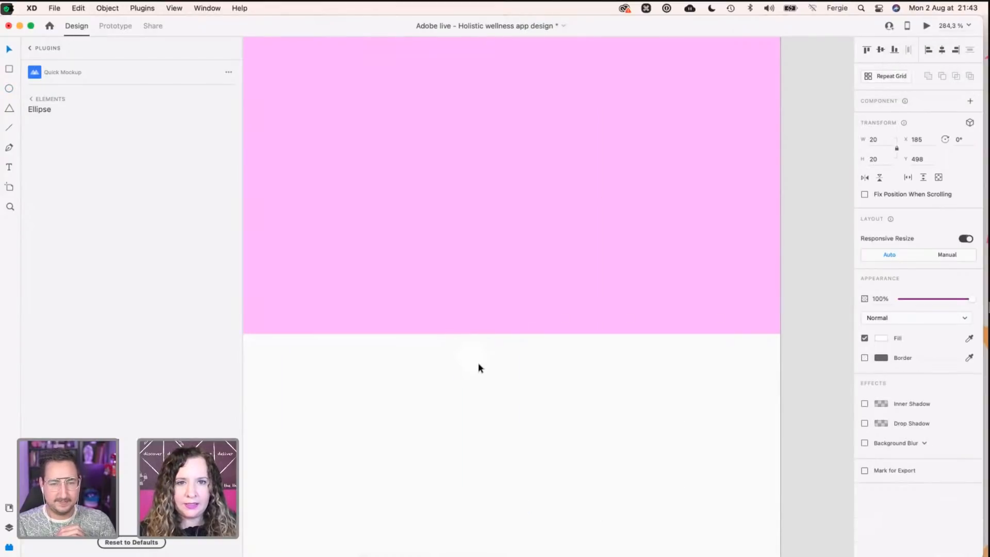
Step: Move the white circle onto the lower edge area of the pink background and duplicate it into an evenly spaced row of three dots
left_click_drag(474, 360, 428, 365)
scroll(428, 360, "down", 5)
scroll(427, 360, "down", 6)
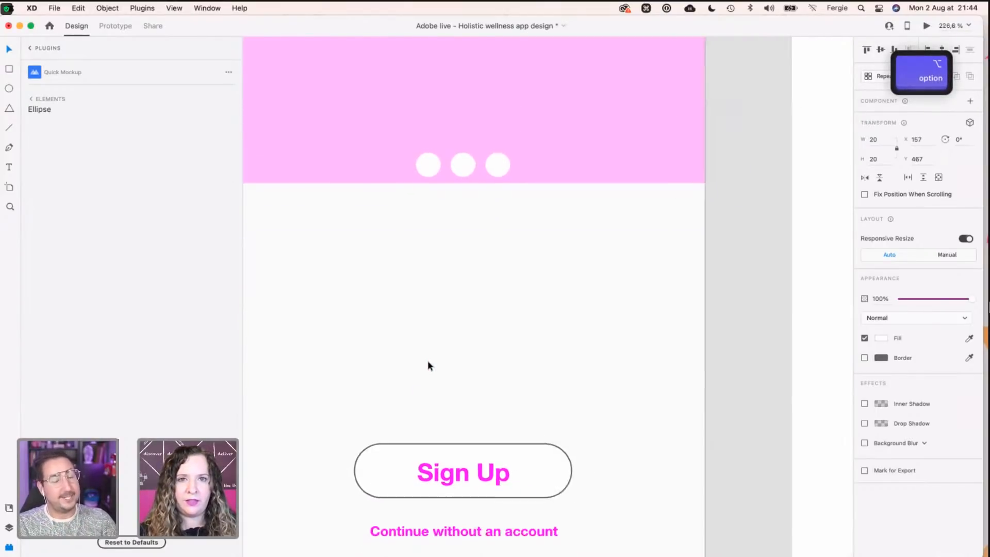
scroll(428, 360, "up", 2)
scroll(428, 360, "down", 2)
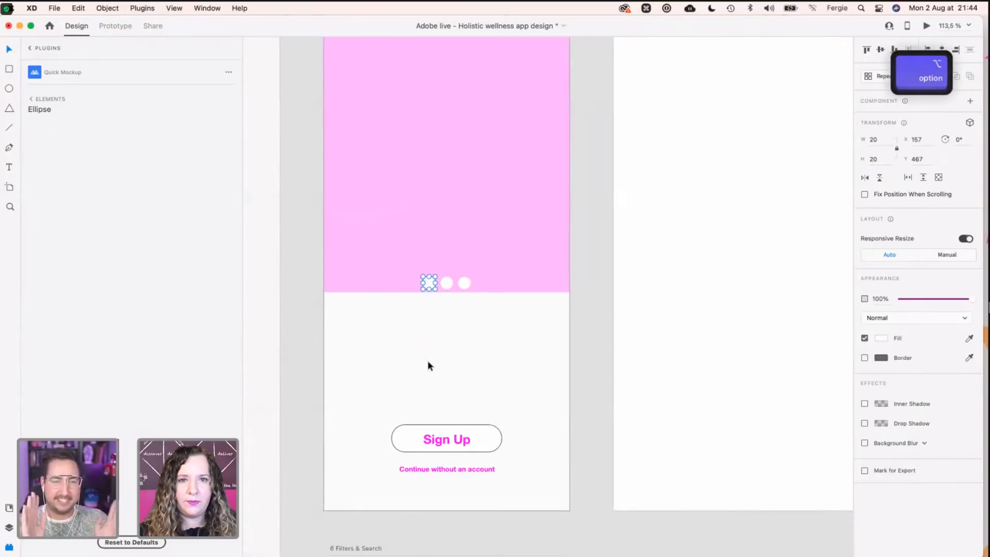
Step: Measure the distances from the first carousel dot to its neighbouring dots and the pink background's edges
scroll(428, 359, "up", 3)
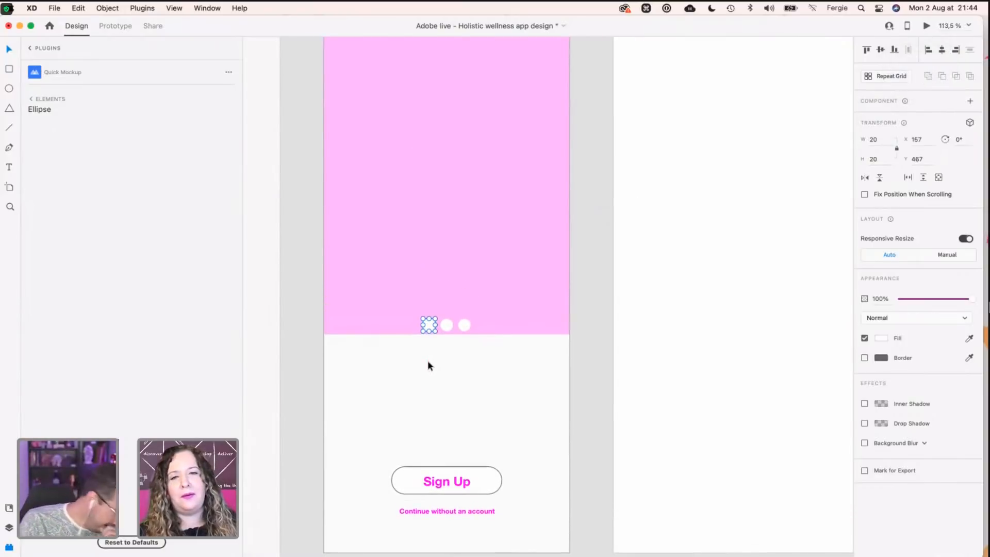
scroll(440, 323, "up", 2)
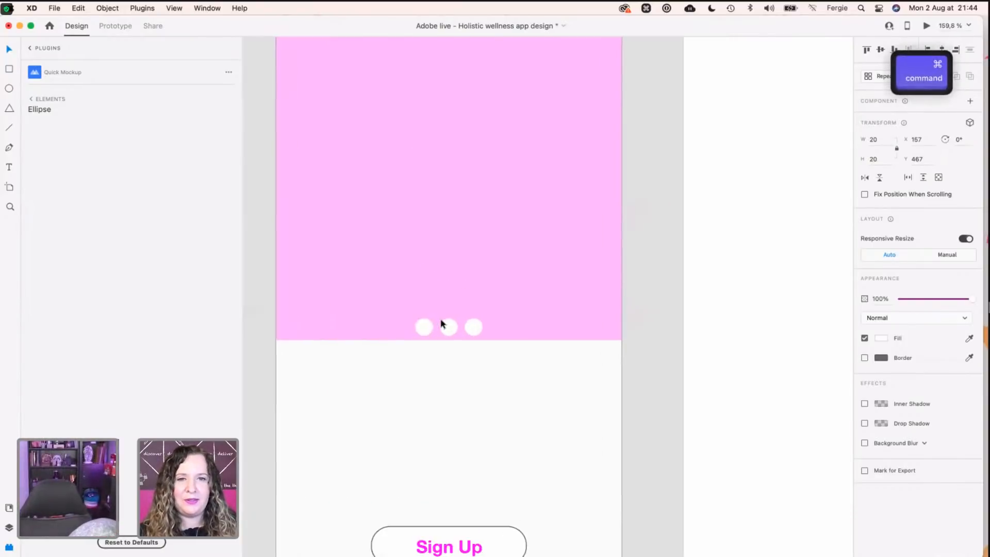
scroll(441, 324, "up", 3)
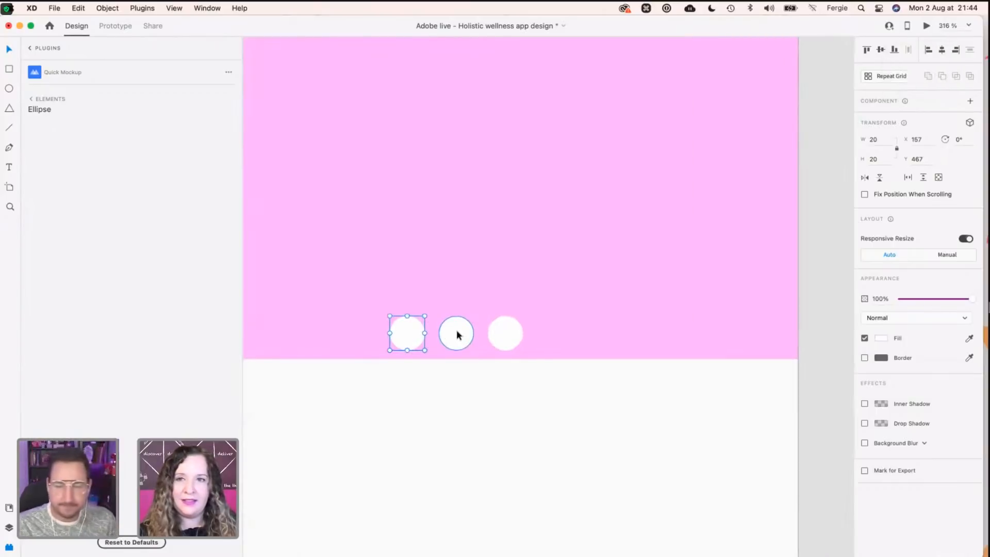
key("alt")
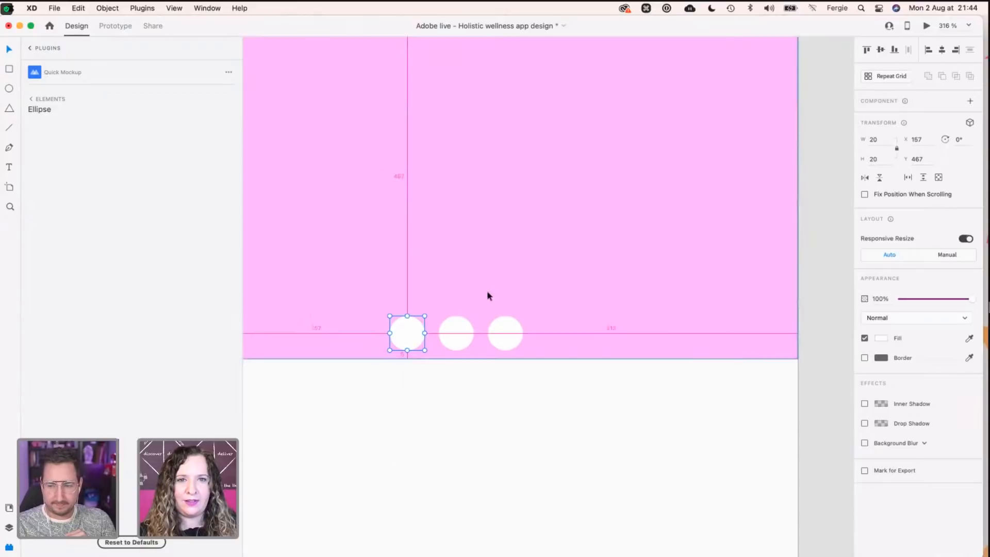
scroll(390, 398, "down", 1)
scroll(390, 399, "down", 6)
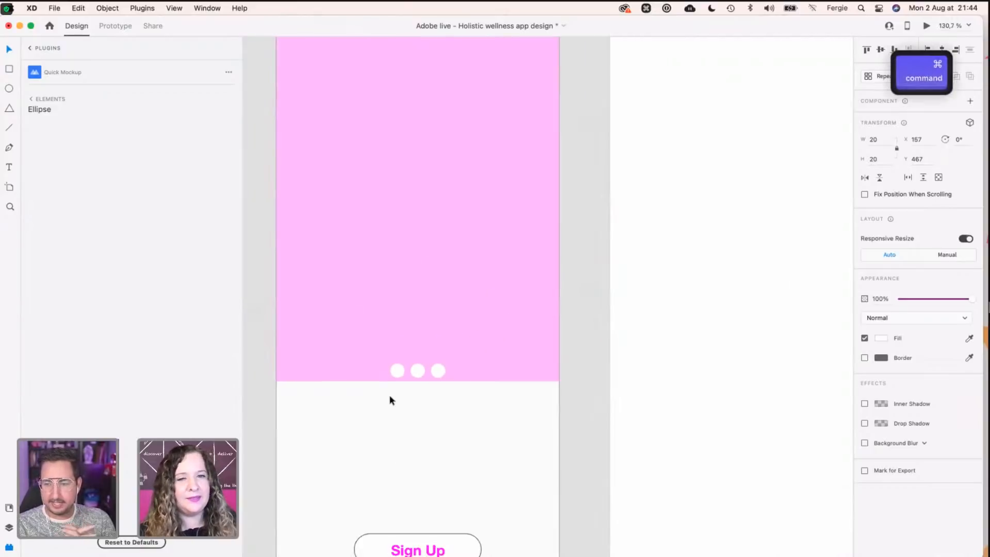
key("space")
left_click_drag(431, 414, 458, 402)
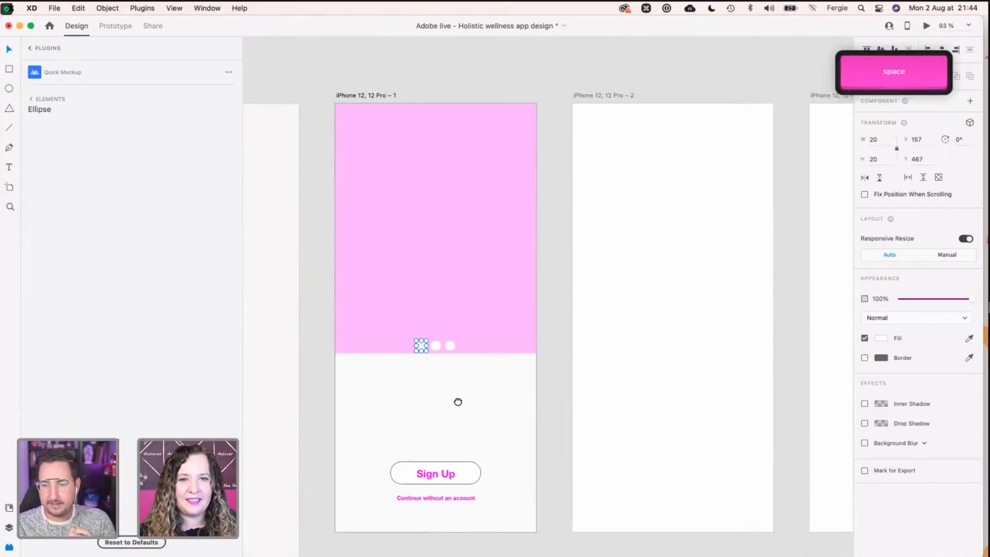
left_click(457, 405)
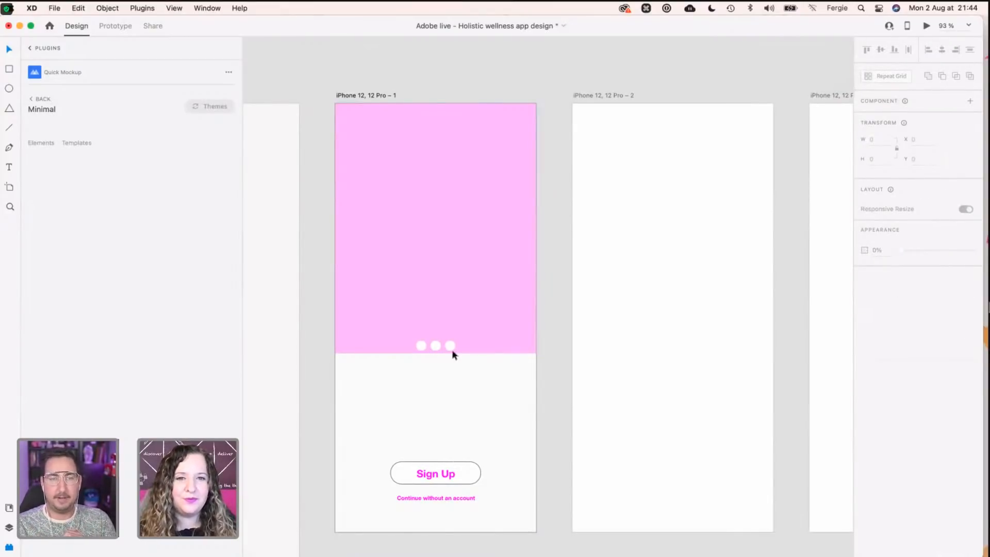
Step: Move the row of three dots slightly upward, away from the pink background's lower edge
left_click(420, 343)
left_click_drag(429, 340, 435, 340)
left_click(439, 388)
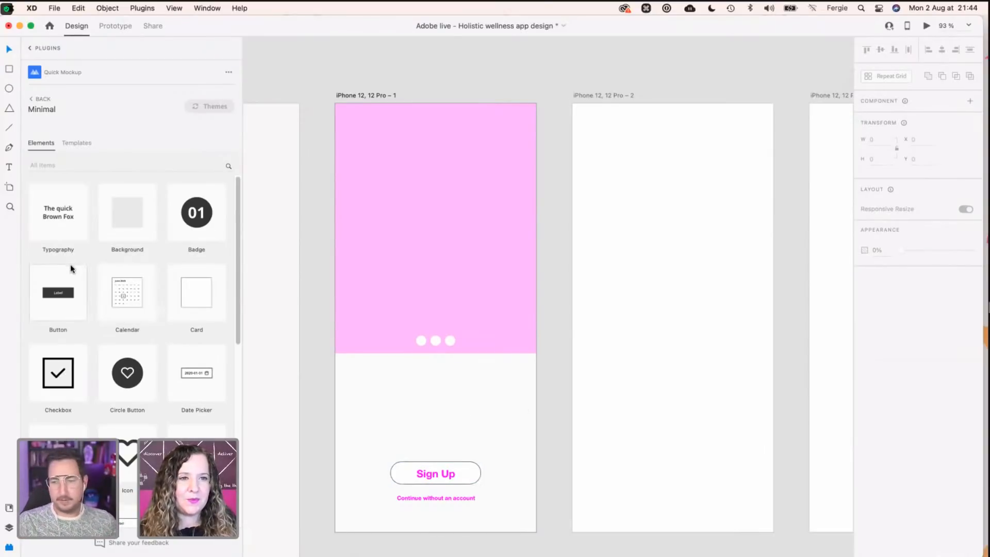
Step: Insert a Minimal-theme Input element just above the Sign Up button and set its border size to 1
scroll(70, 288, "down", 4)
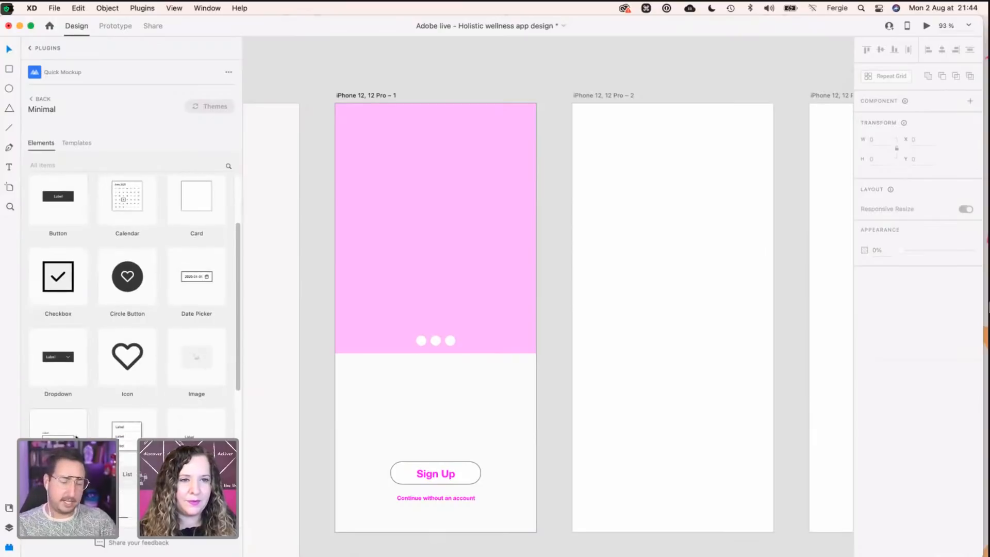
left_click_drag(77, 426, 381, 437)
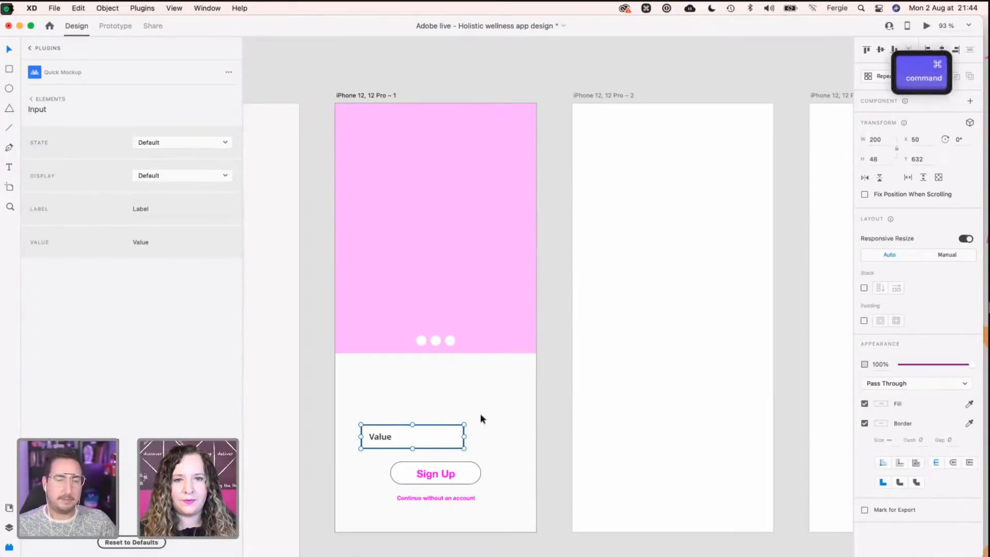
left_click(448, 436, "super")
left_click(894, 385)
key("Down")
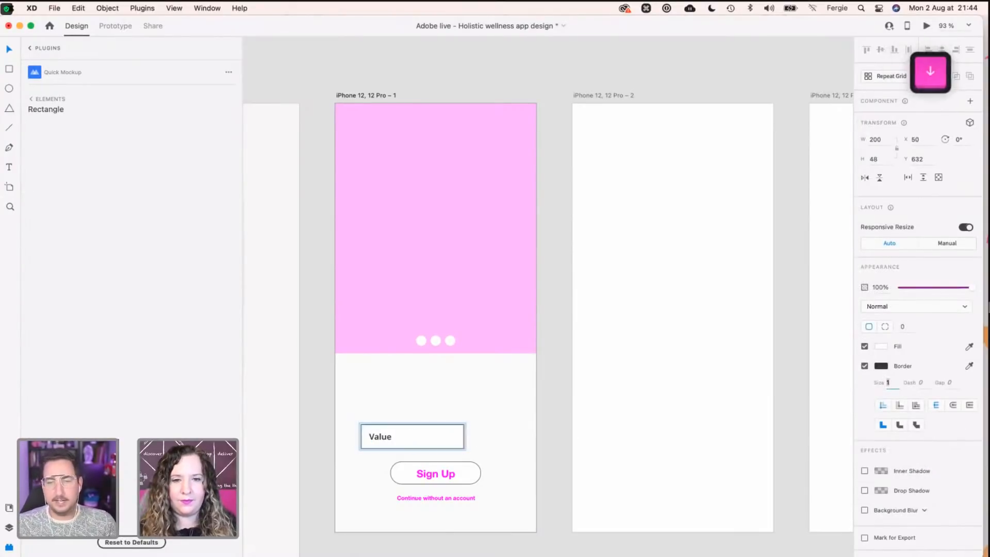
left_click(670, 418)
Step: Widen the input field to 302 and centre it horizontally on the artboard
left_click(390, 437)
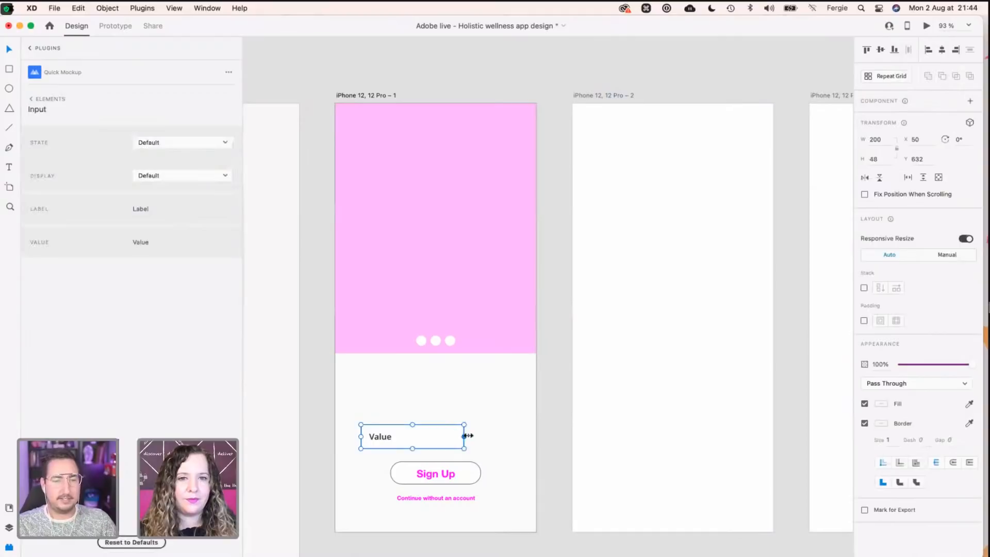
left_click_drag(464, 437, 516, 438)
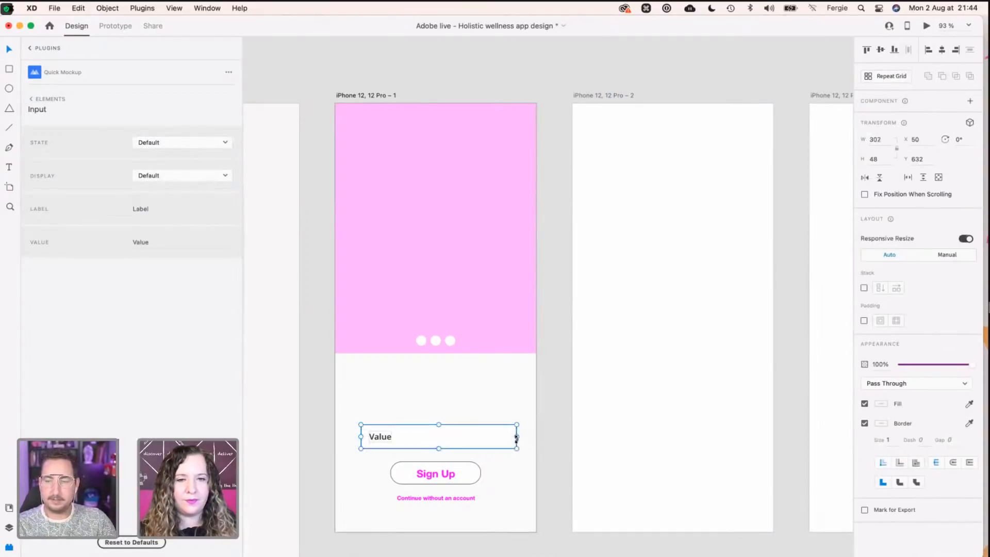
key("super")
Step: Duplicate the input field directly above the original and shift both fields up slightly, with the upper one at Y 554
left_click_drag(387, 437, 409, 404)
scroll(406, 413, "up", 3)
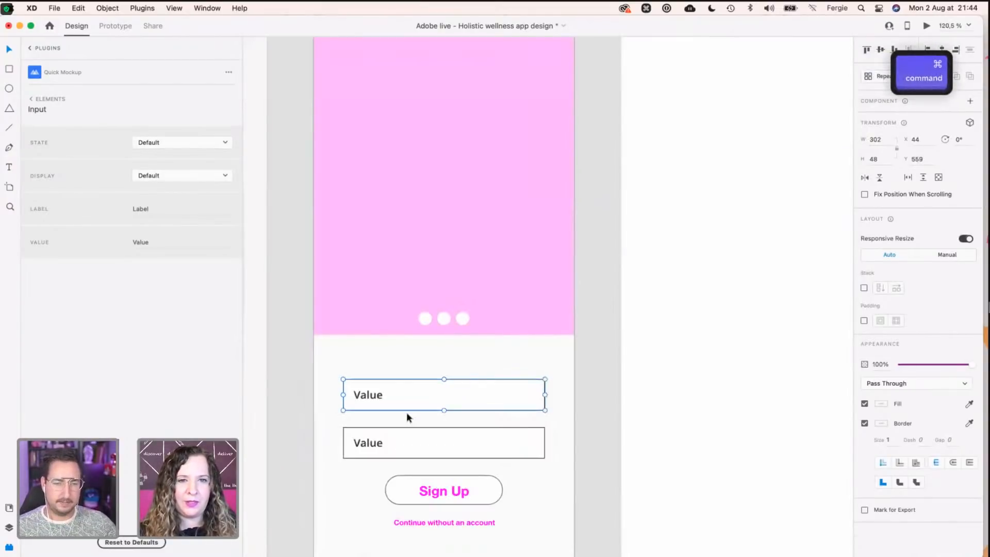
left_click(443, 445, "shift")
left_click_drag(444, 443, 444, 441)
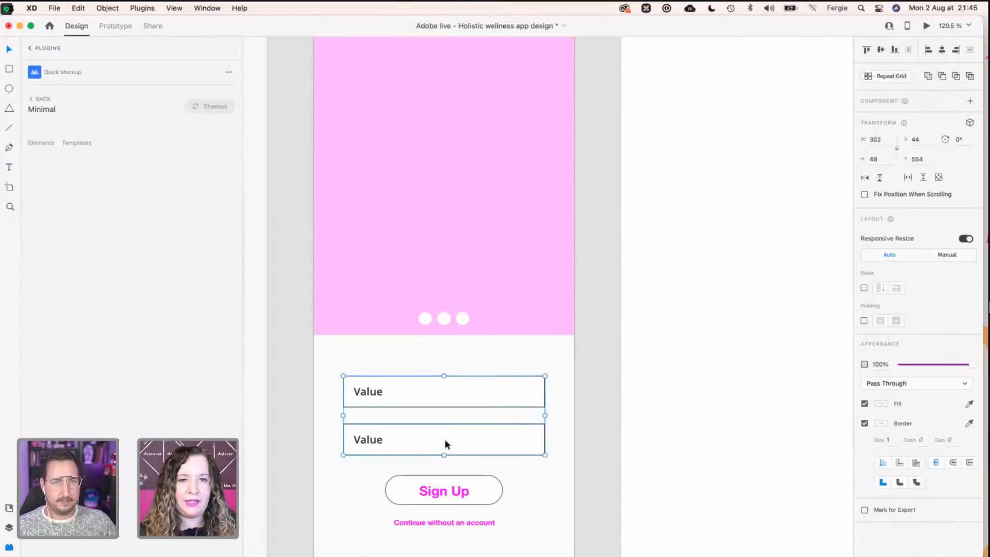
left_click(528, 355)
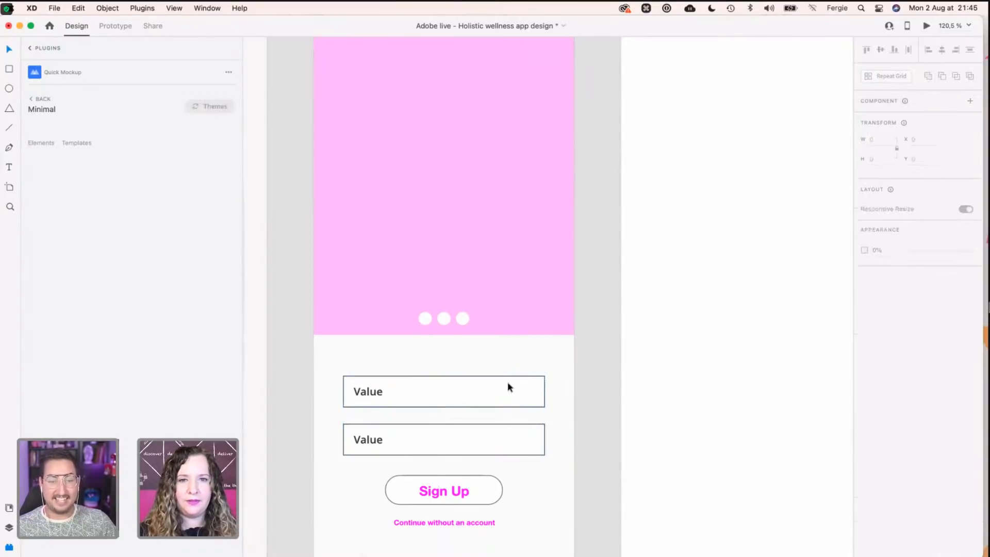
Step: Change the upper input field's text to "Name"
scroll(389, 444, "up", 2)
scroll(388, 481, "up", 2)
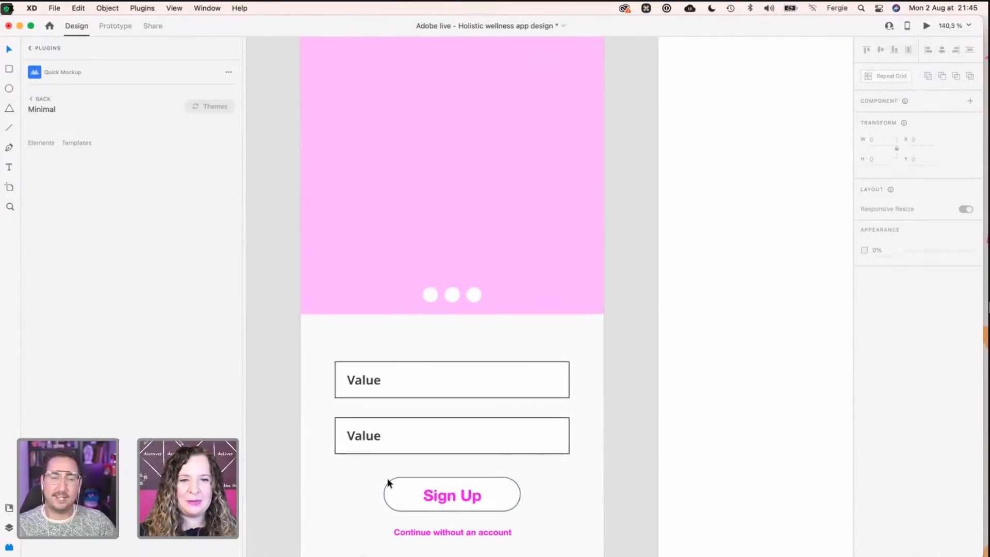
left_click(358, 361, "super")
double_click(359, 361)
type("Name")
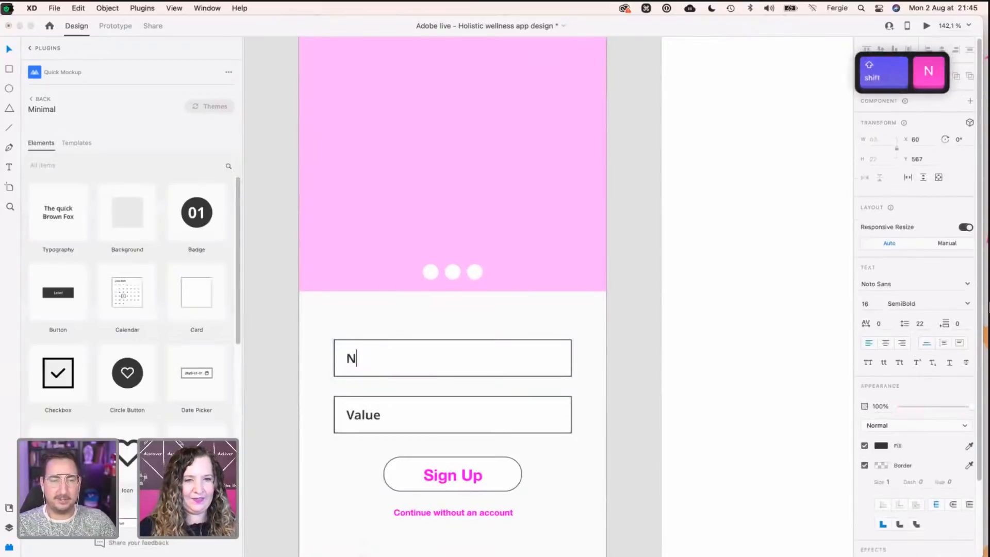
Step: Change the lower input field's text to "Email"
left_click(362, 418)
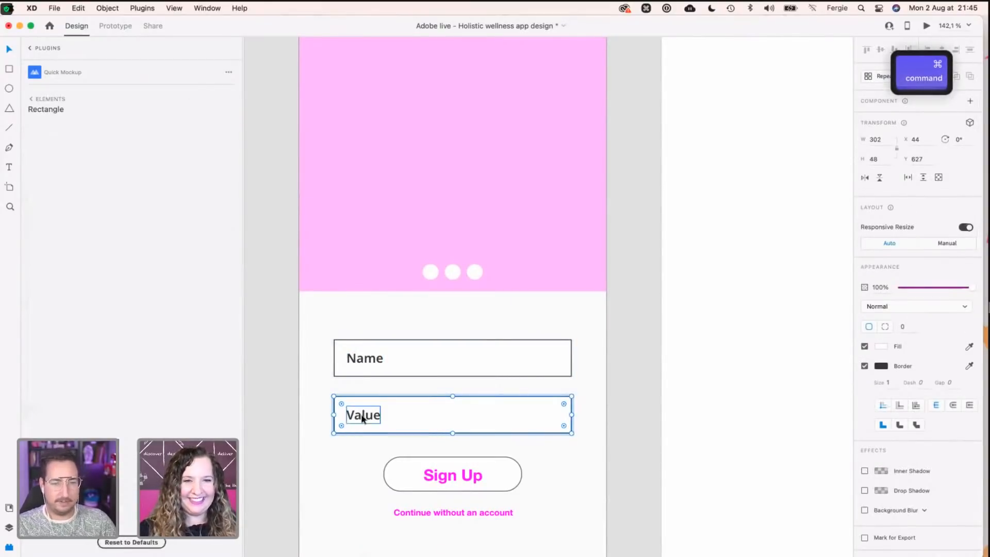
double_click(362, 418)
type("Emai")
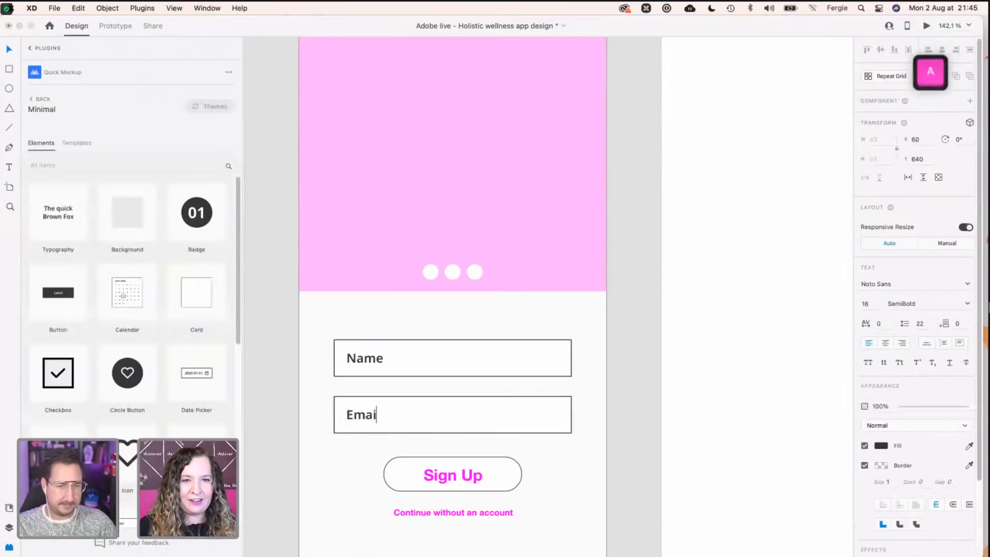
type("l")
key("Escape")
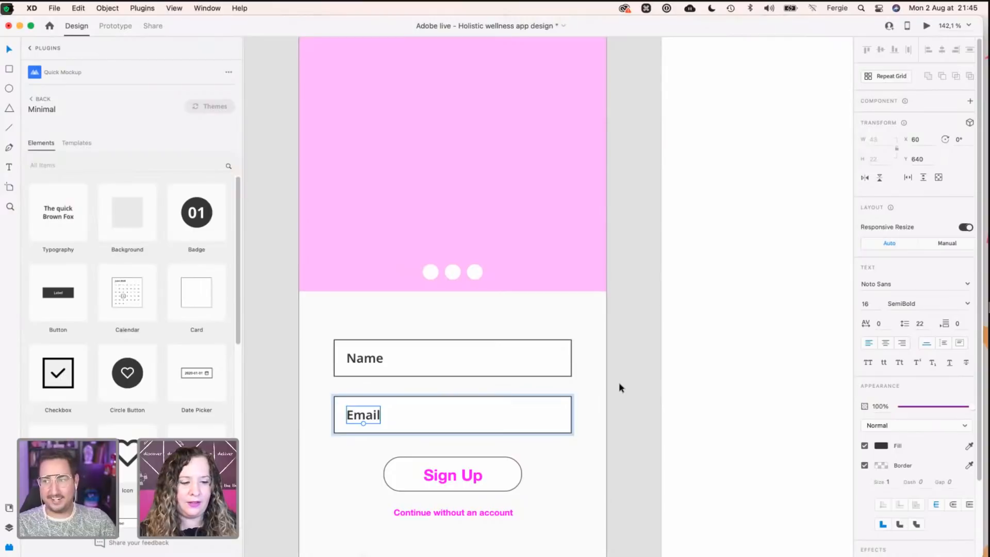
left_click(620, 407)
Step: Set the border colour of both the Name and Email field rectangles to light grey #C9C9C9
scroll(611, 434, "down", 2)
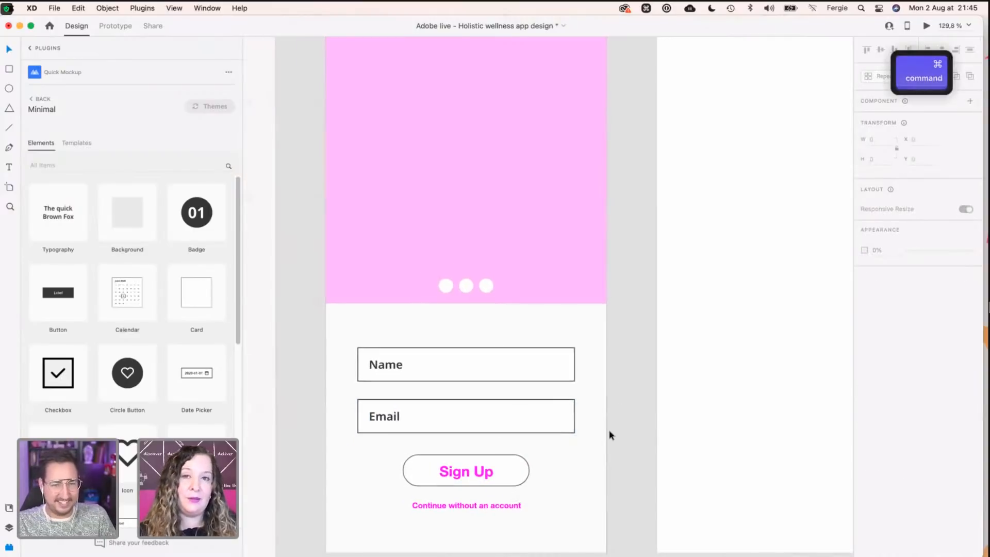
scroll(609, 435, "down", 1)
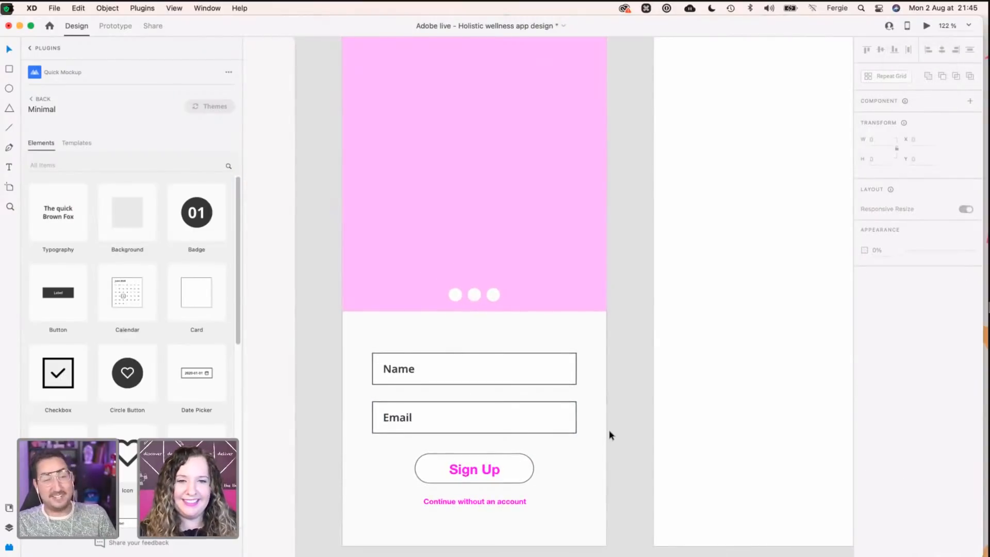
left_click(532, 416, "super")
left_click(549, 374, "shift+super")
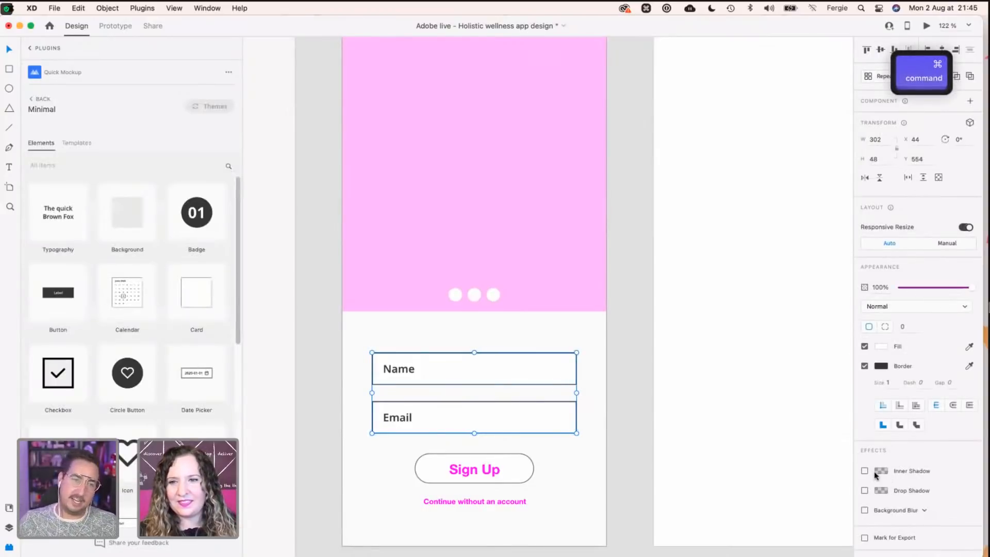
left_click(882, 366)
left_click_drag(747, 332, 746, 325)
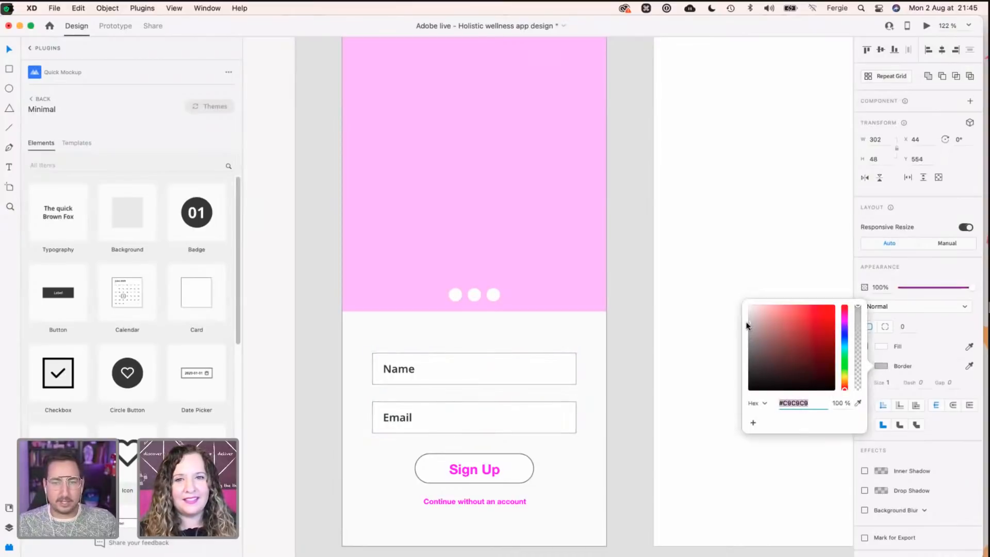
left_click(623, 394)
left_click(623, 393)
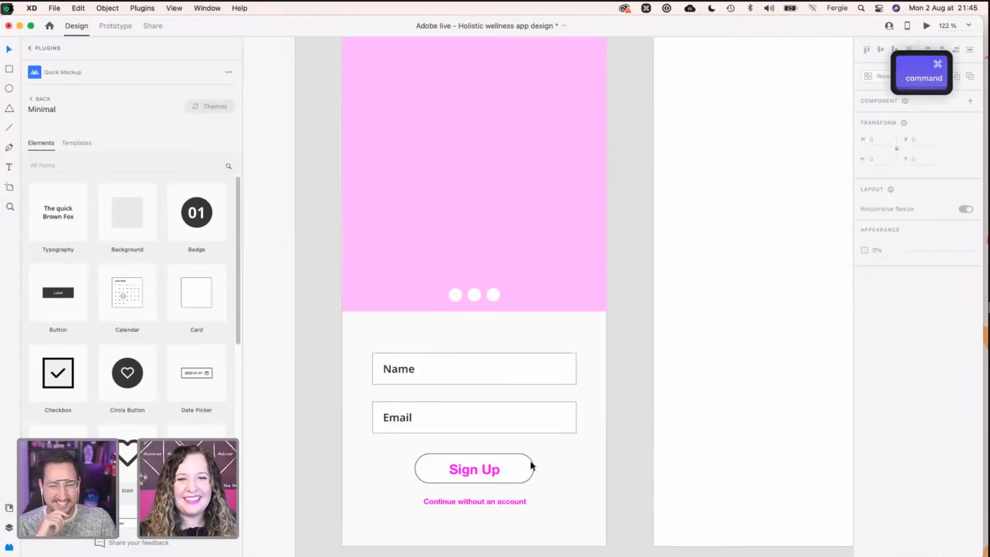
scroll(575, 441, "down", 3)
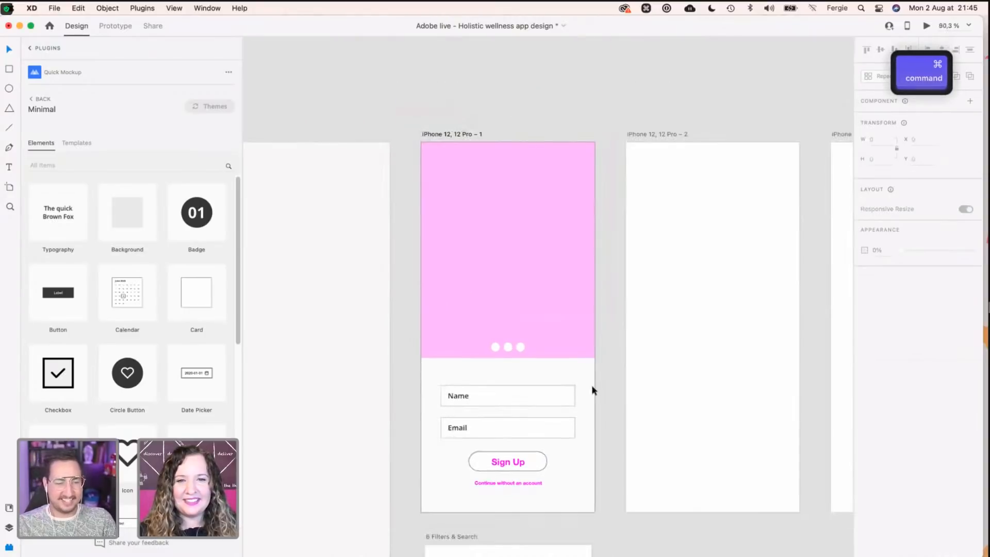
key("space")
left_click_drag(609, 393, 499, 384)
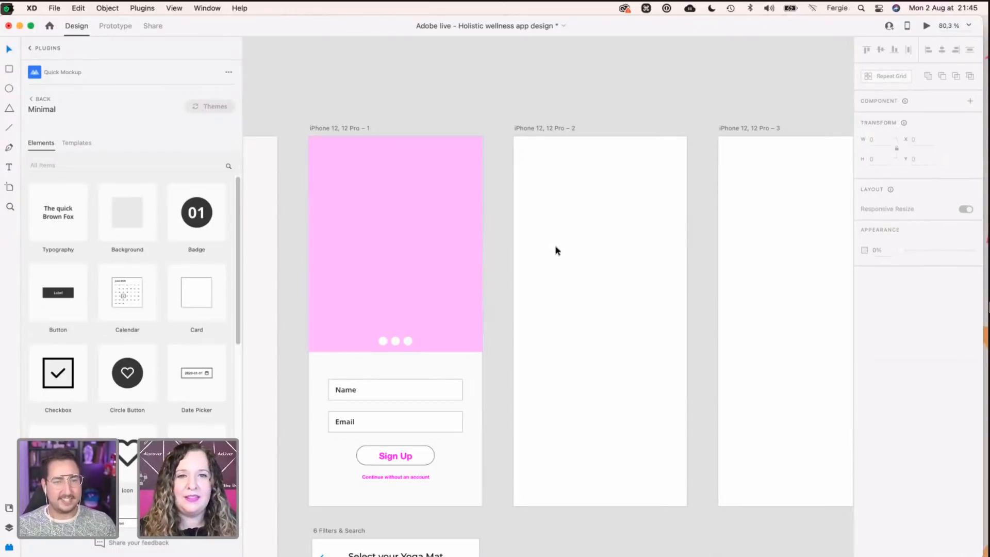
left_click(602, 356)
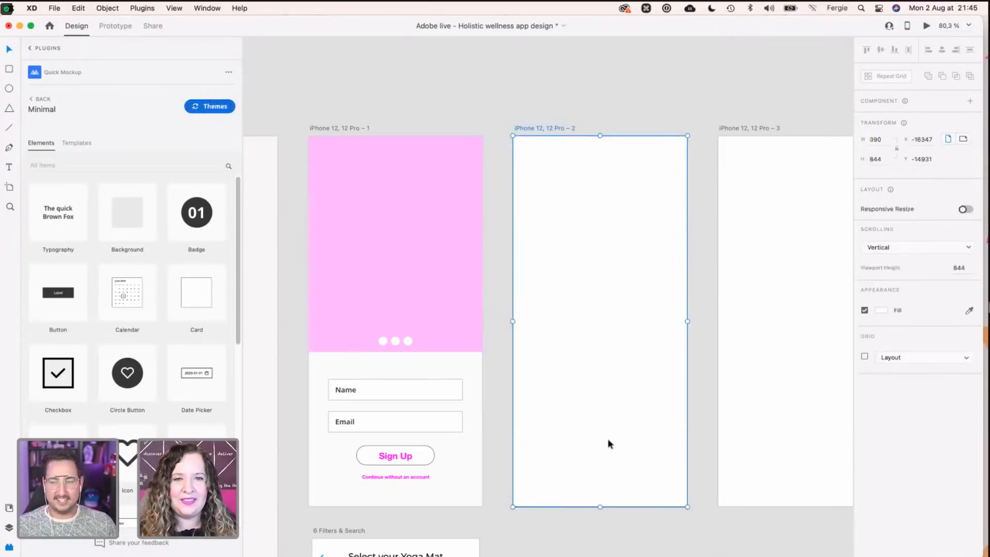
left_click(701, 412)
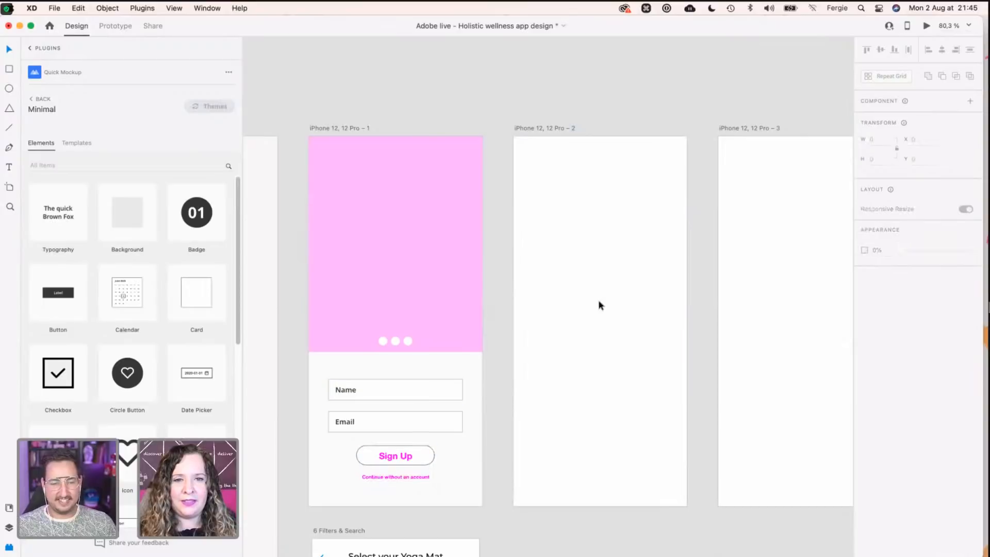
key("space")
left_click_drag(710, 245, 646, 267)
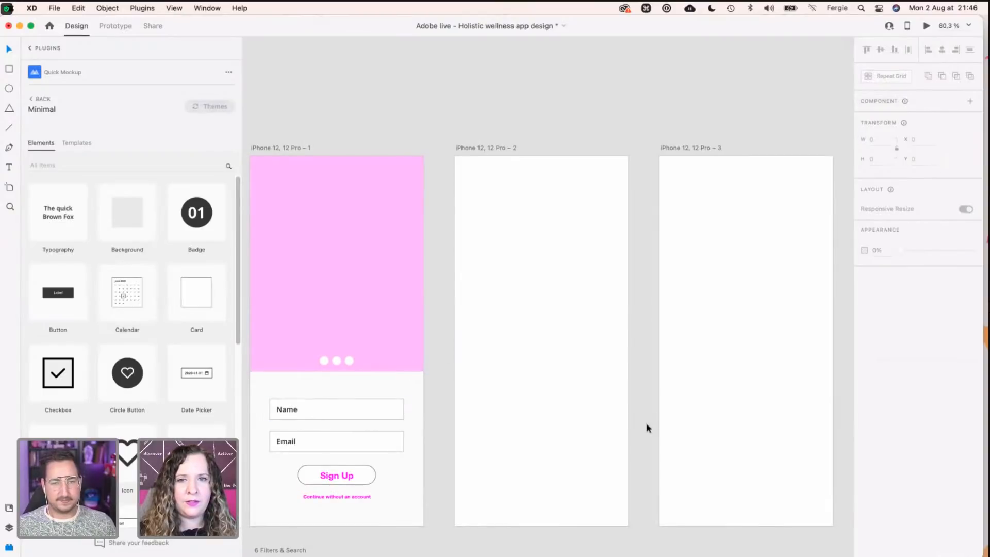
key("space")
left_click_drag(647, 426, 641, 396)
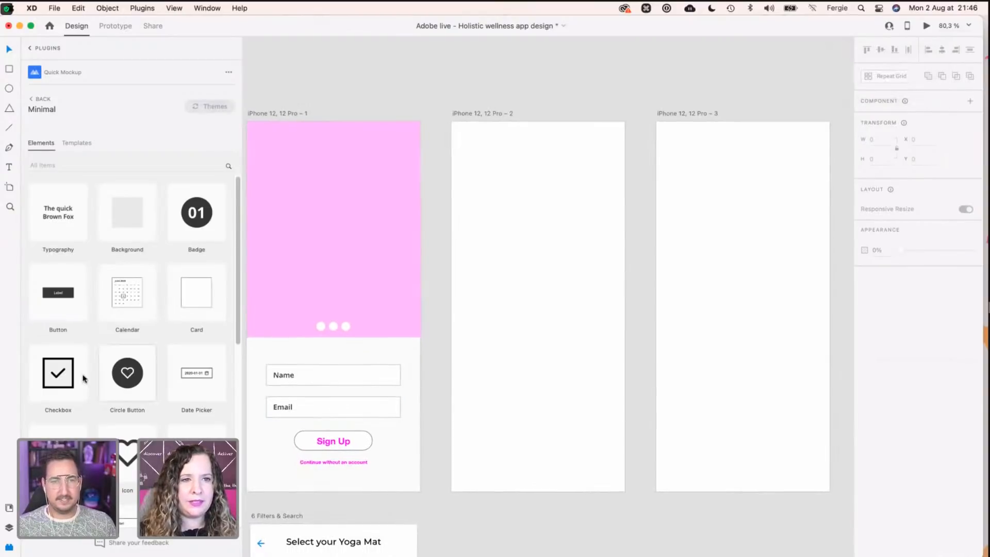
Step: Browse the Minimal theme's element library for components to use on the blank artboards
scroll(50, 381, "down", 5)
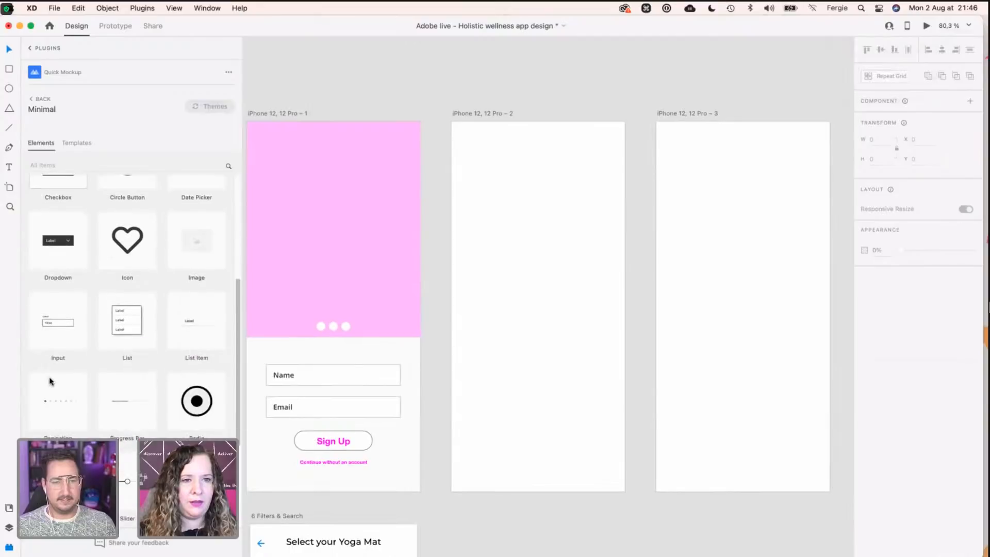
scroll(50, 381, "down", 4)
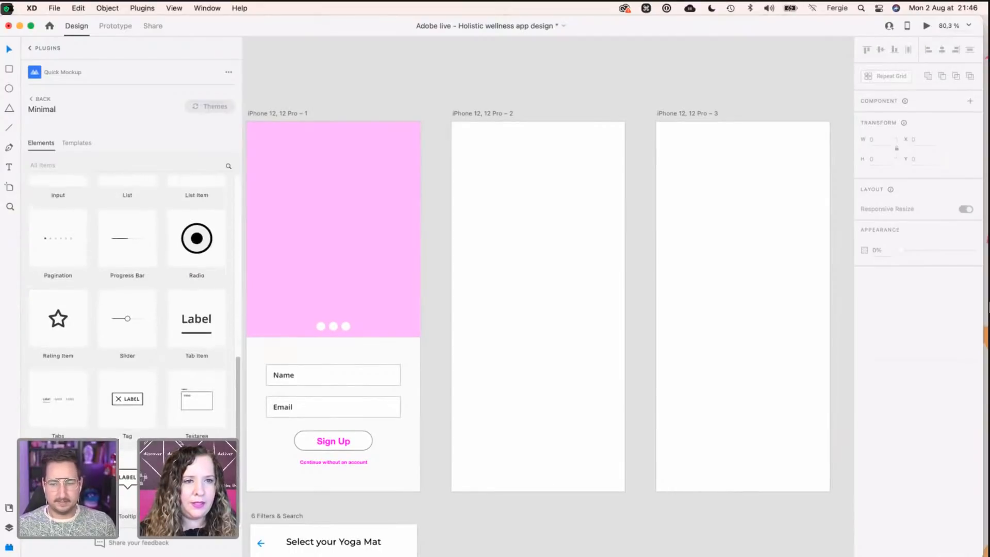
scroll(496, 243, "up", 2)
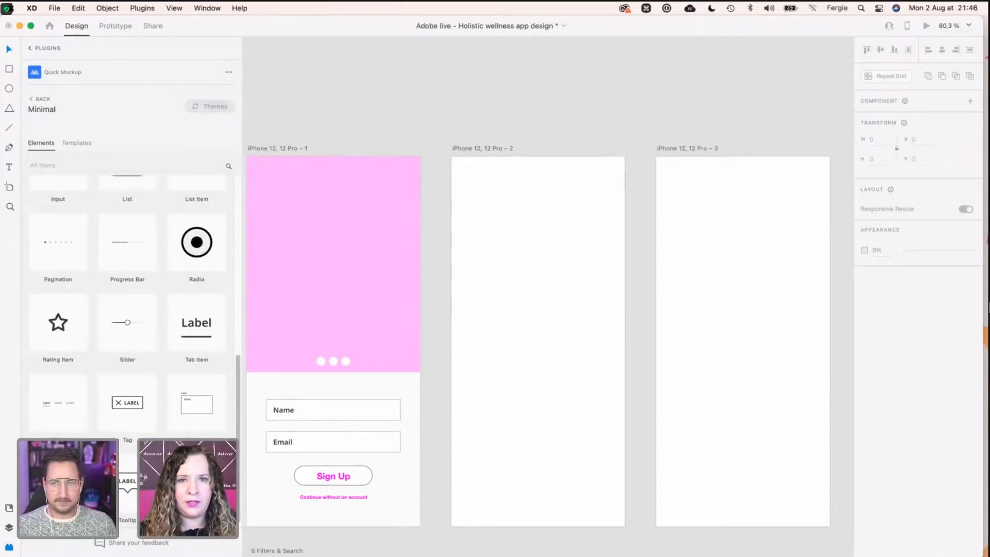
Step: Add a Toggle element to the second iPhone artboard with Active state and LABEL display, and place it near the artboard's left side
left_click_drag(548, 297, 600, 277)
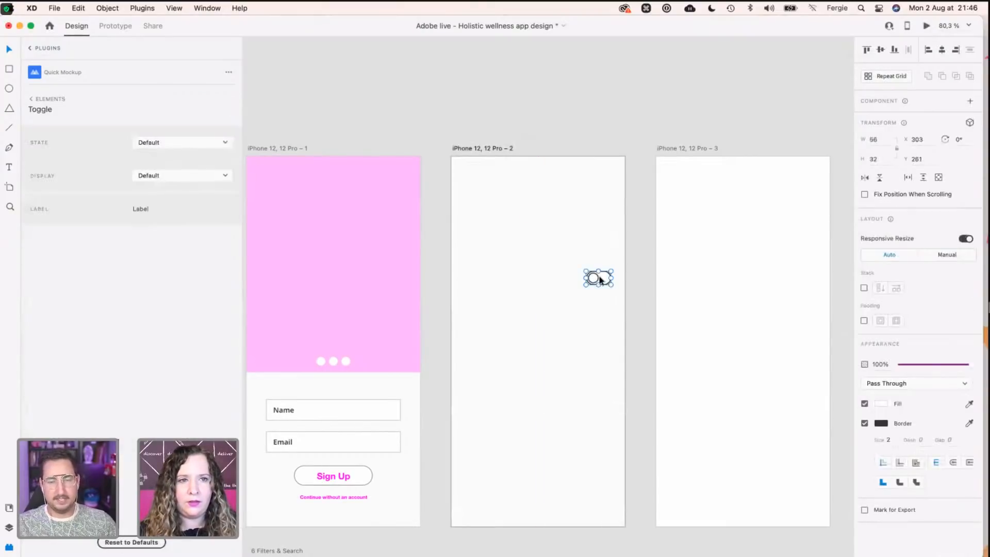
left_click(176, 144)
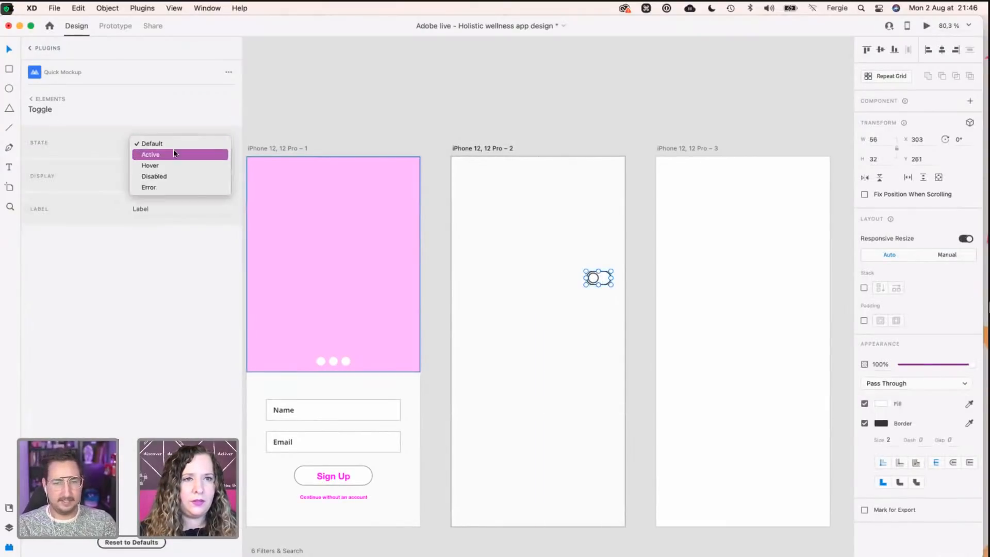
left_click(173, 150)
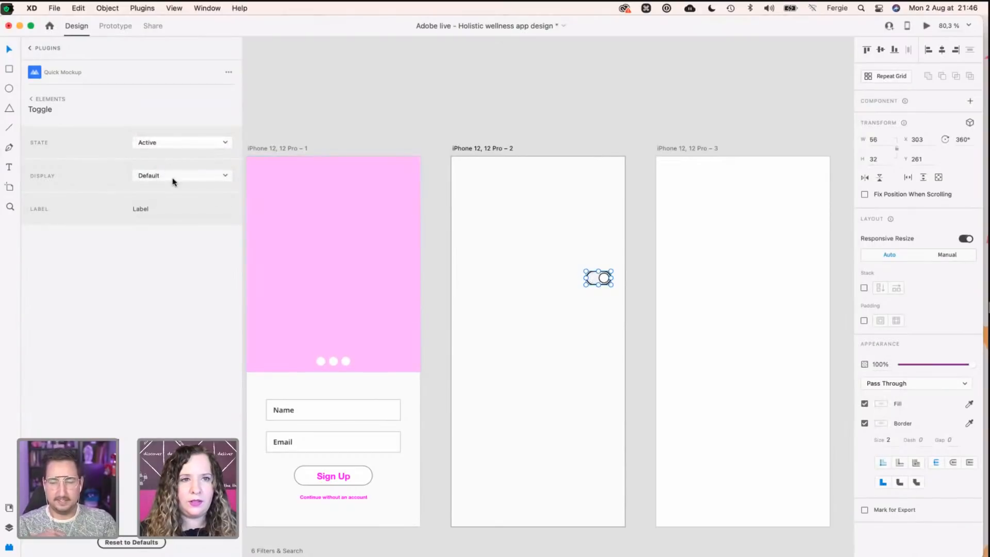
left_click(175, 177)
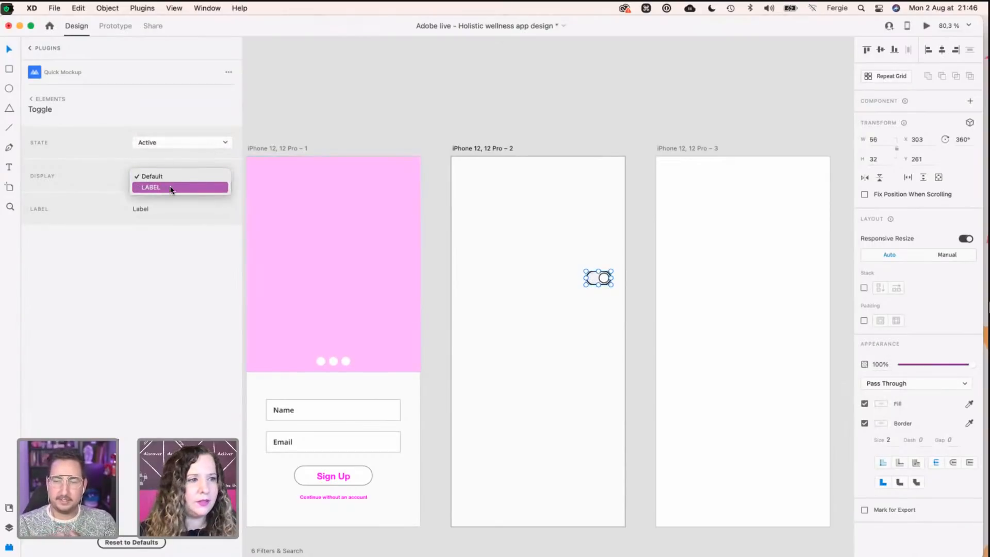
left_click(170, 188)
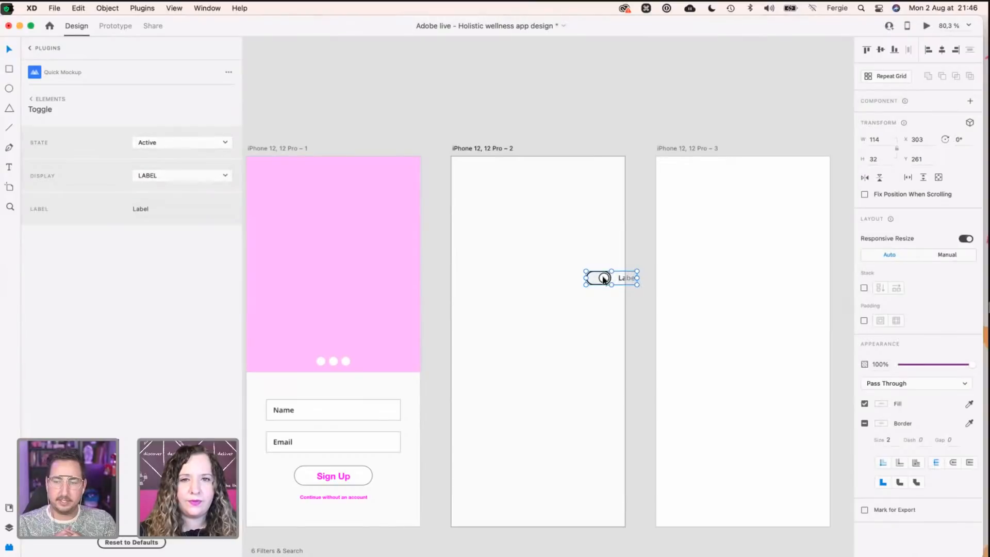
left_click_drag(604, 279, 488, 280)
Step: Change the toggle's label text to "Feature"
left_click(512, 282, "super")
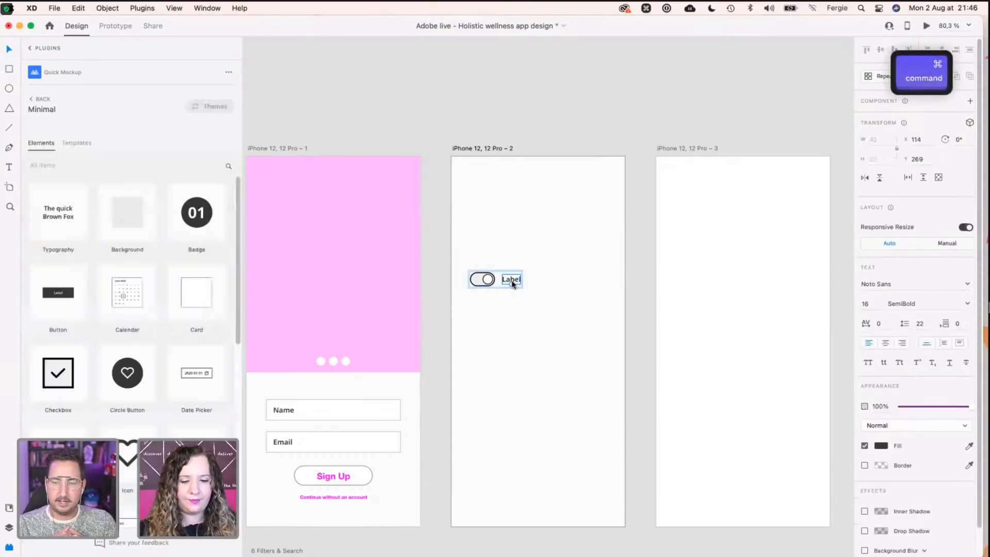
key("Return")
key("super+a")
type("Feature")
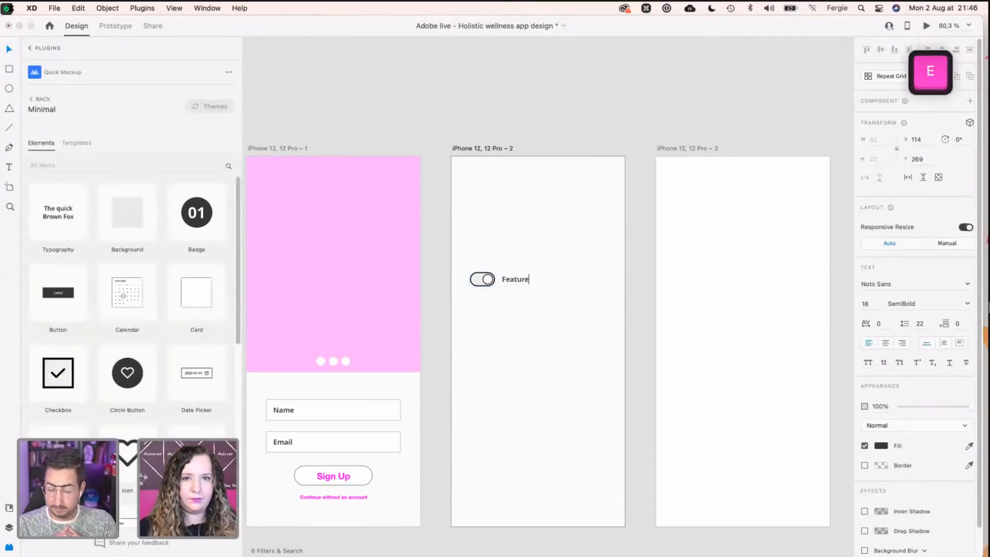
key("Escape")
left_click(551, 279)
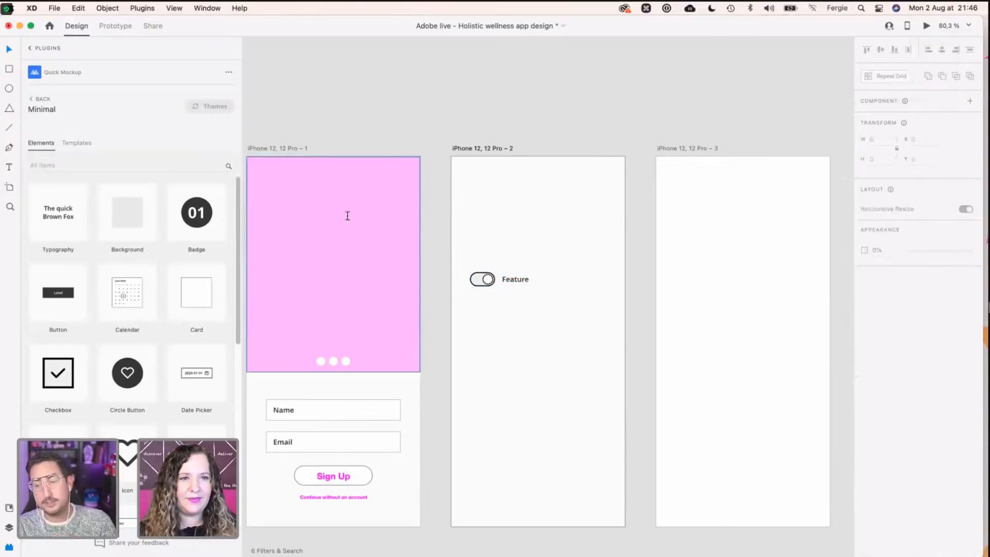
left_click(518, 285)
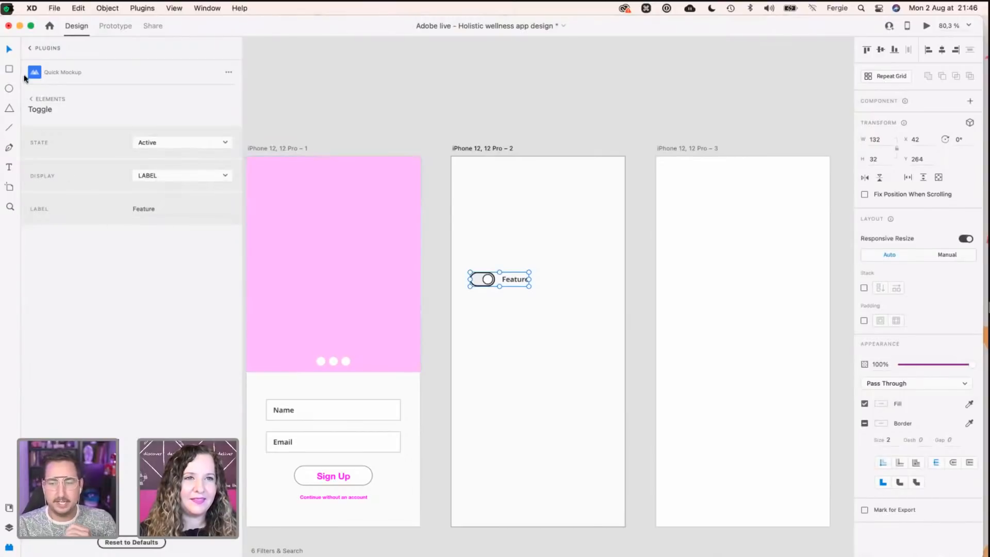
left_click(515, 294)
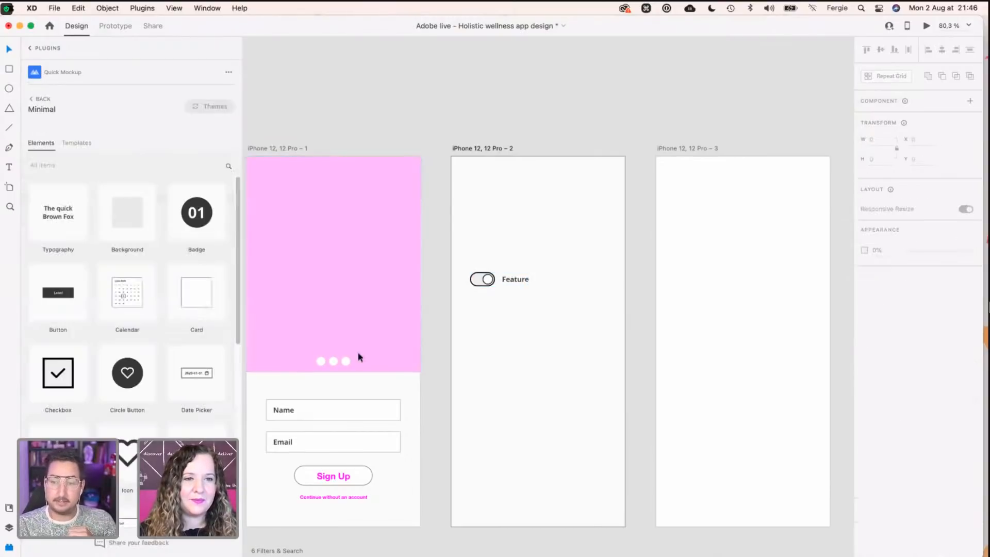
Step: Add a Checkbox element with Active state and LABEL display, and align it directly below the toggle
scroll(144, 382, "down", 3)
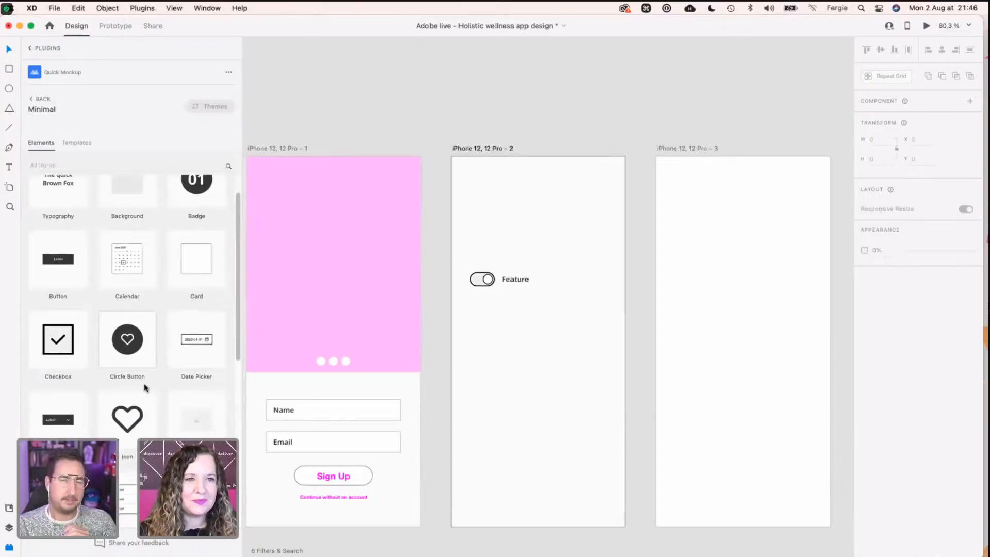
left_click(66, 309)
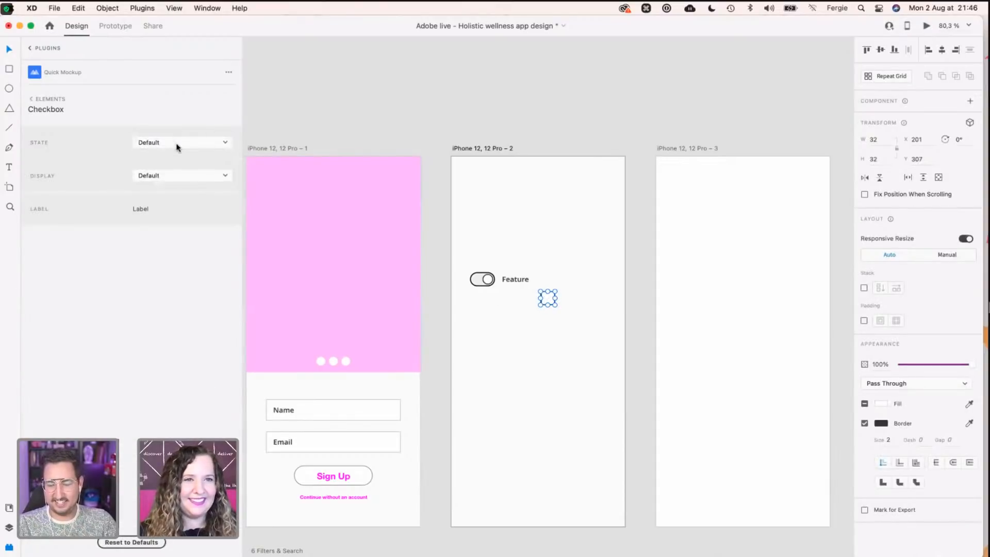
left_click(177, 145)
left_click(172, 157)
left_click(170, 175)
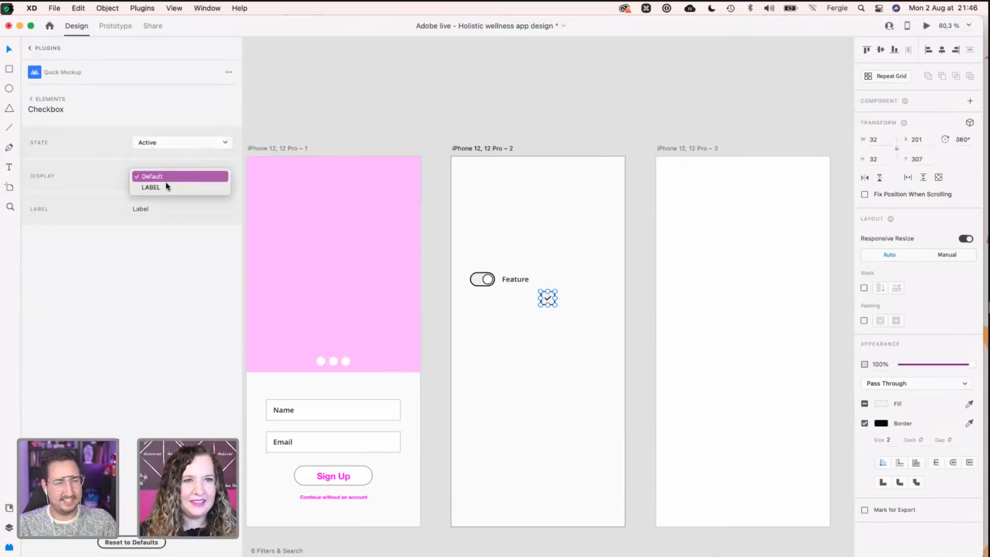
left_click(166, 188)
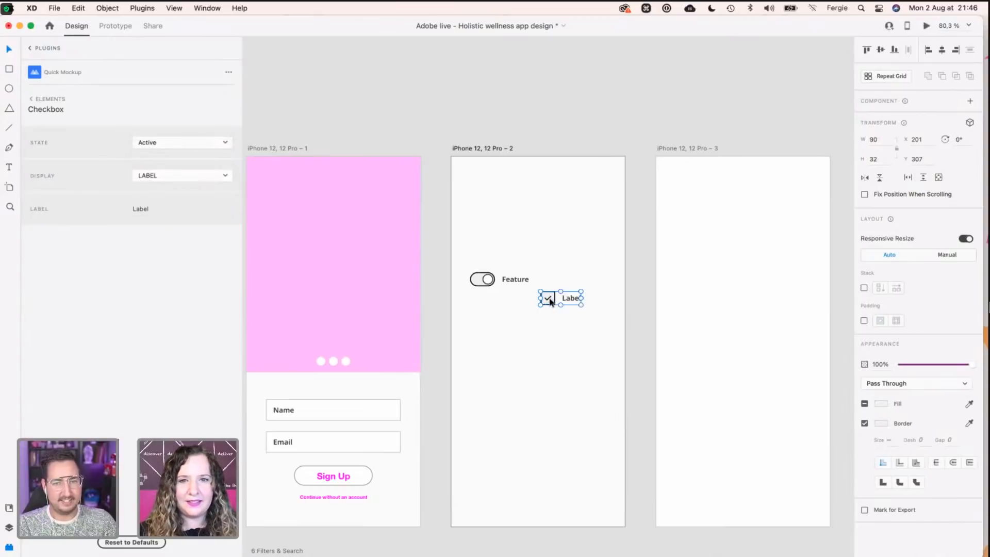
left_click_drag(550, 299, 479, 304)
left_click(502, 336)
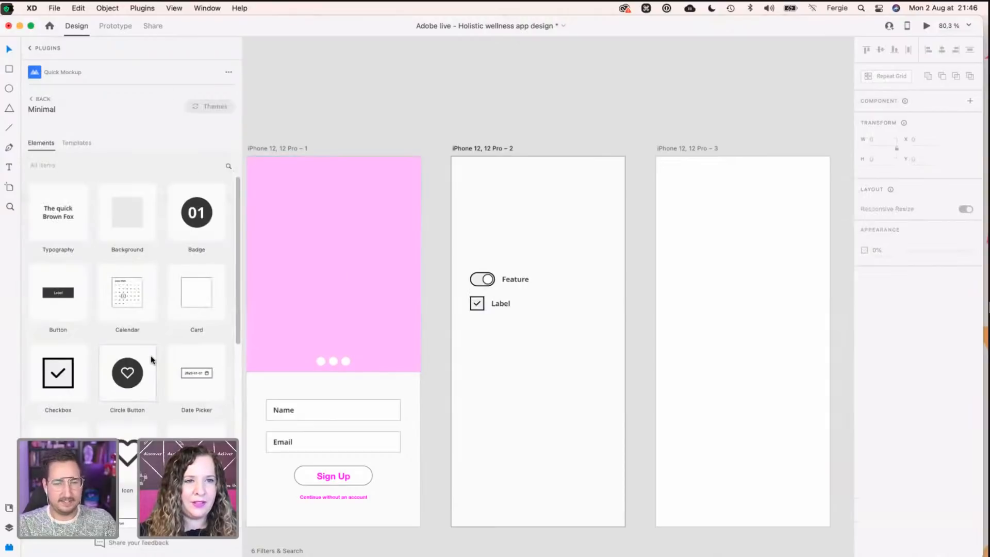
Step: Add an Input element to the second artboard and place it above the toggle, aligned with its left edge
scroll(152, 360, "down", 5)
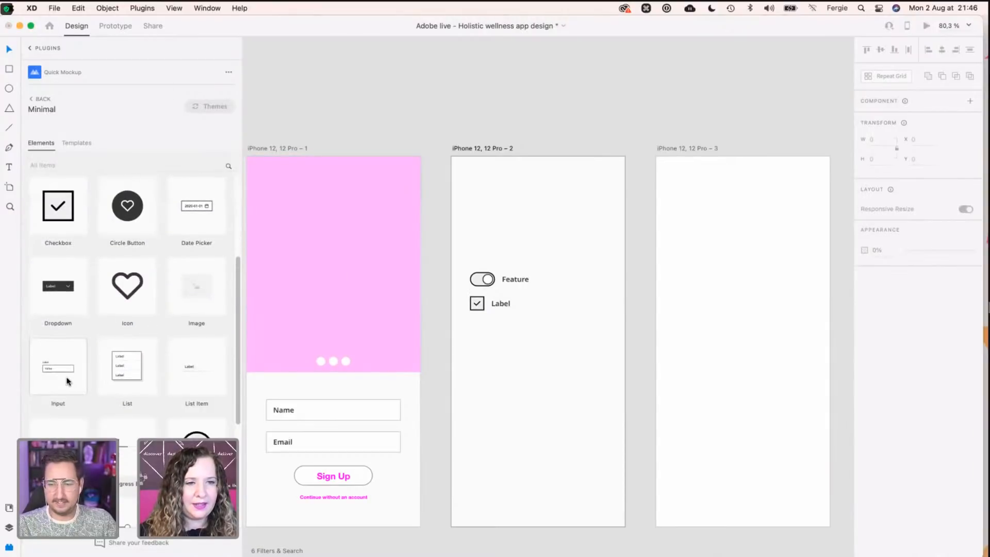
left_click(67, 381)
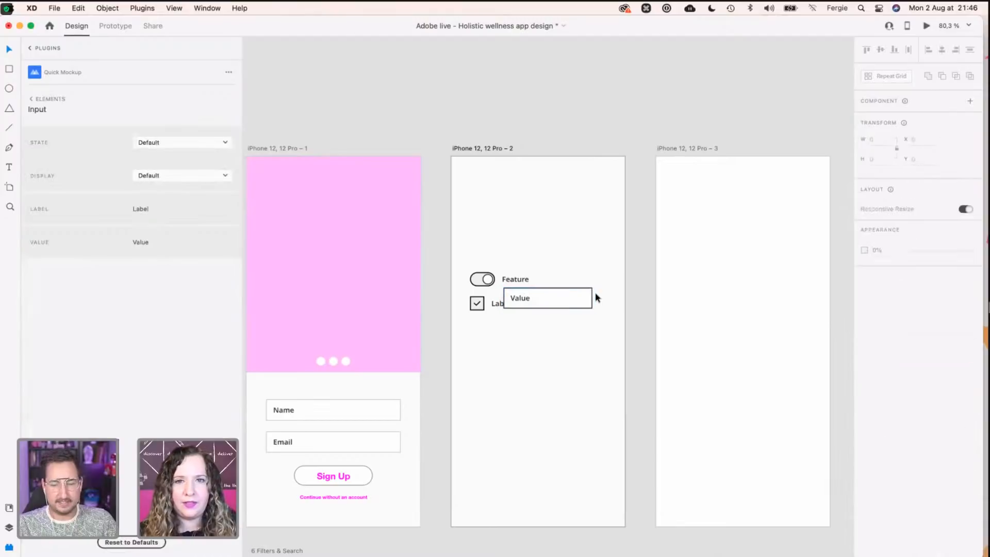
left_click_drag(548, 300, 515, 216)
double_click(490, 215)
left_click(524, 187)
Step: Set the new input field's text to "What should we call you?" and widen its box to fit the question
left_click(487, 214)
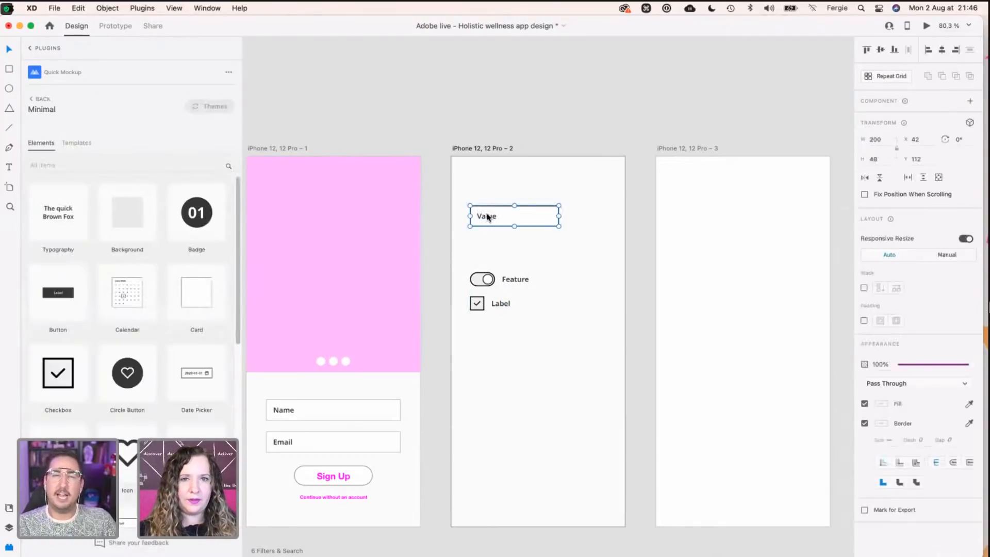
double_click(487, 215)
type("What ")
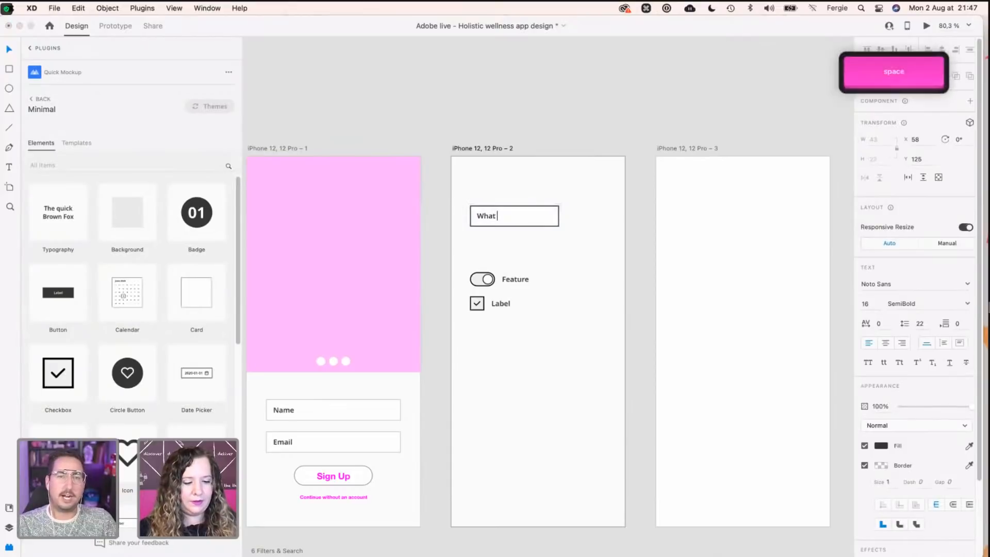
type("shou")
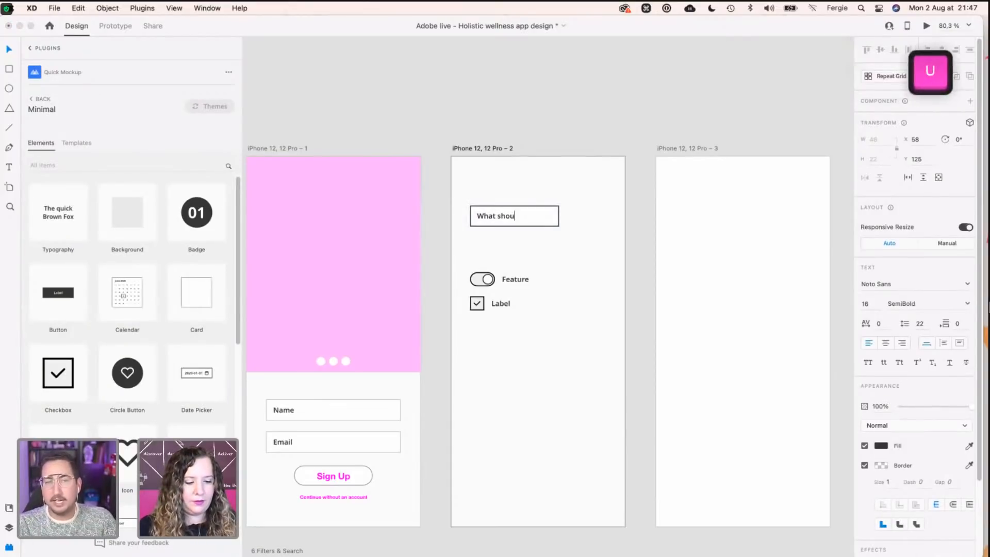
type("ld we call you?")
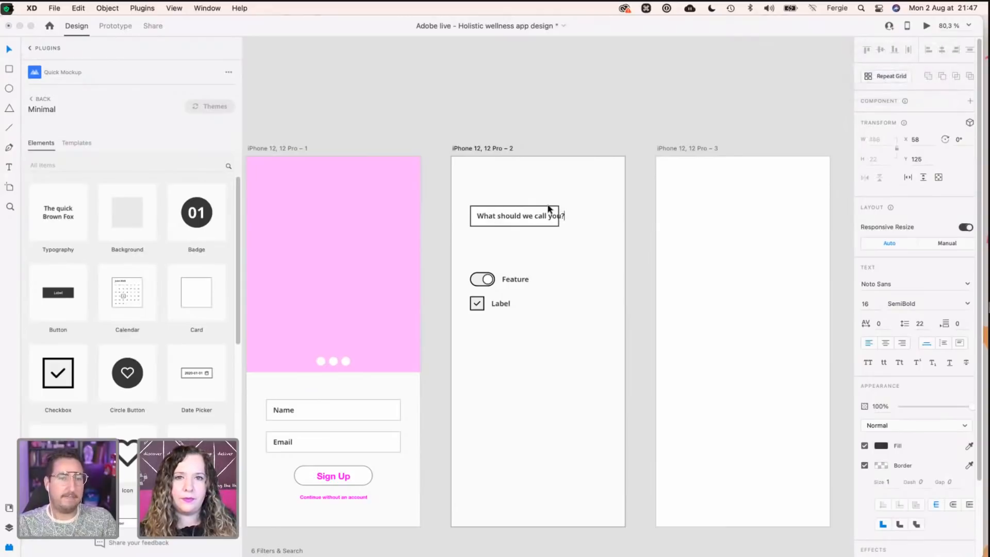
key("Escape")
left_click_drag(562, 215, 599, 219)
left_click(494, 267)
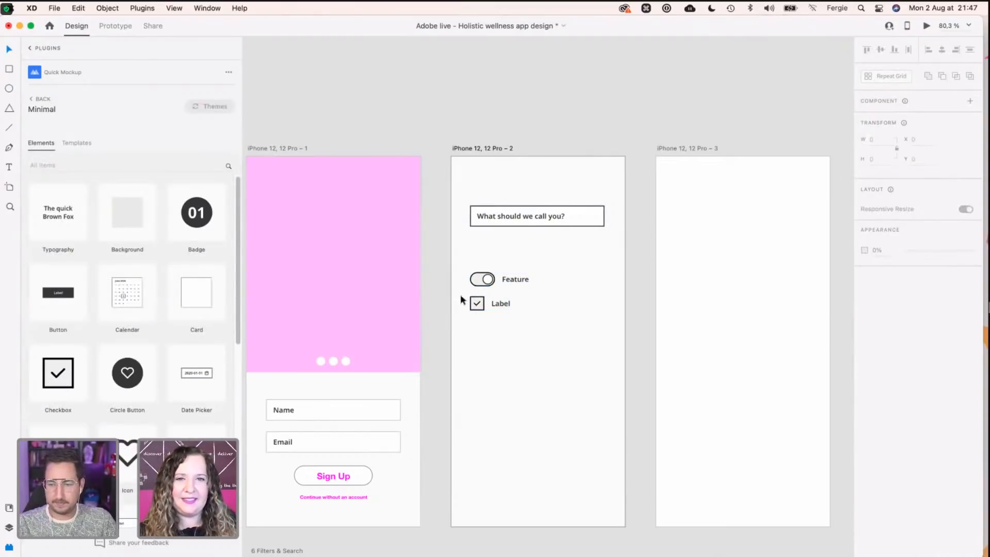
Step: Change the toggle's label text to "Reminder notifications"
left_click(509, 279)
key("Return")
key("Return")
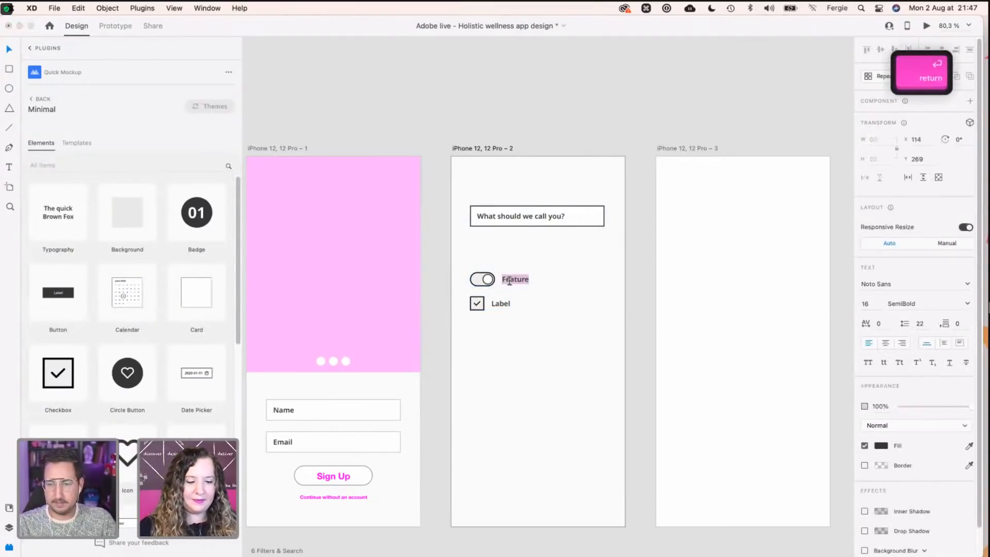
type("Reminde")
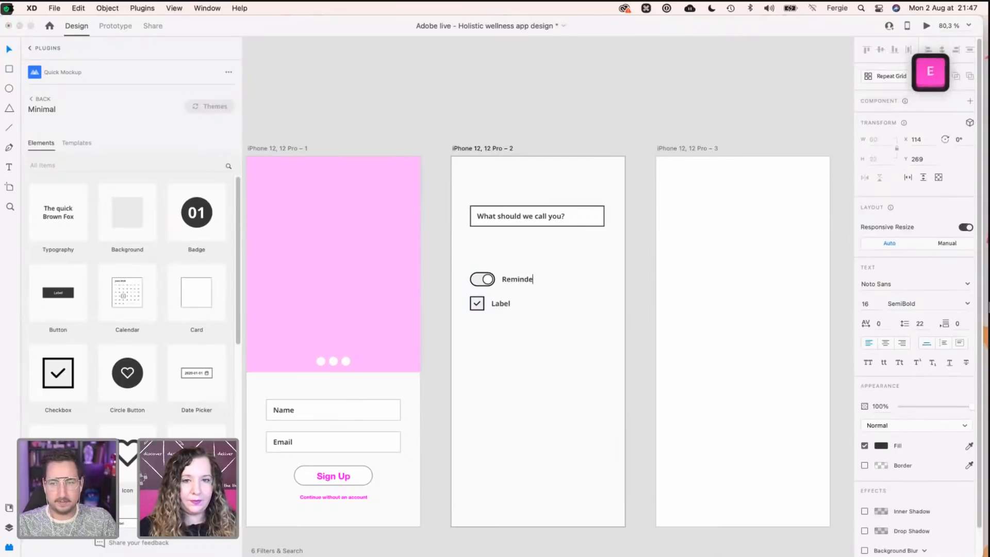
type("r notifications")
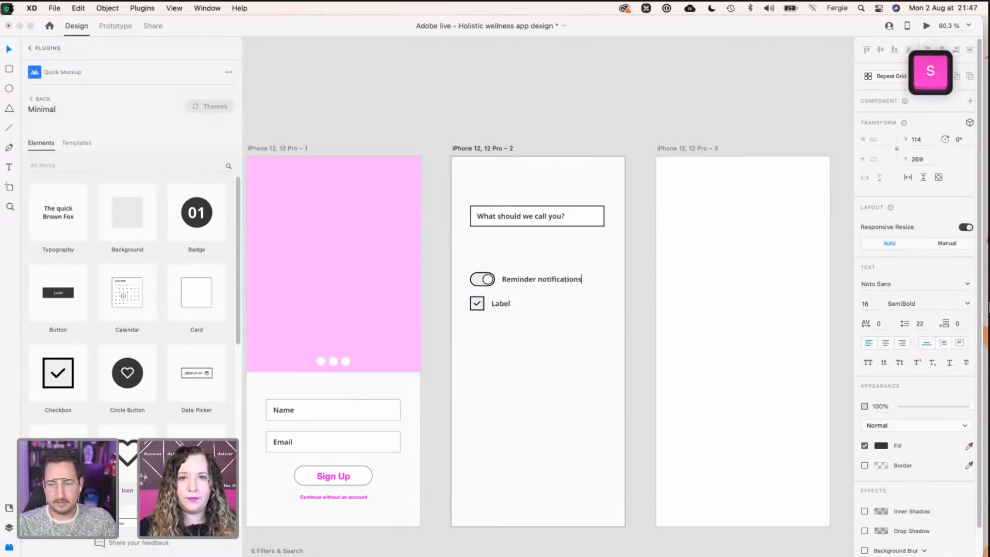
Step: Reword the toggle's label as "Daily reminders / prompts" and undo the label's accidental shift
double_click(512, 276)
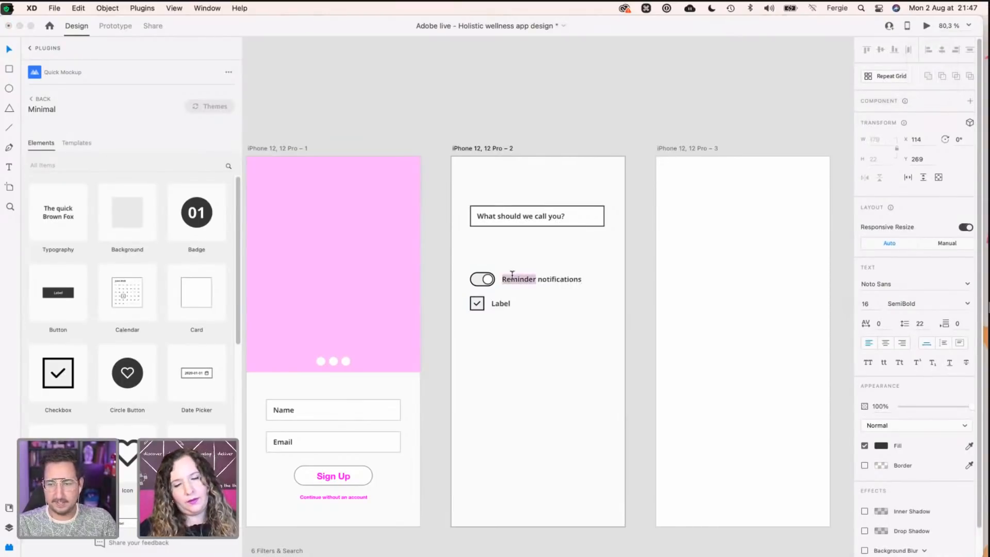
type("Dail")
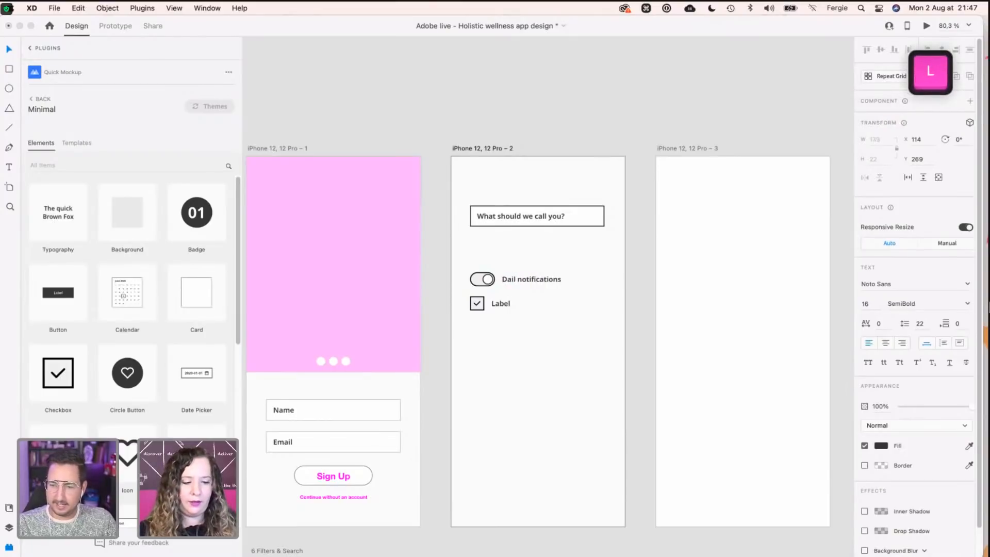
type("y")
key("shift+super+Right")
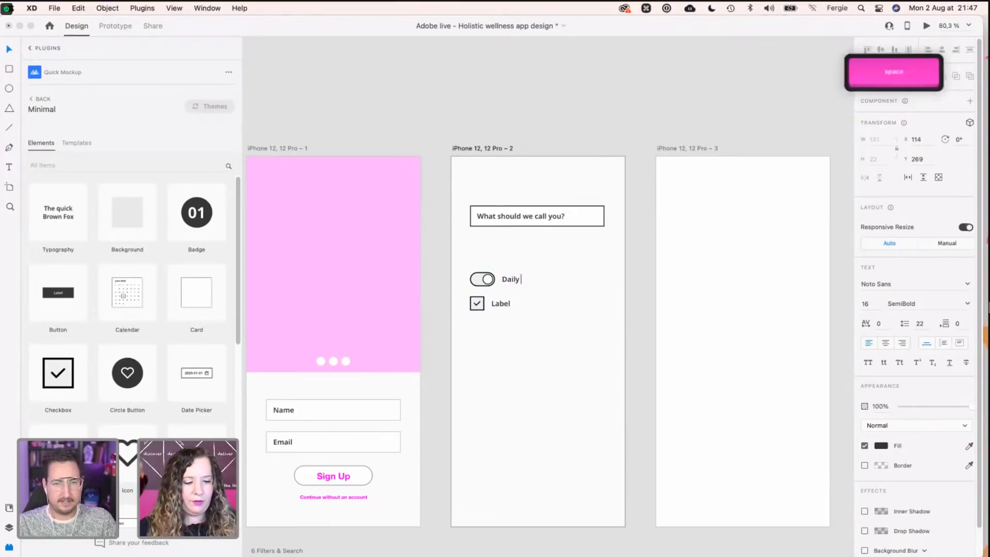
type("reminders / prompts")
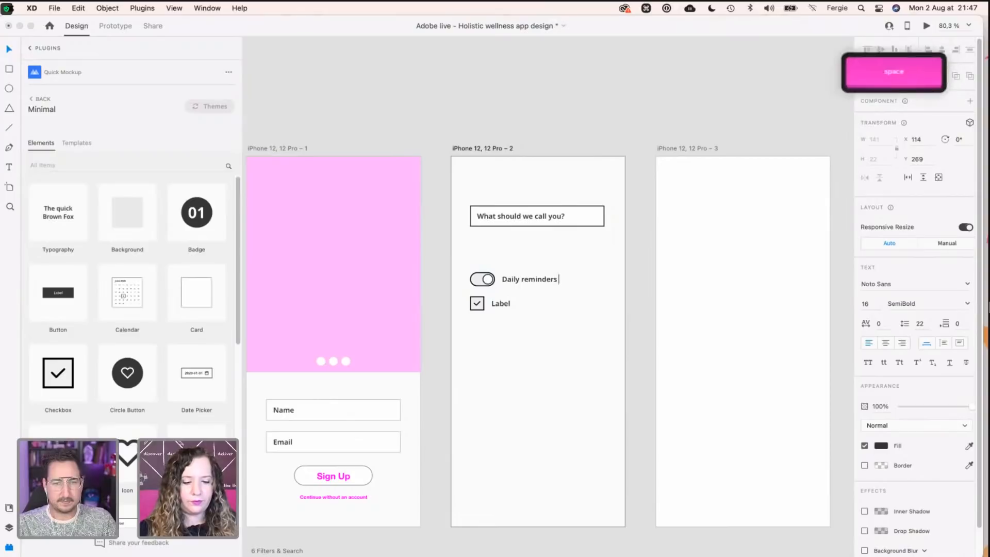
key("Escape")
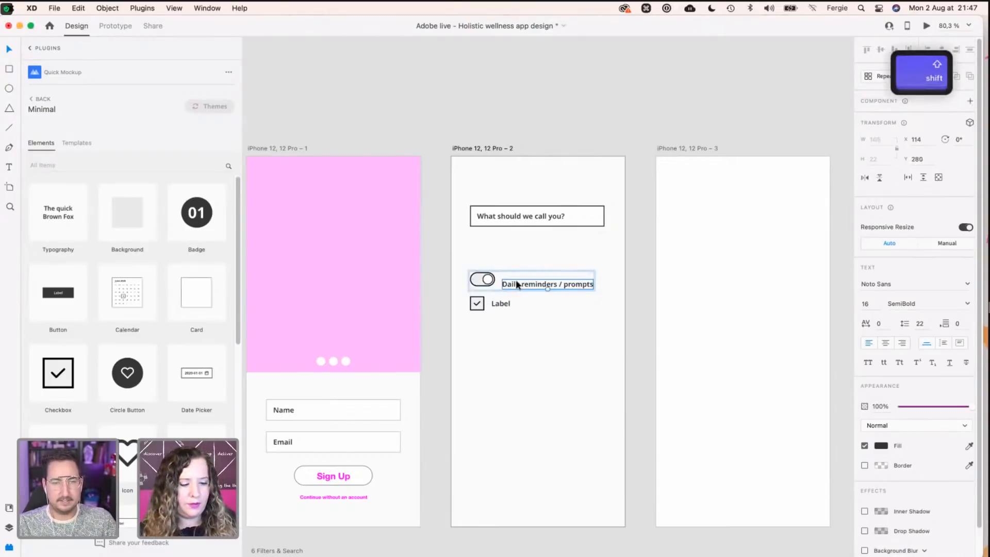
key("super+z")
Step: Move the "Daily reminders / prompts" toggle straight down to the lower part of the second artboard
left_click_drag(524, 283, 519, 440)
left_click(514, 335)
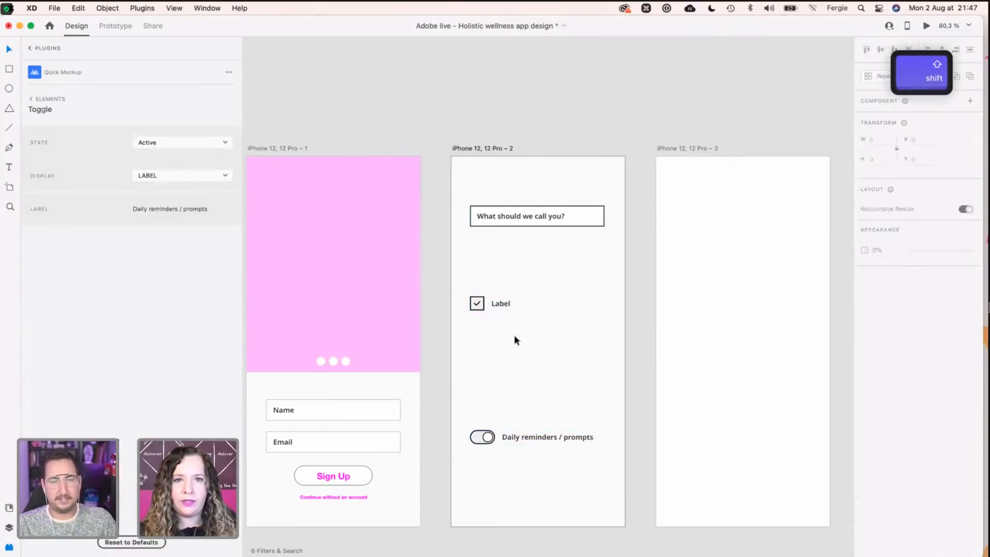
left_click(477, 303, "shift")
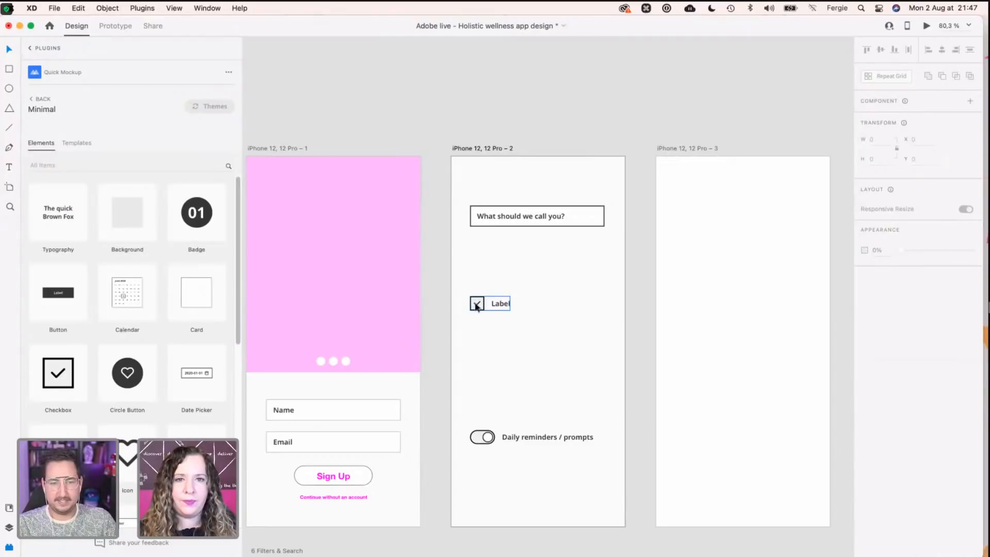
left_click_drag(476, 309, 477, 395)
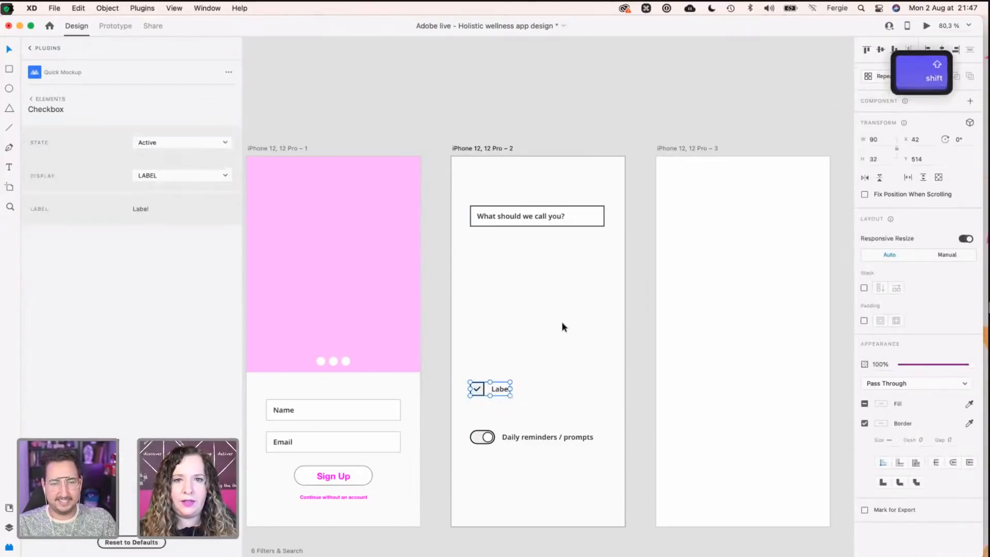
key("ctrl+z")
Step: Move the checkbox up beneath the name question, repeat it as a column of seven with Repeat Grid, and tighten its spacing to the question
left_click_drag(481, 307, 487, 277)
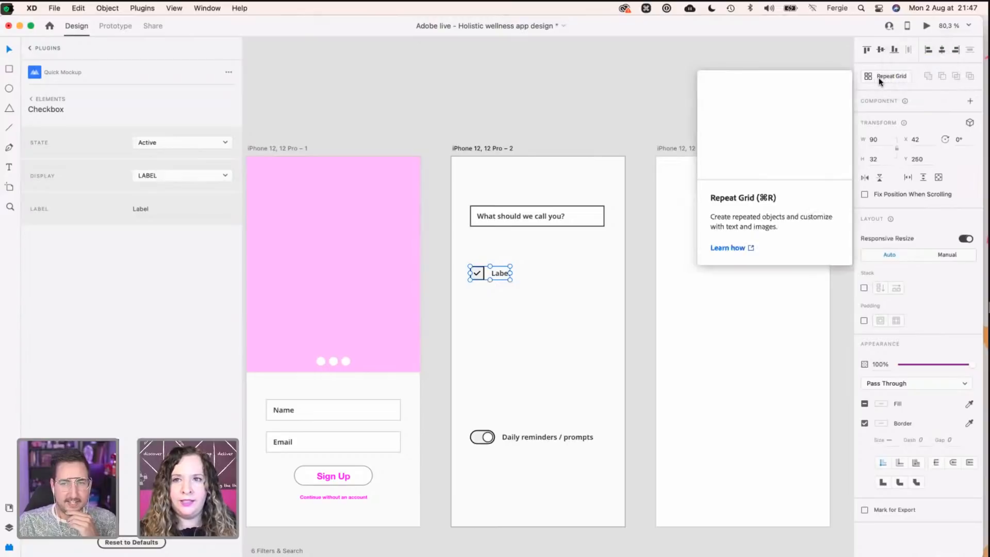
left_click(877, 77)
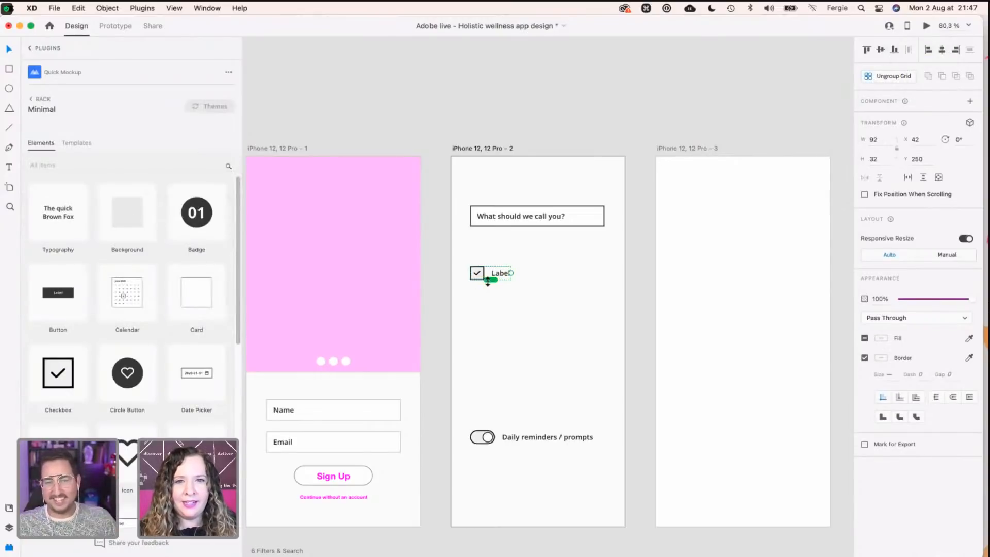
left_click_drag(490, 279, 474, 418)
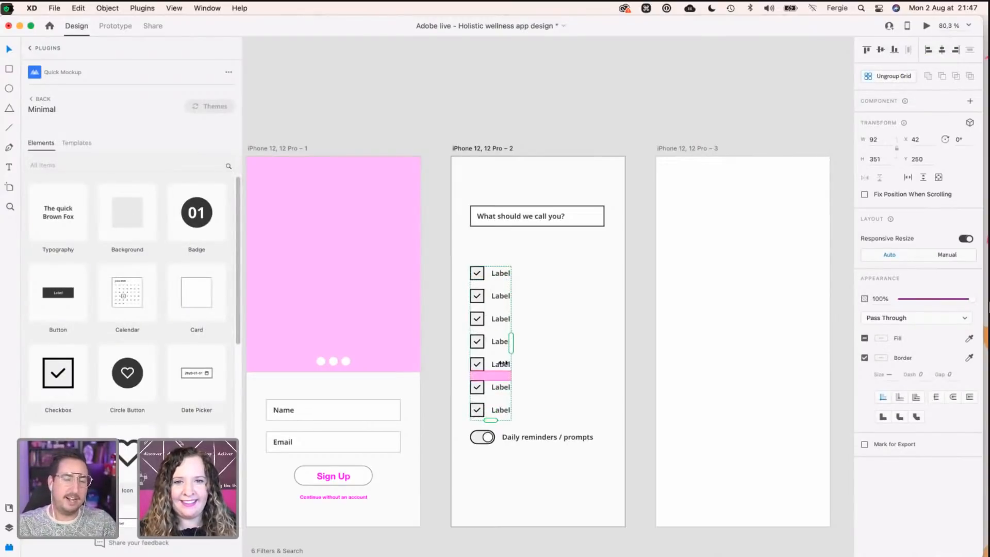
left_click_drag(511, 342, 515, 342)
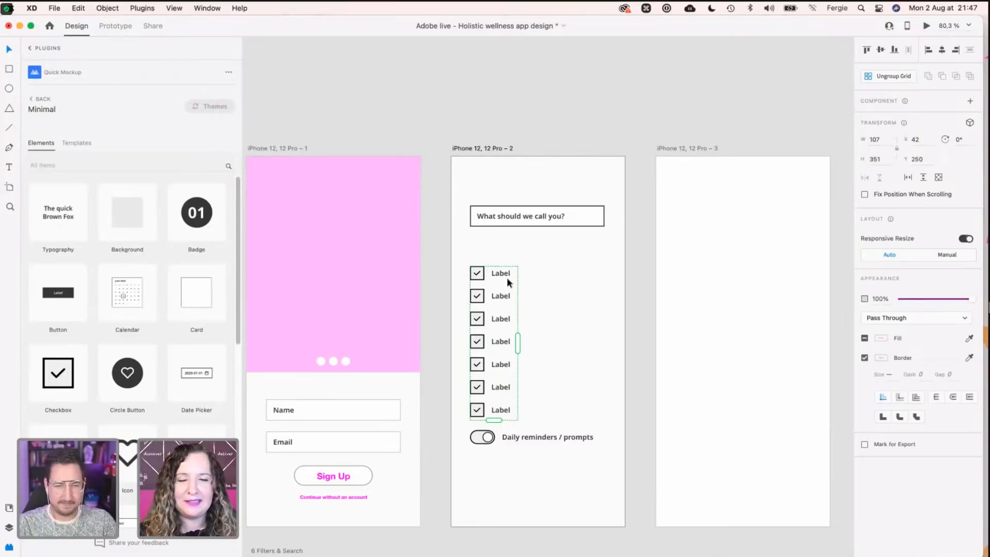
left_click_drag(477, 277, 494, 263)
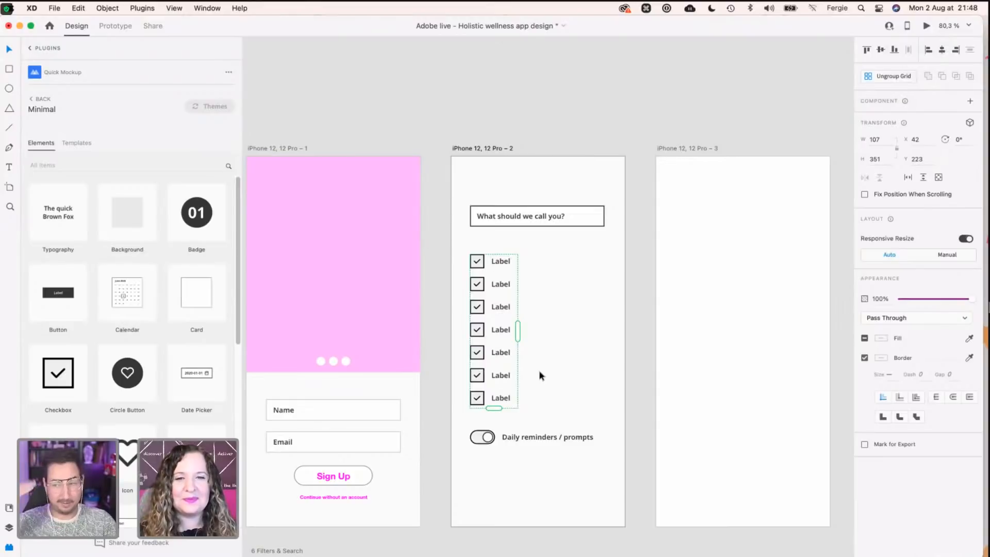
Step: Add a Quick Mockup dropdown on the second artboard, left-aligned with the checkboxes, just above the daily reminders toggle
scroll(181, 403, "down", 1)
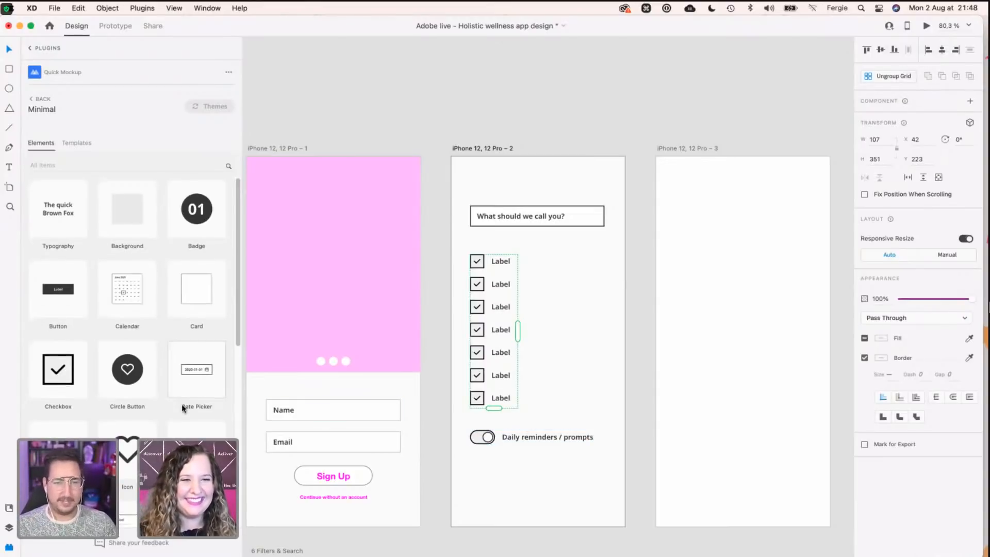
scroll(181, 404, "down", 3)
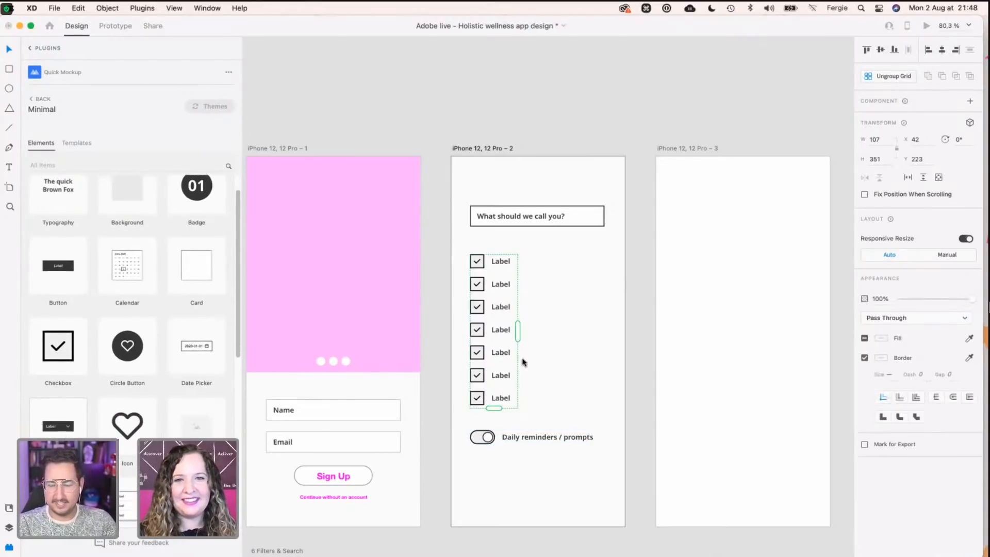
left_click_drag(522, 358, 515, 407)
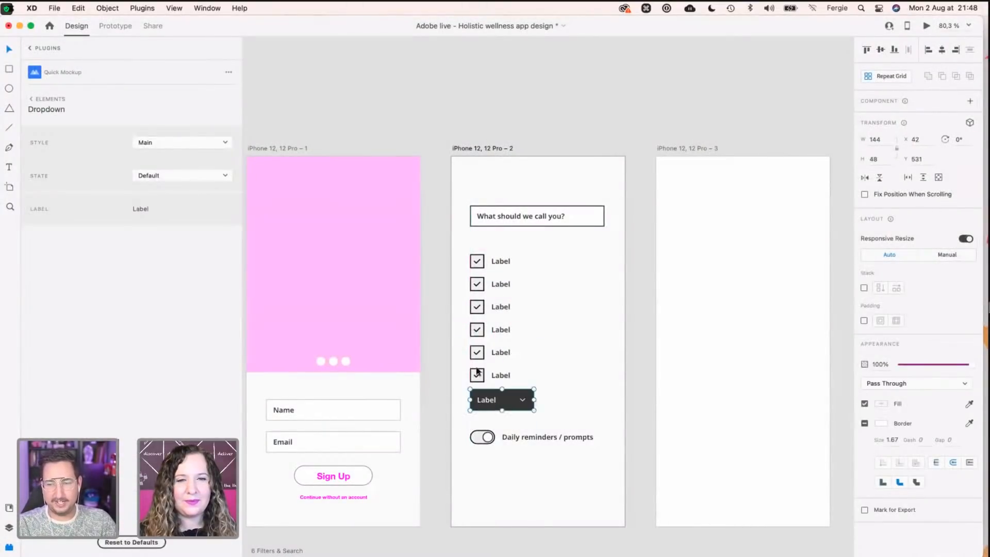
Step: Reshape the checkbox repeat grid into two columns of five rows, with a column gap of about 51
left_click(514, 353)
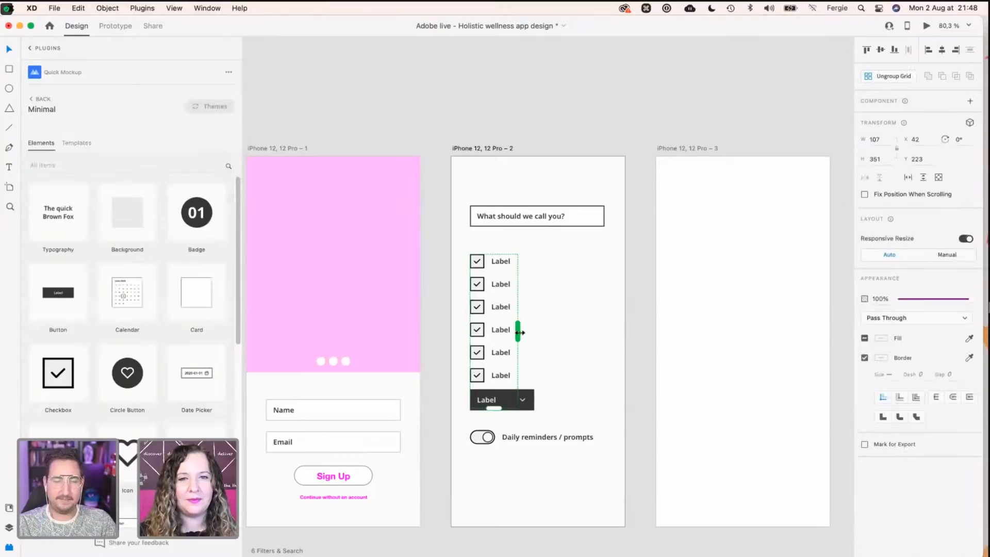
left_click_drag(520, 332, 568, 332)
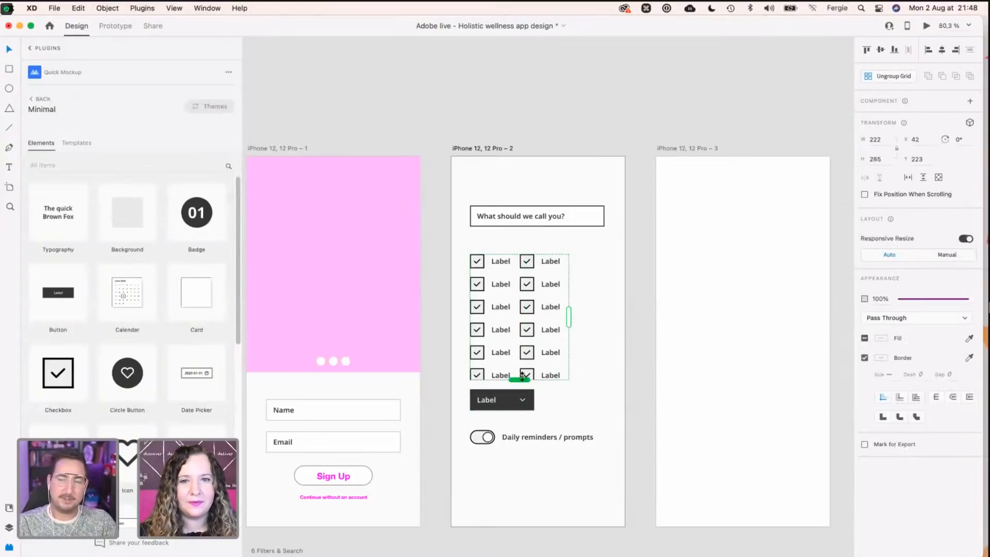
left_click_drag(522, 376, 525, 350)
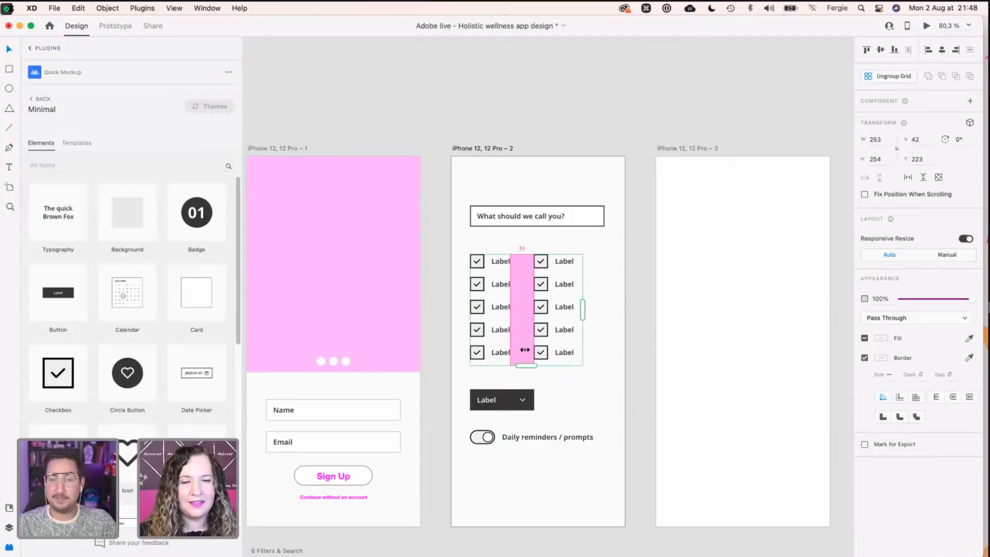
left_click_drag(490, 467, 497, 209)
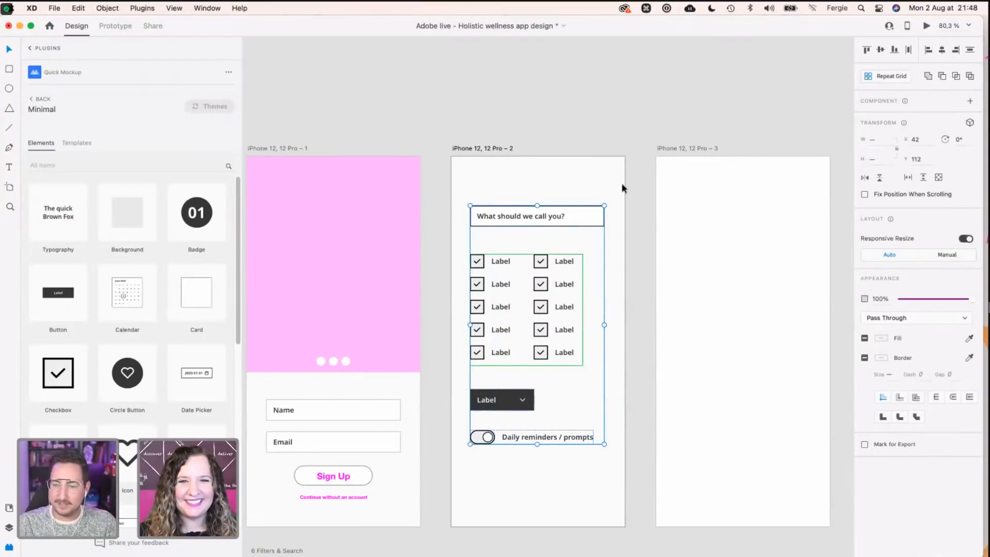
left_click_drag(562, 190, 465, 443)
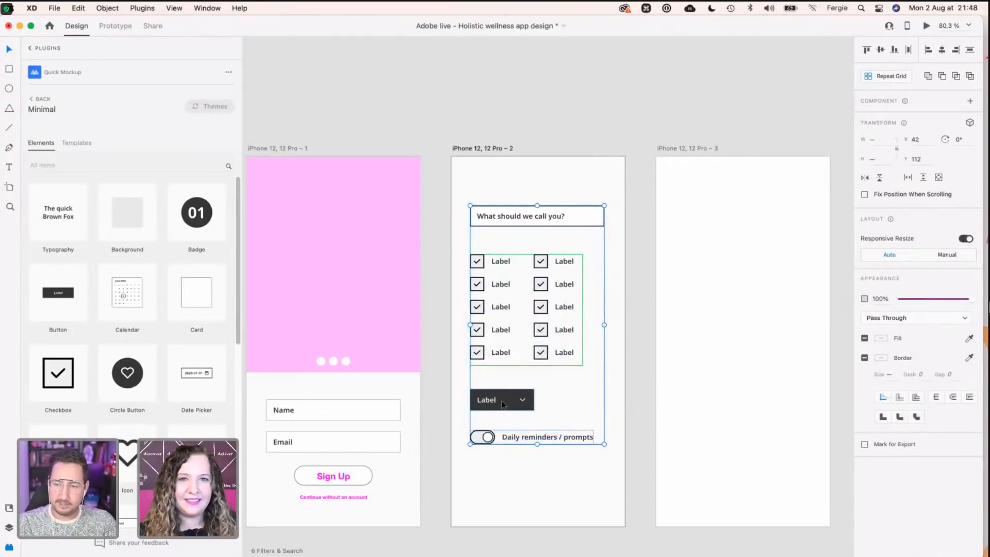
left_click(524, 472)
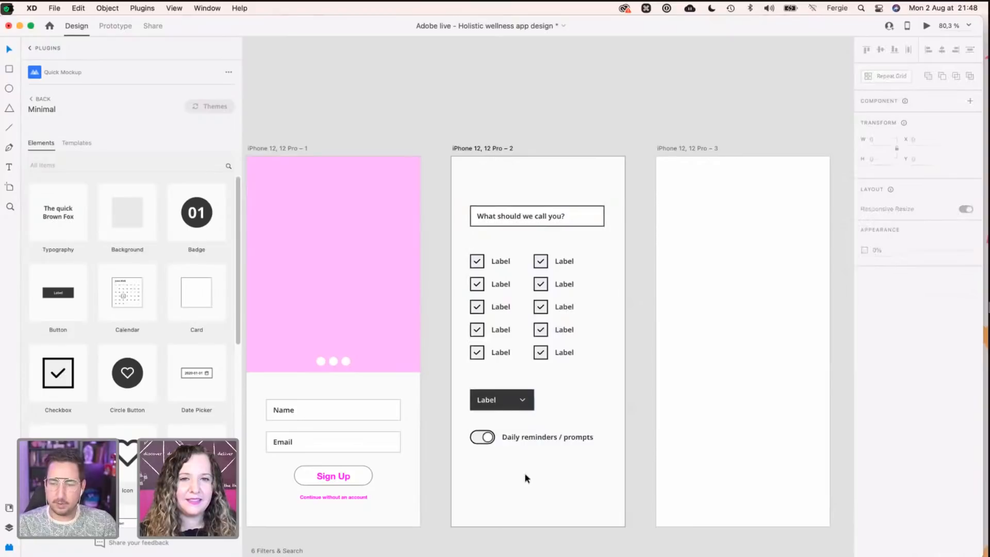
key("space")
left_click_drag(525, 473, 563, 466)
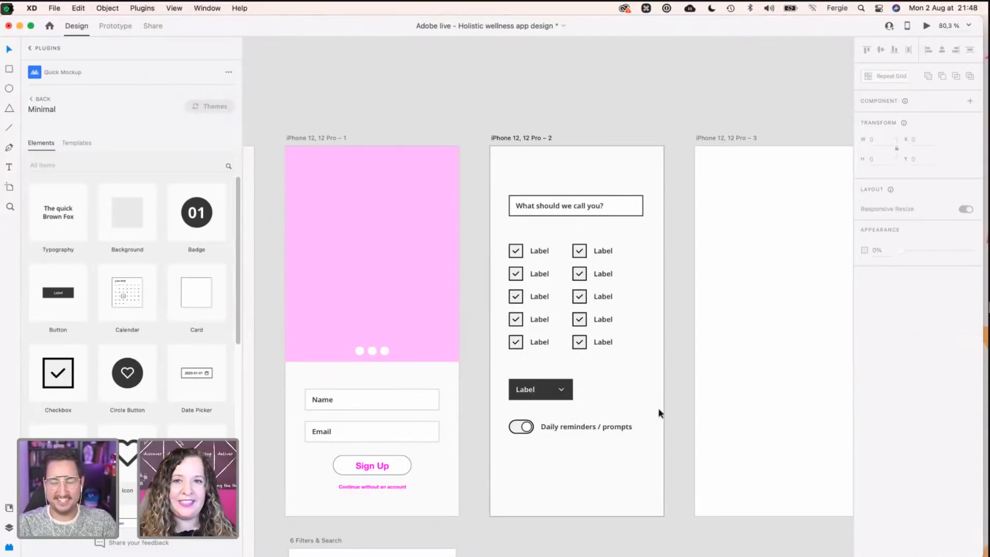
scroll(596, 484, "down", 2)
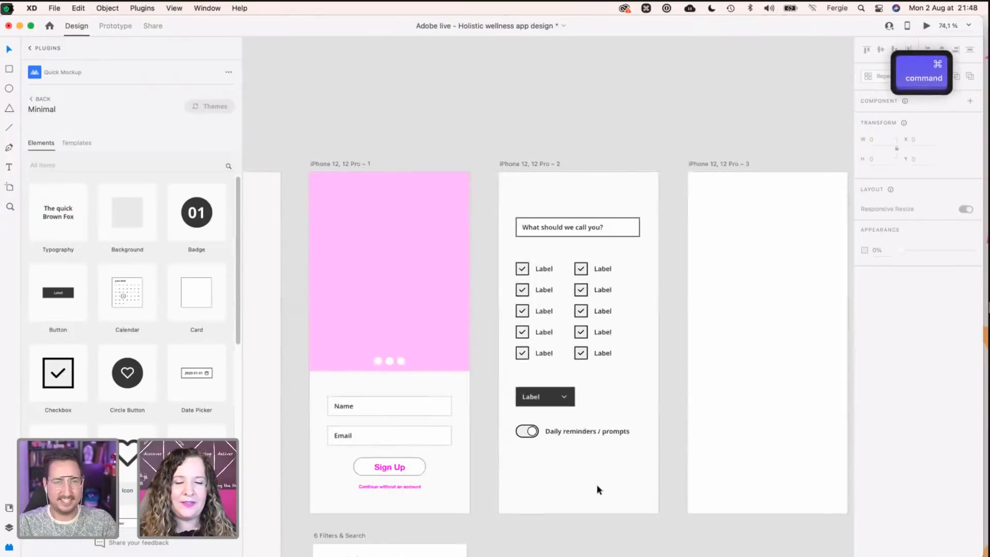
key("space")
left_click_drag(601, 495, 554, 456)
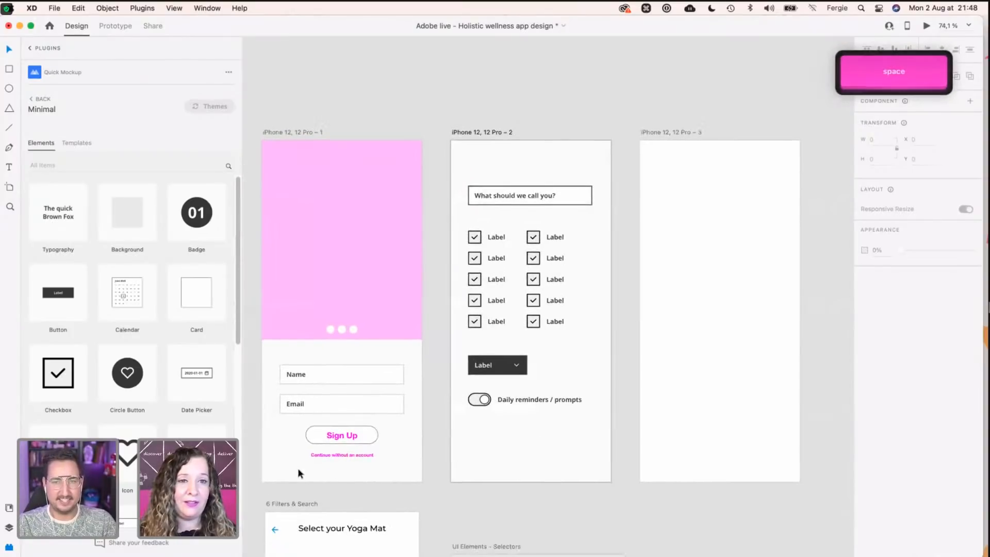
Step: Narrow the Quick Mockup plugin panel to give the artboards more room
left_click_drag(243, 466, 181, 467)
key("space")
left_click_drag(419, 107, 432, 106)
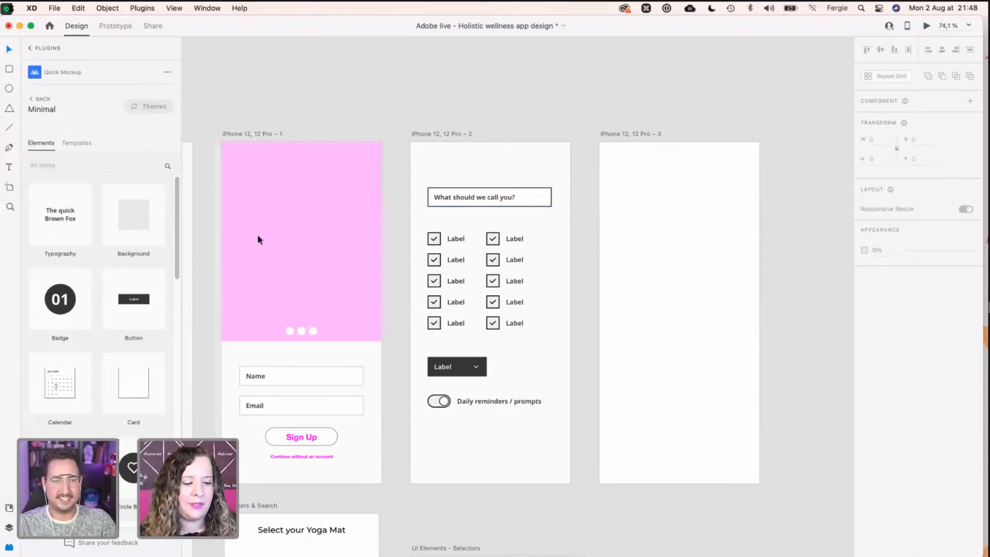
Step: Switch to Chrome and go back from the ClassPass reviews to the top of its App Store page
key("ctrl+Right")
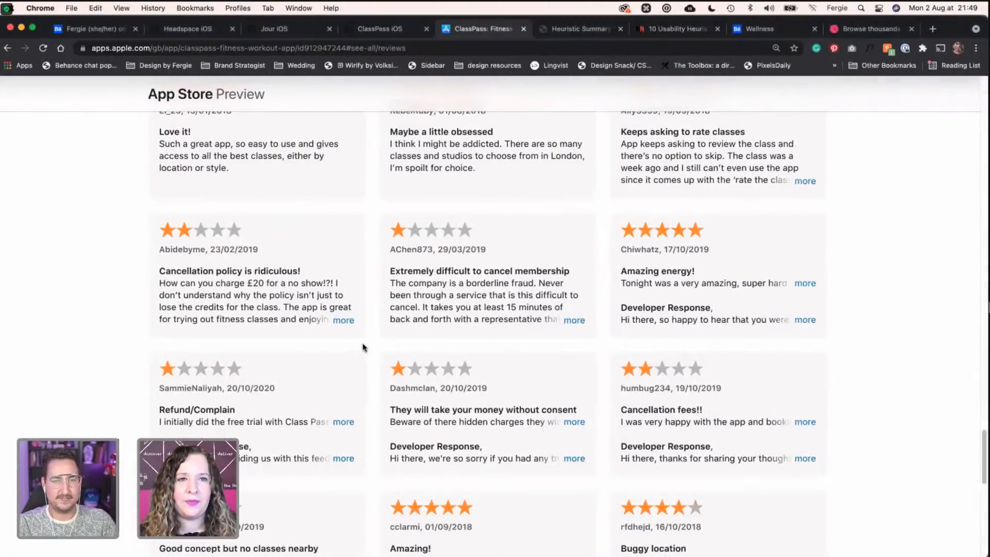
scroll(365, 347, "up", 6)
scroll(365, 348, "up", 7)
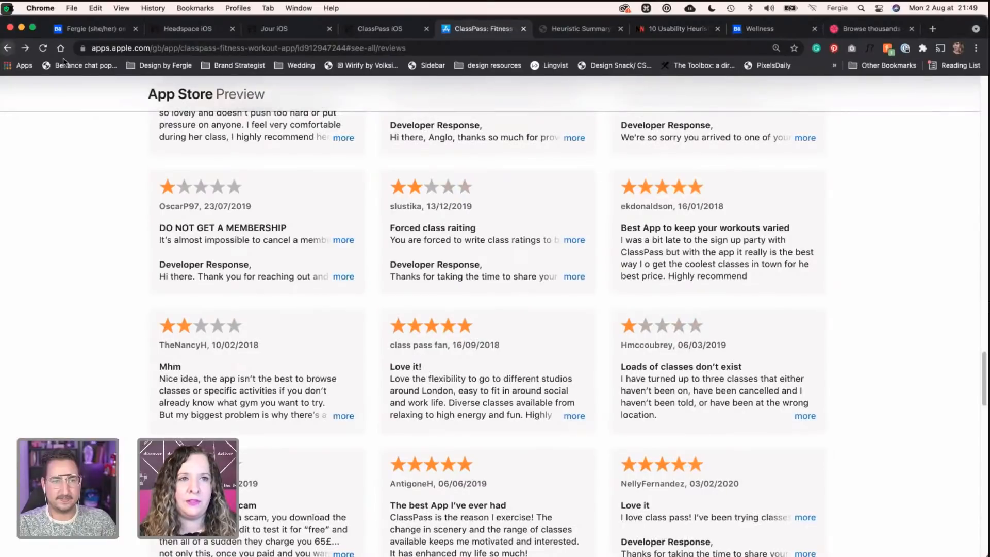
left_click(8, 47)
scroll(412, 413, "up", 5)
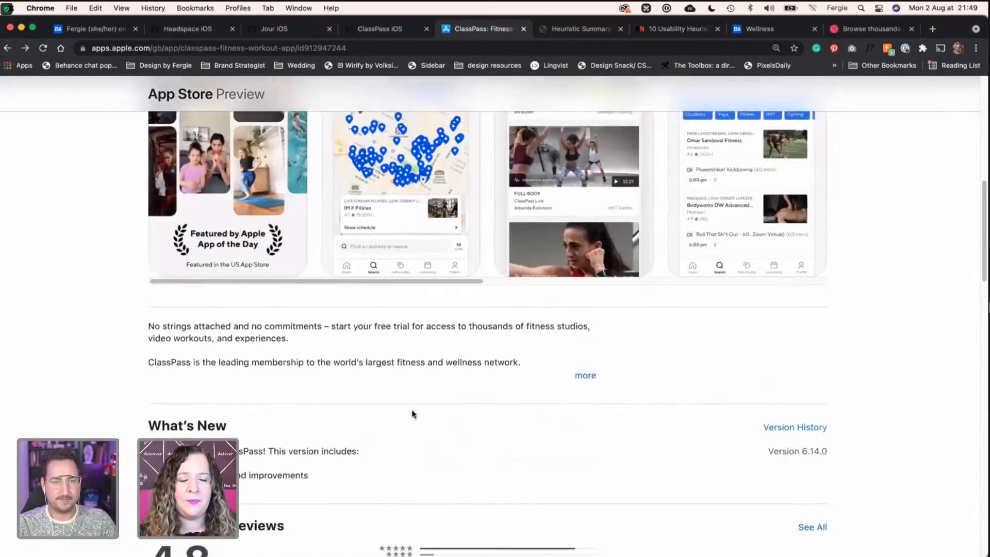
scroll(412, 413, "up", 6)
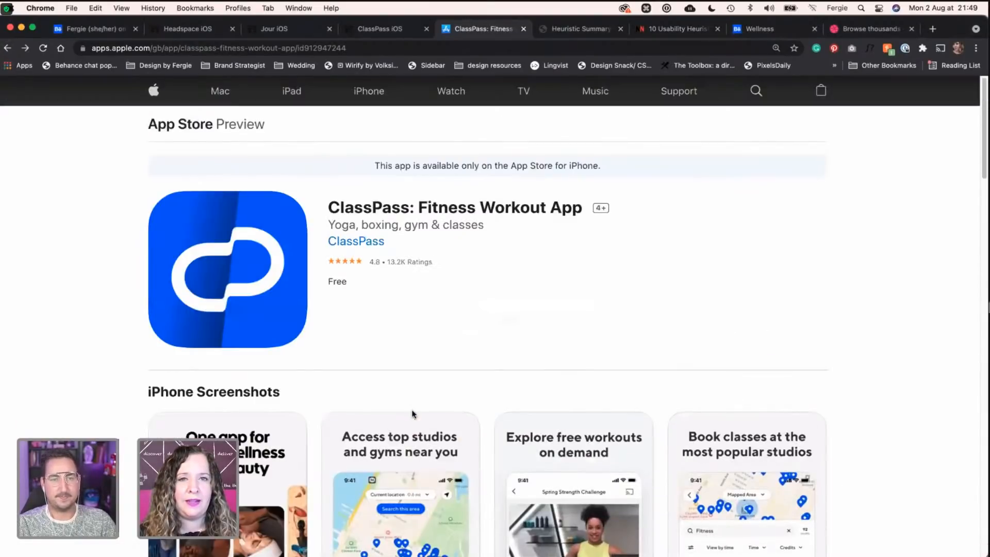
Step: Open the Headspace iOS page on Mobbin and examine its May 2021 splash and intro carousel screens
left_click(386, 32)
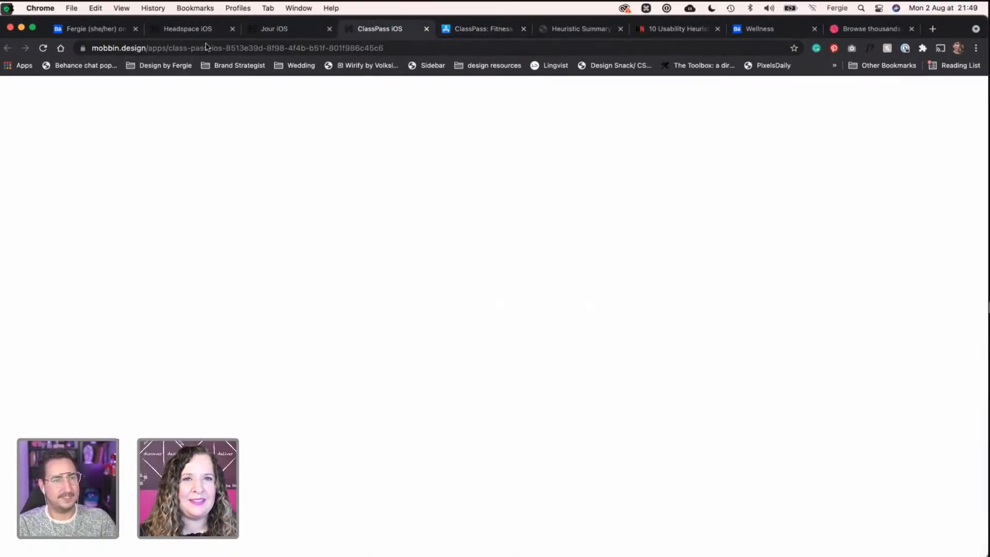
left_click(277, 34)
left_click(196, 32)
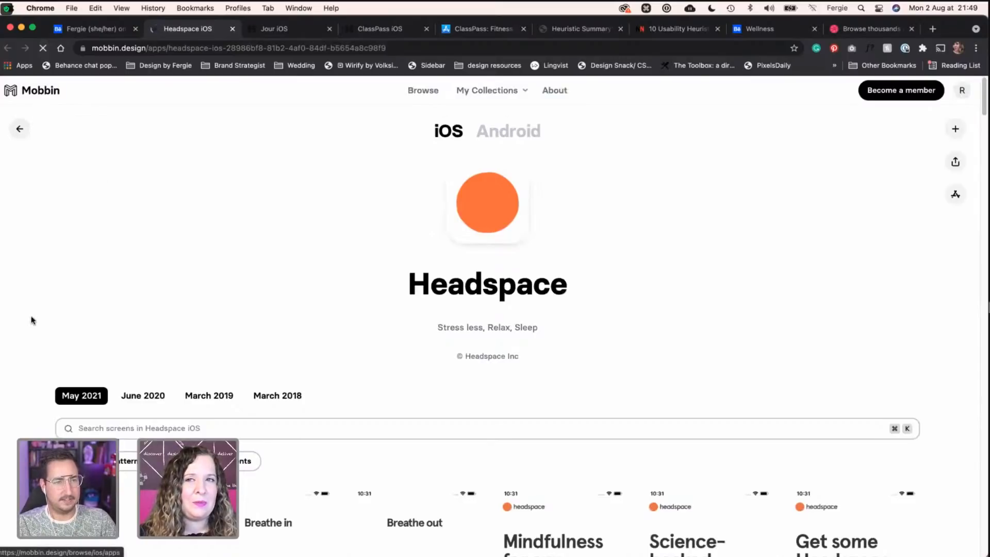
scroll(32, 320, "down", 10)
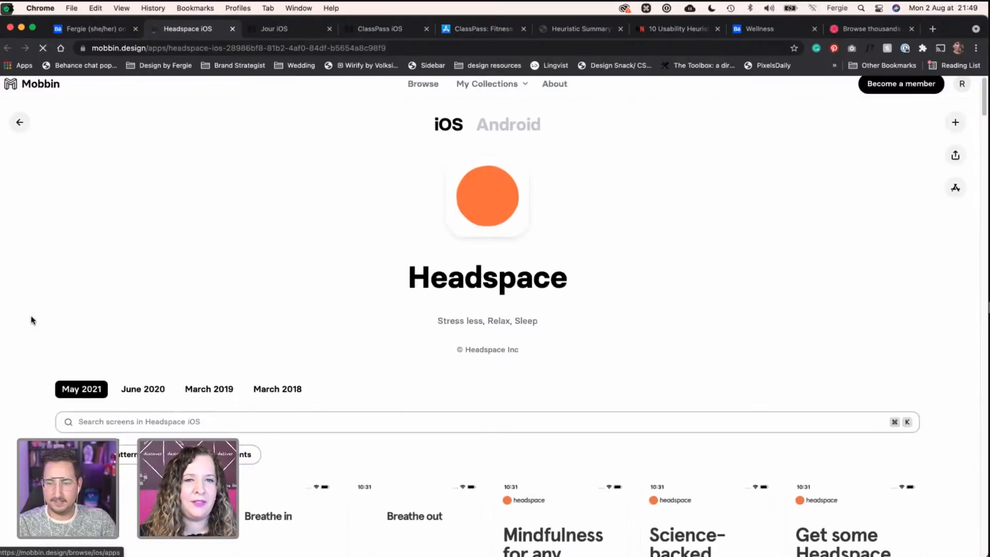
scroll(32, 320, "down", 5)
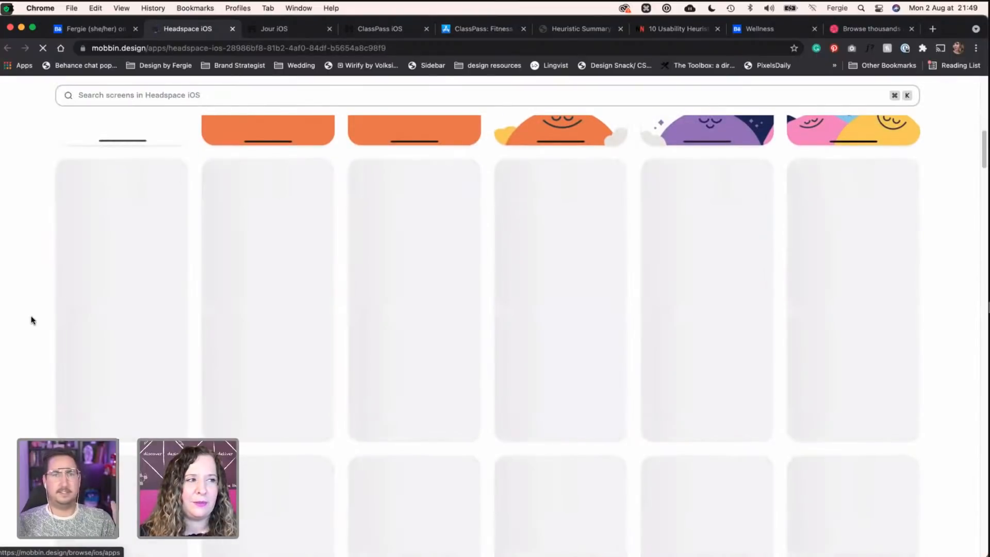
scroll(32, 320, "down", 1)
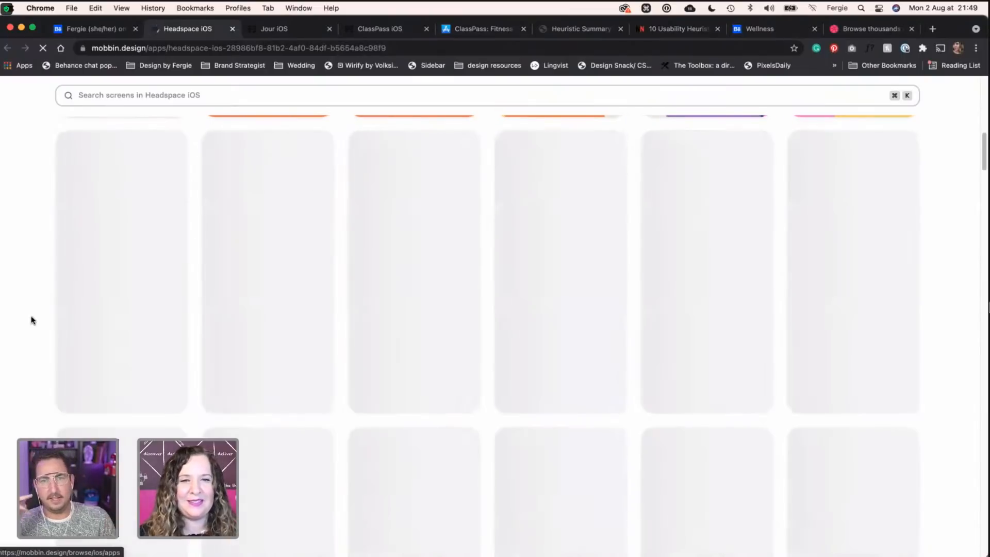
scroll(32, 320, "up", 8)
scroll(32, 320, "up", 1)
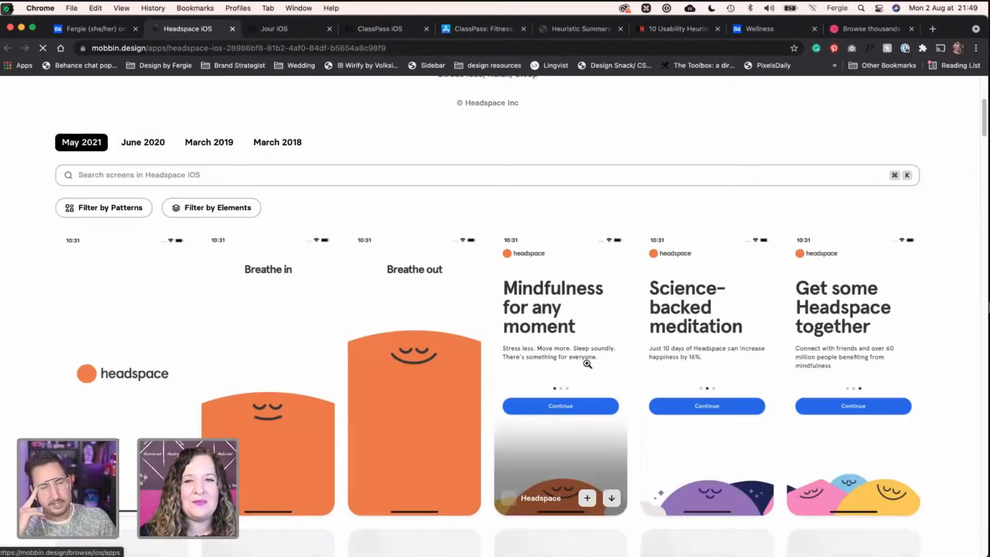
scroll(608, 485, "down", 1)
scroll(956, 331, "down", 1)
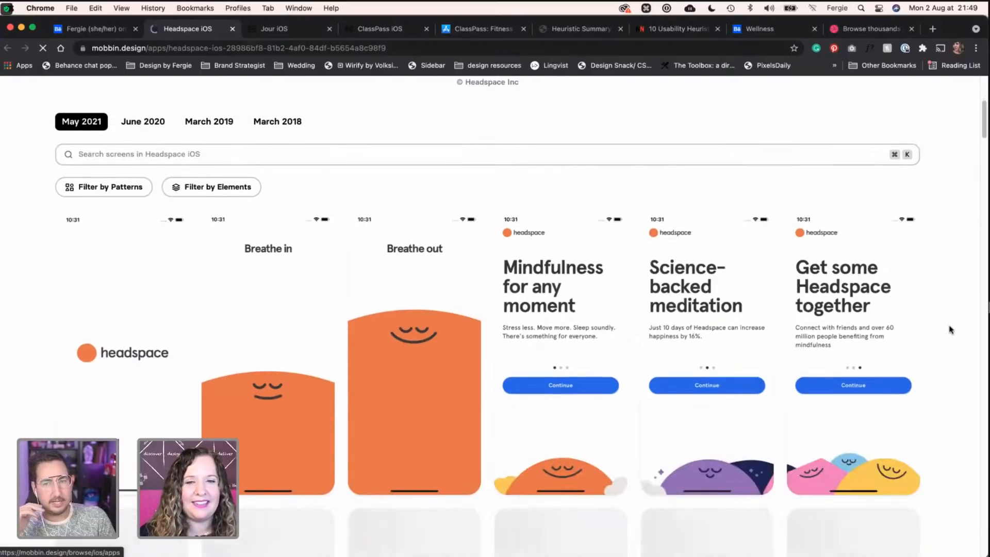
scroll(951, 329, "down", 4)
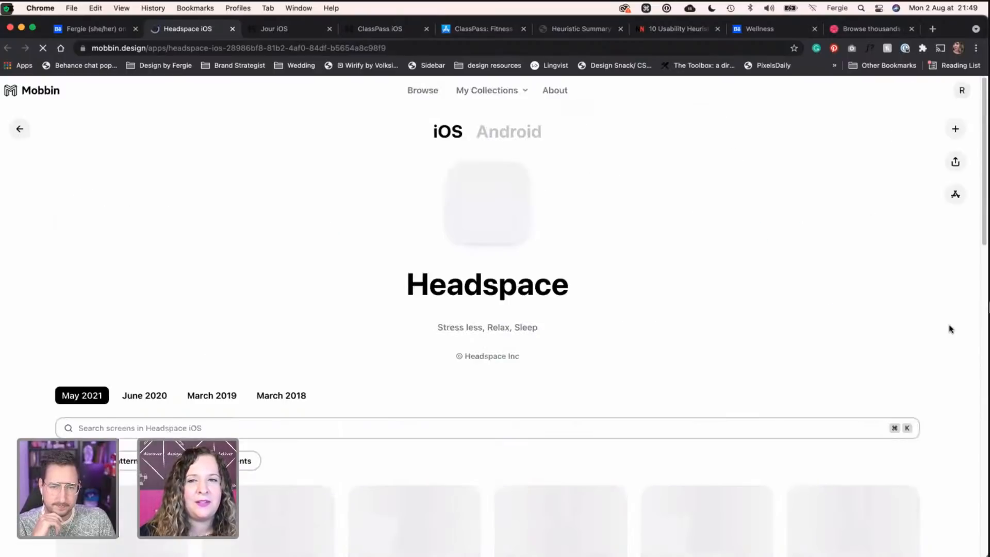
scroll(951, 329, "down", 5)
scroll(950, 328, "down", 2)
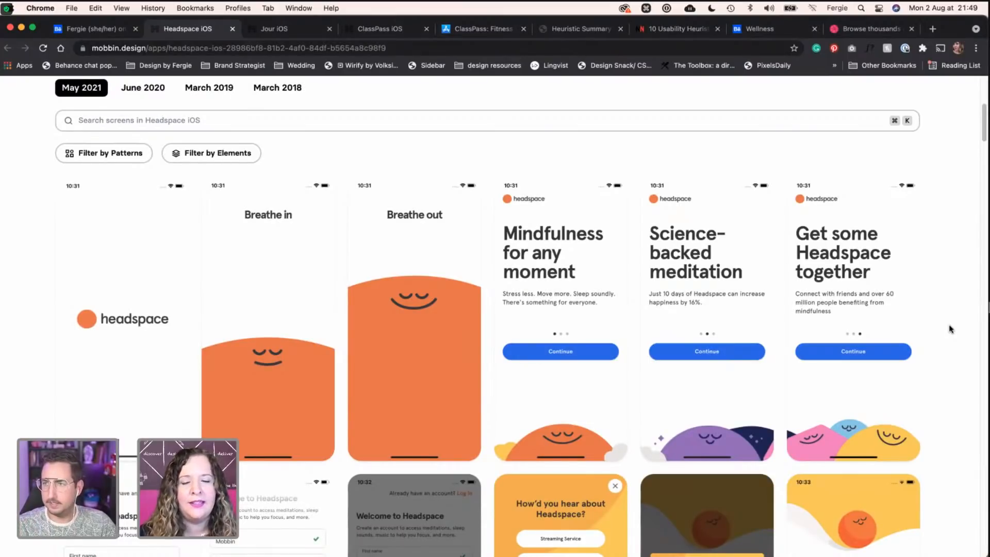
Step: Examine the rest of Headspace's May 2021 screens, from sign-up through meditation, sleep, move and focus to check-in and settings
scroll(951, 329, "down", 9)
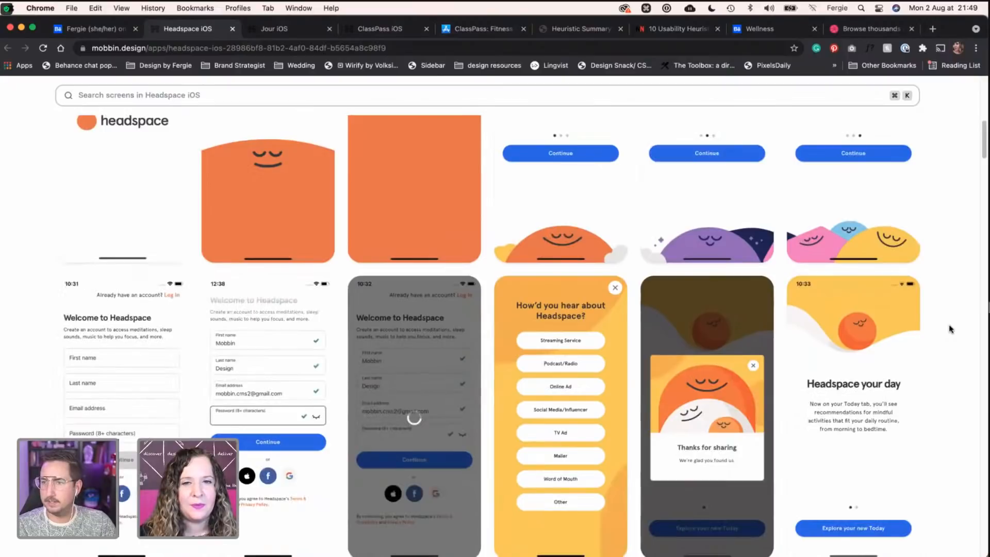
scroll(951, 329, "down", 12)
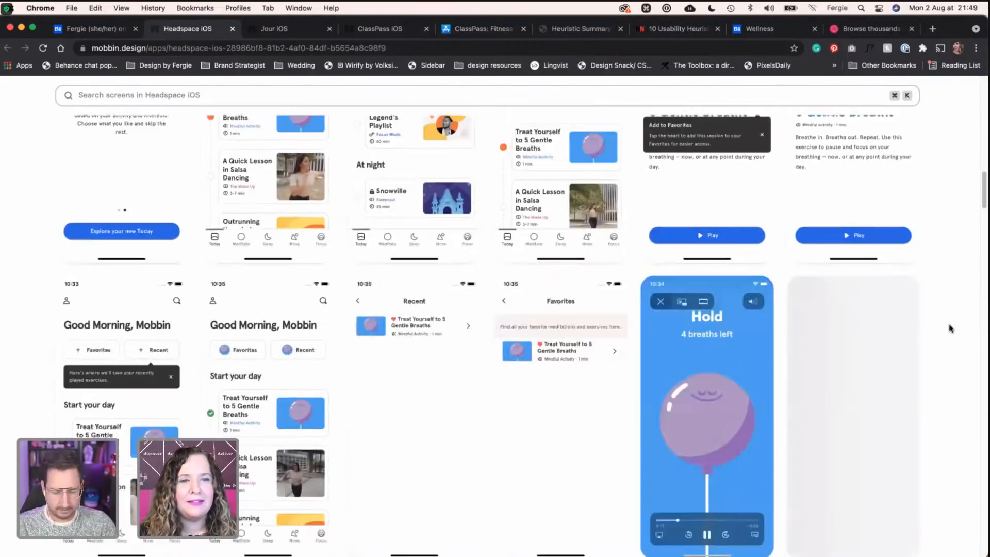
scroll(951, 328, "down", 8)
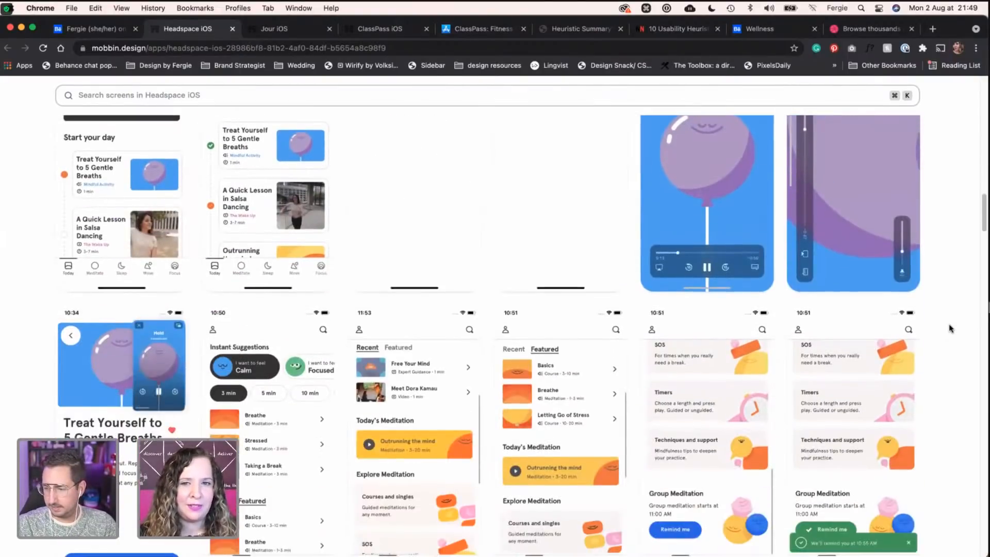
scroll(951, 328, "down", 5)
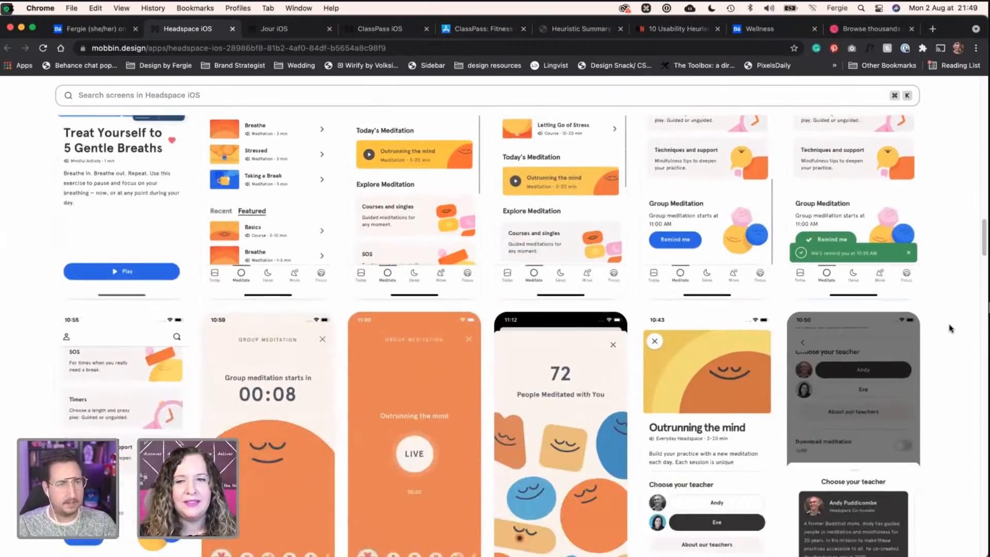
scroll(951, 329, "down", 6)
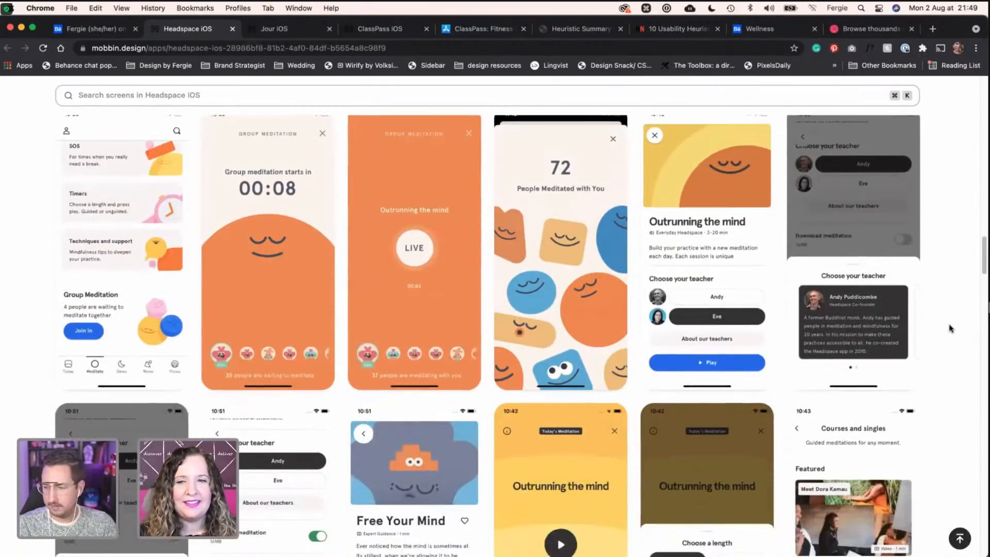
scroll(950, 329, "down", 13)
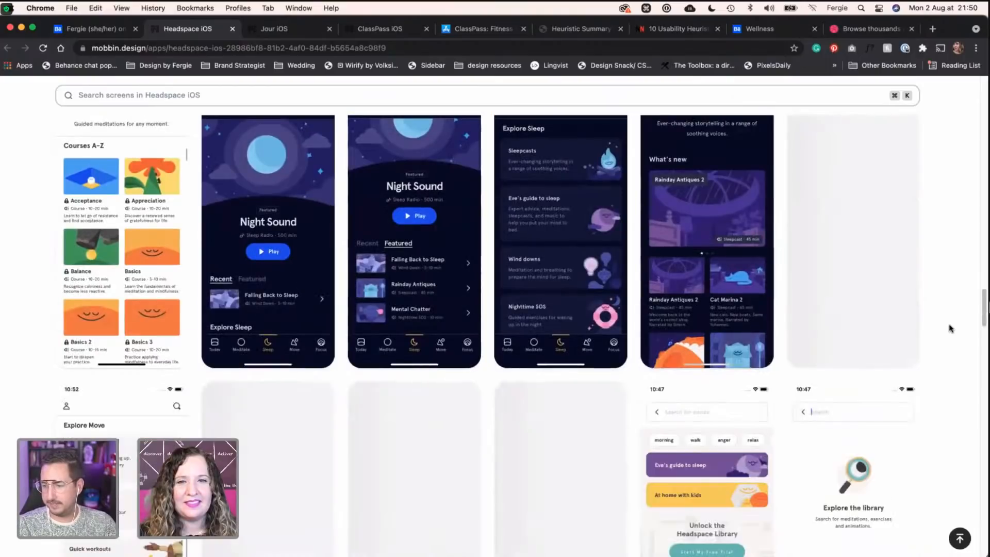
scroll(951, 328, "down", 8)
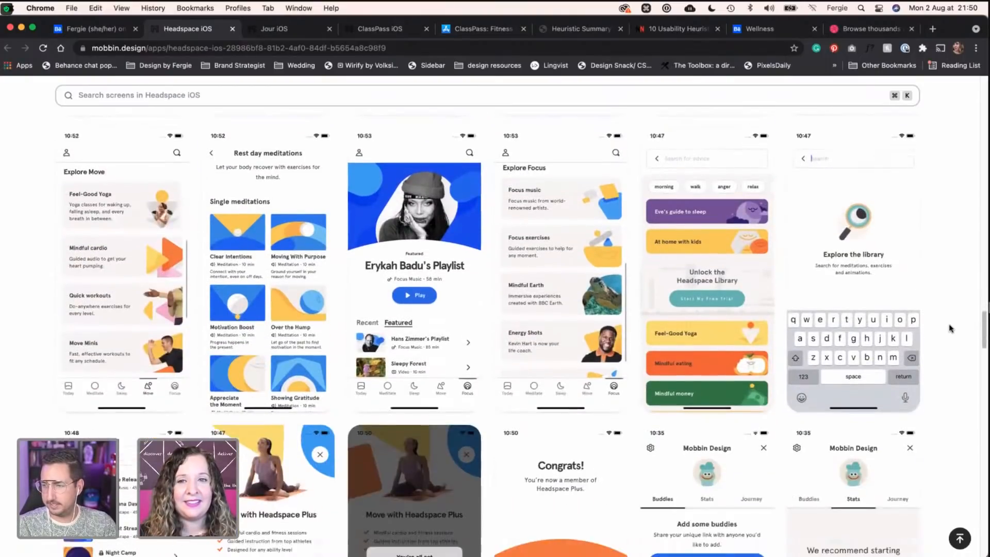
scroll(951, 329, "down", 3)
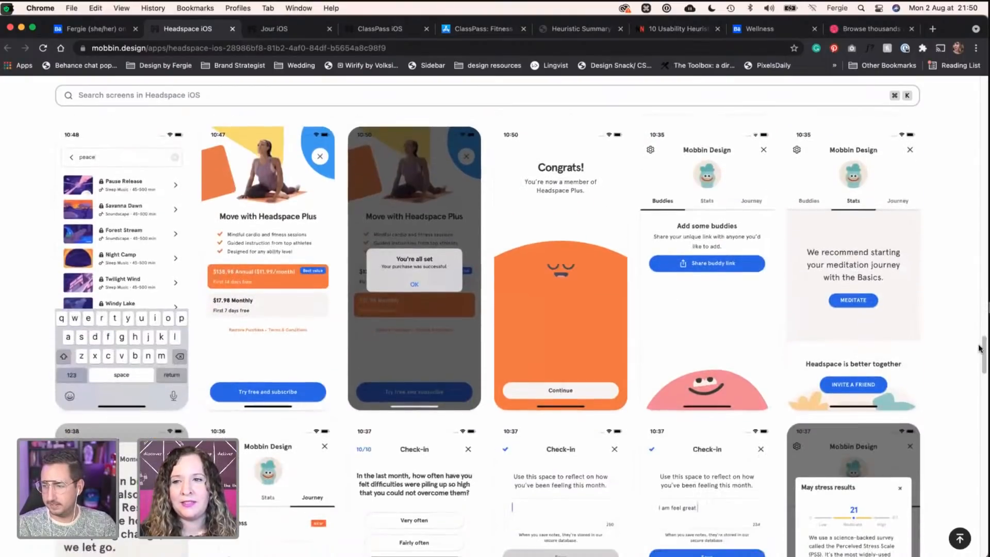
scroll(937, 351, "down", 6)
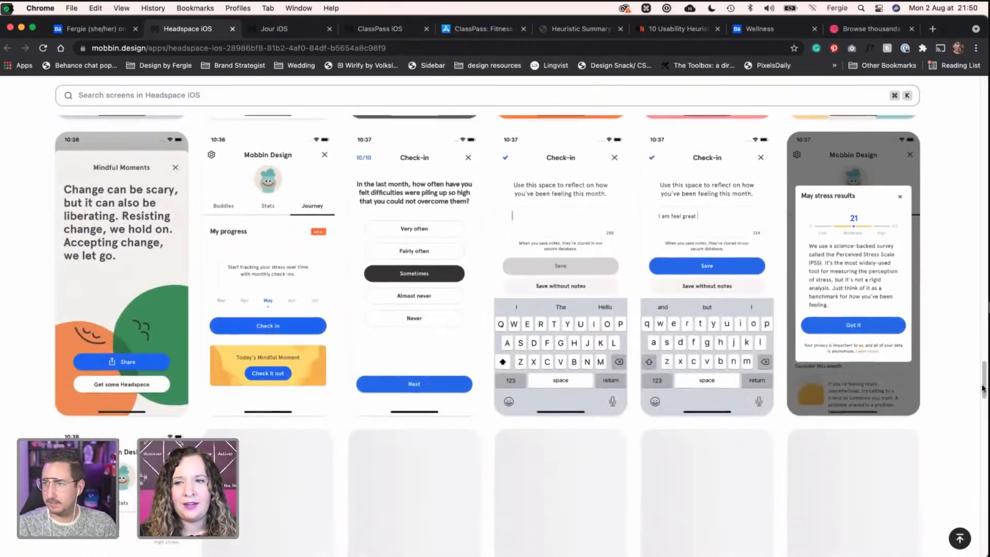
left_click_drag(983, 384, 985, 539)
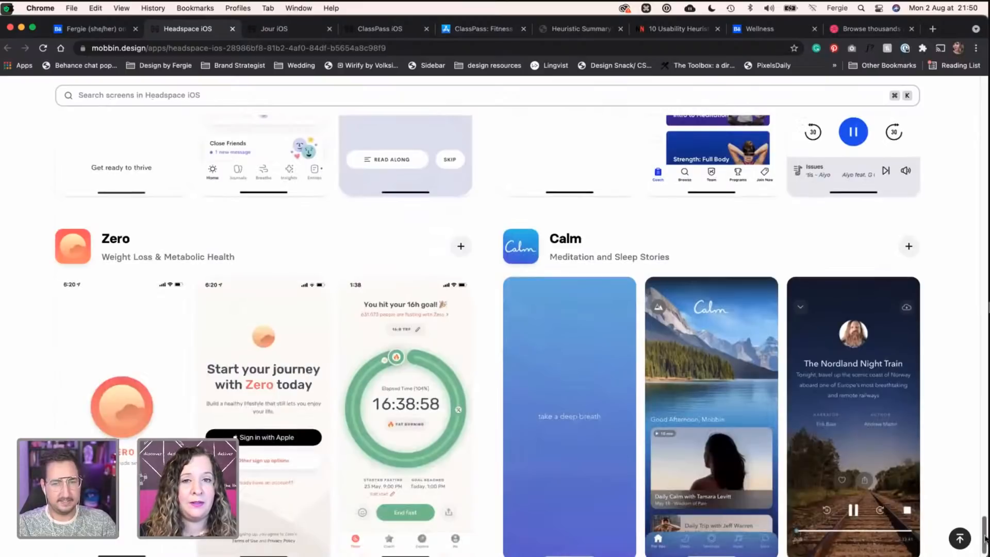
mouse_move(985, 537)
left_mouse_down()
mouse_move(983, 374)
mouse_move(983, 387)
left_mouse_up()
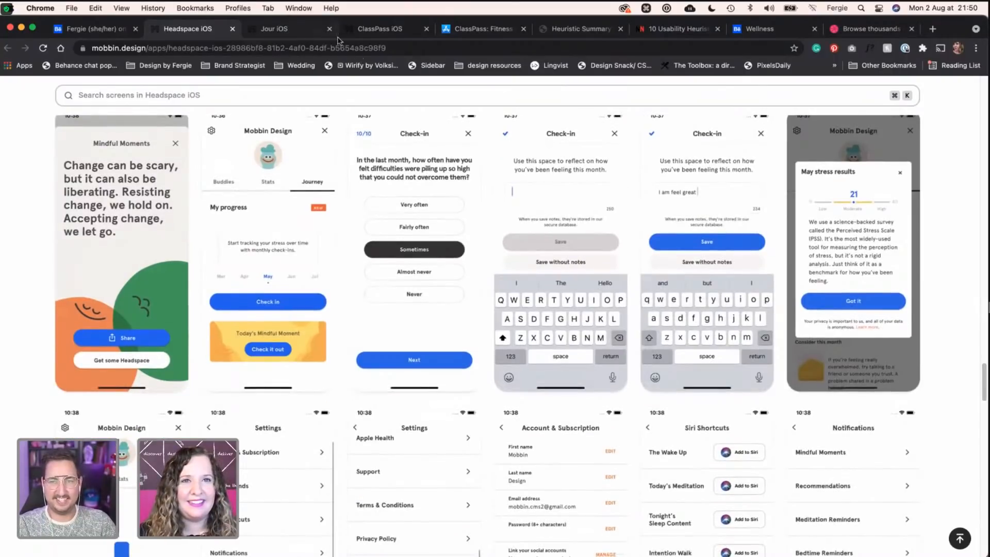
Step: Examine ClassPass's May 2021 iOS screens on Mobbin, from account setup and studio pages to the on-demand workouts
left_click(367, 30)
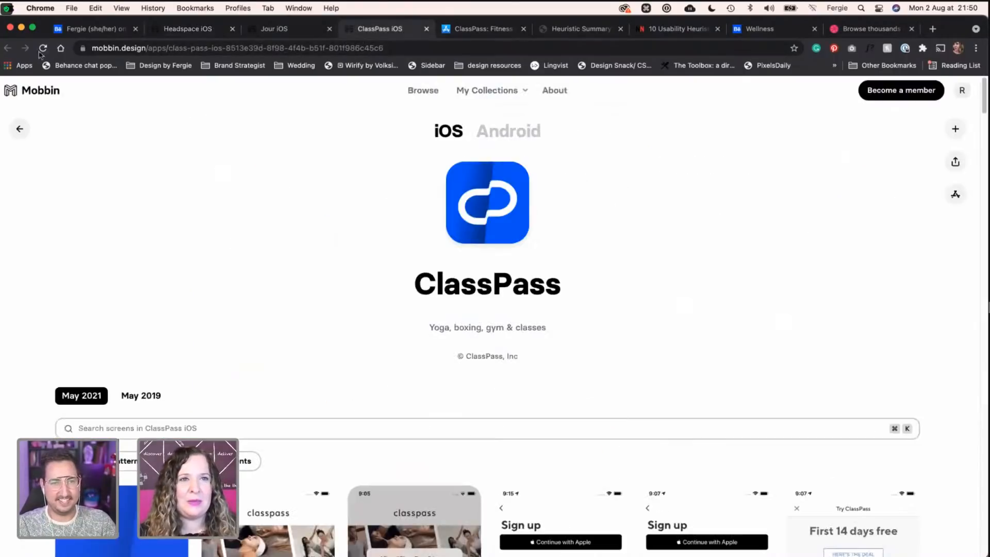
scroll(39, 308, "down", 6)
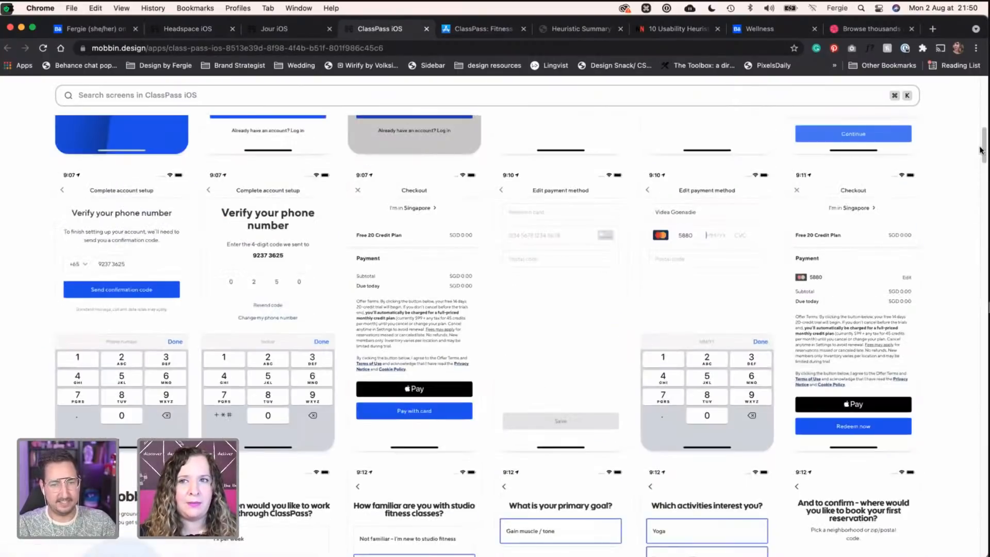
left_click_drag(983, 165, 980, 200)
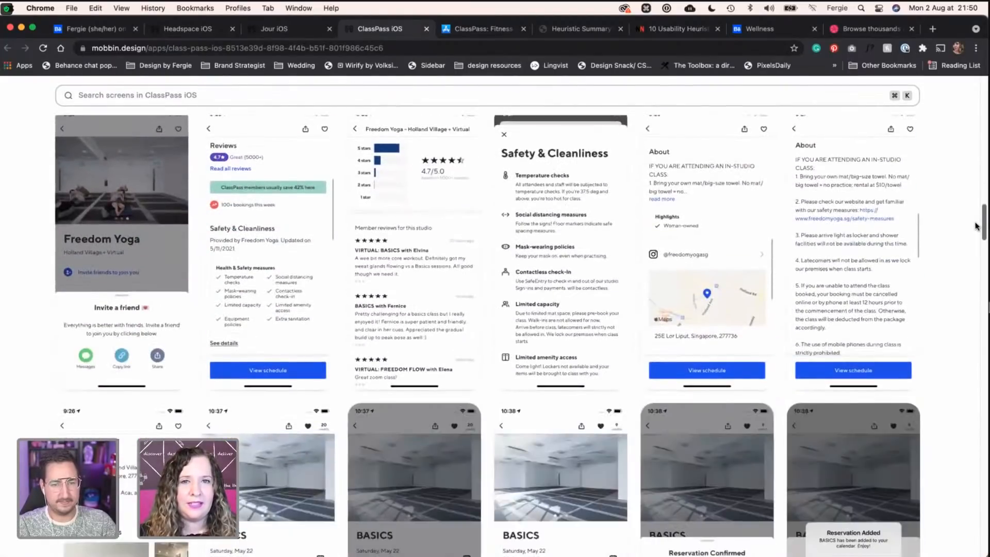
left_click_drag(976, 226, 976, 345)
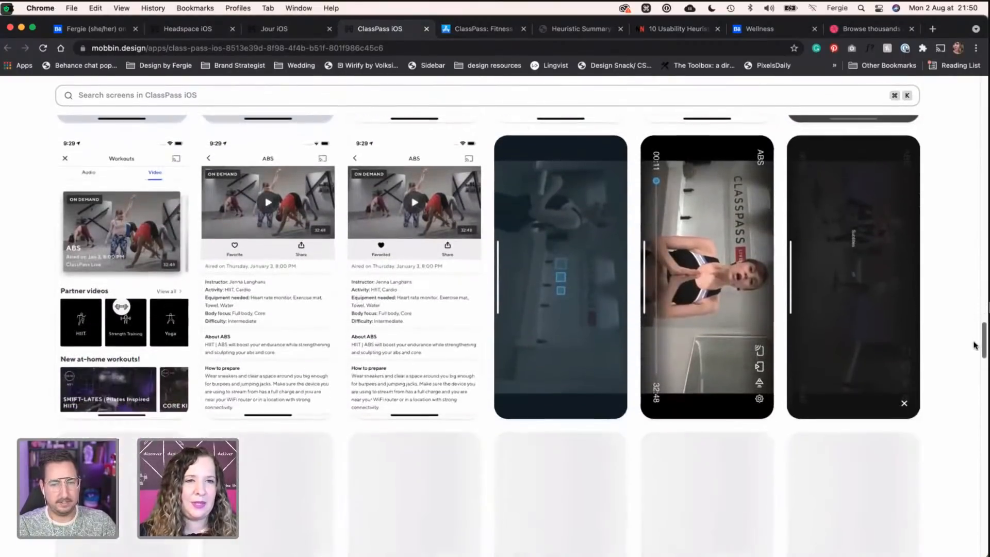
scroll(974, 345, "down", 5)
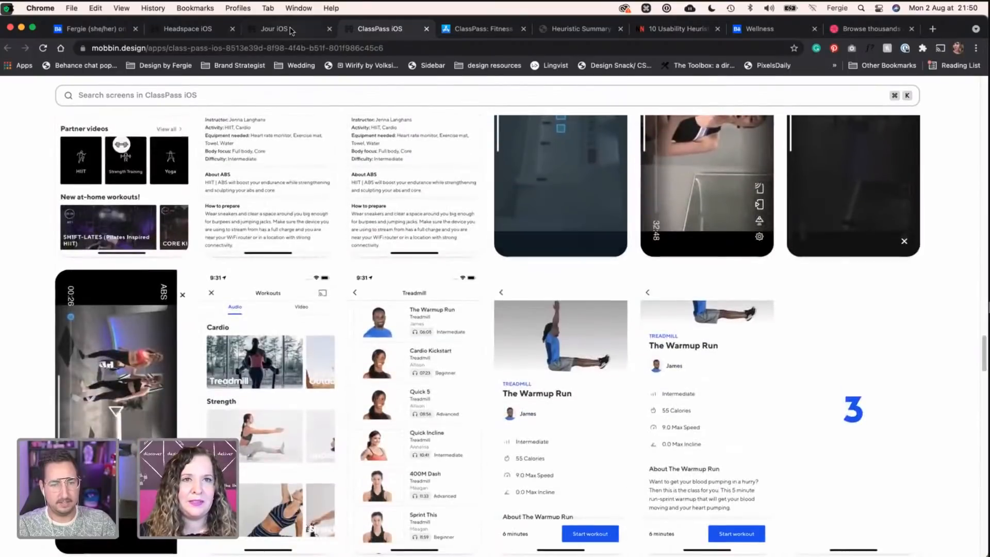
Step: Open the Jour iOS page on Mobbin to view its screens, briefly revisiting the Headspace screens
left_click(293, 30)
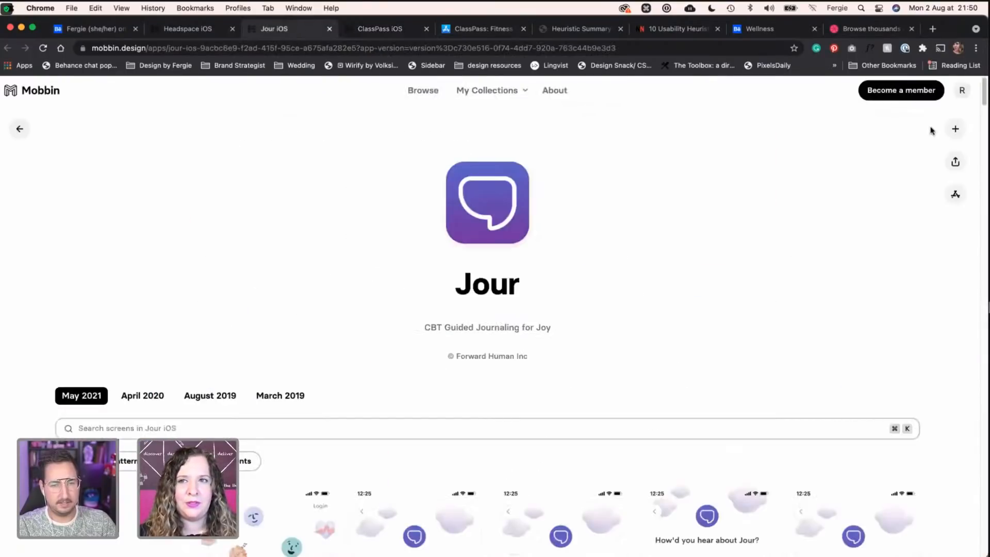
left_click_drag(984, 90, 985, 120)
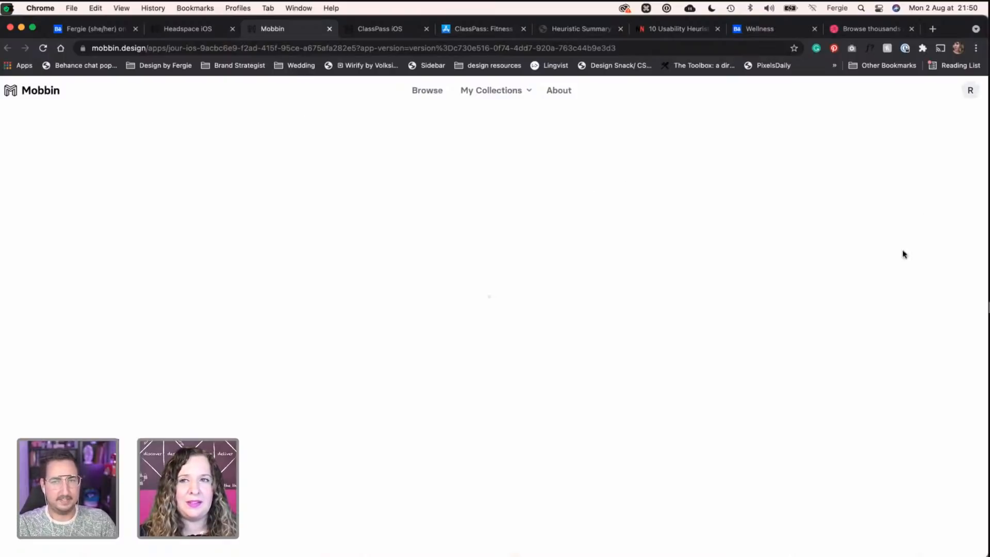
left_click(181, 32)
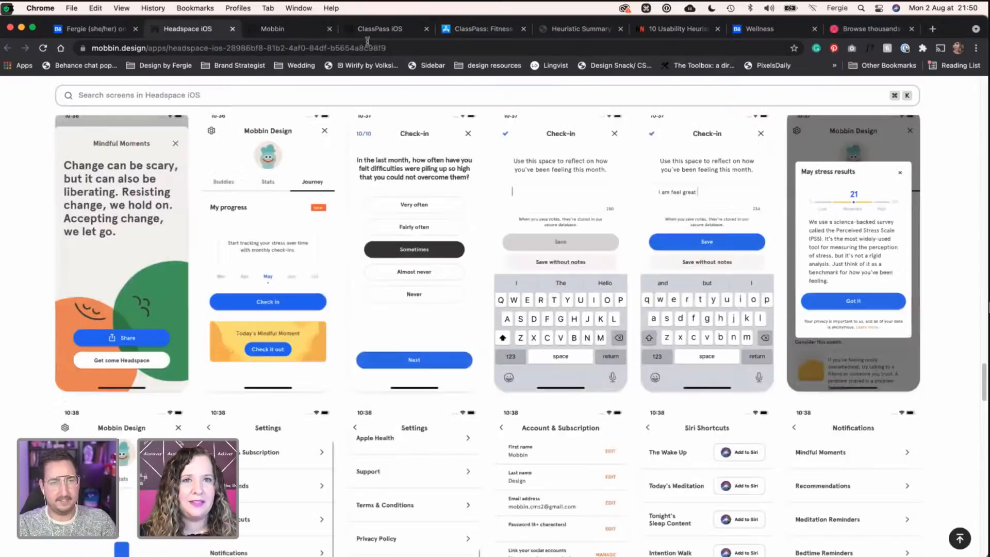
left_click(304, 31)
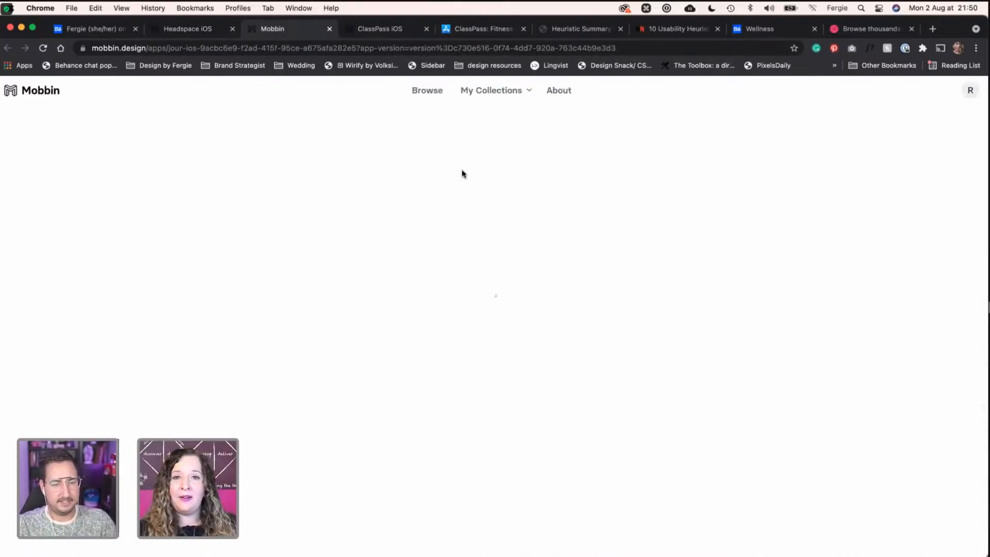
Step: Switch to Adobe XD and add a medium Quick Mockup button labelled "Begin!", horizontally centred below the daily reminders toggle on the second iPhone artboard
key("ctrl+Left")
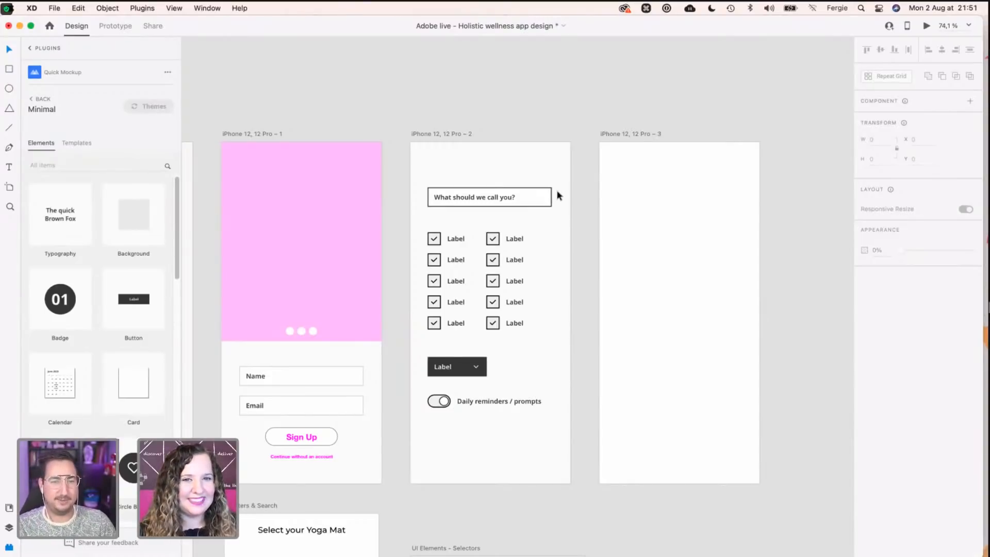
left_click_drag(126, 305, 491, 447)
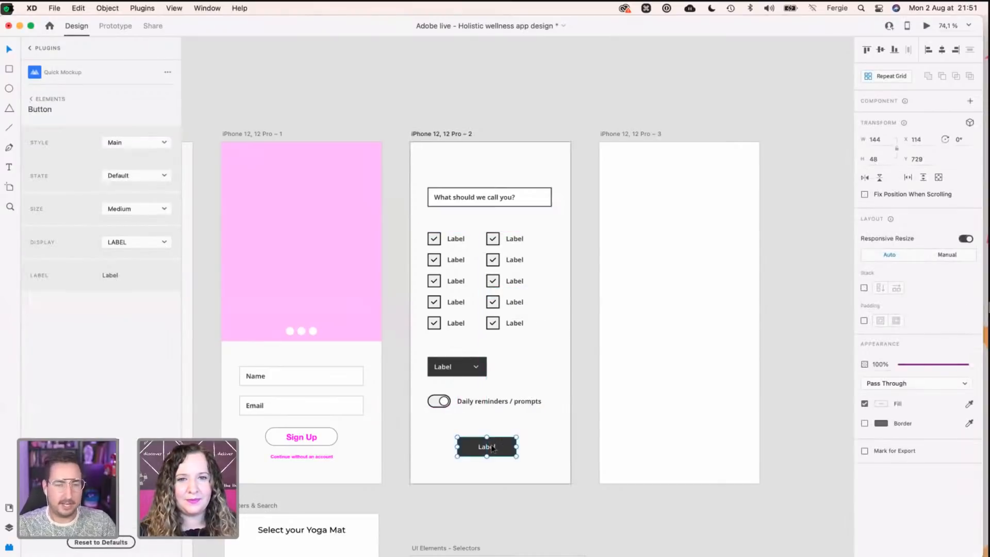
double_click(489, 446)
double_click(489, 445)
type("Be")
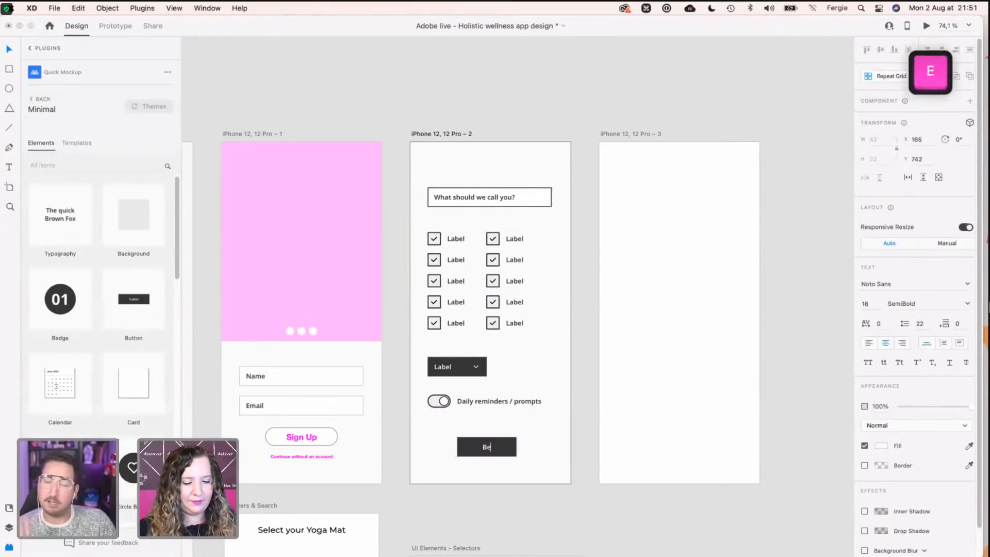
type("gin!")
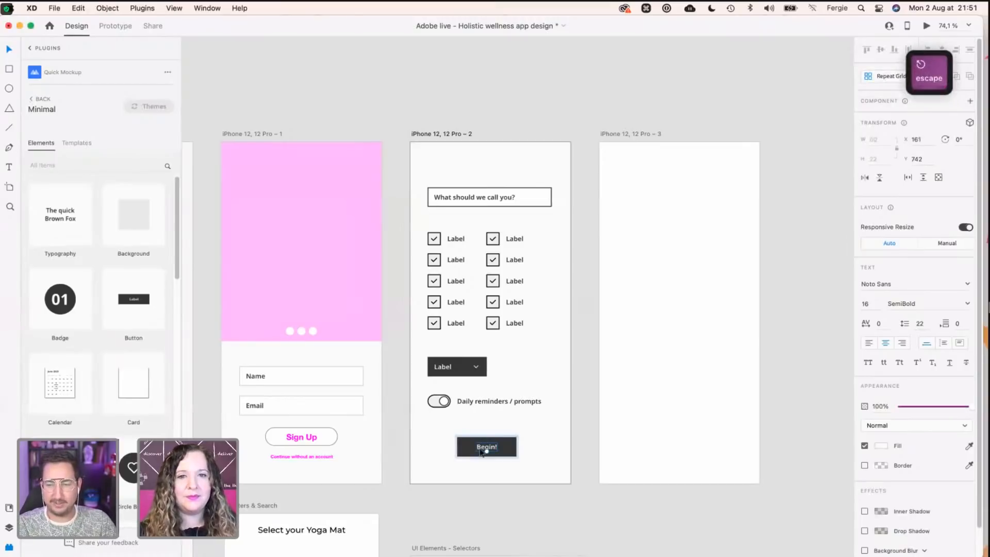
key("Escape")
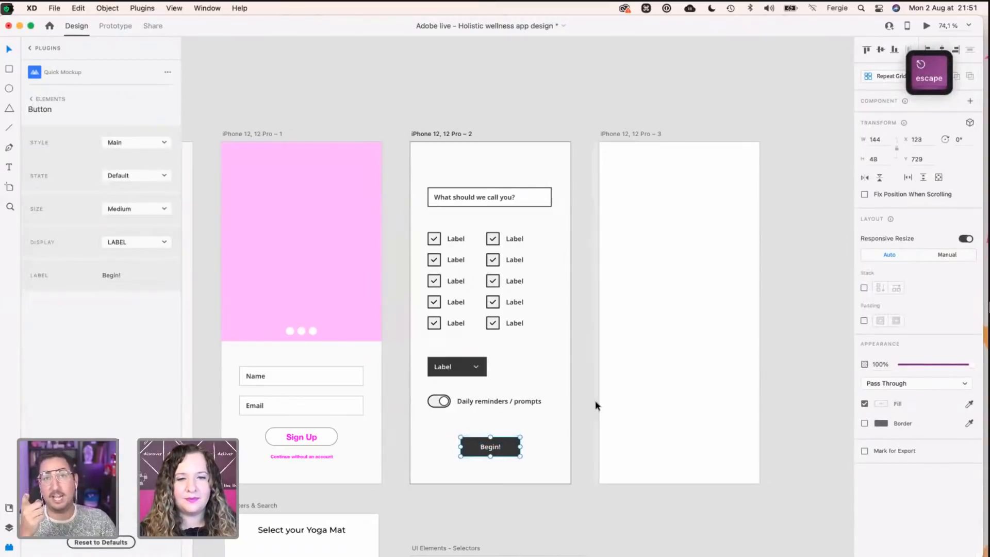
left_click_drag(507, 441, 511, 444)
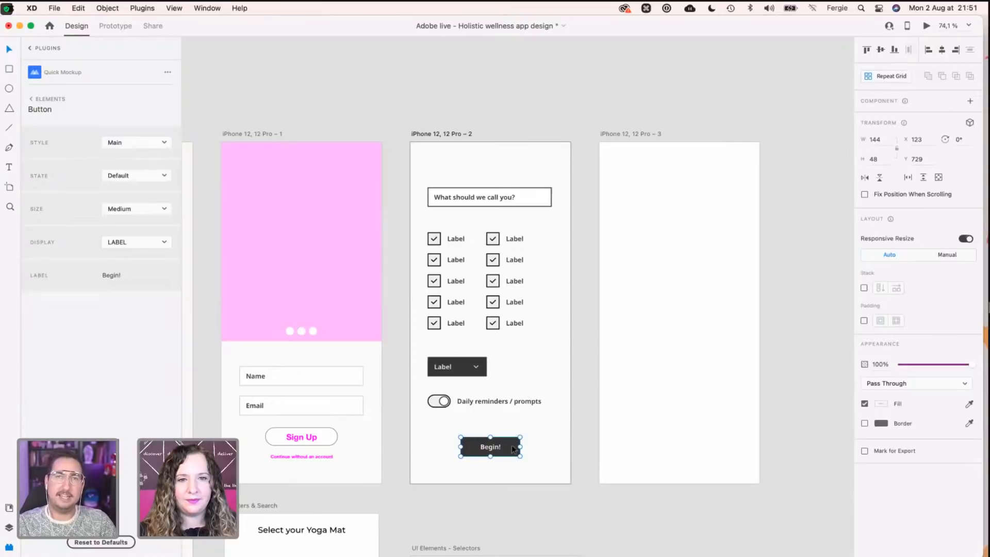
Step: Hide the plugin panel and examine the Competitive Review board's app screenshots, star ratings and review notes
scroll(512, 444, "down", 5)
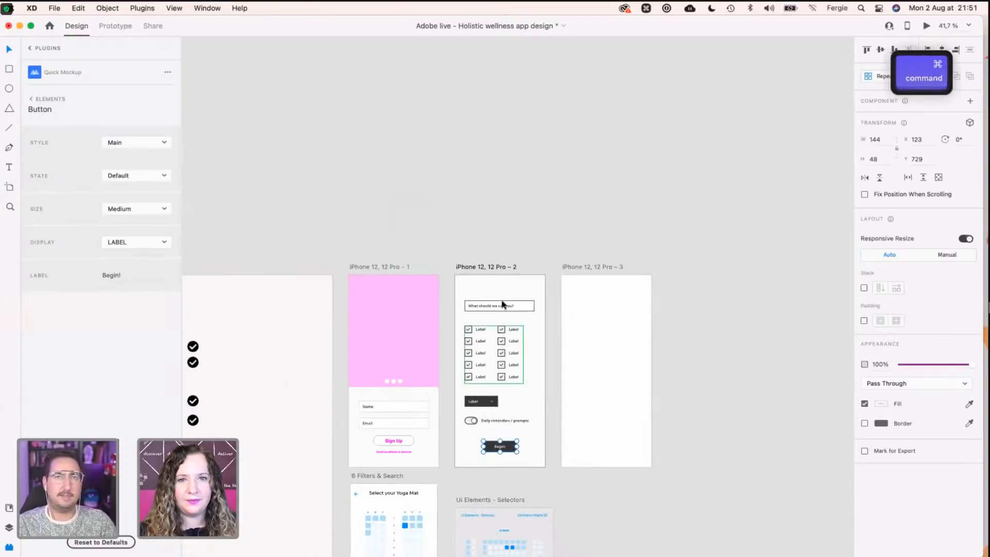
left_click(417, 258)
key("space")
left_click_drag(375, 234, 447, 98)
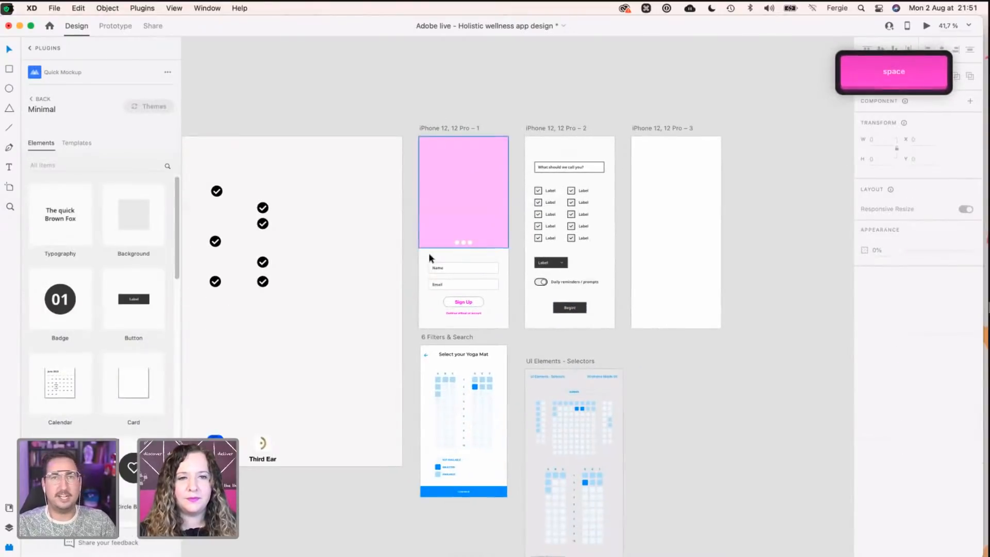
scroll(429, 252, "down", 5)
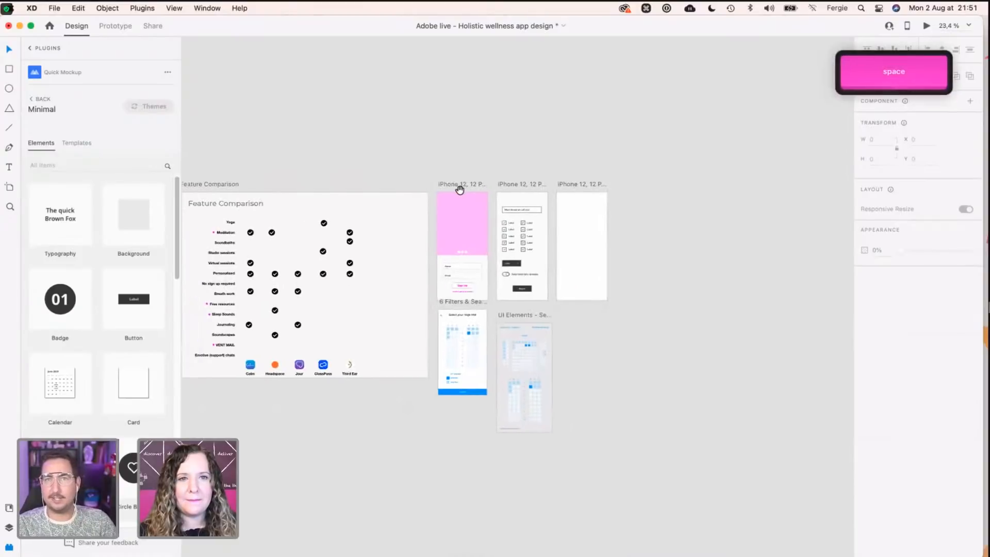
scroll(443, 252, "left", 5)
scroll(443, 251, "down", 3)
key("space")
left_click_drag(365, 189, 567, 229)
scroll(448, 344, "up", 5)
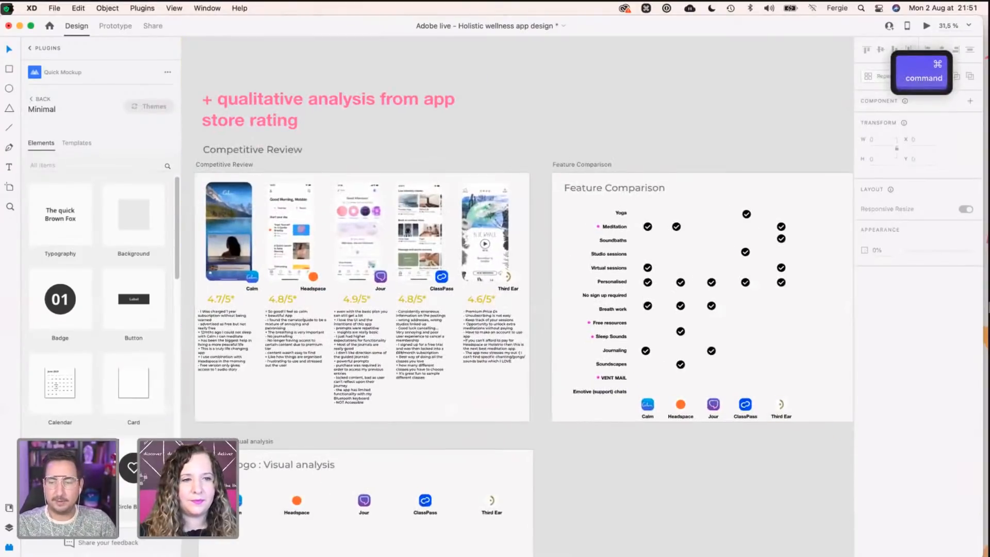
scroll(266, 310, "right", 5)
left_click(84, 315, "super")
scroll(82, 310, "up", 5)
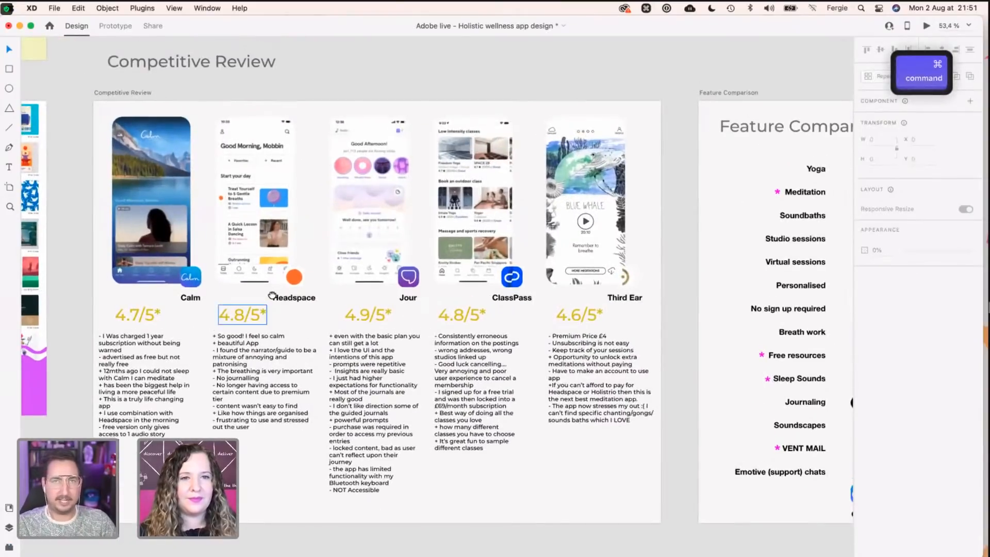
scroll(271, 293, "up", 3)
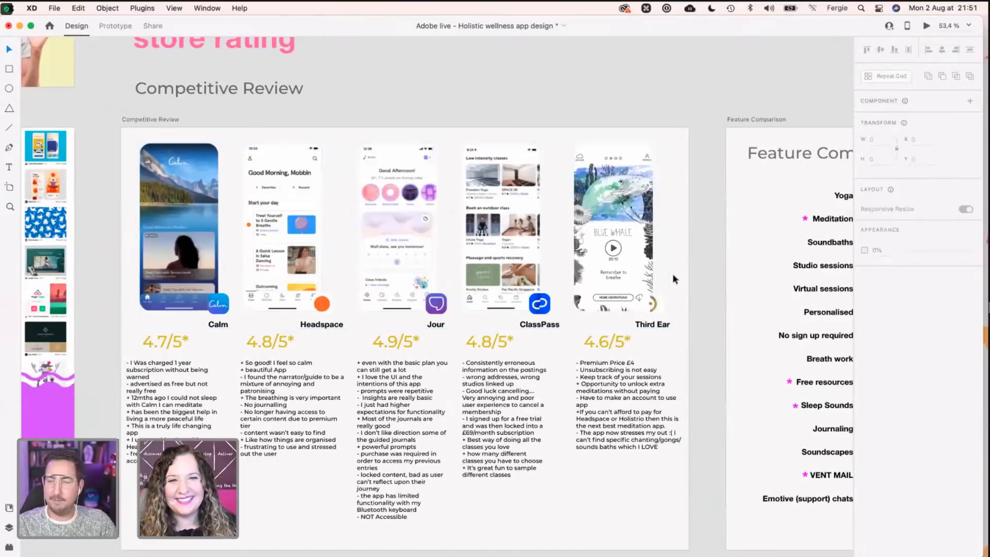
scroll(691, 283, "down", 2)
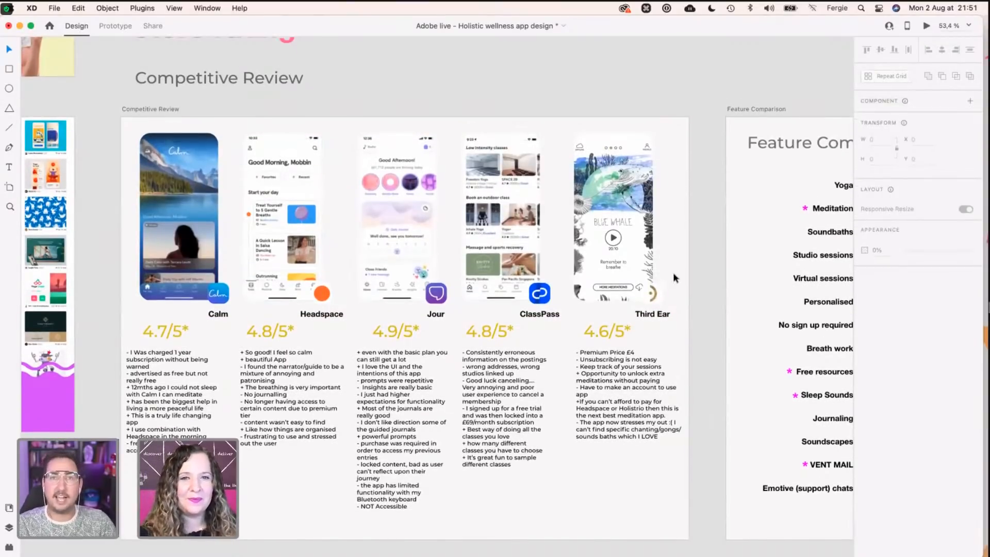
Step: Review the Feature Comparison board and return to the iPhone wireframes beside it
scroll(672, 273, "right", 10)
scroll(673, 272, "right", 5)
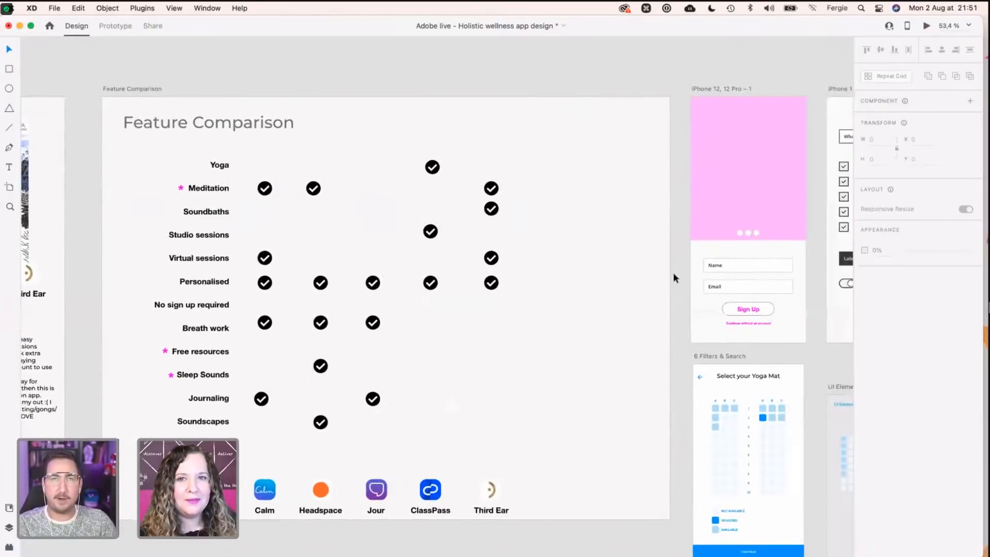
scroll(673, 274, "right", 8)
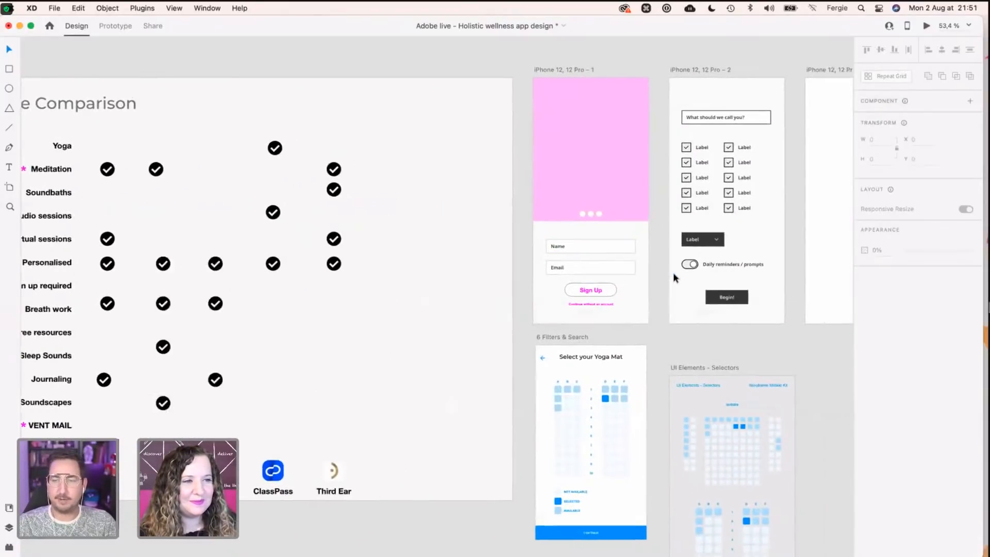
Step: Rename the first iPhone artboard, the one with the pink image area, as "sign up / access"
scroll(673, 273, "up", 3)
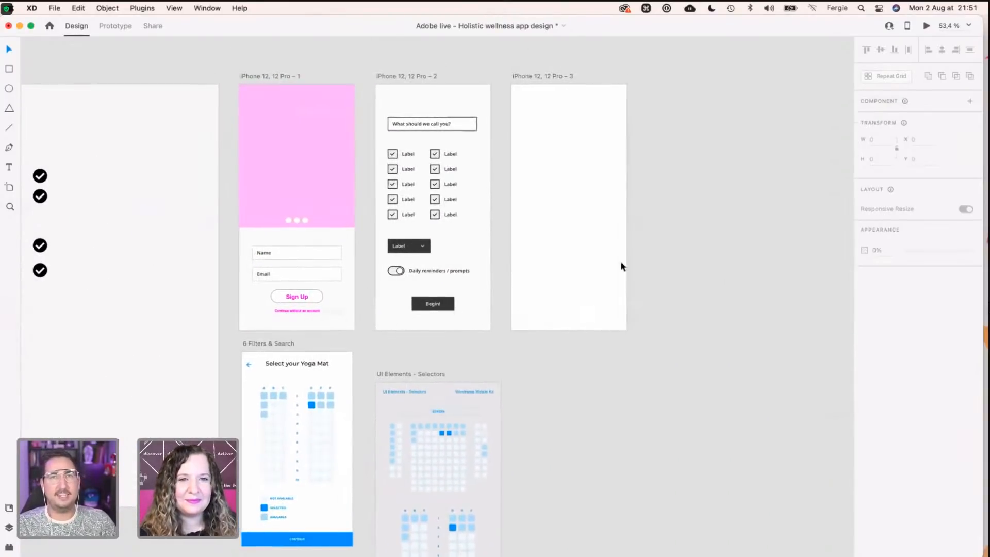
left_click(413, 350)
left_click_drag(415, 348, 422, 342)
scroll(423, 344, "right", 2)
scroll(422, 344, "up", 3)
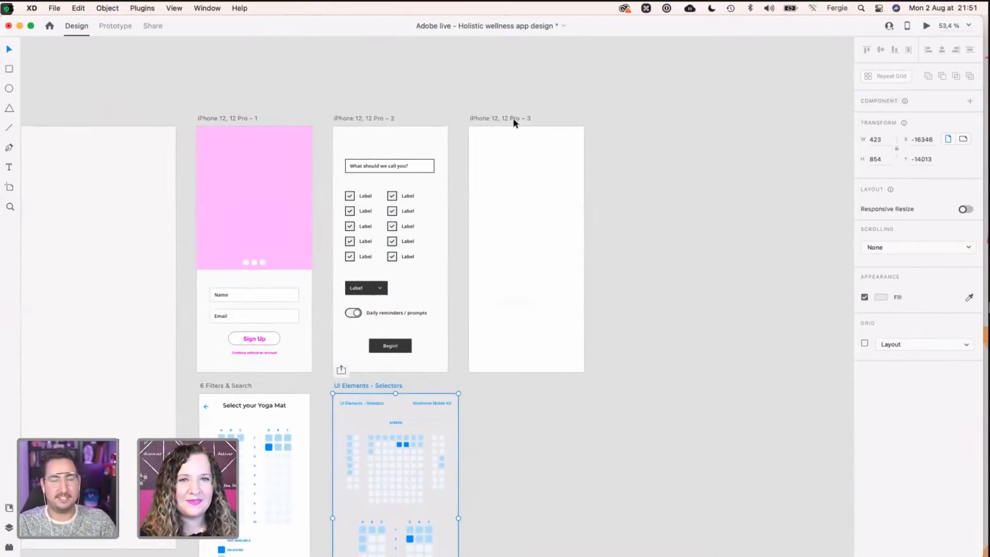
left_click(232, 120)
double_click(231, 118)
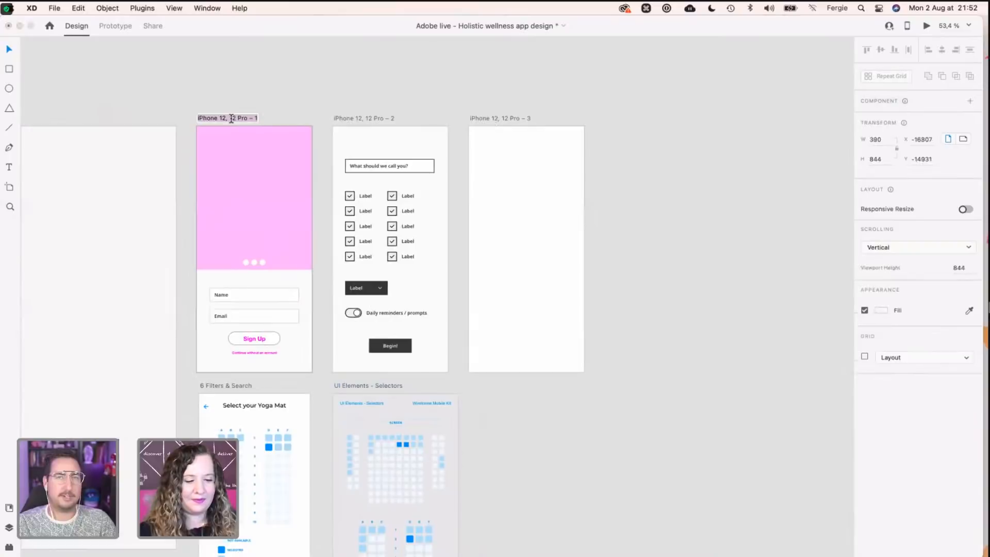
type("si")
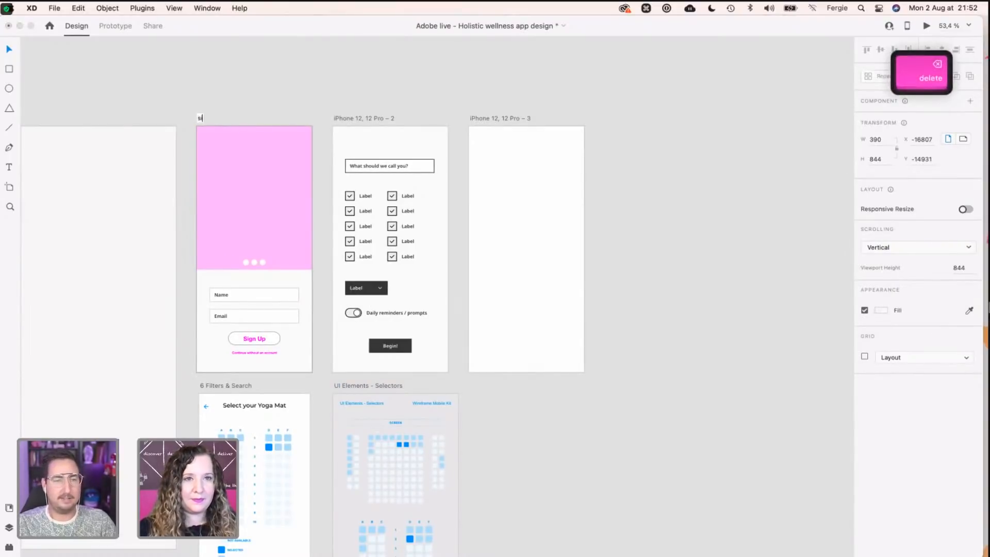
type("gn up")
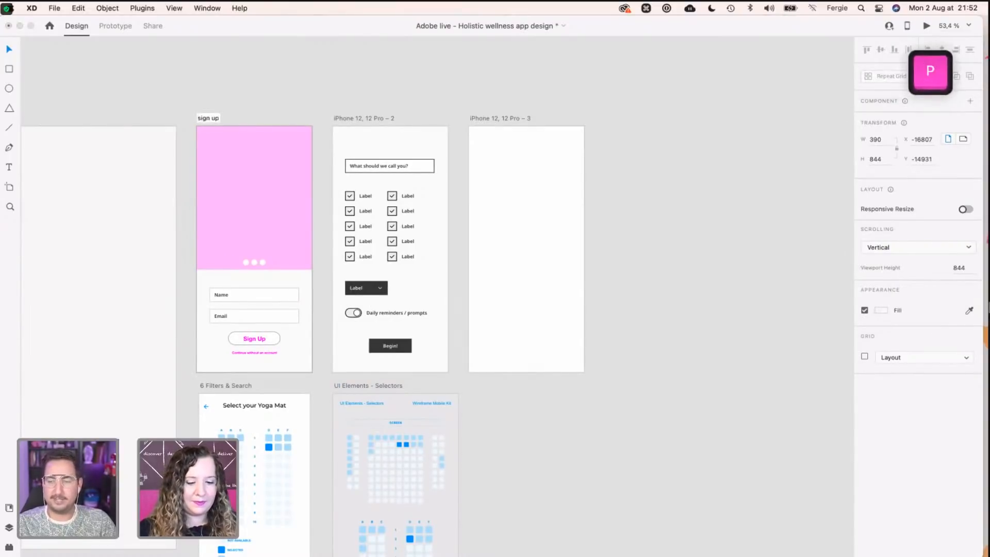
type(" / access")
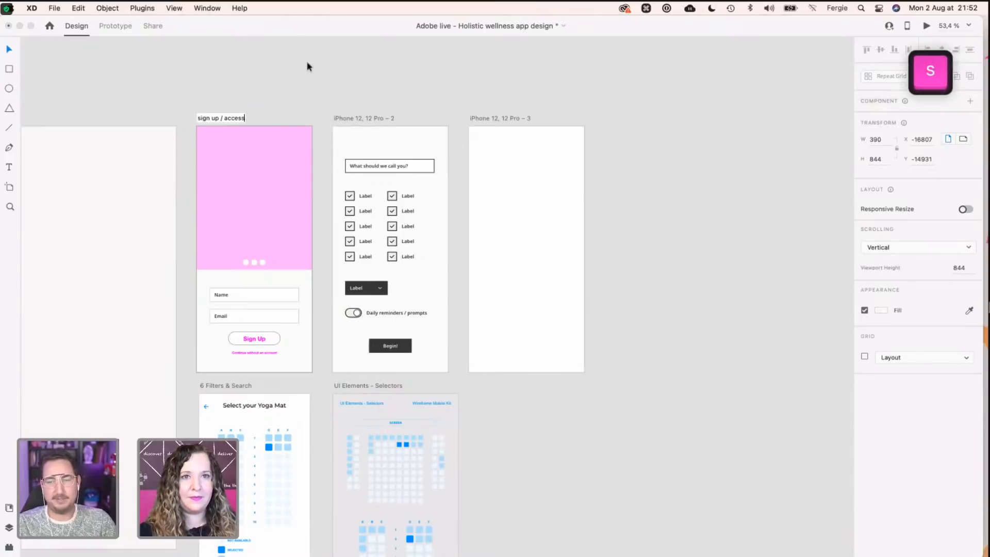
key("Return")
Step: Rename the second iPhone artboard, containing the checkboxes and Begin! button, as "personalise", then deselect it
left_click(369, 119)
double_click(368, 118)
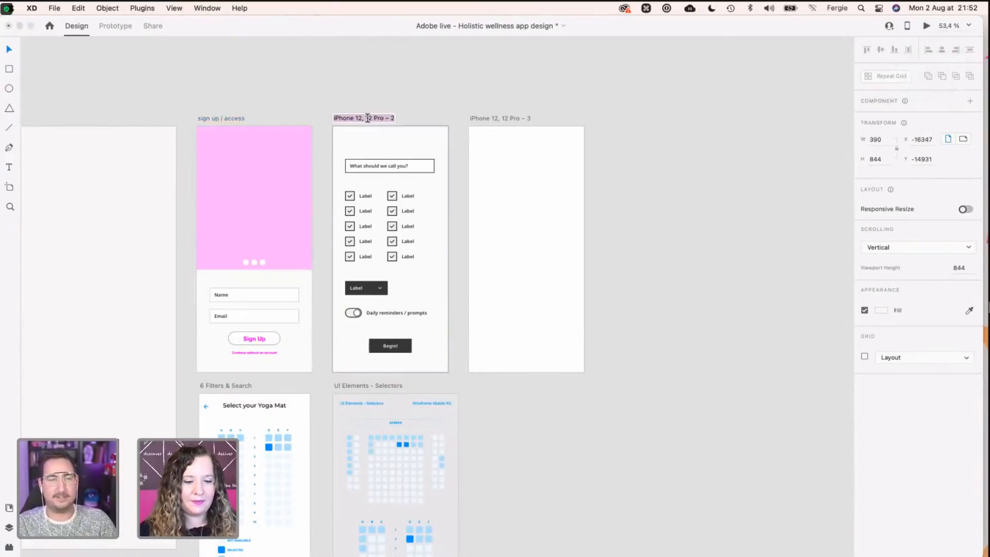
type("personali")
type("se")
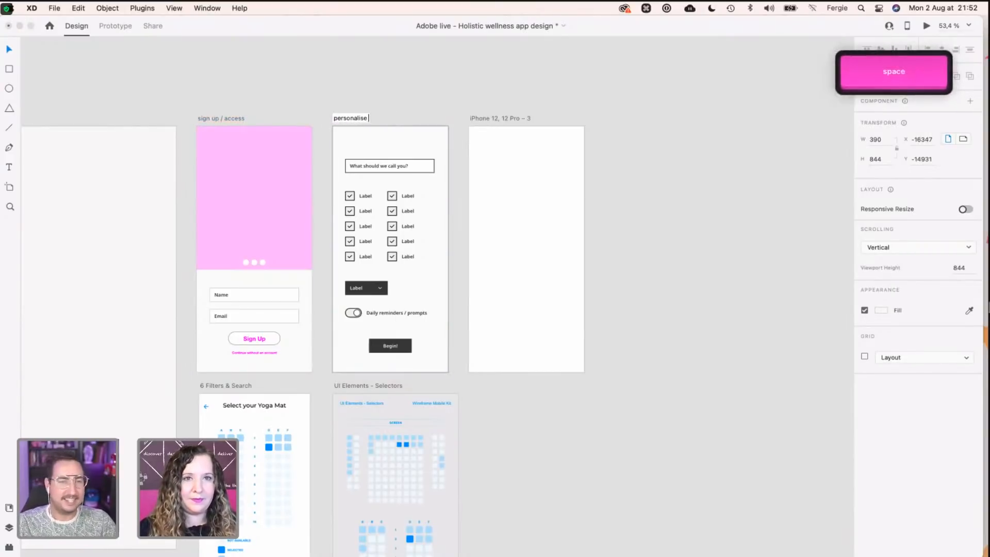
key("BackSpace")
left_click(389, 93)
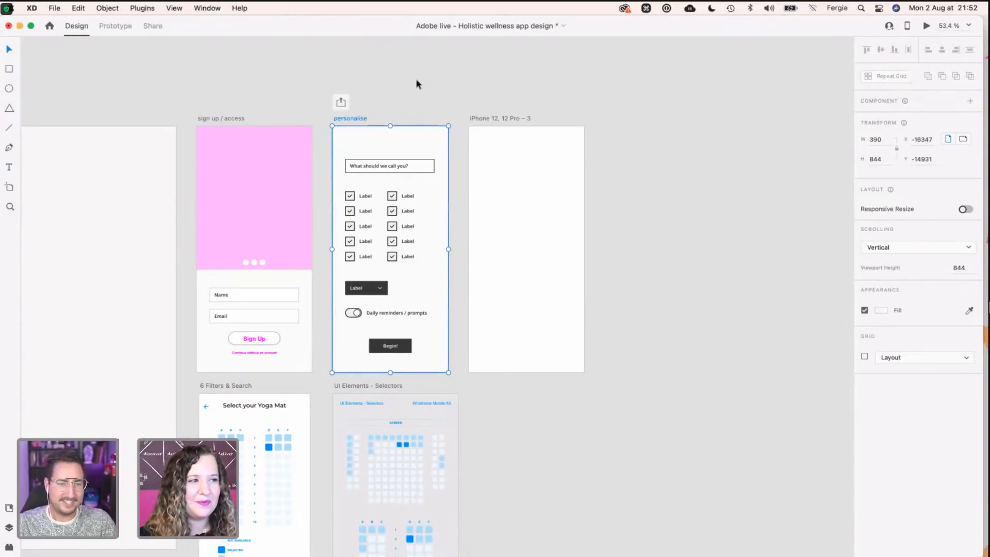
left_click(457, 196)
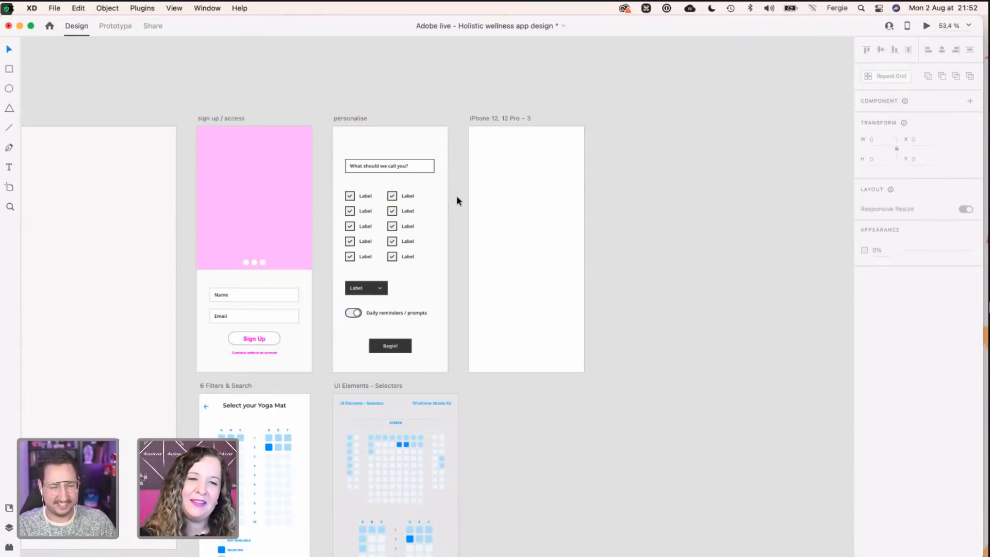
Step: Look back over the Feature Comparison and Competitive Review boards beside the iPhone wireframes
scroll(435, 215, "left", 2)
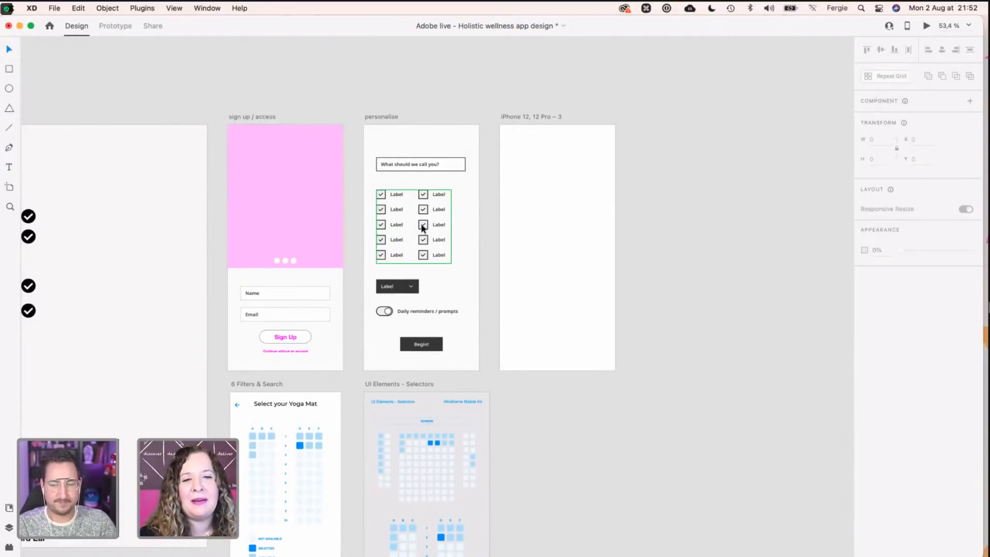
scroll(418, 232, "down", 3)
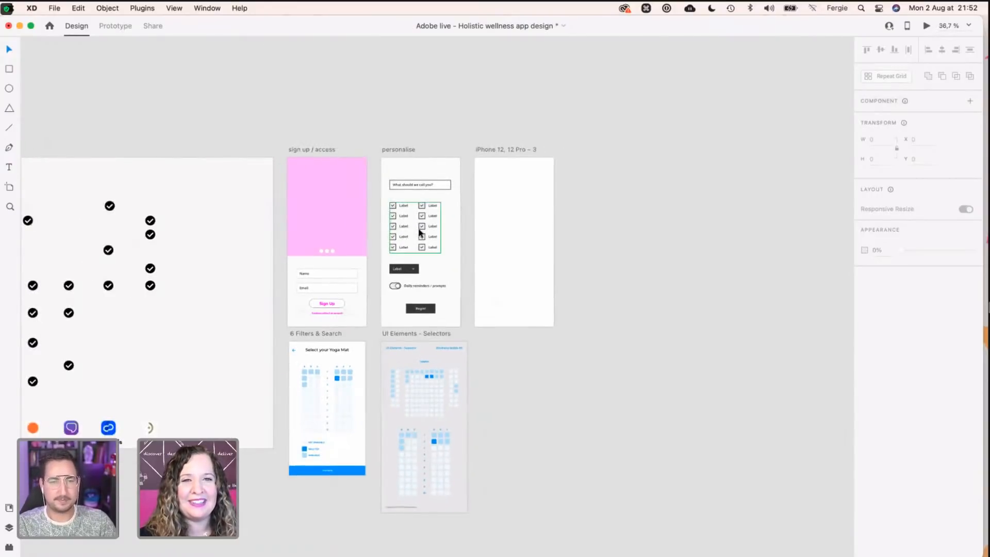
scroll(419, 233, "left", 5)
scroll(419, 232, "left", 5)
scroll(419, 233, "up", 1)
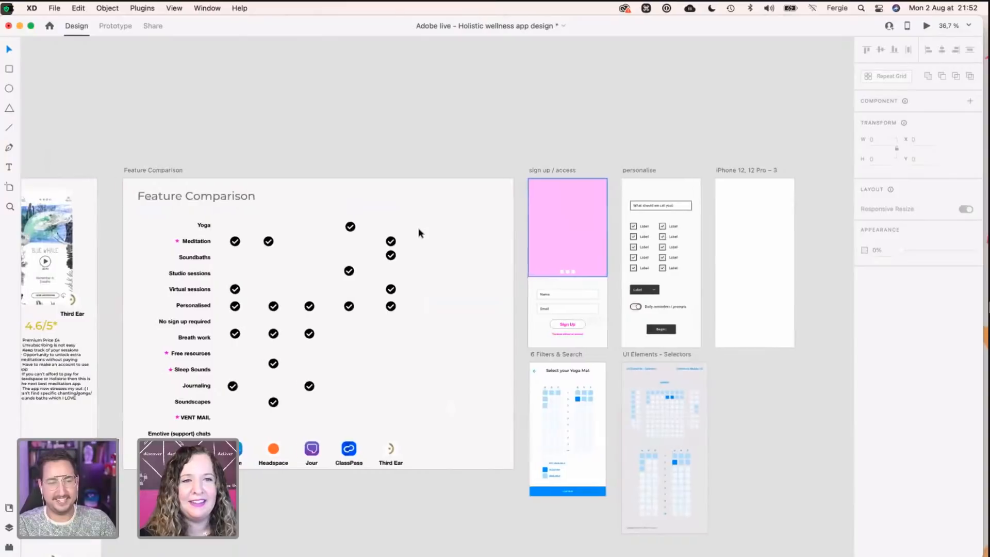
scroll(419, 227, "left", 5)
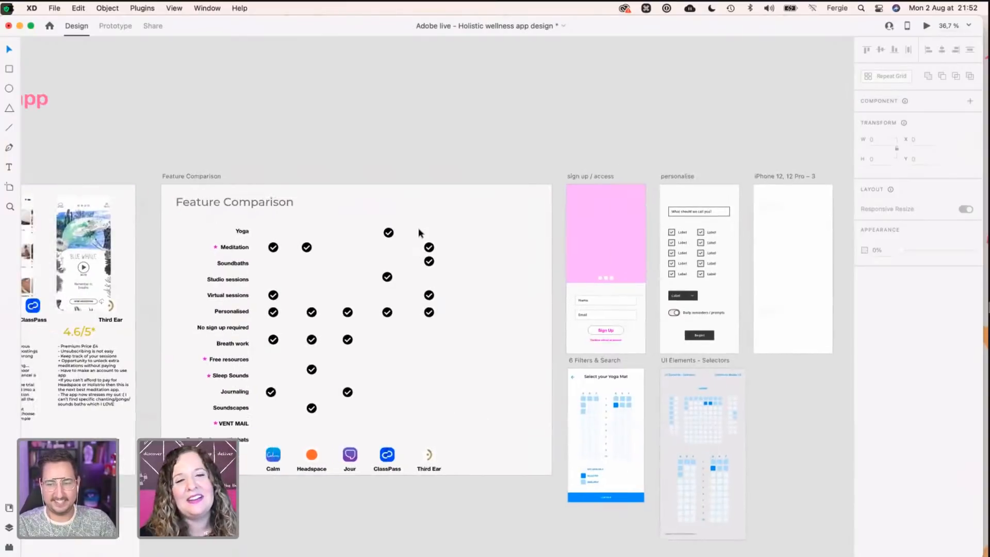
scroll(419, 228, "down", 3)
scroll(418, 227, "left", 5)
scroll(419, 228, "left", 5)
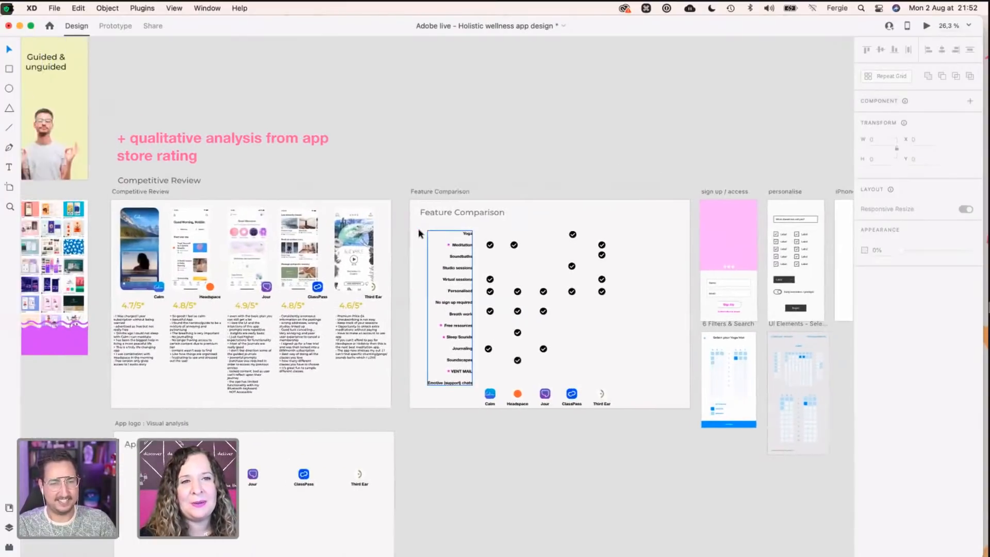
scroll(418, 228, "up", 2)
scroll(419, 227, "down", 3)
Step: Review the two goal boards and the key aspects board beneath them
scroll(216, 199, "up", 10)
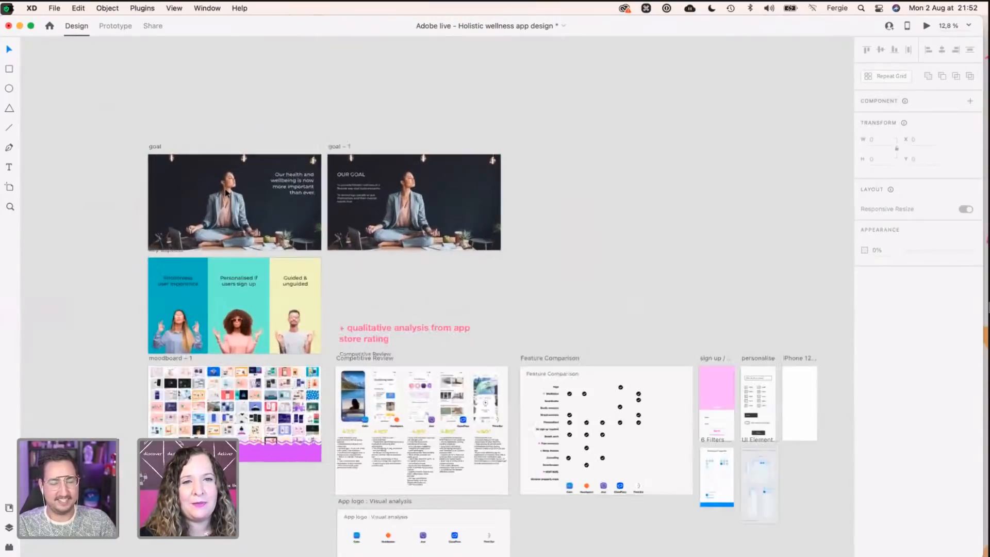
scroll(225, 192, "left", 3)
scroll(225, 192, "up", 2)
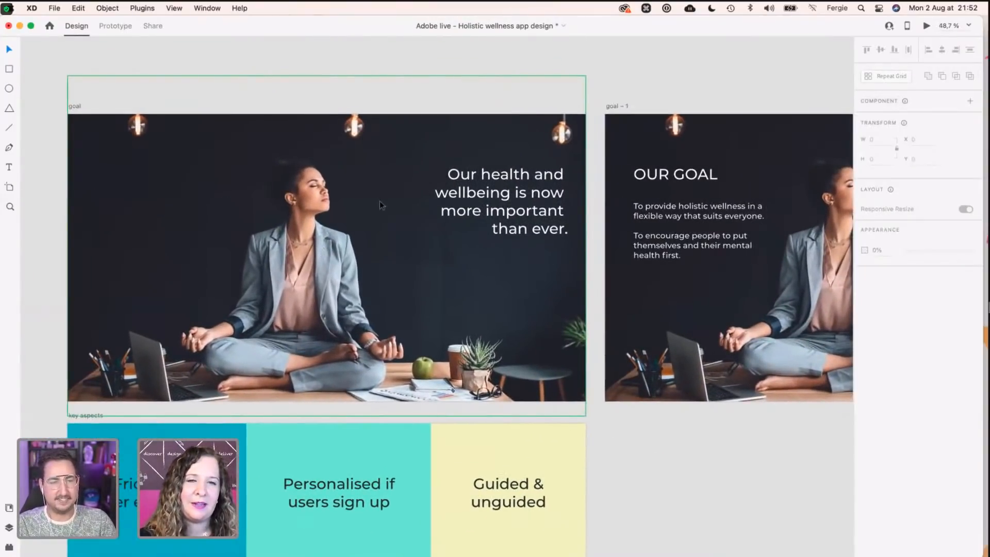
scroll(379, 201, "down", 5)
scroll(379, 201, "right", 2)
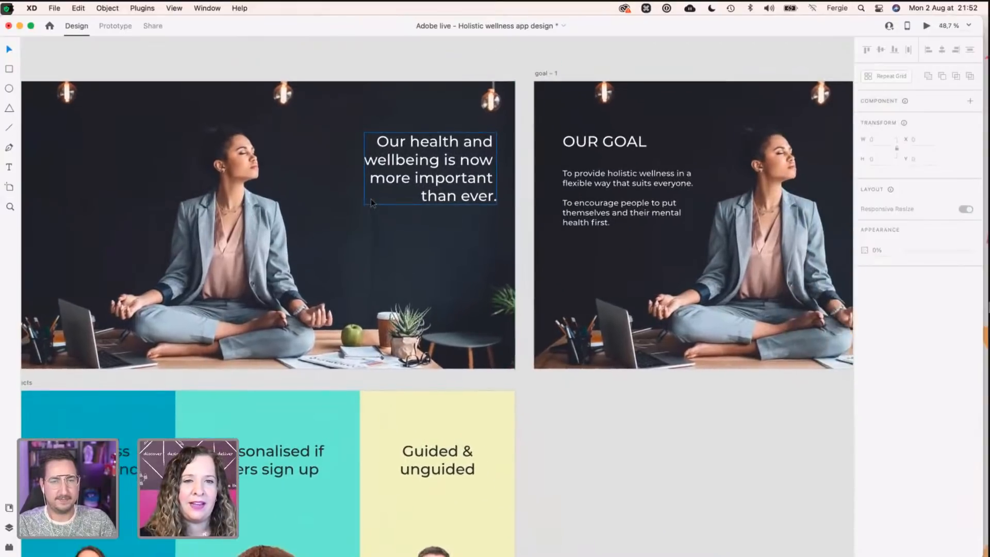
scroll(370, 199, "down", 5)
scroll(370, 199, "left", 2)
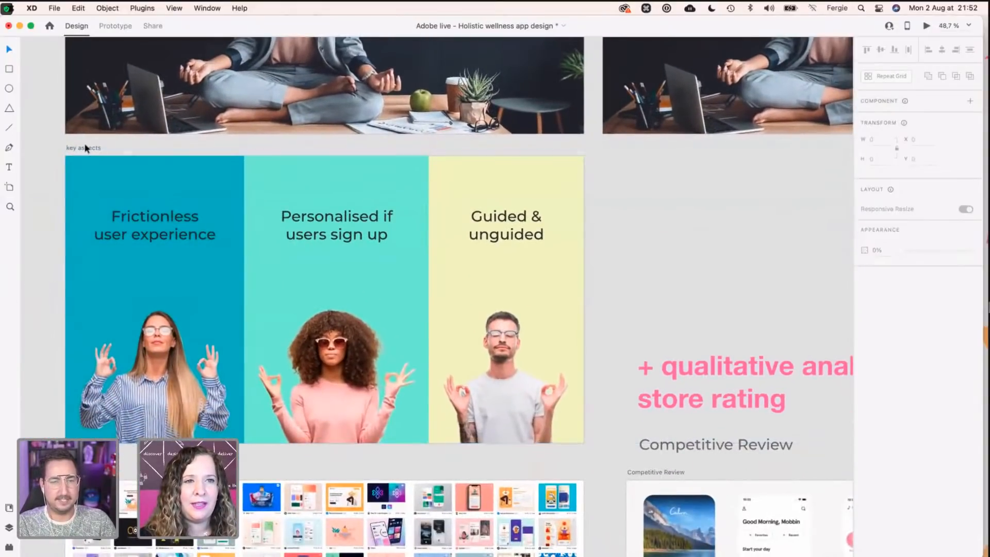
Step: Preview the key aspects board, go through its panels from frictionless experience to going at your own pace, and close the preview
left_click(82, 149)
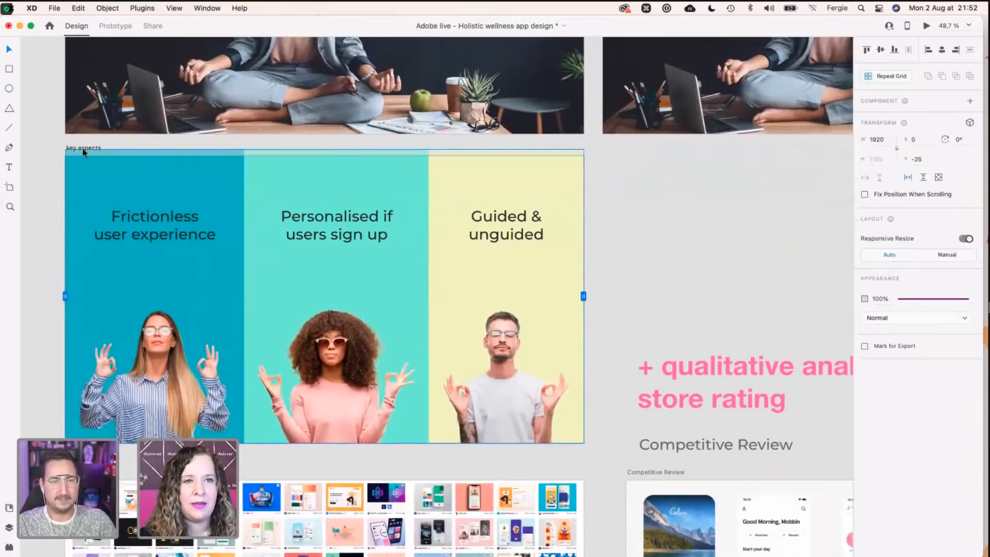
key("super+Return")
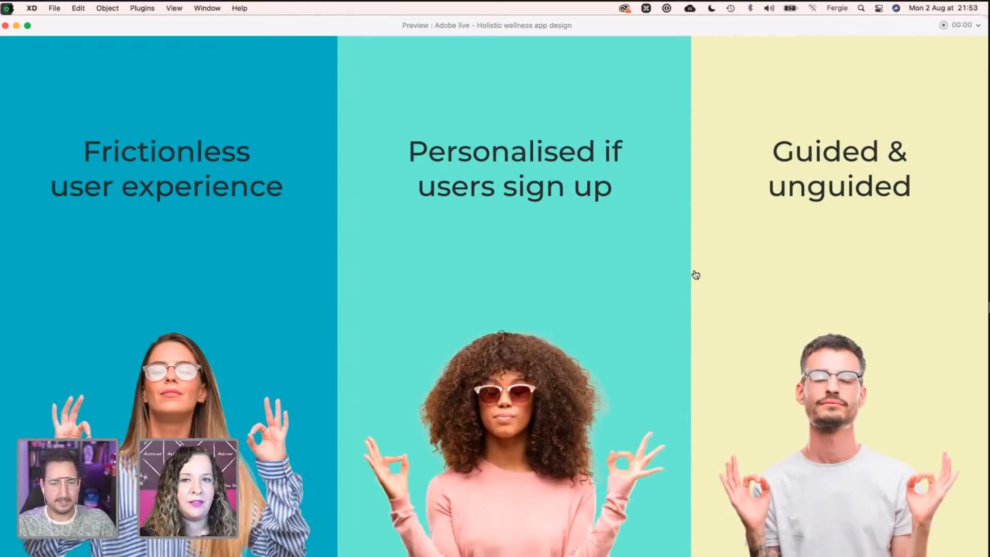
left_click_drag(720, 278, 421, 273)
left_click(422, 271)
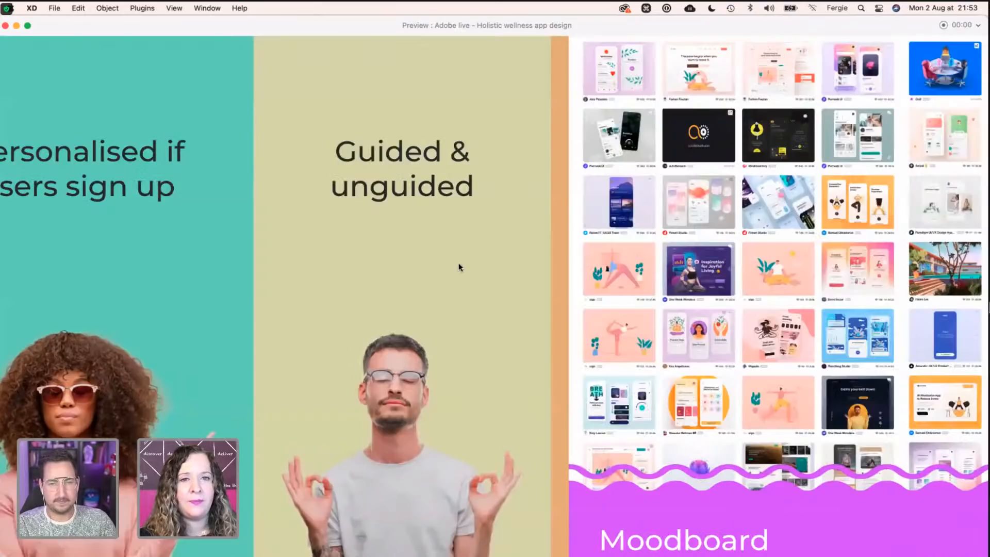
key("Left")
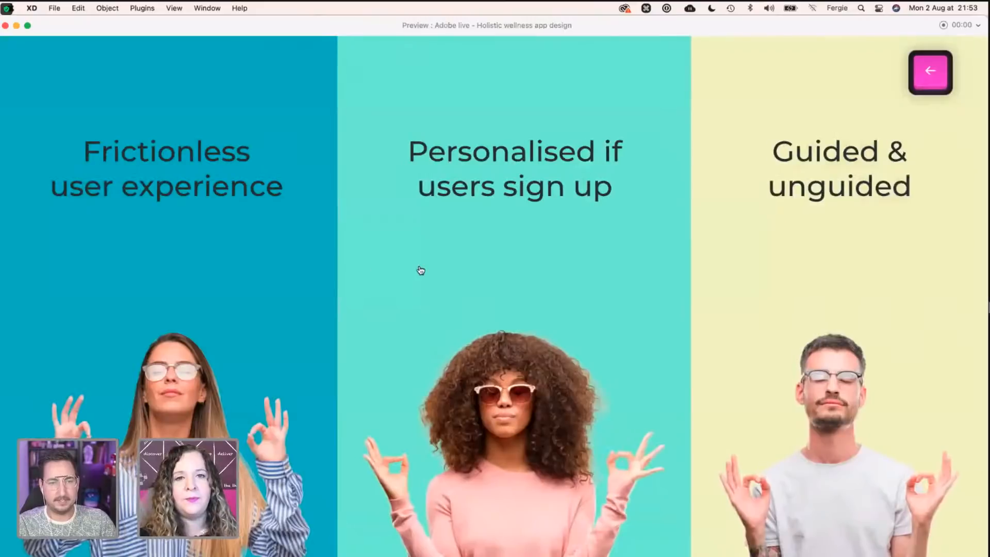
scroll(421, 270, "right", 5)
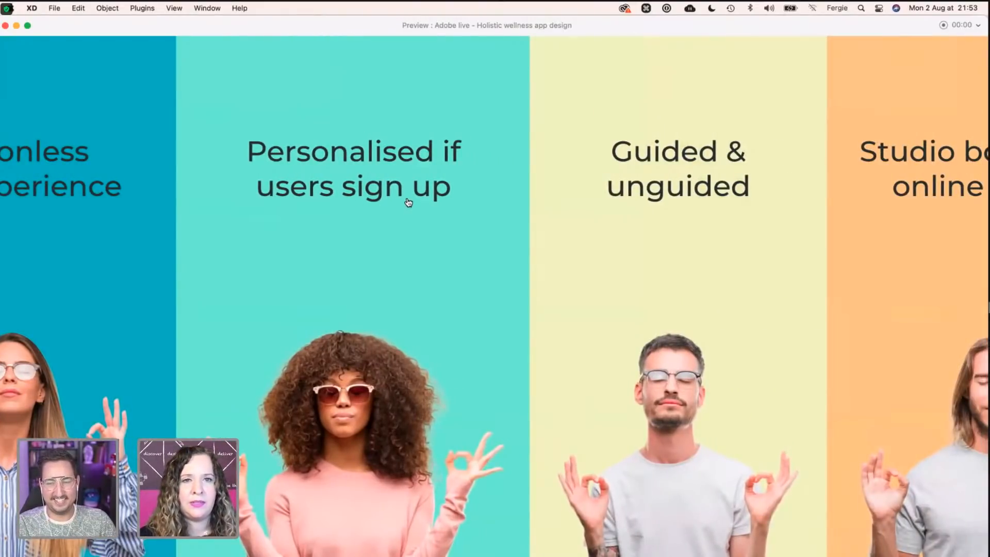
scroll(489, 240, "right", 8)
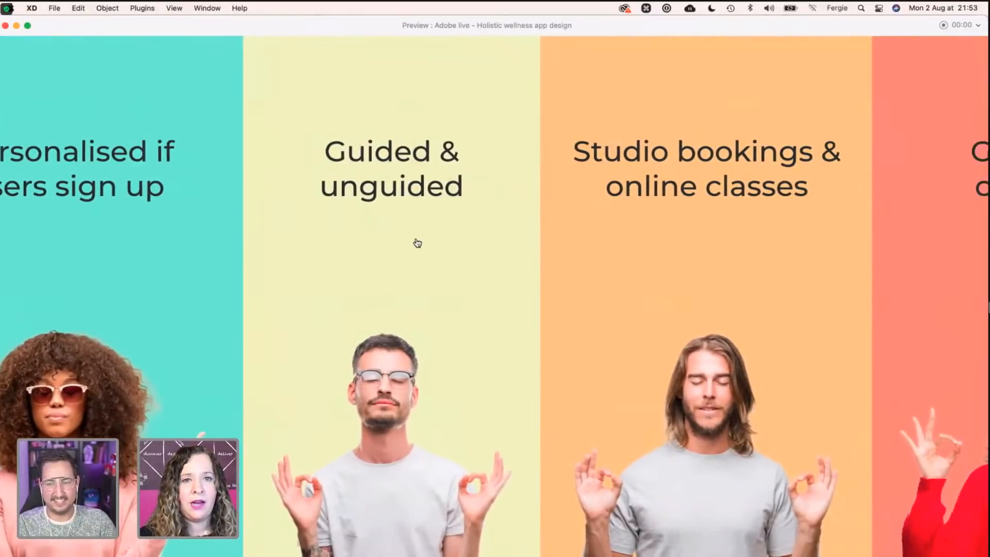
scroll(413, 244, "right", 5)
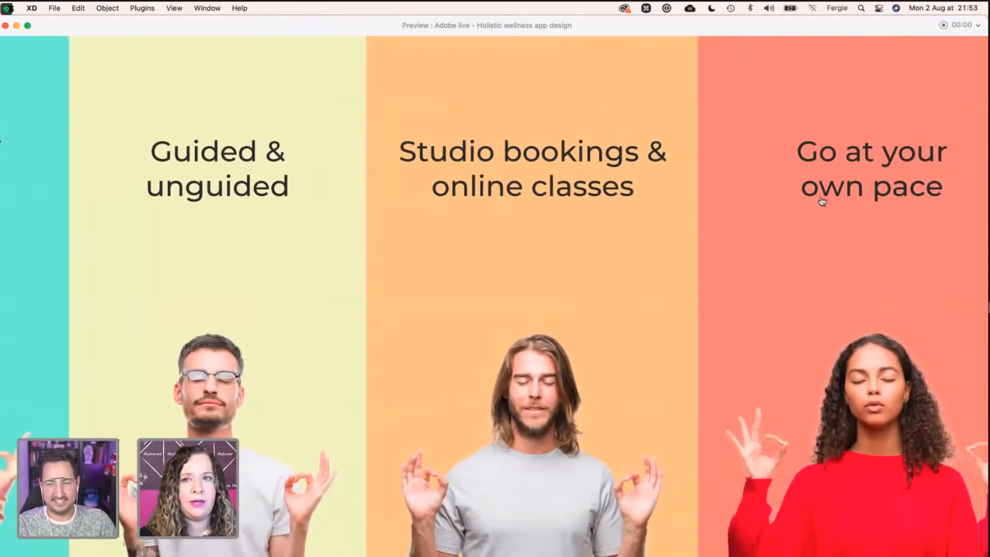
scroll(516, 171, "right", 2)
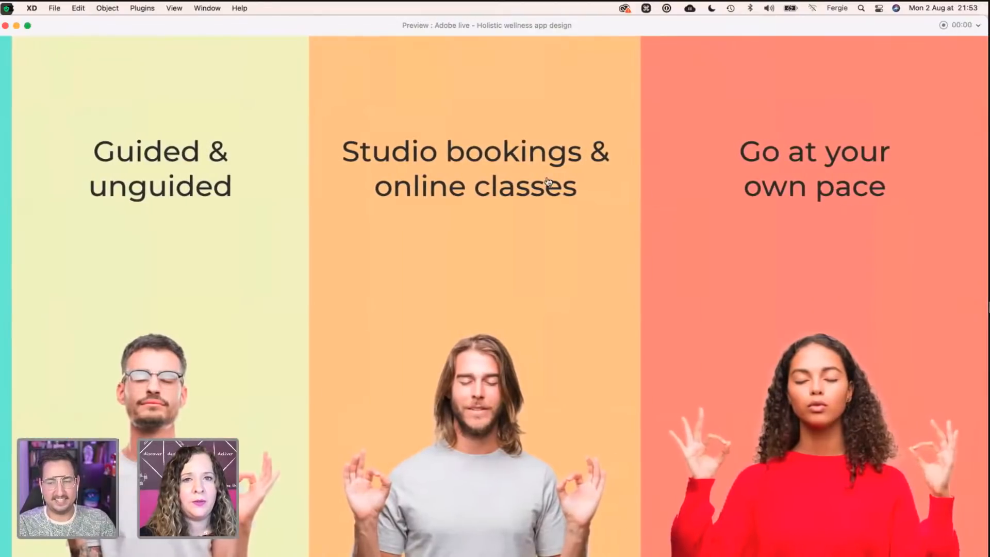
left_click(5, 26)
Step: Examine the moodboard's design references and the Competitive Review board's app screenshots and review notes
scroll(390, 275, "down", 3)
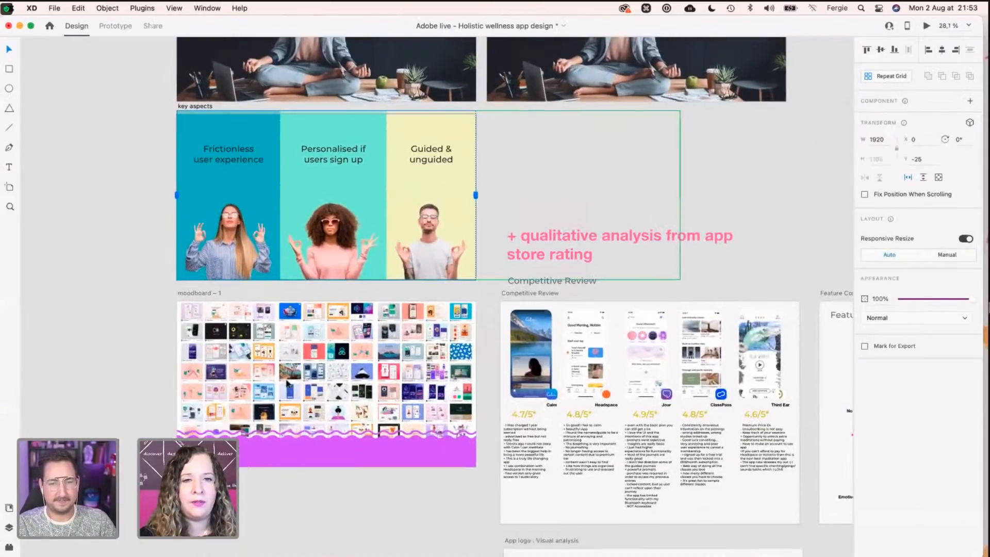
scroll(287, 383, "up", 5)
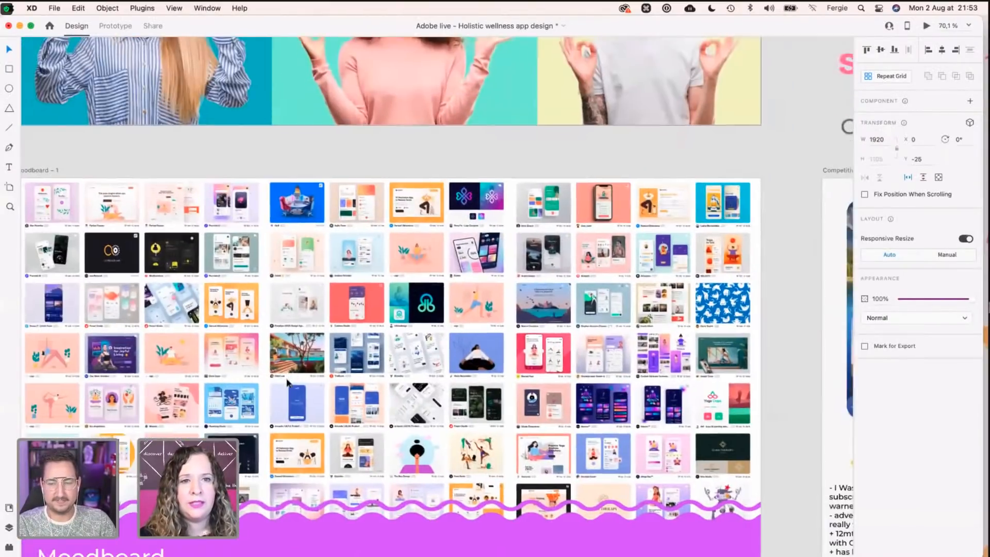
scroll(286, 383, "down", 3)
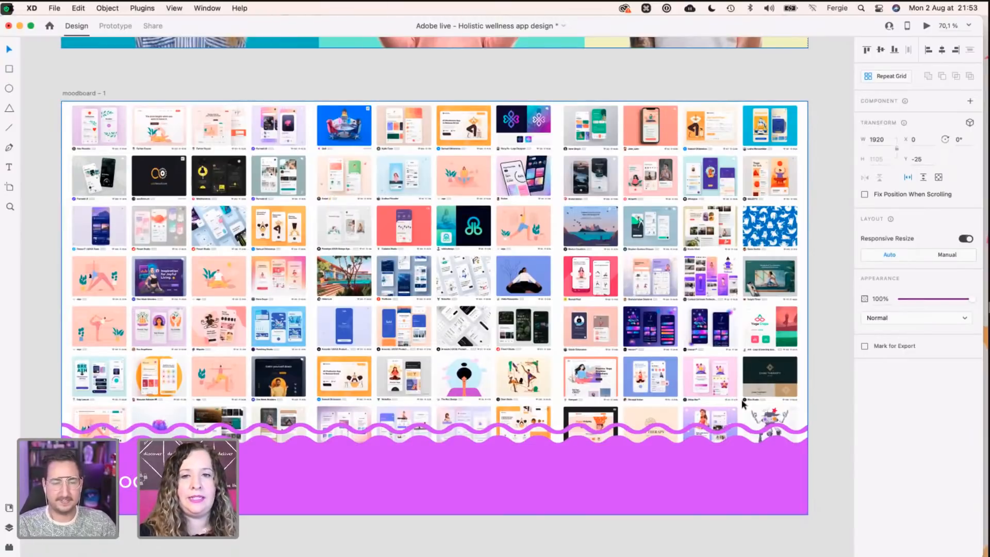
scroll(742, 403, "right", 5)
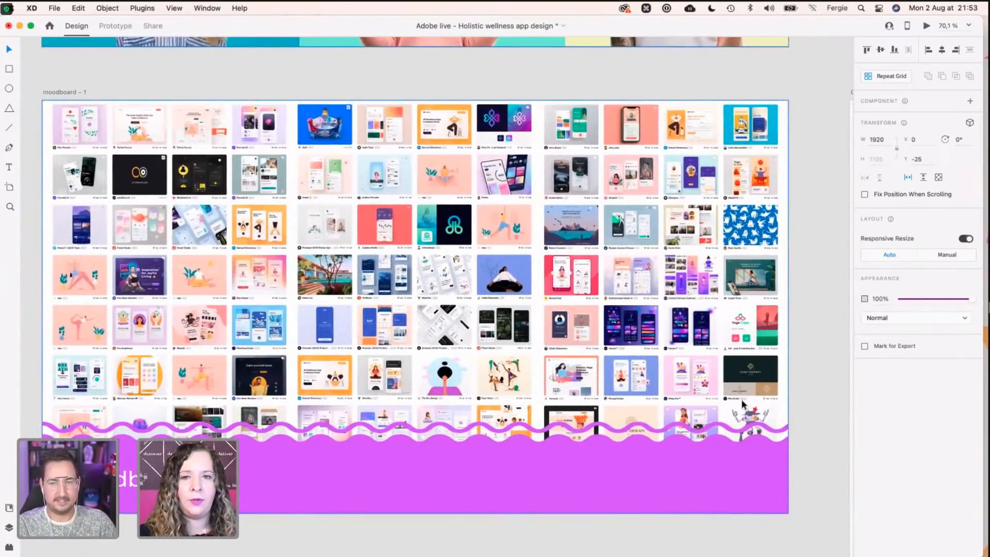
scroll(743, 404, "right", 15)
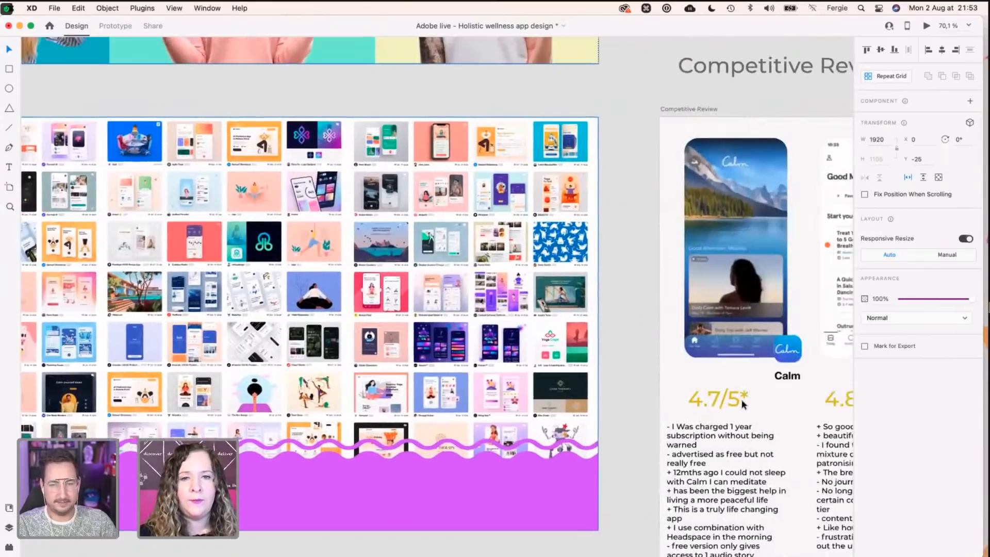
scroll(742, 403, "right", 8)
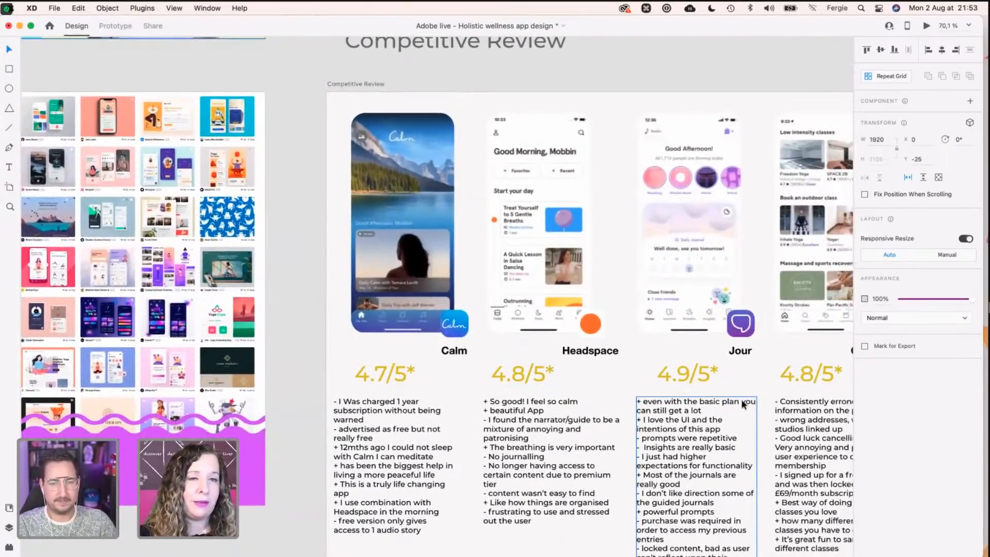
scroll(742, 403, "down", 2)
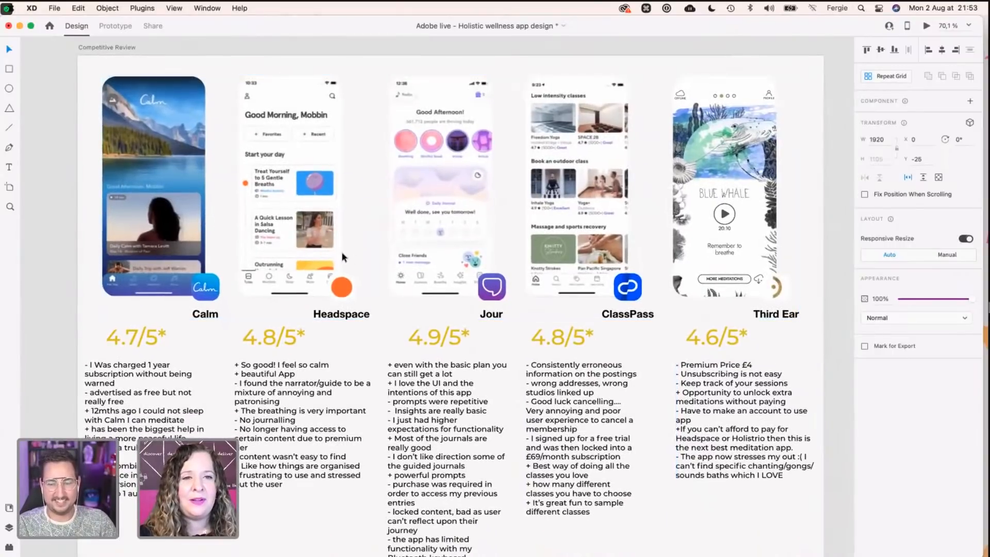
scroll(344, 256, "up", 3)
scroll(343, 256, "up", 1)
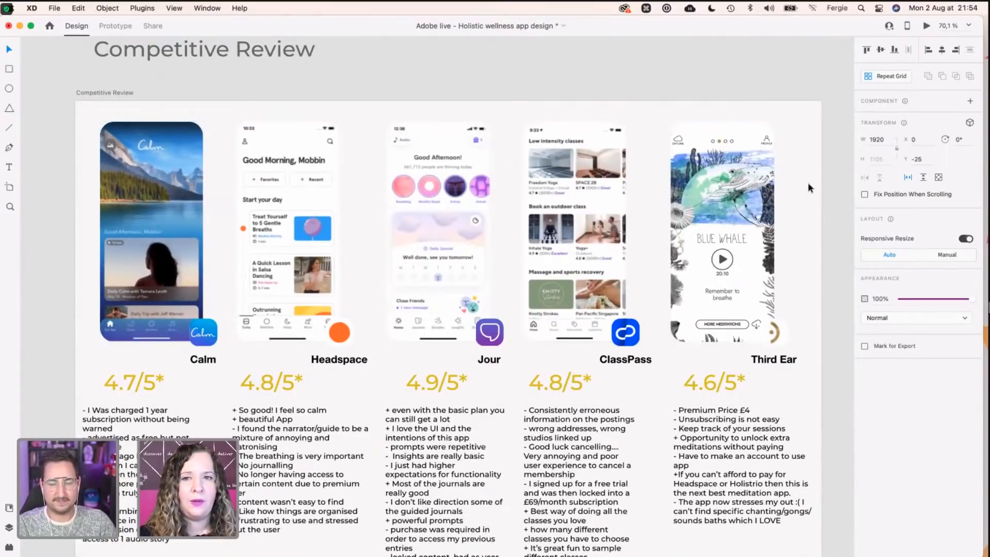
Step: Examine the Competitive Review board's review notes, the Feature Comparison board and the iPhone wireframes beside it
scroll(810, 188, "down", 5)
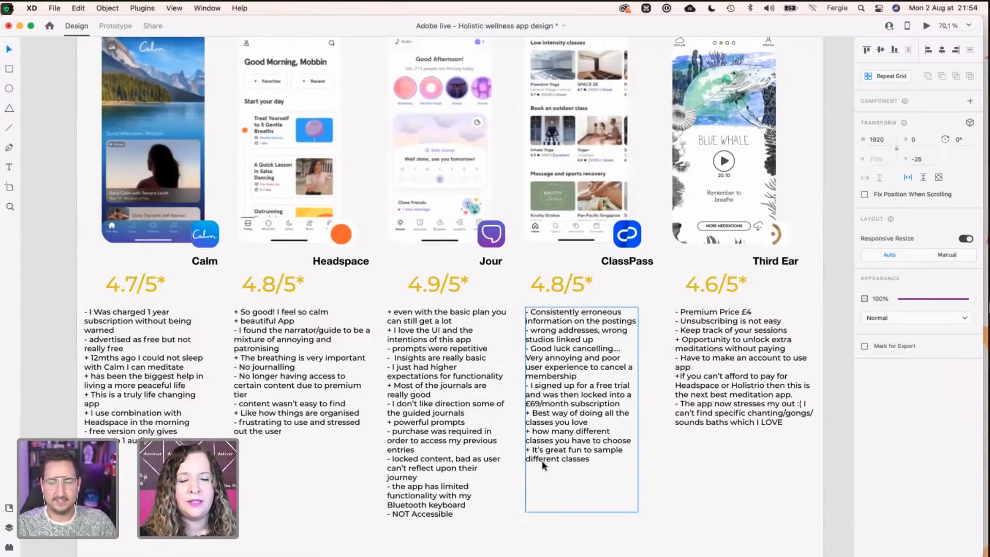
scroll(637, 442, "down", 3)
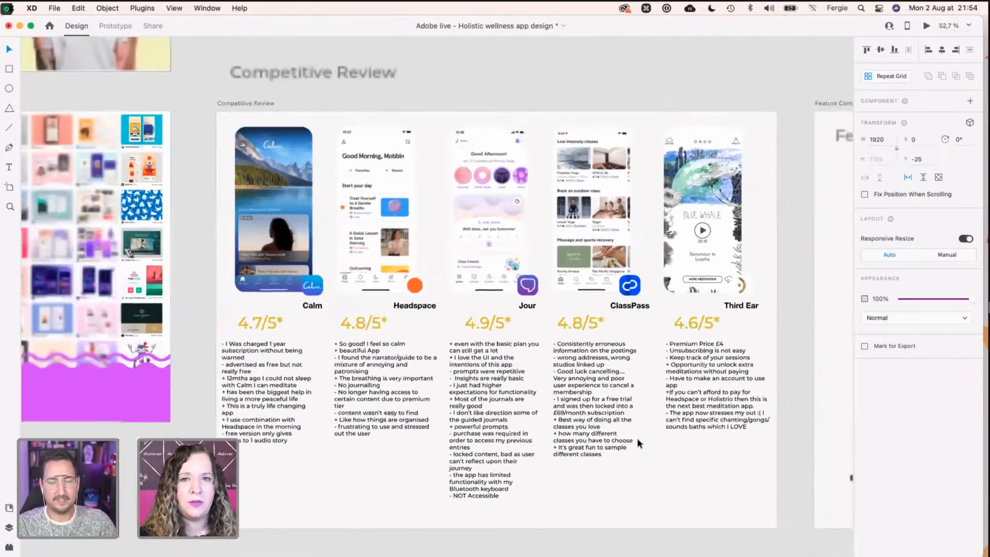
scroll(638, 440, "right", 15)
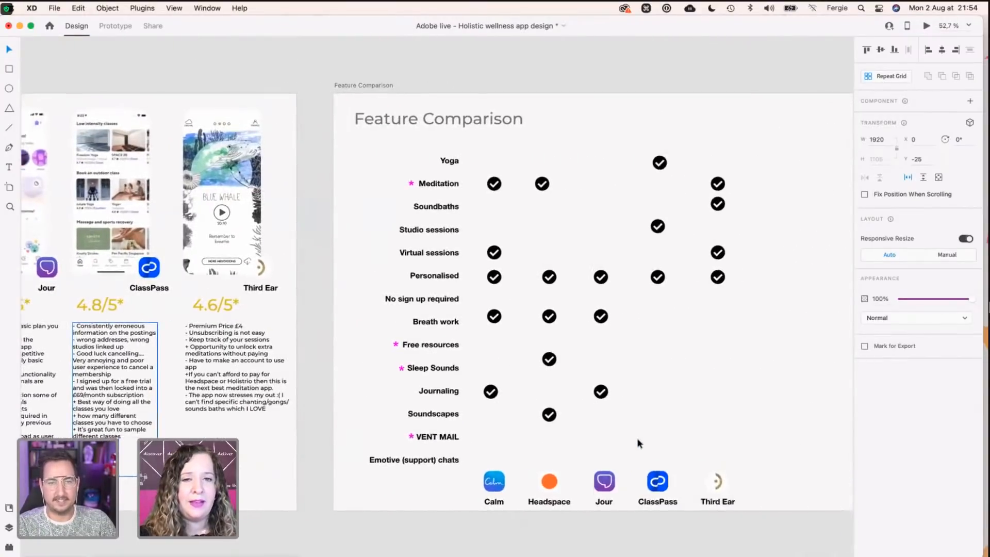
scroll(636, 438, "right", 2)
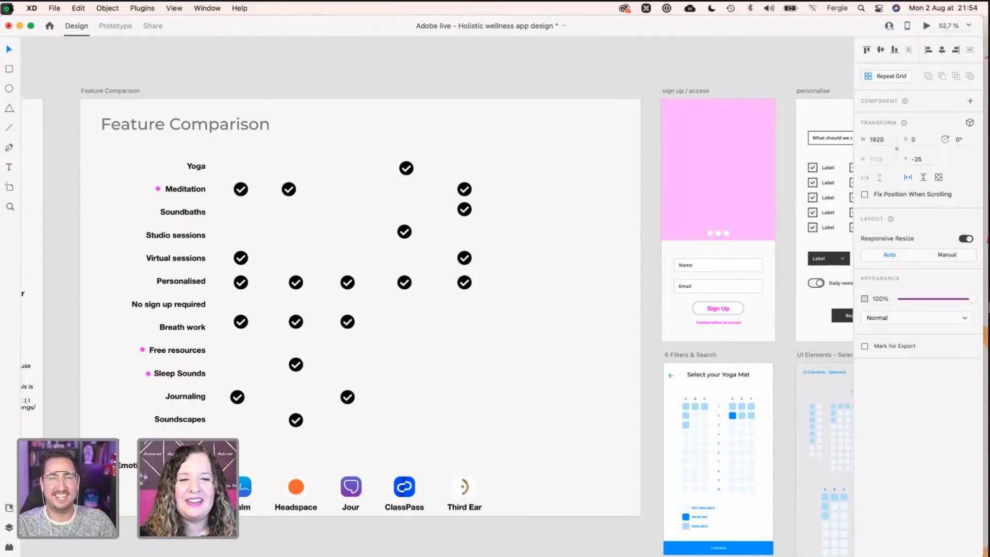
scroll(181, 480, "down", 1)
scroll(168, 415, "right", 1)
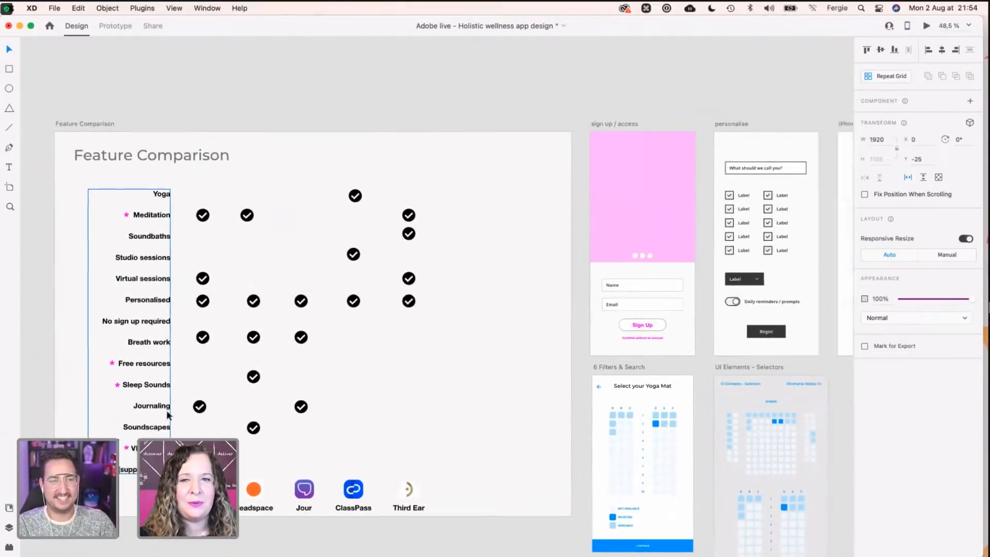
scroll(168, 416, "right", 5)
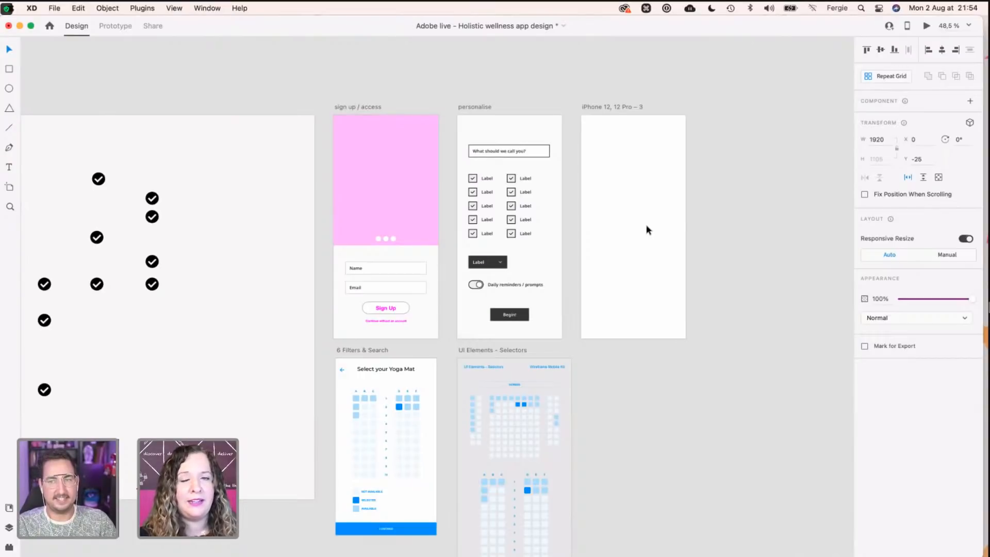
Step: Deselect the current board and save the wellness app design document
left_click(729, 242)
key("super+s")
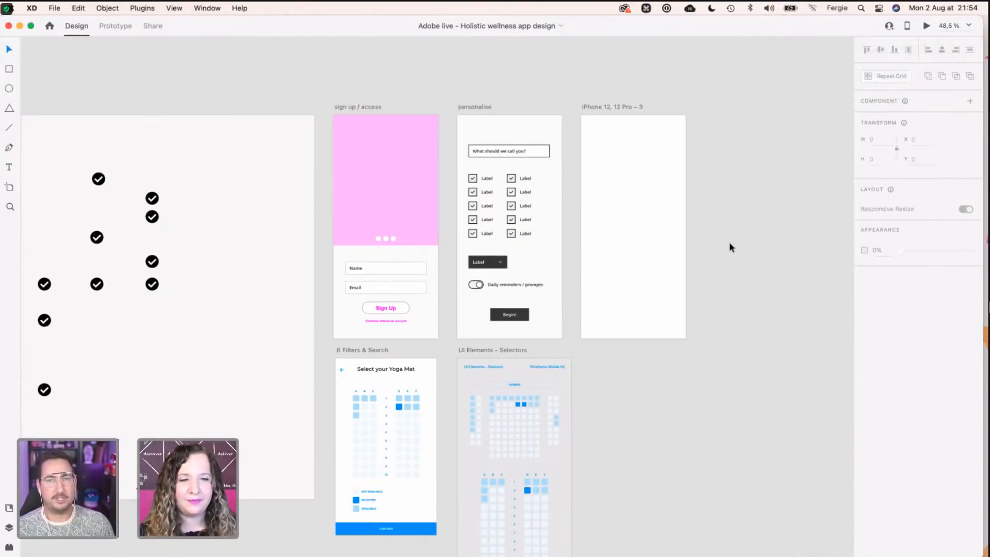
scroll(410, 209, "down", 3)
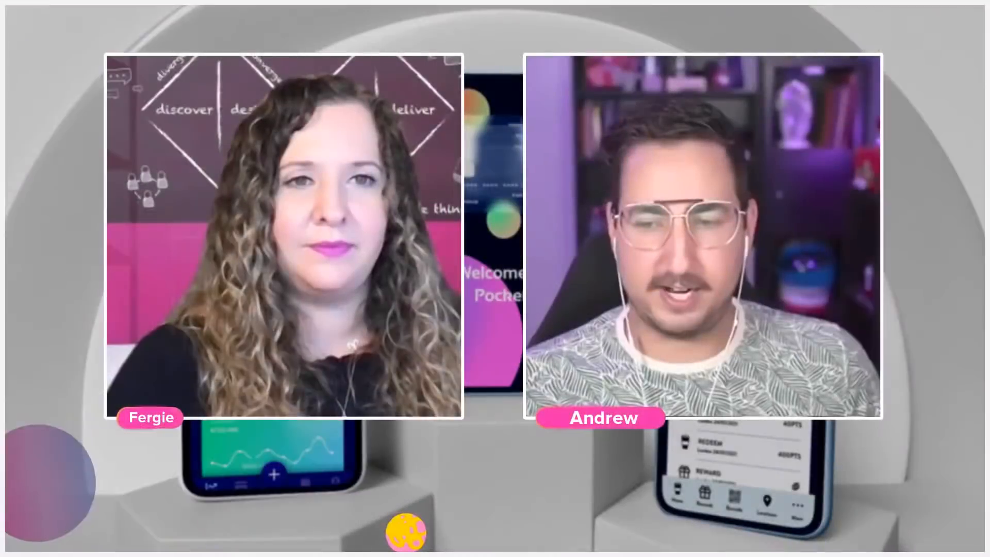